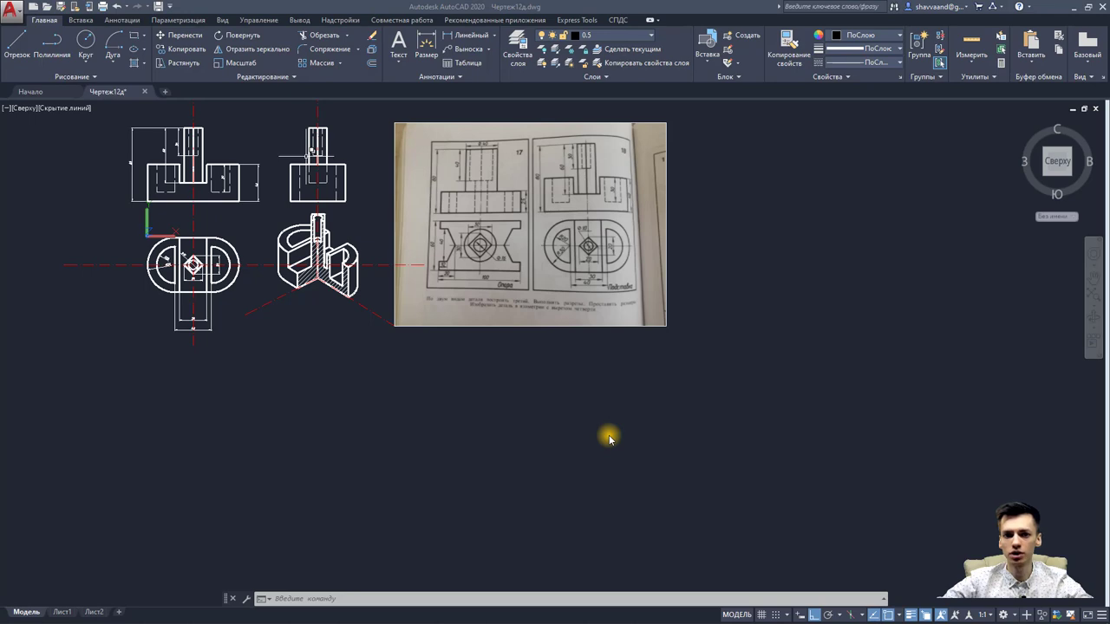
Step: Pan and zoom across the drawn views and the textbook photo, then open the Layer Properties Manager
scroll(489, 339, up, 3)
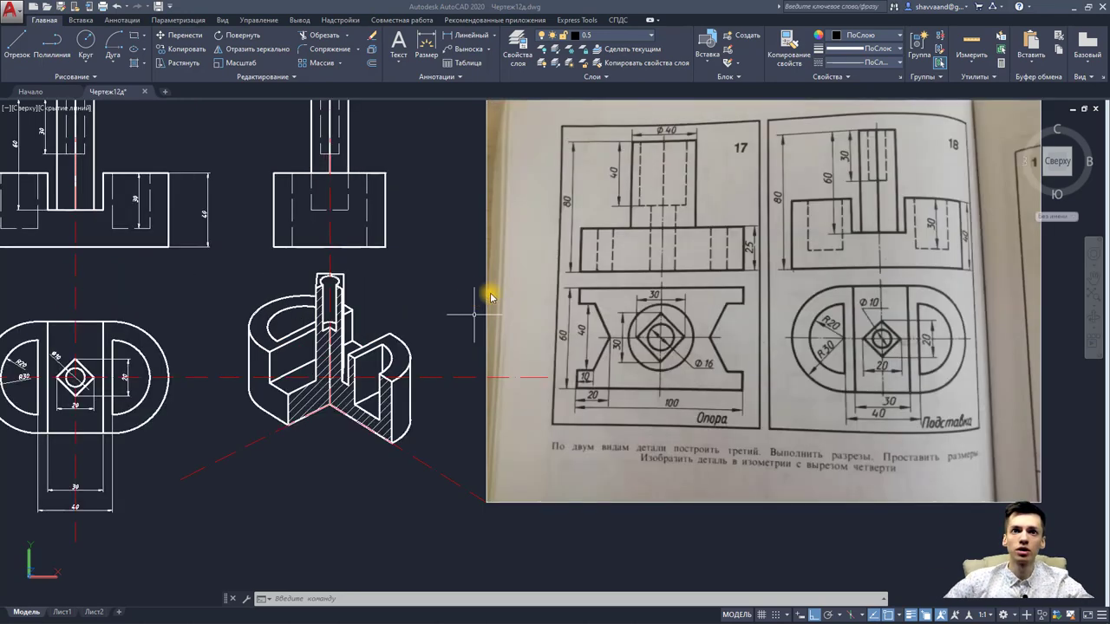
middle_drag(699, 422, 614, 399)
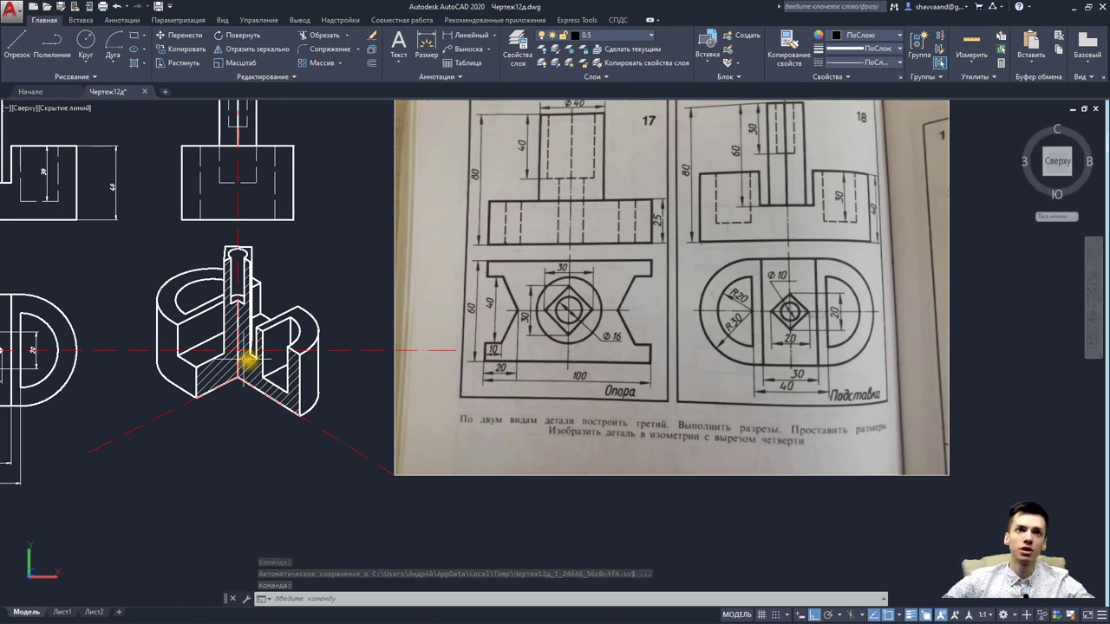
middle_drag(247, 360, 471, 408)
scroll(476, 387, down, 2)
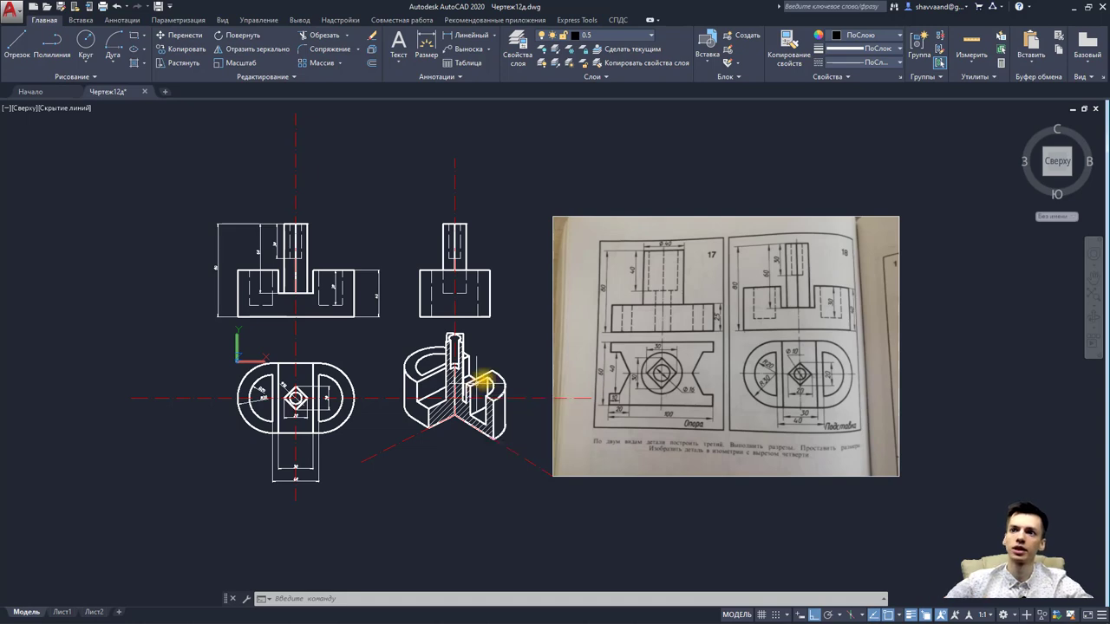
mouse_move(787, 411)
middle_down()
mouse_move(664, 362)
mouse_move(606, 365)
middle_up()
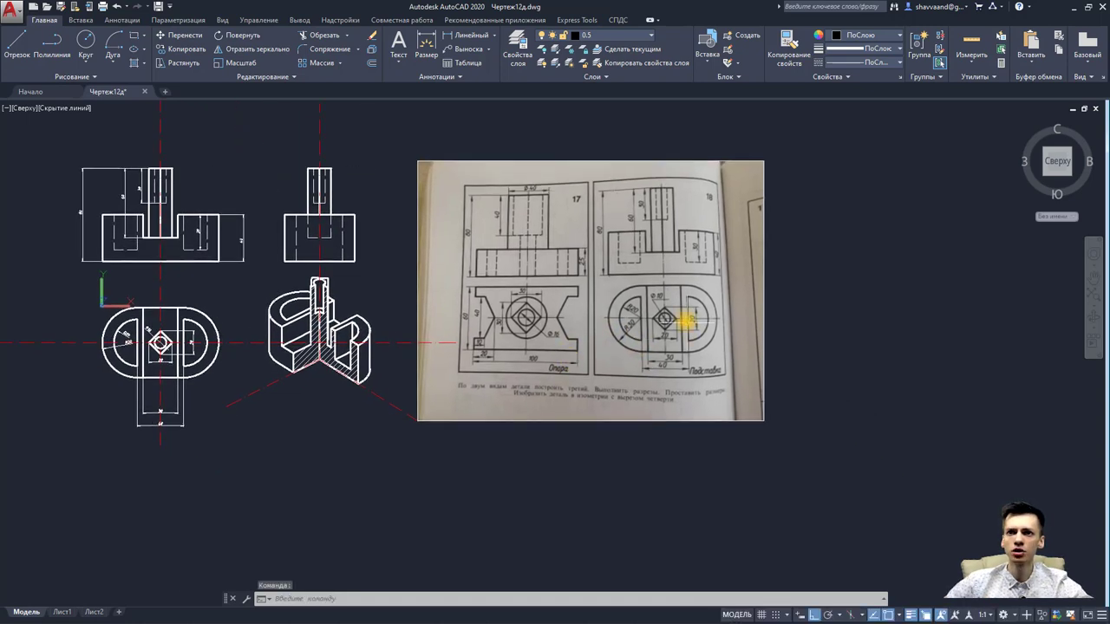
middle_drag(679, 318, 640, 281)
click(524, 54)
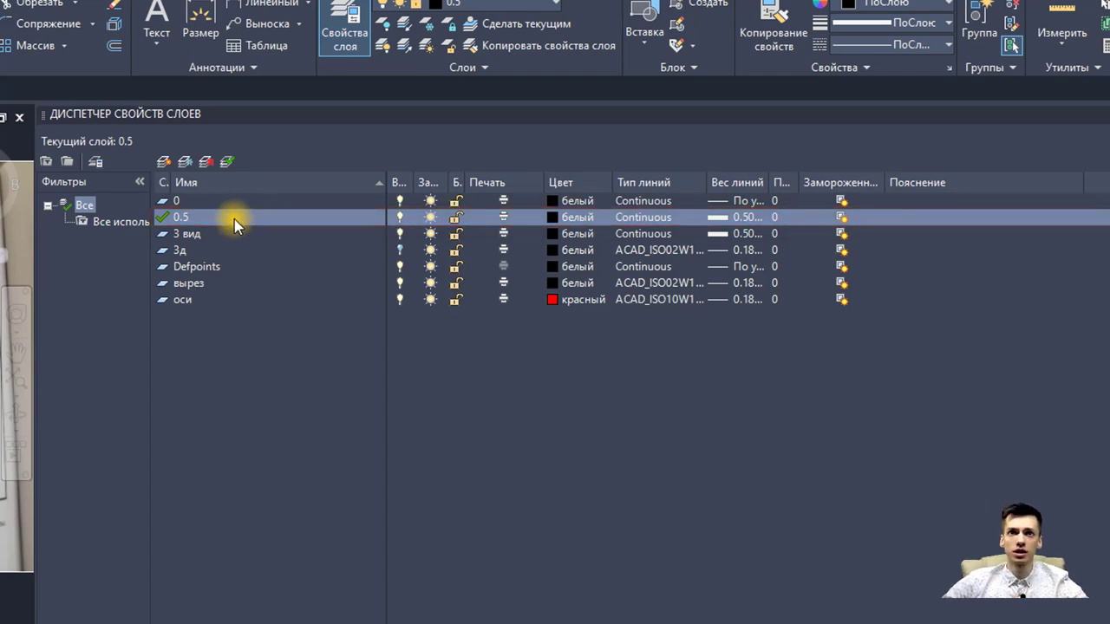
Step: Create a trial layer Слой1, then delete it
click(163, 163)
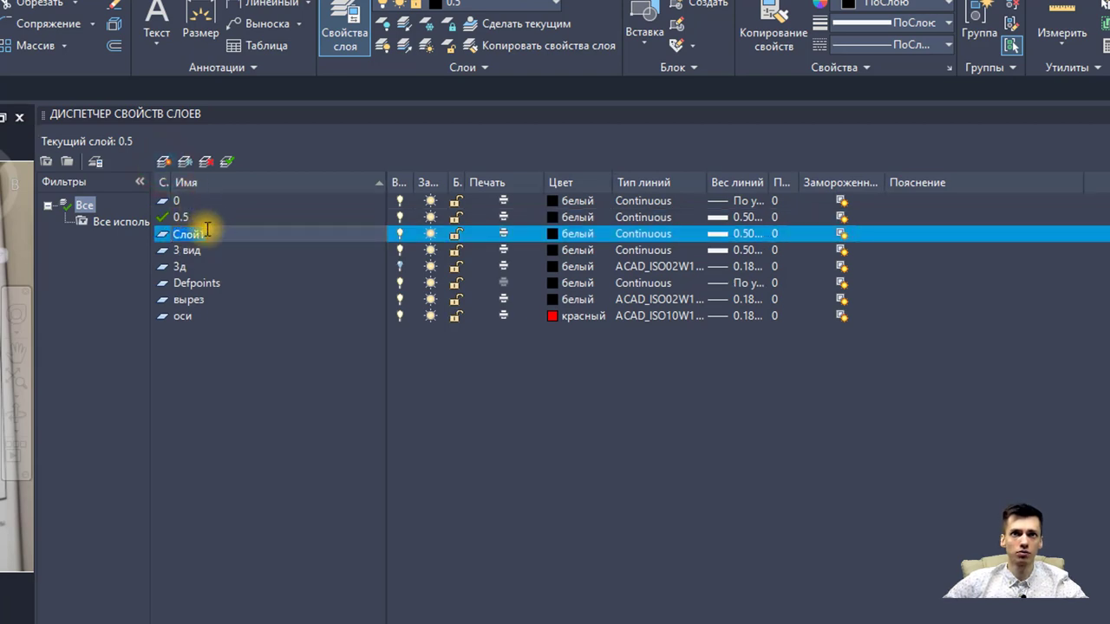
click(229, 233)
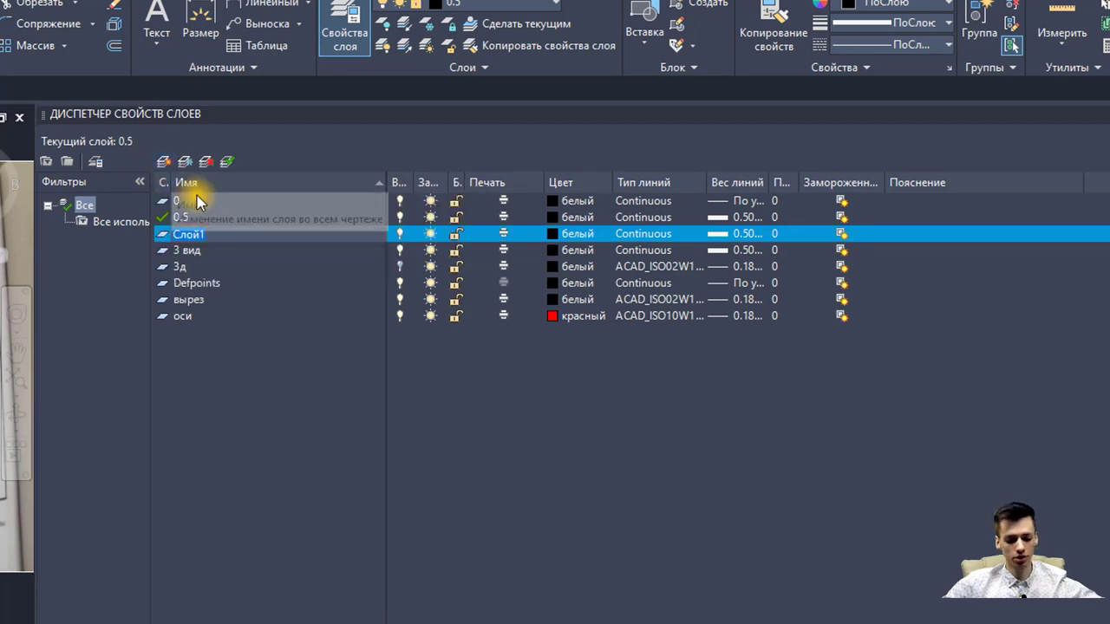
click(251, 397)
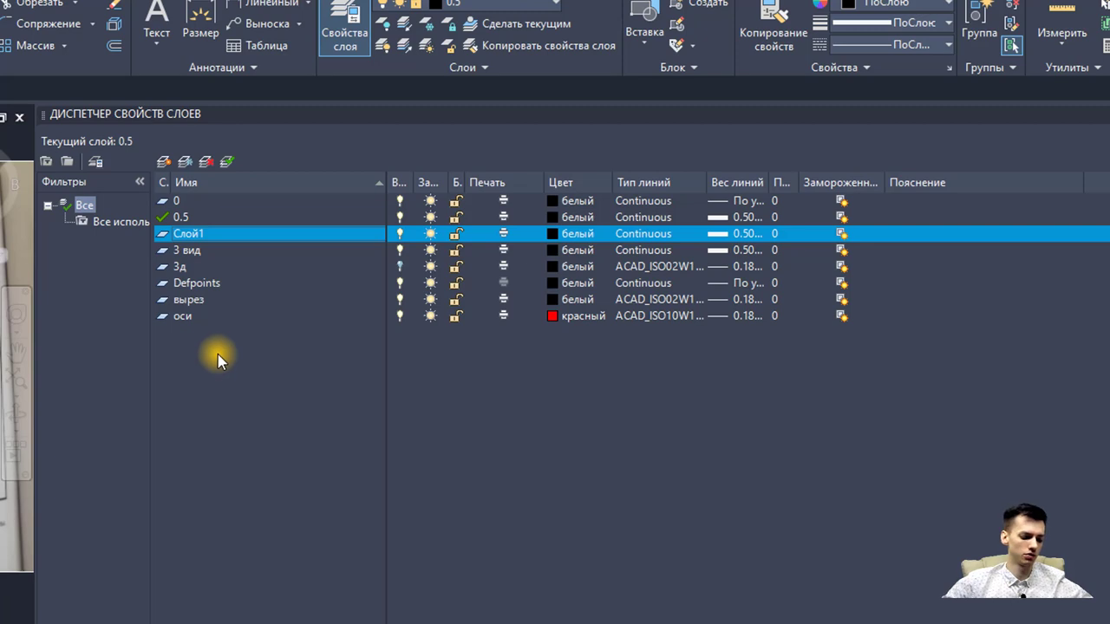
click(195, 357)
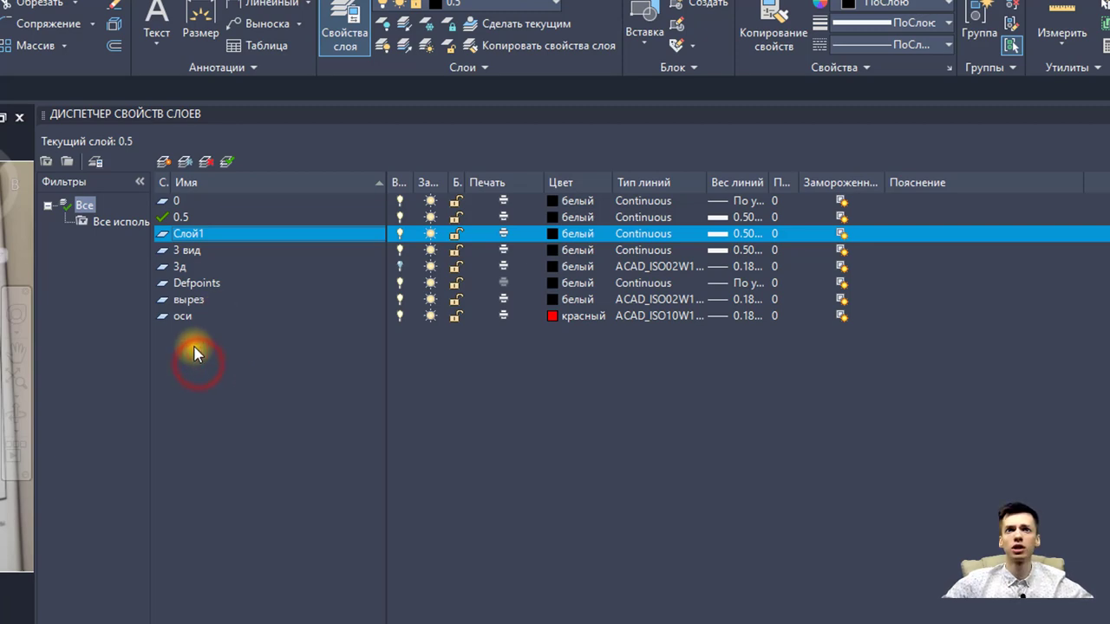
click(204, 164)
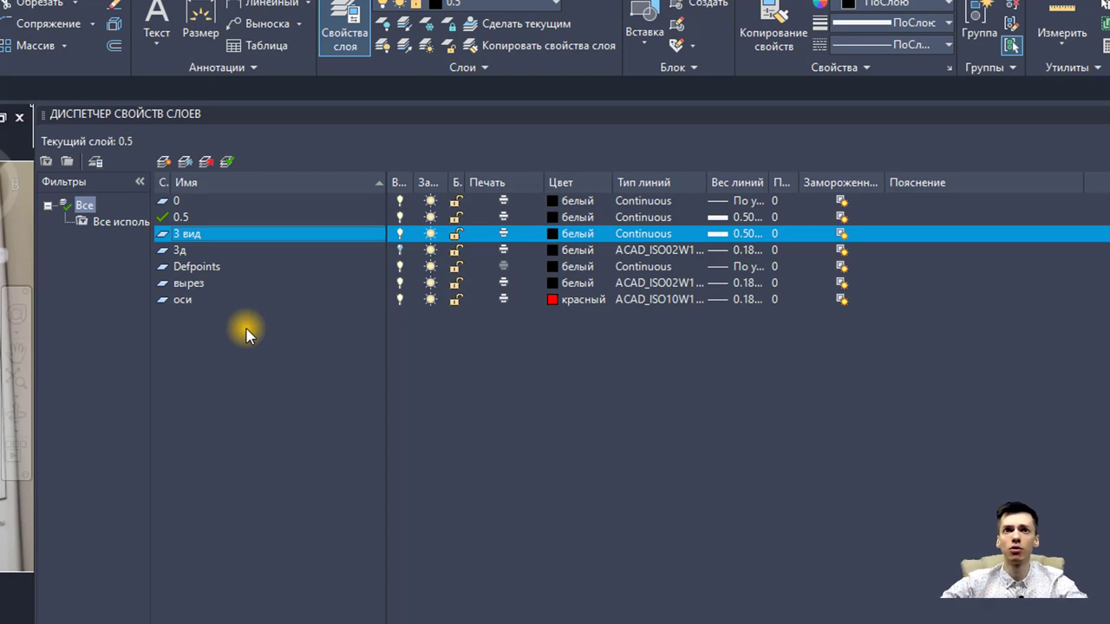
Step: Check the 0.5 layer's lineweight and the оси layer's linetype without changing them
click(182, 216)
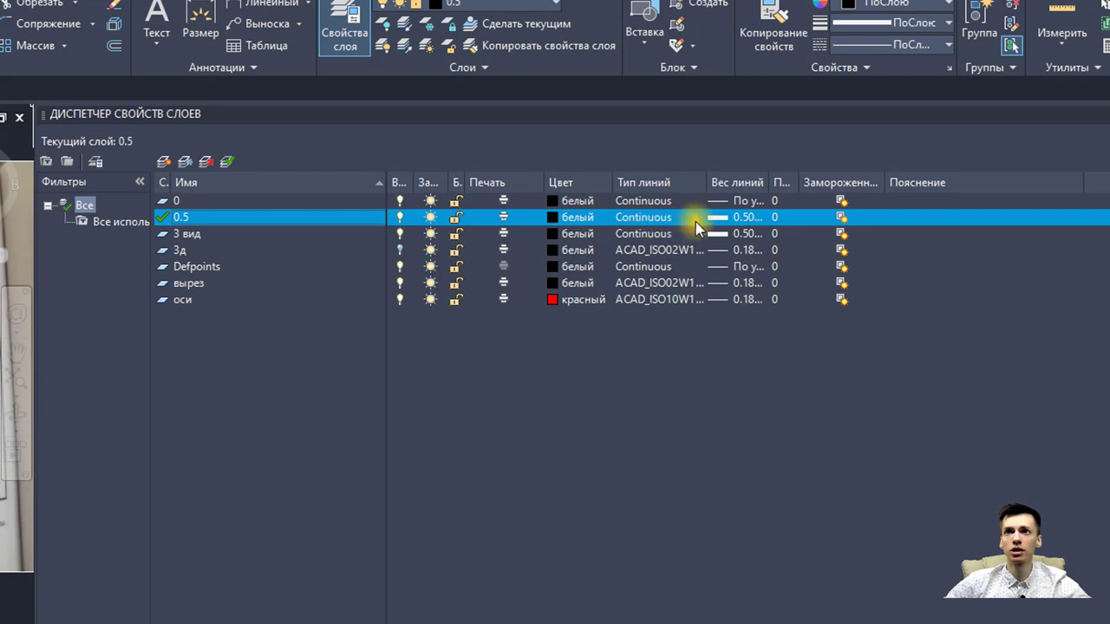
click(734, 222)
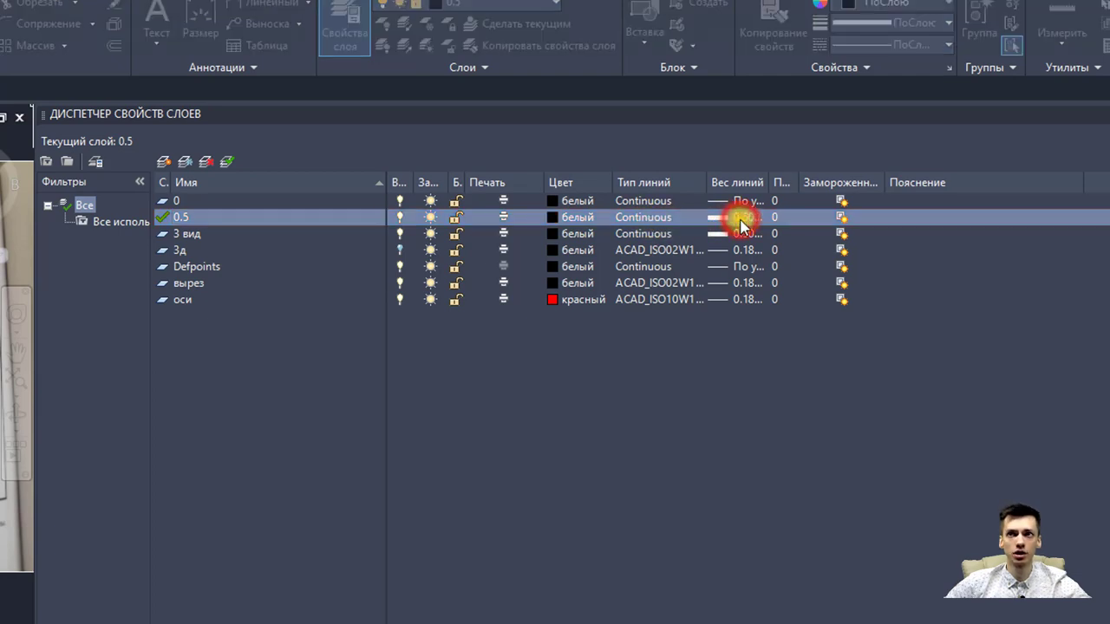
click(505, 290)
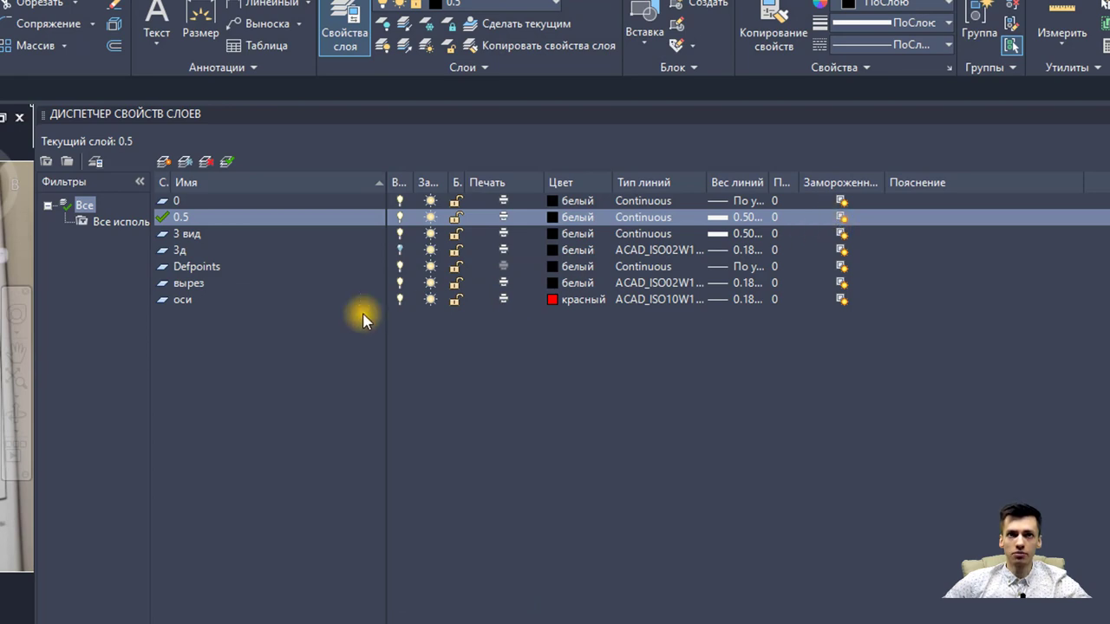
click(186, 299)
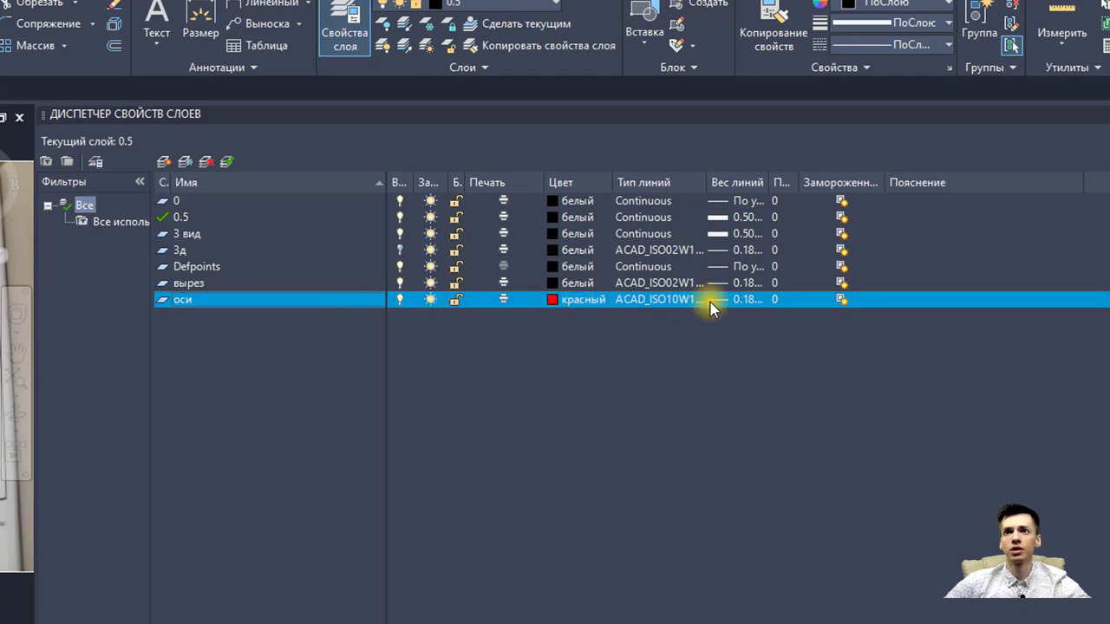
click(666, 299)
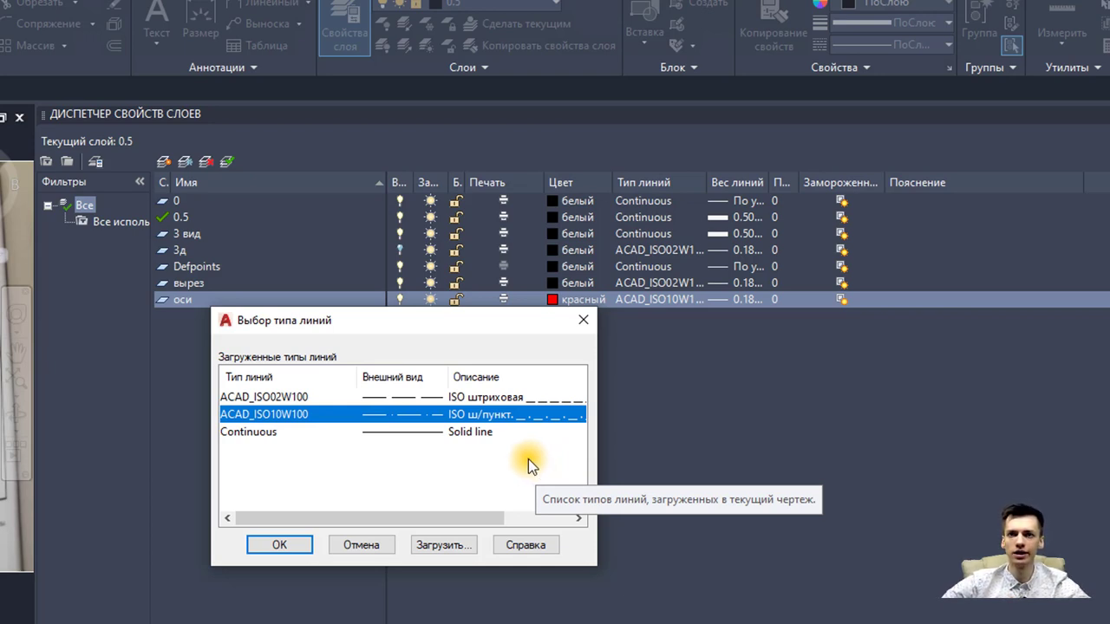
click(583, 320)
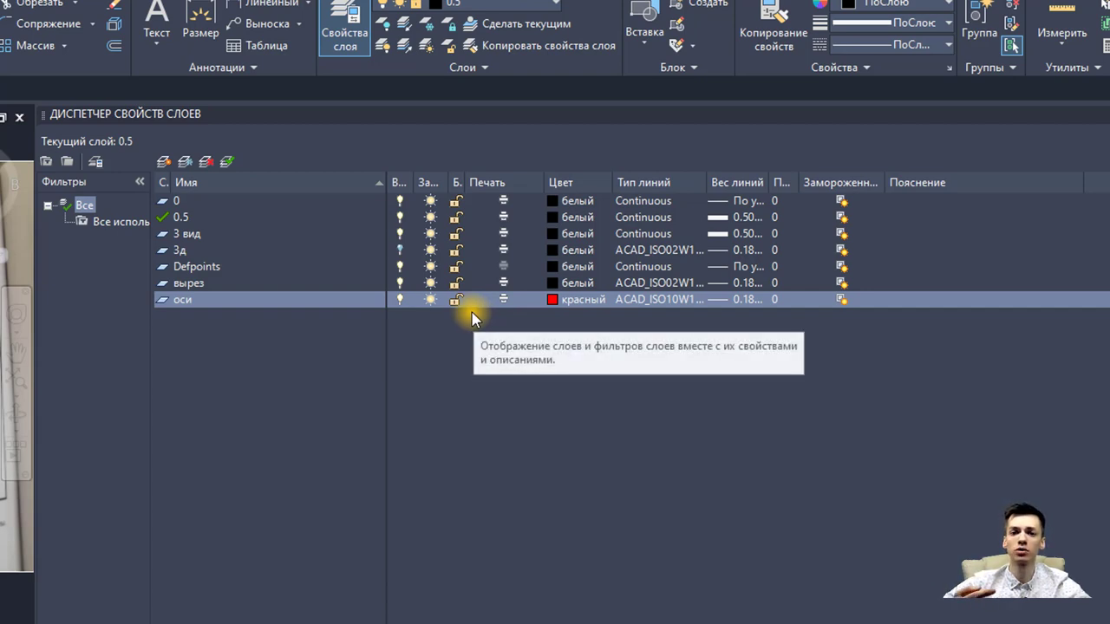
Step: Close the Layer Properties Manager, pan and zoom over the reference photo, and show the layer list
click(334, 26)
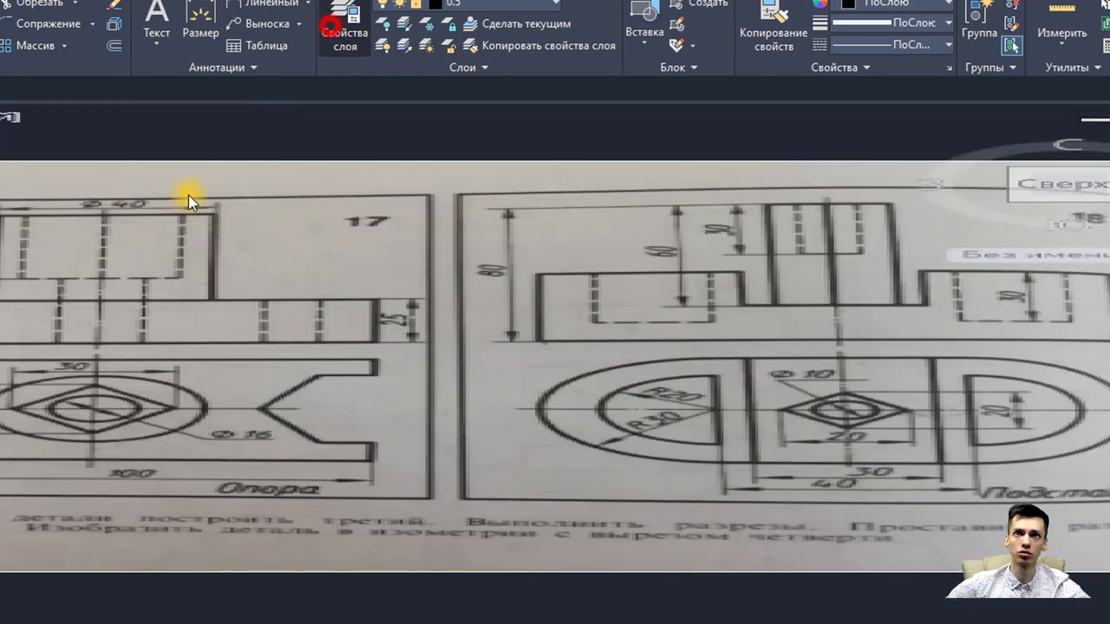
scroll(5, 438, up, 2)
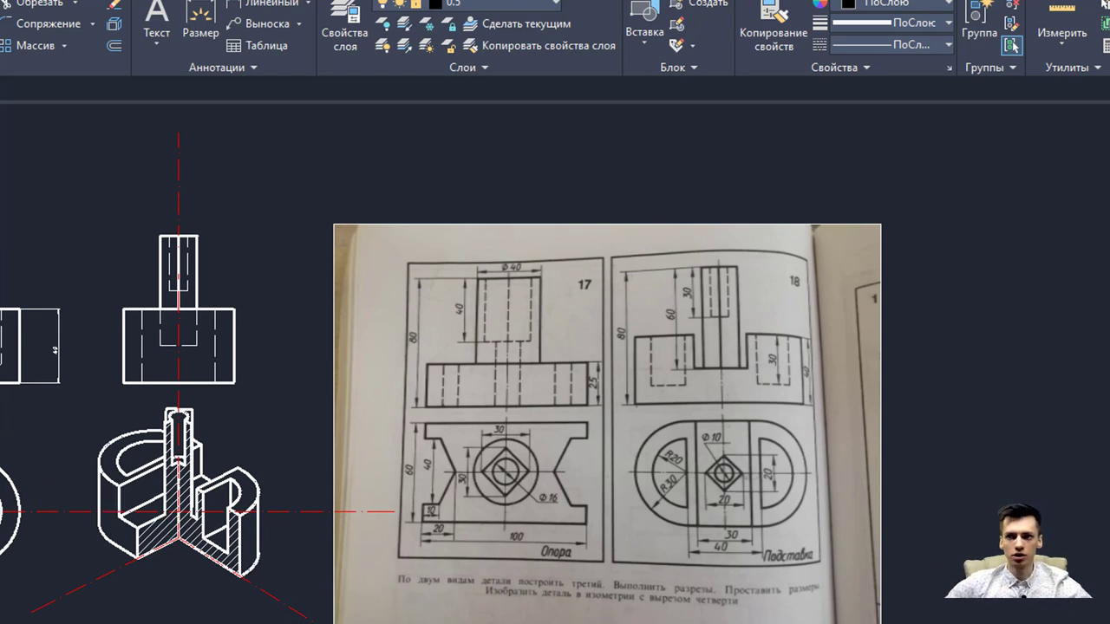
middle_drag(612, 623, 518, 577)
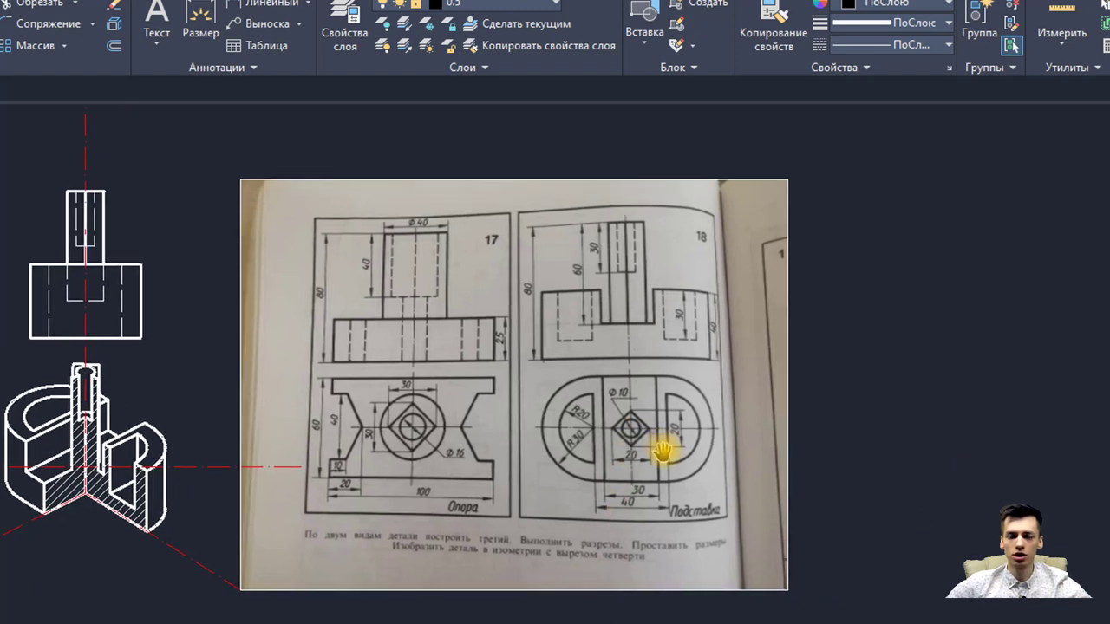
scroll(718, 433, up, 1)
scroll(701, 436, up, 2)
scroll(684, 443, down, 2)
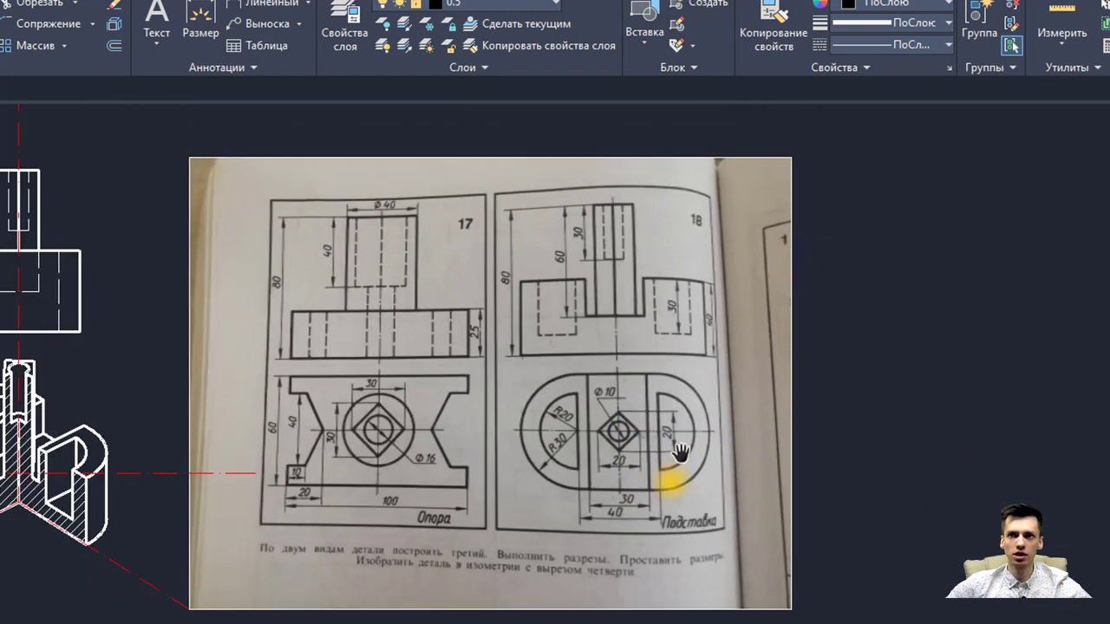
scroll(675, 473, down, 1)
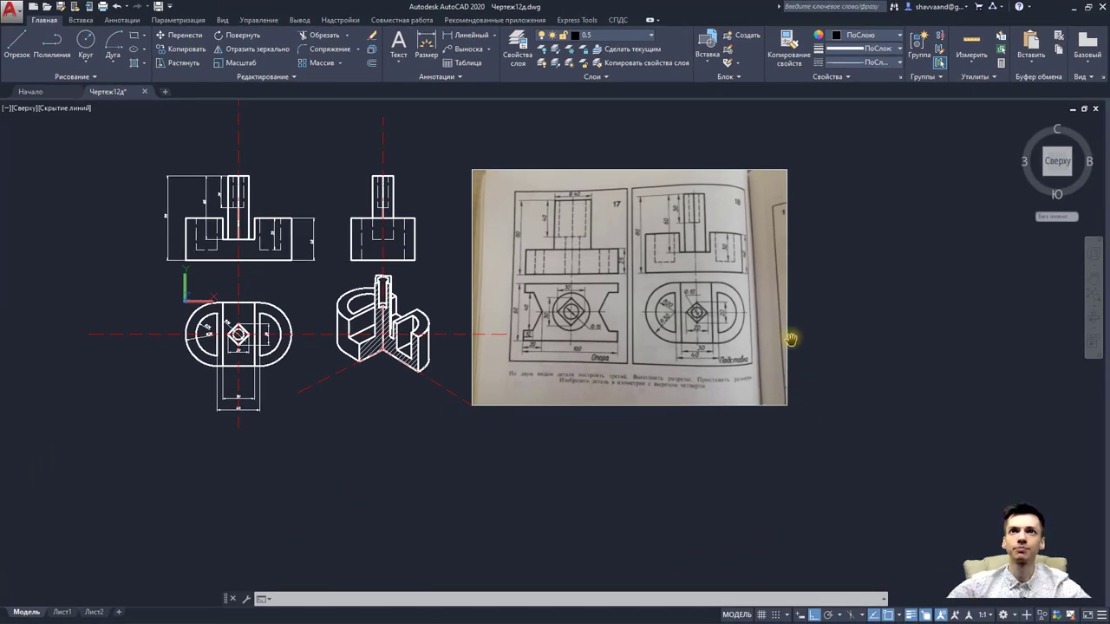
click(644, 36)
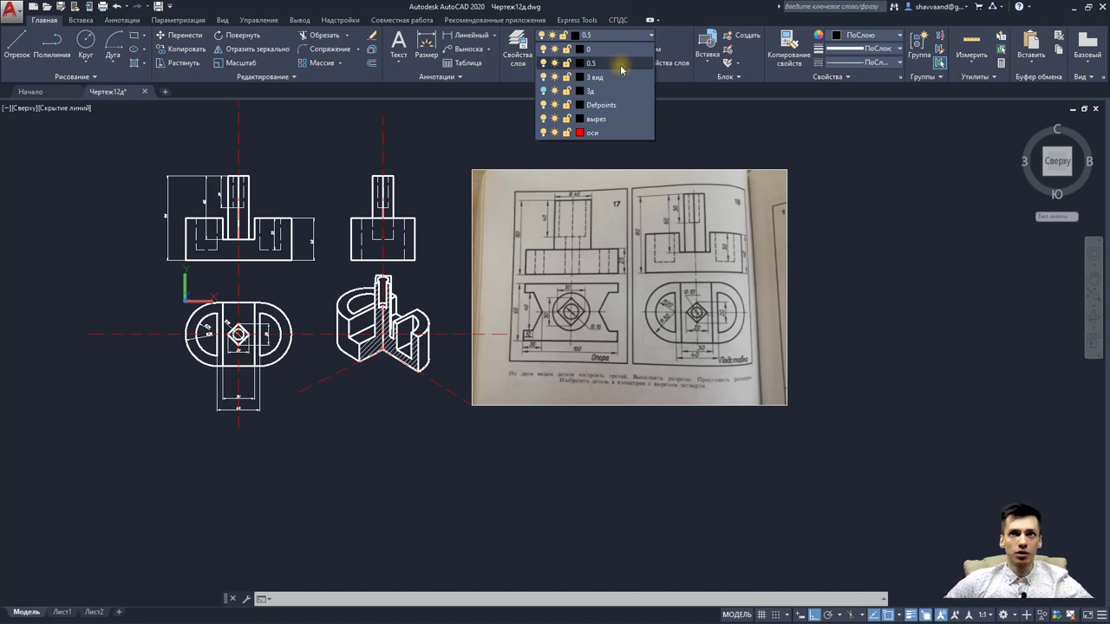
Step: Make оси the current layer instead of 0.5 and start the Line command
click(621, 66)
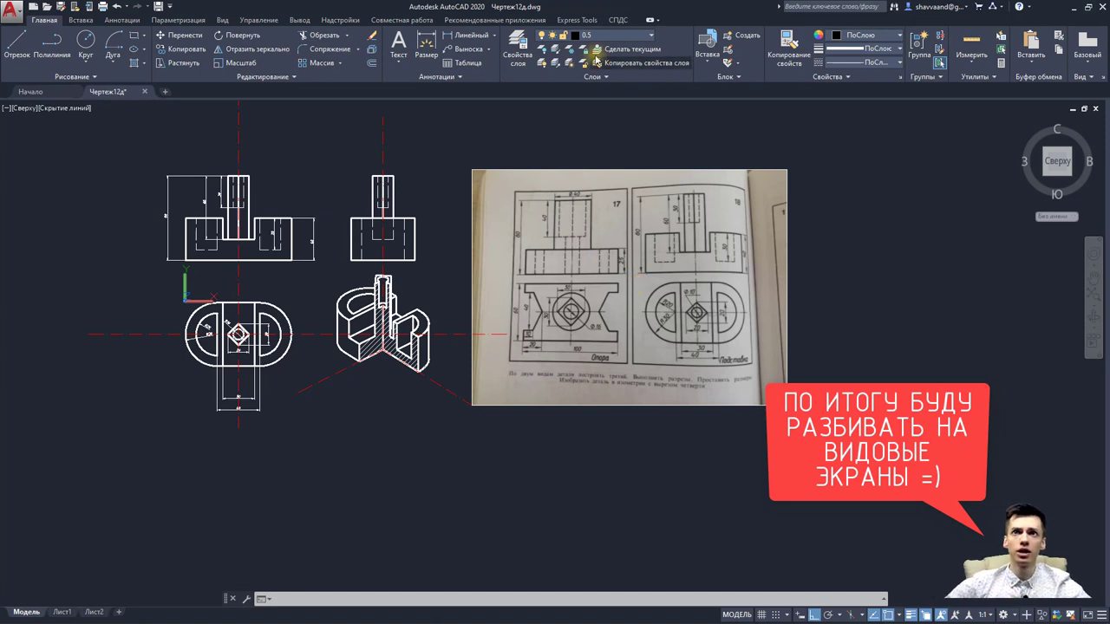
click(612, 35)
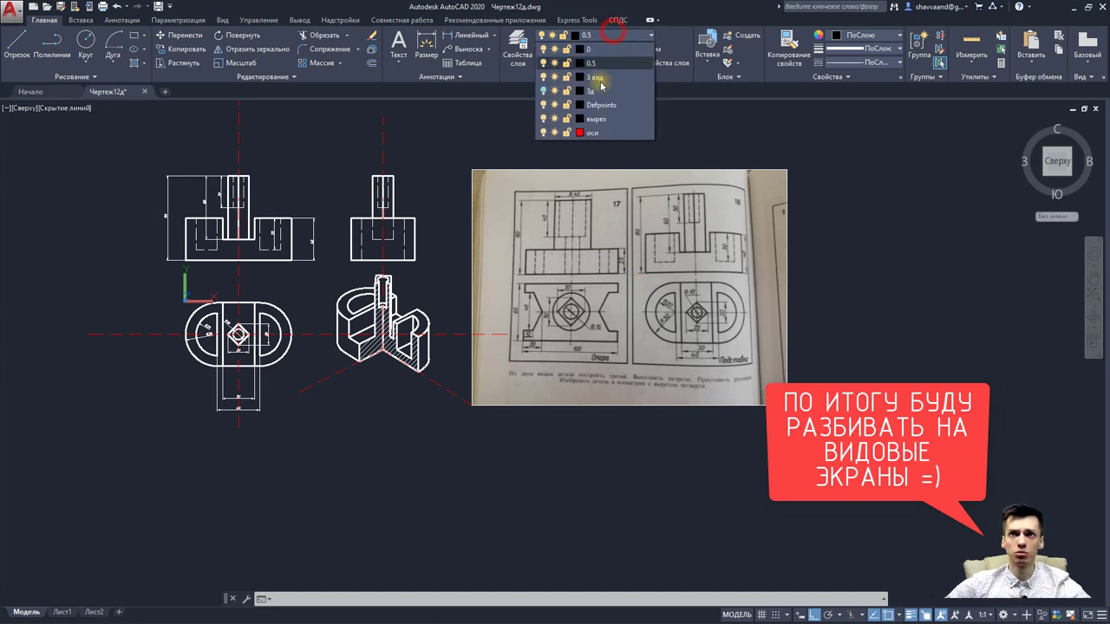
click(610, 134)
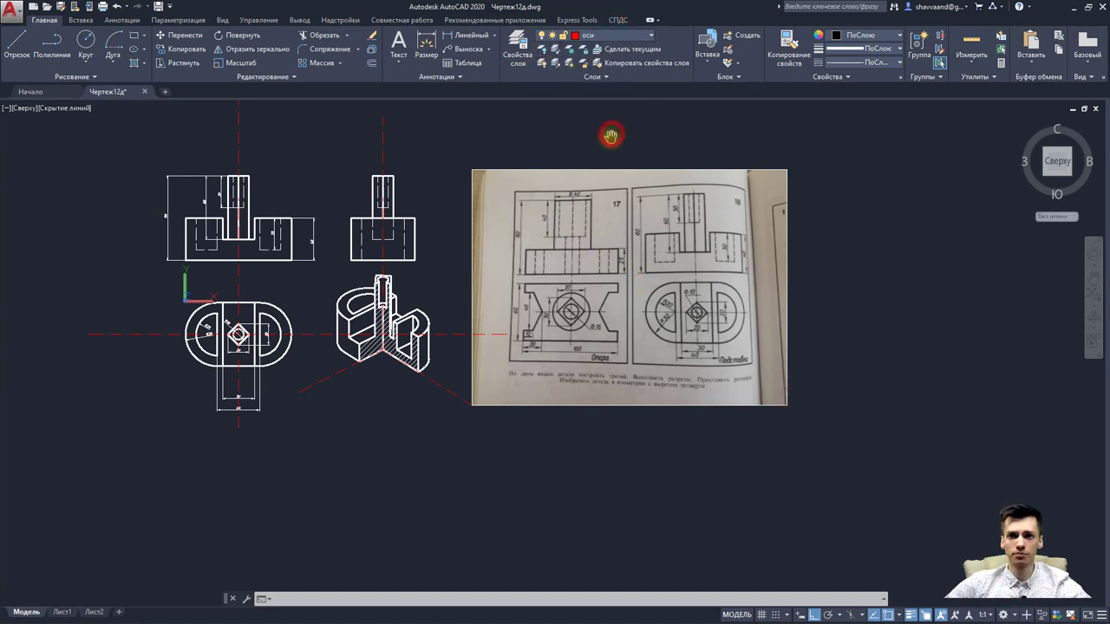
click(15, 43)
Step: Draw a vertical dashed centre line in the empty space below the existing views
middle_drag(711, 490, 631, 338)
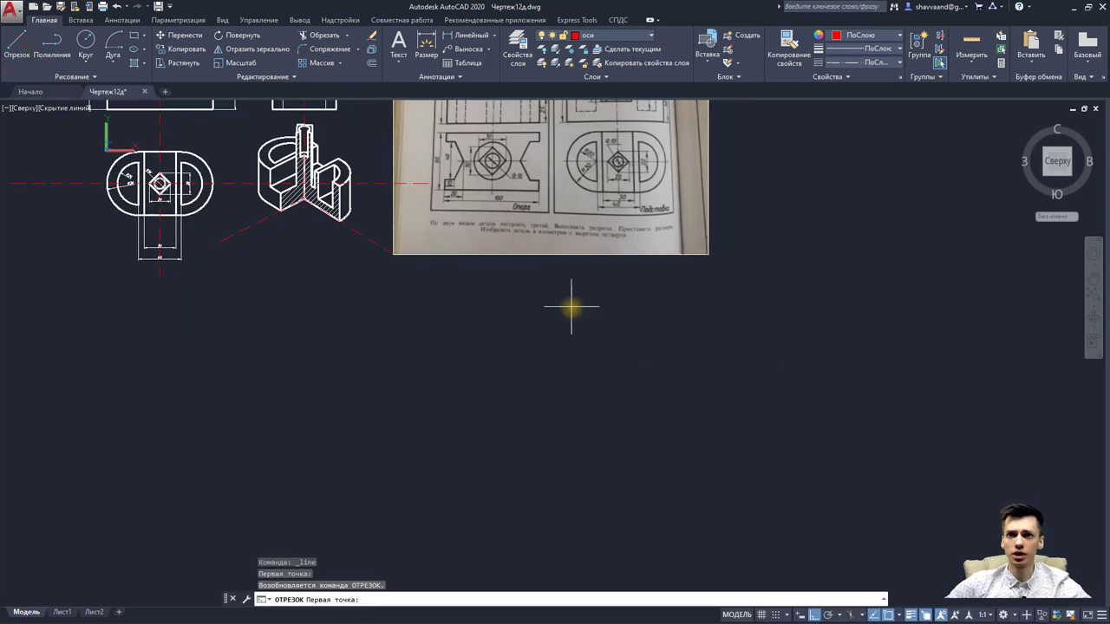
click(570, 310)
click(570, 498)
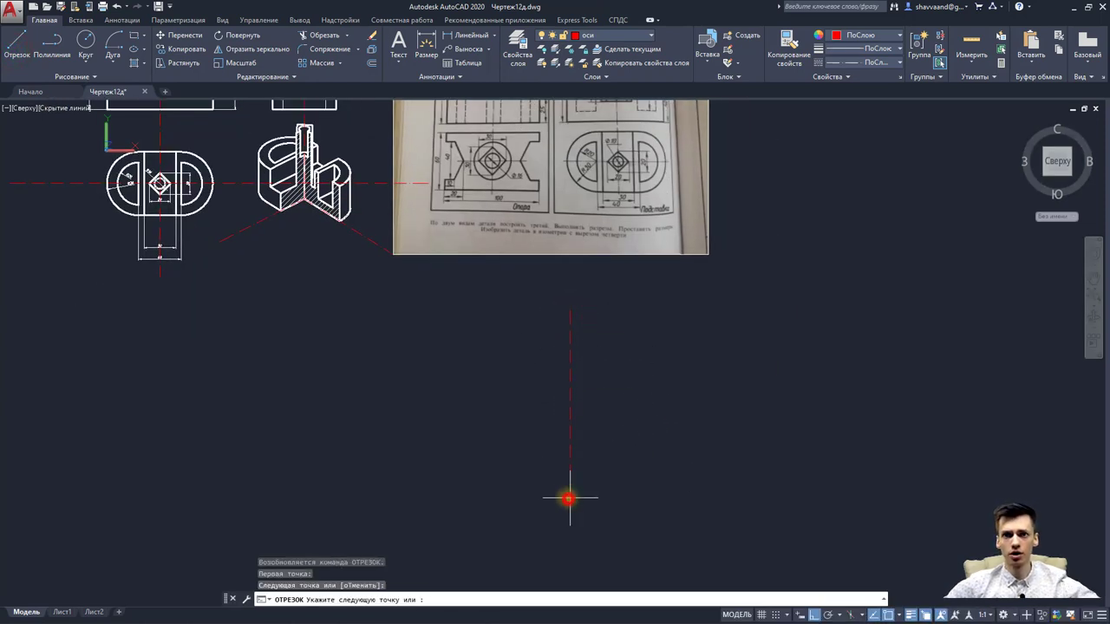
key(Escape)
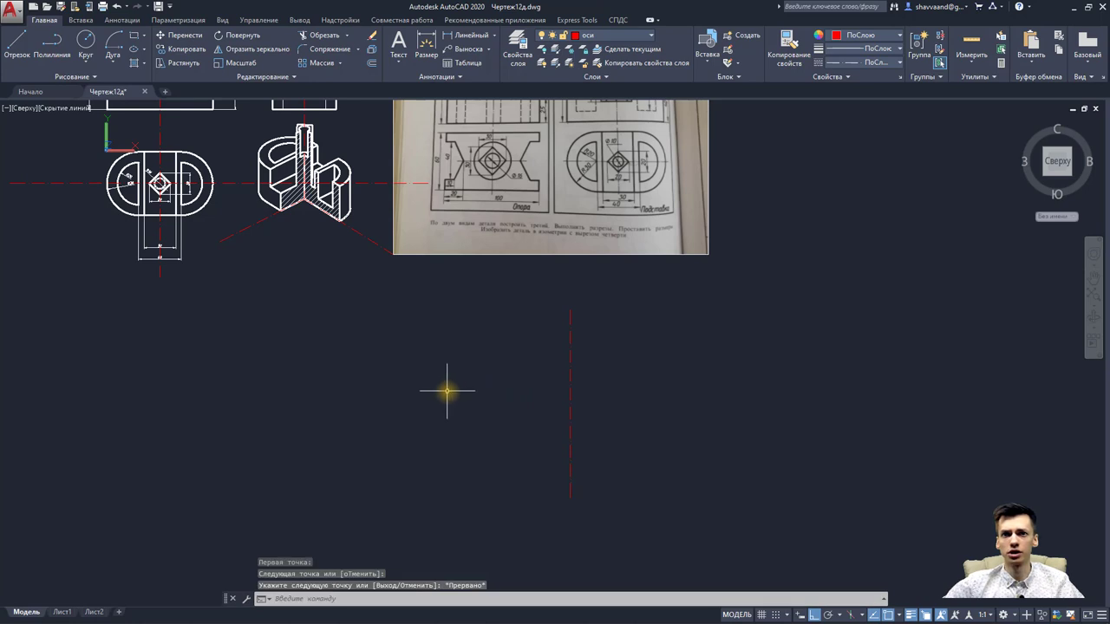
click(447, 394)
click(738, 391)
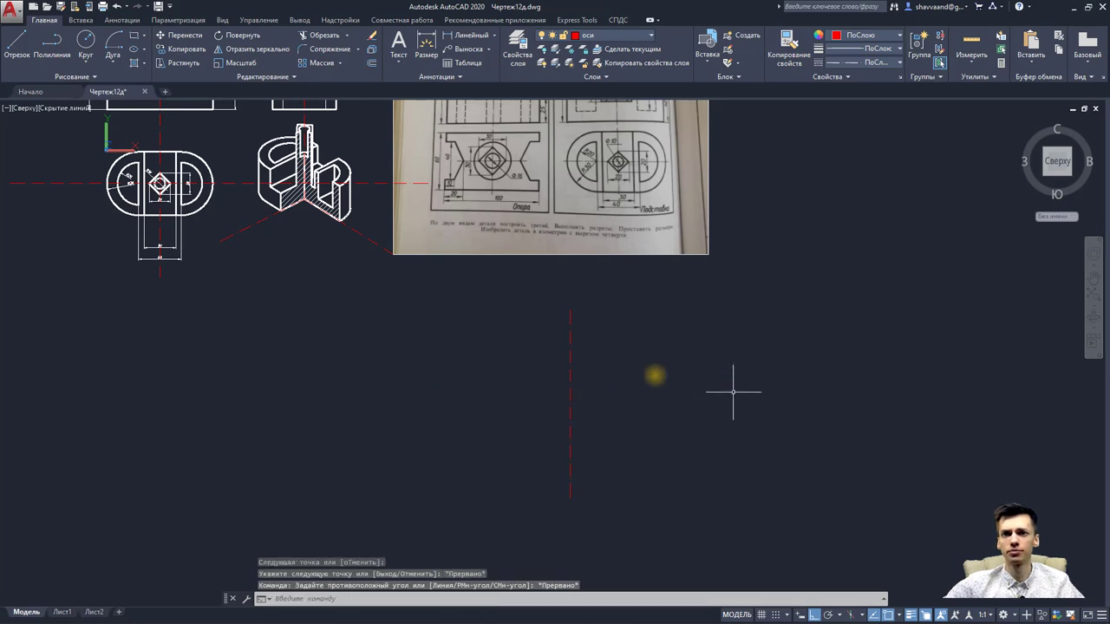
Step: Draw the horizontal centre line and stretch its left end past the vertical axis
click(19, 43)
click(491, 401)
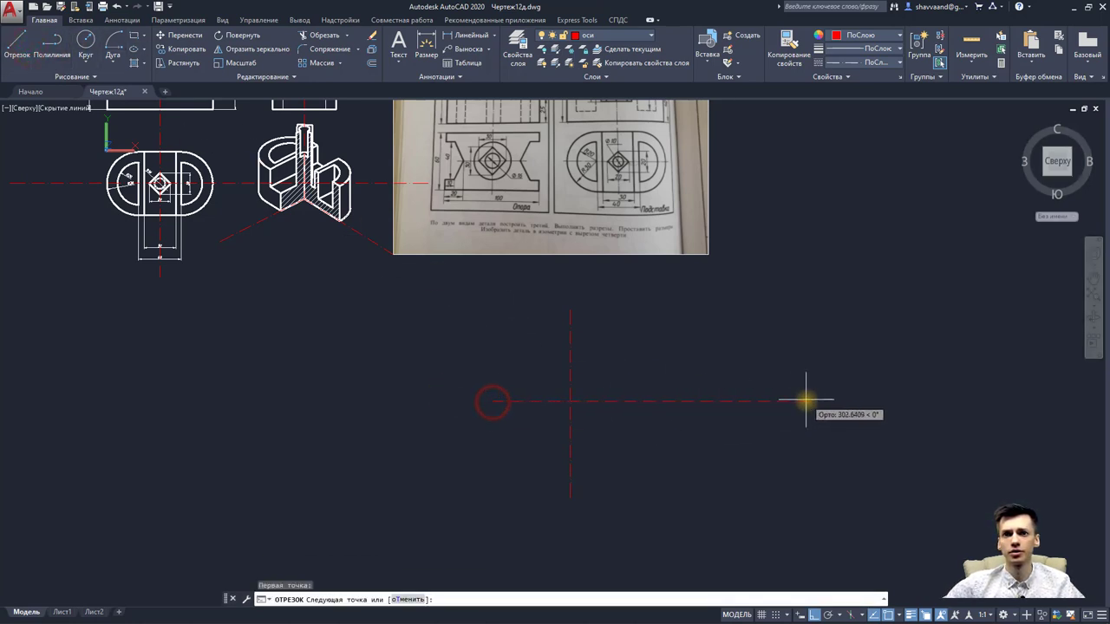
click(806, 400)
key(Escape)
click(544, 400)
click(491, 400)
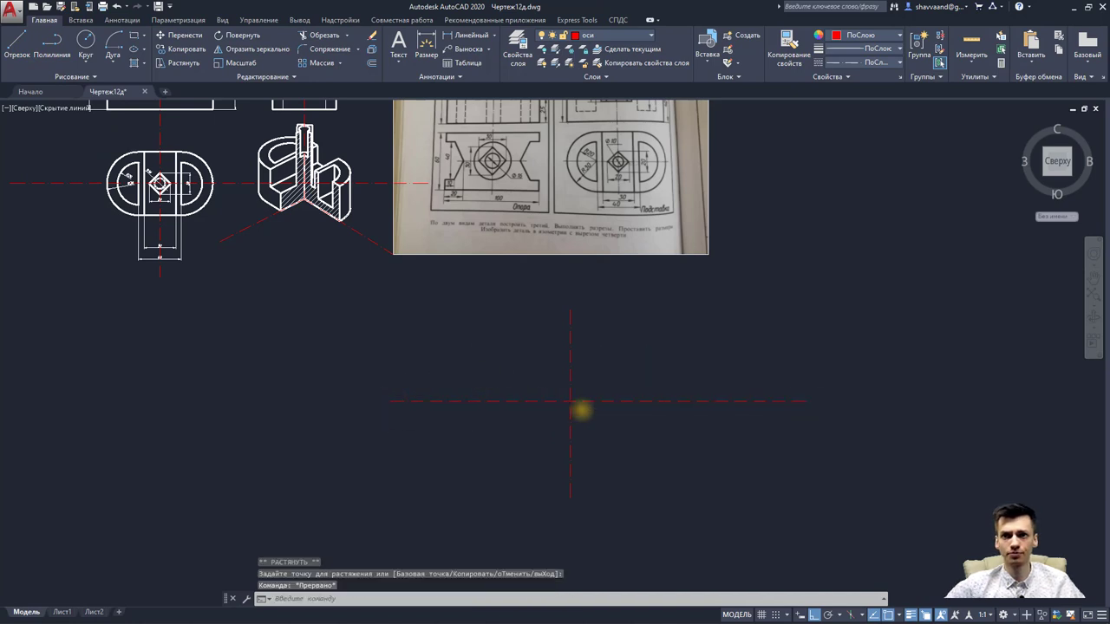
scroll(577, 406, up, 4)
scroll(601, 412, down, 3)
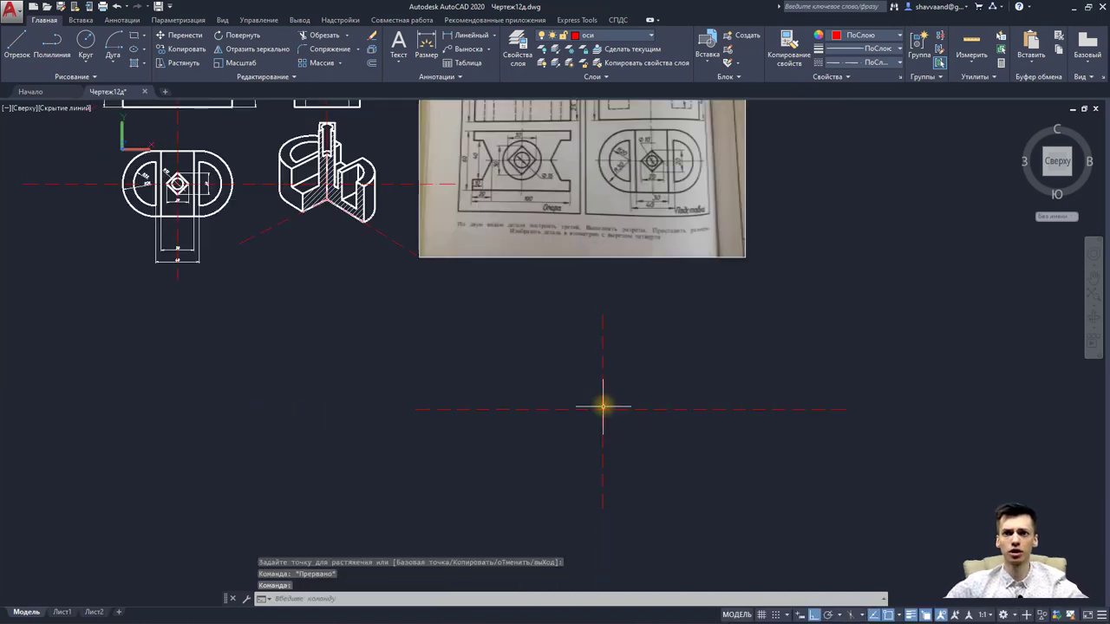
scroll(612, 381, down, 2)
scroll(643, 329, up, 2)
scroll(648, 241, up, 2)
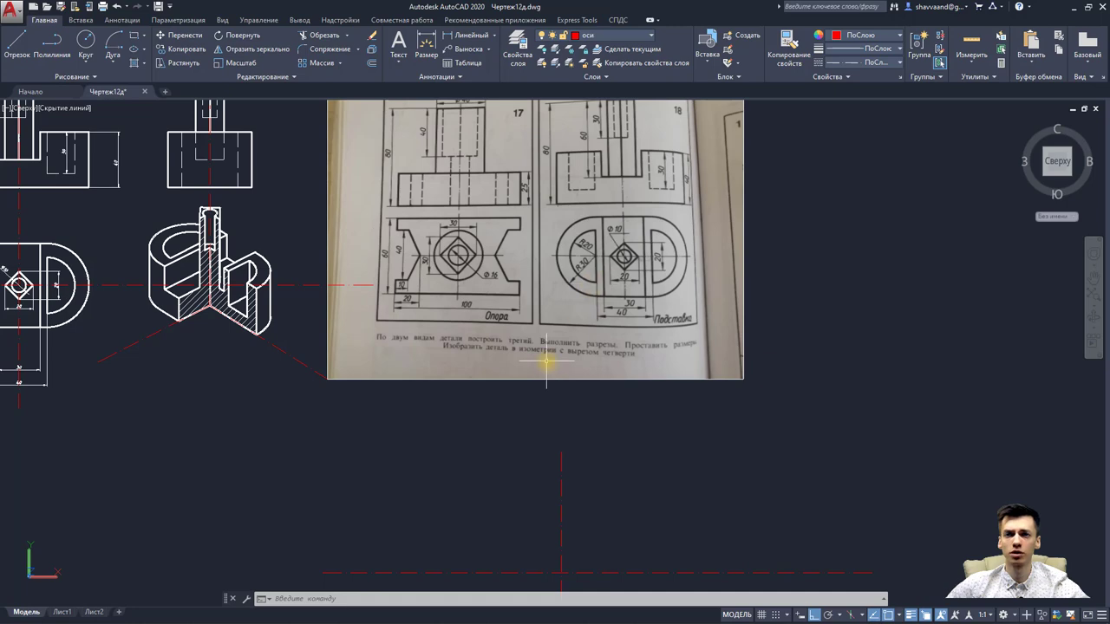
middle_drag(546, 363, 563, 335)
scroll(518, 395, down, 1)
middle_drag(518, 396, 148, 156)
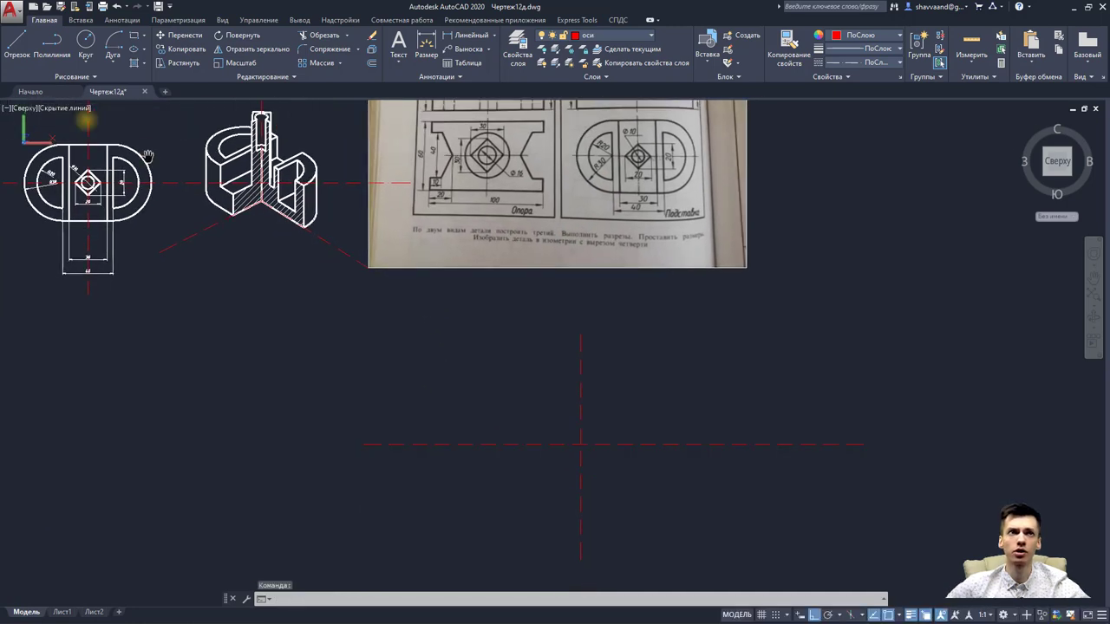
Step: On layer 0.5, draw a 100-unit horizontal line
click(621, 38)
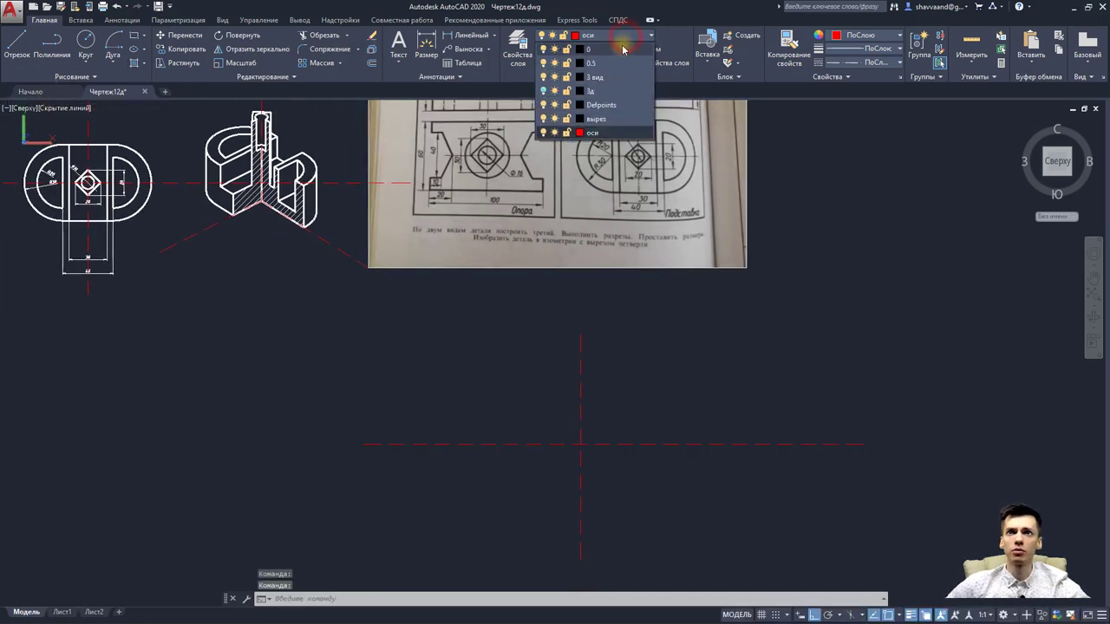
click(591, 64)
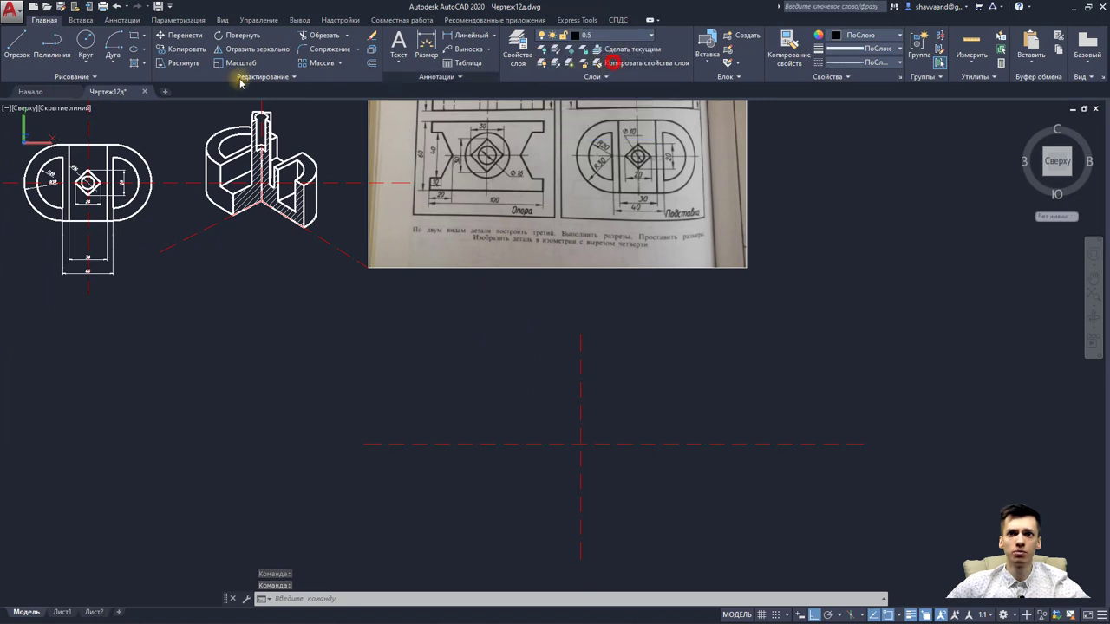
click(16, 43)
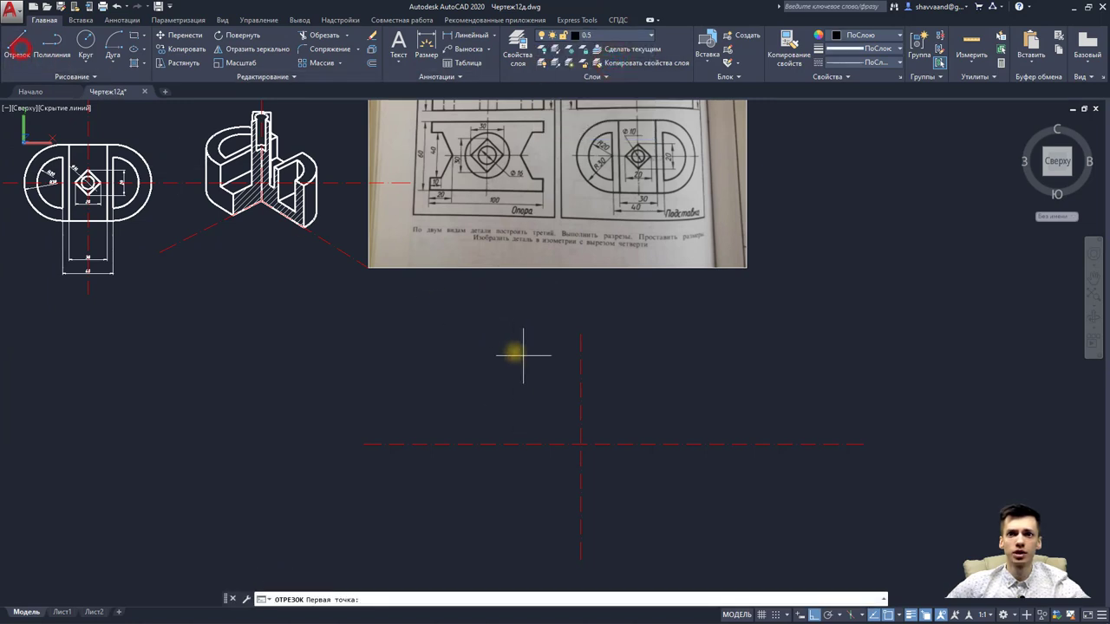
click(580, 444)
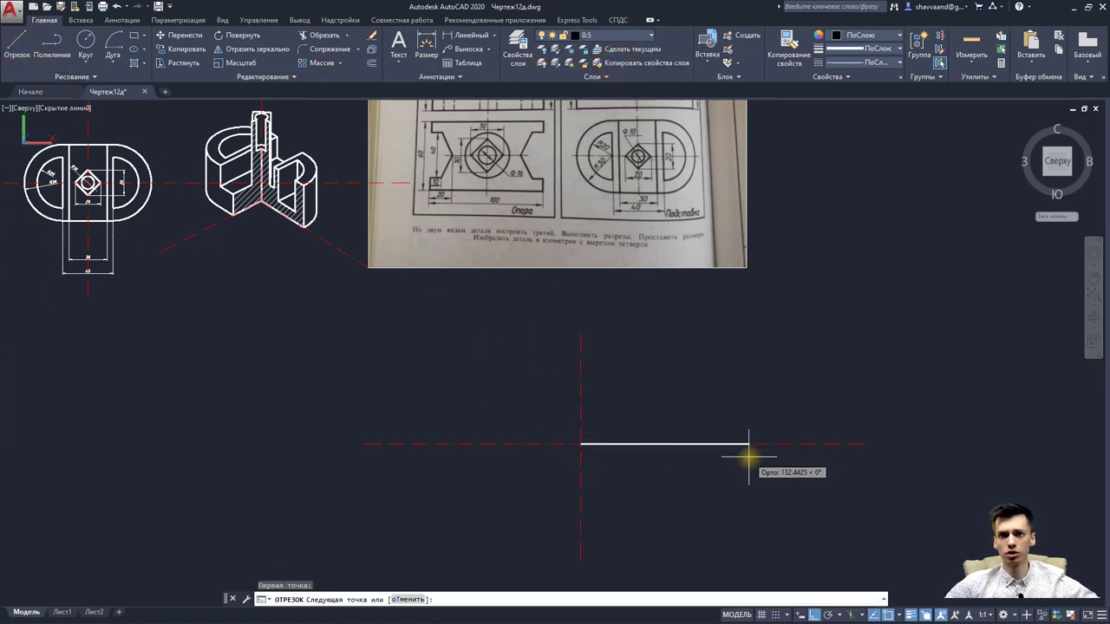
key(Escape)
click(14, 50)
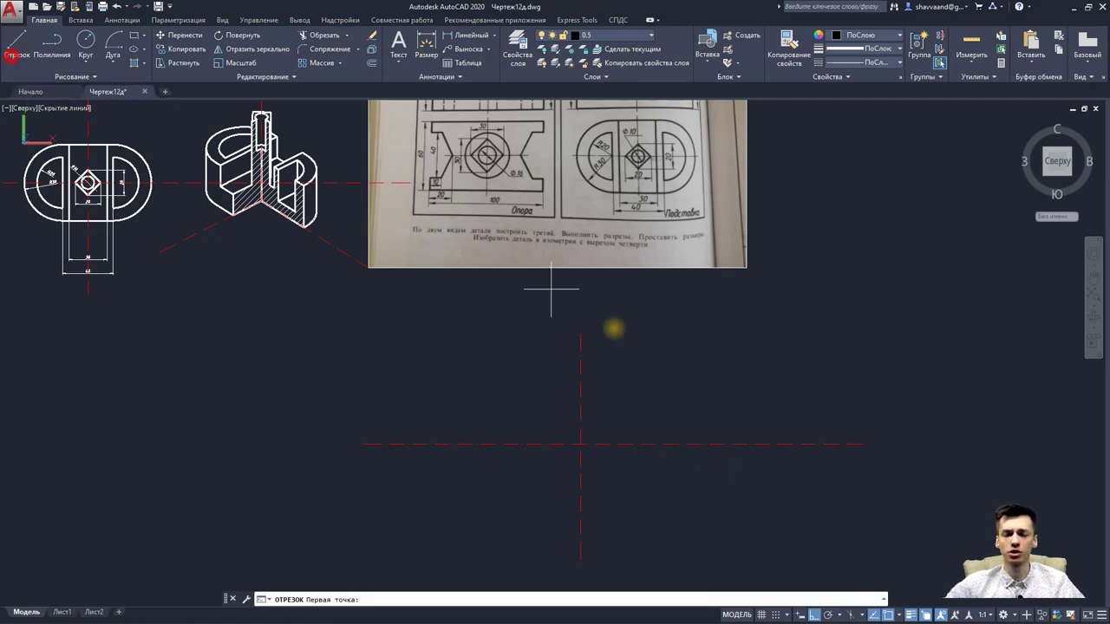
click(646, 375)
text(100)
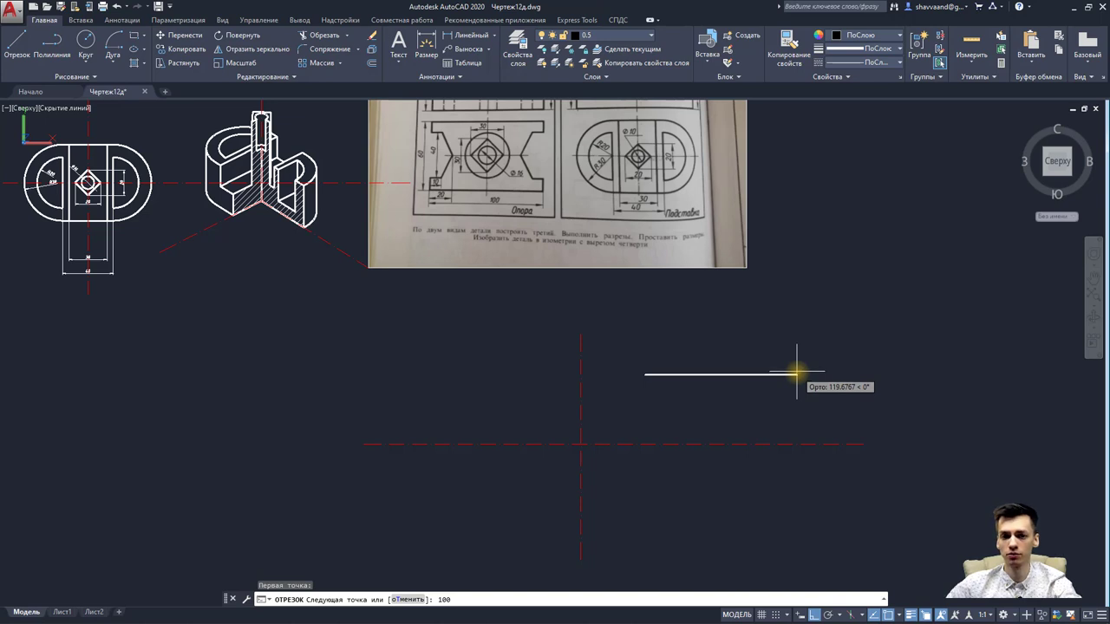
key(Return)
key(Escape)
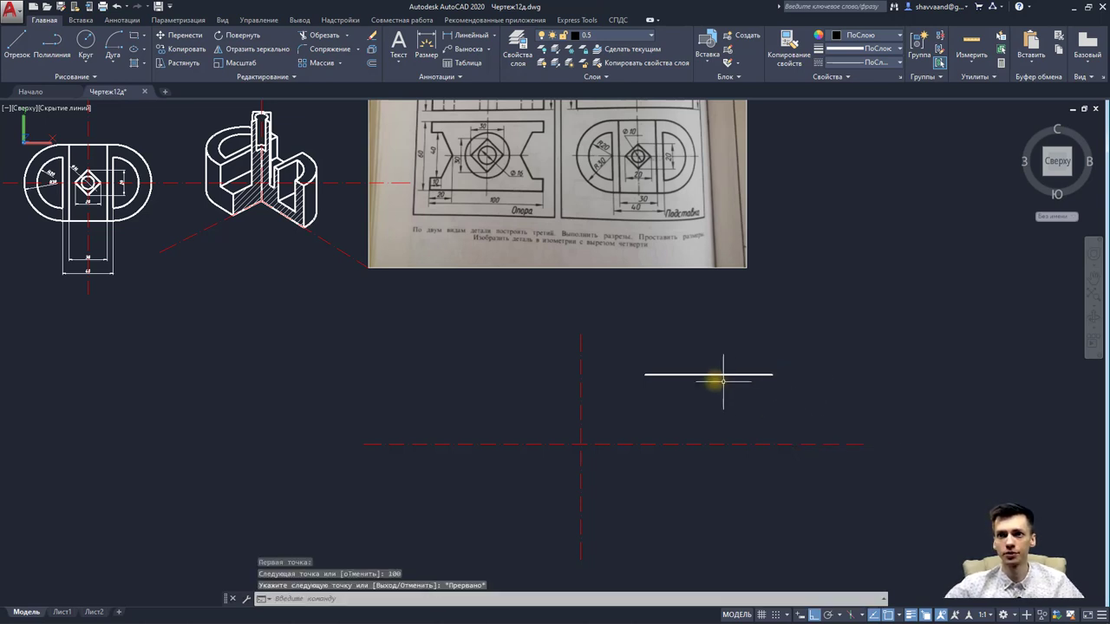
Step: Move the 100-unit line by its midpoint onto the centre-line intersection with Ortho on
scroll(694, 386, up, 2)
click(714, 370)
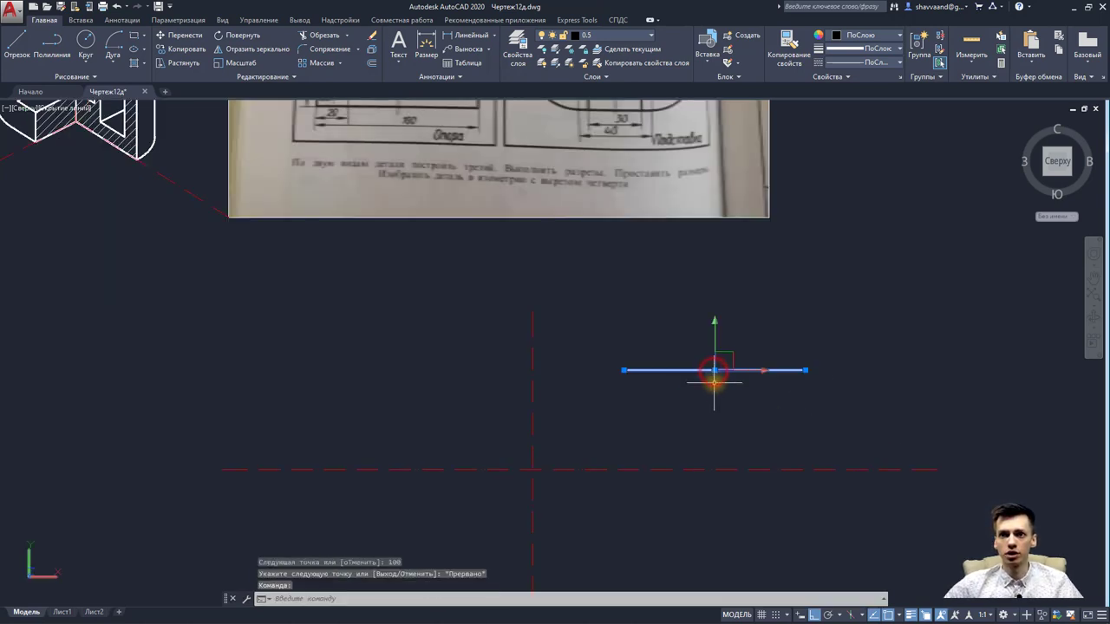
click(714, 370)
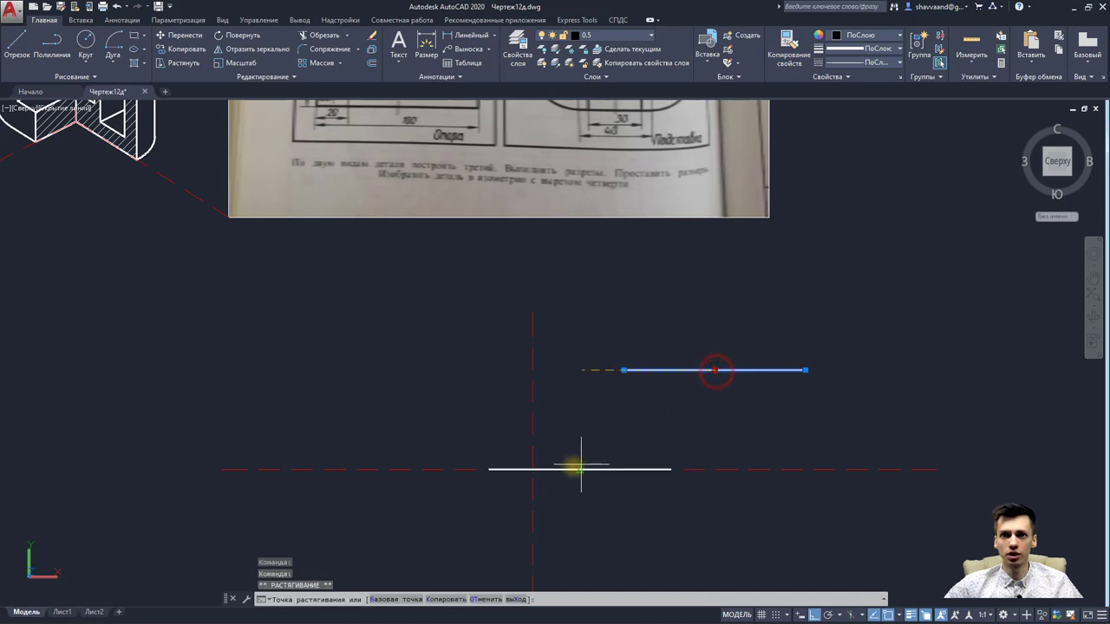
key(F8)
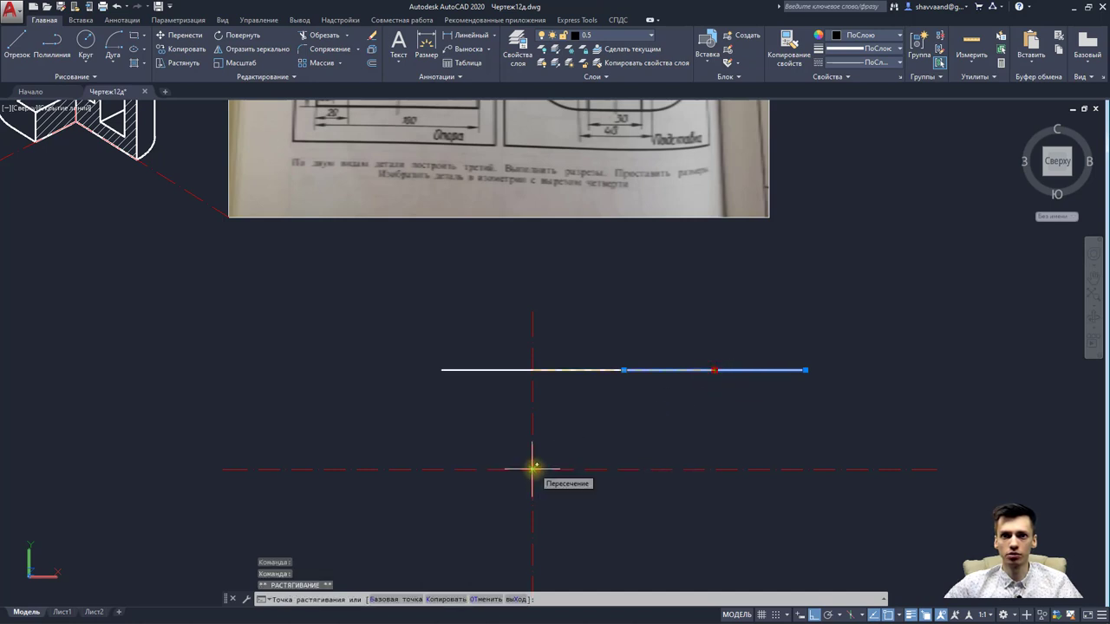
click(533, 468)
key(Escape)
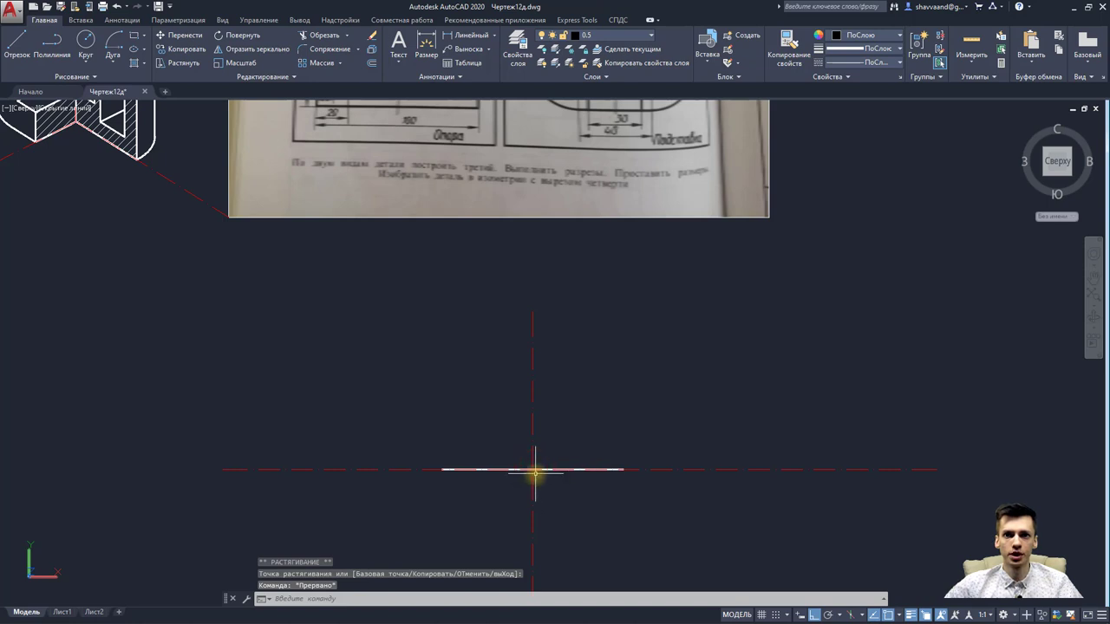
scroll(535, 469, up, 2)
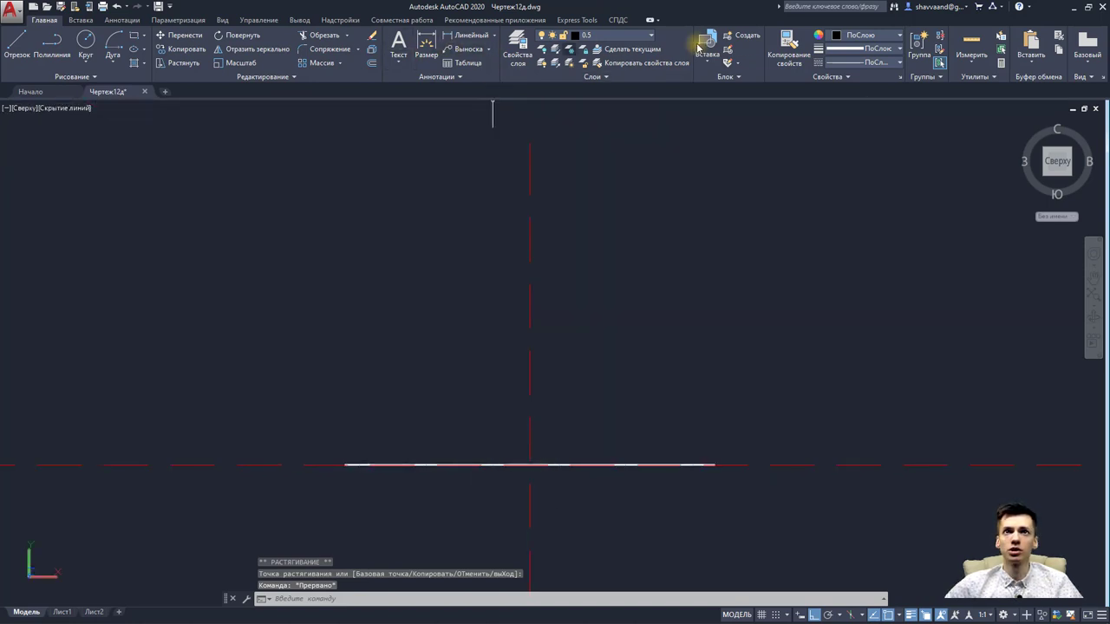
click(968, 50)
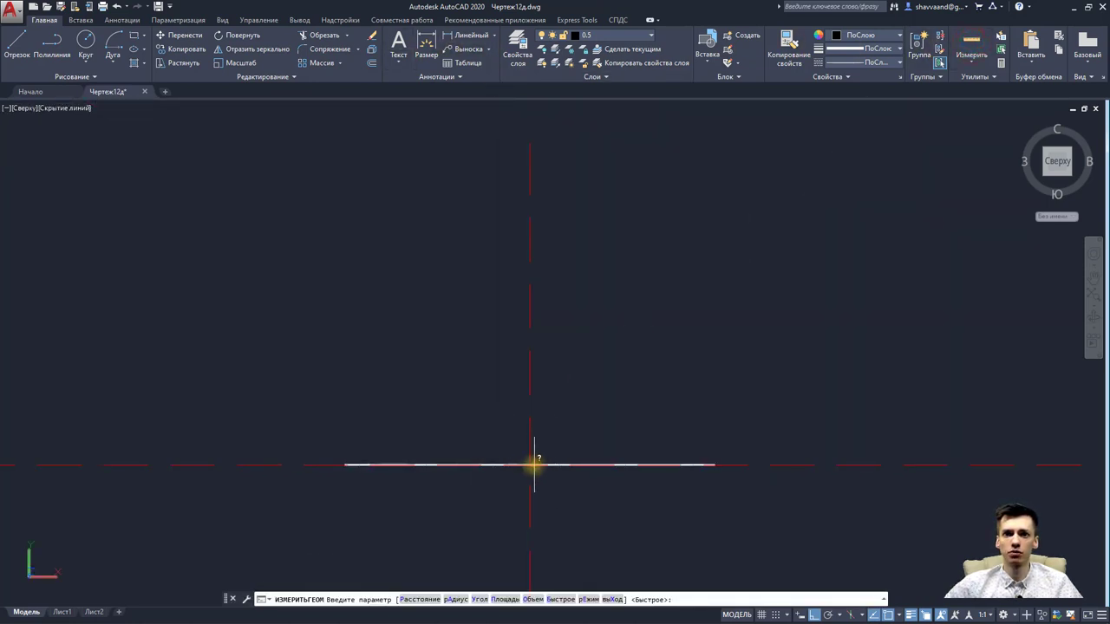
click(972, 68)
Step: Measure the distance from the axis crossing to the base line's left end to confirm 50
click(970, 105)
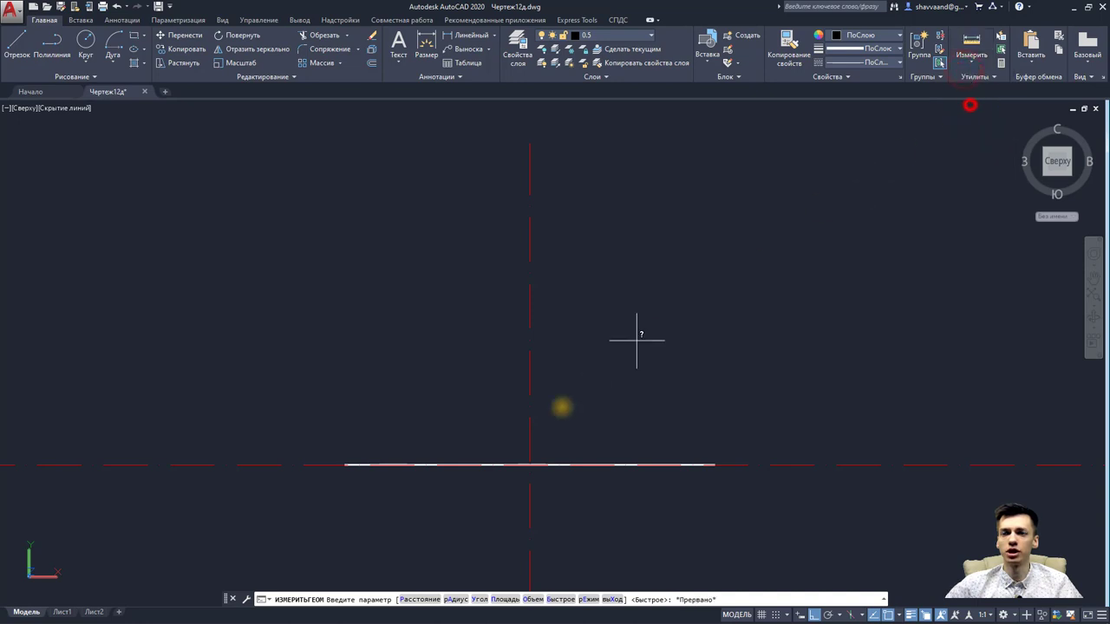
click(530, 464)
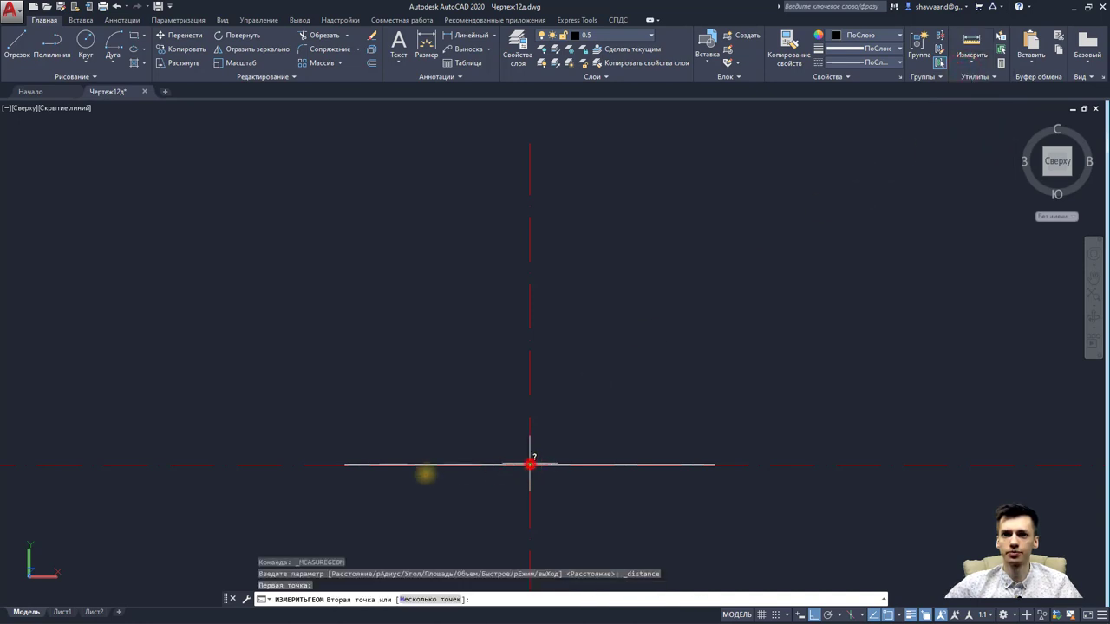
click(345, 465)
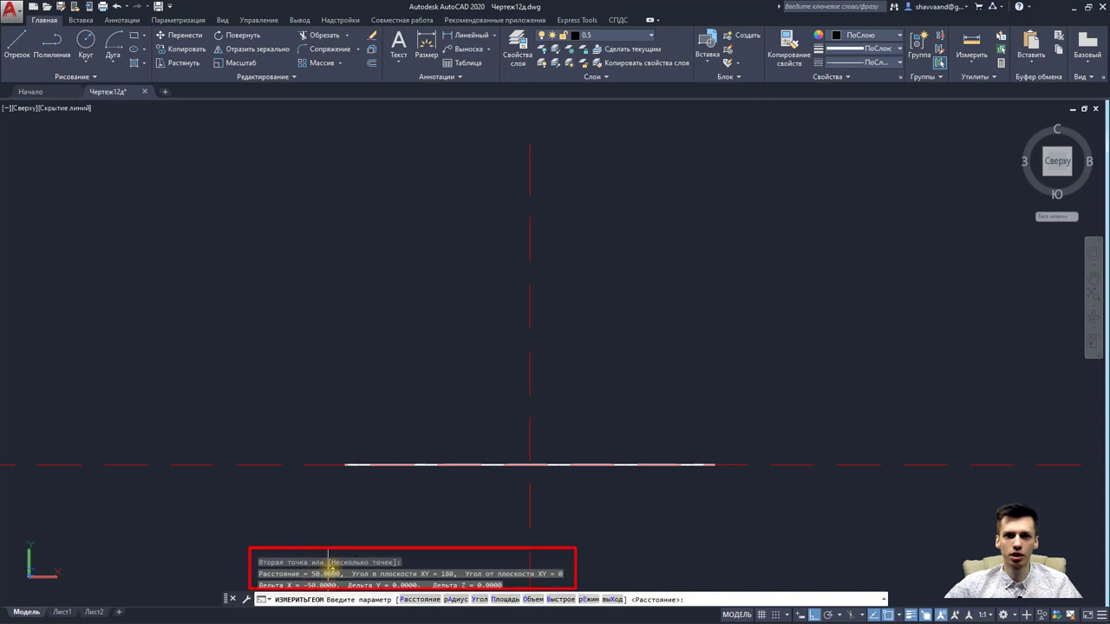
key(Escape)
scroll(503, 429, down, 2)
scroll(563, 403, down, 2)
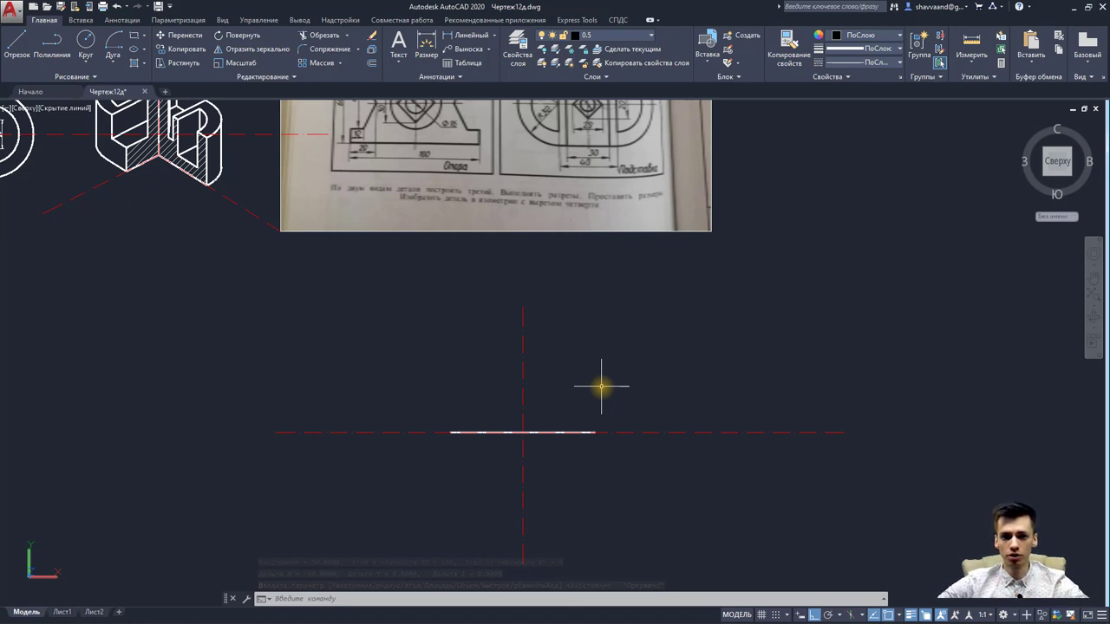
middle_drag(575, 208, 555, 280)
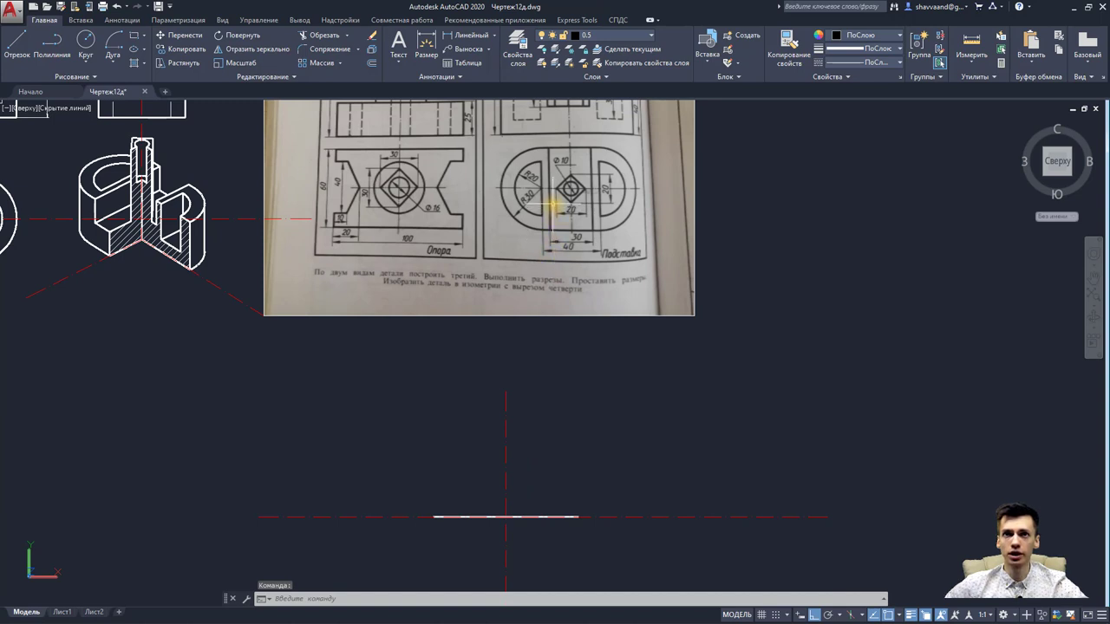
Step: Draw a 60-unit vertical line and move it by its midpoint onto the vertical axis
click(16, 43)
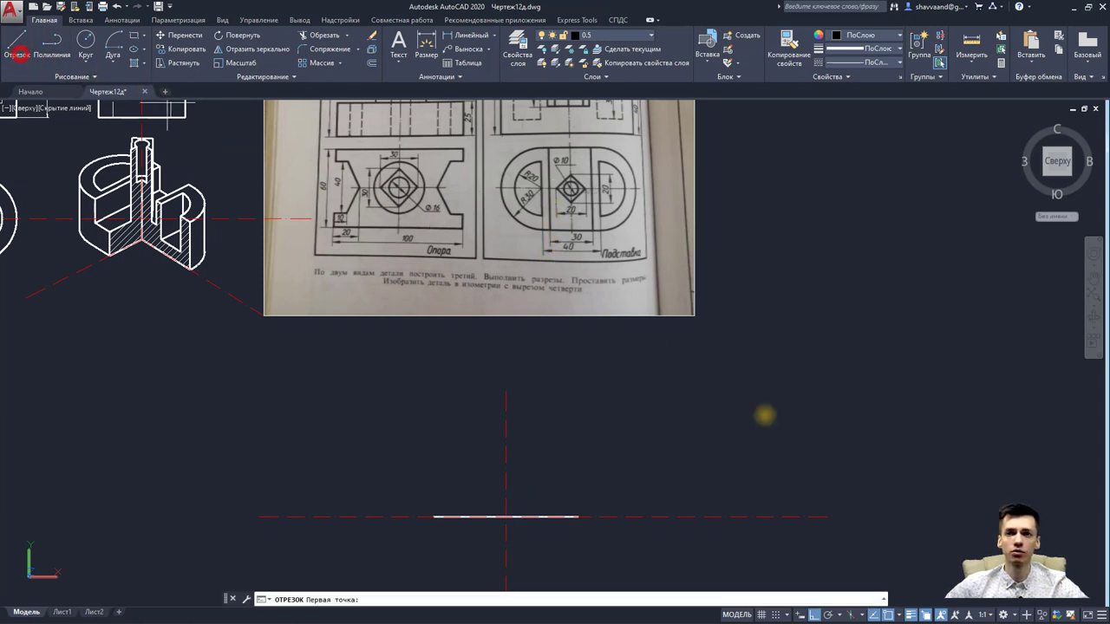
click(794, 449)
text(60)
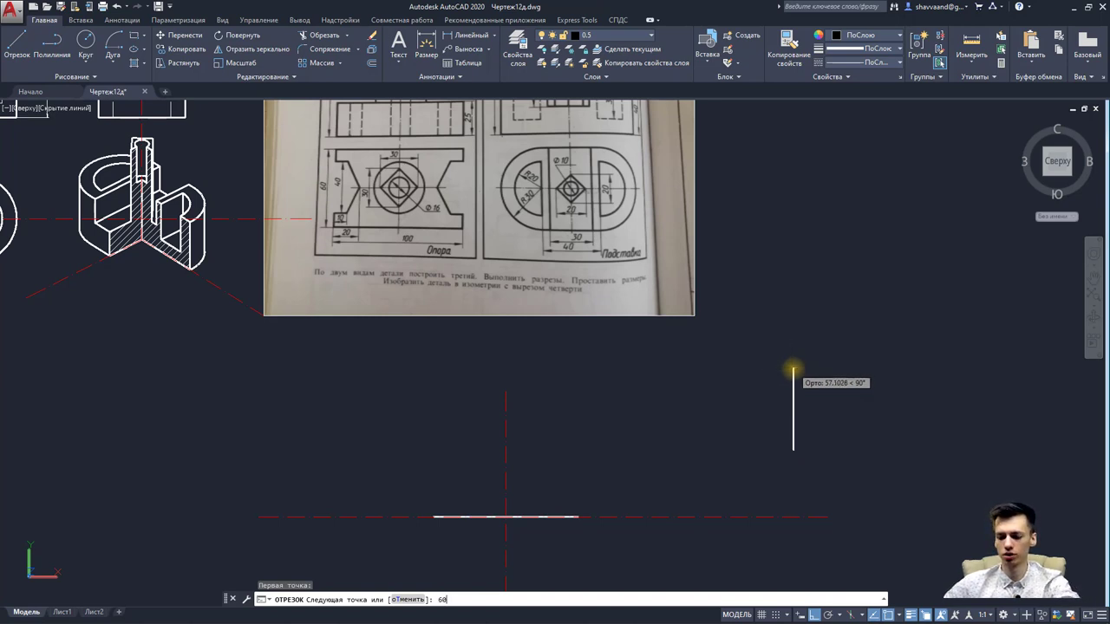
key(Return)
key(Escape)
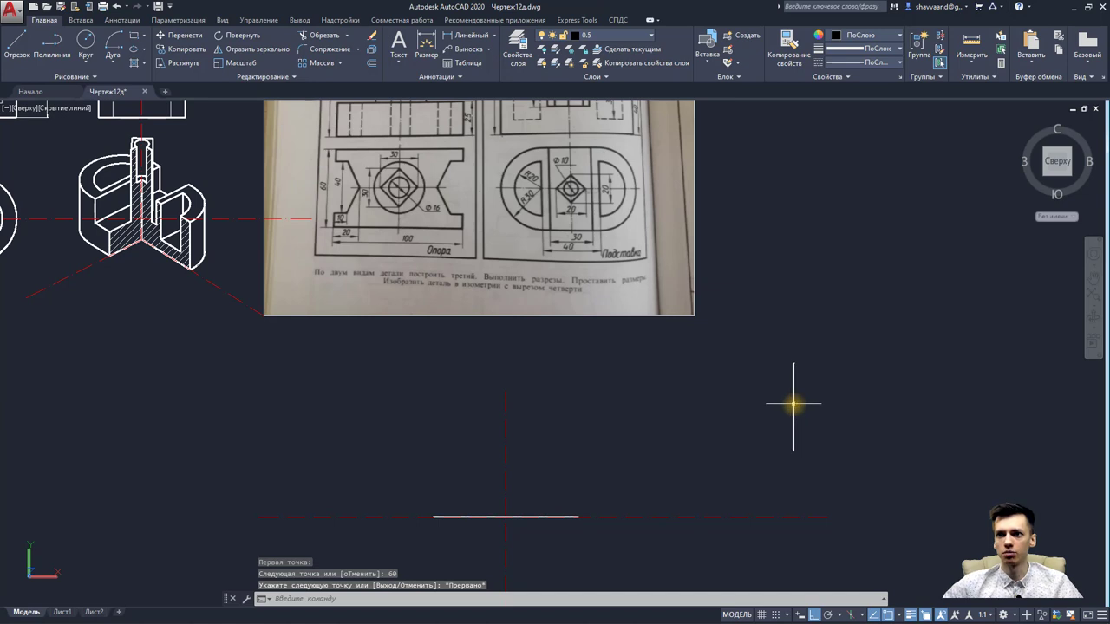
click(794, 403)
click(793, 406)
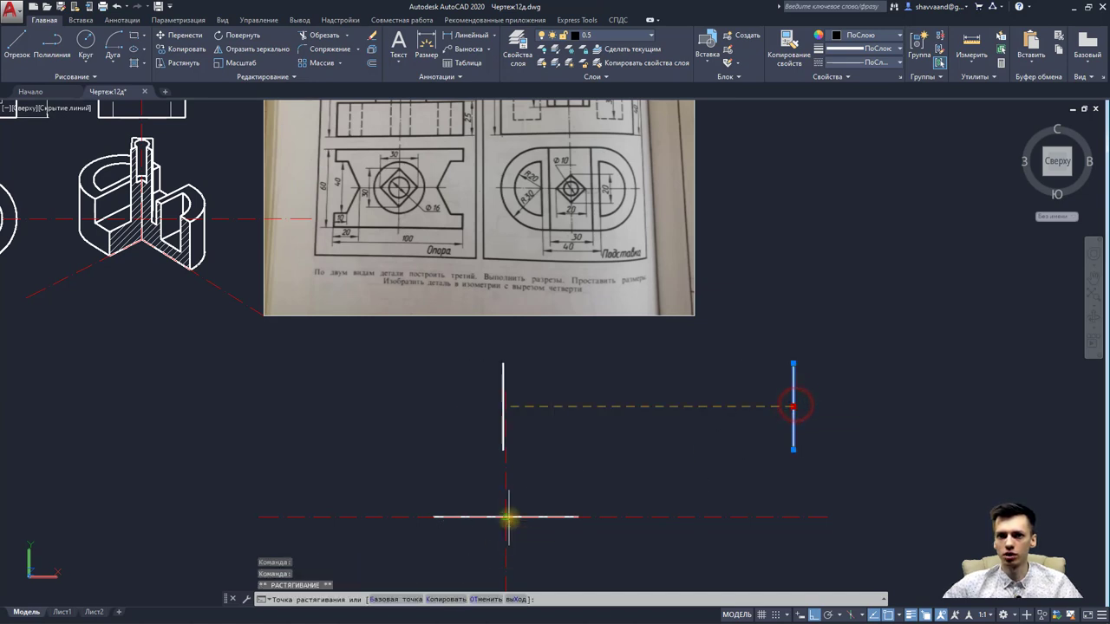
click(509, 517)
key(Escape)
scroll(508, 520, up, 2)
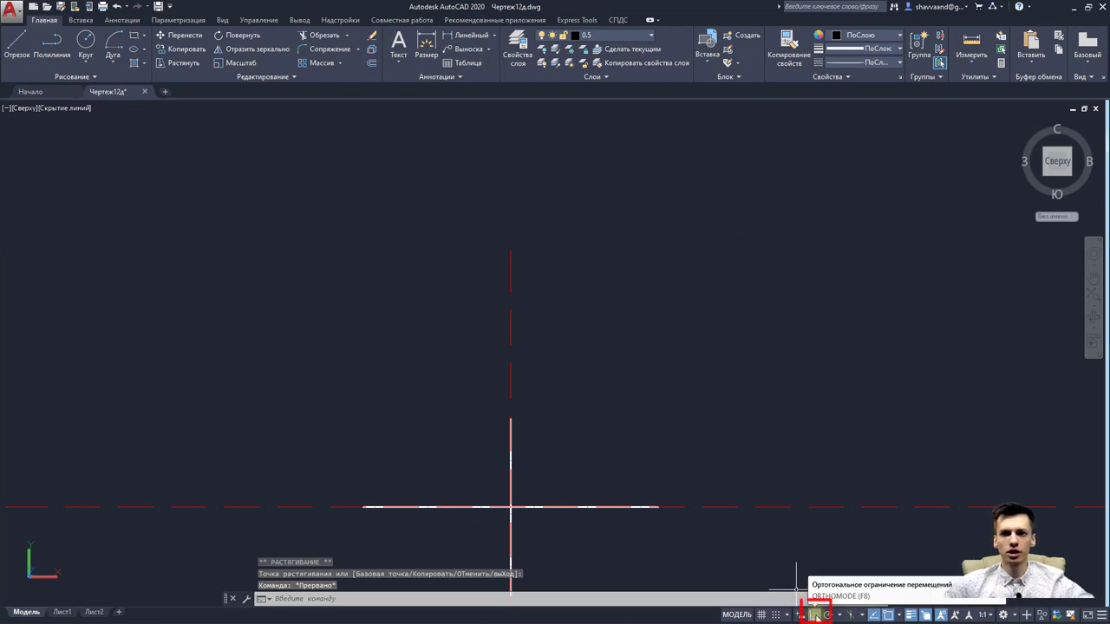
Step: Turn Ortho on and erase the stray horizontal line beside the centre lines
click(817, 616)
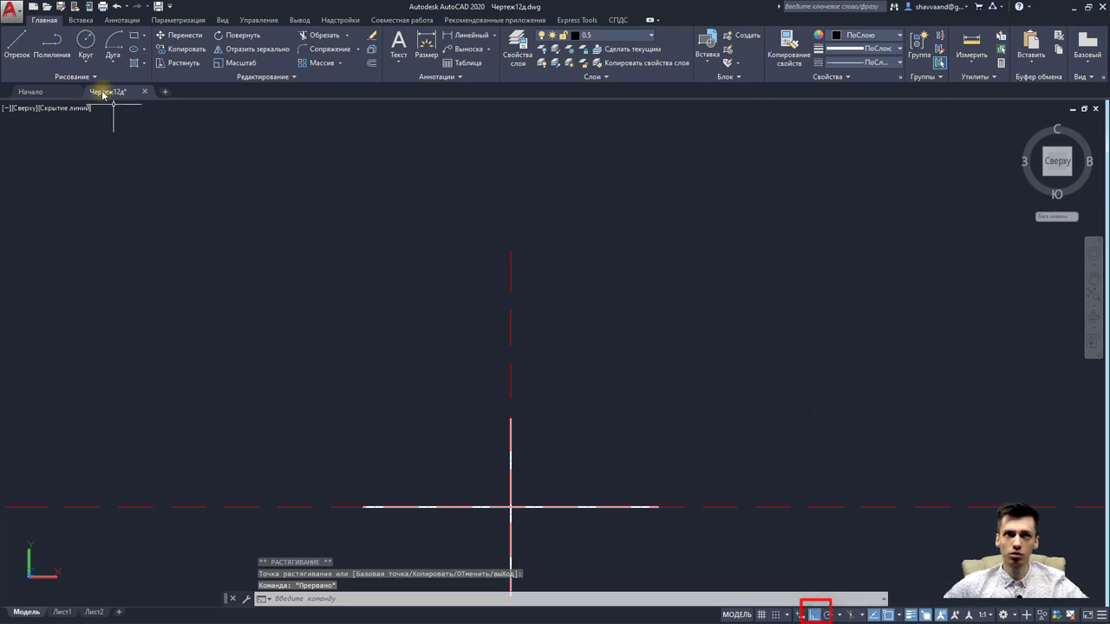
click(18, 44)
click(664, 333)
click(800, 333)
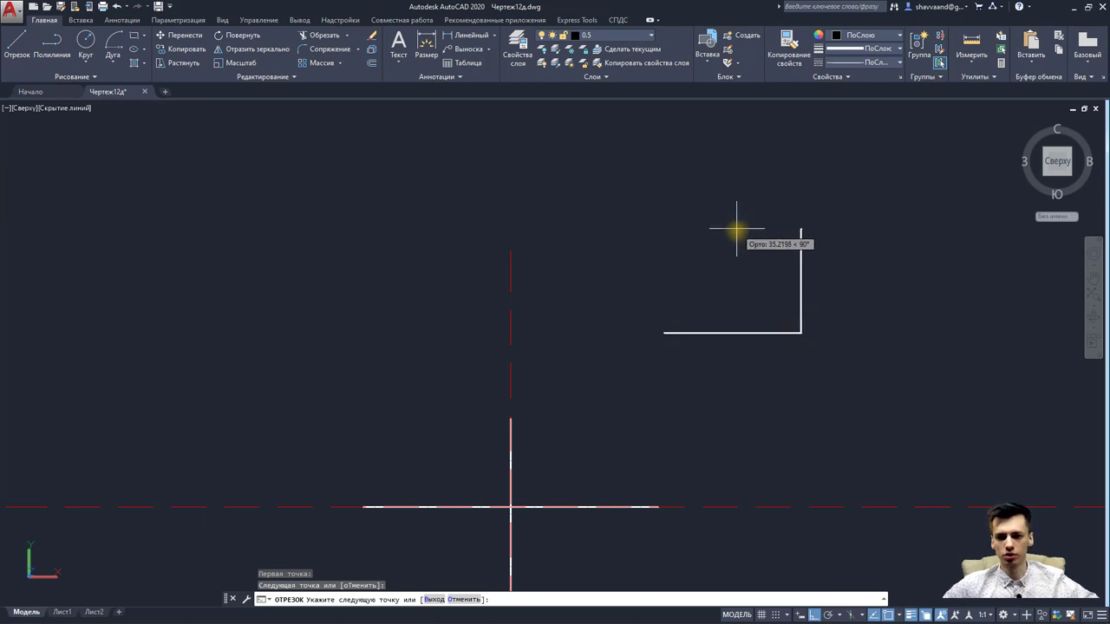
key(Escape)
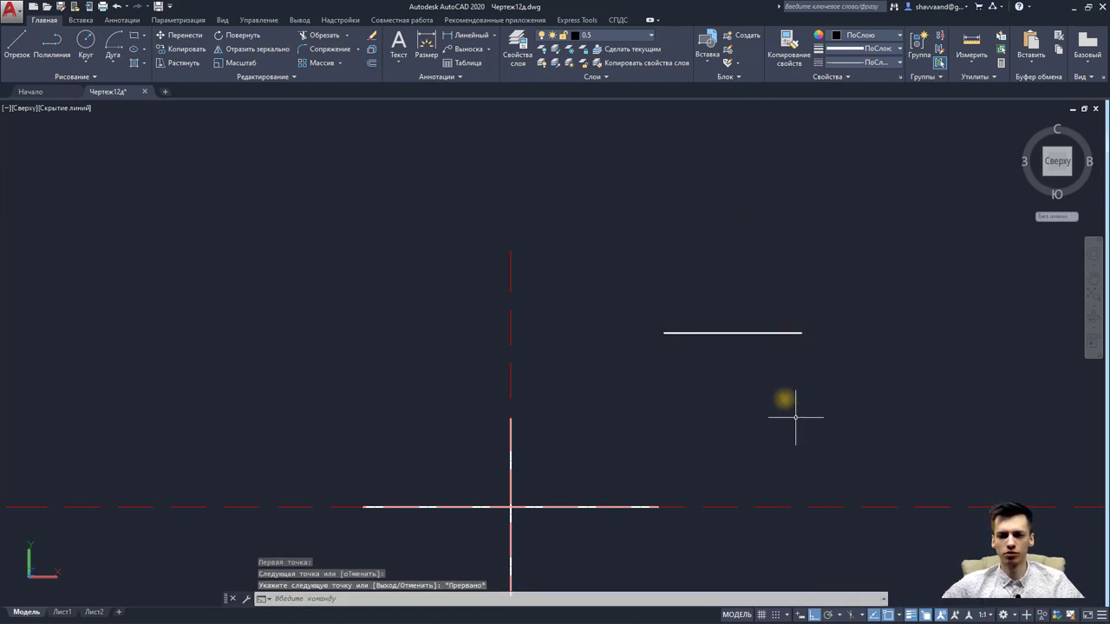
click(622, 256)
click(844, 379)
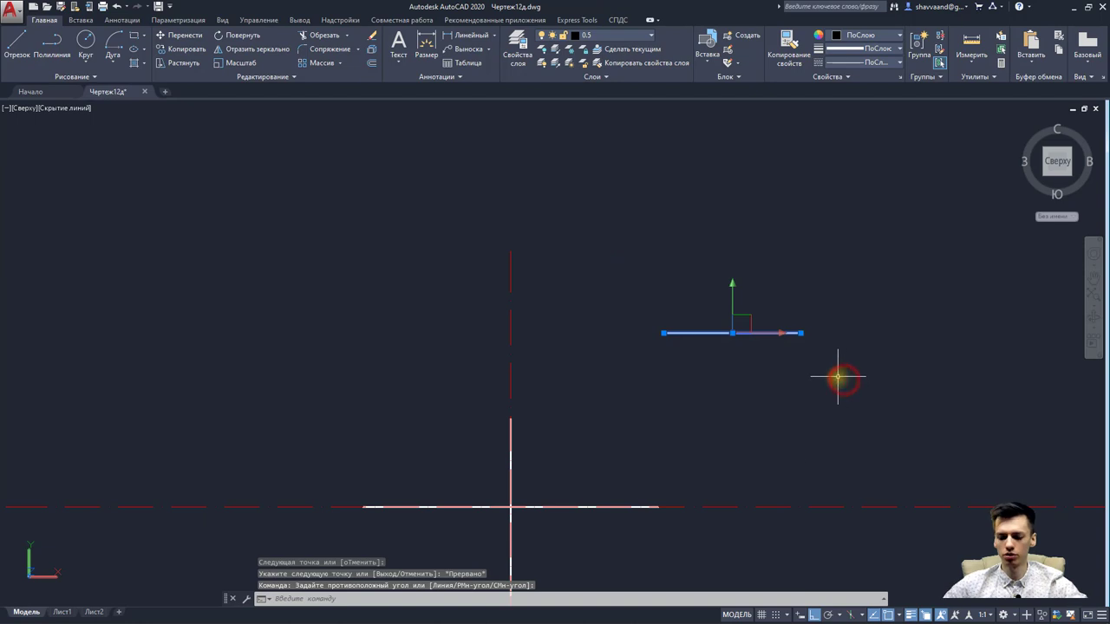
key(Delete)
Step: Pan and zoom to compare the centre lines with the reference photo's top view
middle_drag(642, 383, 670, 279)
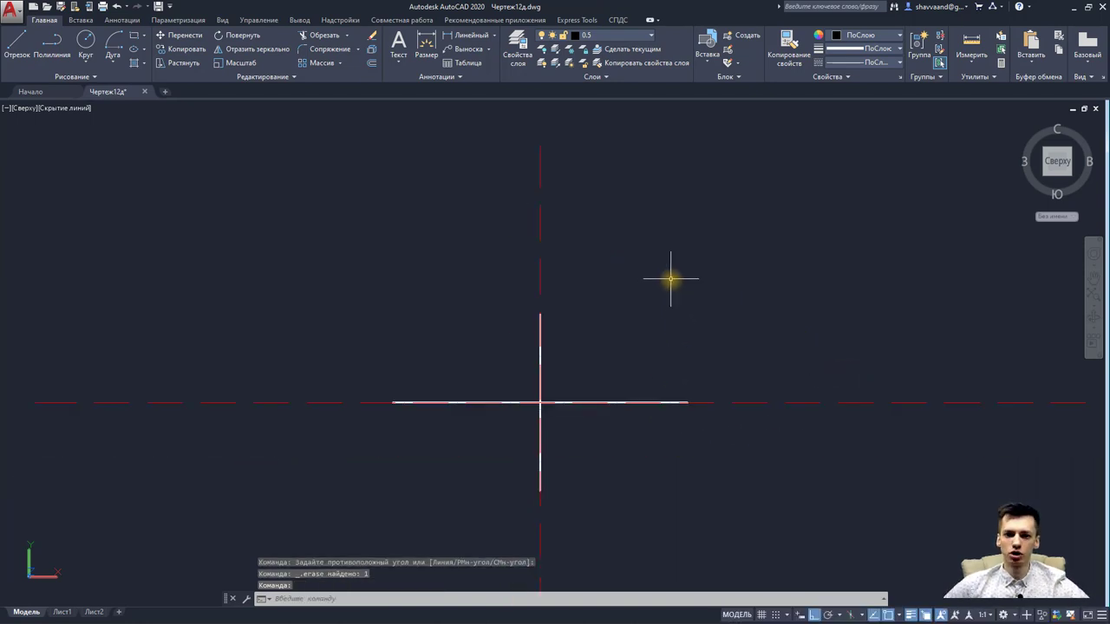
scroll(612, 268, down, 2)
scroll(614, 347, down, 4)
scroll(624, 225, up, 2)
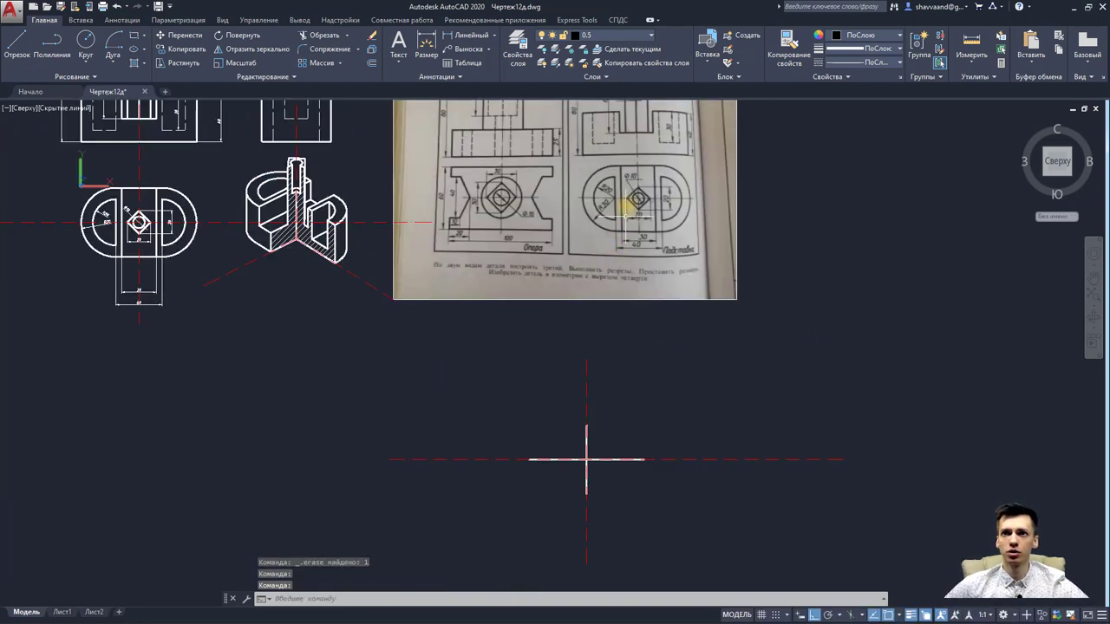
scroll(629, 208, up, 5)
mouse_move(654, 169)
middle_down()
mouse_move(644, 211)
mouse_move(609, 258)
middle_up()
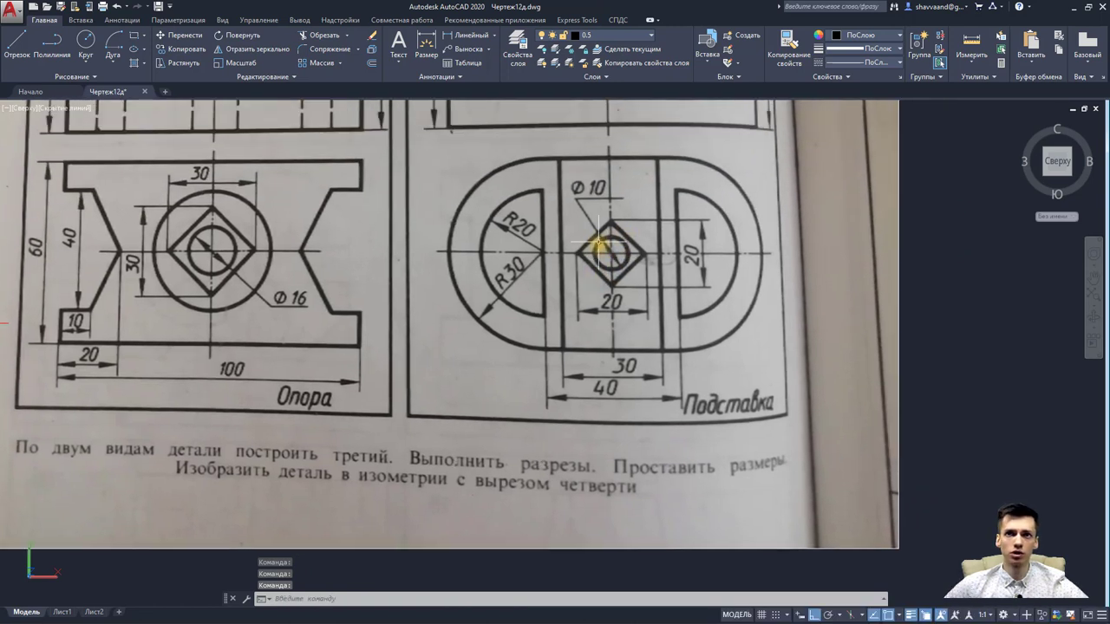
click(90, 63)
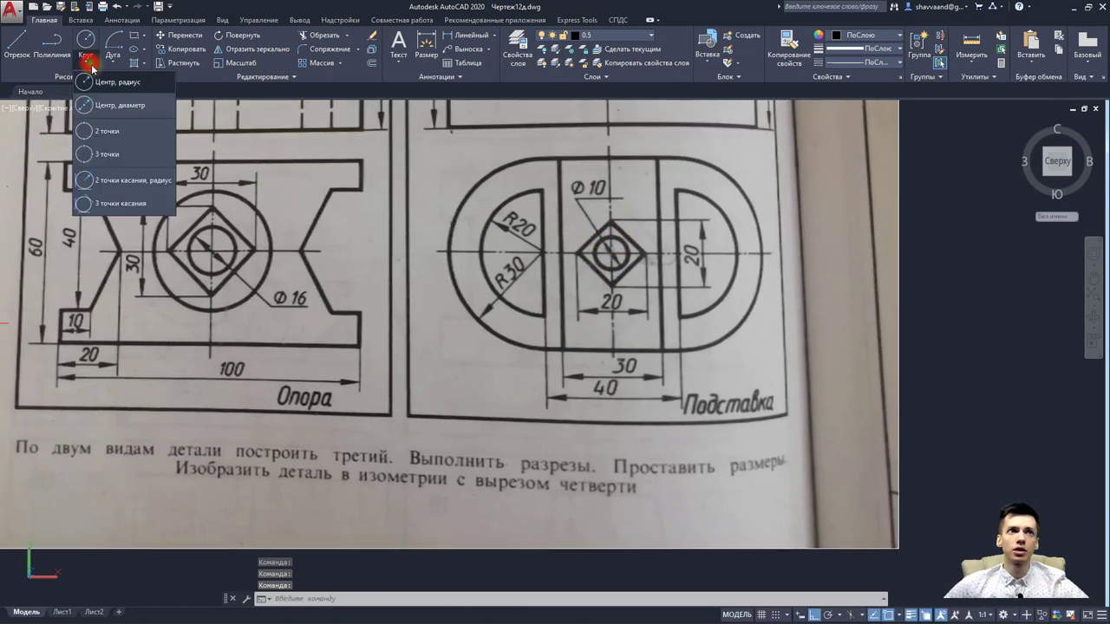
Step: Draw a circle of diameter 10 centred on the centre-line intersection
click(133, 109)
middle_drag(510, 482, 501, 183)
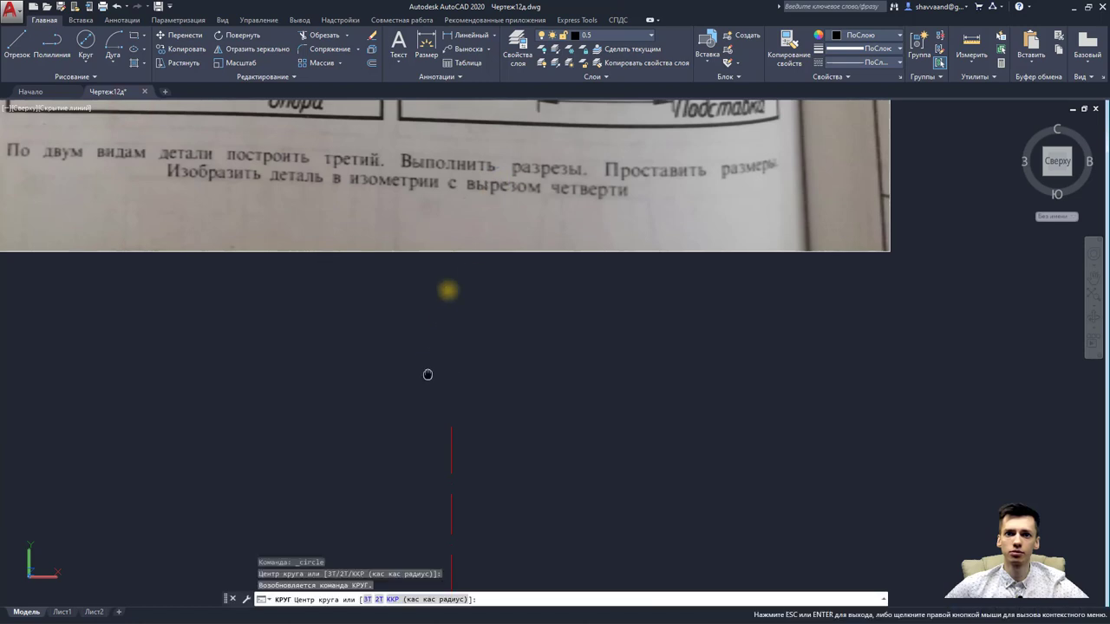
middle_drag(448, 455, 469, 307)
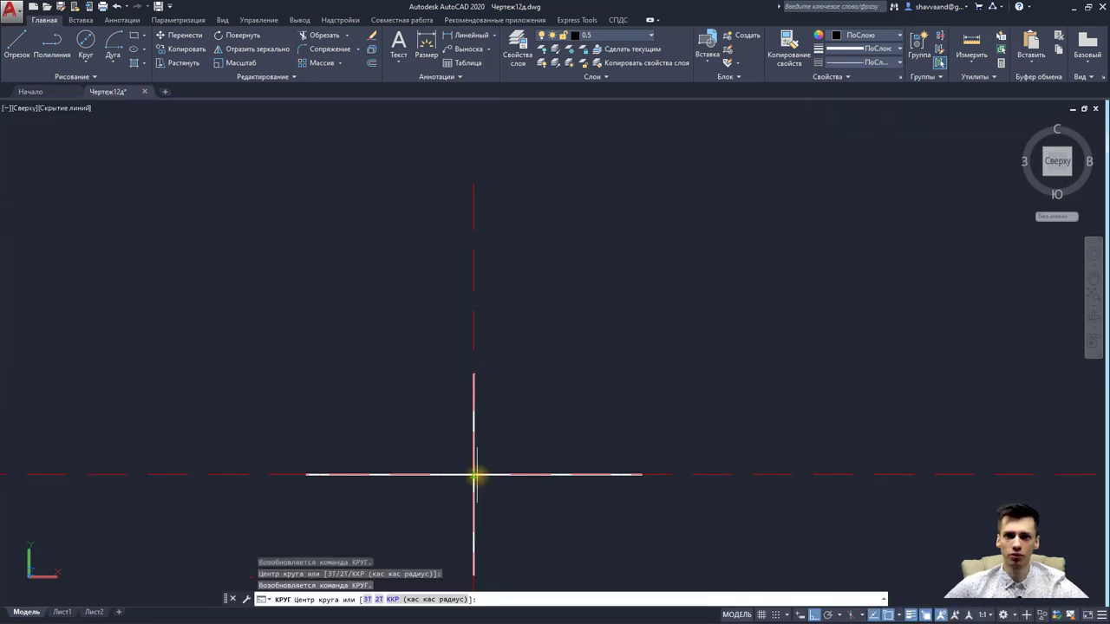
scroll(476, 476, up, 5)
click(467, 473)
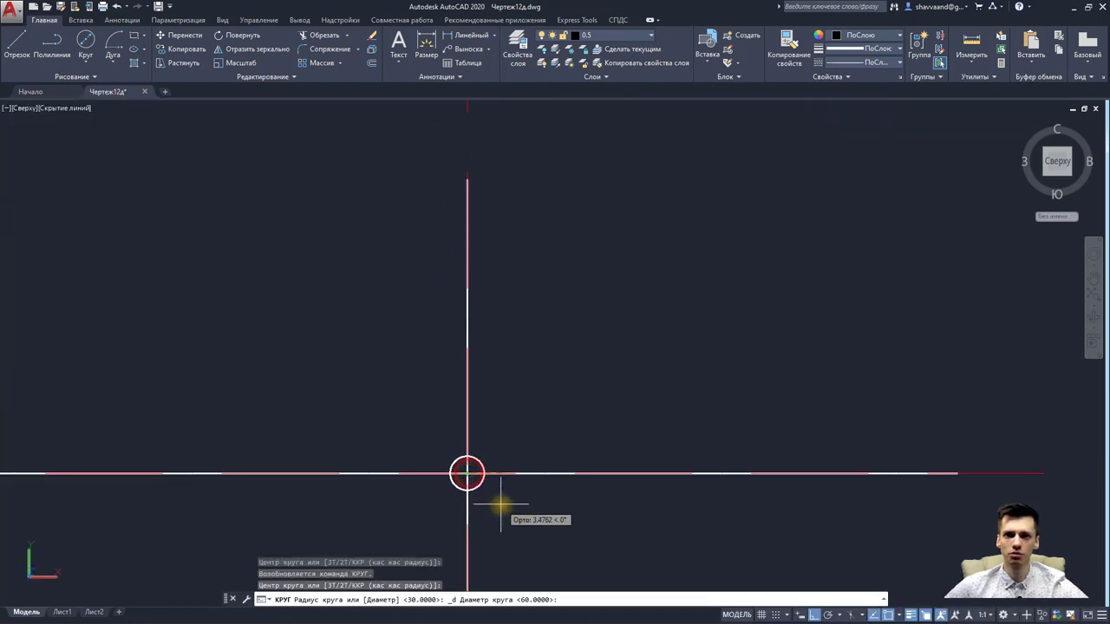
text(10)
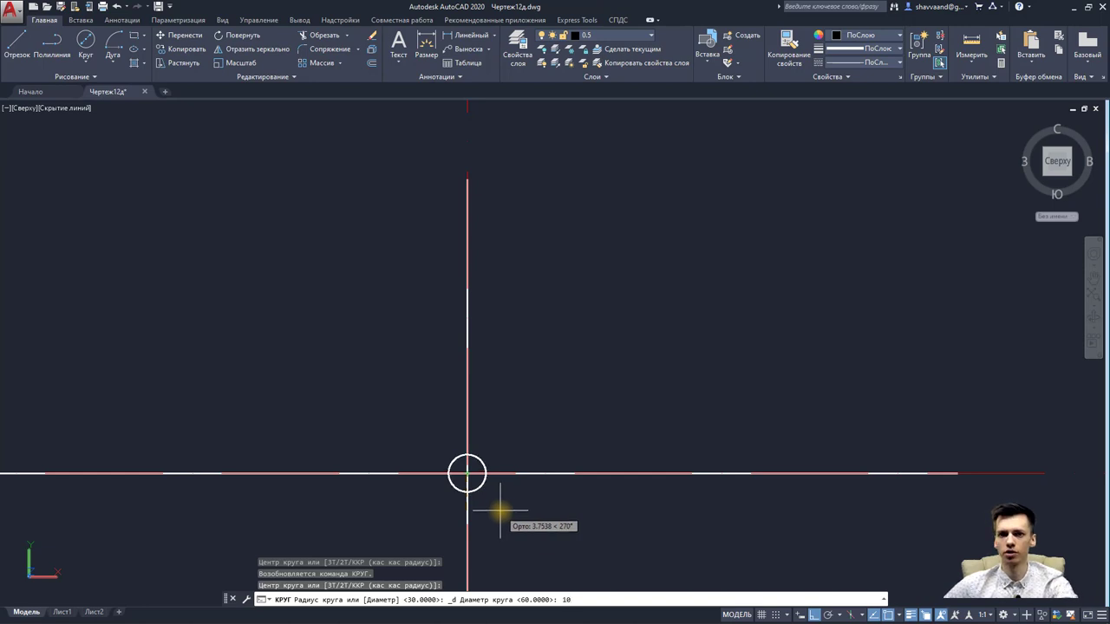
key(Return)
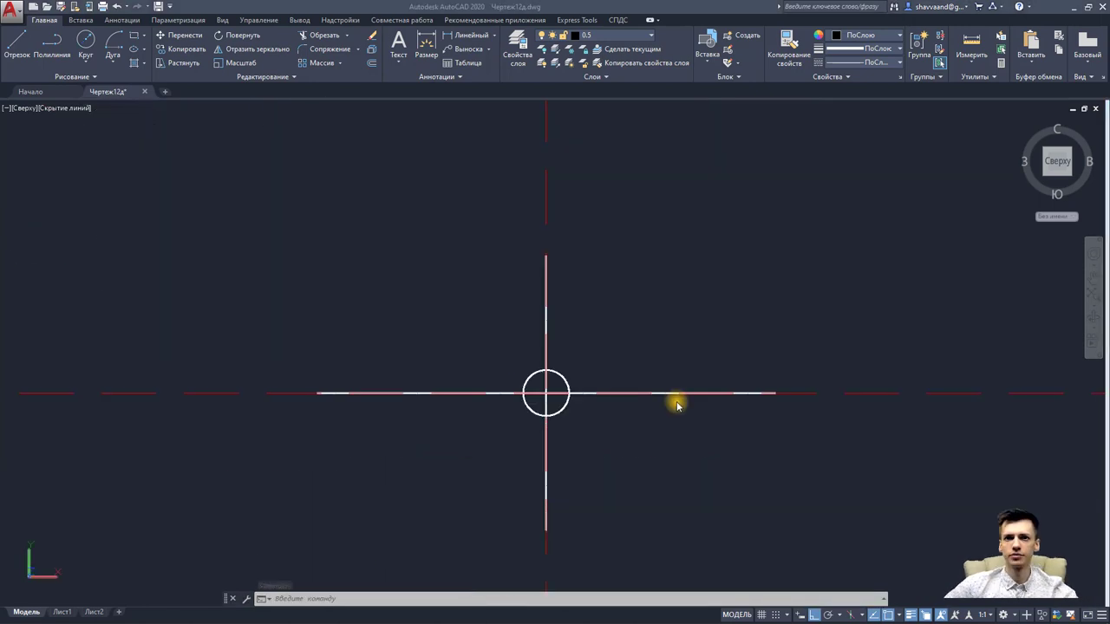
Step: Pan and zoom between the reference photo and the new circle to compare them
middle_drag(642, 372, 639, 456)
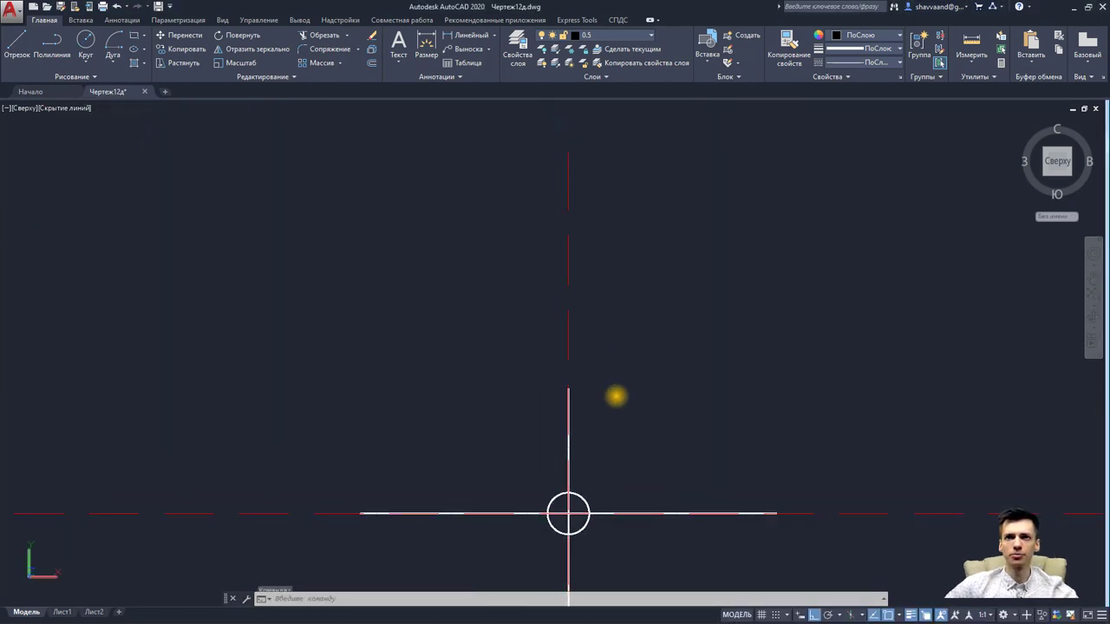
scroll(590, 333, up, 3)
scroll(589, 333, down, 3)
scroll(589, 379, down, 2)
scroll(599, 292, up, 1)
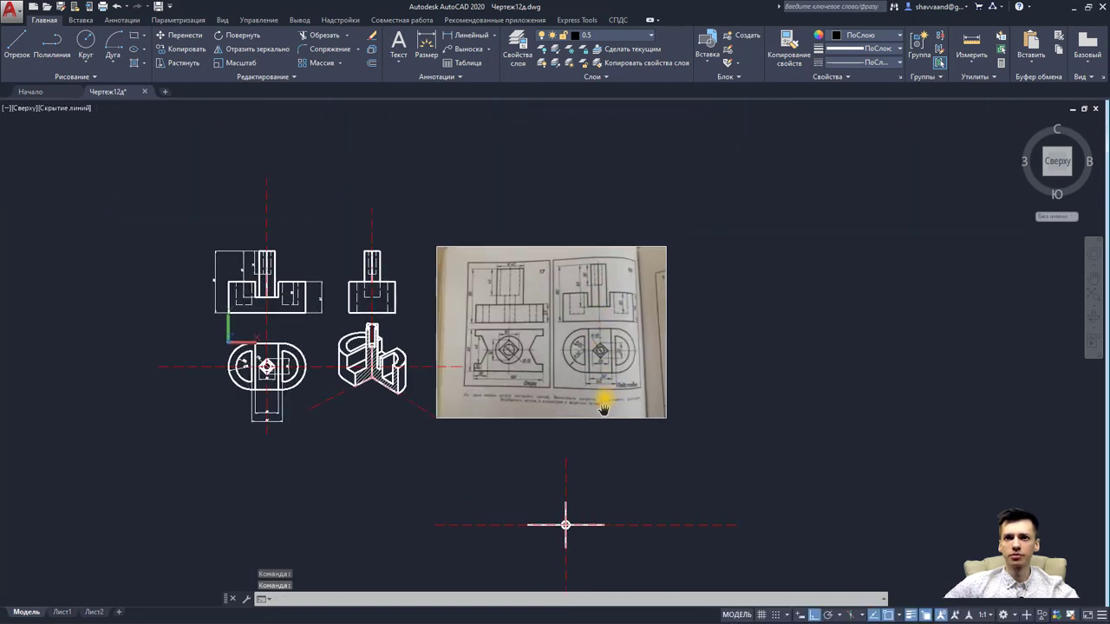
scroll(601, 391, up, 5)
middle_drag(639, 293, 621, 337)
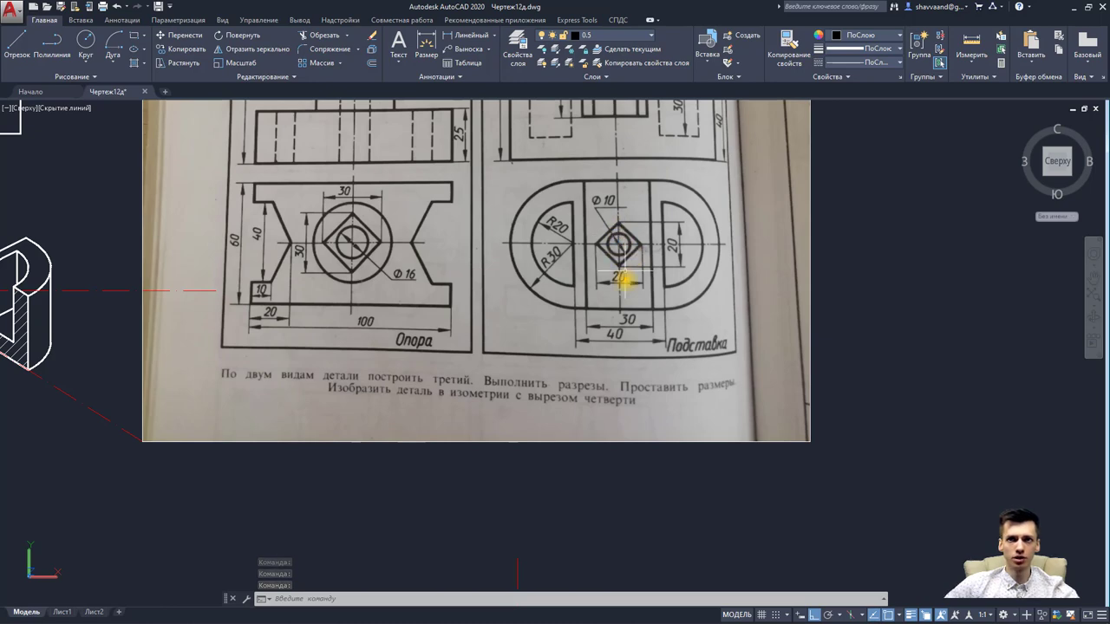
scroll(616, 347, up, 4)
mouse_move(609, 422)
middle_down()
mouse_move(595, 391)
mouse_move(667, 348)
middle_up()
scroll(595, 429, down, 3)
scroll(609, 424, down, 3)
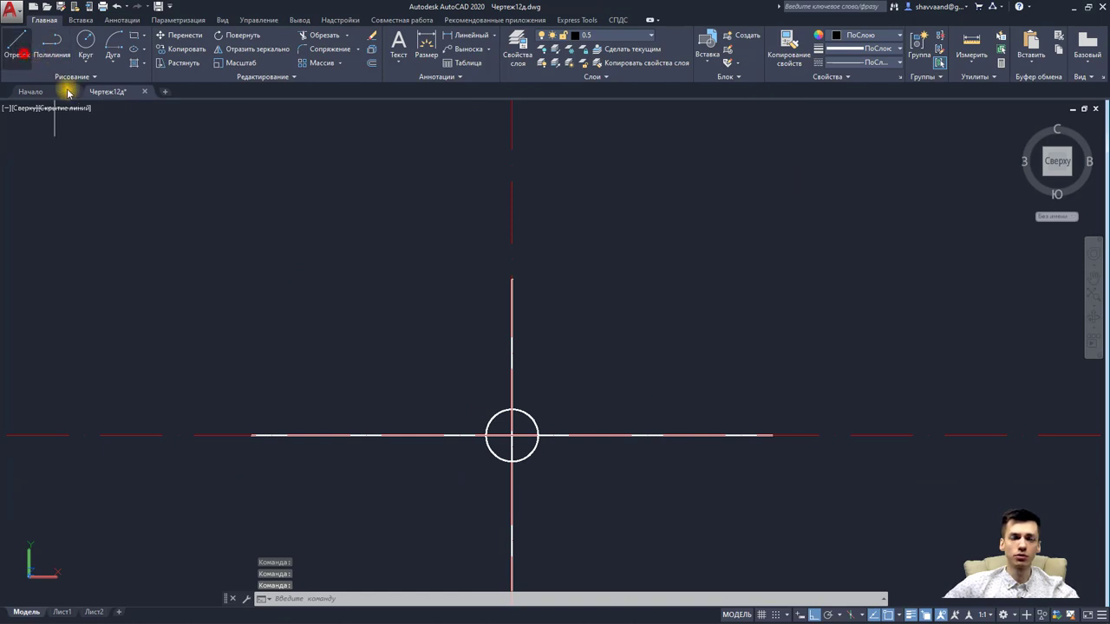
Step: Draw two 10-unit helper lines starting from the small circle's centre
click(19, 52)
click(511, 435)
text(10)
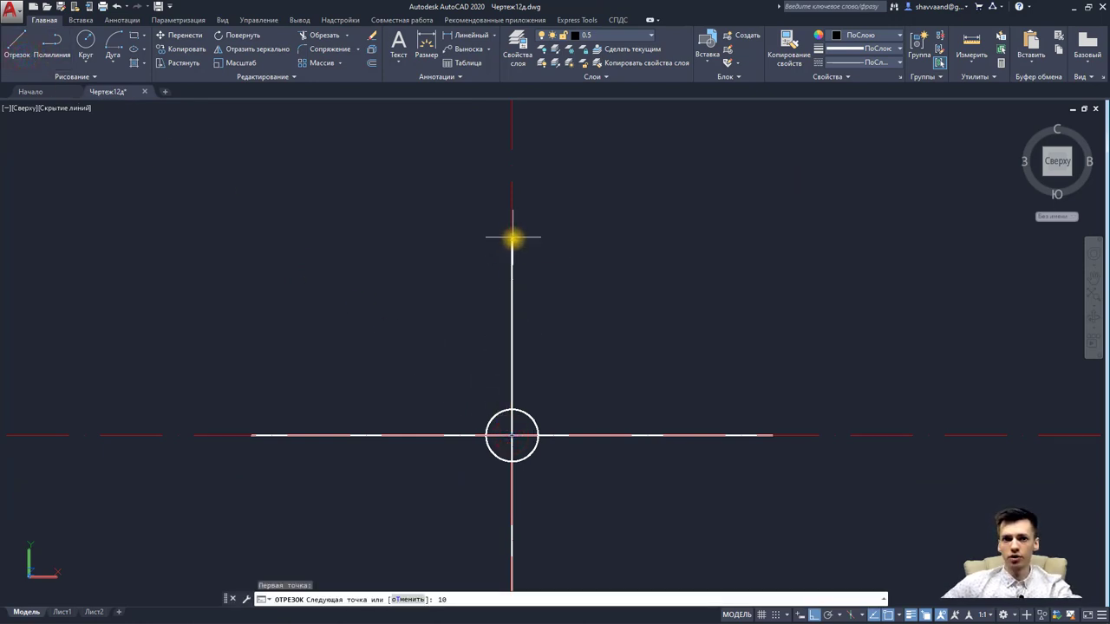
key(Return)
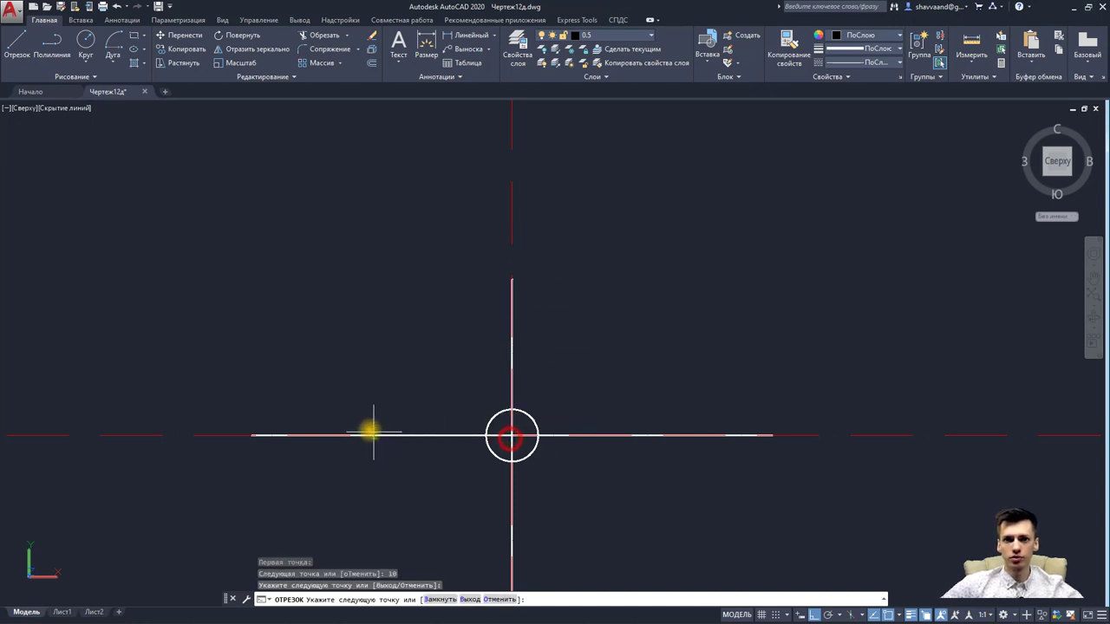
key(Escape)
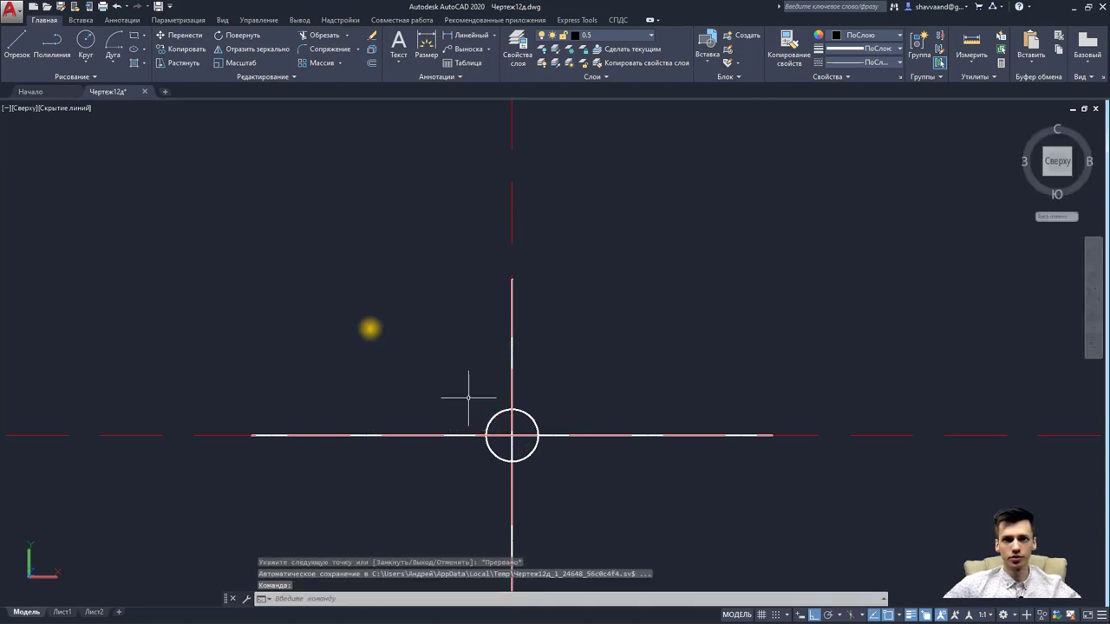
click(17, 44)
click(512, 435)
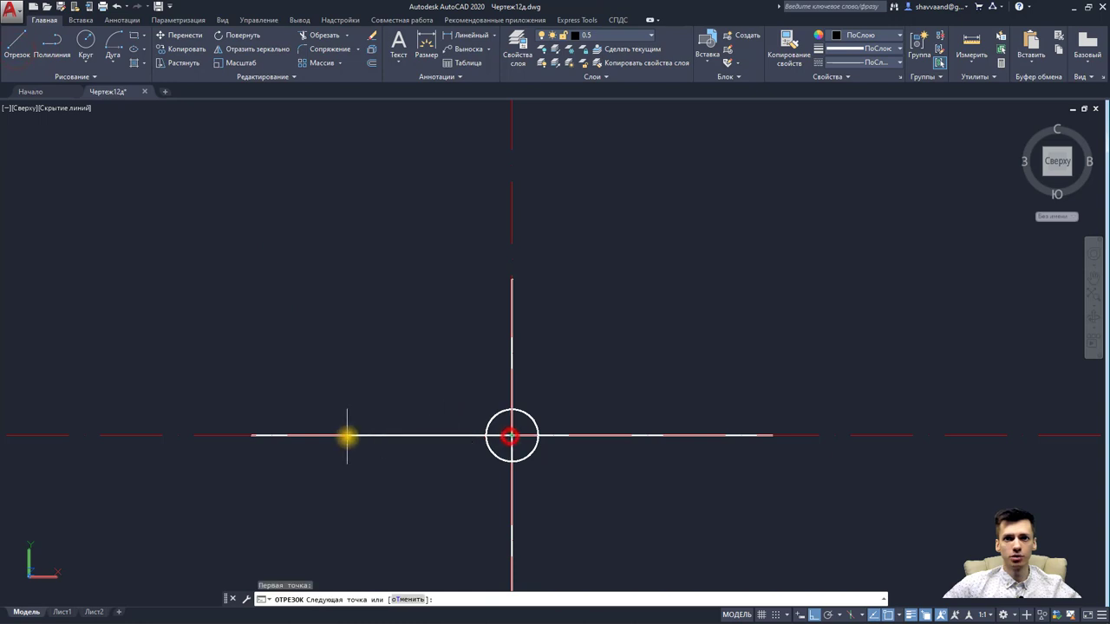
text(10)
key(Return)
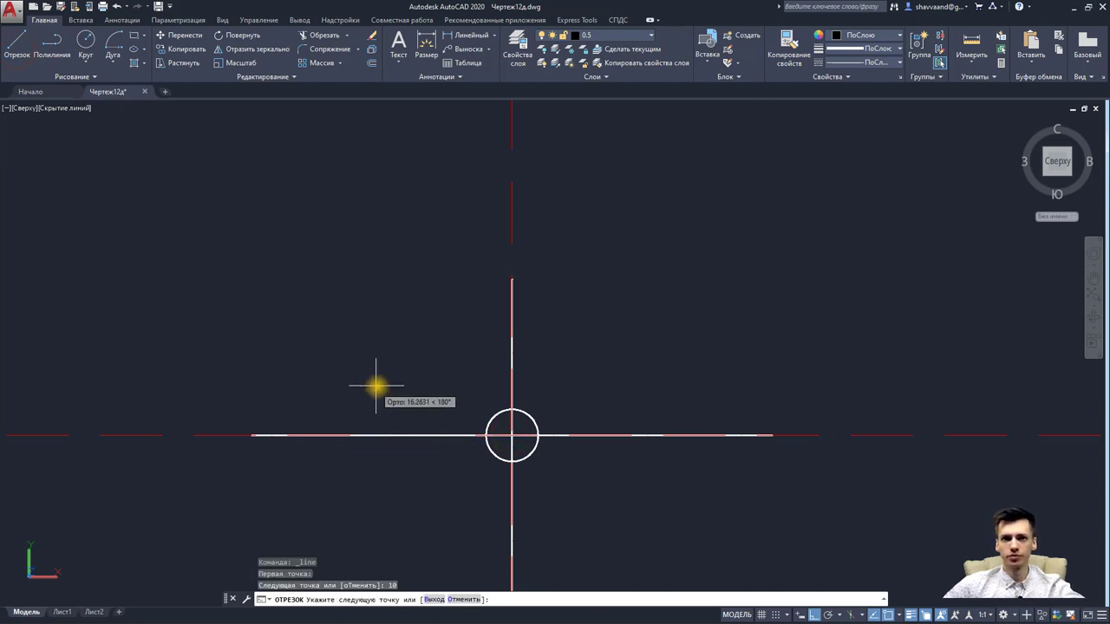
click(379, 384)
key(Escape)
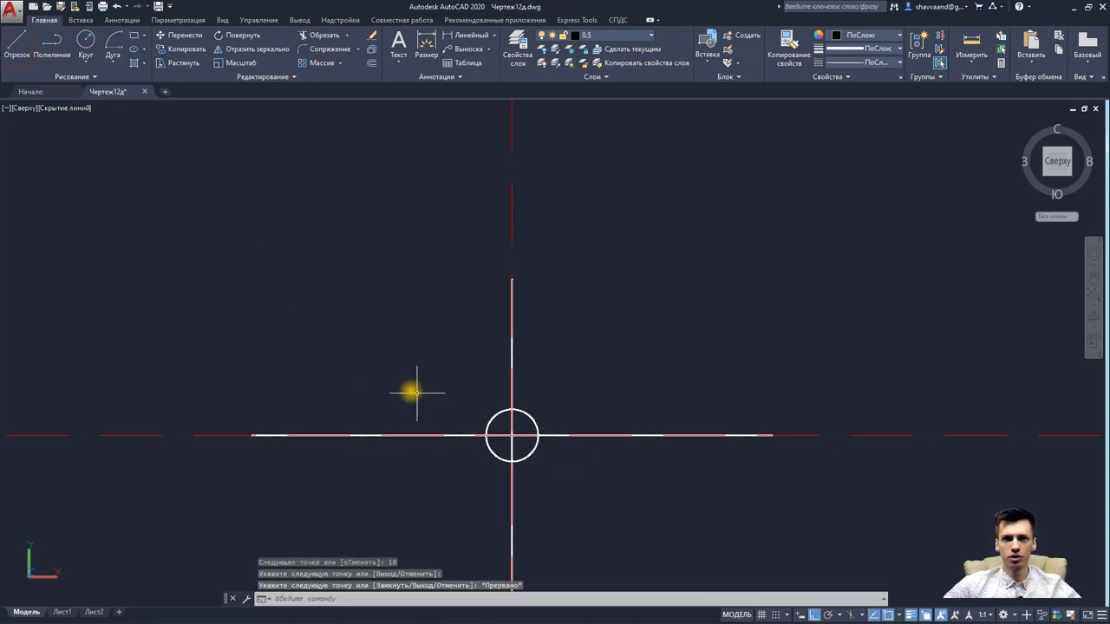
Step: Window-select around the circle and the short horizontal segment left of centre, then clear the selections
click(379, 374)
click(534, 461)
key(Escape)
click(453, 314)
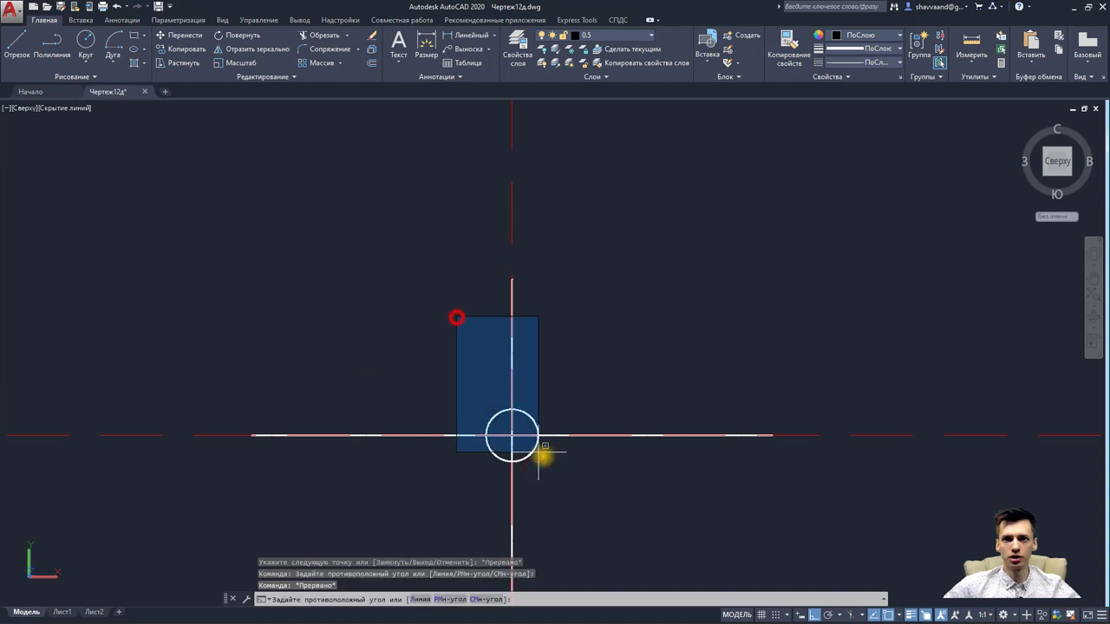
click(543, 453)
key(Escape)
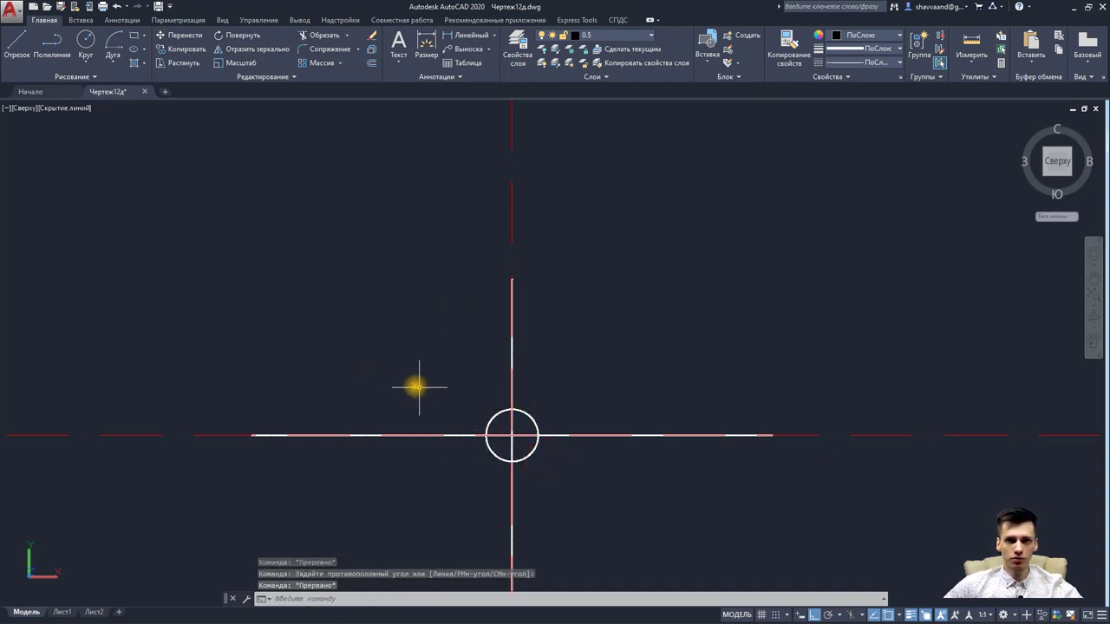
click(371, 327)
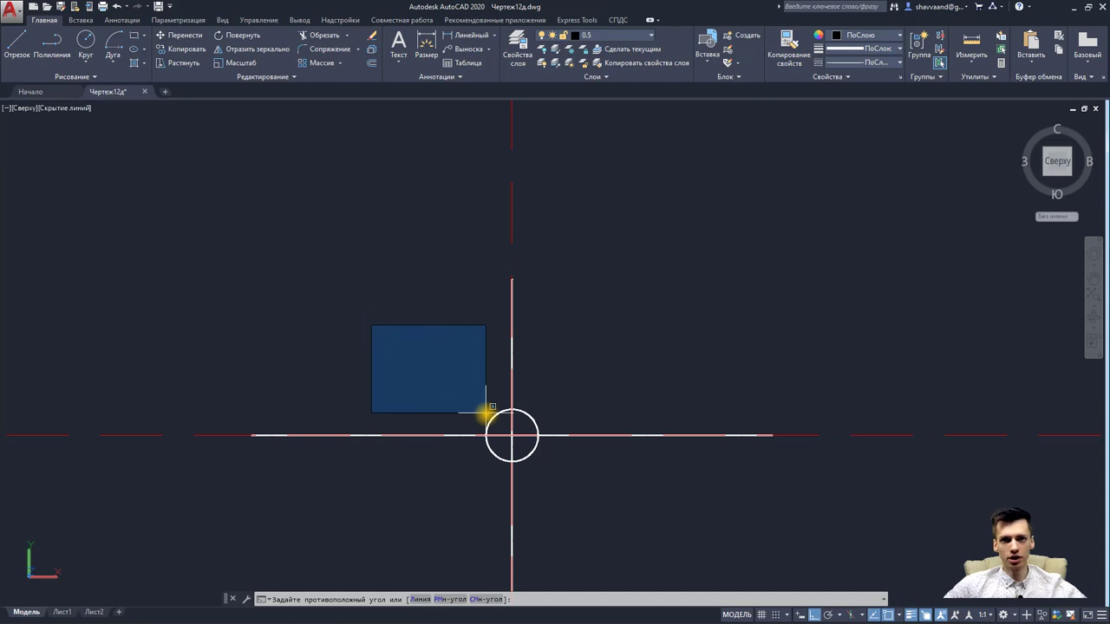
key(Escape)
click(418, 411)
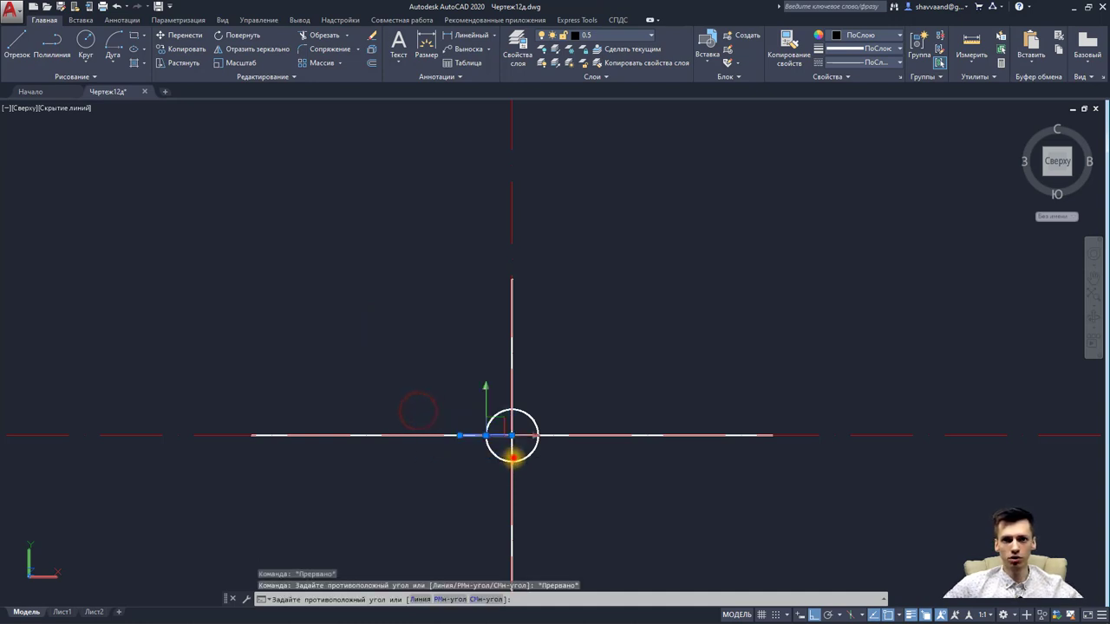
click(515, 457)
key(Escape)
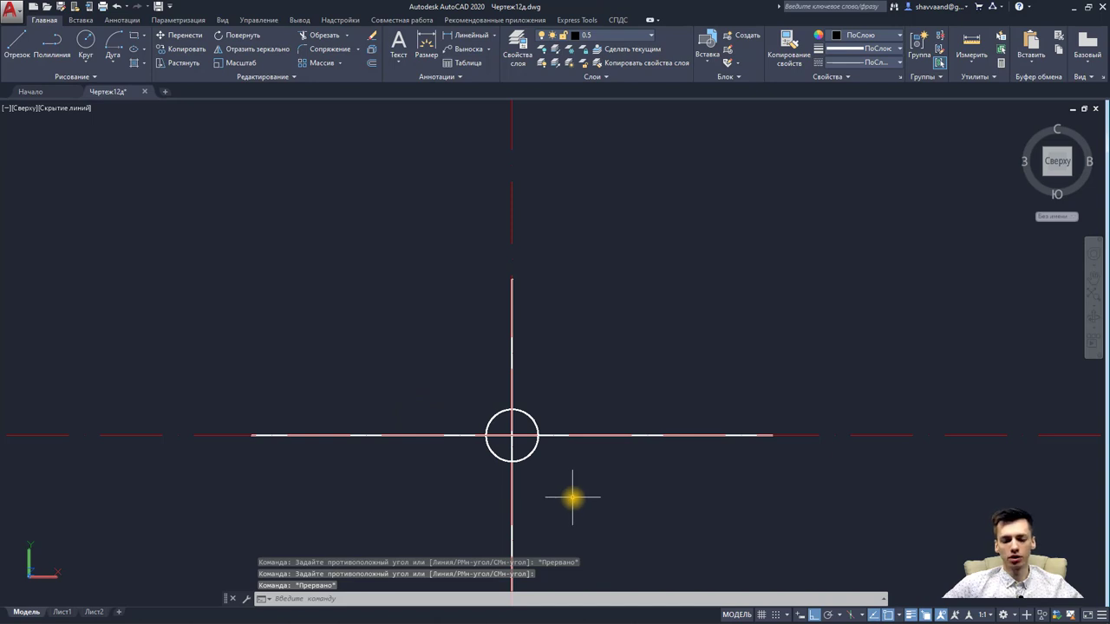
Step: Crossing-select the lines and circle below centre, clear it, and recentre the view on the circle
click(572, 498)
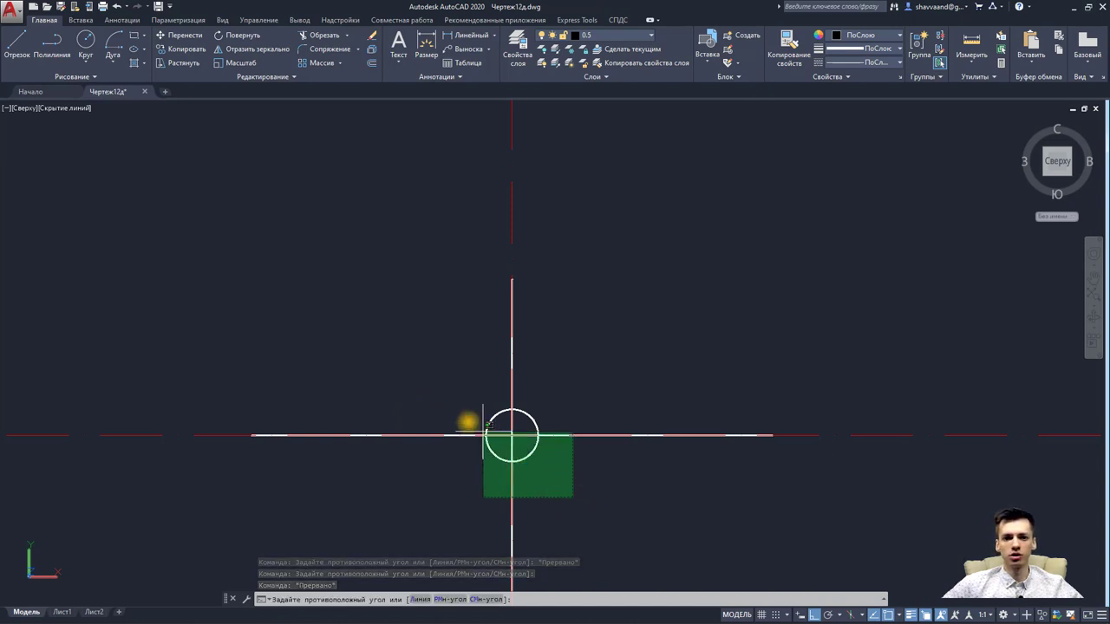
click(446, 407)
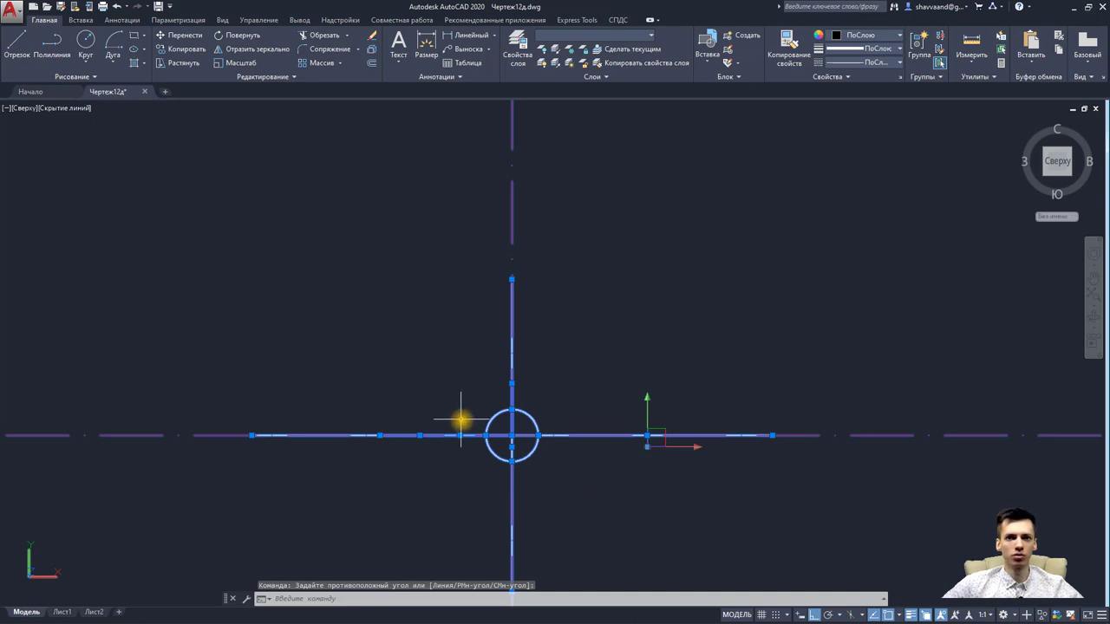
key(Escape)
click(500, 425)
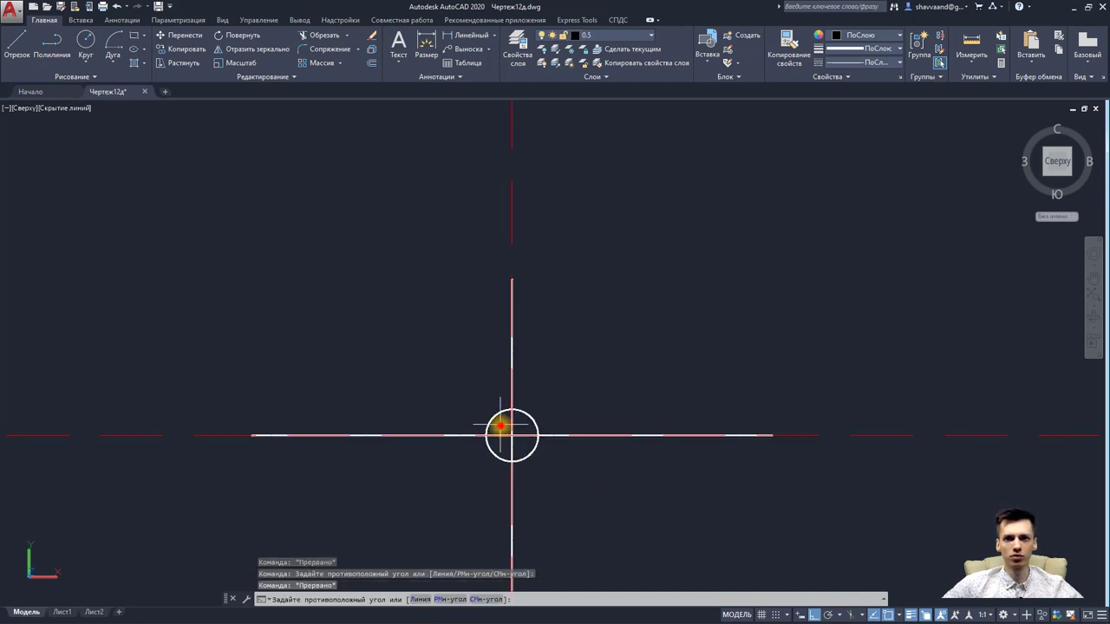
click(523, 458)
click(495, 426)
click(503, 439)
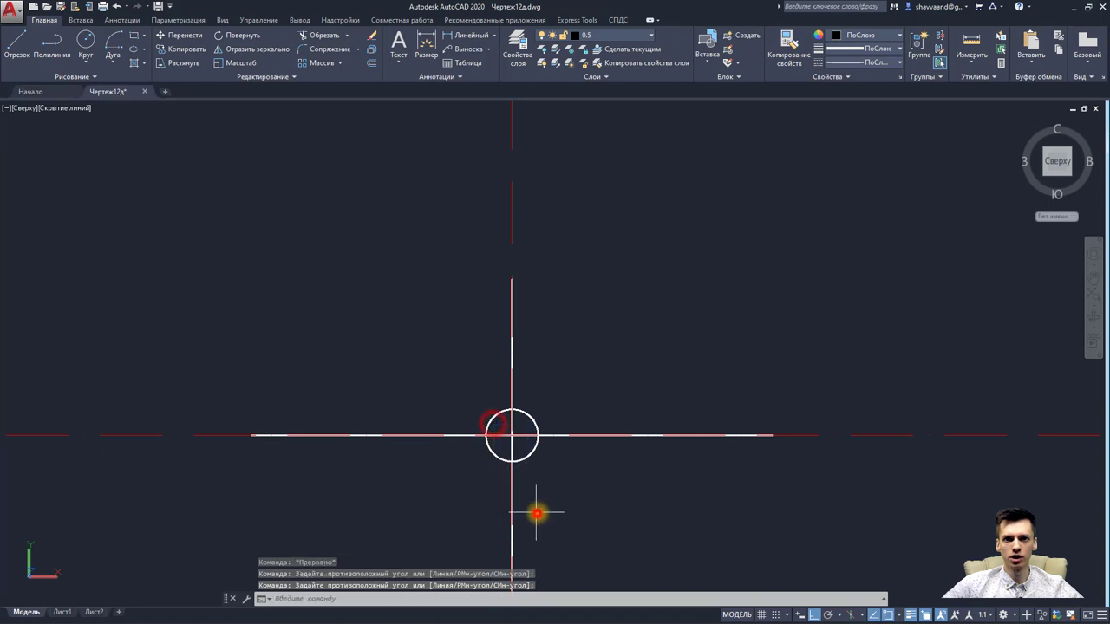
key(Escape)
scroll(477, 426, up, 3)
middle_drag(488, 426, 510, 423)
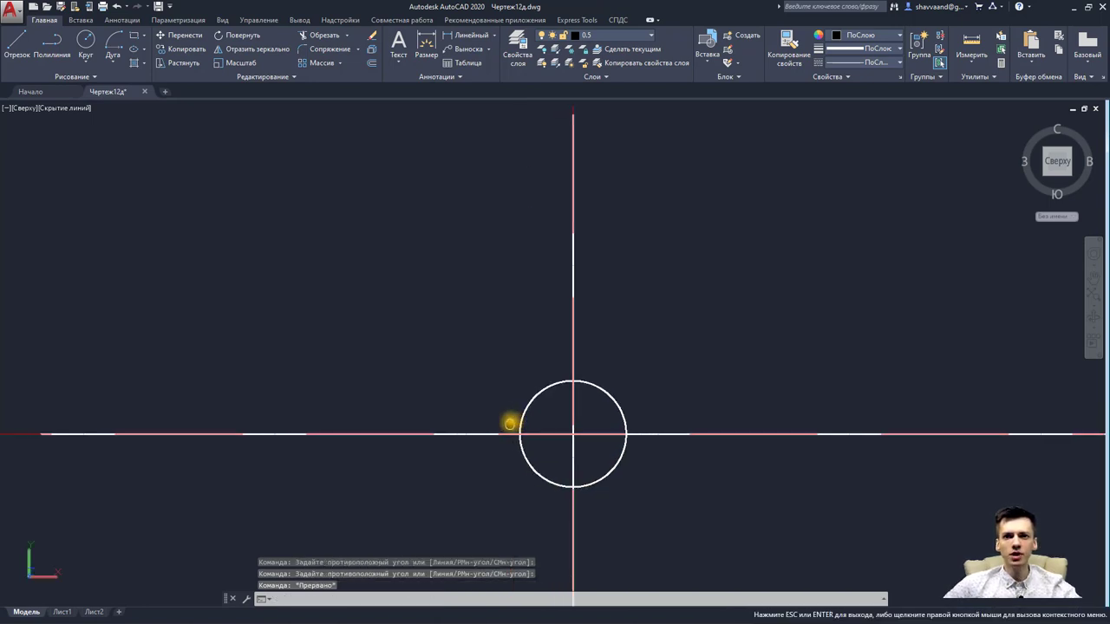
scroll(510, 423, down, 3)
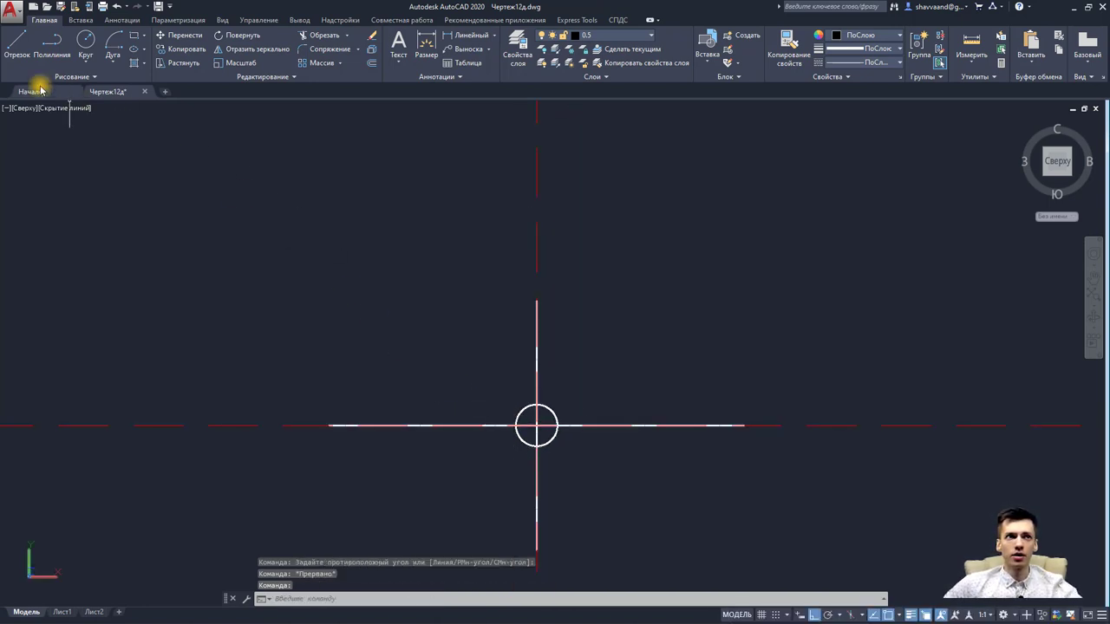
Step: Draw the diagonal from the horizontal centre line up to the vertical centre line
click(17, 42)
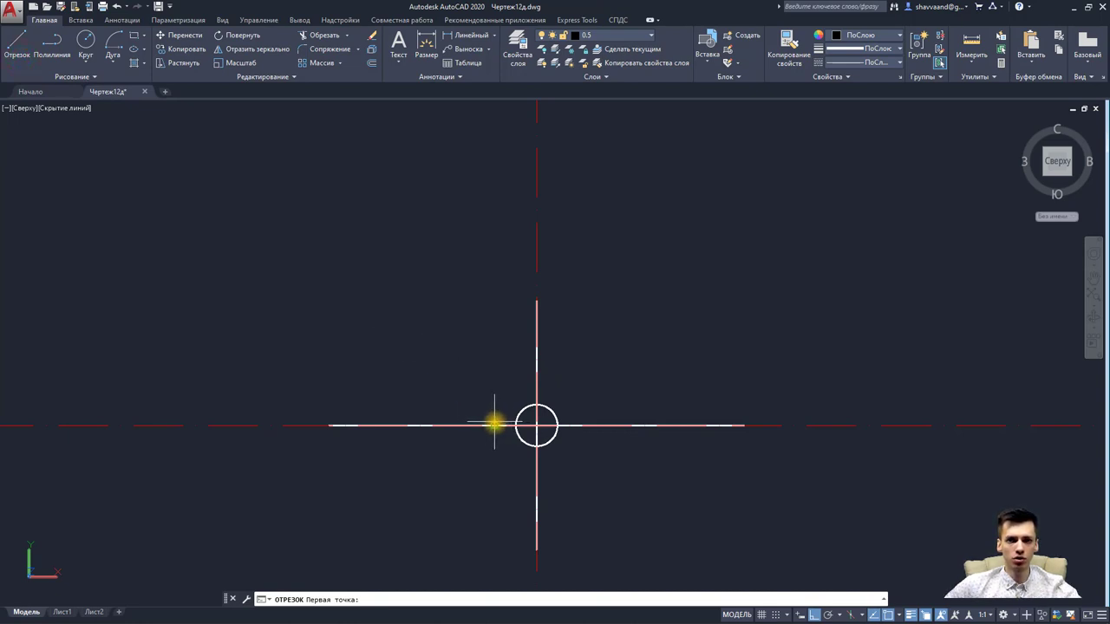
click(494, 425)
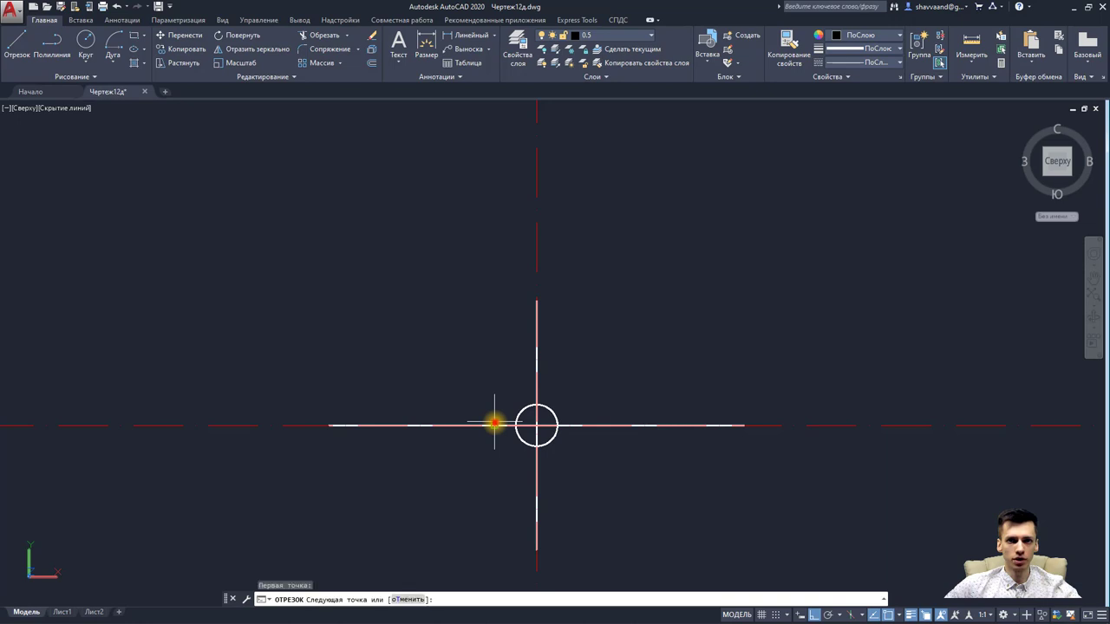
click(536, 384)
key(Escape)
Step: Erase the leftover vertical and horizontal helper segments and select the diagonal
scroll(527, 390, up, 5)
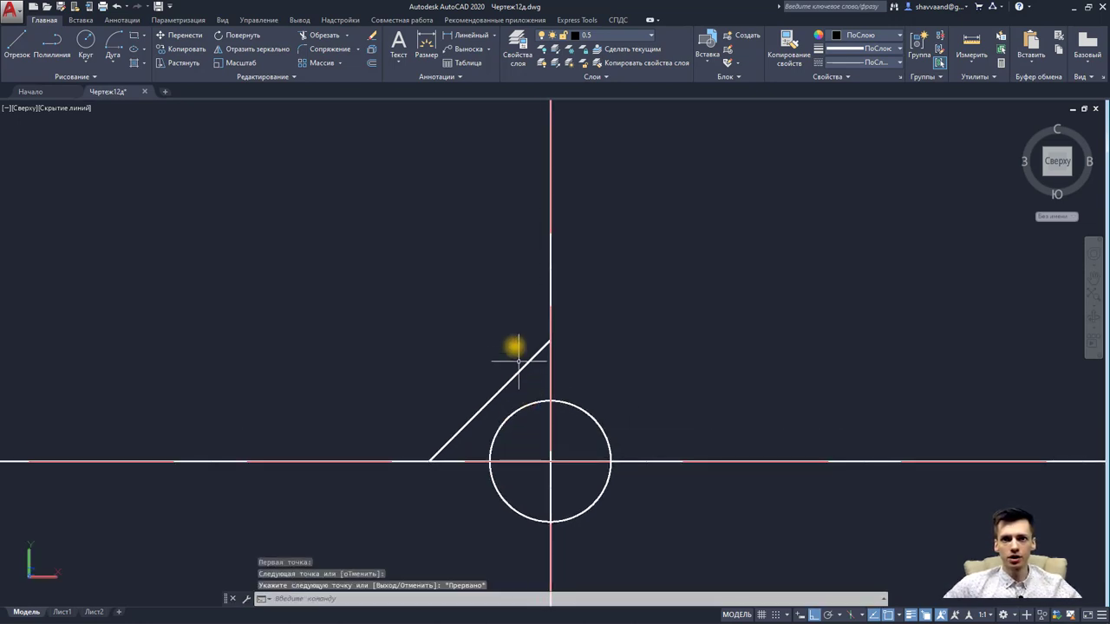
click(508, 324)
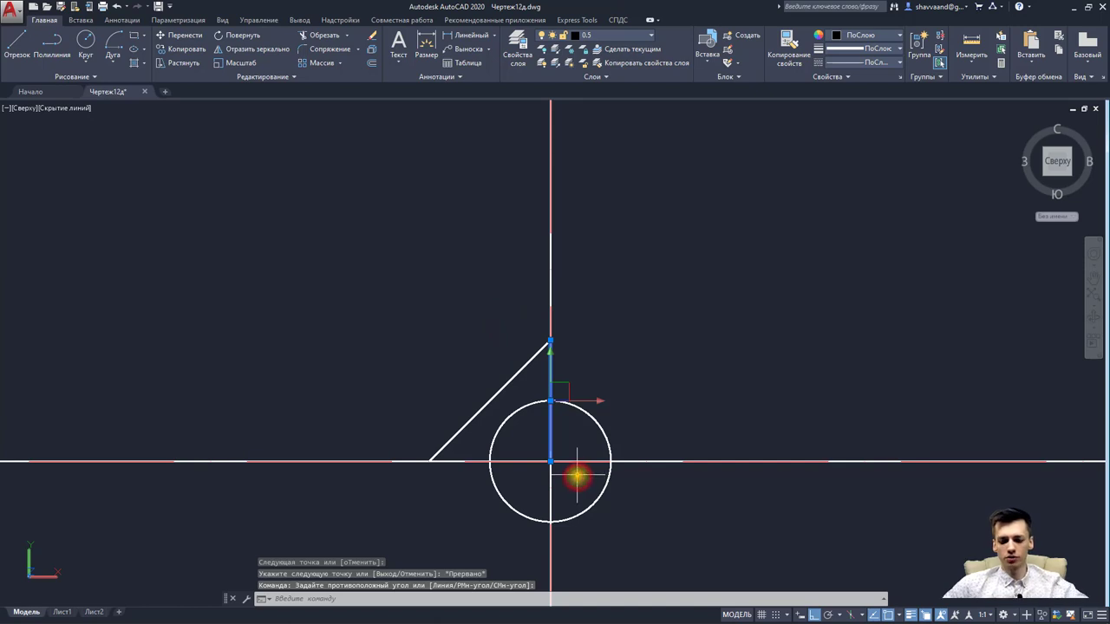
key(Delete)
click(421, 445)
click(576, 488)
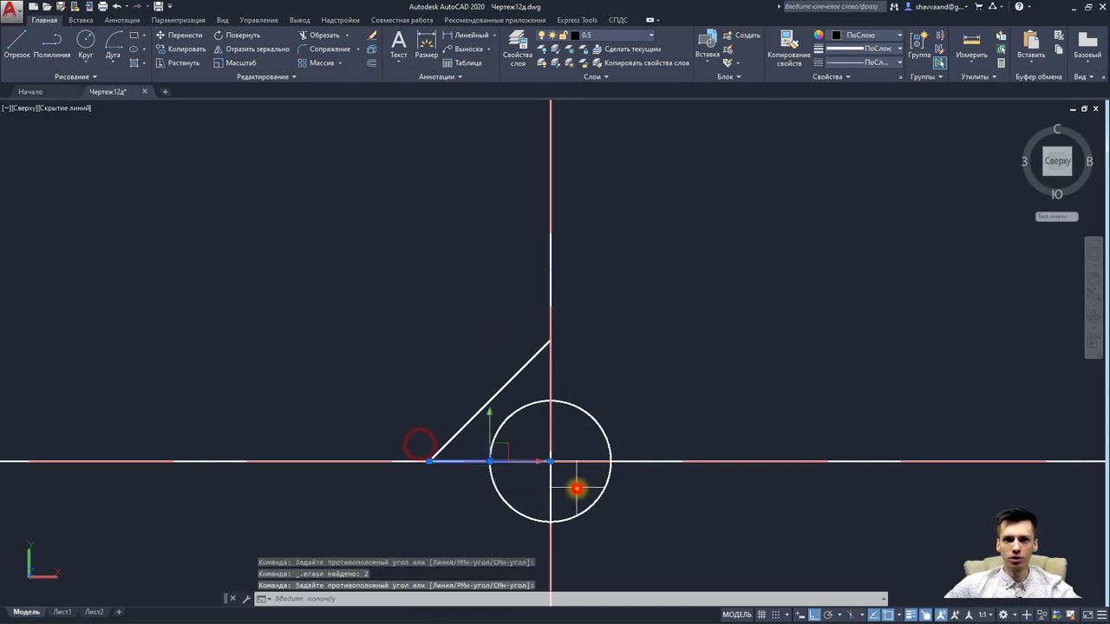
key(Delete)
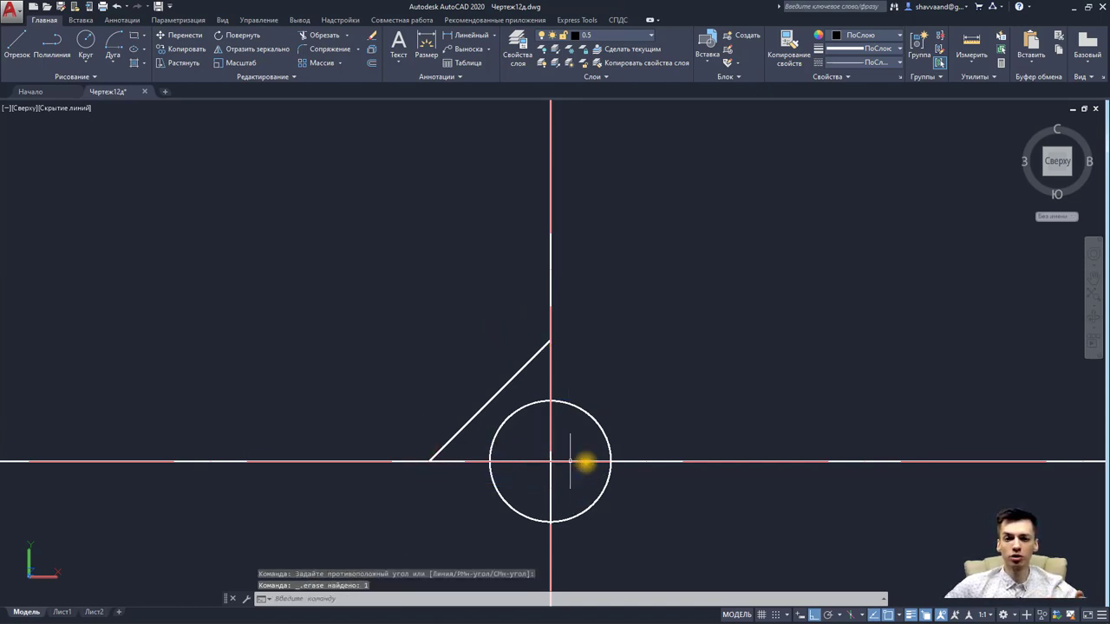
scroll(585, 463, down, 4)
scroll(565, 458, up, 2)
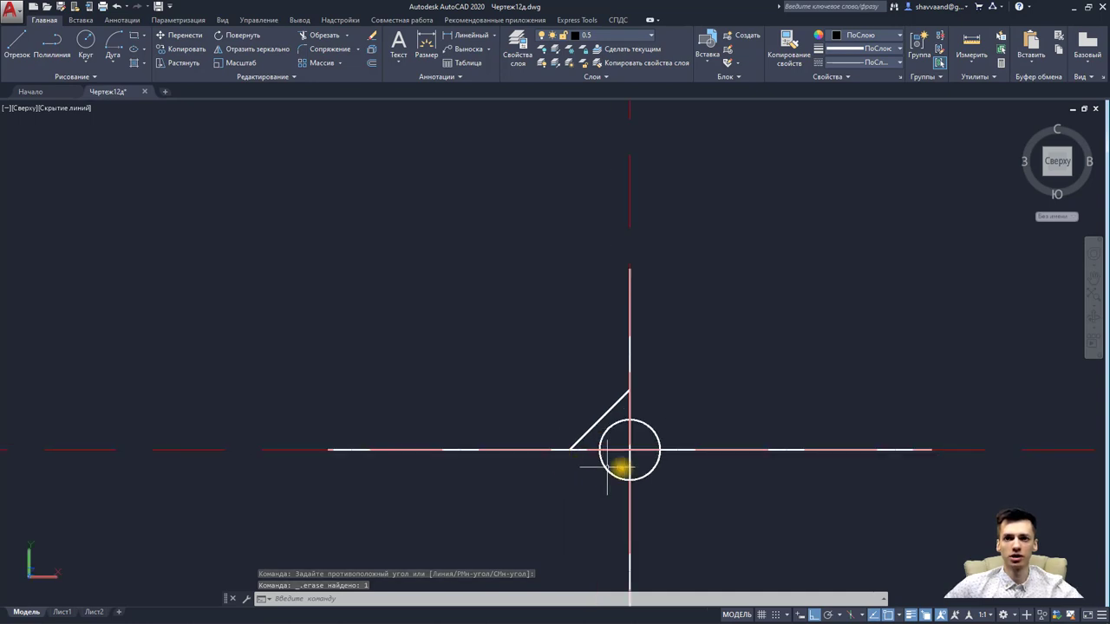
middle_drag(607, 468, 560, 431)
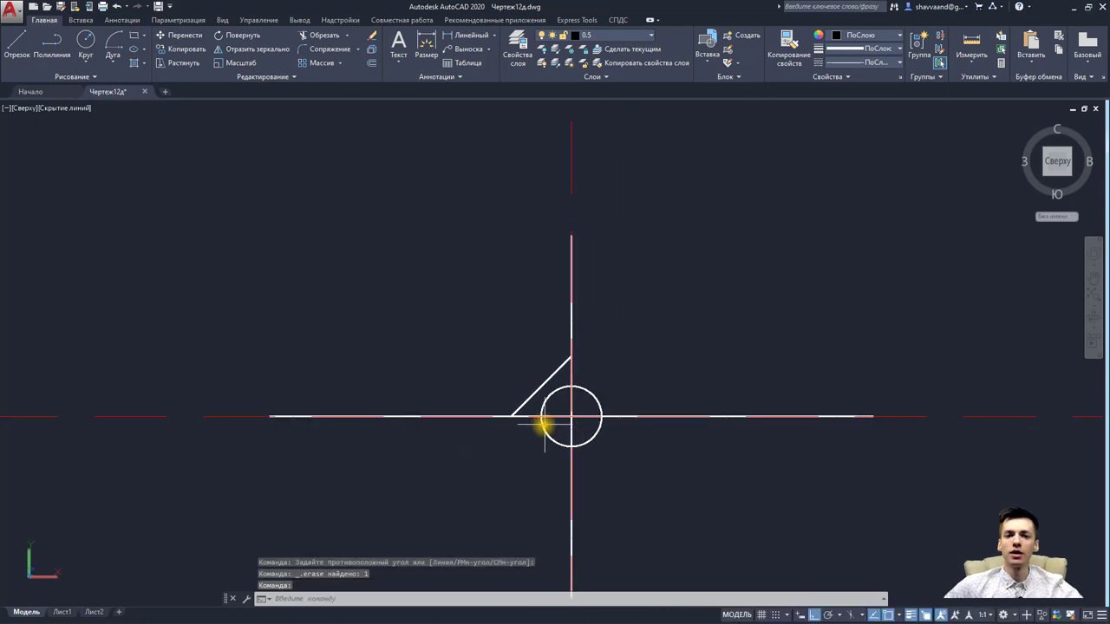
click(529, 397)
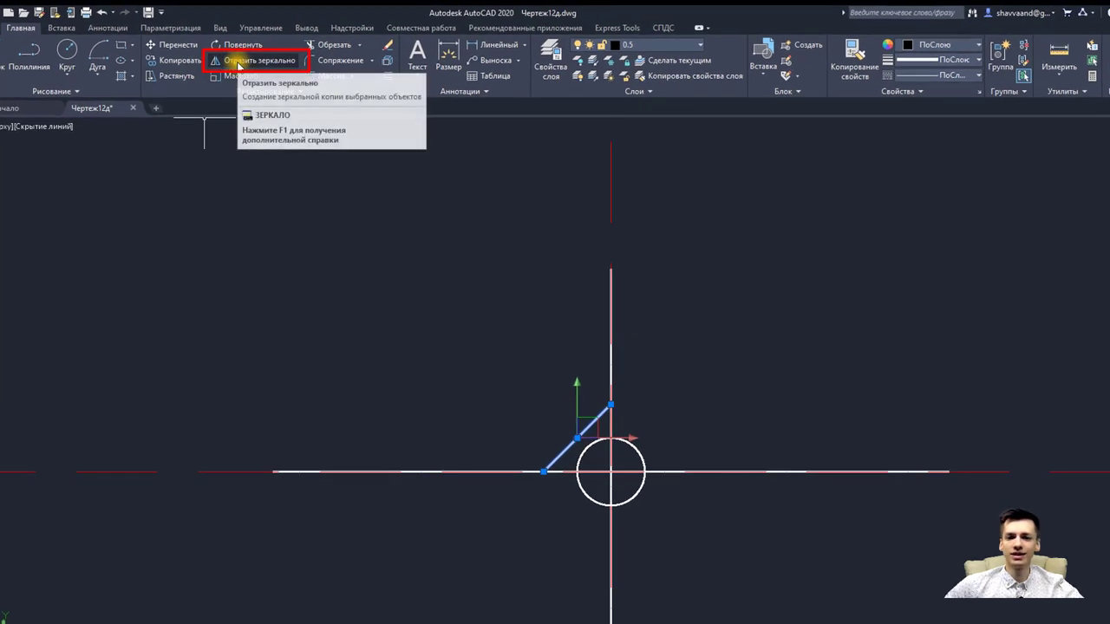
Step: Mirror the diagonal about the vertical axis, then the upper-left side about the horizontal axis, keeping originals
click(237, 65)
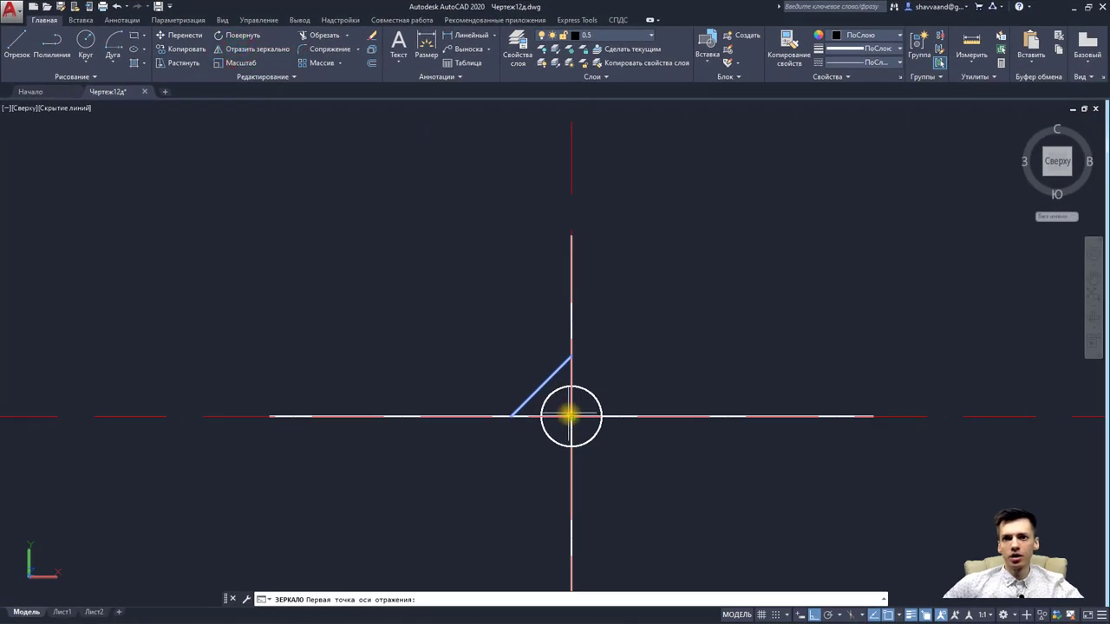
click(534, 455)
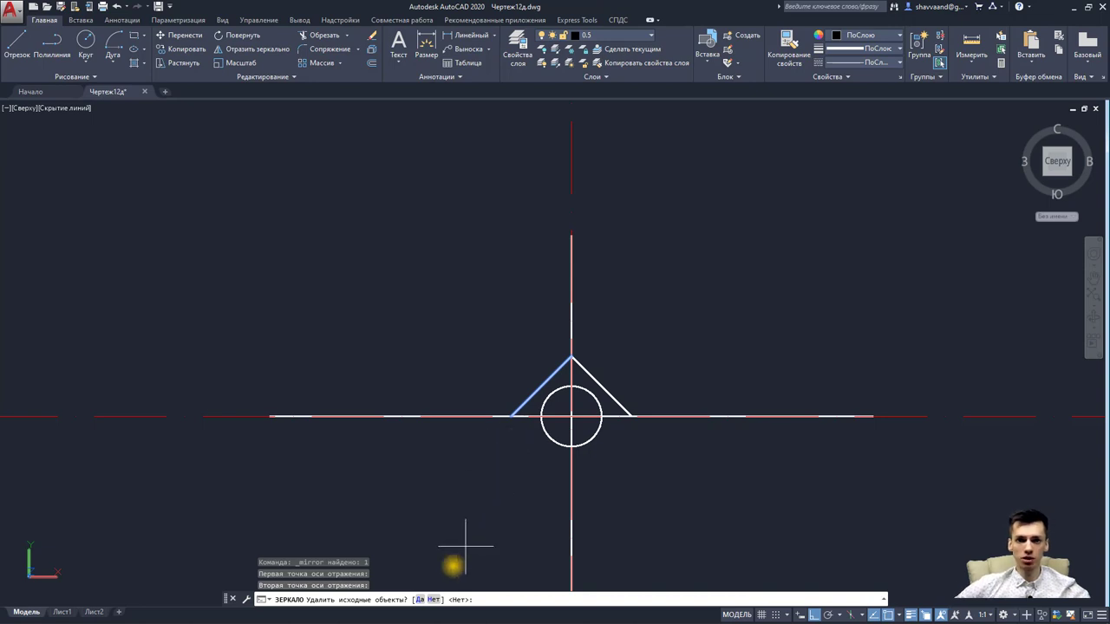
click(434, 599)
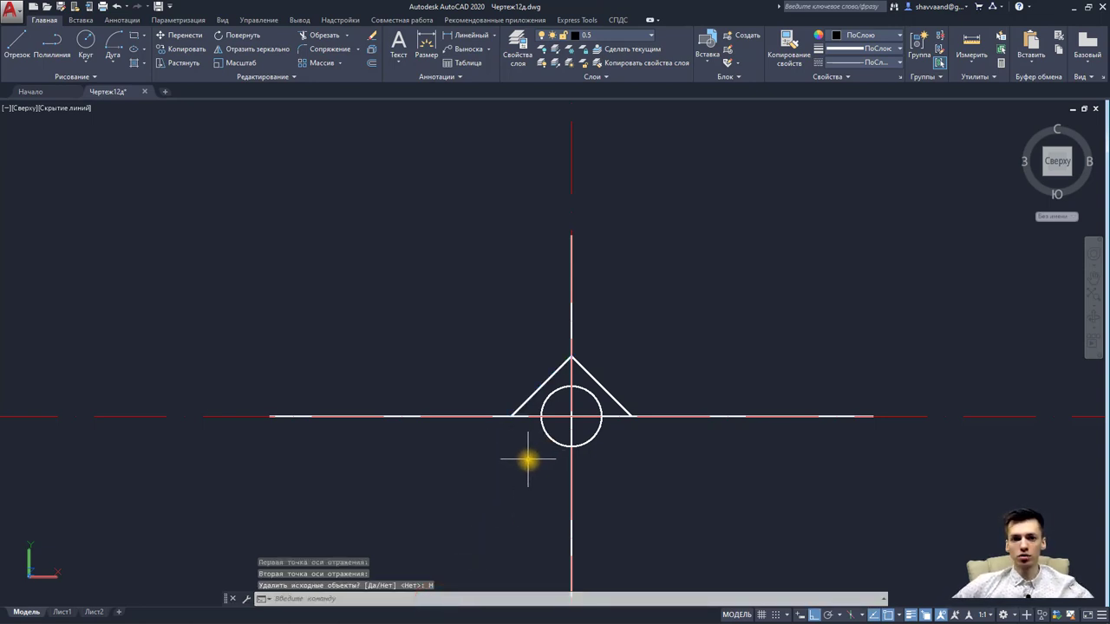
key(Return)
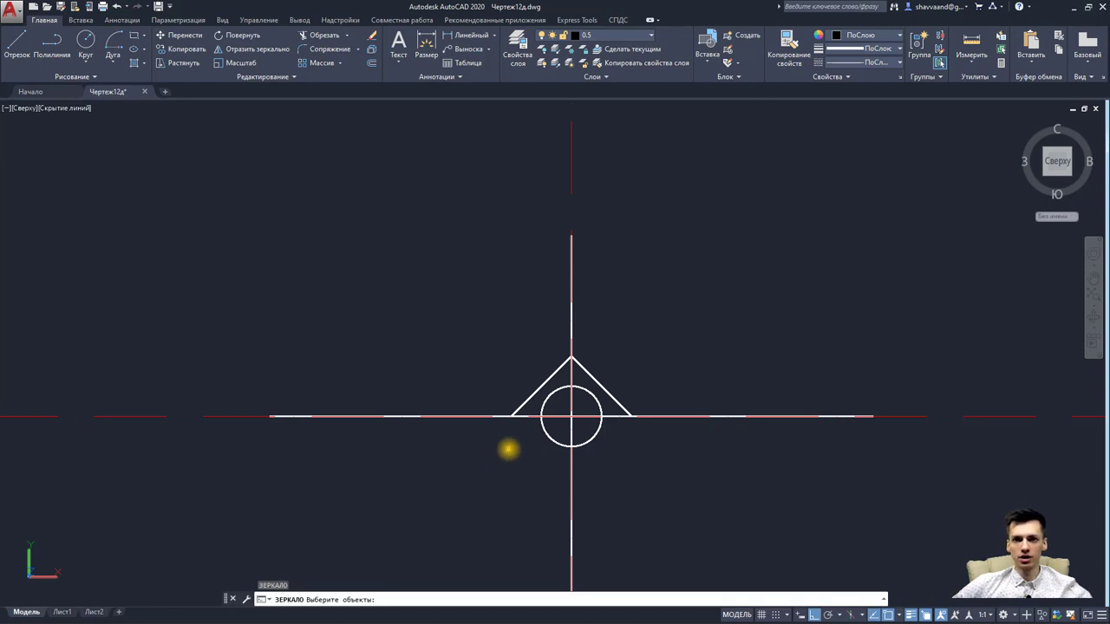
click(525, 403)
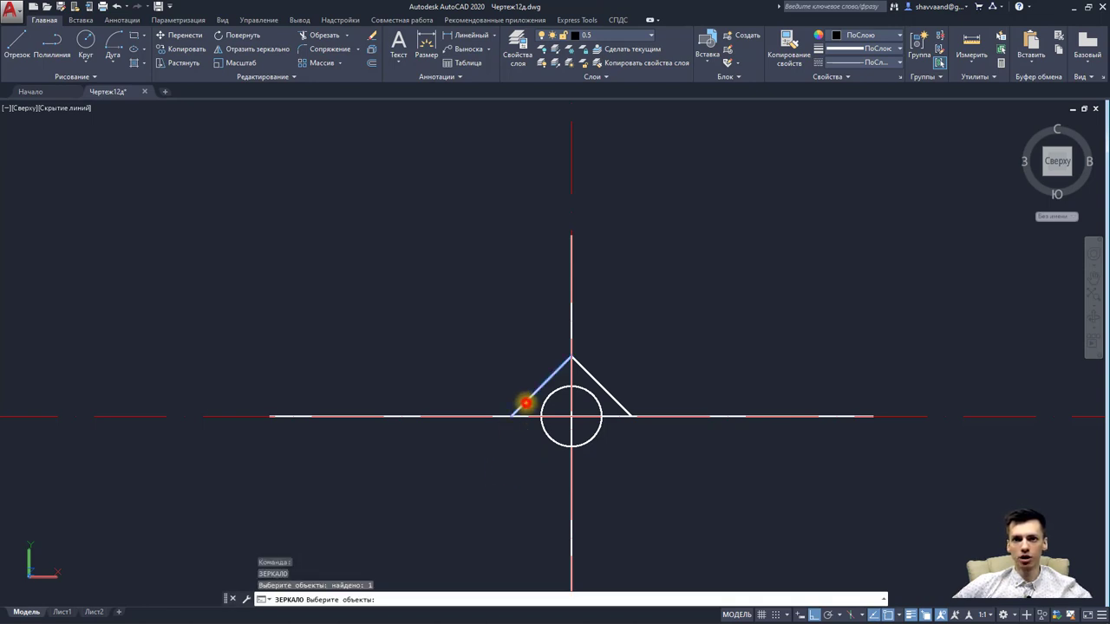
key(Return)
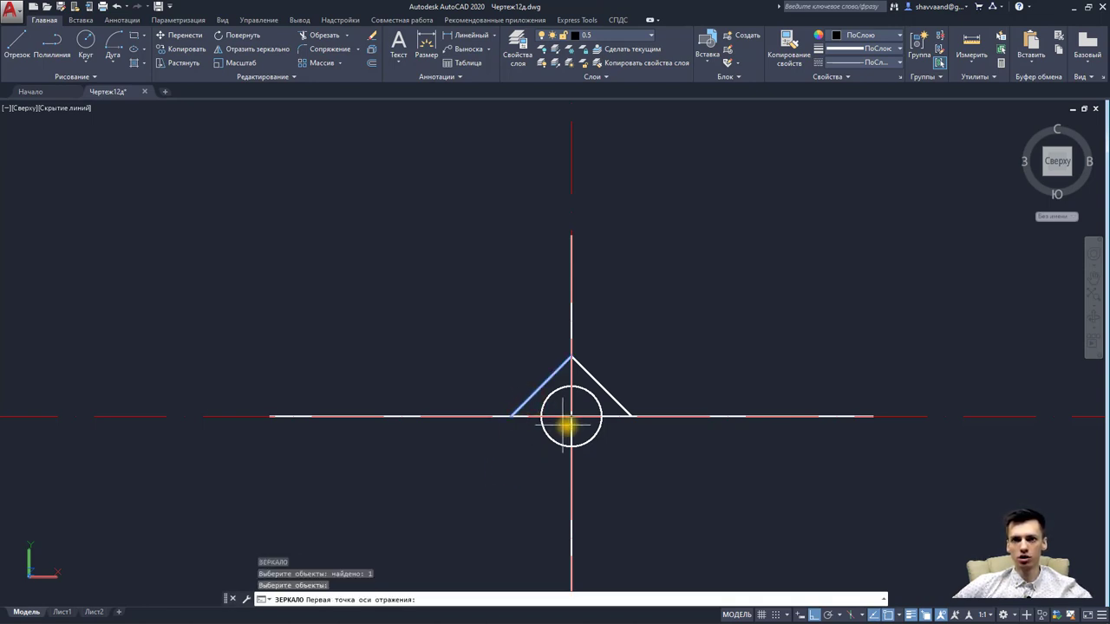
click(570, 417)
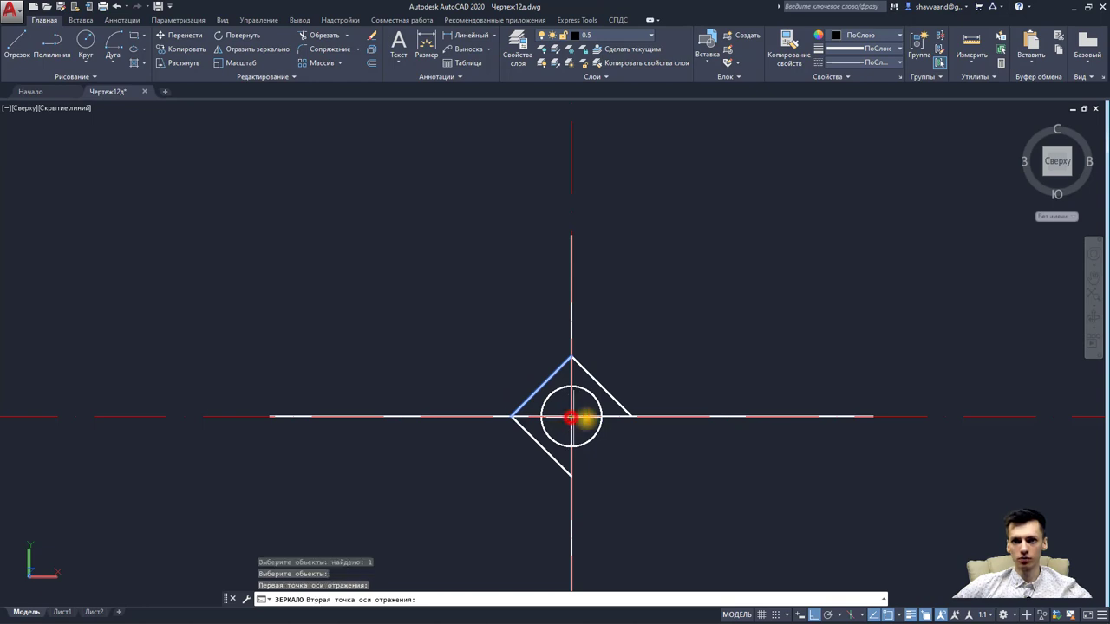
click(637, 392)
click(434, 599)
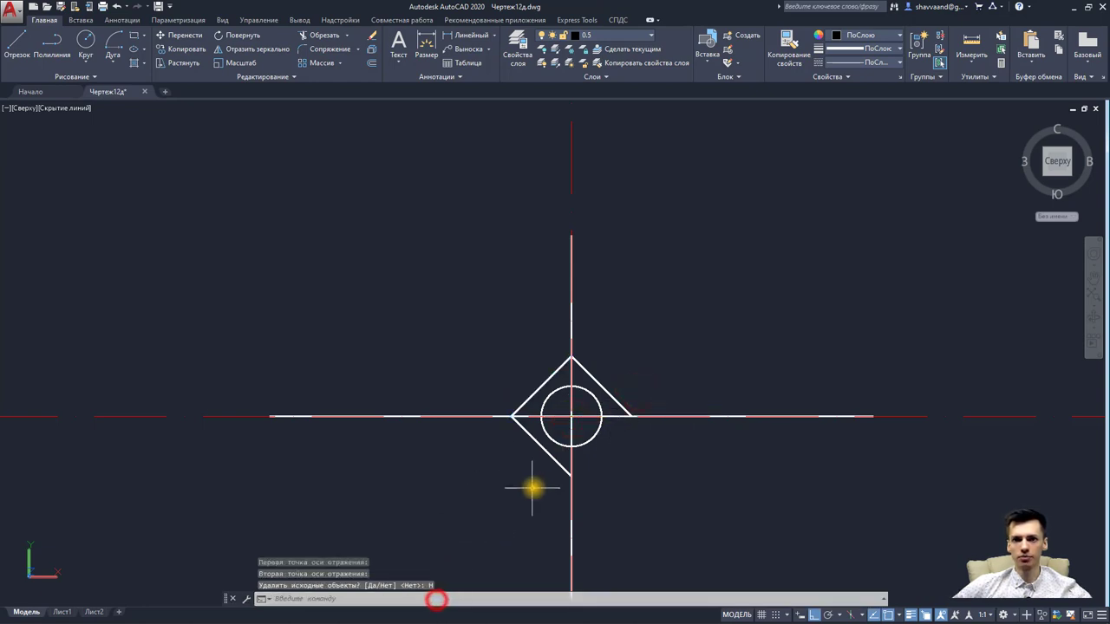
Step: Mirror the lower-left side about the vertical centre line to close the diamond
key(Return)
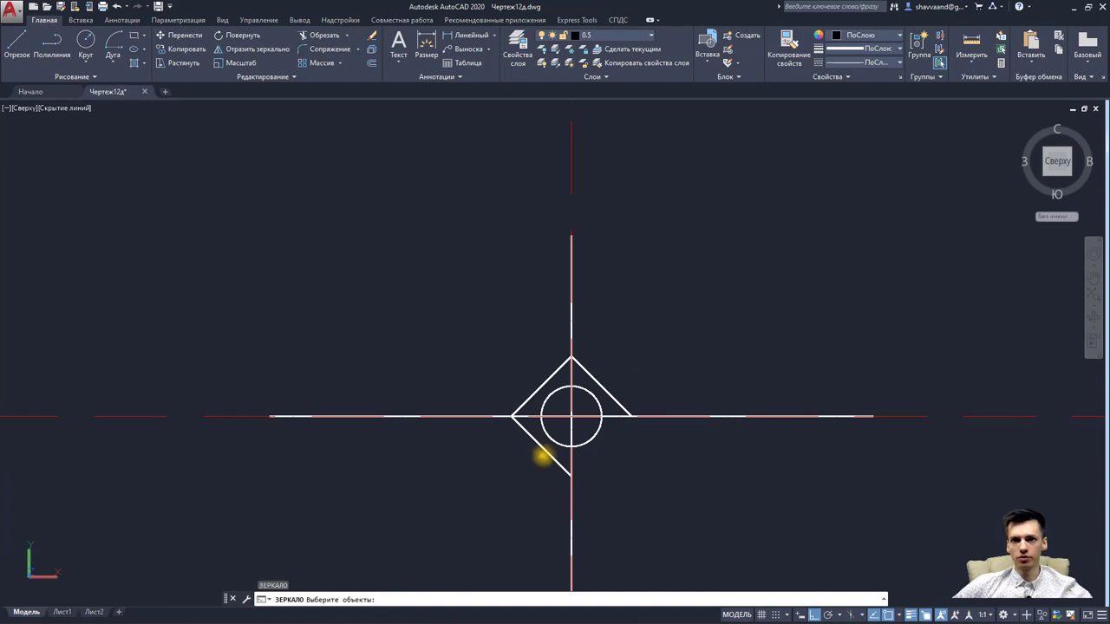
click(549, 452)
key(Return)
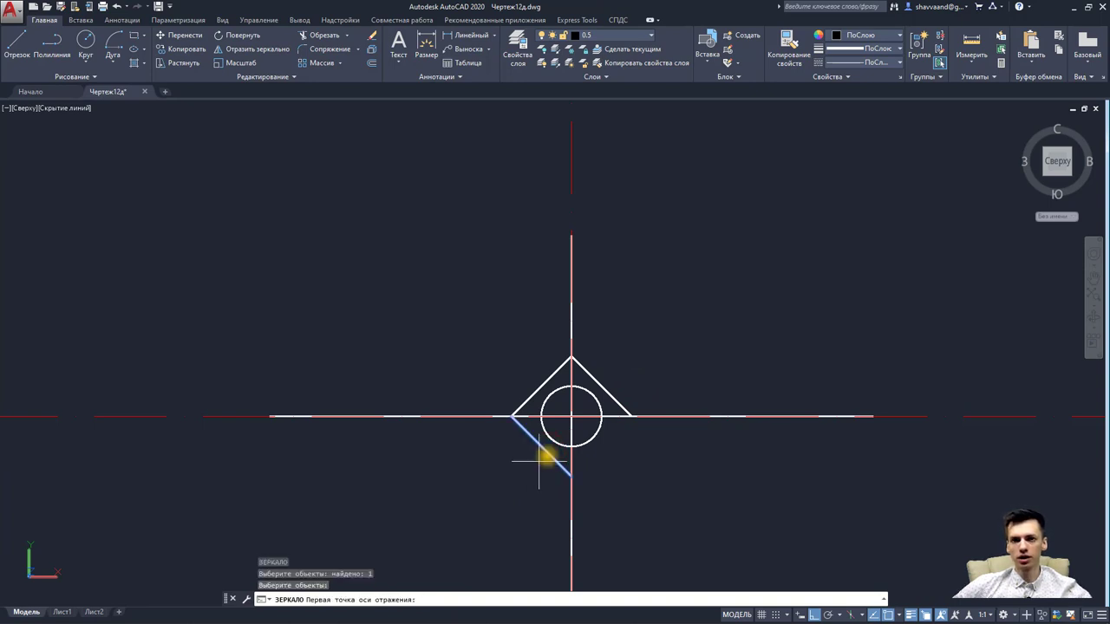
click(572, 417)
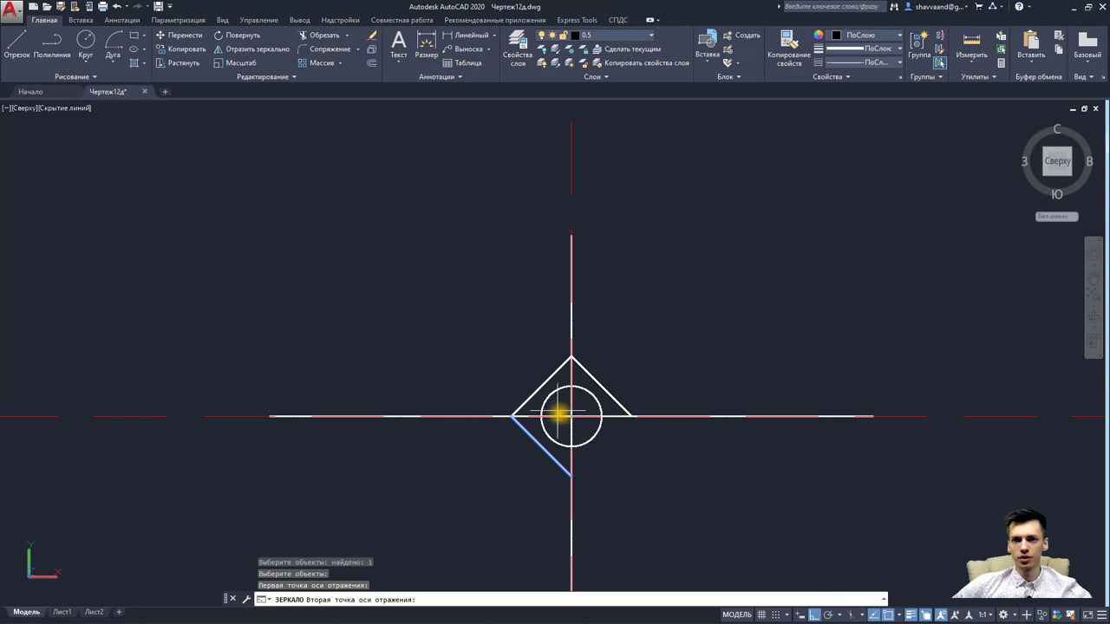
click(560, 340)
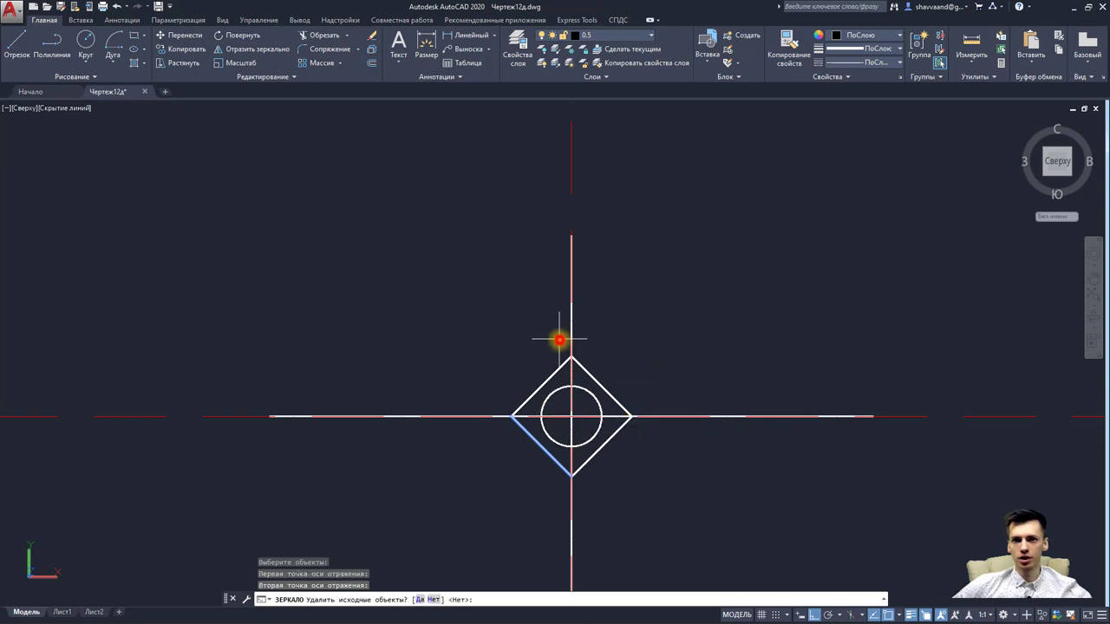
click(436, 598)
scroll(553, 493, down, 5)
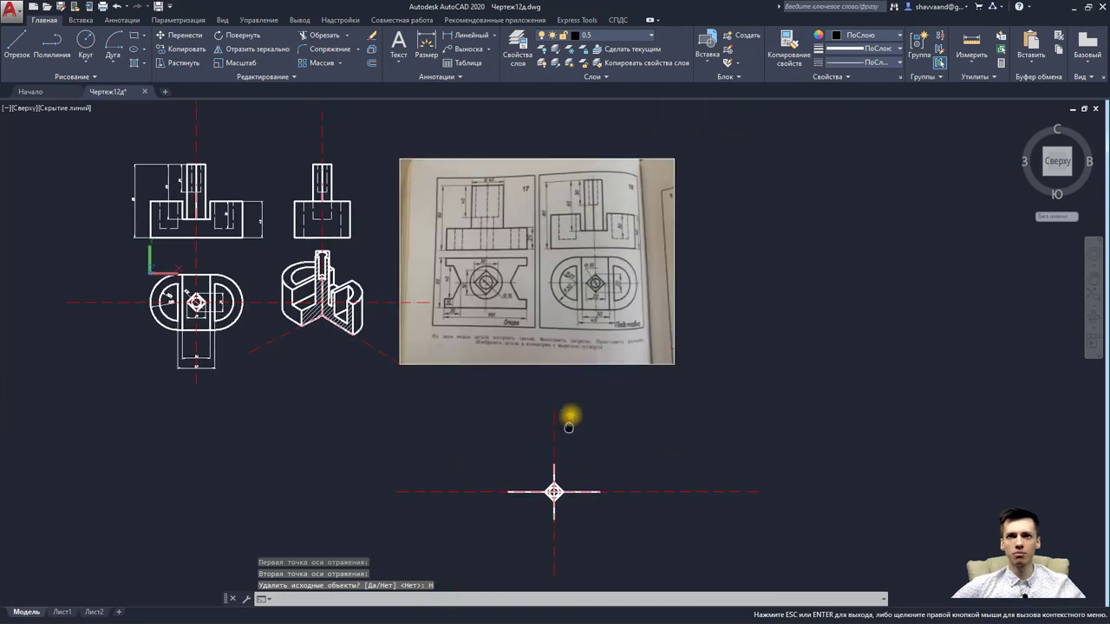
Step: Split the drawing area into two side-by-side vertical viewports
scroll(569, 418, up, 3)
scroll(569, 418, up, 3)
middle_drag(644, 224, 615, 280)
scroll(607, 273, up, 2)
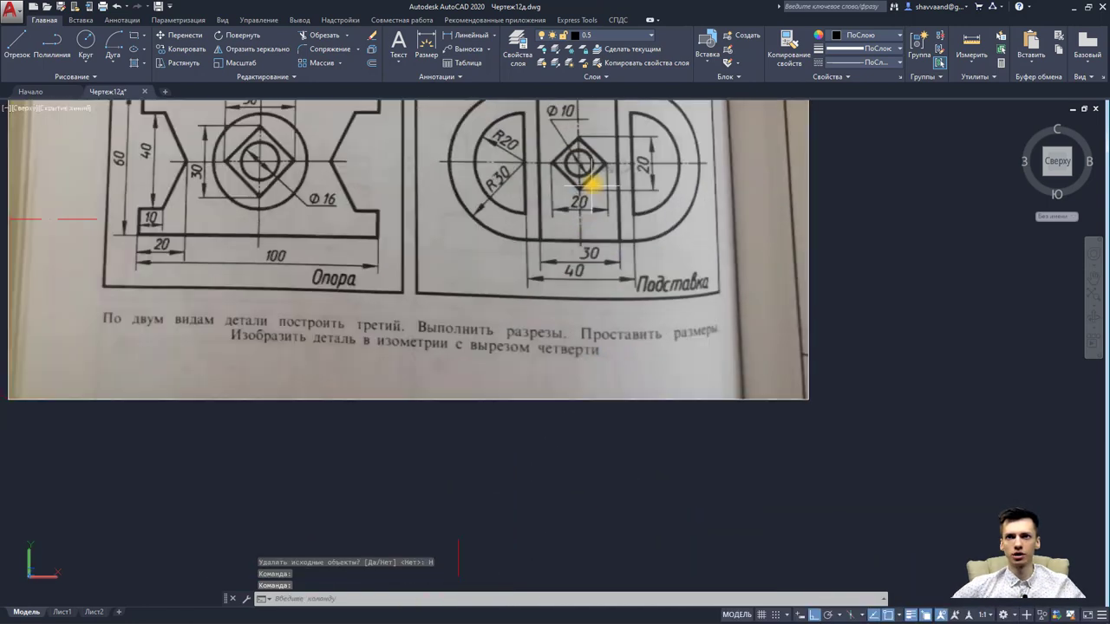
scroll(590, 265, up, 1)
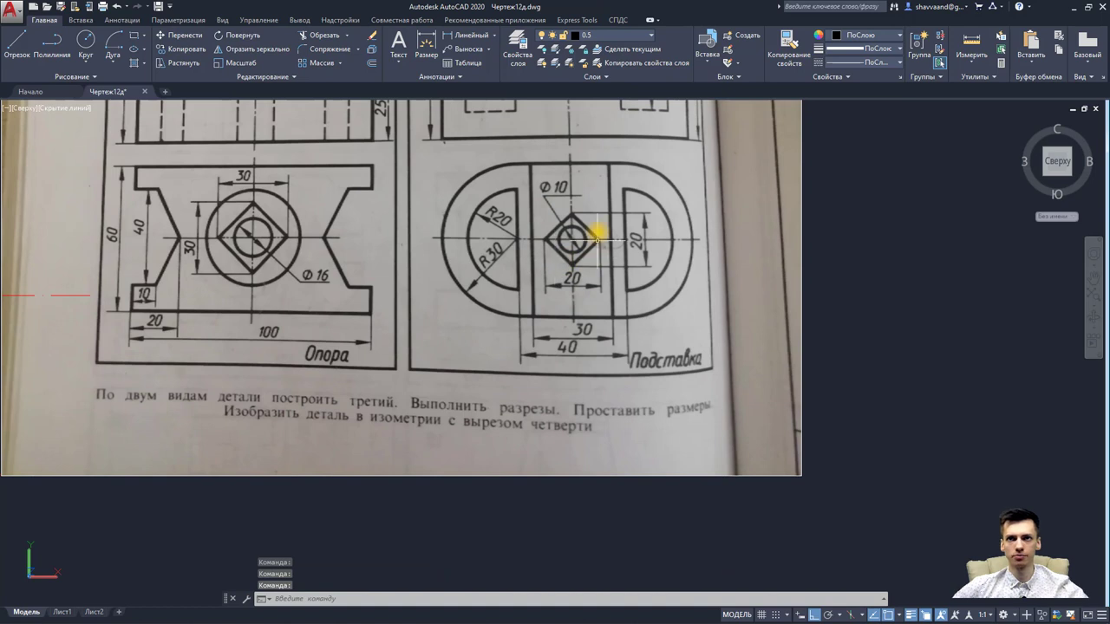
click(223, 19)
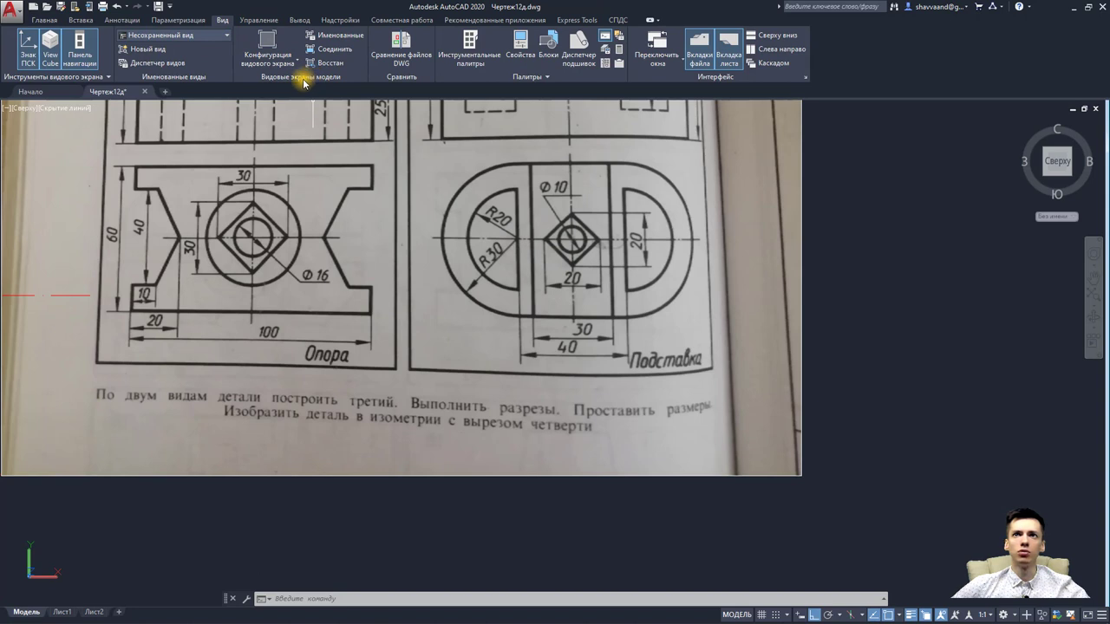
click(268, 54)
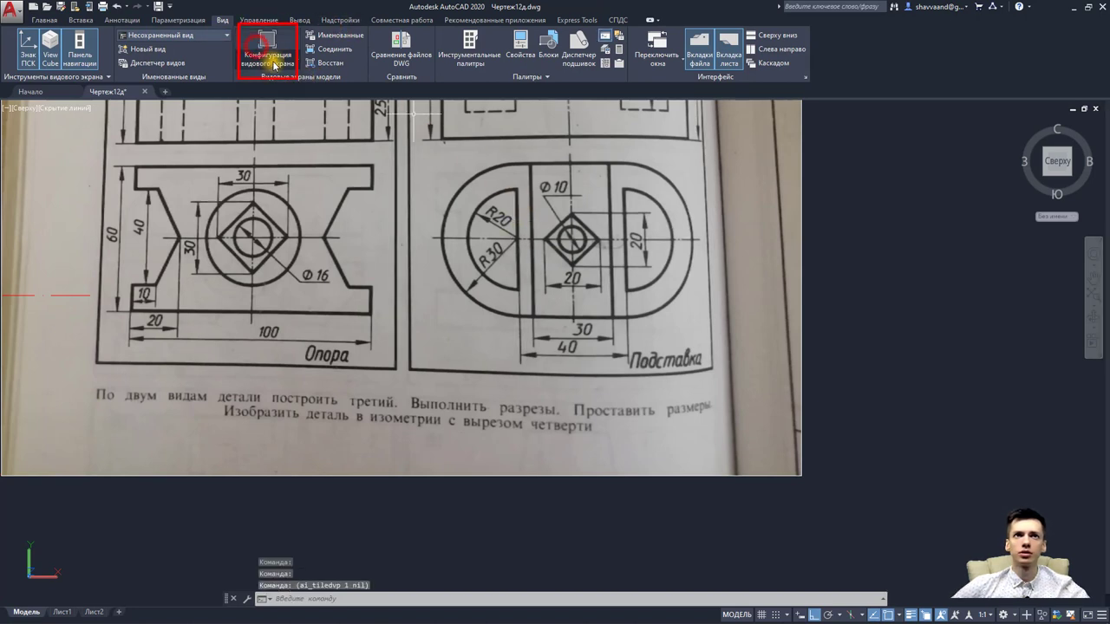
click(274, 64)
click(293, 106)
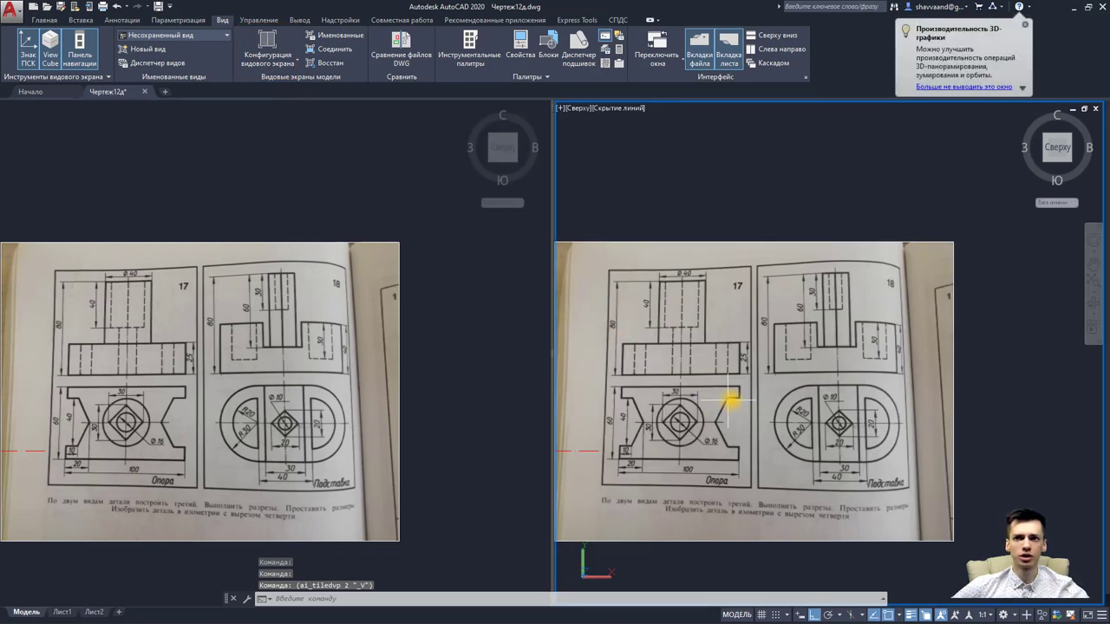
Step: Centre the textbook's Подставка top view in the right viewport
scroll(705, 346, up, 1)
scroll(818, 372, up, 1)
scroll(830, 382, up, 3)
middle_drag(830, 381, 789, 286)
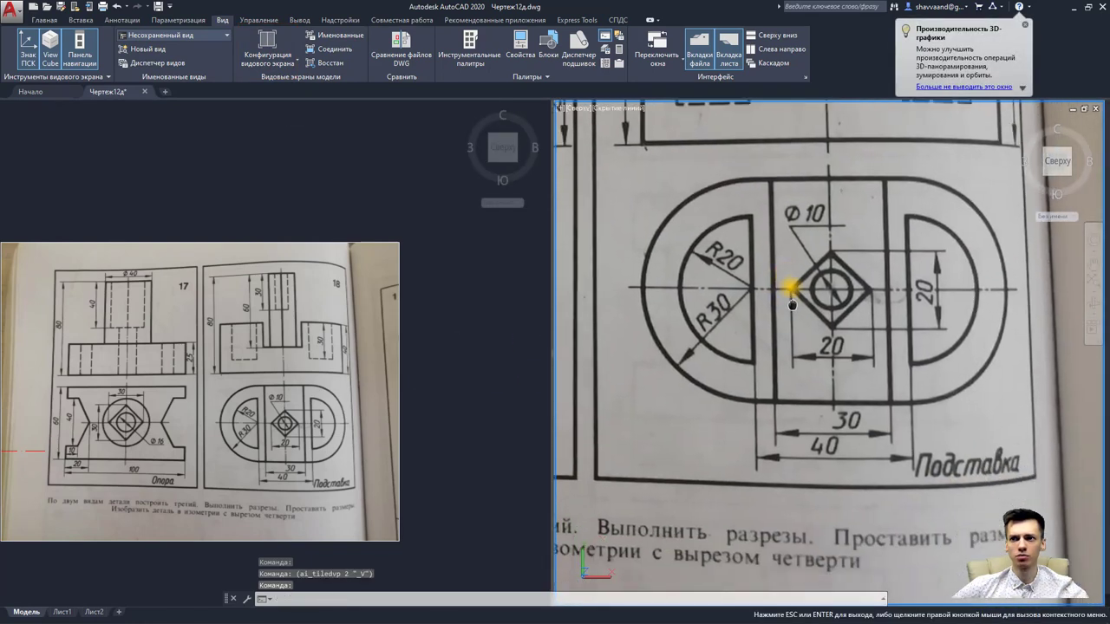
click(274, 63)
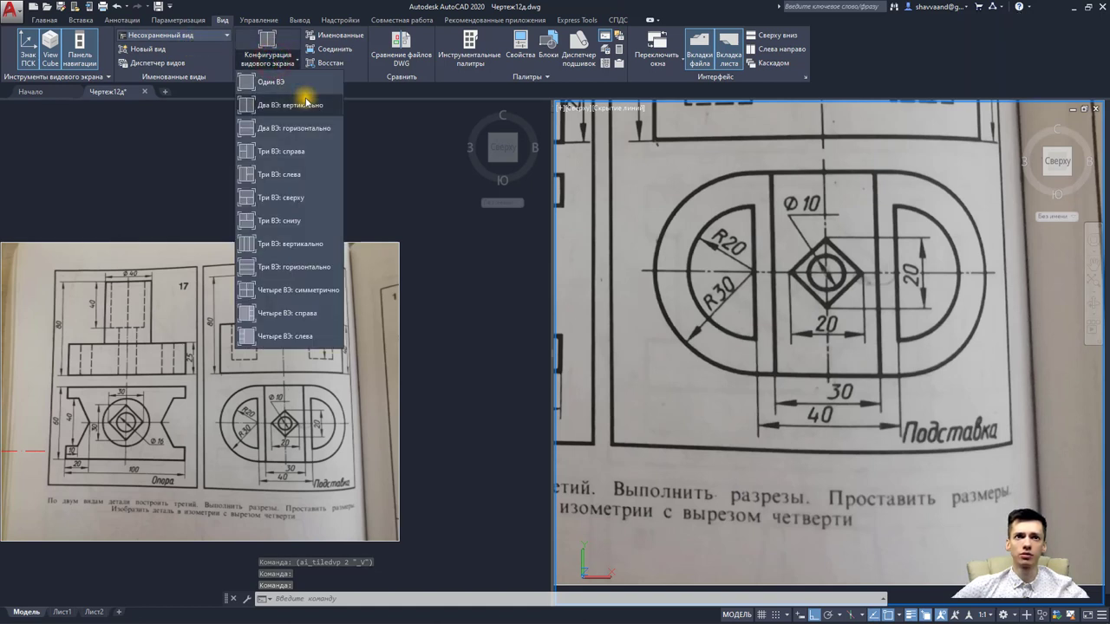
click(501, 373)
middle_drag(458, 376, 452, 387)
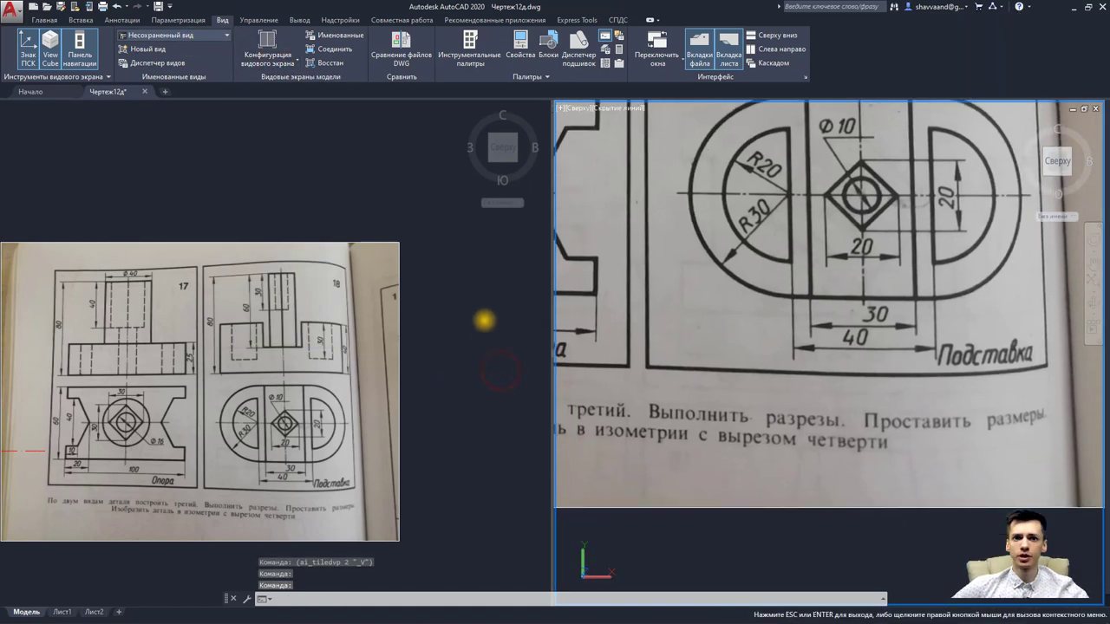
Step: Pan and zoom the left viewport onto the diamond-and-circle drawing
click(445, 379)
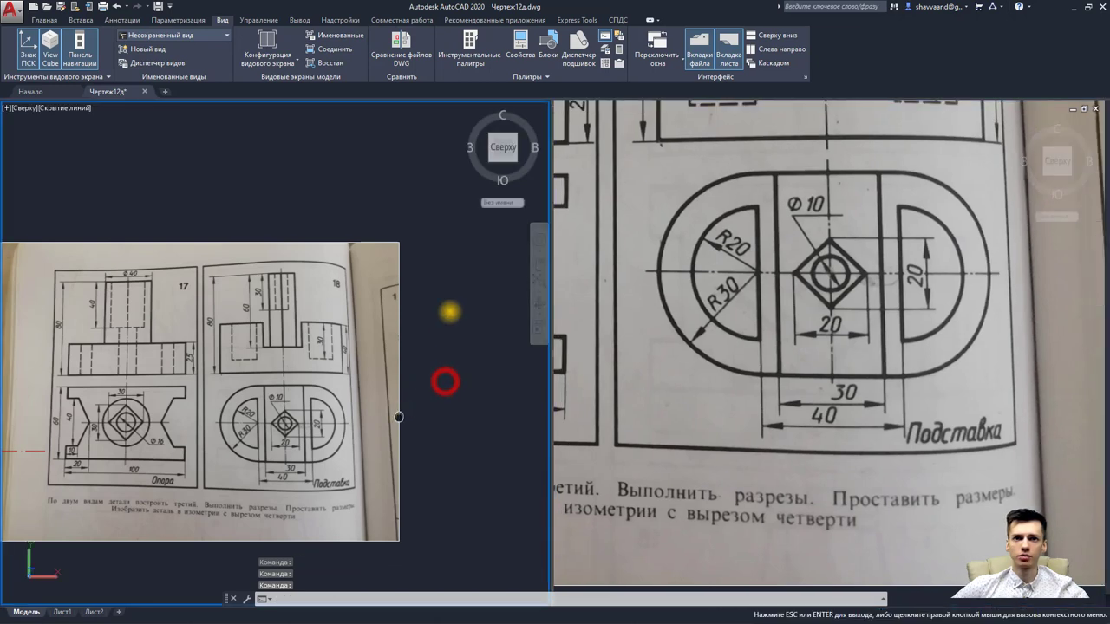
middle_drag(448, 310, 526, 117)
middle_drag(318, 490, 359, 342)
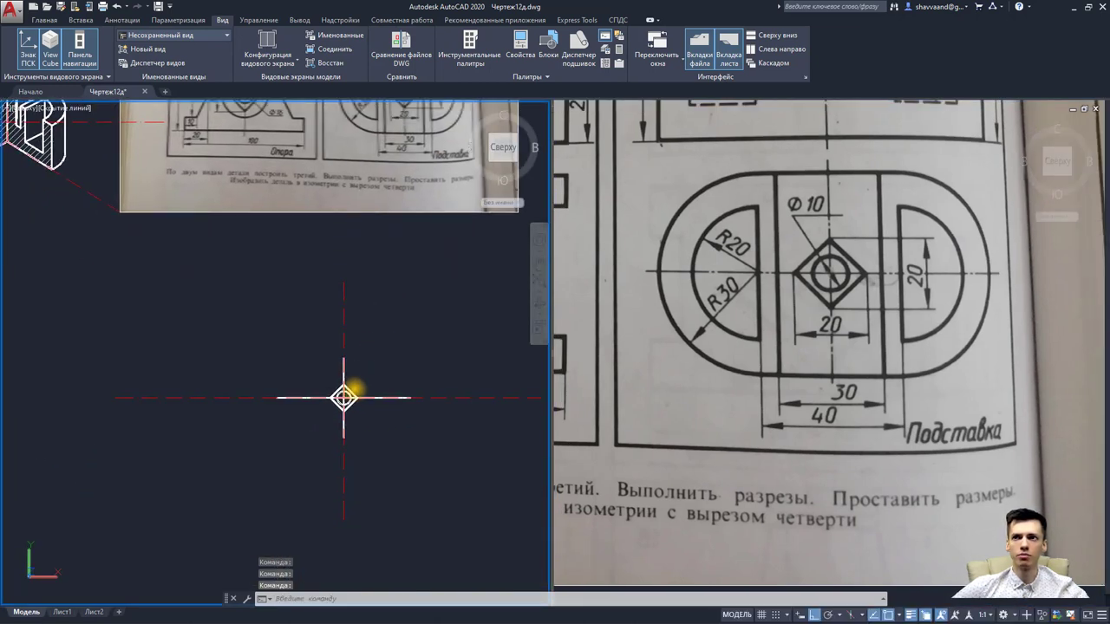
scroll(354, 392, up, 5)
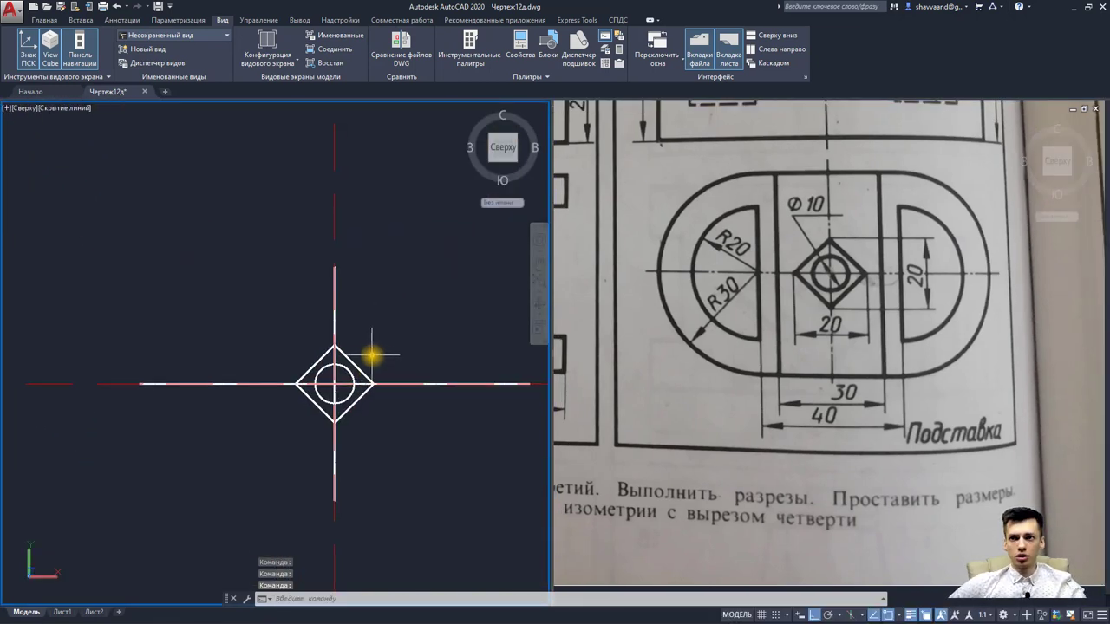
scroll(385, 391, up, 3)
scroll(384, 395, down, 2)
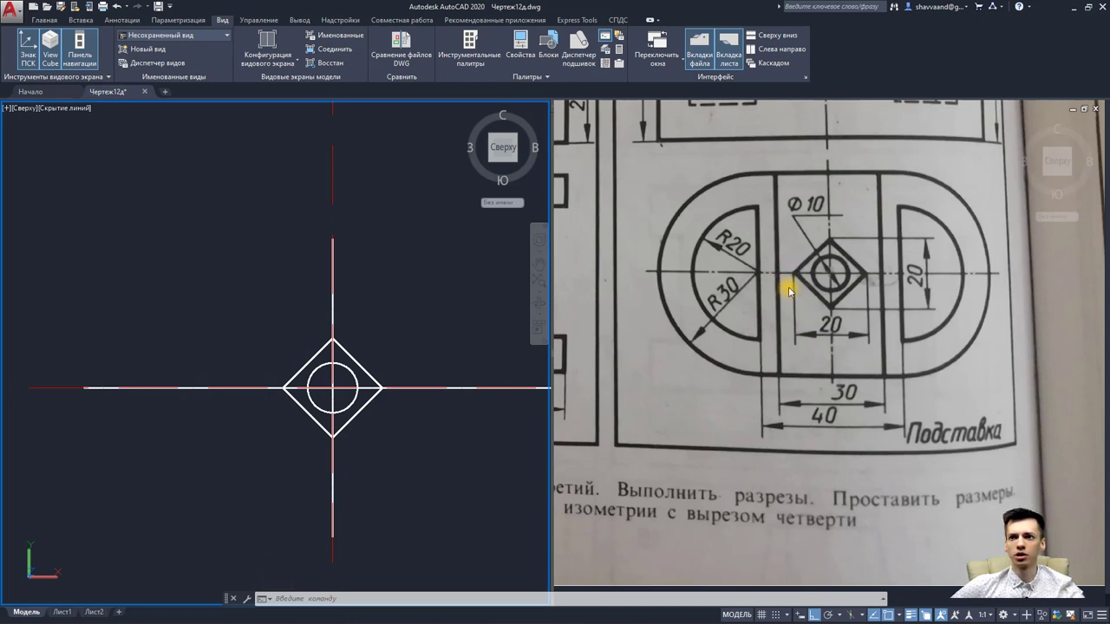
click(44, 19)
Step: Draw a vertical line 15 units left of the circle centre and stretch it well below the axis
click(17, 48)
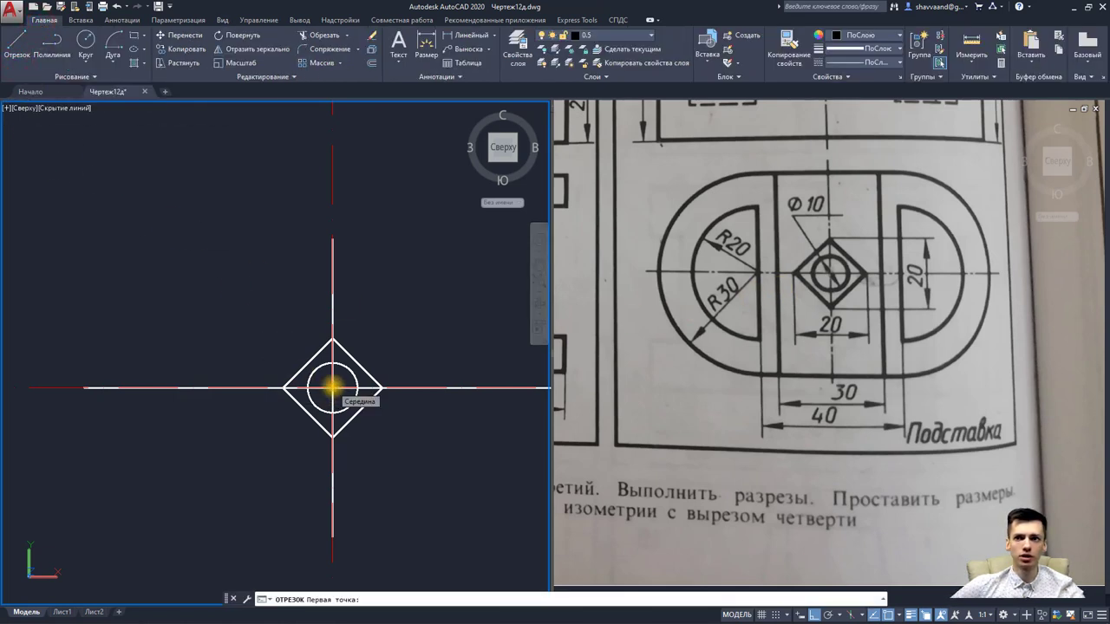
click(332, 386)
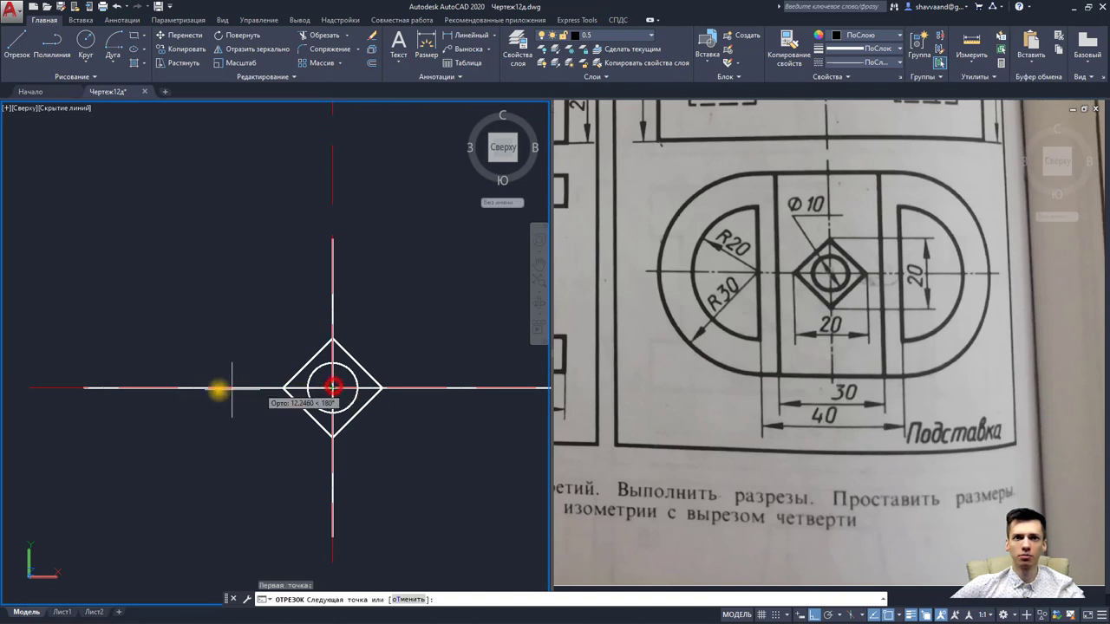
text(15)
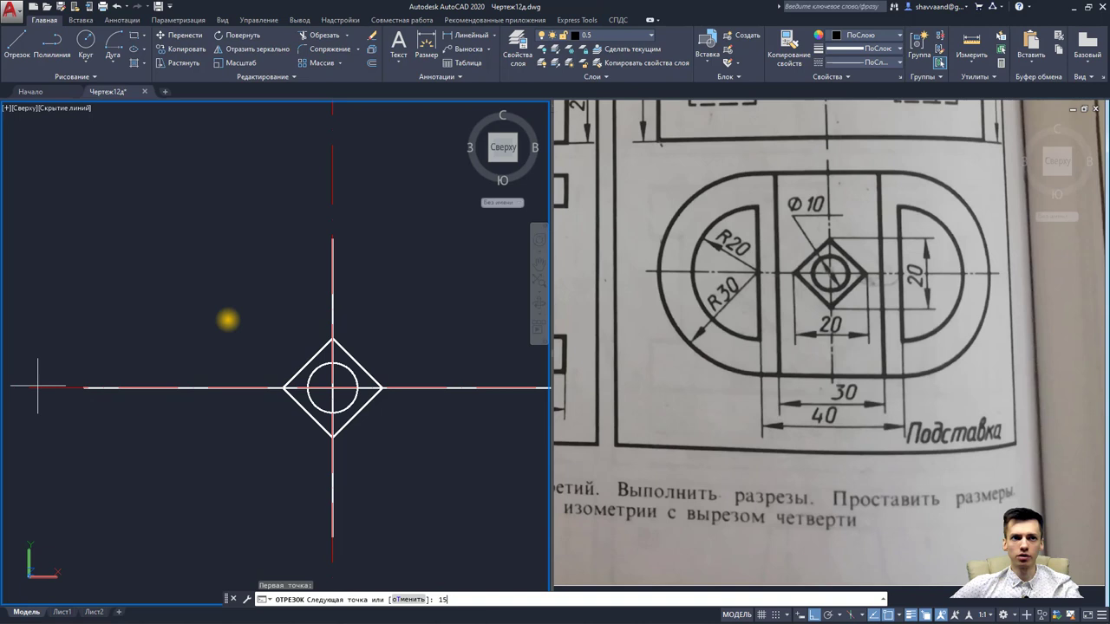
key(Return)
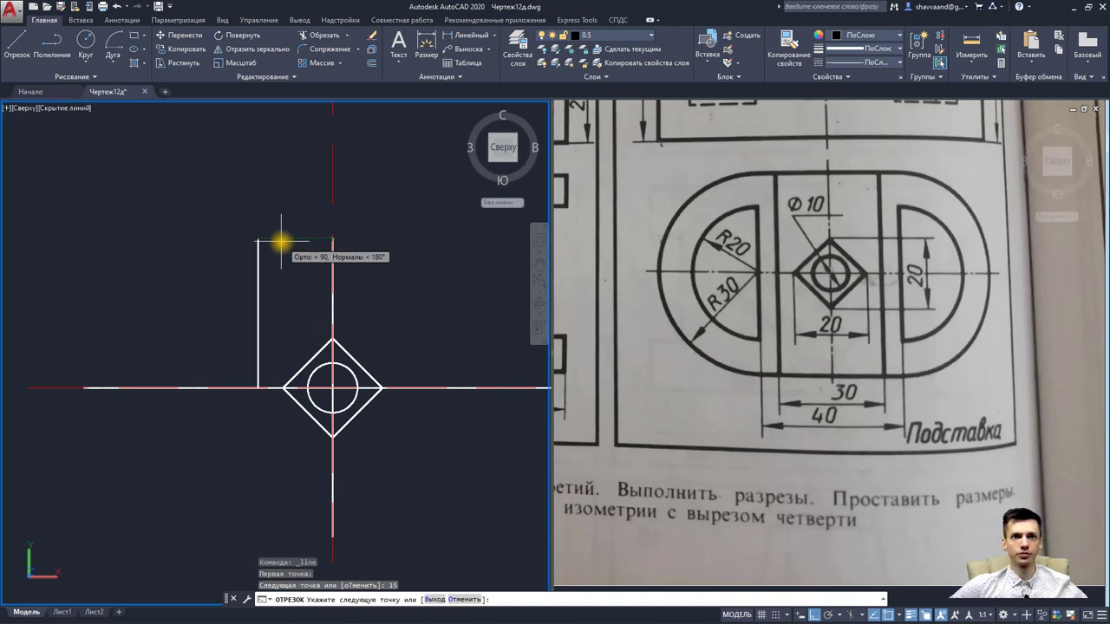
click(281, 242)
key(Escape)
click(258, 353)
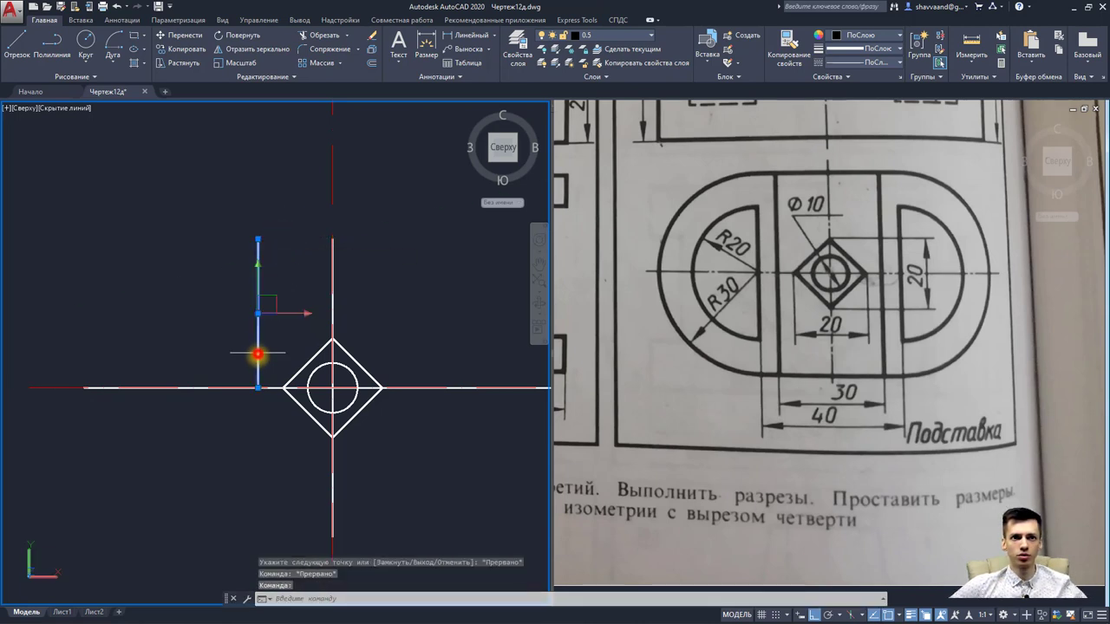
click(257, 387)
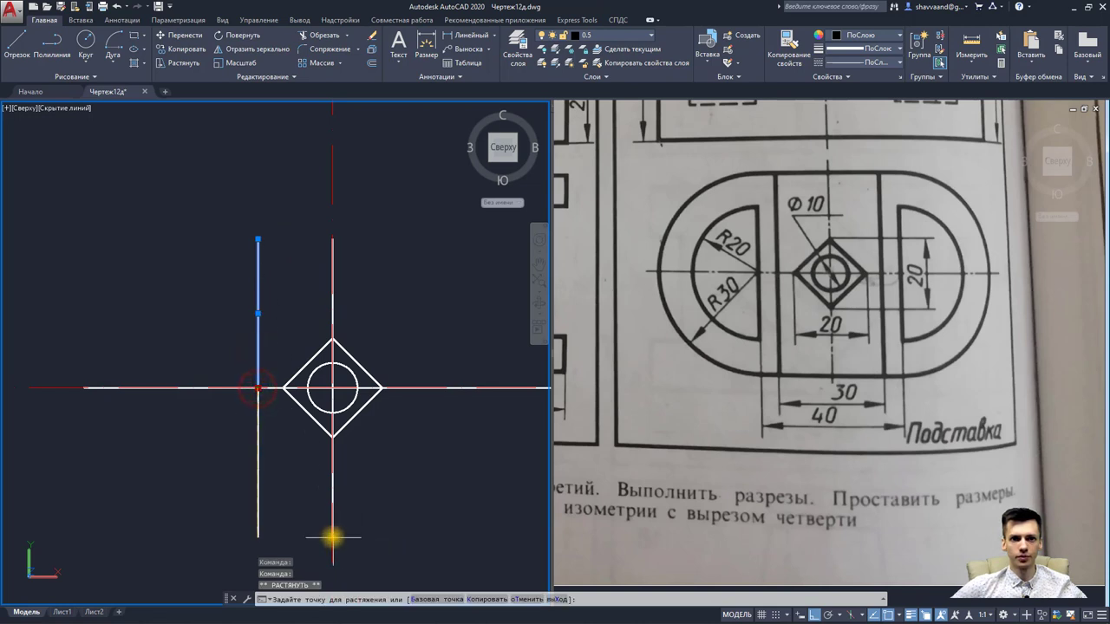
click(292, 532)
key(Escape)
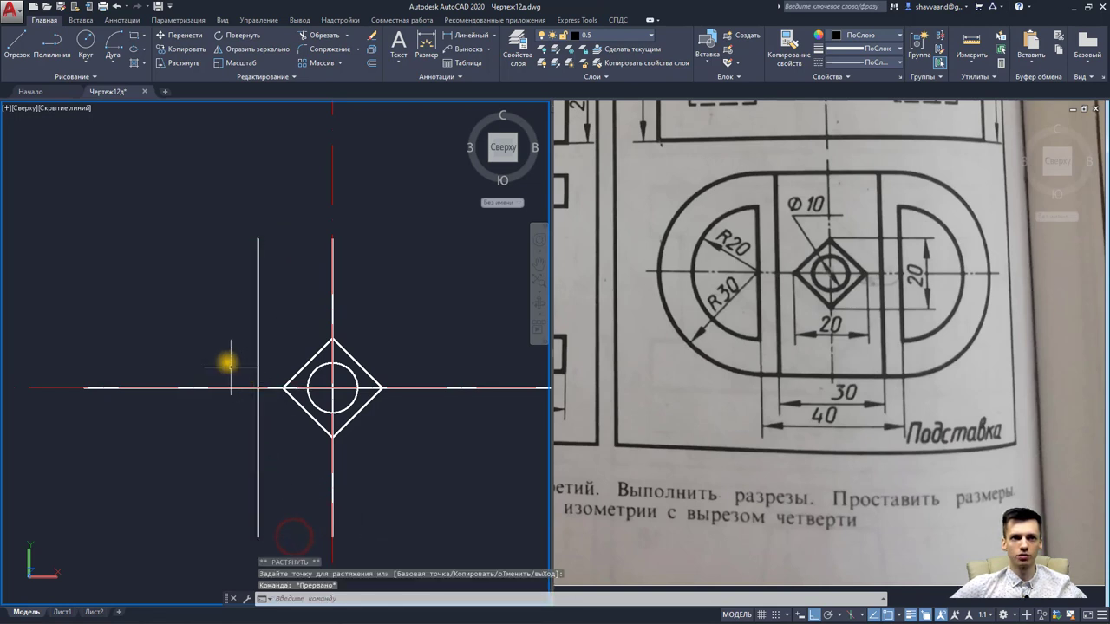
Step: Erase the short horizontal piece and mirror the vertical line about the vertical axis, keeping the original
click(227, 362)
click(334, 423)
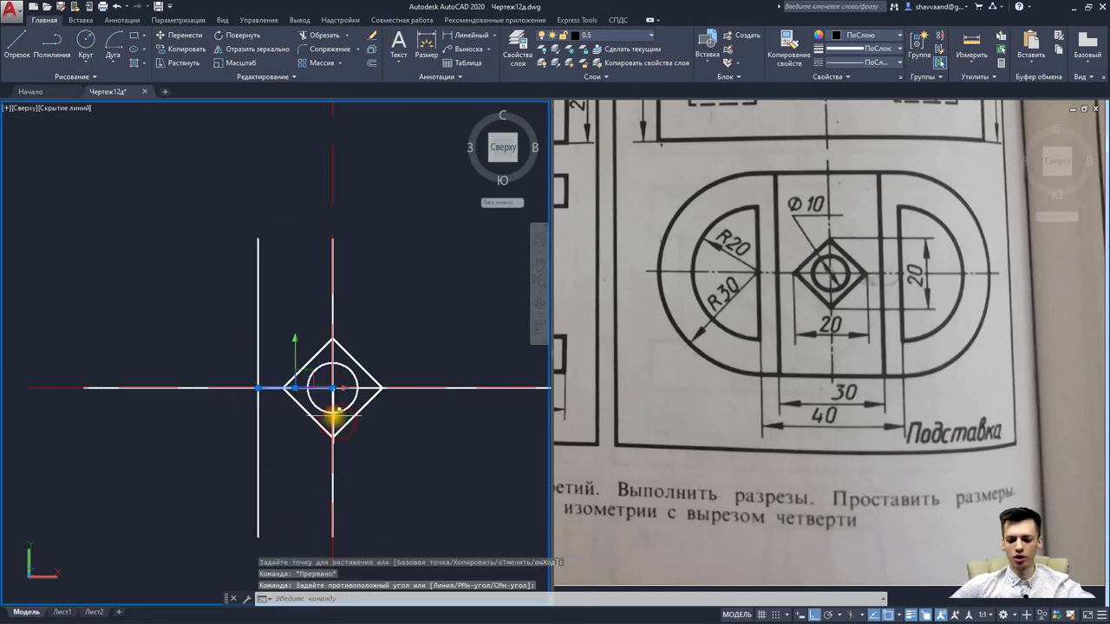
key(Delete)
click(257, 325)
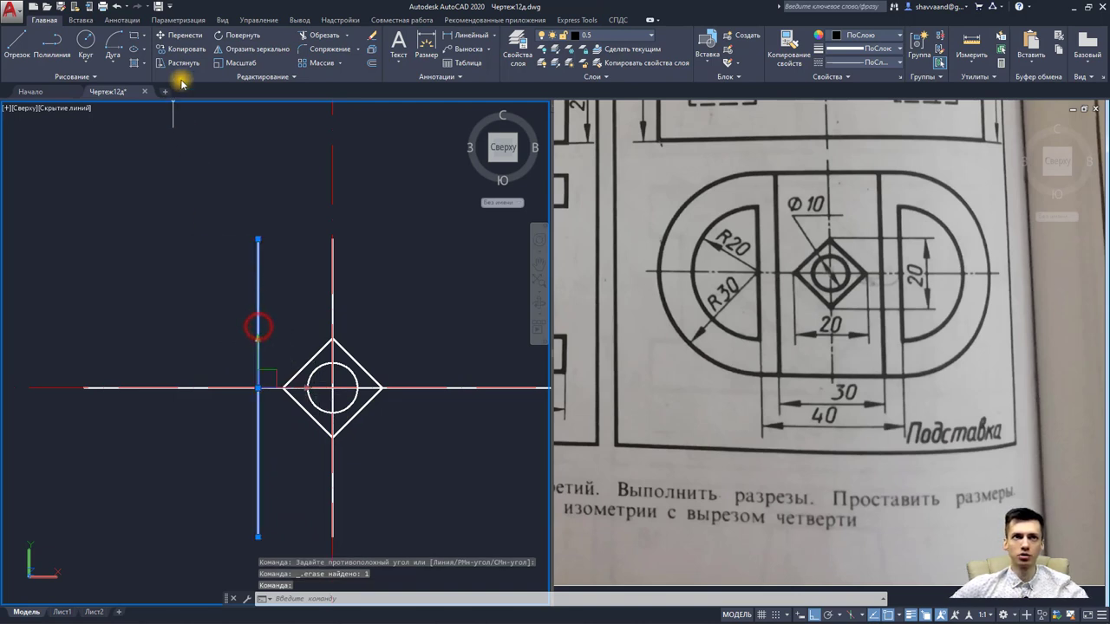
click(240, 54)
click(332, 269)
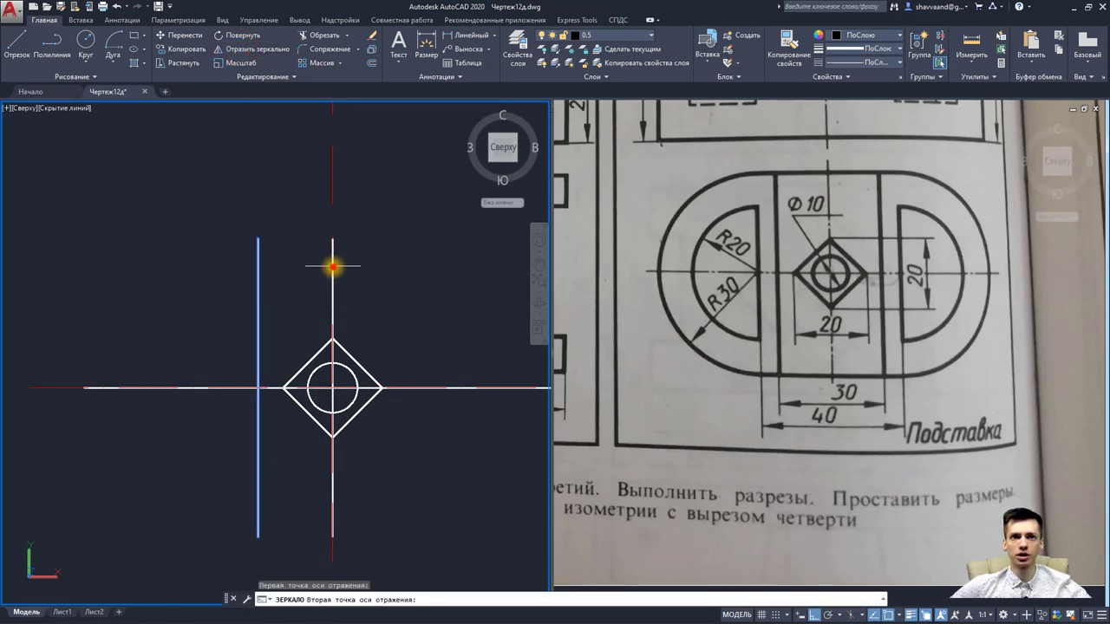
click(377, 417)
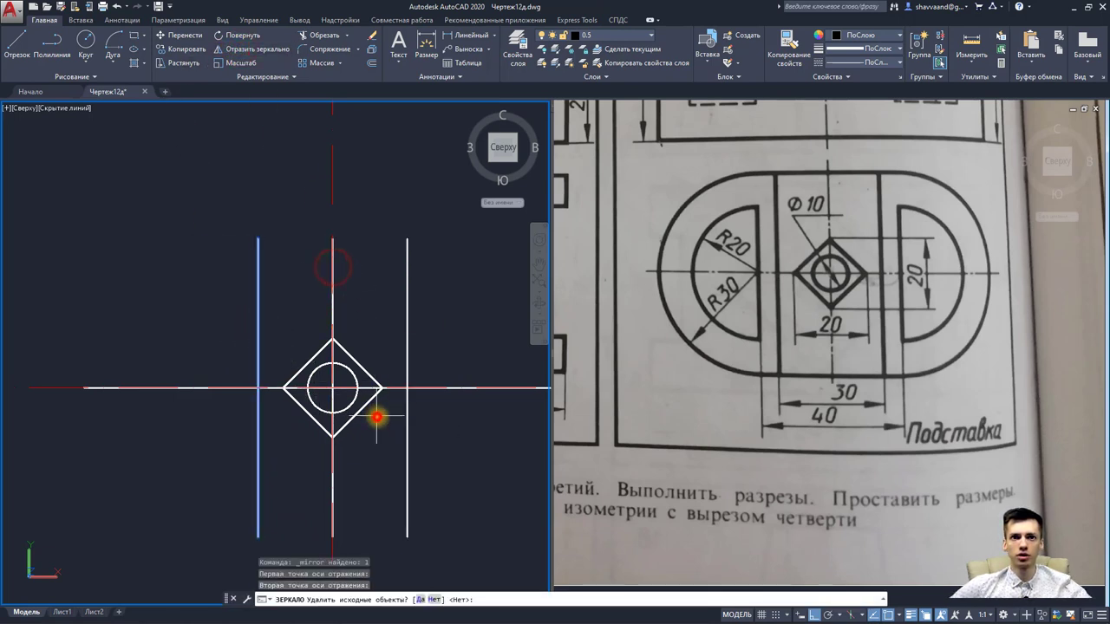
click(434, 600)
middle_drag(442, 429, 448, 416)
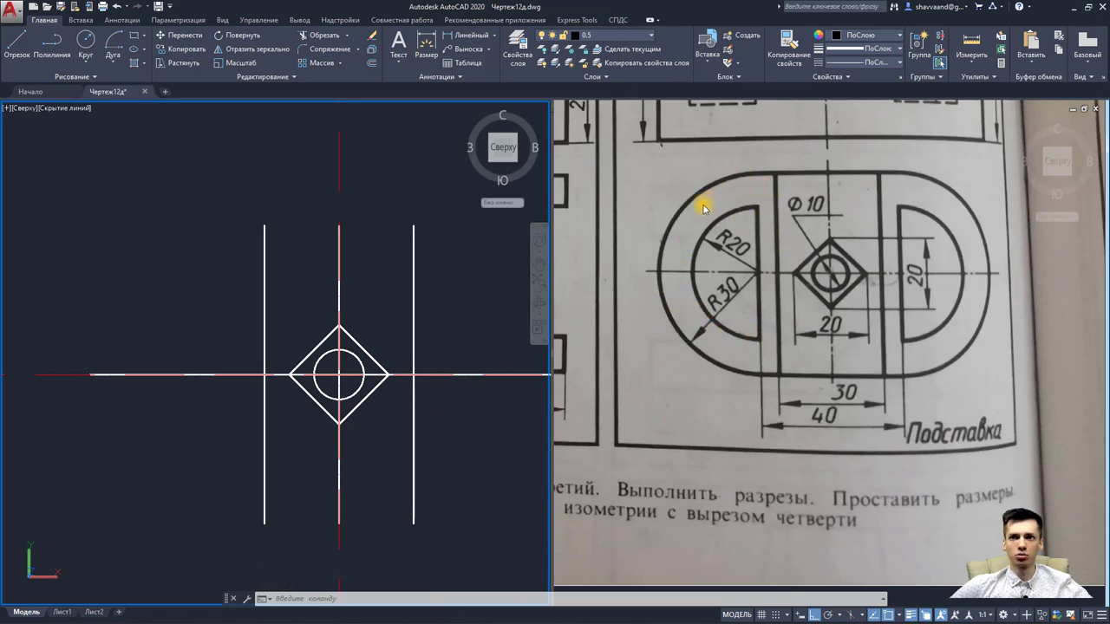
Step: From the left line's axis point, draw 5 units left, then a 20-unit line upward
middle_drag(260, 338, 327, 328)
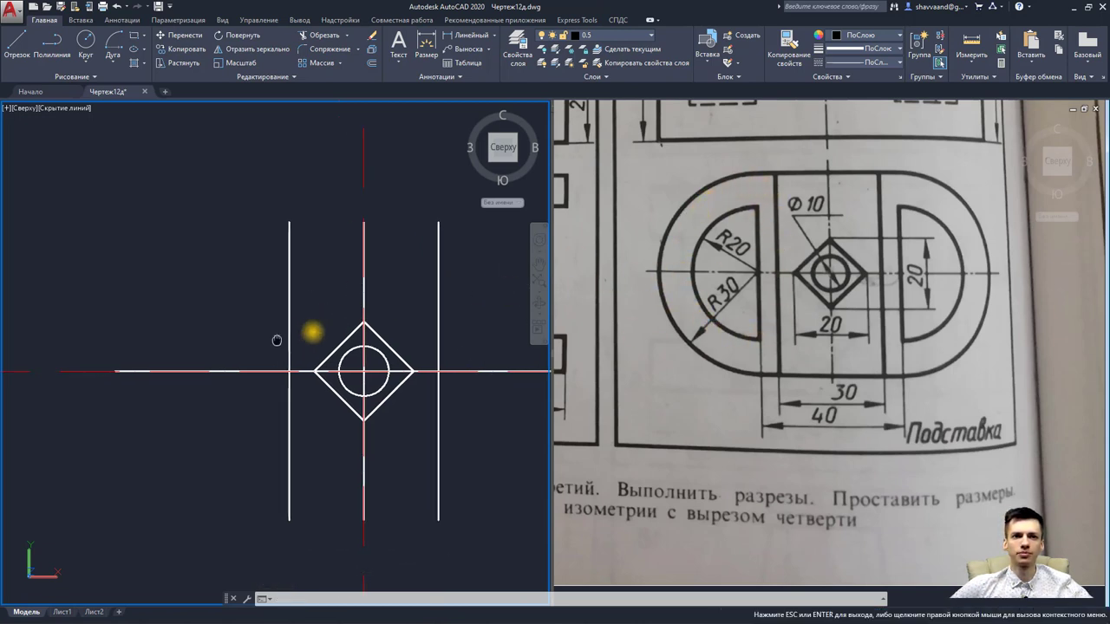
click(18, 48)
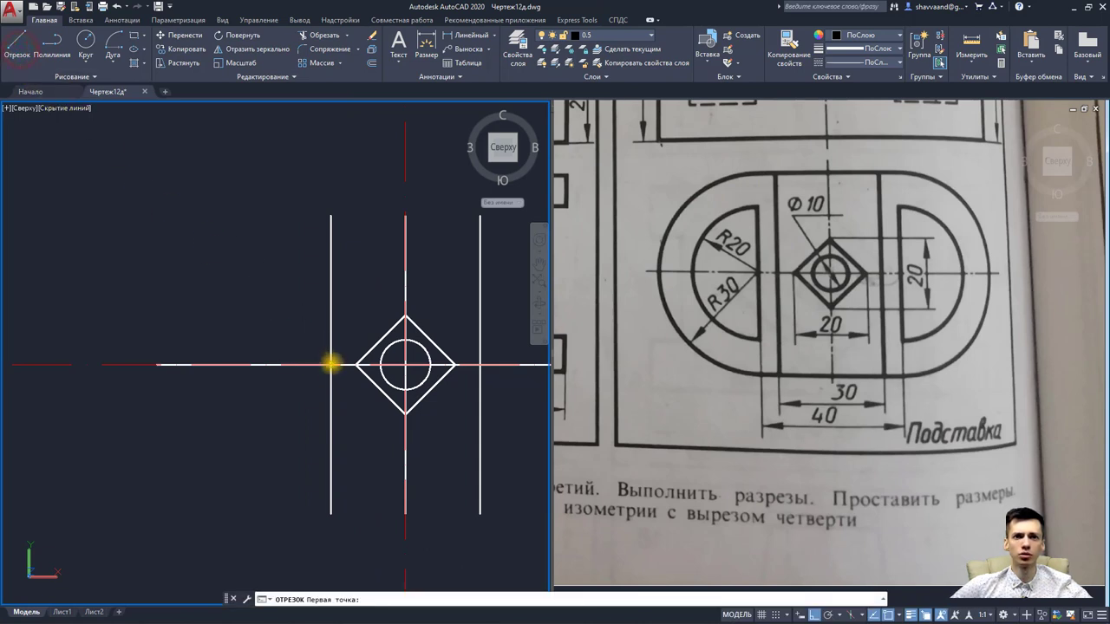
click(332, 364)
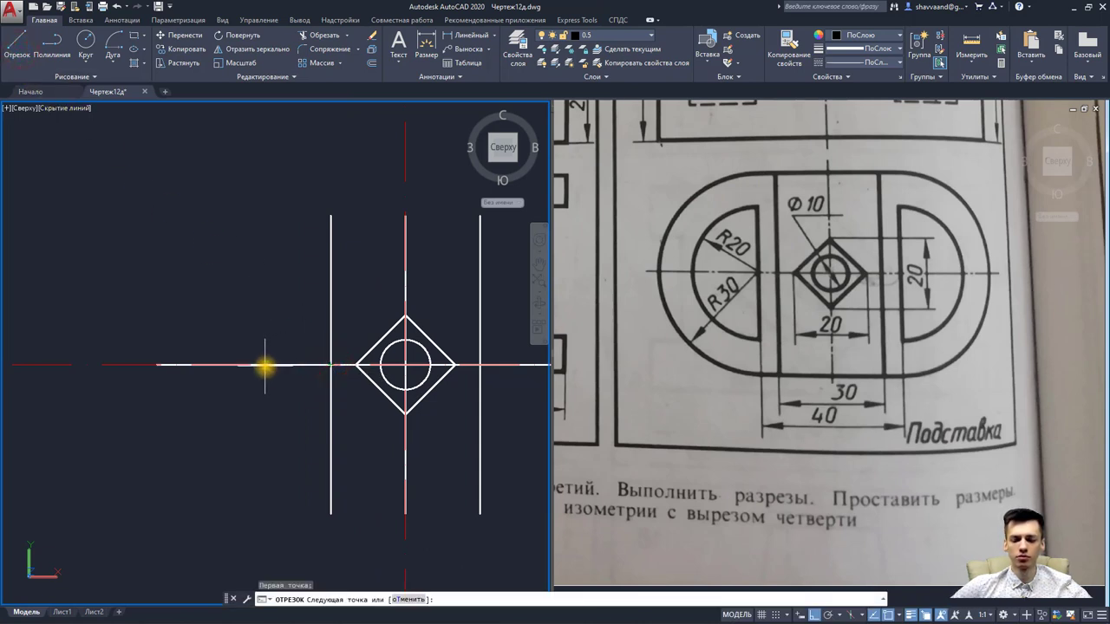
text(5)
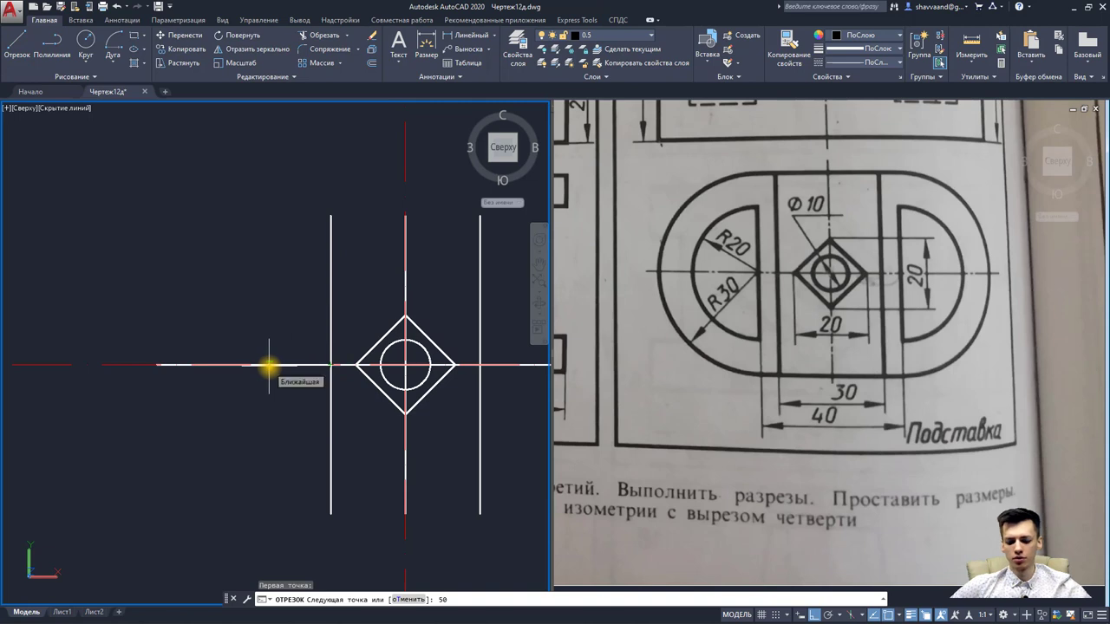
key(Return)
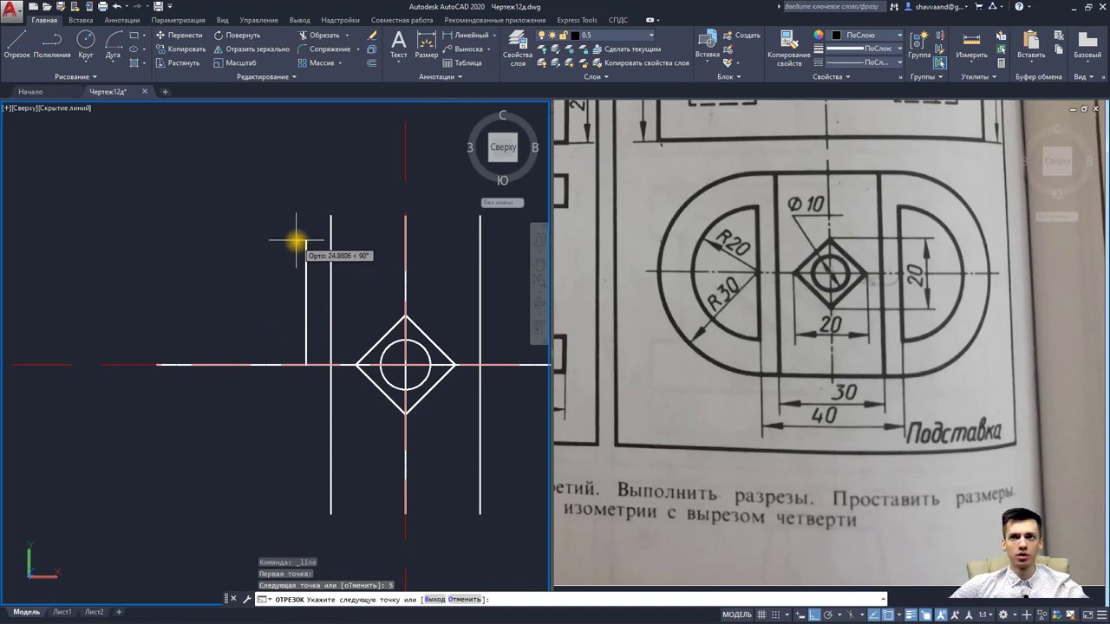
text(20)
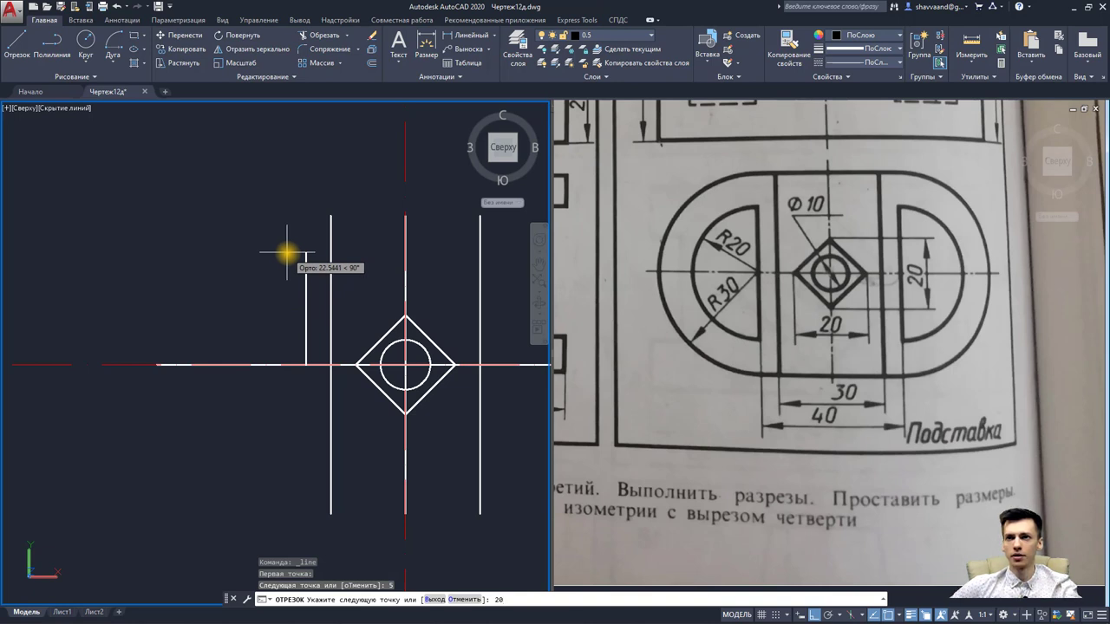
key(Return)
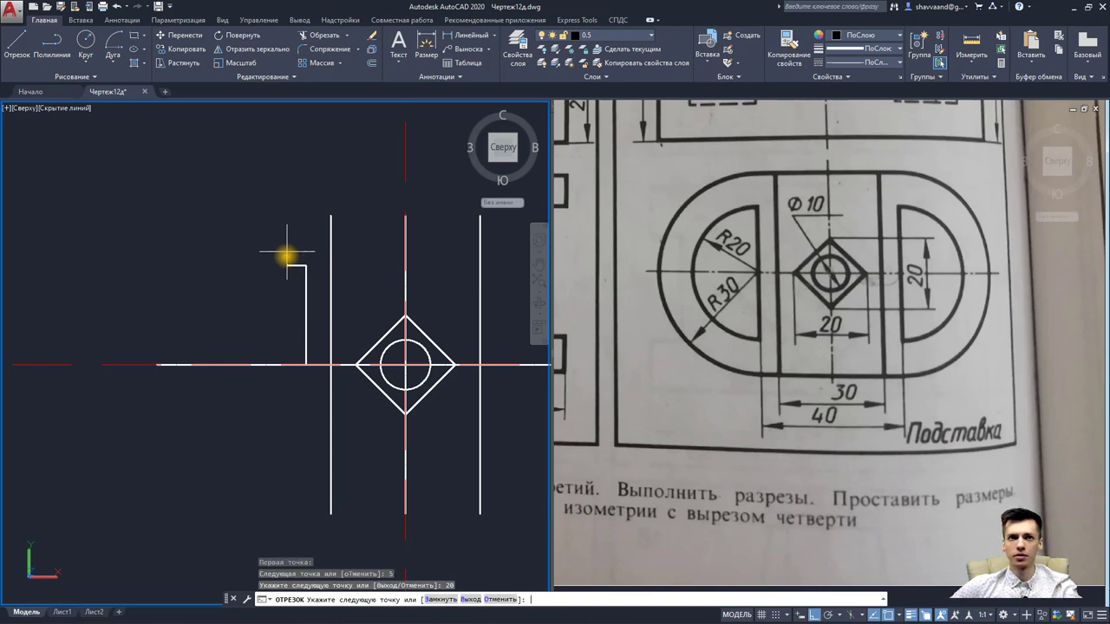
key(Escape)
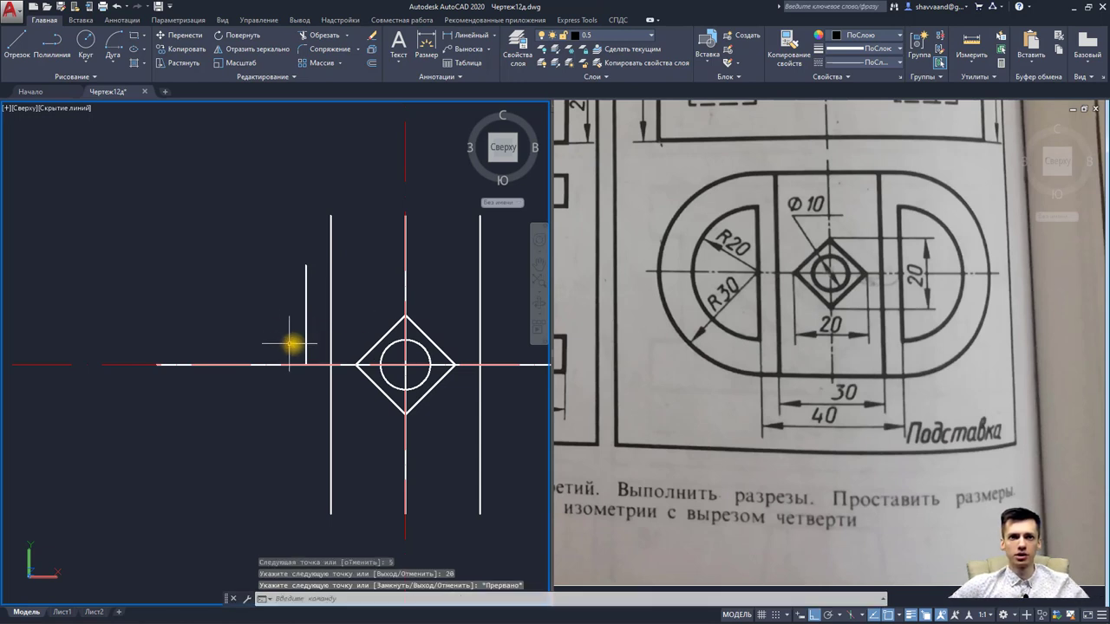
click(306, 333)
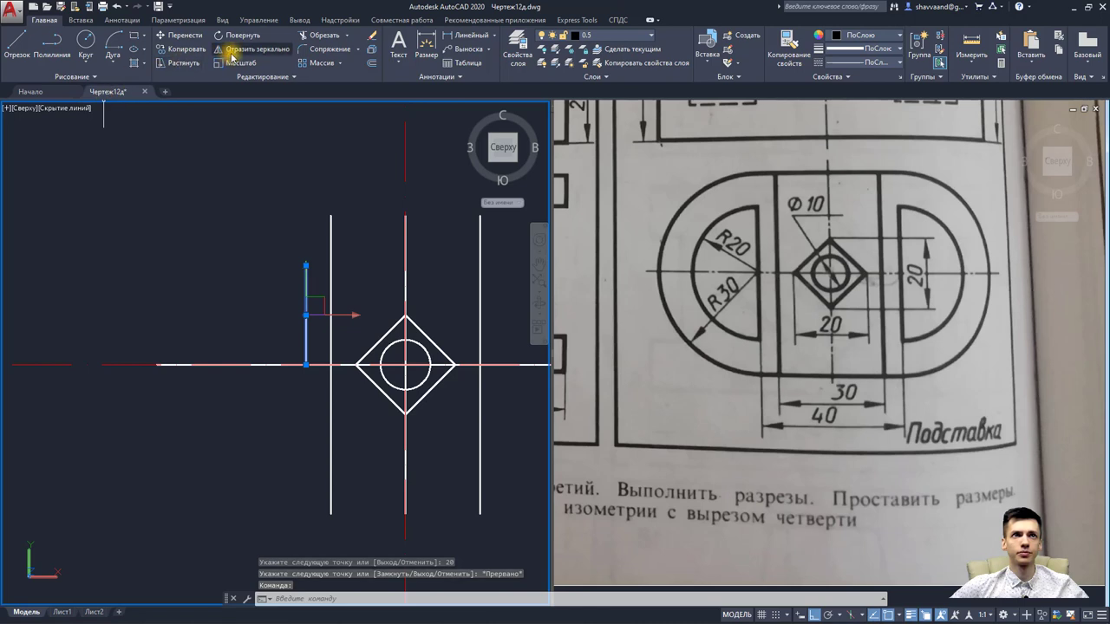
Step: Mirror the short 20-unit line below the horizontal centre line, keeping the original
click(261, 50)
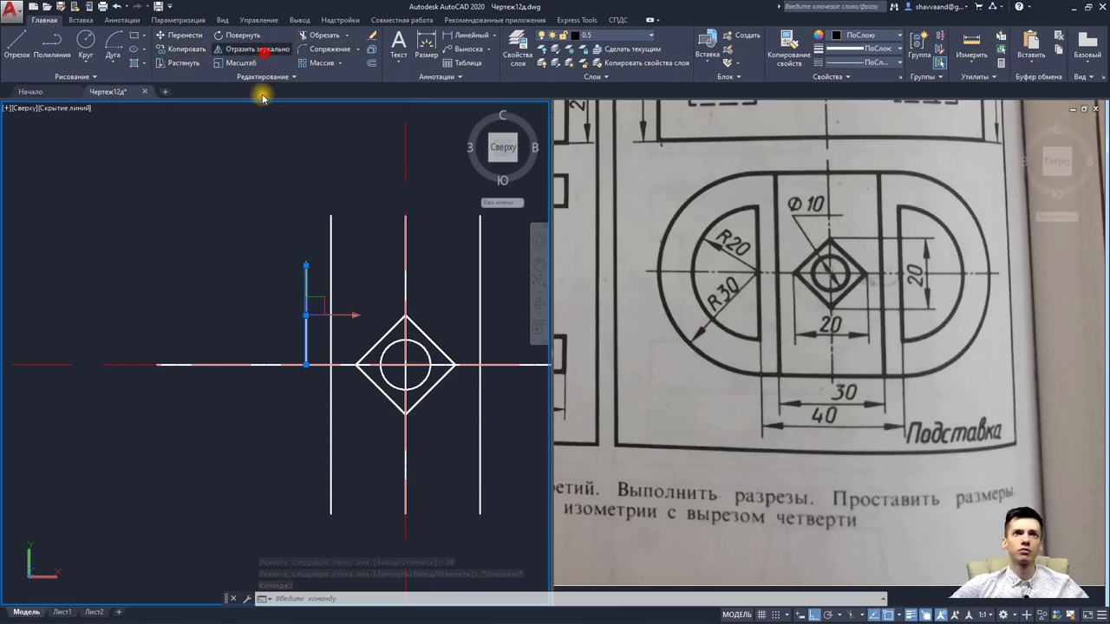
click(271, 364)
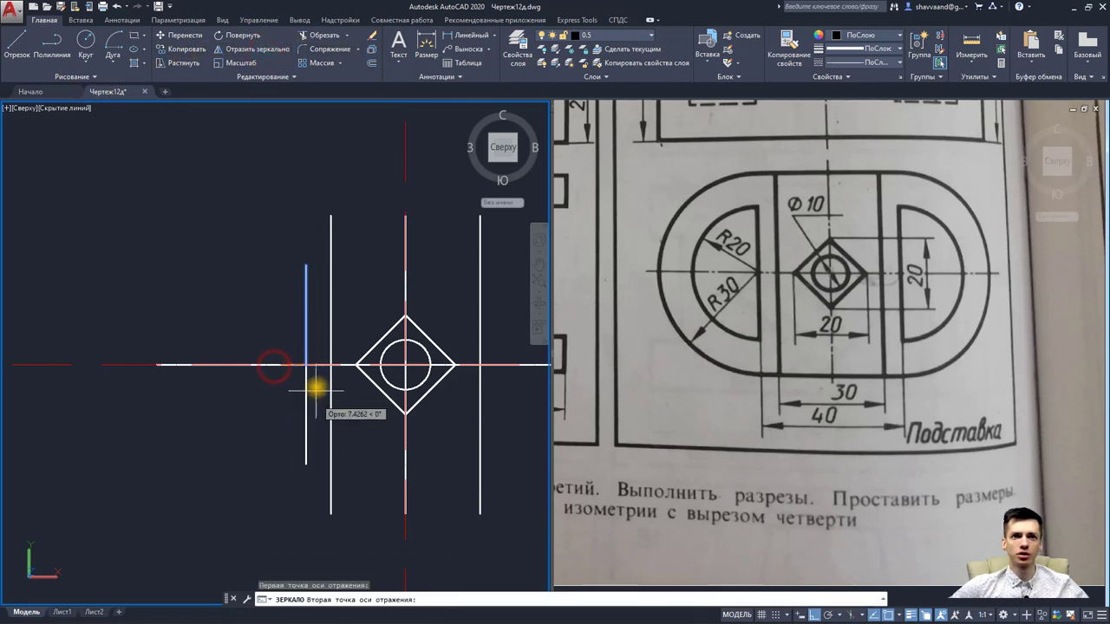
click(310, 389)
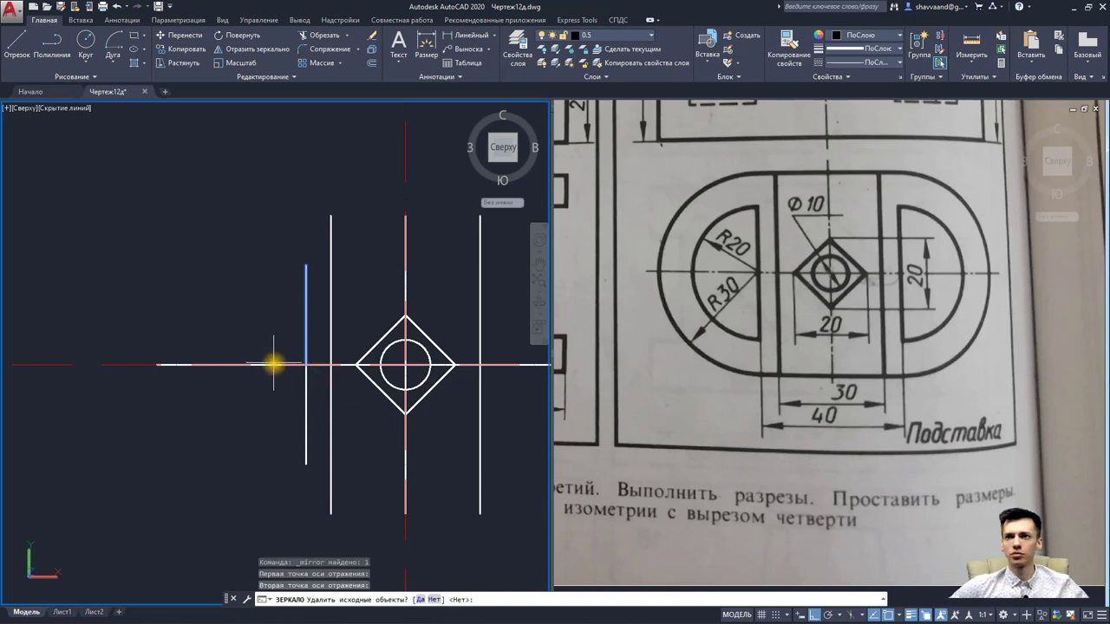
key(Escape)
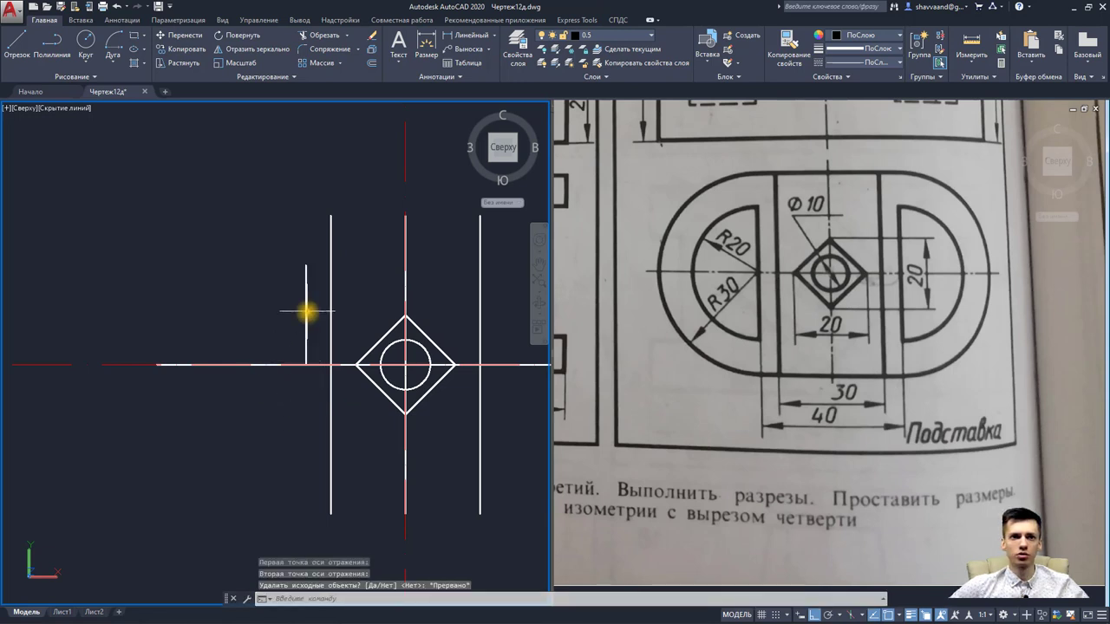
click(307, 311)
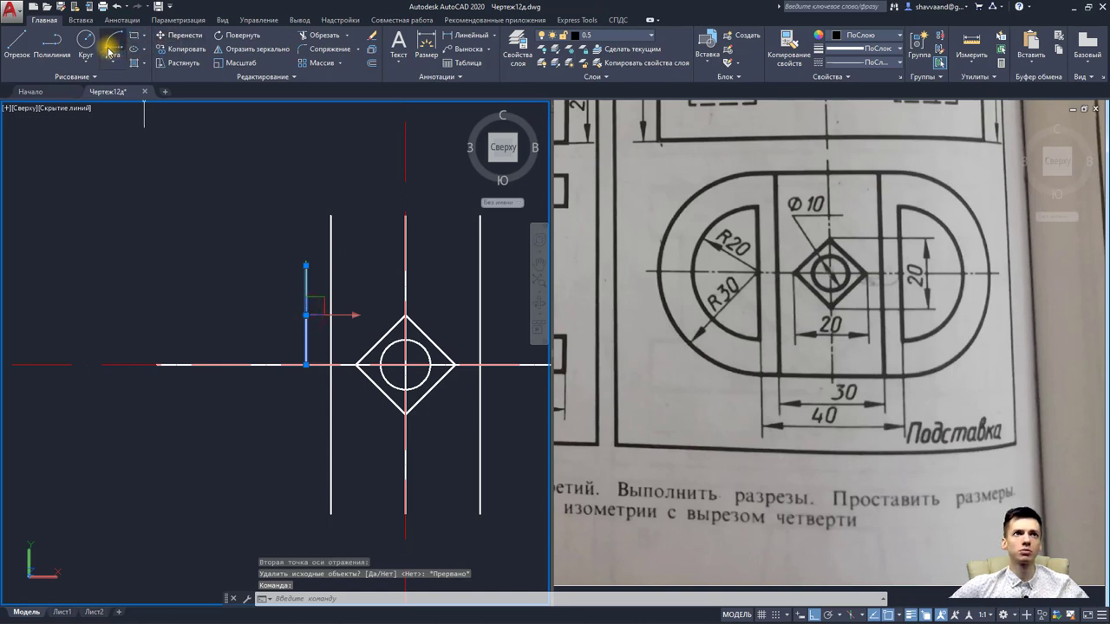
click(249, 48)
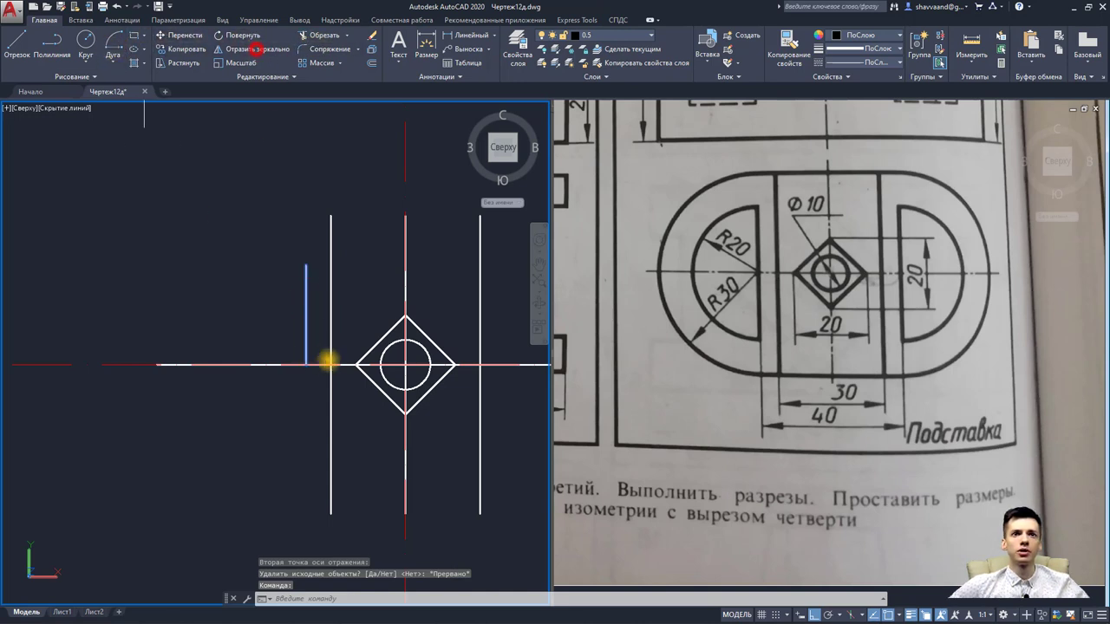
click(278, 365)
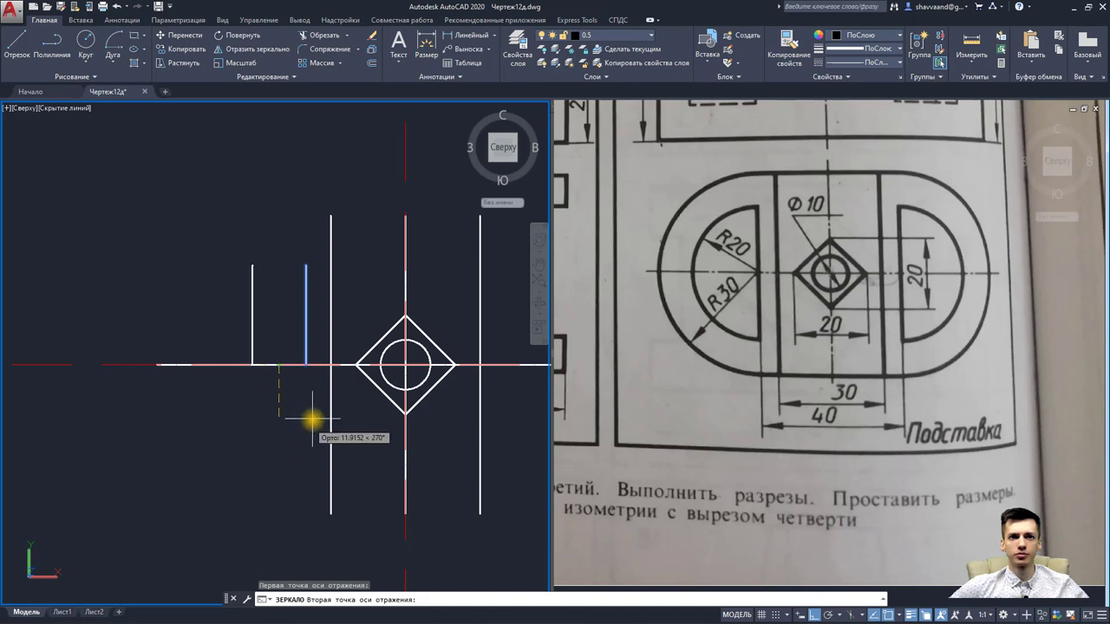
click(206, 396)
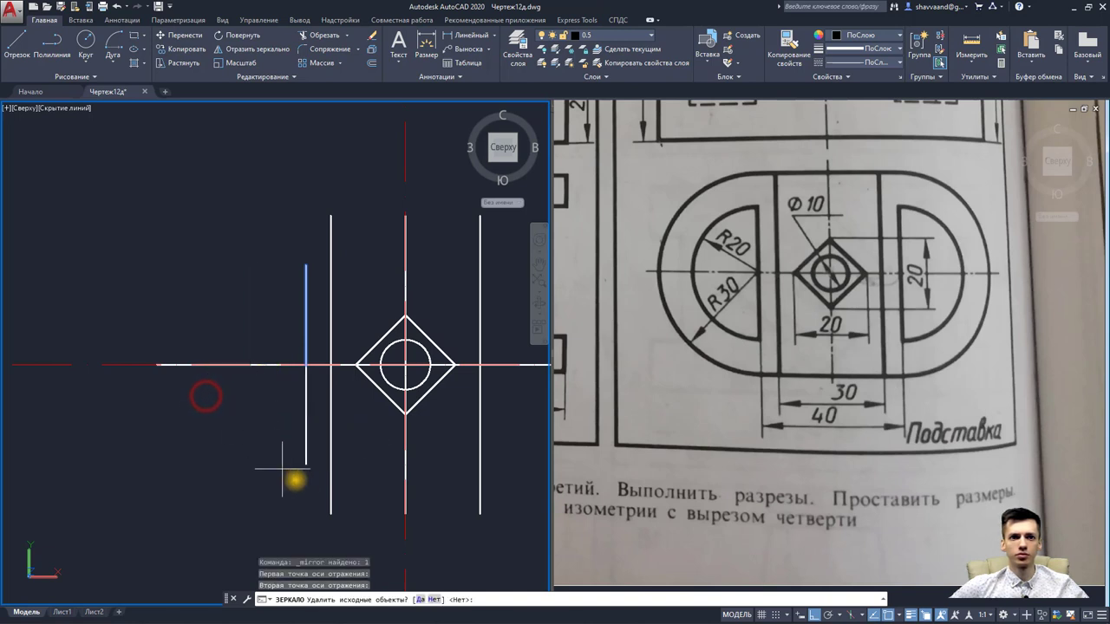
click(432, 599)
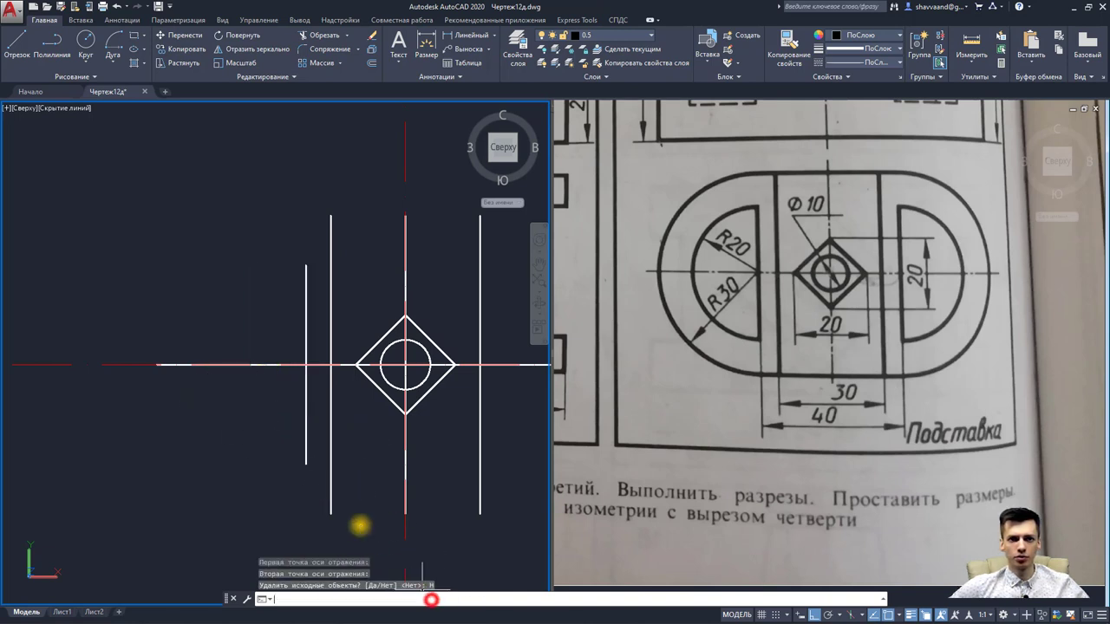
Step: Erase the stray 5-unit helper segment near the diamond
click(272, 341)
click(350, 397)
key(Delete)
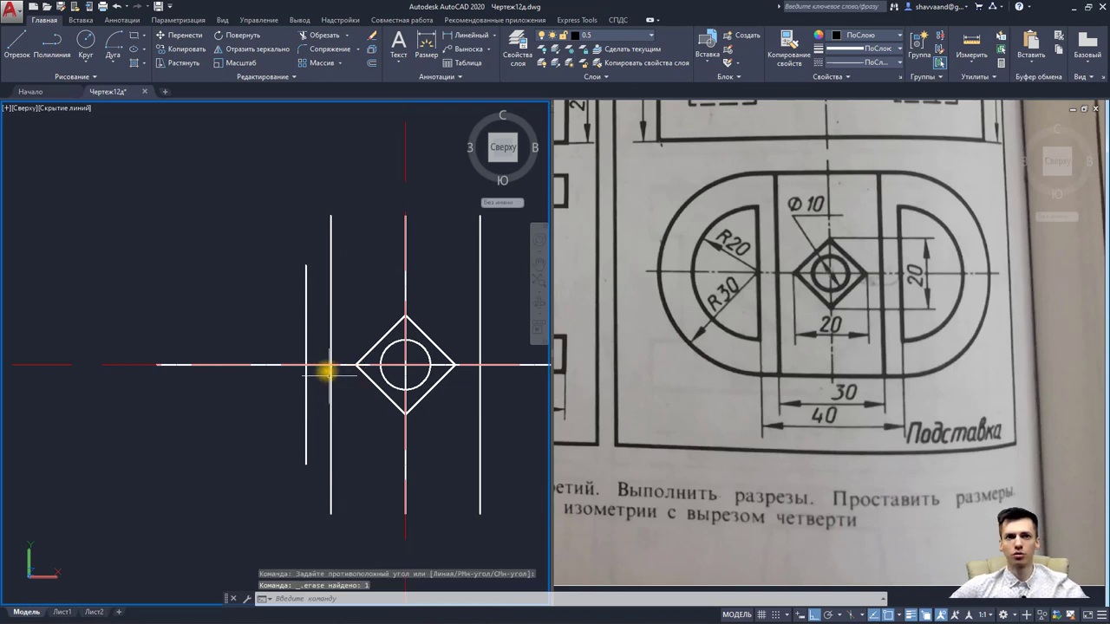
middle_drag(328, 371, 262, 398)
Step: Draw the top and bottom edges connecting the two long vertical lines
click(16, 43)
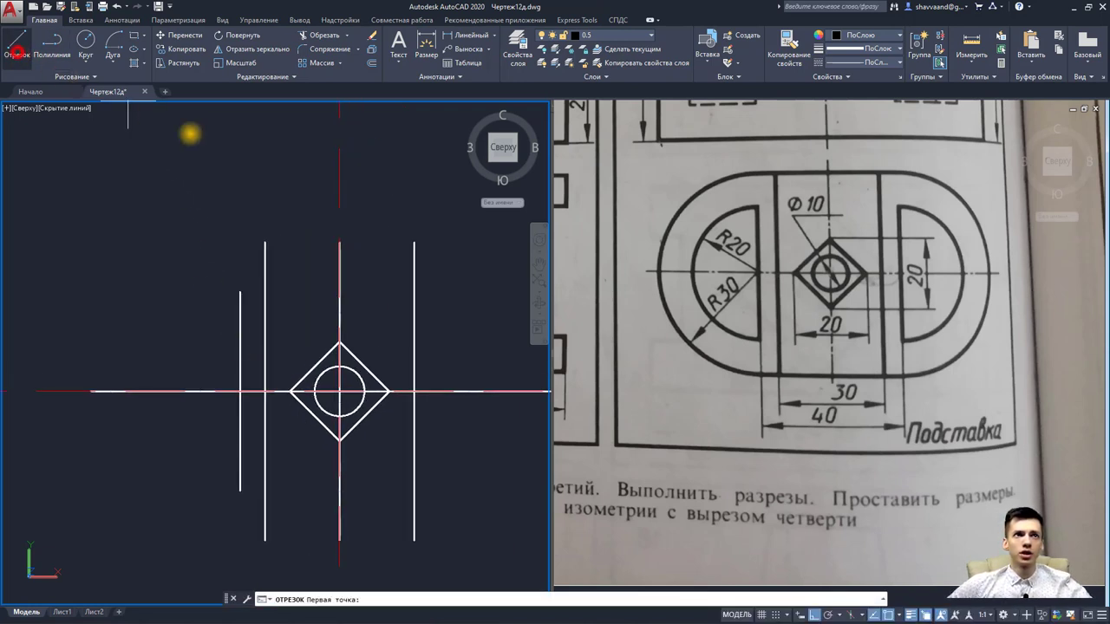
click(264, 242)
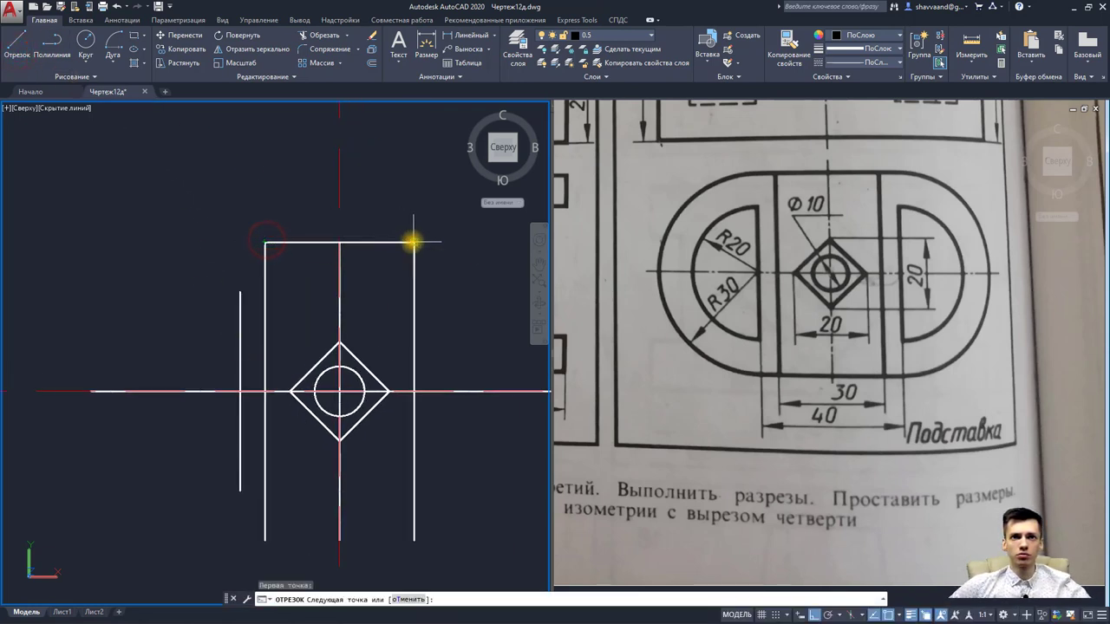
click(413, 242)
key(Escape)
middle_drag(413, 330, 426, 280)
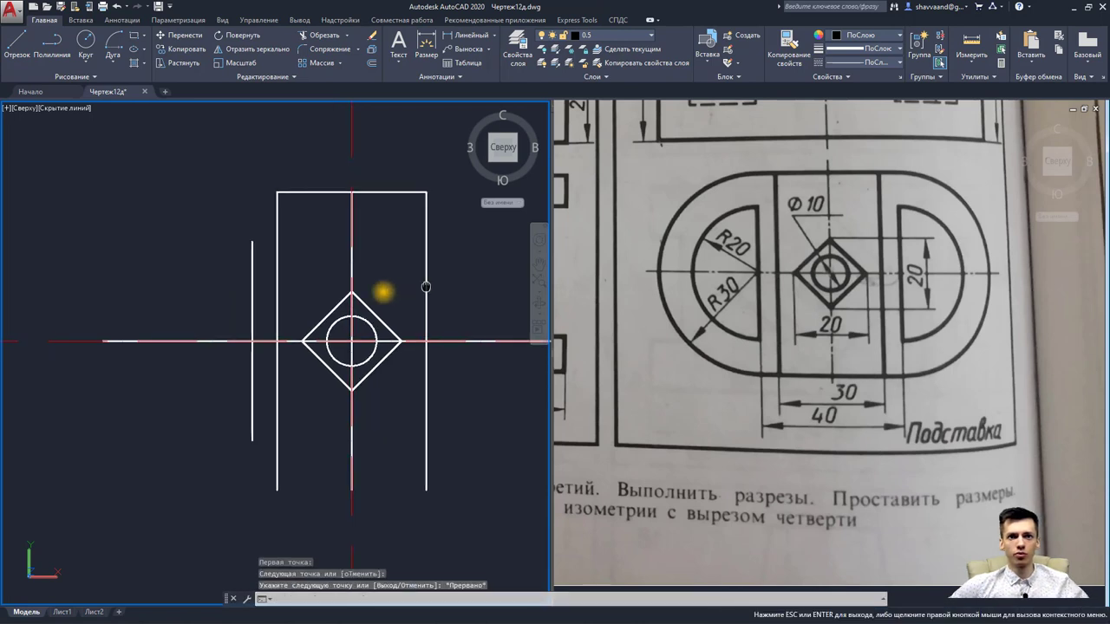
click(22, 61)
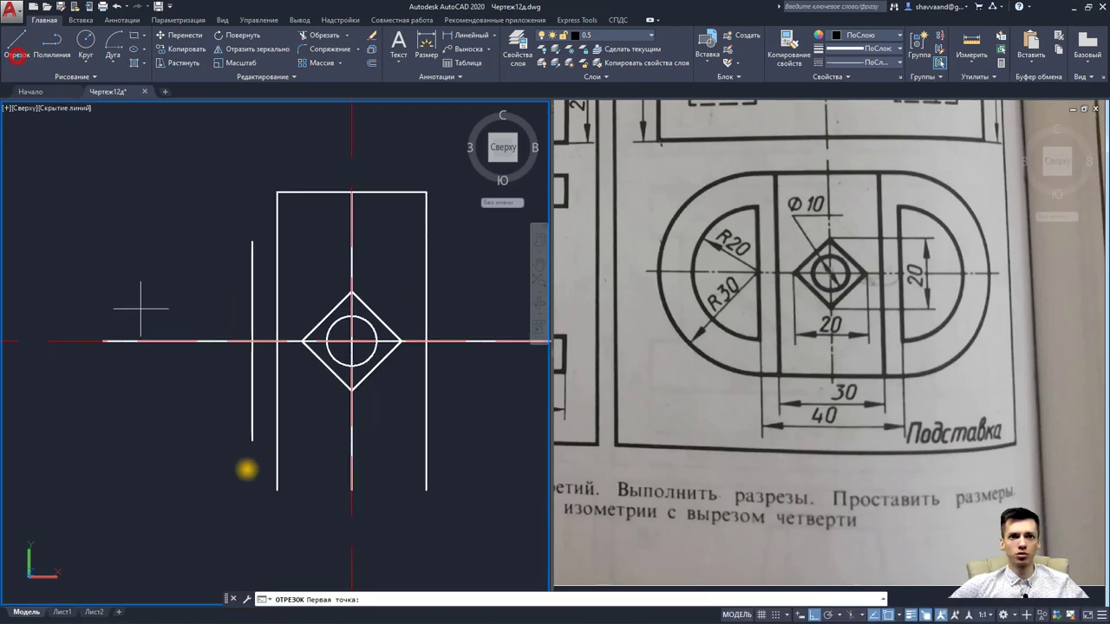
click(426, 490)
key(Escape)
key(Escape)
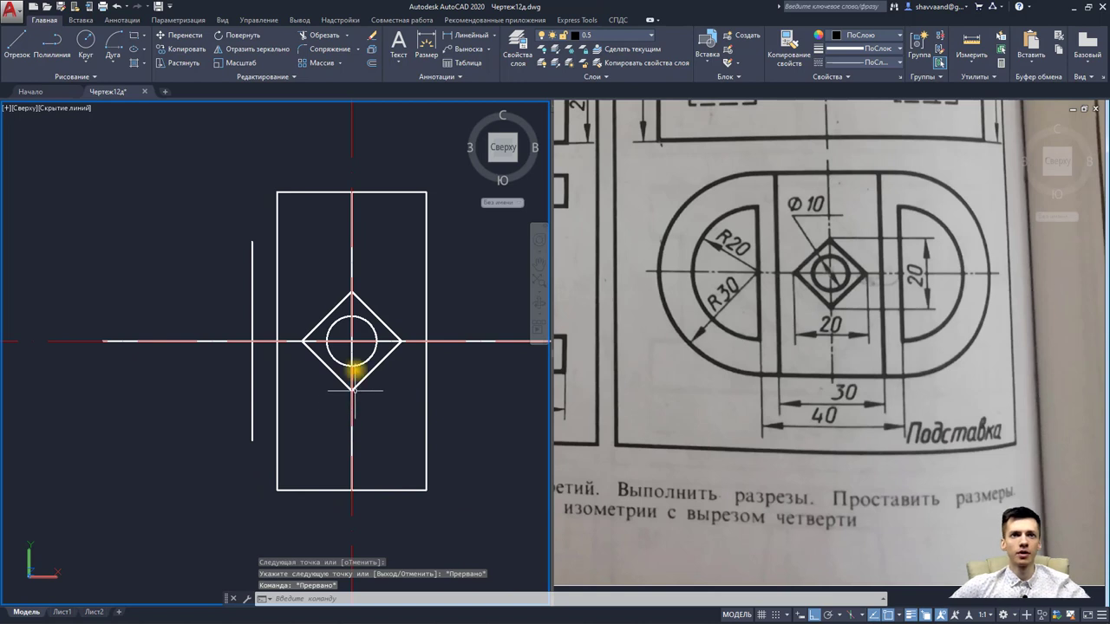
Step: Delete the duplicate solid line lying on the vertical centre line
right_click(359, 232)
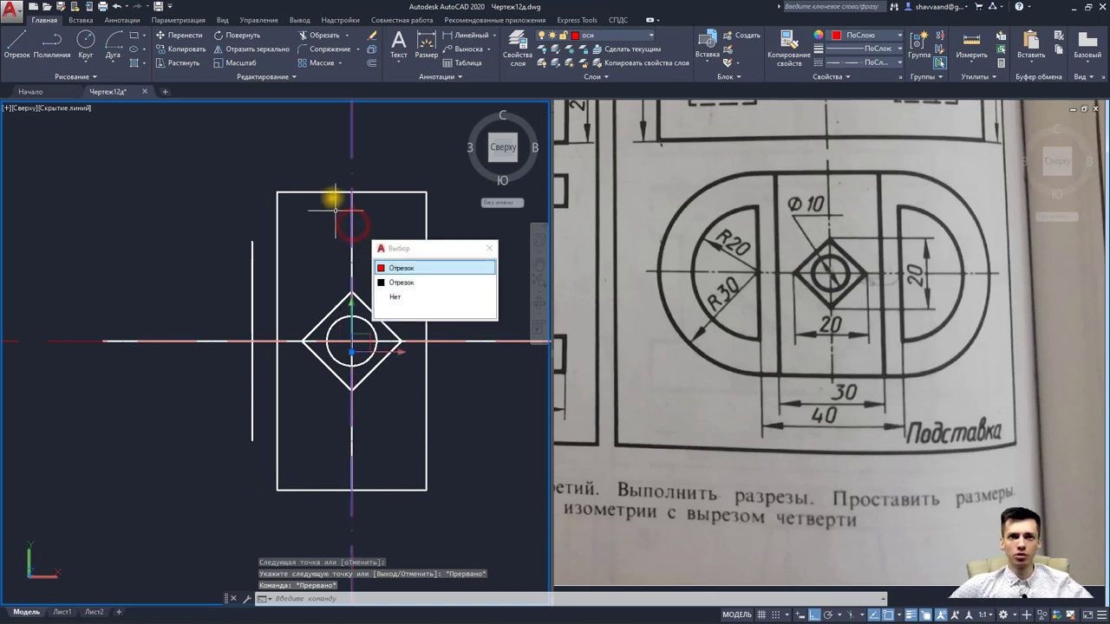
key(Escape)
click(364, 243)
click(321, 211)
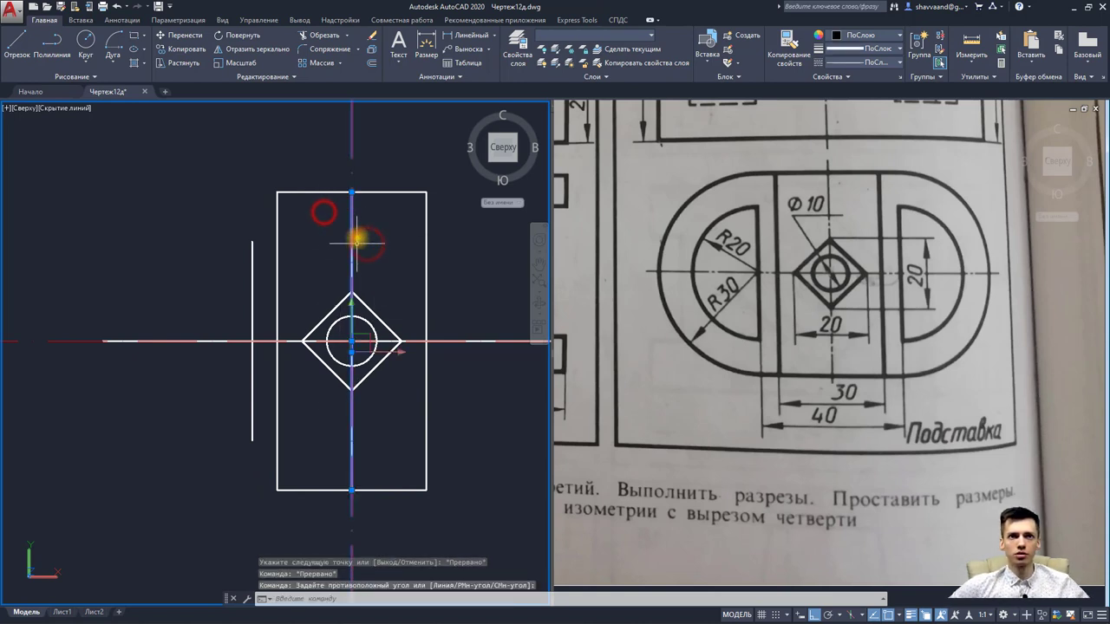
click(353, 225)
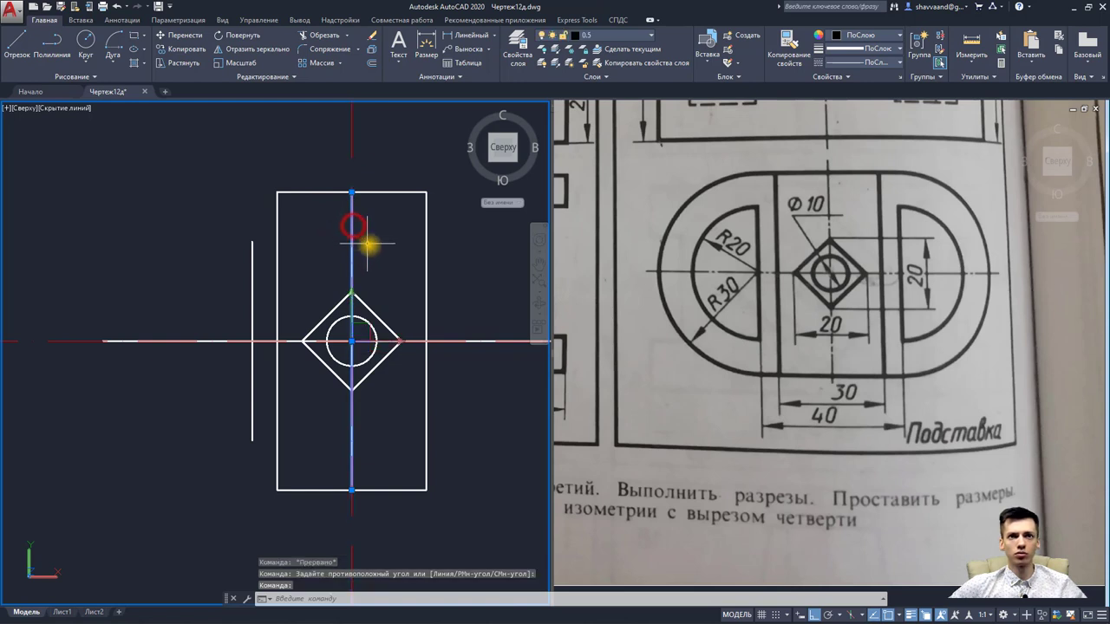
key(Delete)
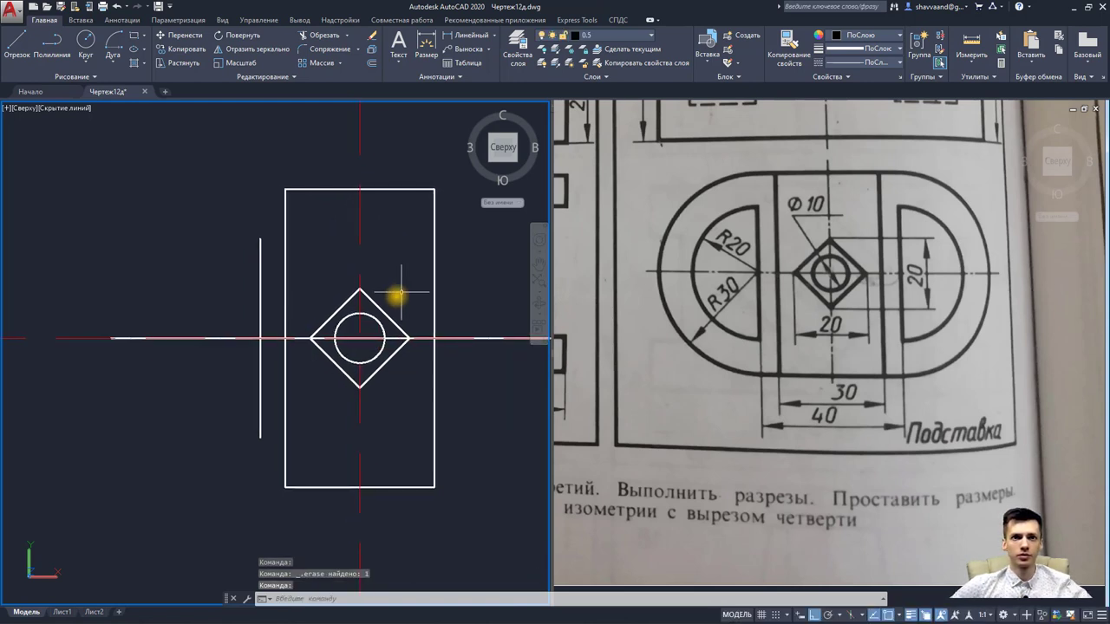
scroll(374, 299, down, 1)
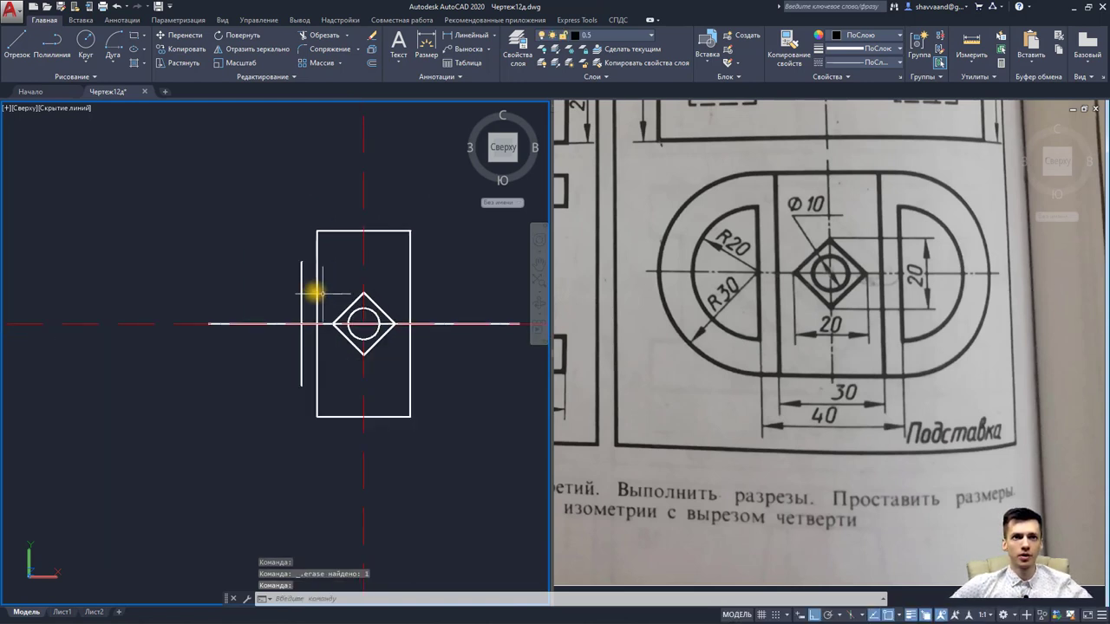
Step: Draw a radius-20 circle centred where the short vertical line meets the horizontal axis
click(86, 65)
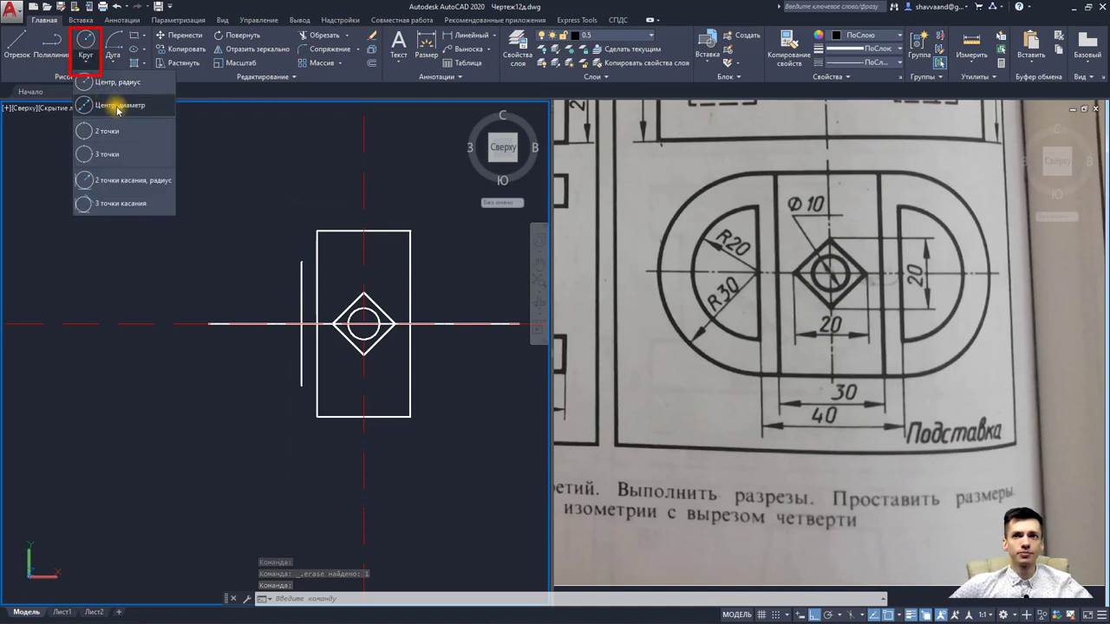
click(117, 86)
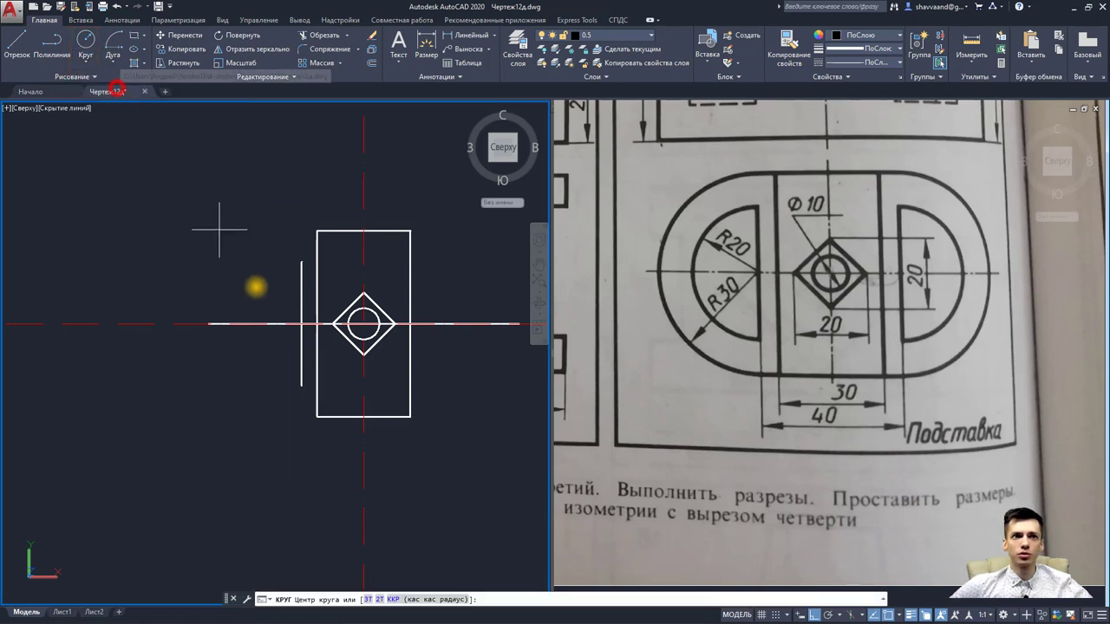
click(301, 325)
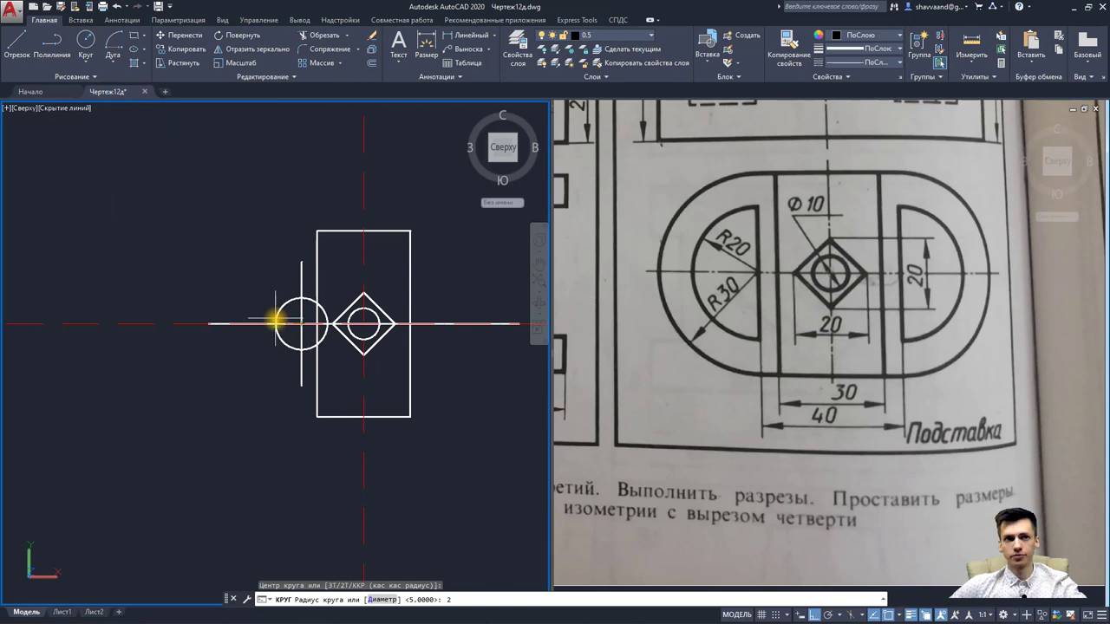
text(0)
key(Return)
scroll(265, 302, up, 1)
scroll(271, 298, up, 2)
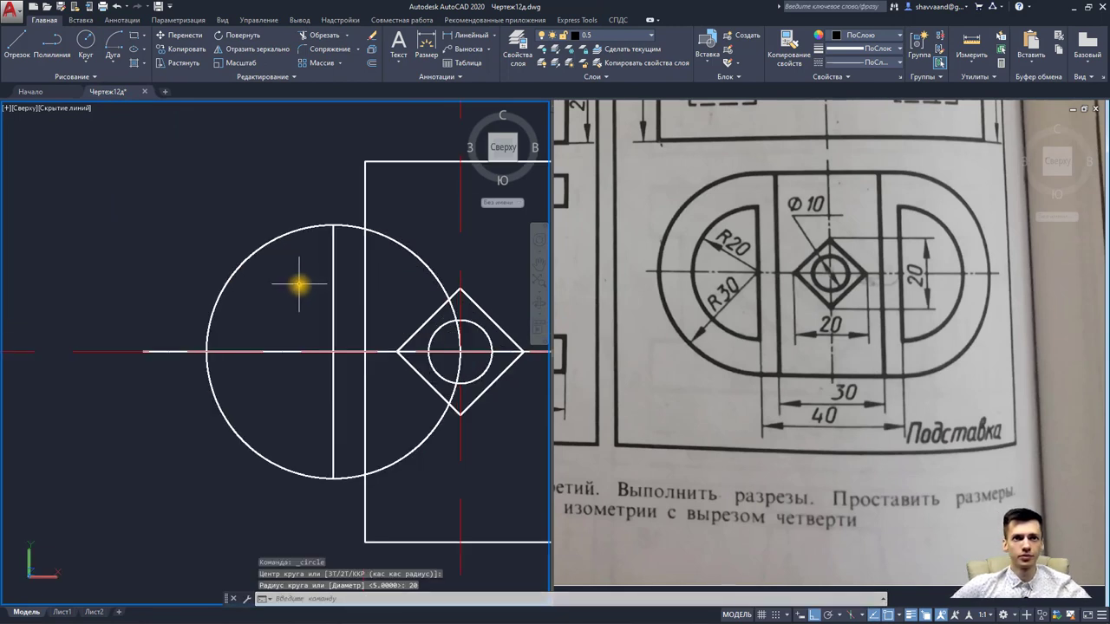
scroll(311, 307, up, 1)
scroll(342, 454, down, 1)
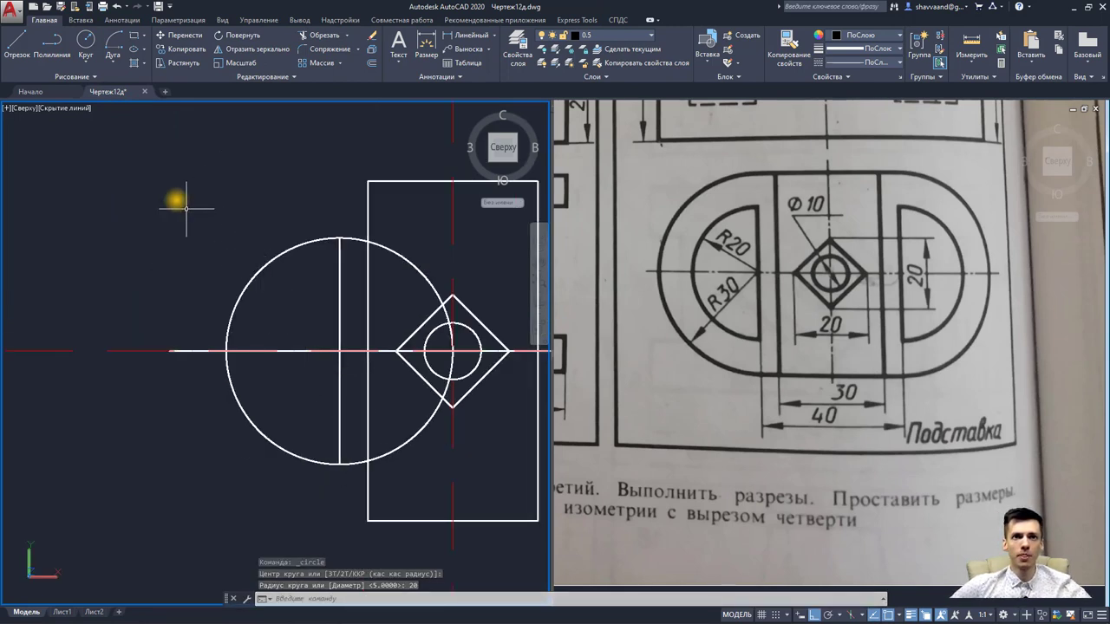
Step: Trim away the circle's upper and lower right arcs, leaving a left semicircle
click(163, 182)
click(473, 492)
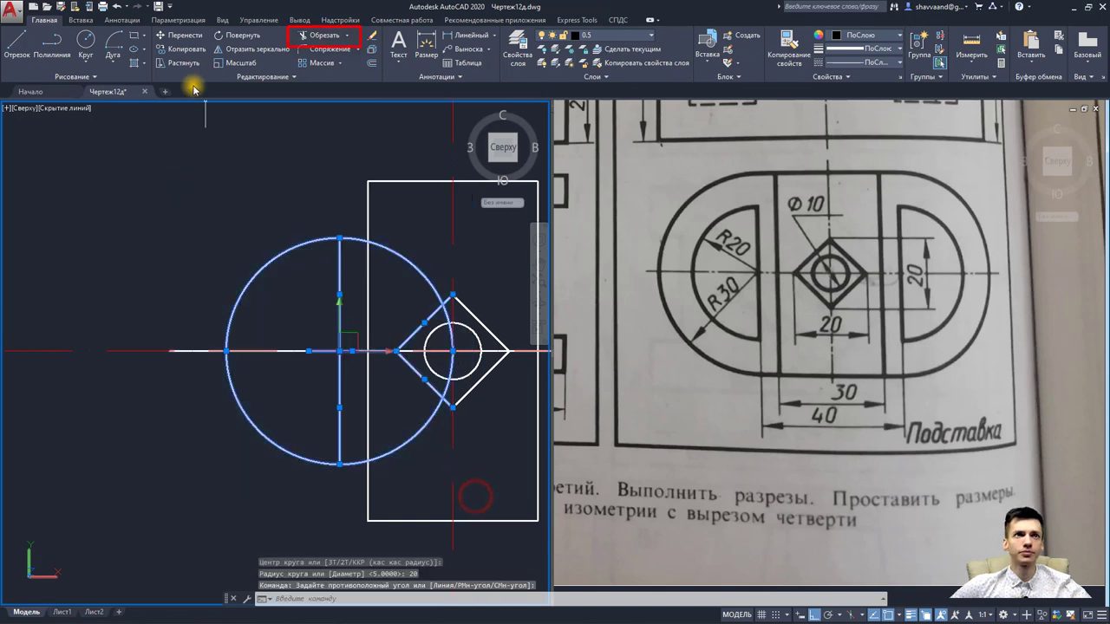
click(328, 39)
click(353, 239)
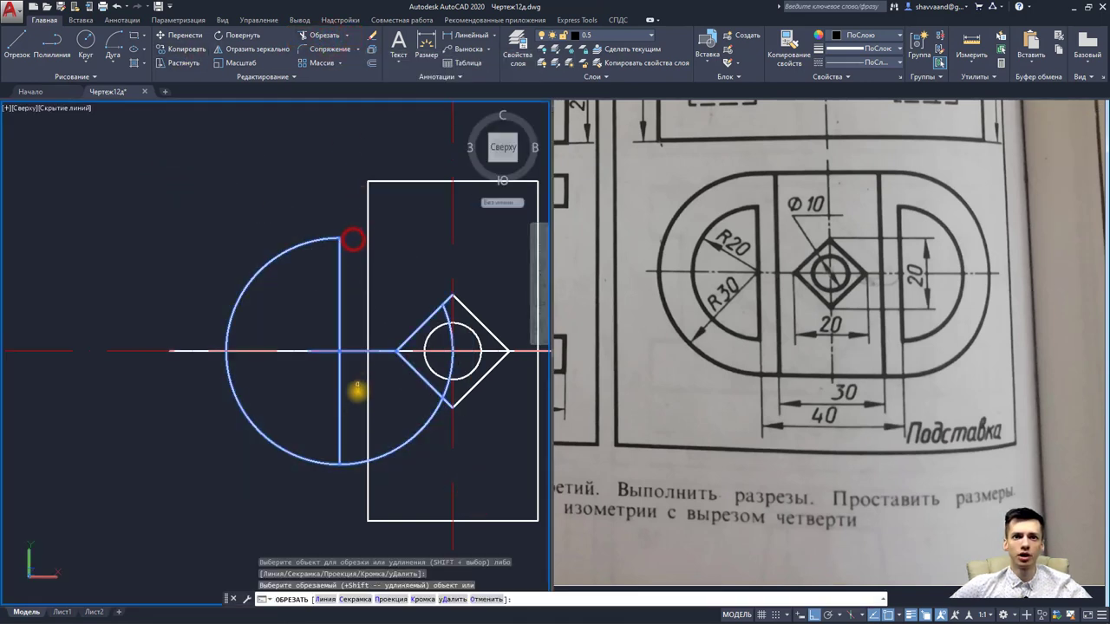
click(354, 462)
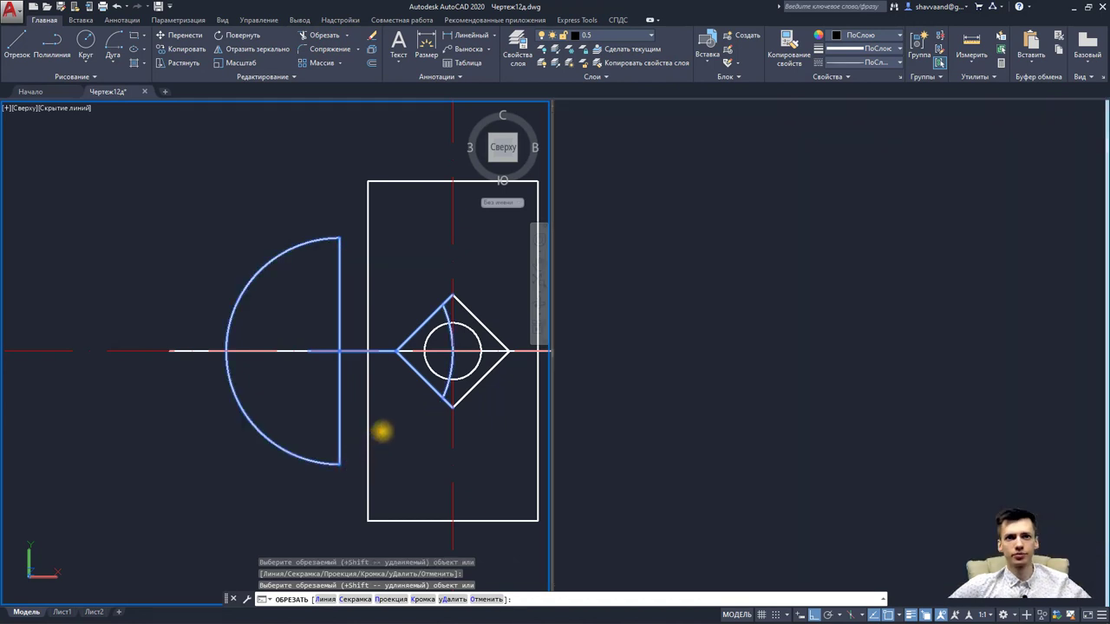
key(Escape)
key(Escape)
Step: Delete the leftover arc inside the diamond
click(446, 392)
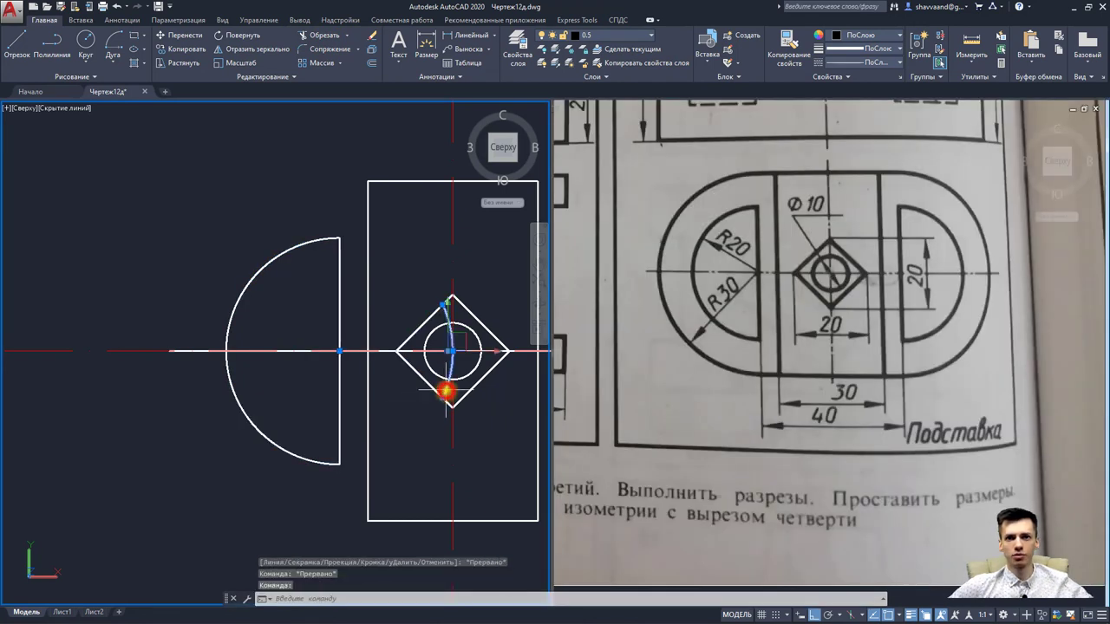
key(Delete)
middle_drag(372, 377, 376, 379)
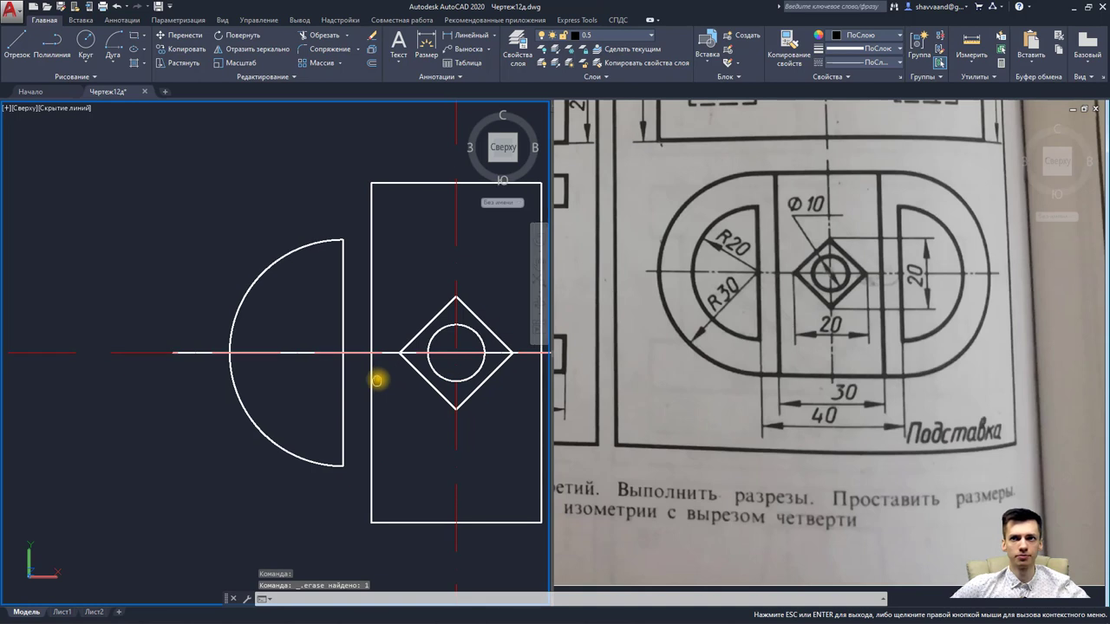
scroll(346, 382, down, 2)
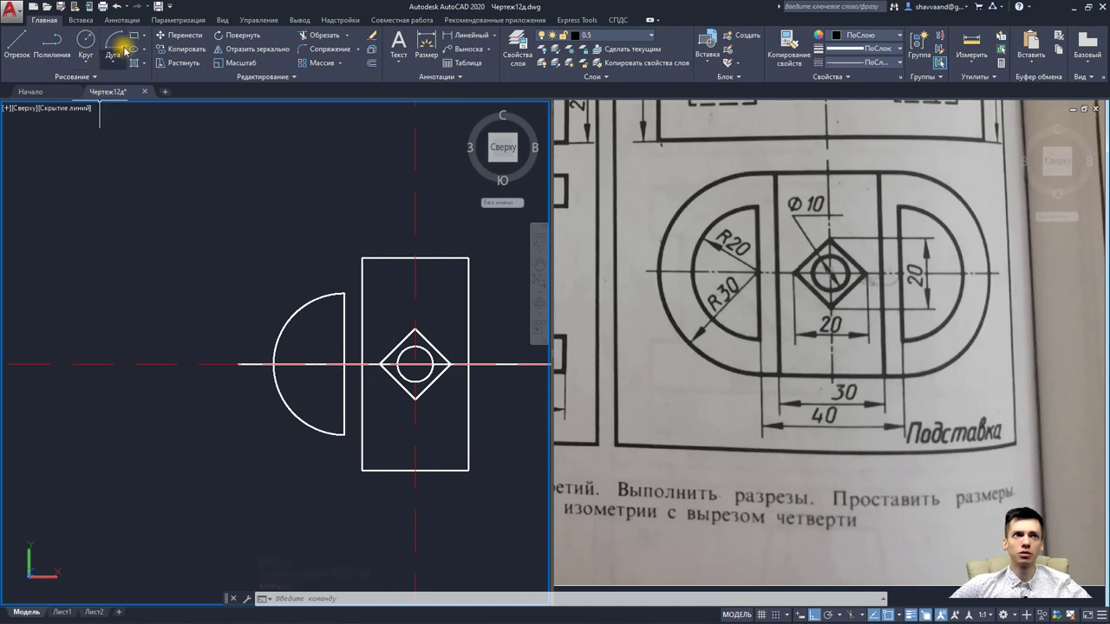
Step: Draw a radius-30 circle centred on the semicircle's axis point
click(88, 41)
click(345, 364)
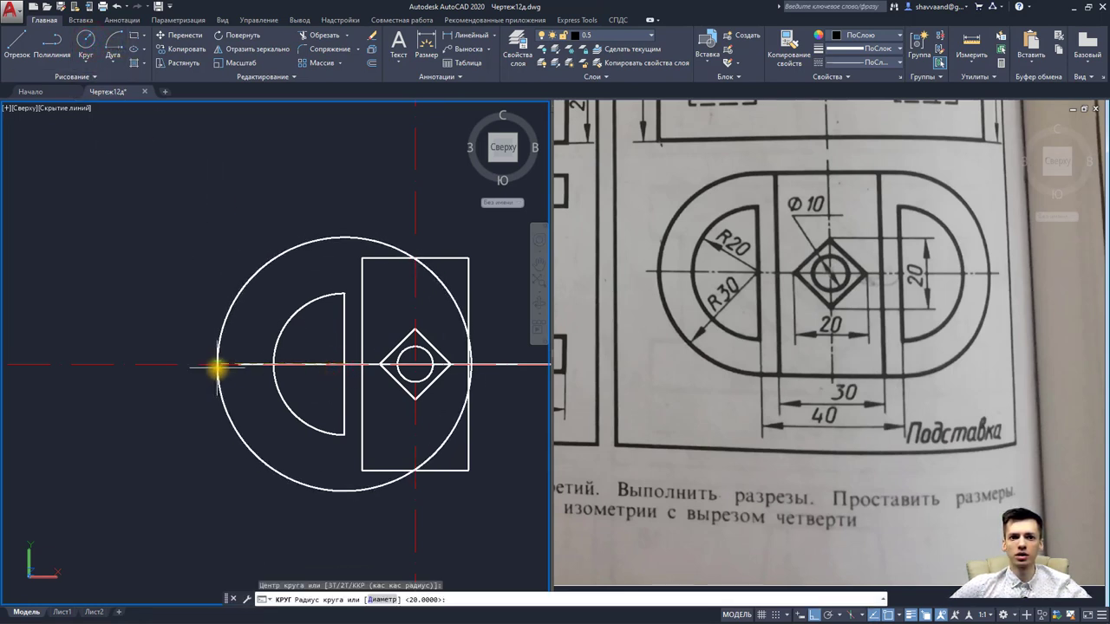
text(30)
key(Return)
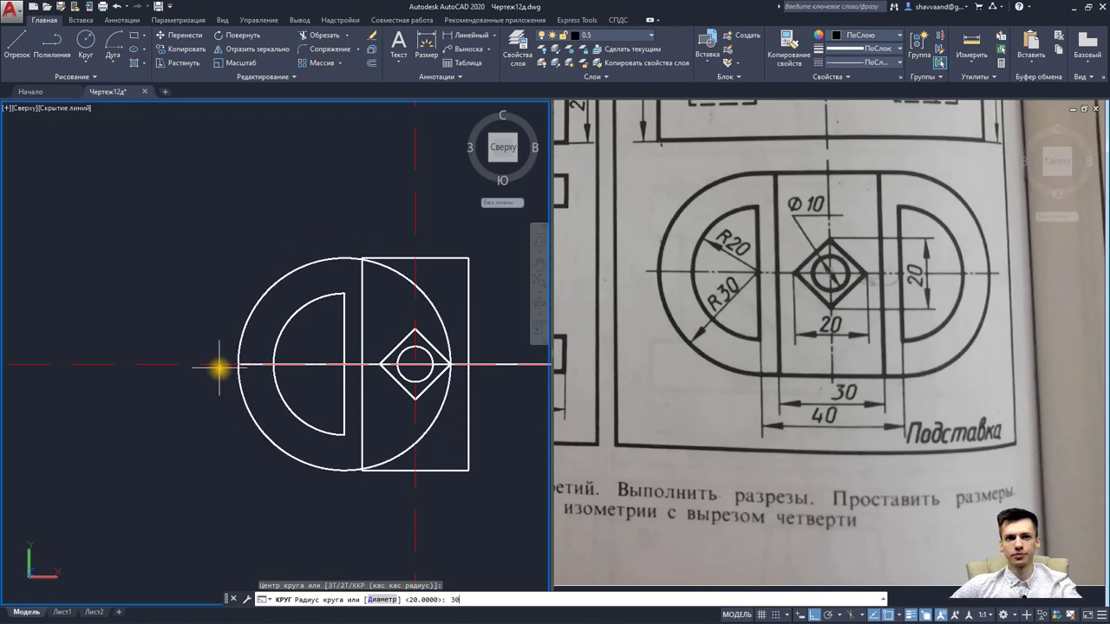
scroll(221, 367, up, 5)
scroll(232, 373, up, 5)
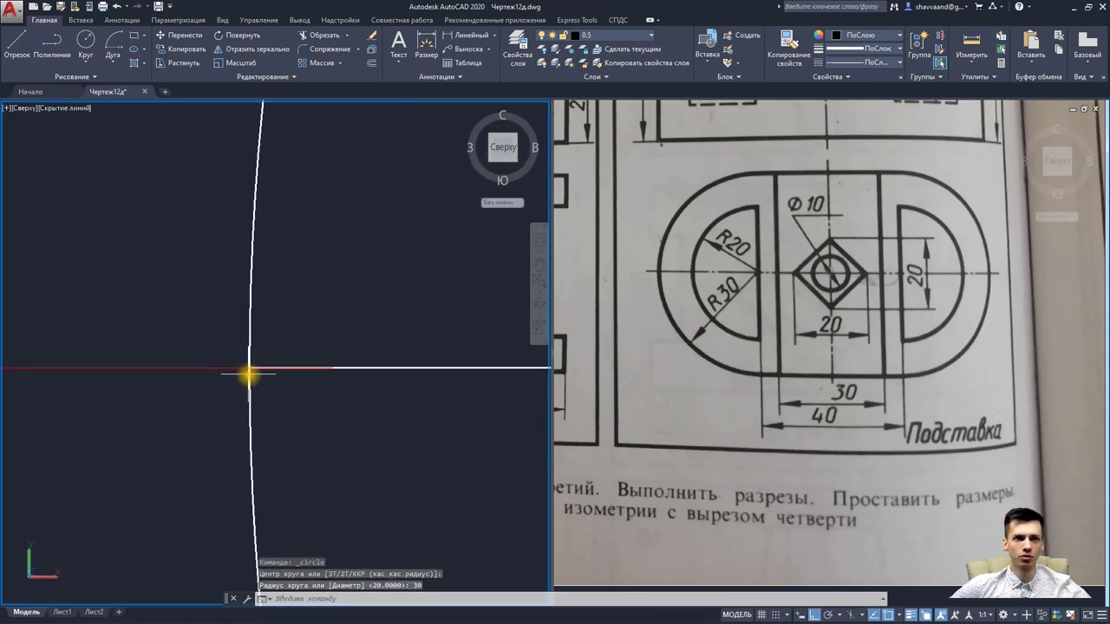
scroll(259, 371, down, 8)
scroll(258, 371, down, 2)
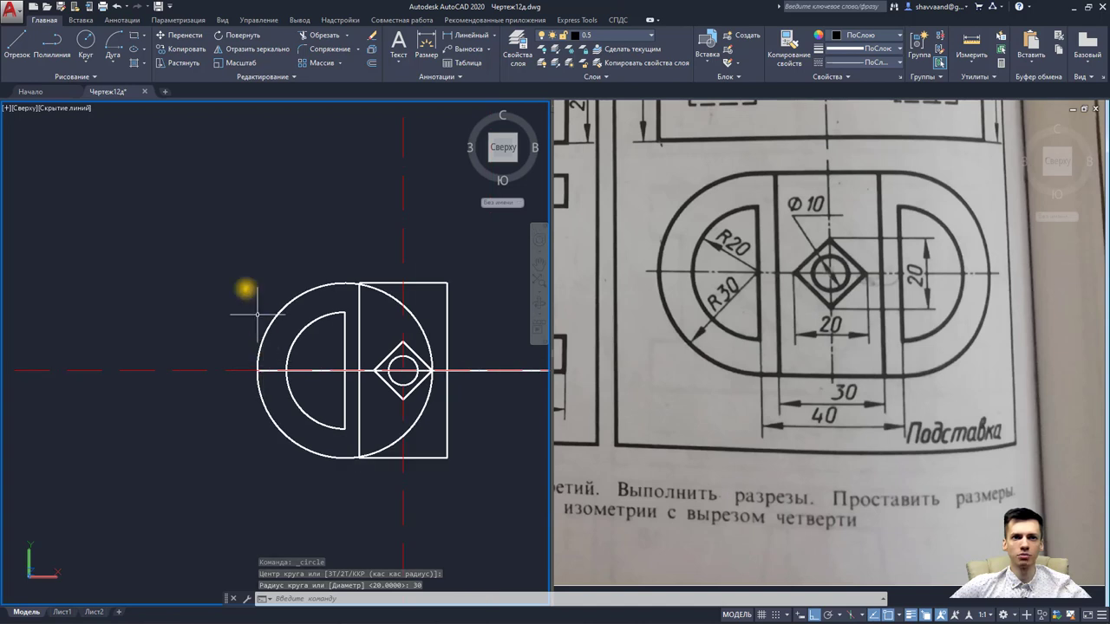
Step: Trim the R30 circle's upper and lower arcs lying inside the rectangle
click(213, 228)
click(463, 494)
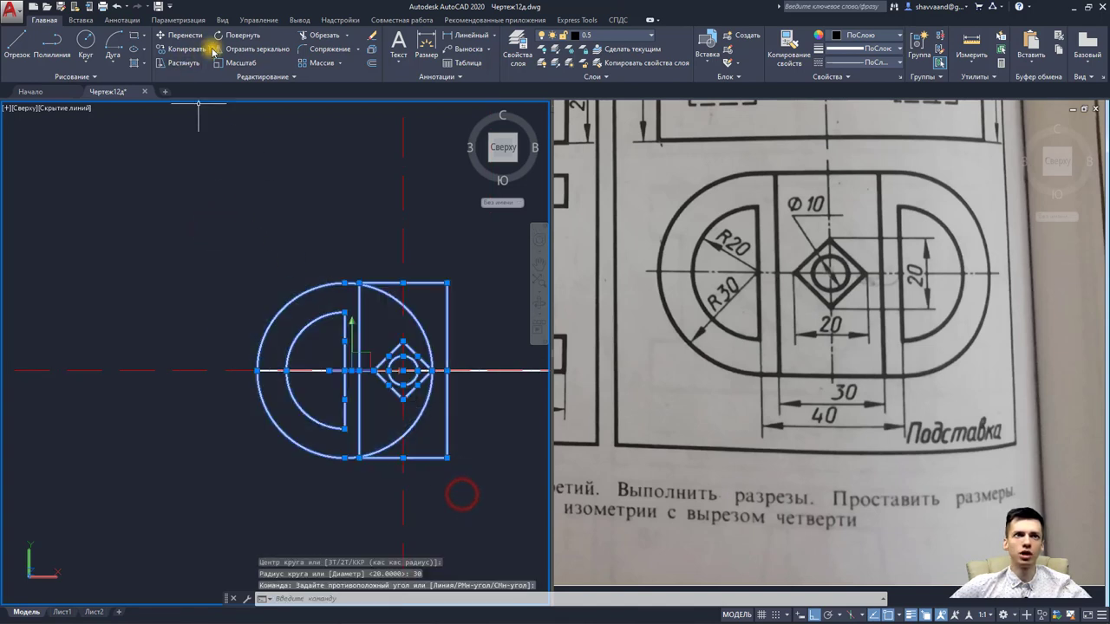
click(317, 36)
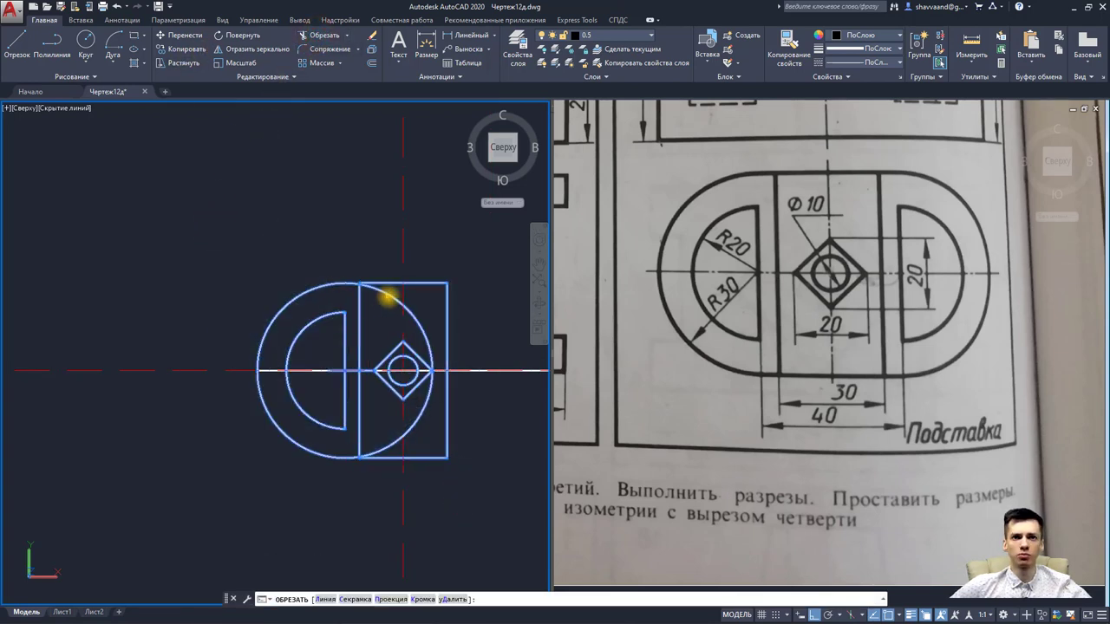
click(388, 297)
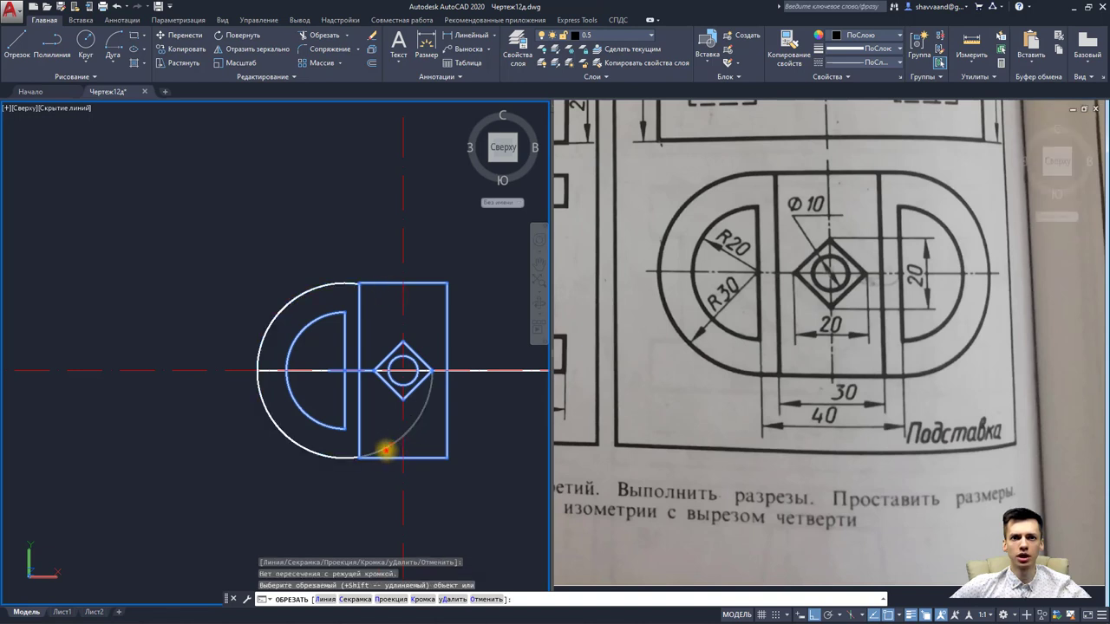
click(387, 449)
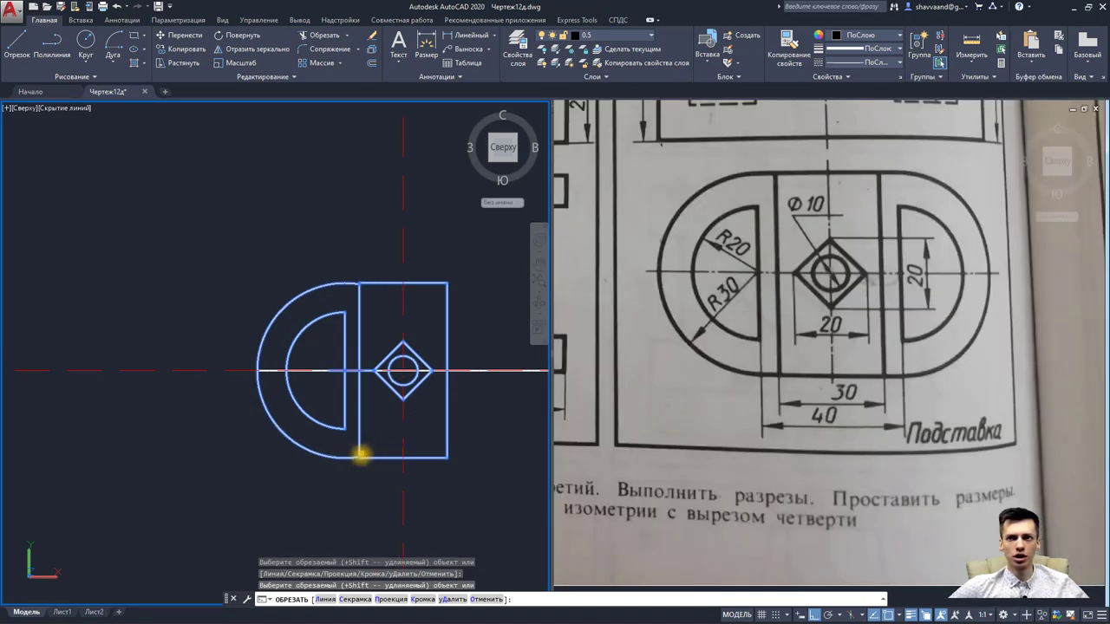
scroll(338, 463, up, 2)
scroll(342, 462, up, 2)
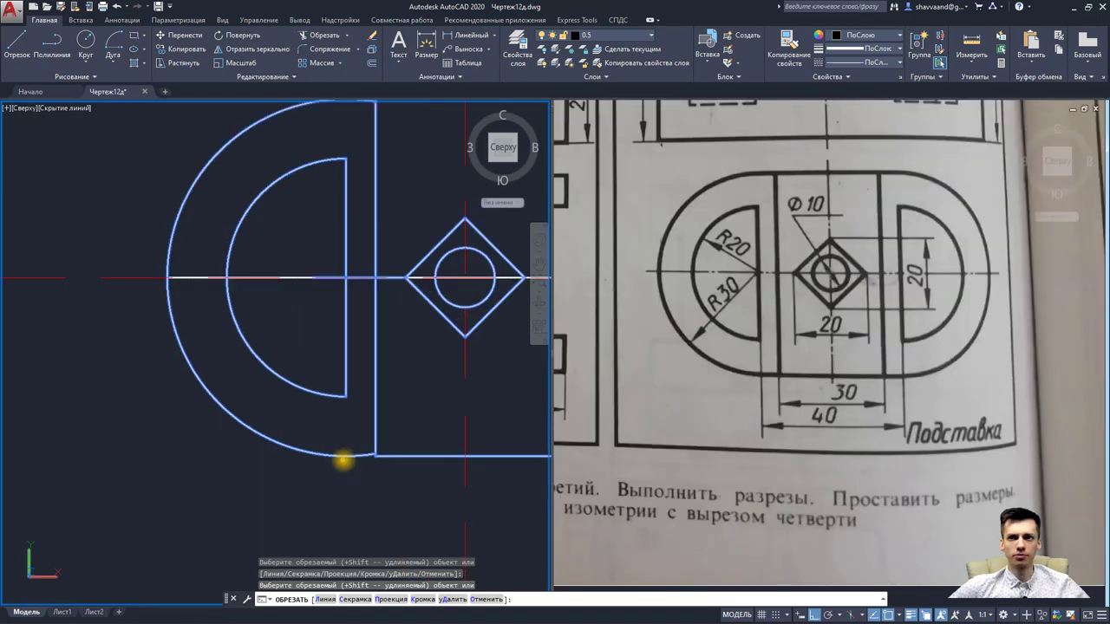
key(Escape)
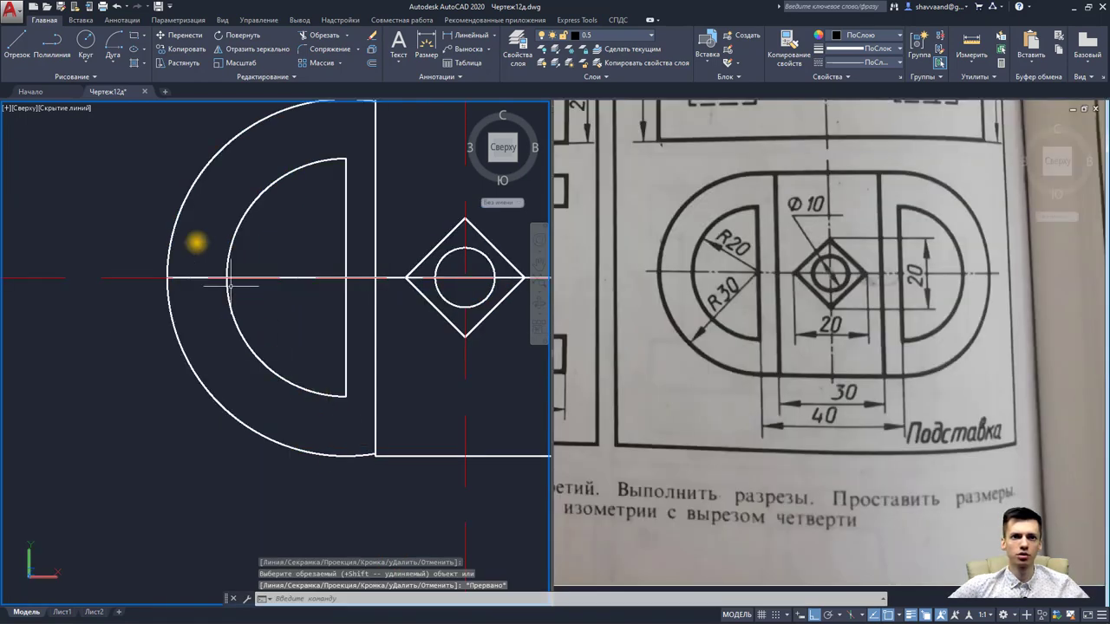
Step: Draw vertical helper lines from the inner semicircle's ends out past the outer arc
click(346, 396)
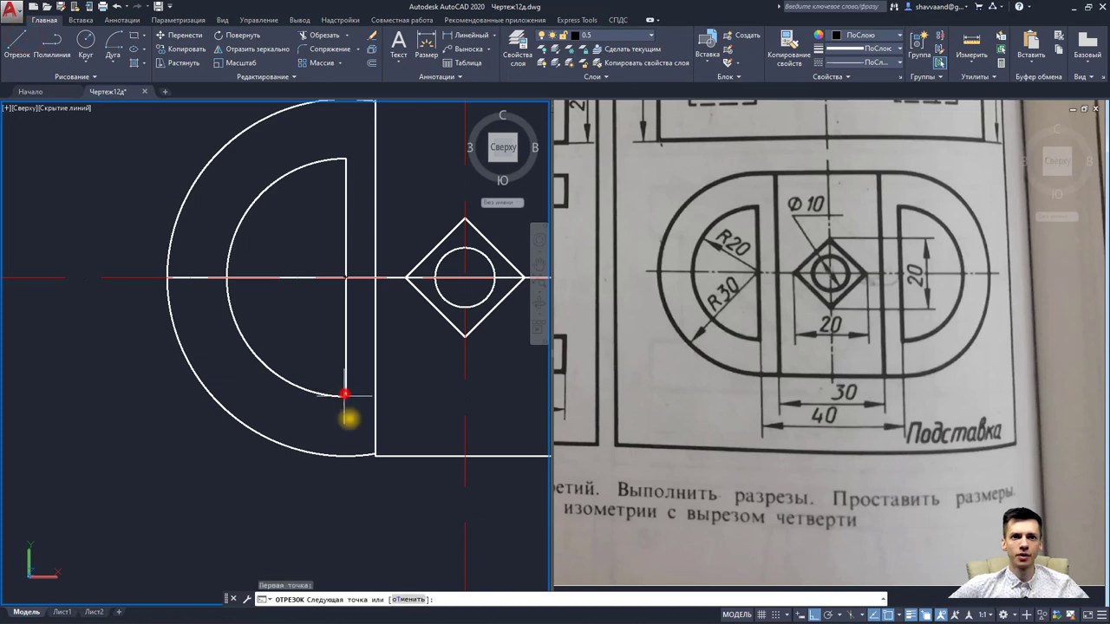
click(350, 512)
middle_drag(338, 321, 330, 436)
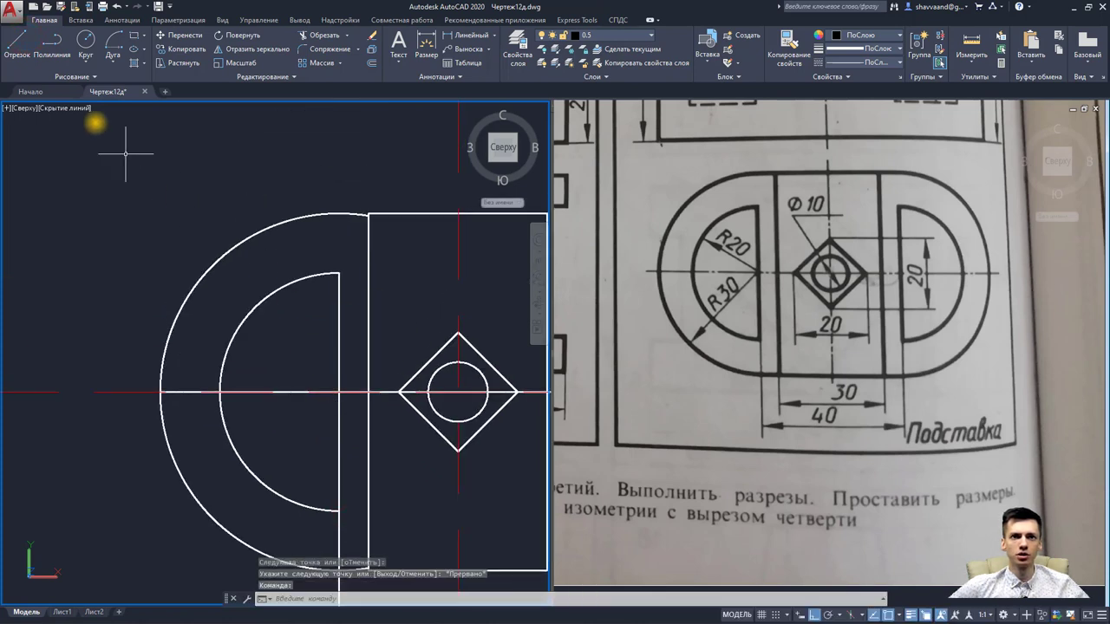
click(12, 62)
click(338, 276)
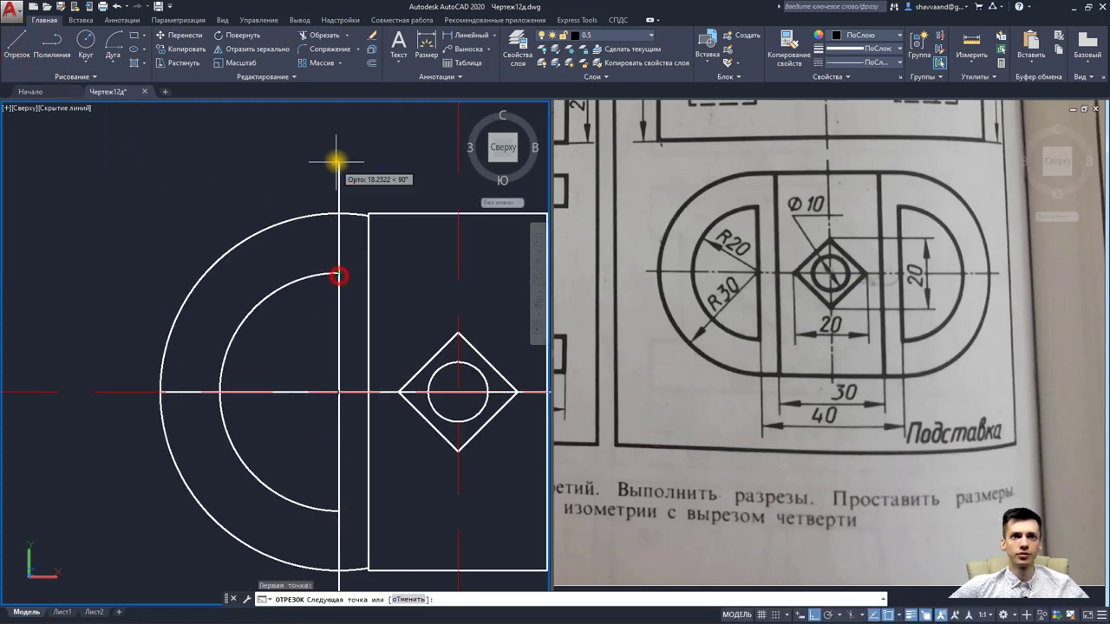
click(337, 162)
key(Escape)
Step: Trim the short top and bottom segments left of the rectangle near the arc ends
click(421, 248)
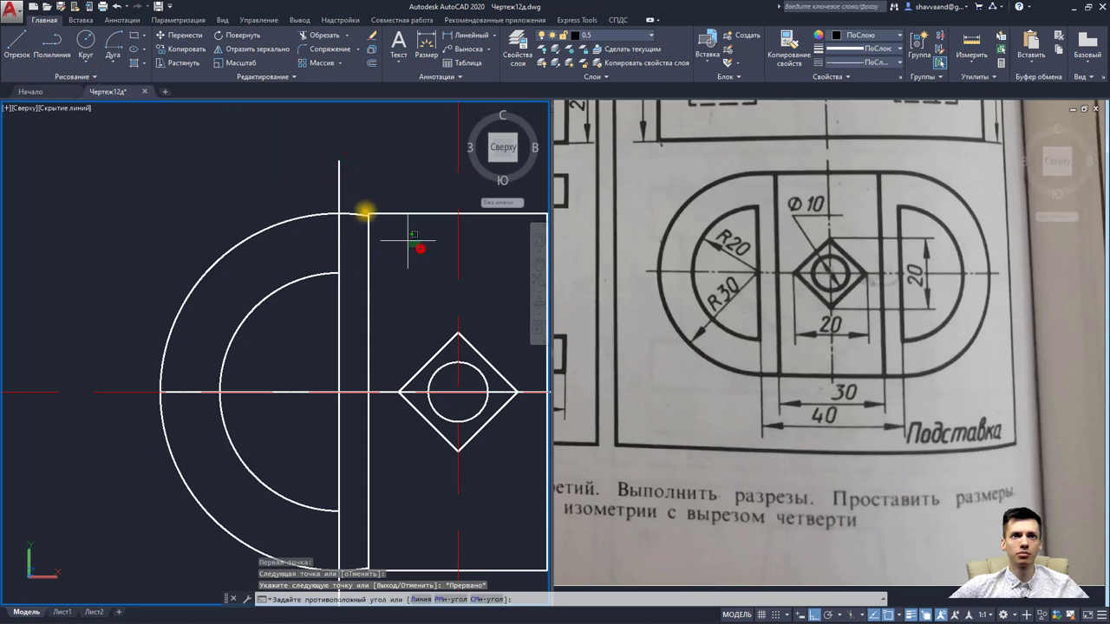
click(248, 151)
click(306, 36)
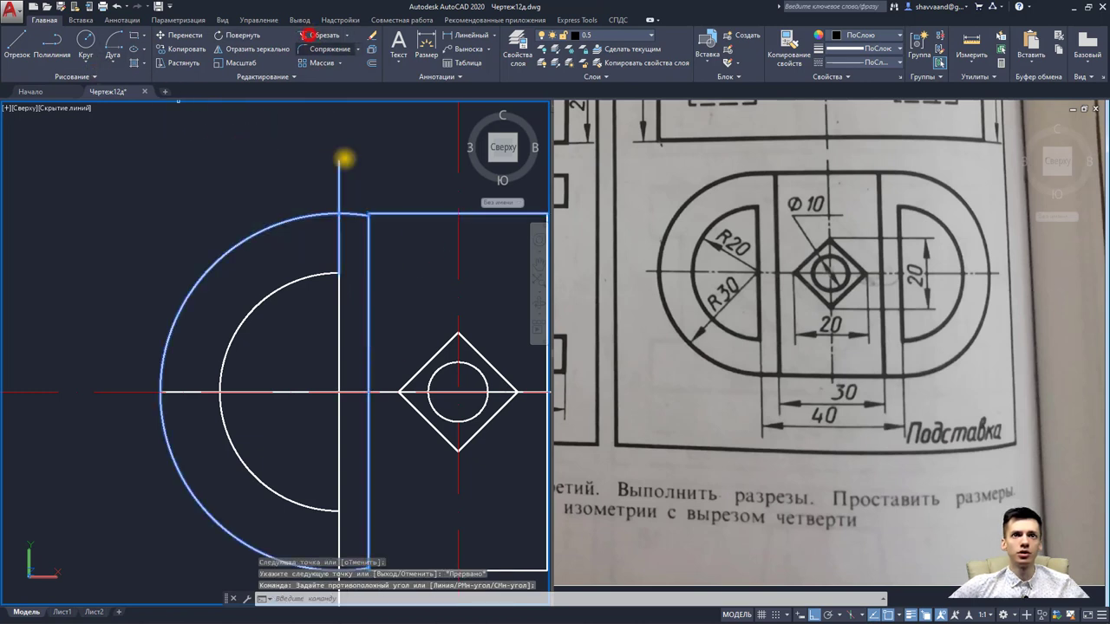
click(350, 215)
middle_drag(369, 452, 354, 268)
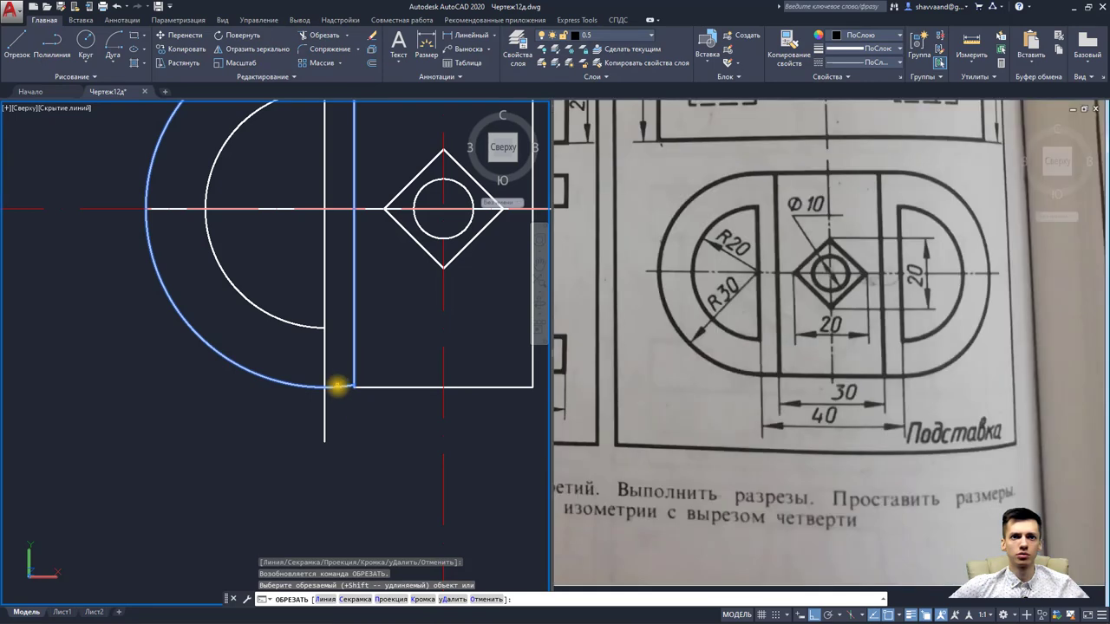
click(338, 387)
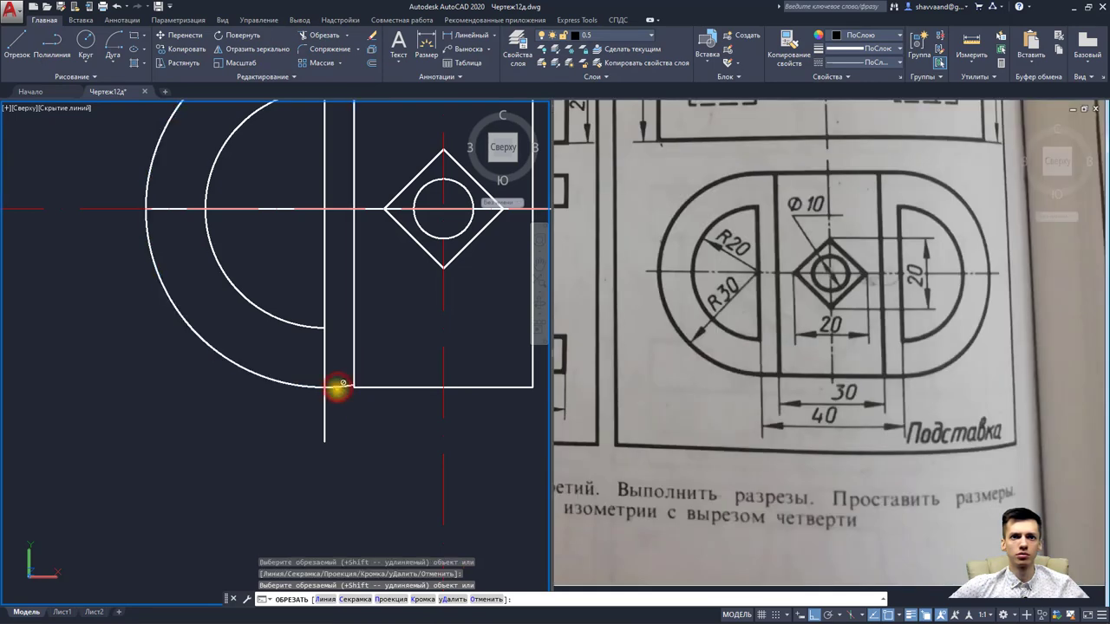
click(343, 383)
click(335, 387)
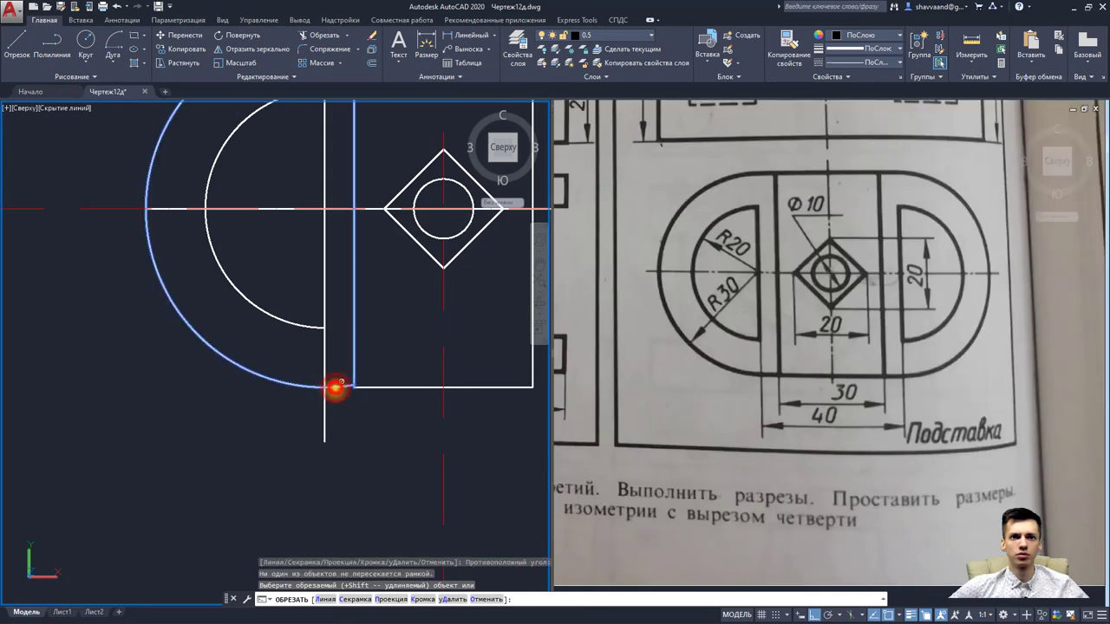
key(Escape)
click(380, 422)
click(287, 331)
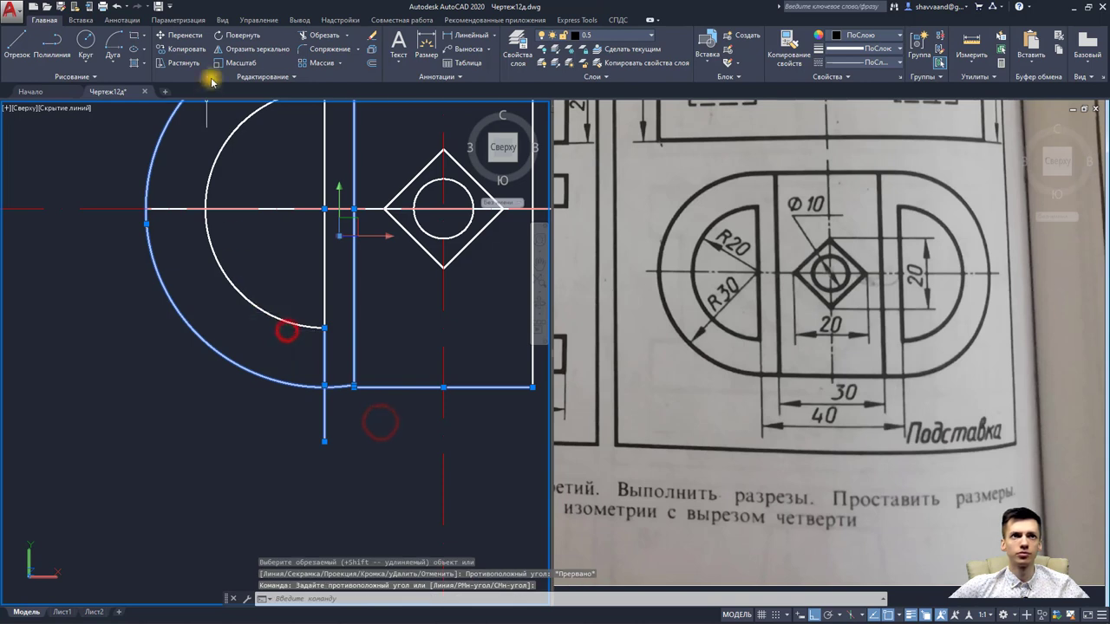
click(305, 35)
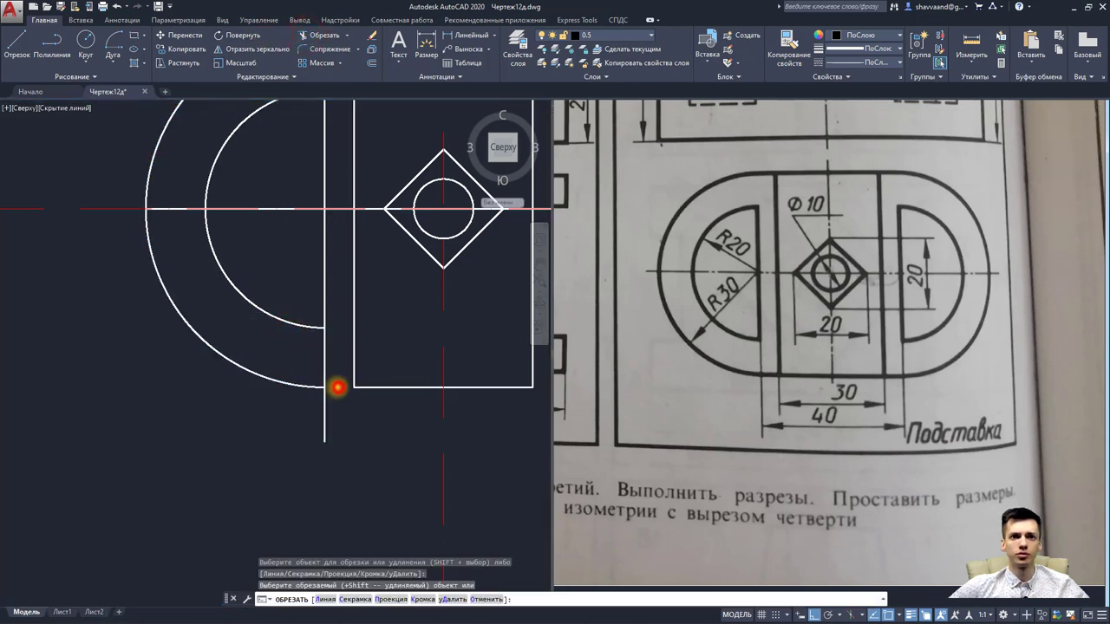
Step: Draw a horizontal line from the arc's lower end to the intersection on the right
click(17, 43)
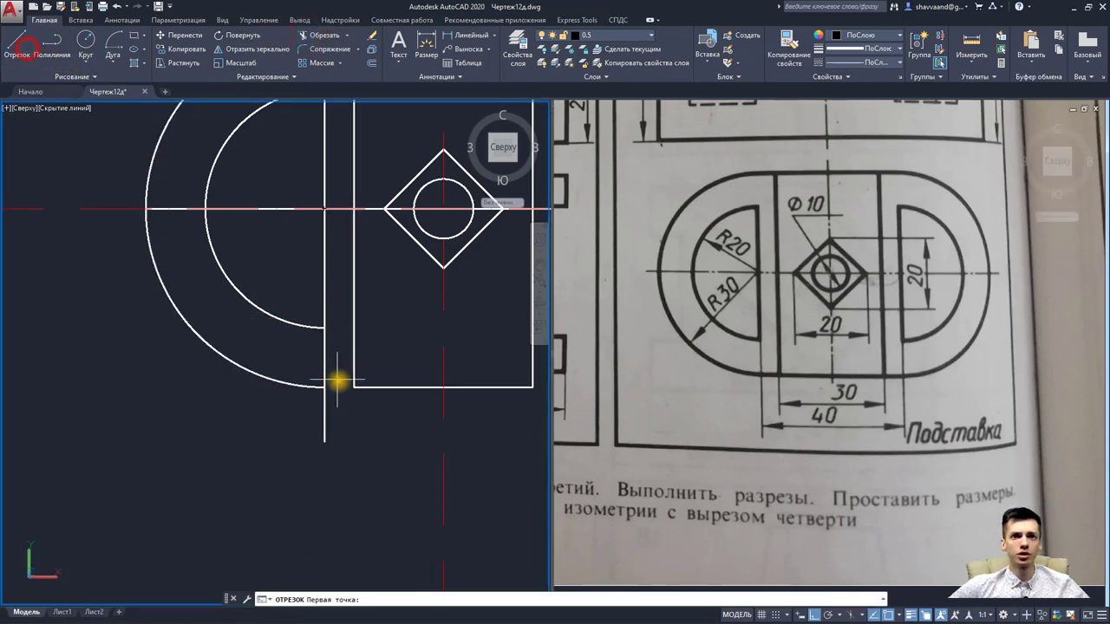
click(347, 388)
scroll(235, 389, up, 4)
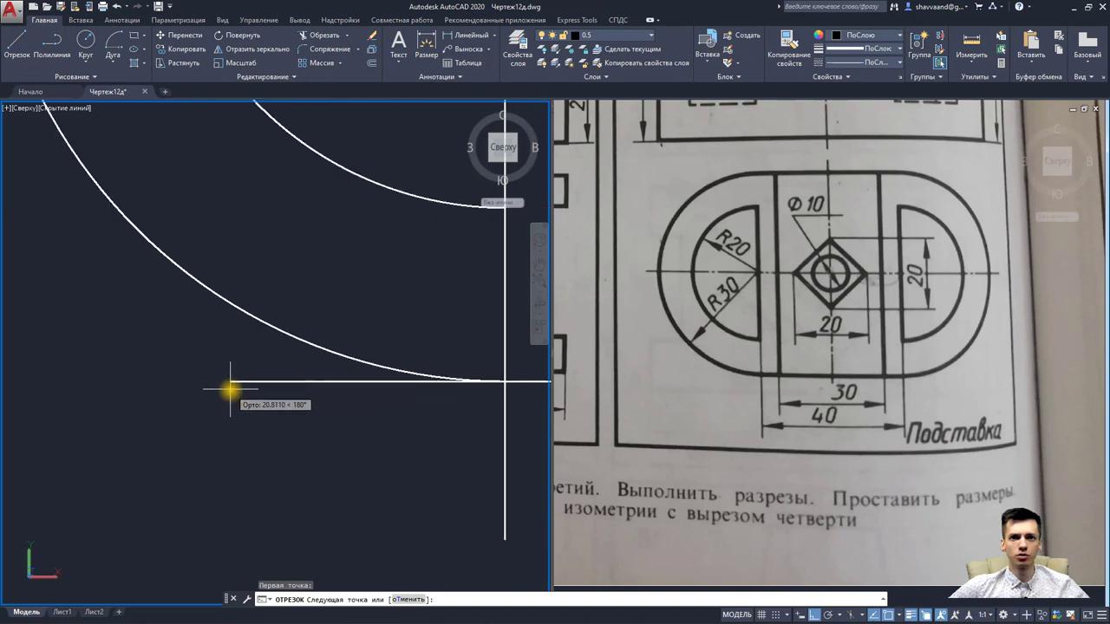
click(504, 383)
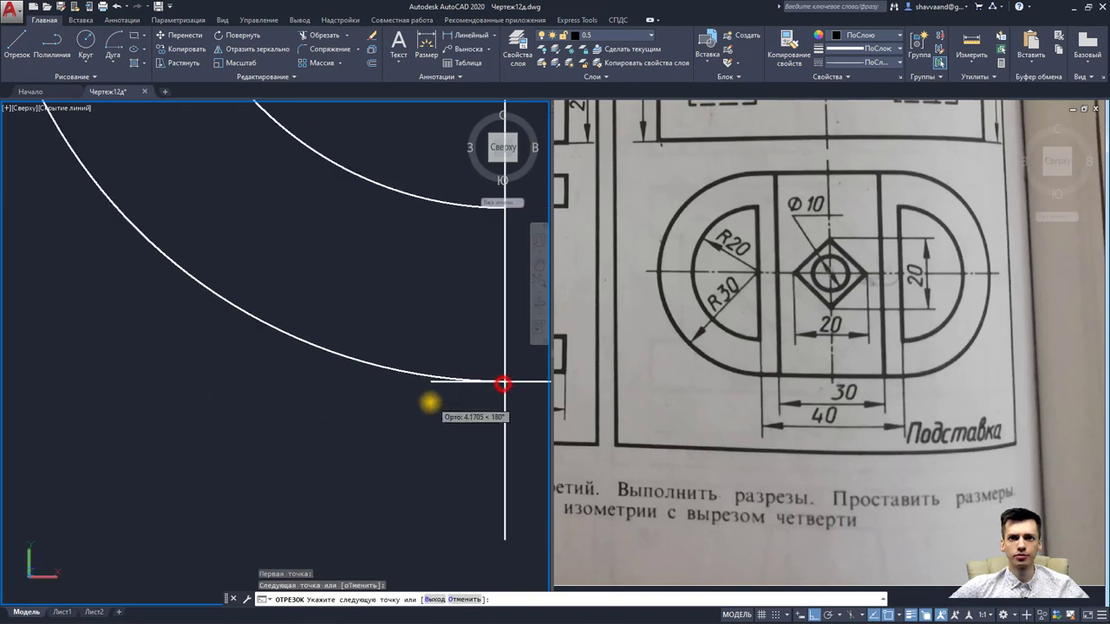
key(Escape)
scroll(437, 327, down, 3)
middle_drag(438, 328, 330, 417)
scroll(344, 260, up, 2)
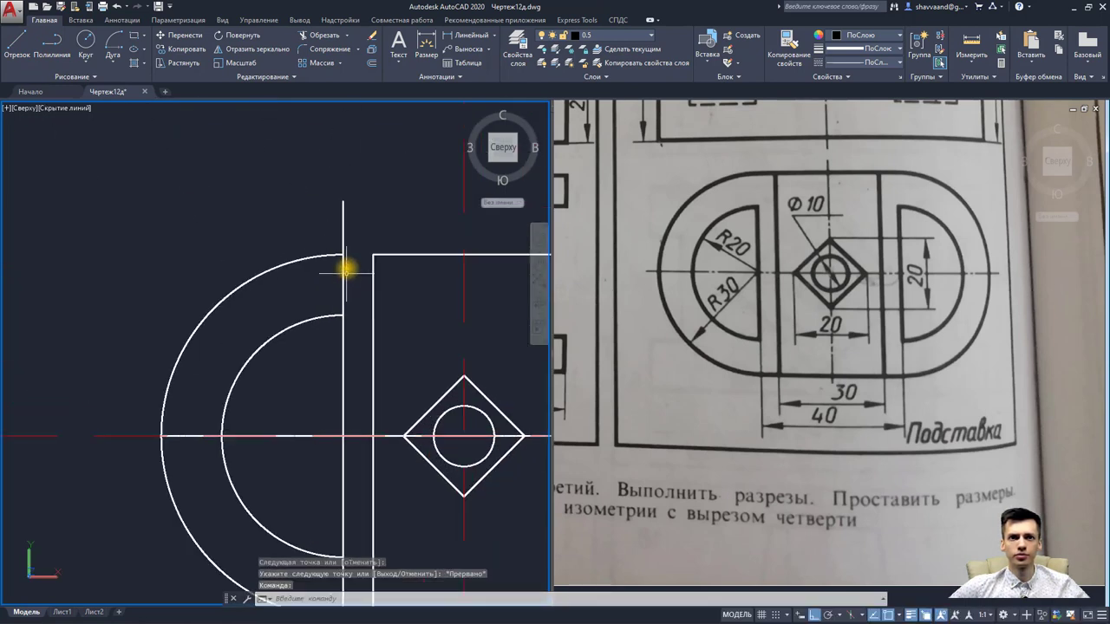
Step: Connect the rectangle's top-left corner to the arc's top and delete the leftover vertical segment
click(25, 45)
click(373, 255)
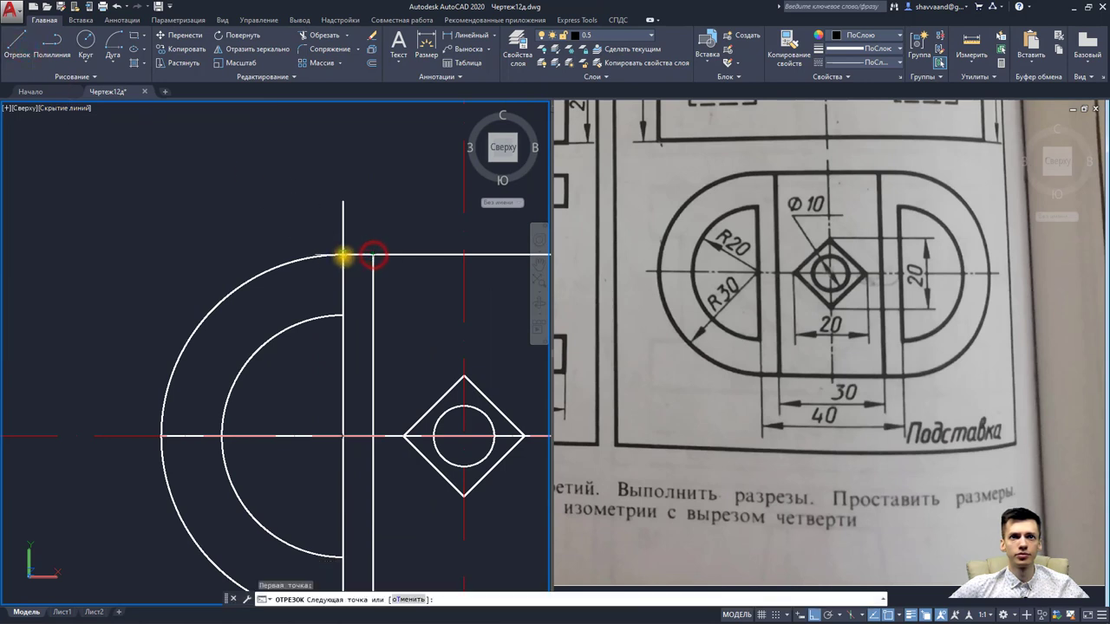
click(343, 255)
key(Escape)
click(343, 224)
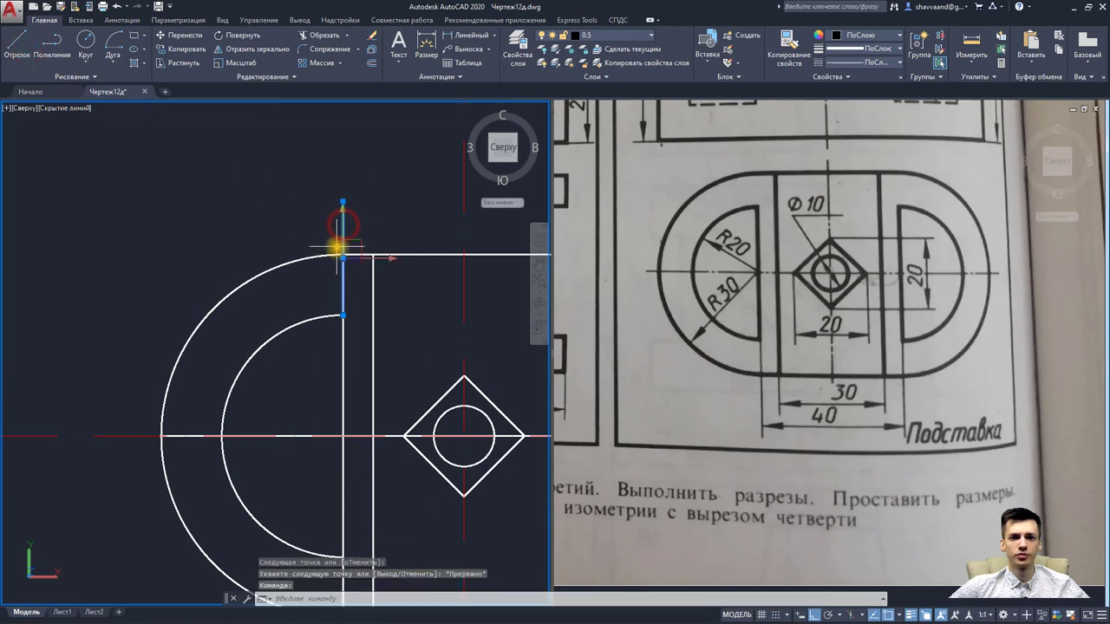
key(Delete)
middle_drag(354, 344, 347, 251)
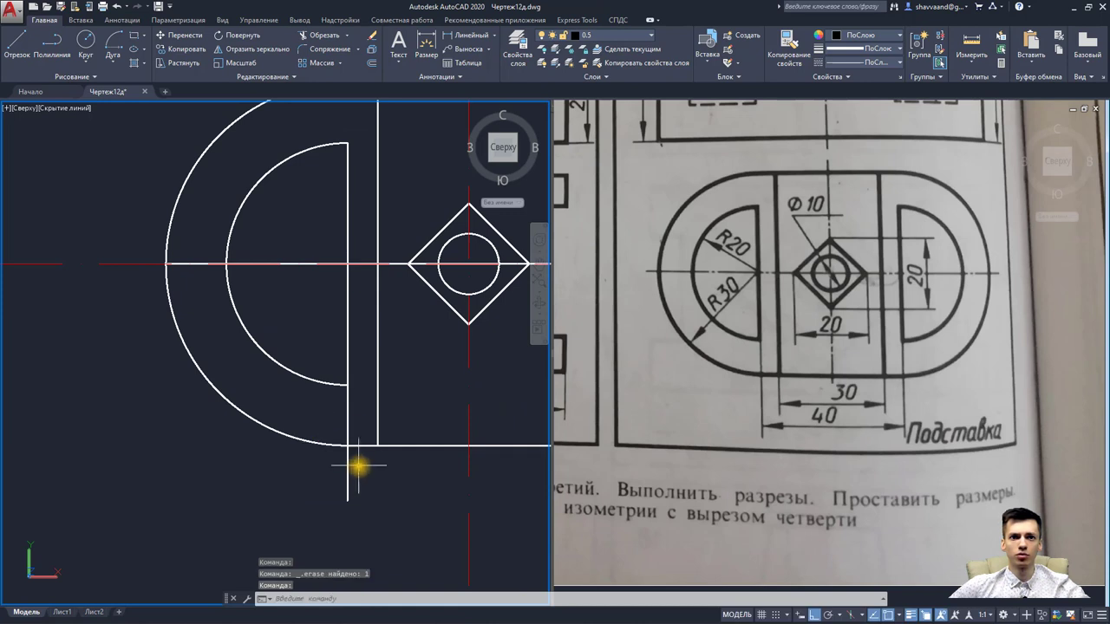
middle_drag(381, 470, 251, 483)
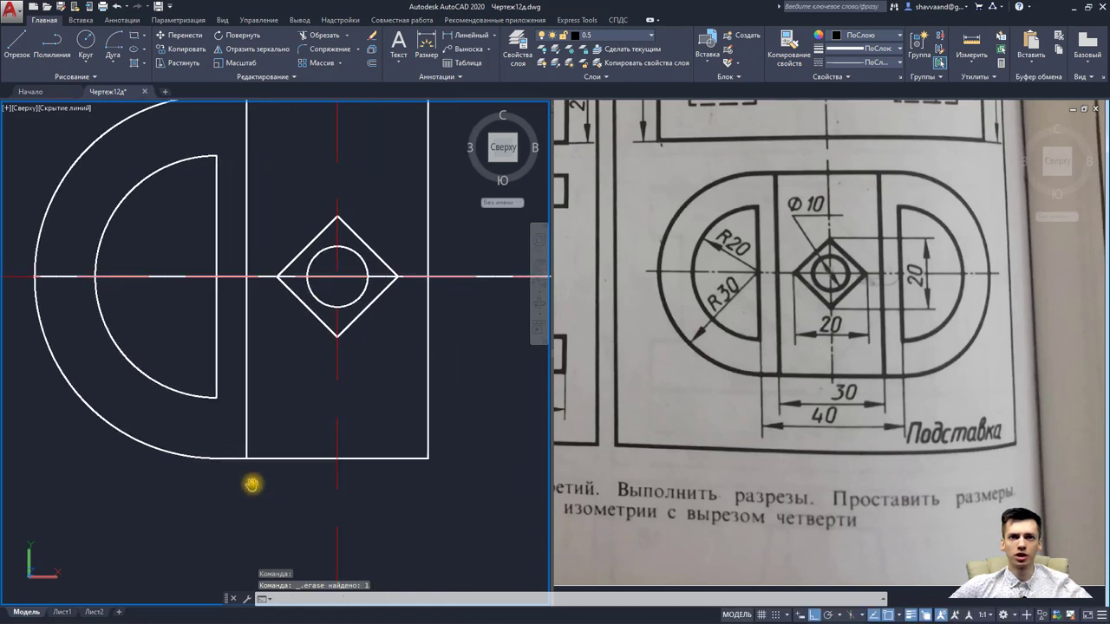
scroll(258, 483, down, 2)
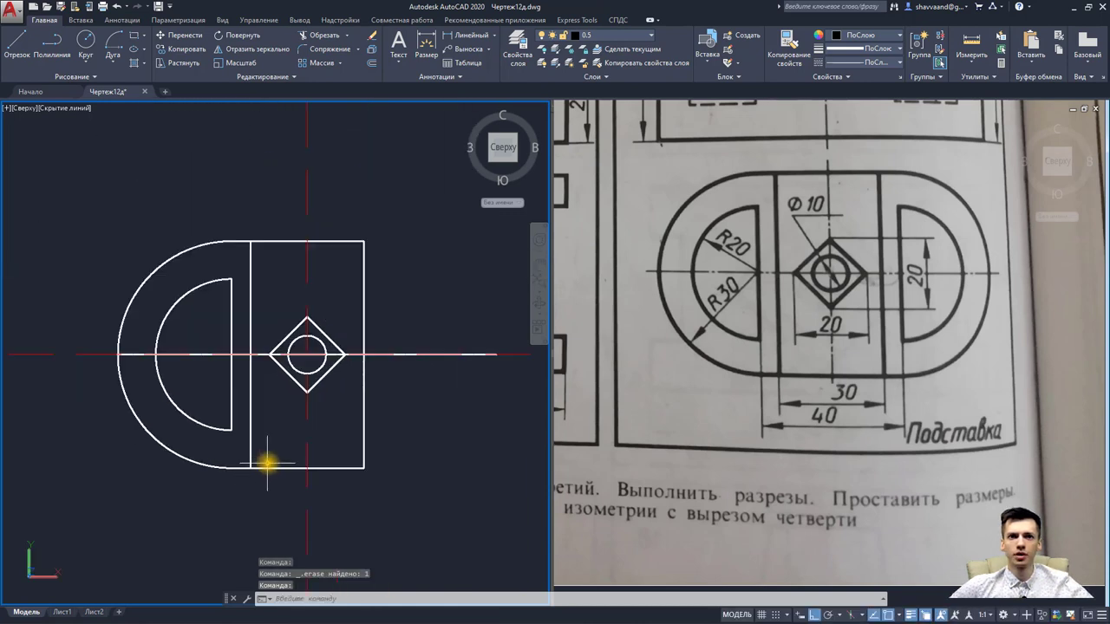
Step: Erase the stray horizontal line segment left of the diamond
click(71, 201)
click(271, 535)
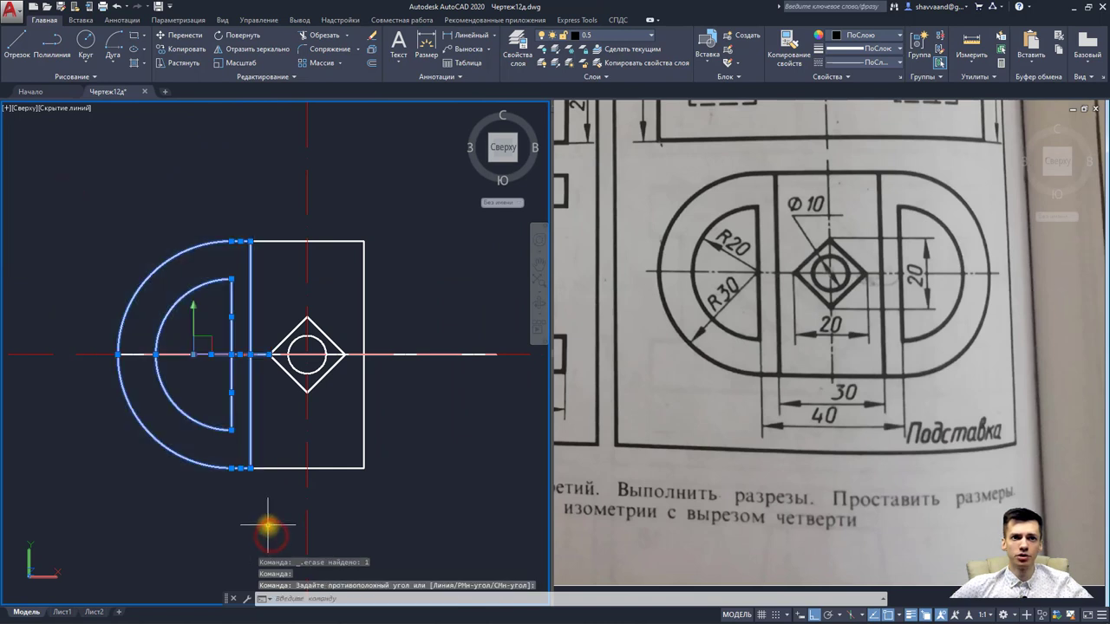
scroll(259, 358, up, 5)
key(Escape)
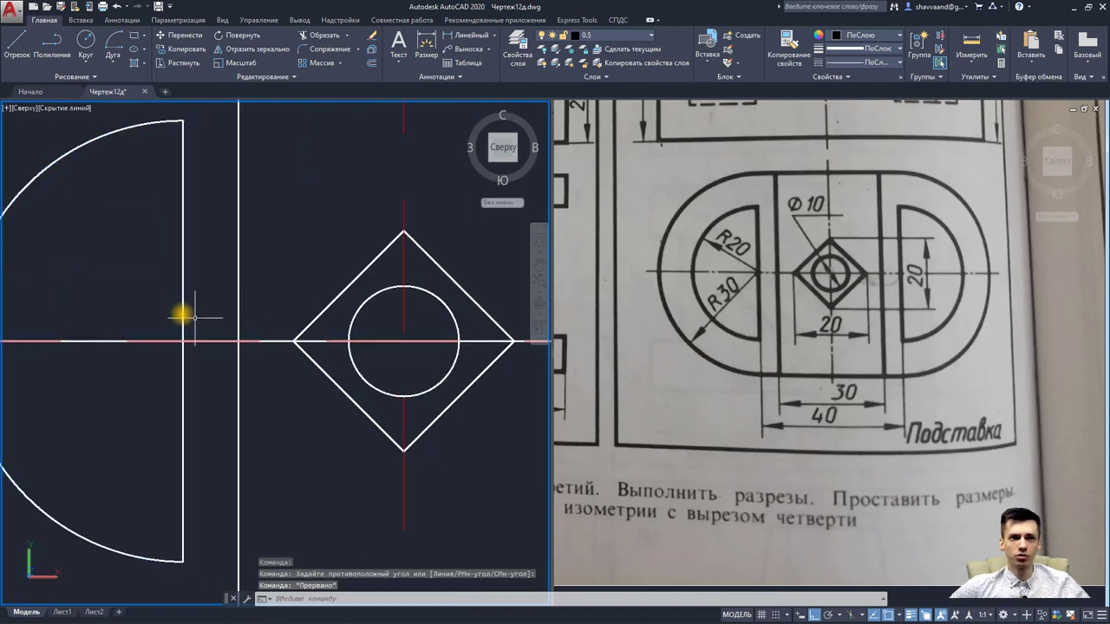
click(73, 280)
click(315, 395)
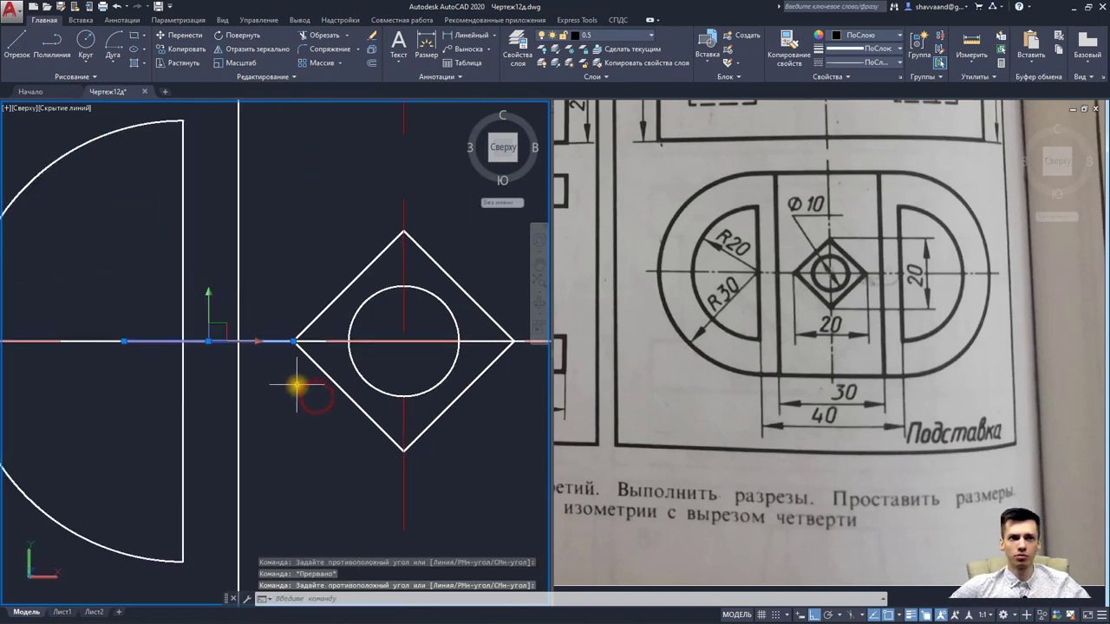
key(Delete)
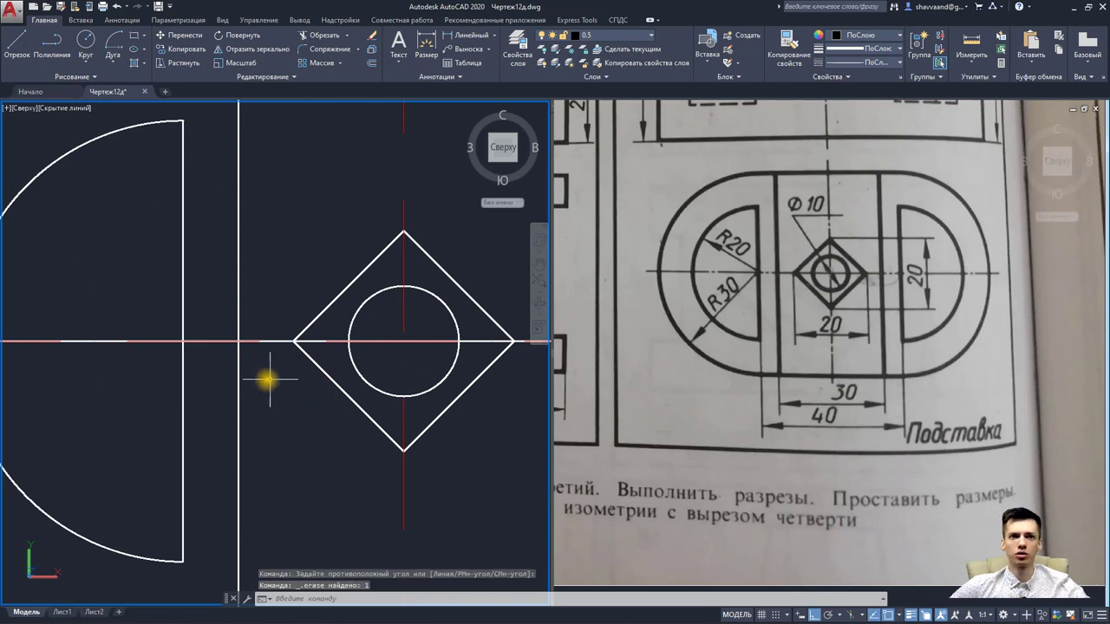
scroll(266, 378, down, 6)
Step: Mirror the left arcs and vertical lines about the vertical centreline, keeping the originals
click(93, 226)
click(285, 500)
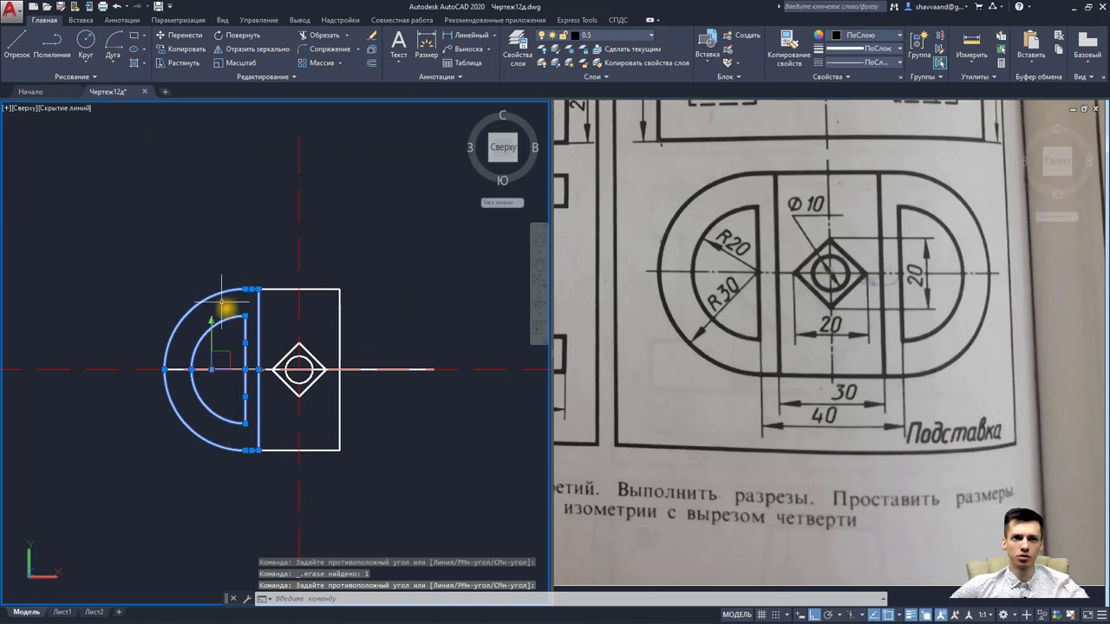
click(247, 50)
click(299, 236)
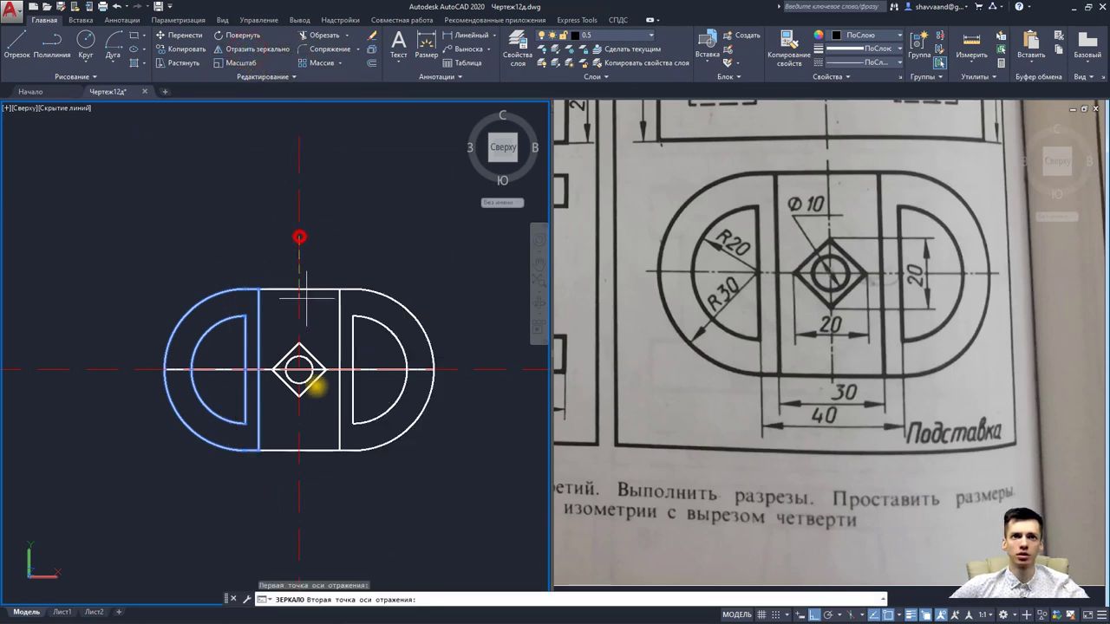
click(287, 527)
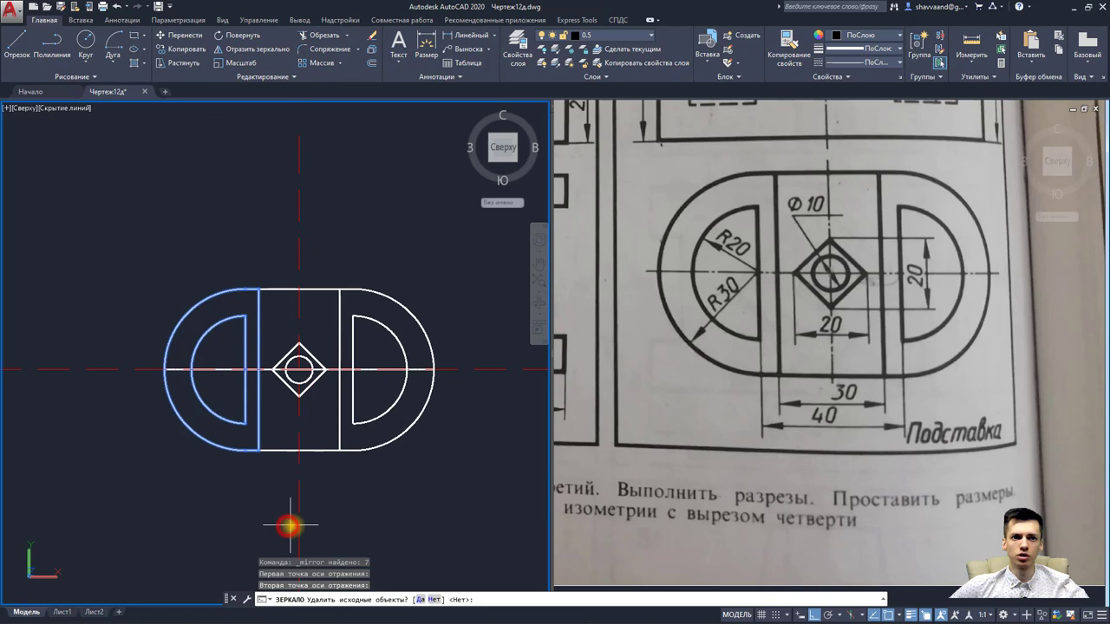
click(432, 600)
middle_drag(426, 478, 447, 491)
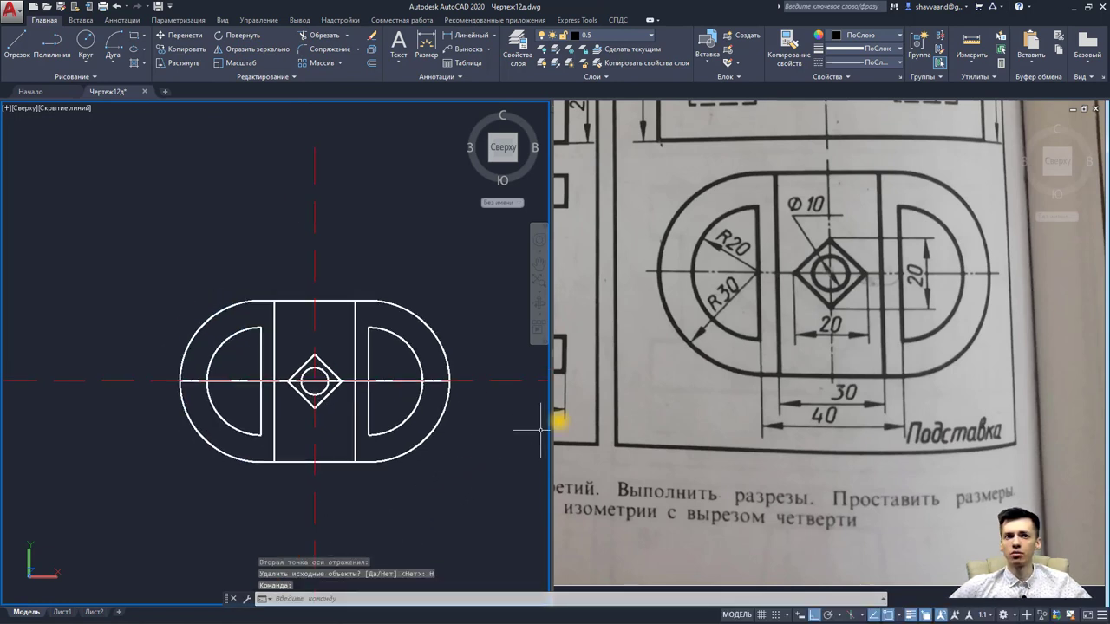
scroll(240, 384, up, 2)
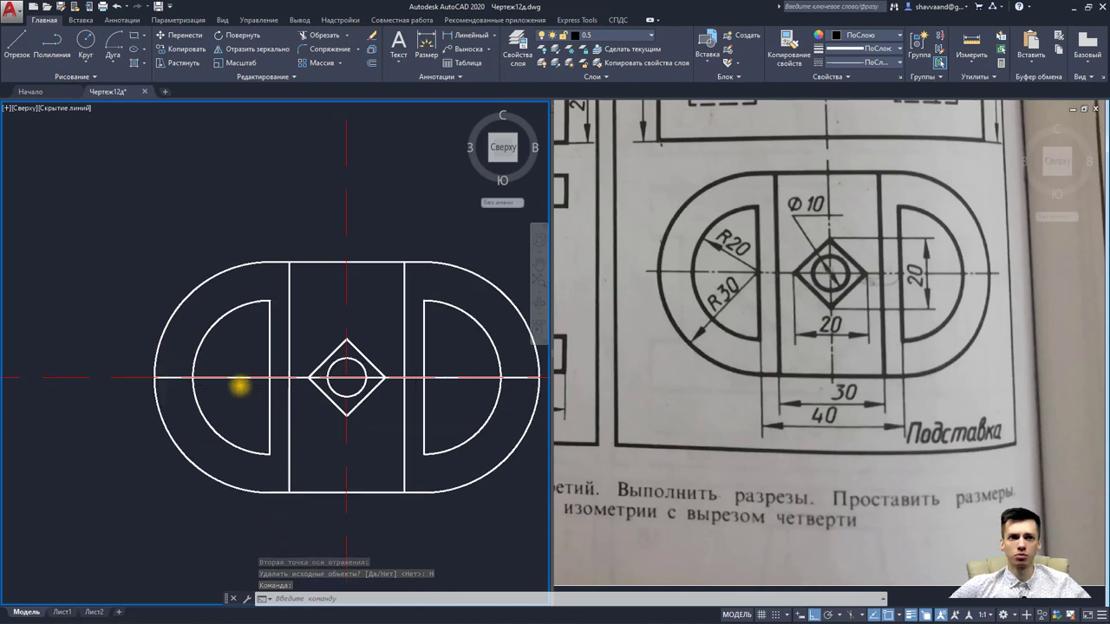
scroll(168, 341, up, 1)
Step: Erase the objects along the horizontal line, then undo to restore the small circle
scroll(104, 350, down, 4)
click(93, 339)
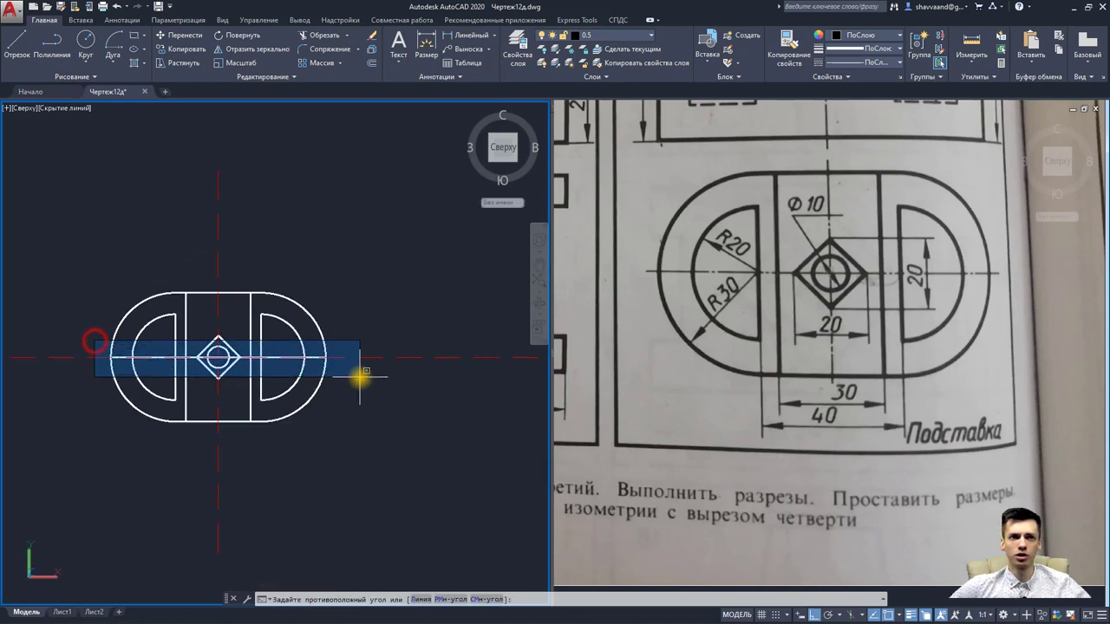
click(354, 379)
key(Delete)
middle_drag(285, 379, 298, 389)
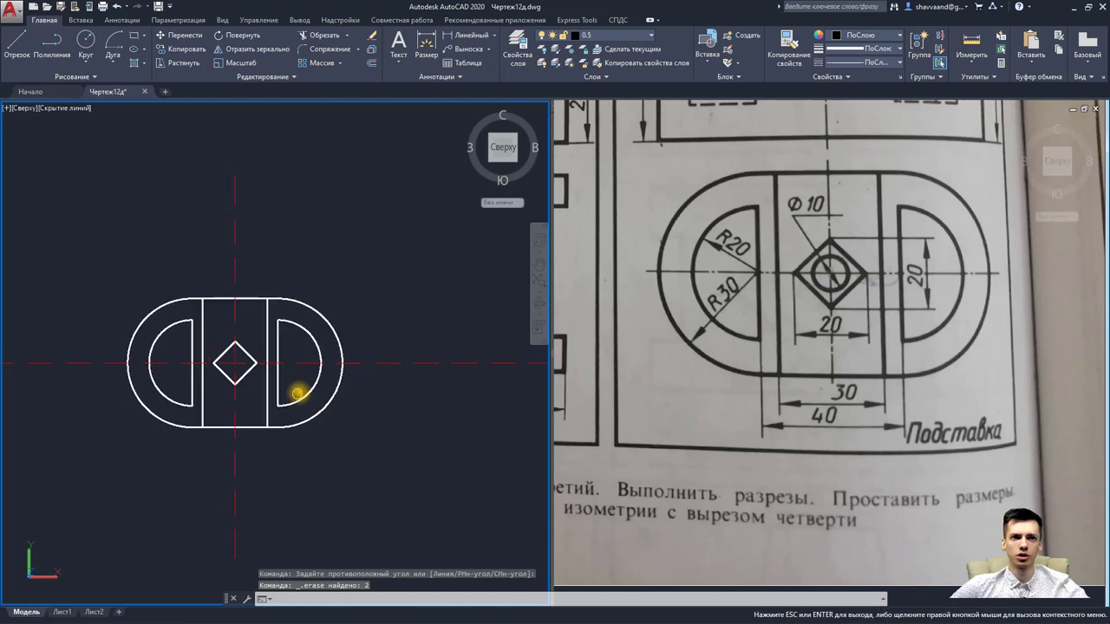
key(ctrl+z)
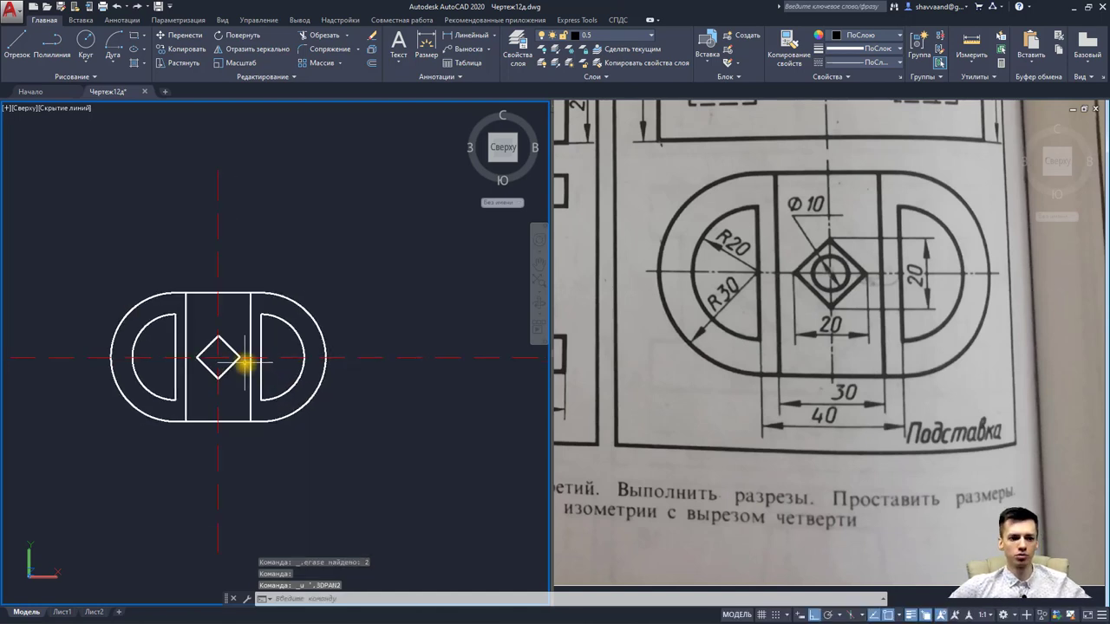
key(ctrl+z)
Step: Reselect only the horizontal base line through the top view and erase it
click(100, 349)
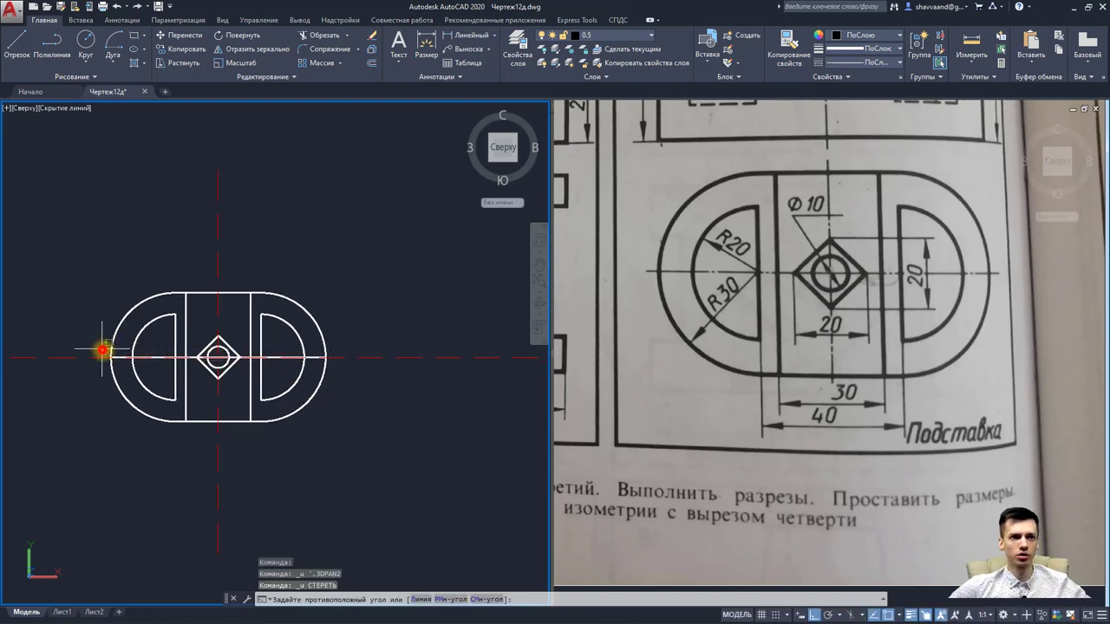
click(353, 369)
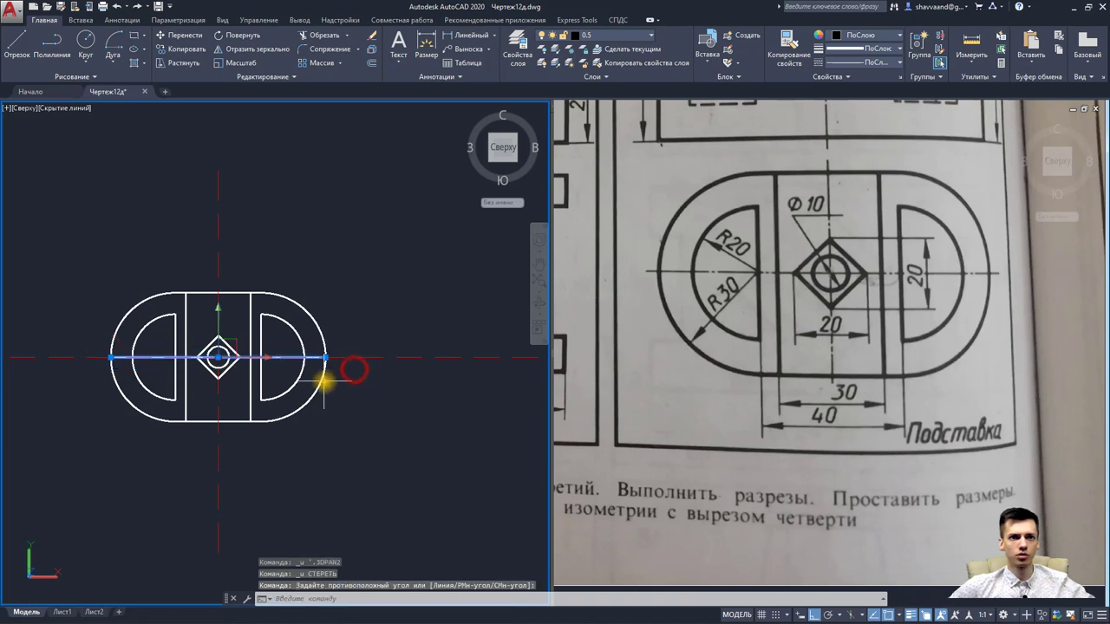
key(Delete)
middle_drag(339, 387, 418, 379)
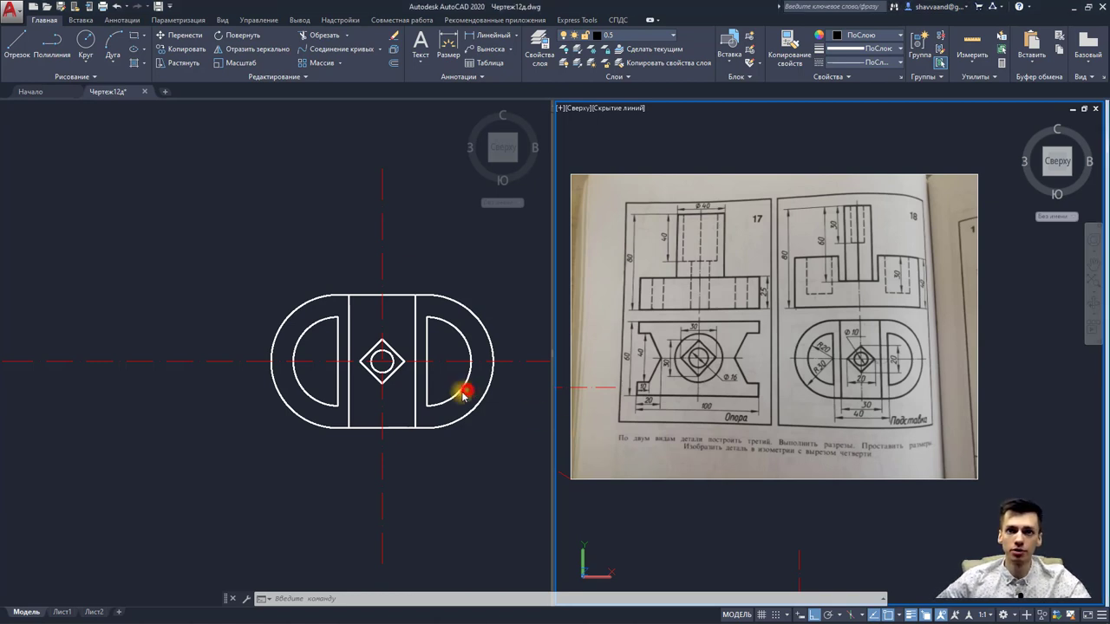
scroll(651, 413, down, 2)
scroll(570, 470, down, 2)
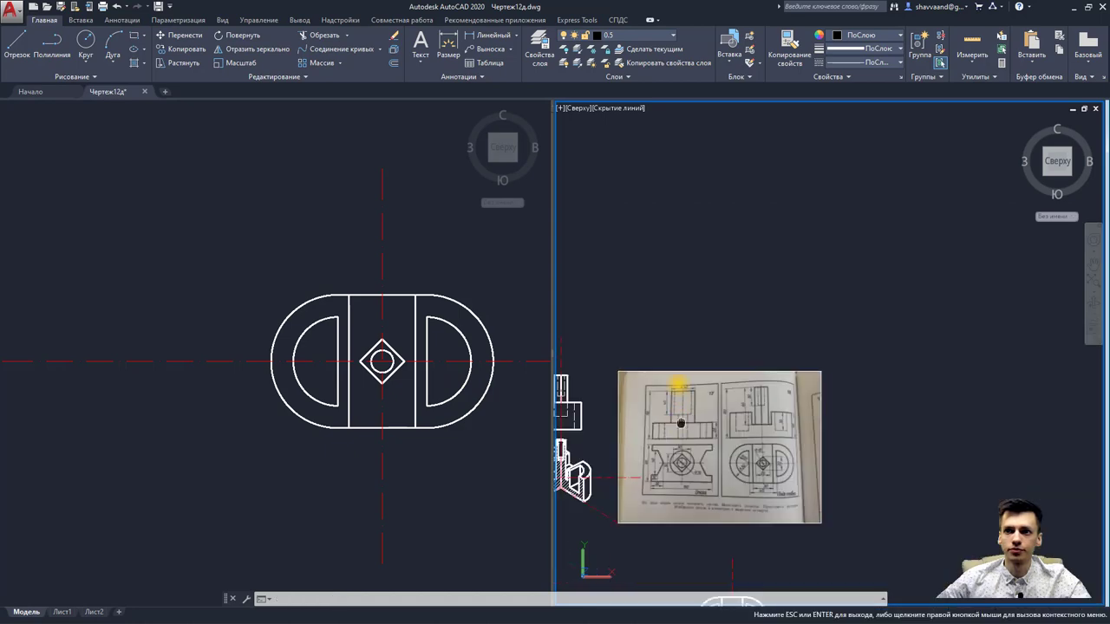
middle_drag(570, 471, 683, 358)
scroll(776, 317, up, 1)
scroll(859, 389, up, 2)
scroll(801, 367, up, 1)
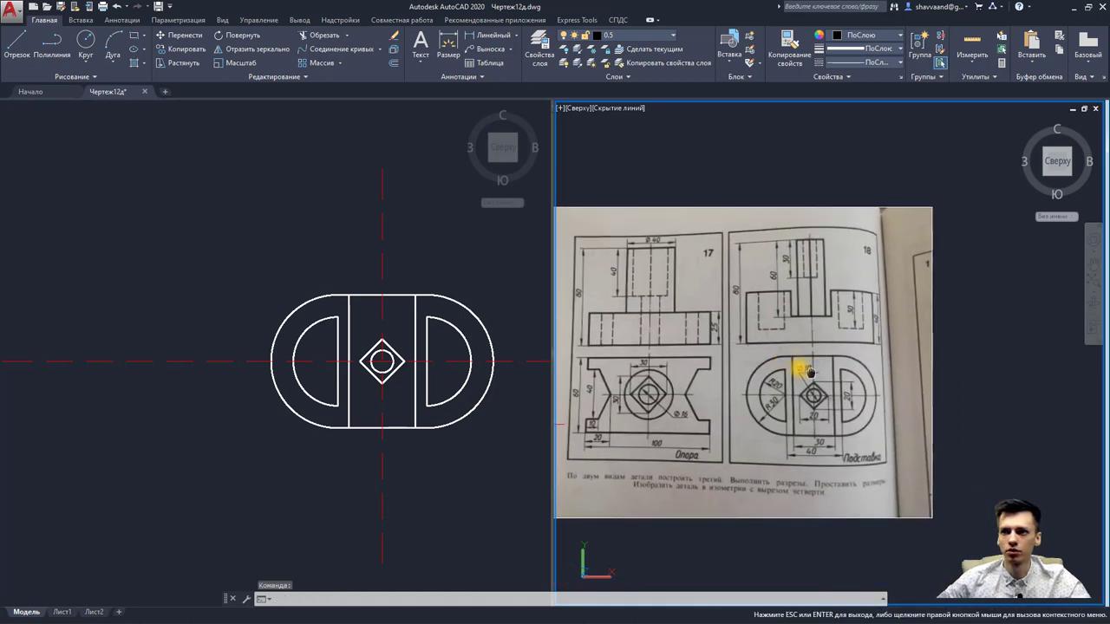
scroll(813, 395, up, 2)
click(413, 447)
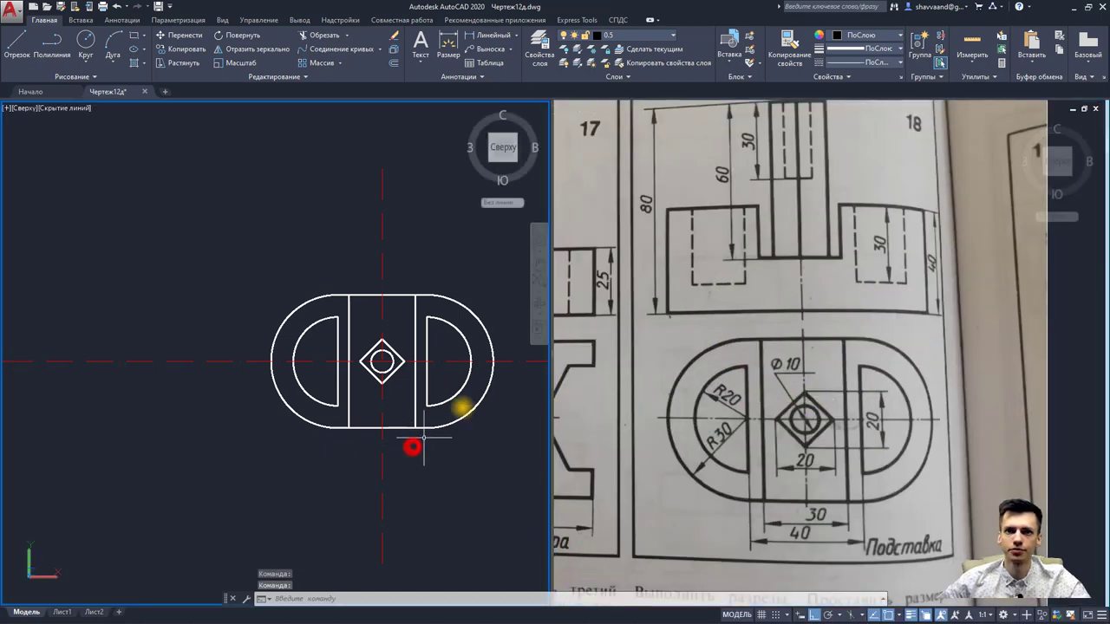
Step: Join the right D-shaped cutout's arc and straight edge into one polyline
click(451, 396)
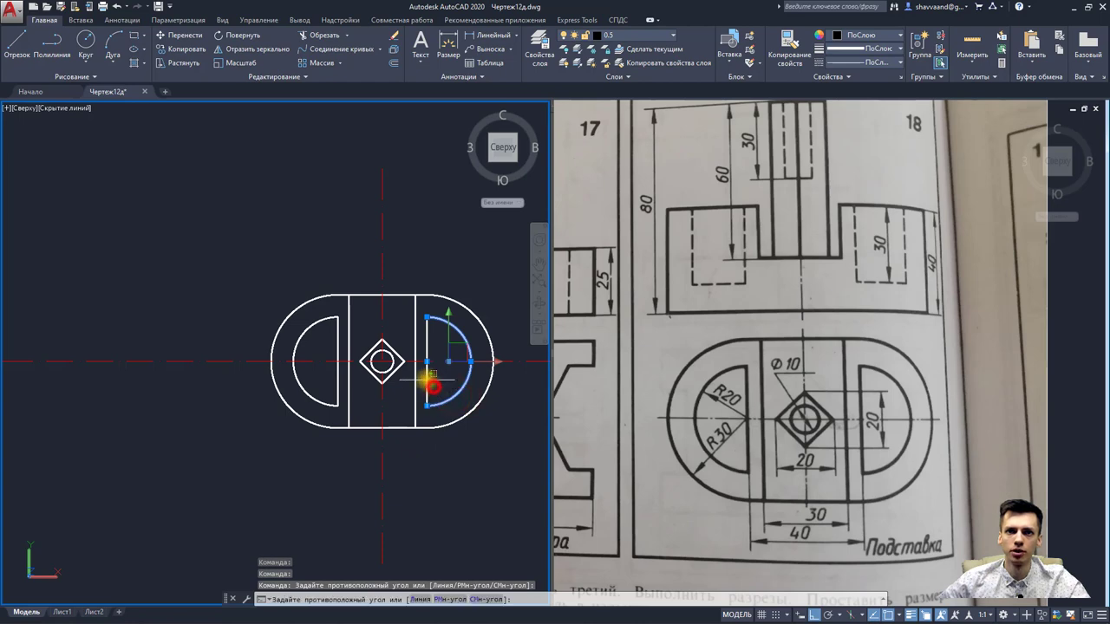
click(426, 379)
click(438, 322)
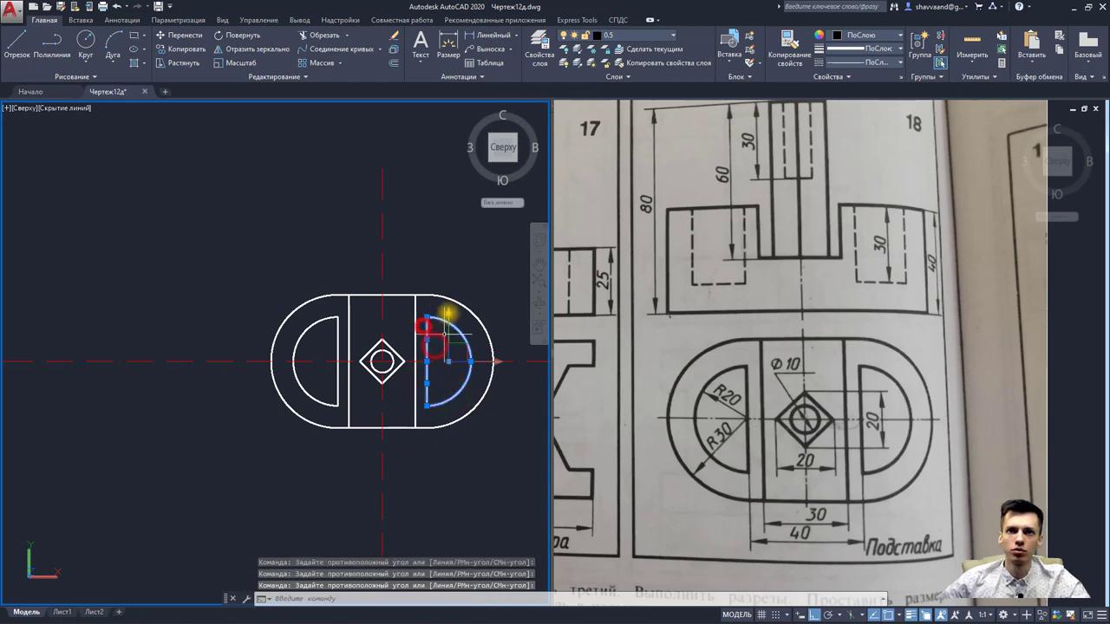
click(274, 77)
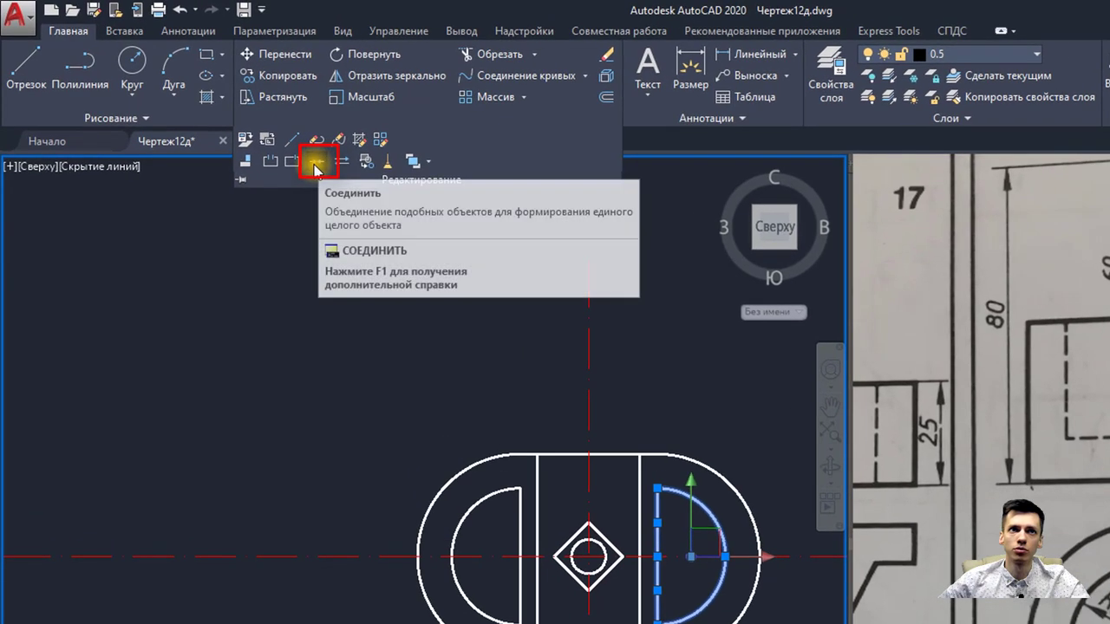
click(315, 165)
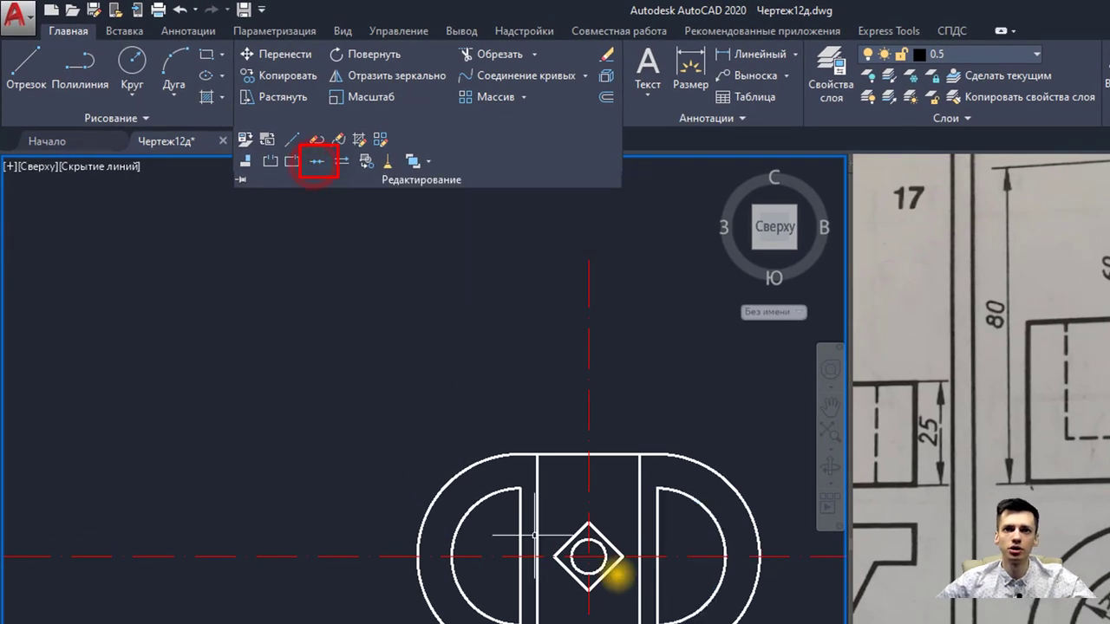
scroll(619, 575, up, 3)
click(732, 424)
right_click(735, 418)
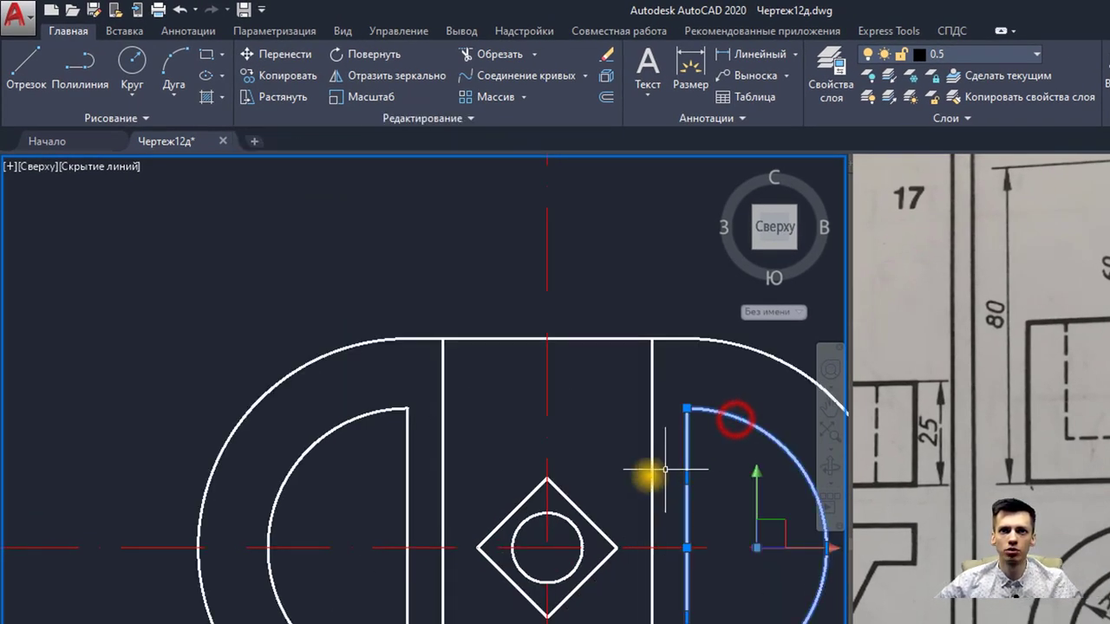
Step: Join the left cutout's arc and straight edge into a single polyline
click(419, 489)
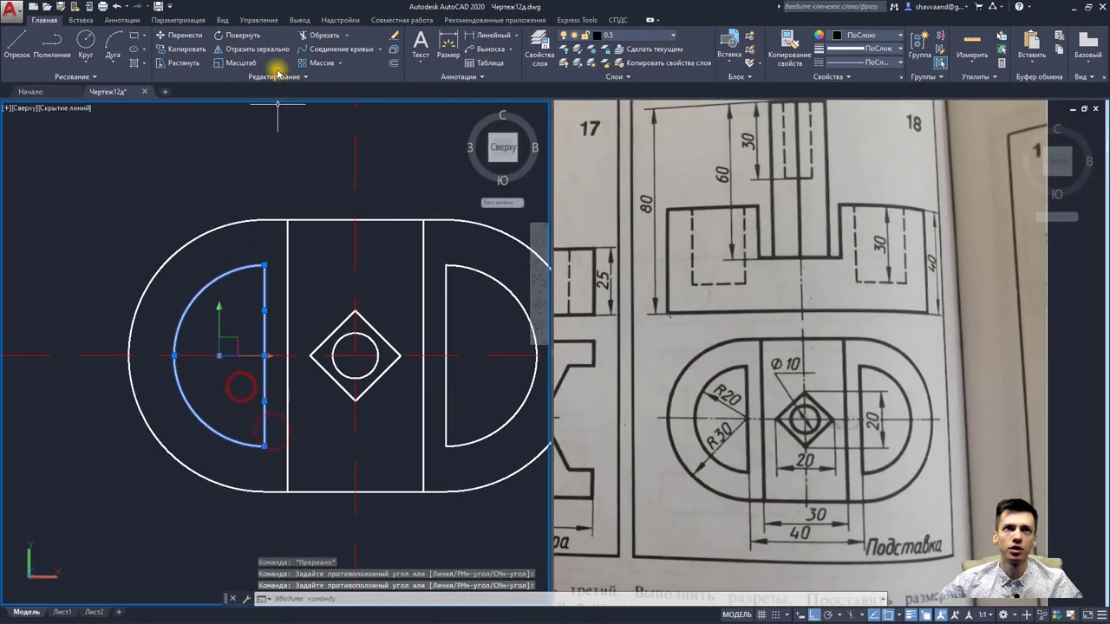
click(277, 76)
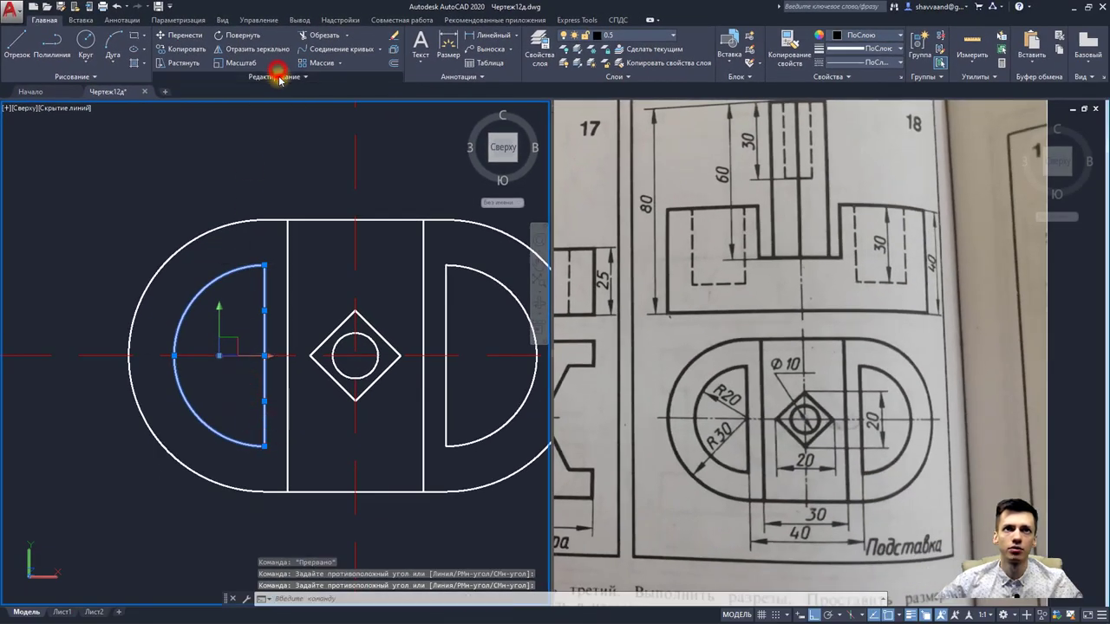
click(208, 105)
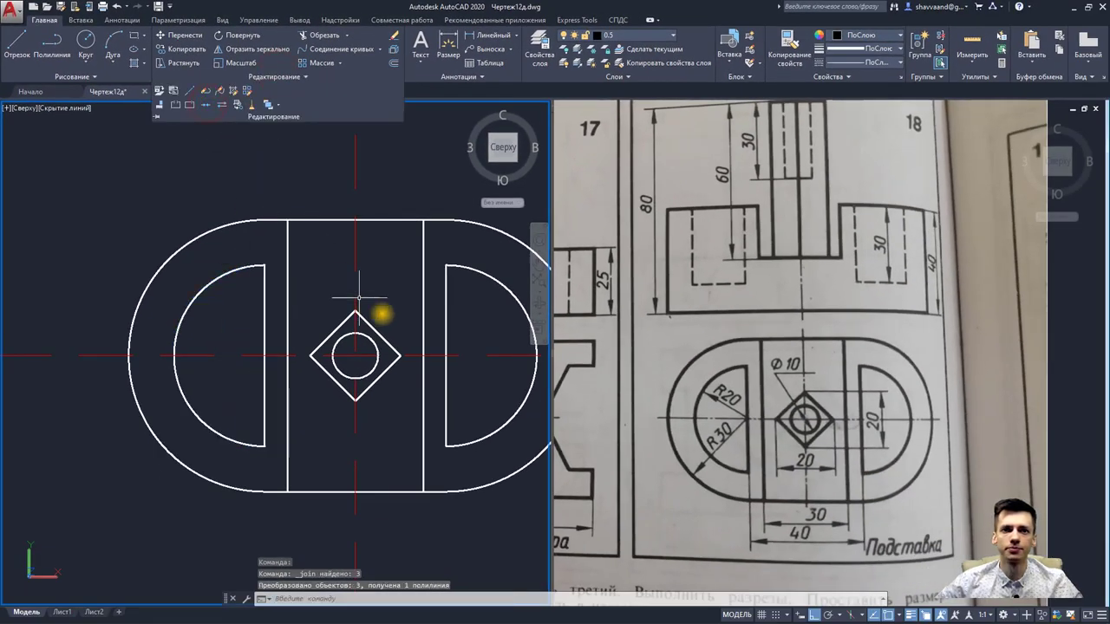
click(264, 314)
key(Escape)
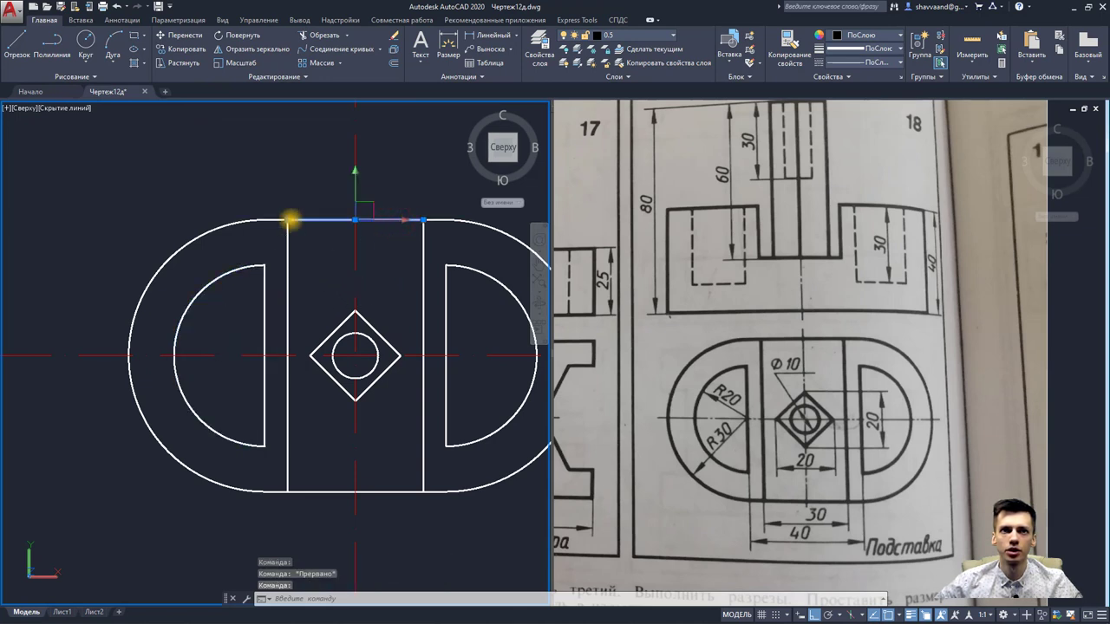
key(Escape)
click(134, 37)
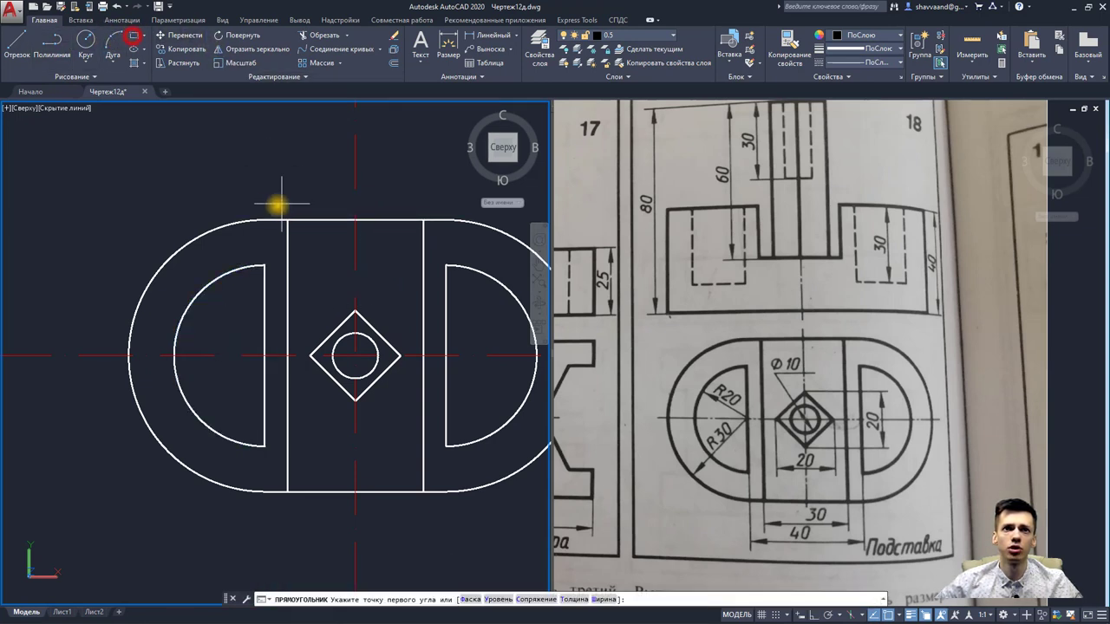
click(287, 220)
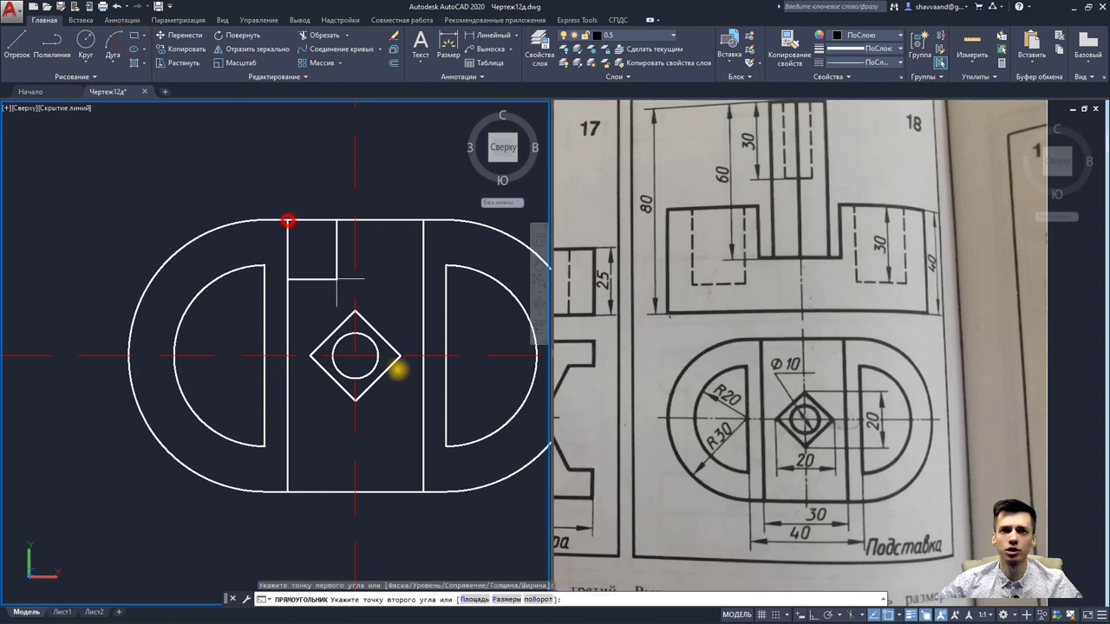
right_click(425, 495)
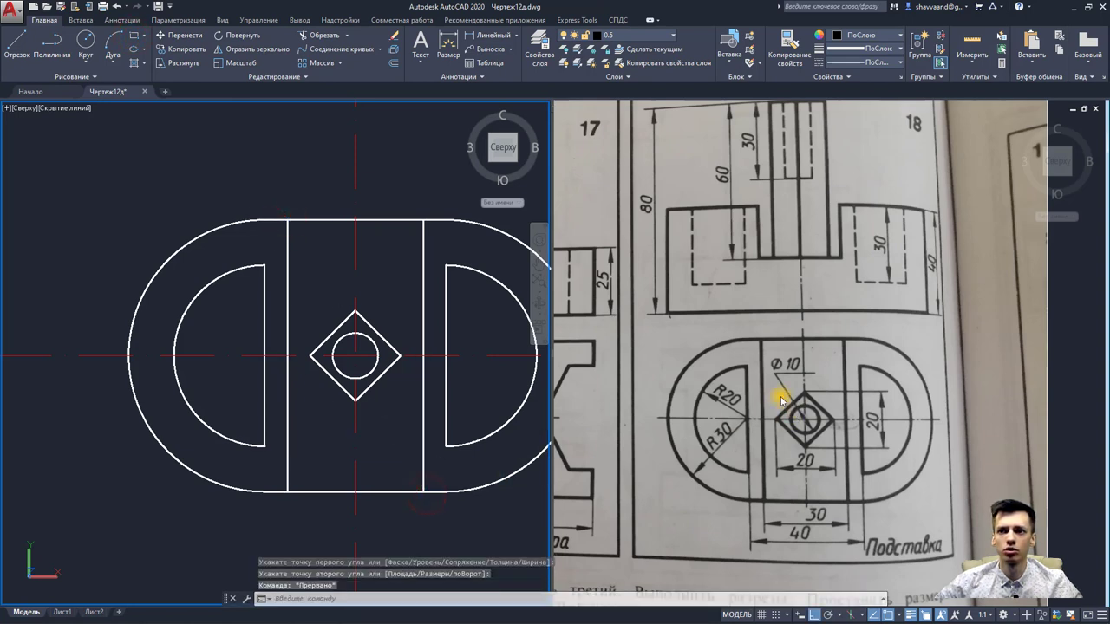
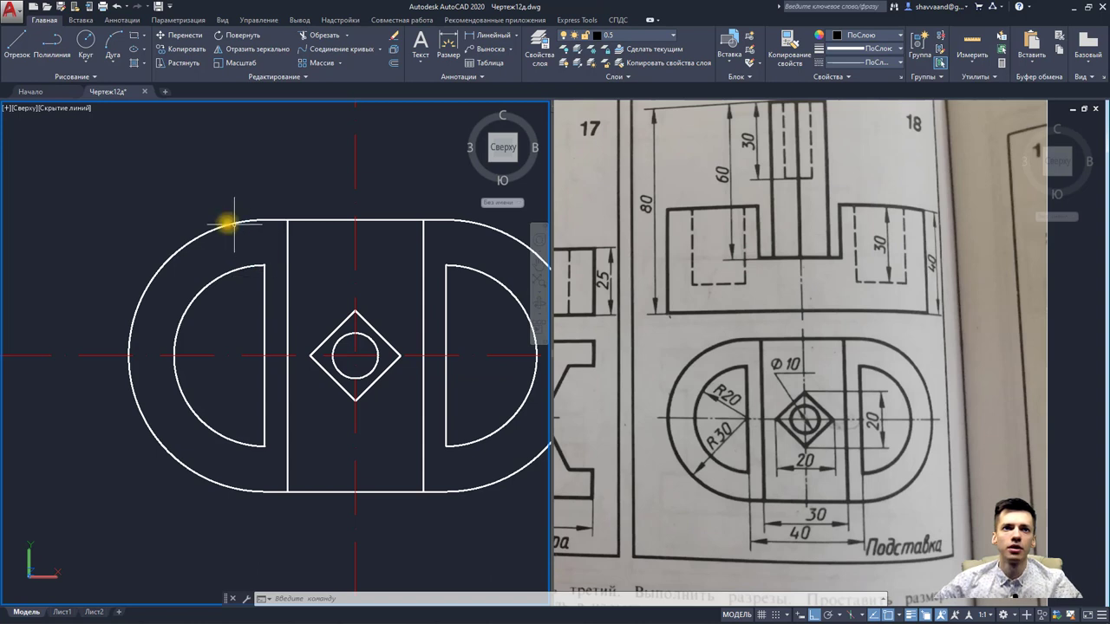
Step: Stretch the top edge's left end out to meet the left outer arc
click(182, 252)
click(143, 227)
scroll(260, 224, up, 3)
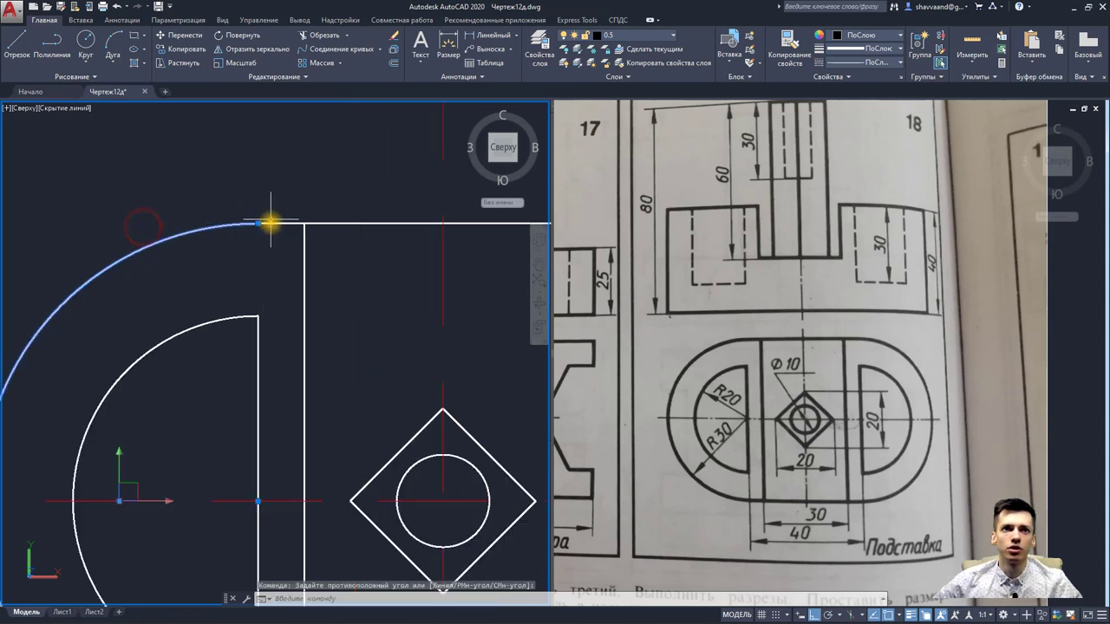
scroll(274, 238, up, 2)
click(275, 242)
click(239, 199)
key(Escape)
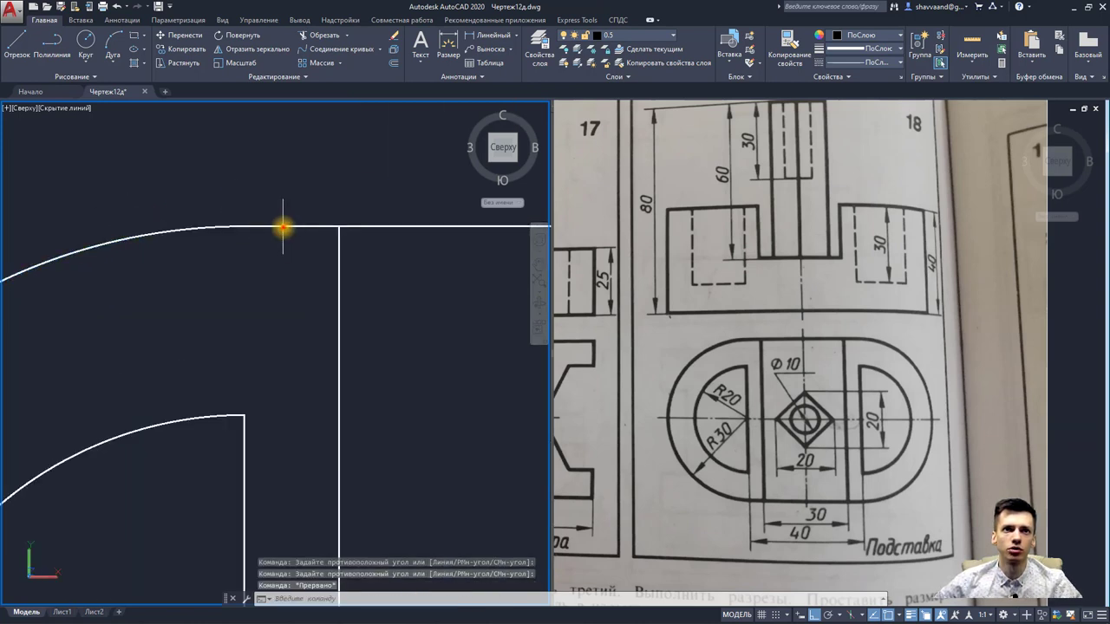
click(283, 227)
click(242, 228)
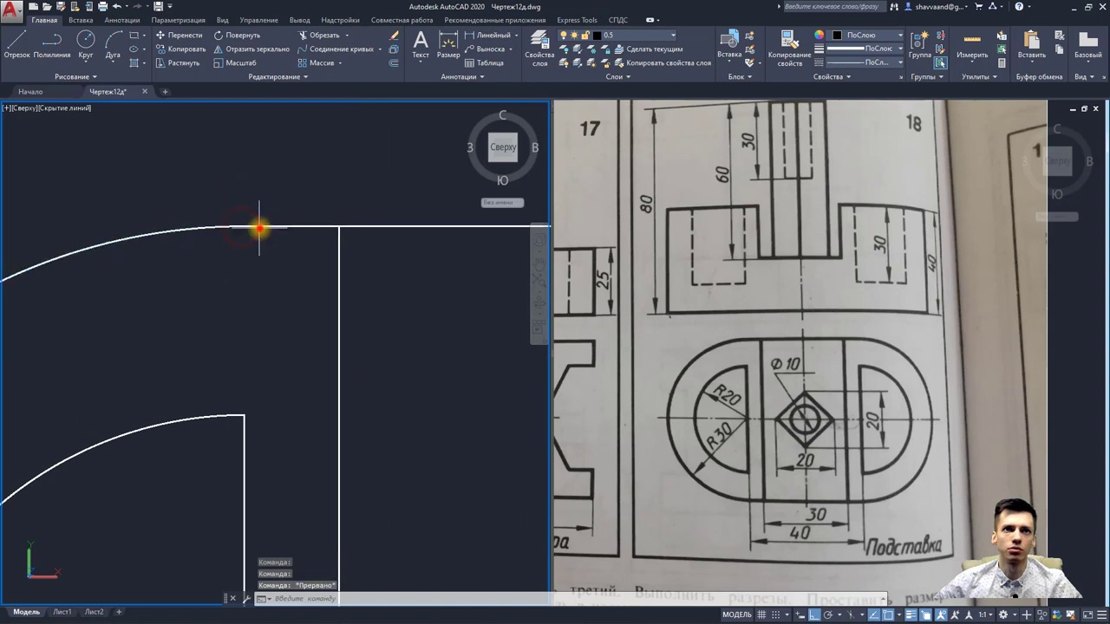
click(252, 227)
click(245, 227)
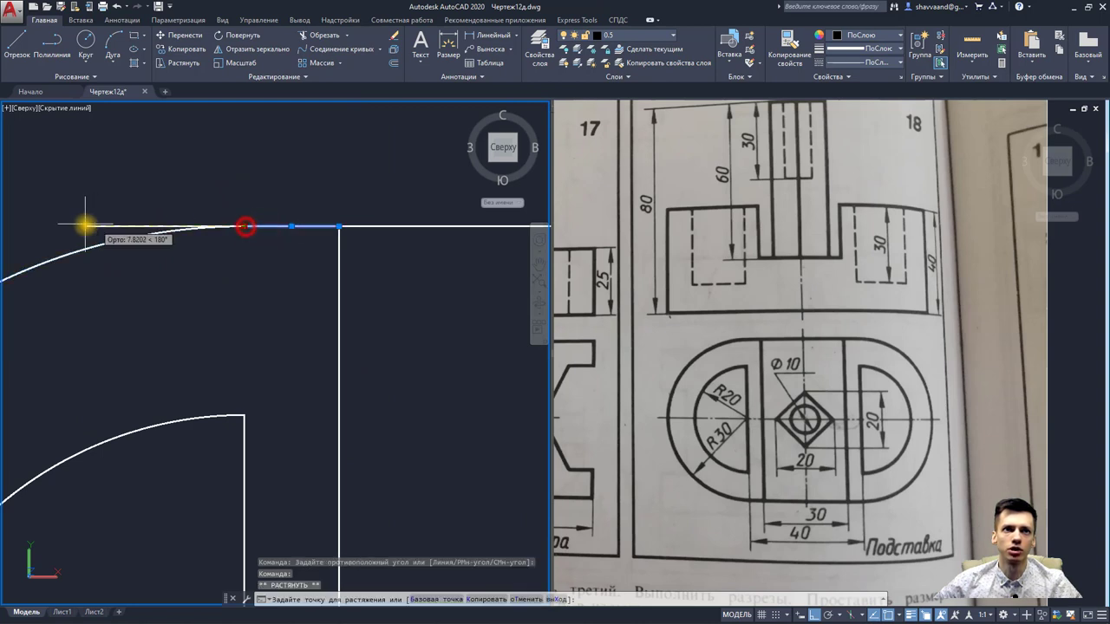
click(87, 222)
key(Escape)
Step: Stretch the bottom edge's left end out to meet the left outer arc
scroll(206, 309, down, 2)
middle_drag(205, 310, 236, 173)
middle_drag(268, 428, 268, 324)
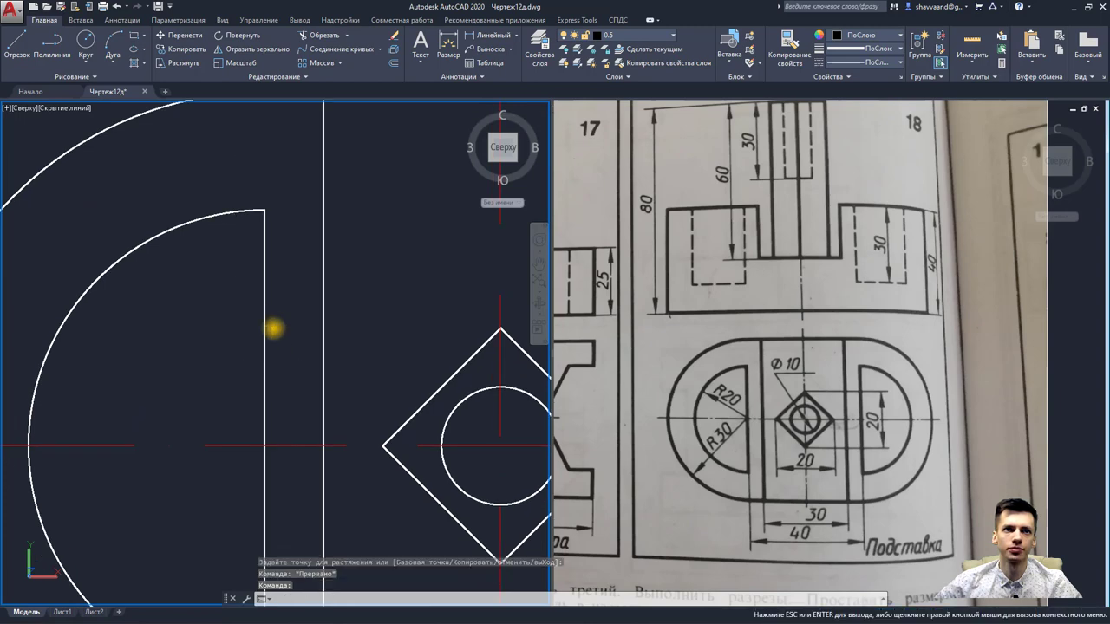
middle_drag(268, 456, 267, 179)
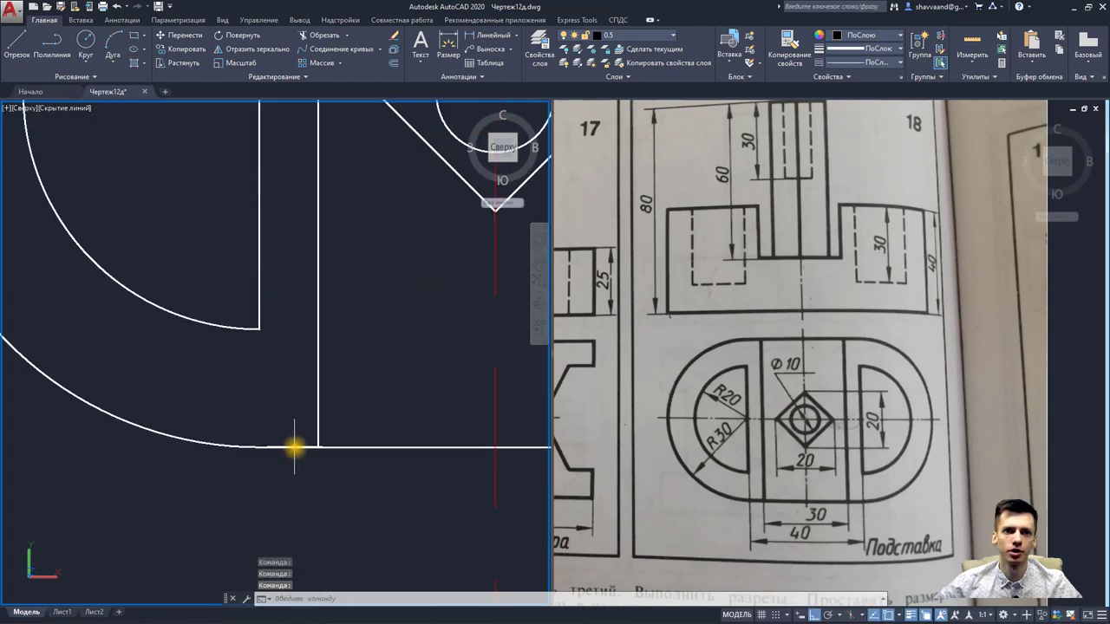
click(260, 448)
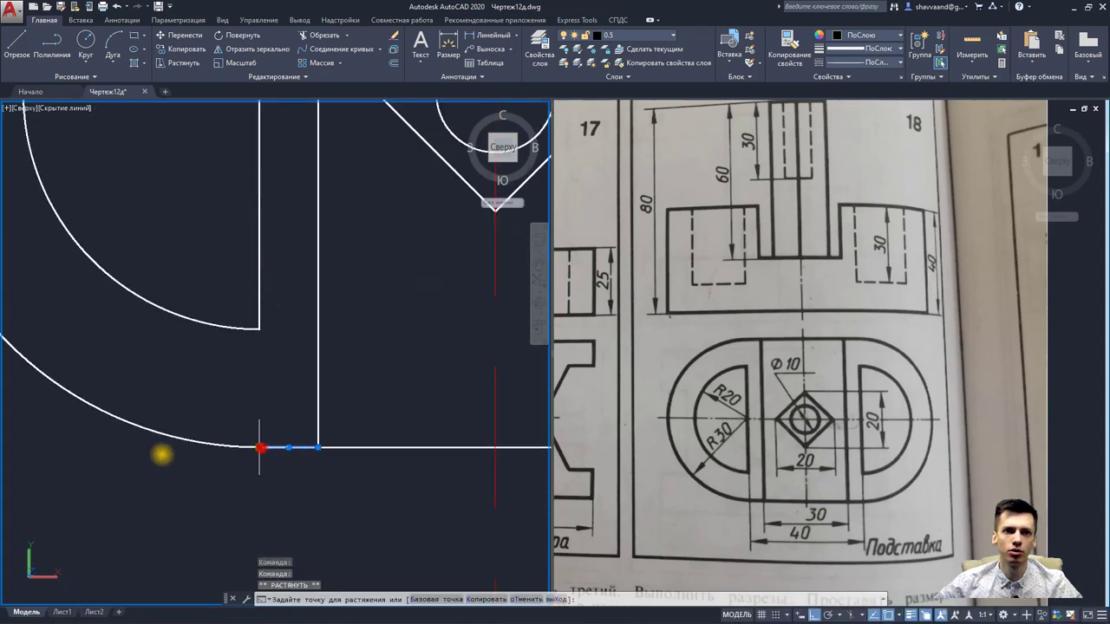
click(109, 451)
key(Escape)
Step: Stretch the top edge's right end out past the right outer arc
scroll(240, 424, down, 3)
scroll(169, 434, up, 1)
scroll(177, 425, up, 2)
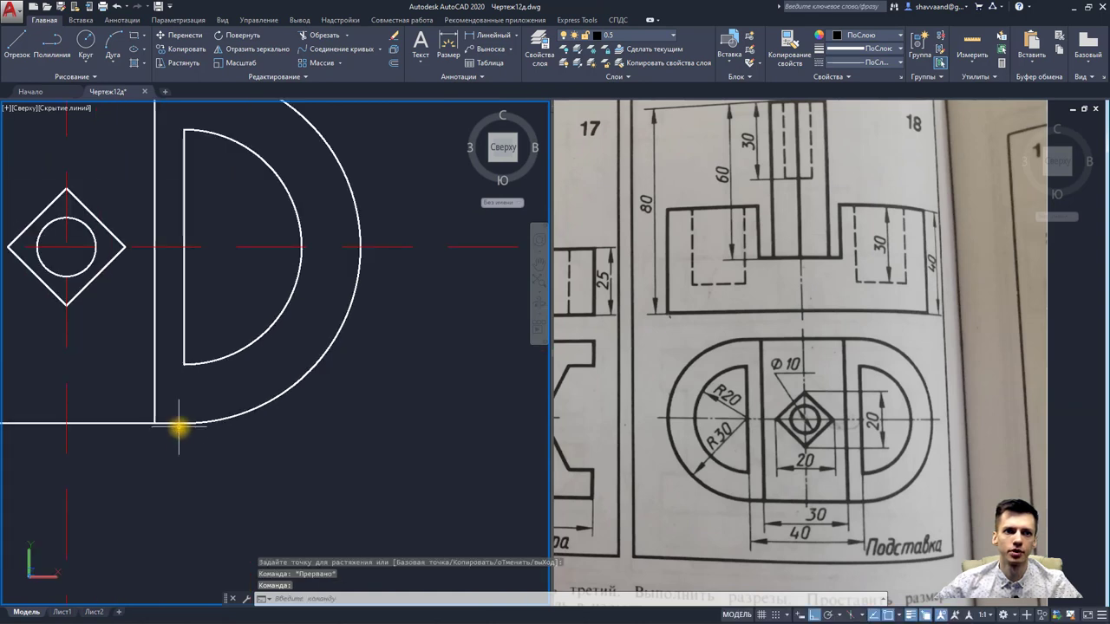
click(184, 424)
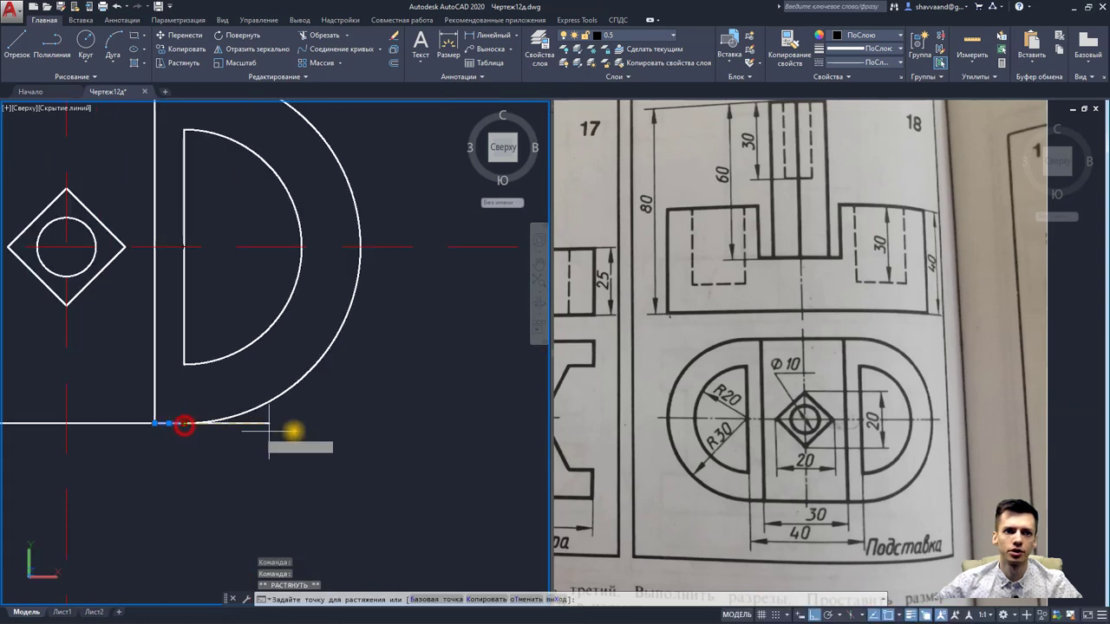
key(Escape)
scroll(320, 289, up, 2)
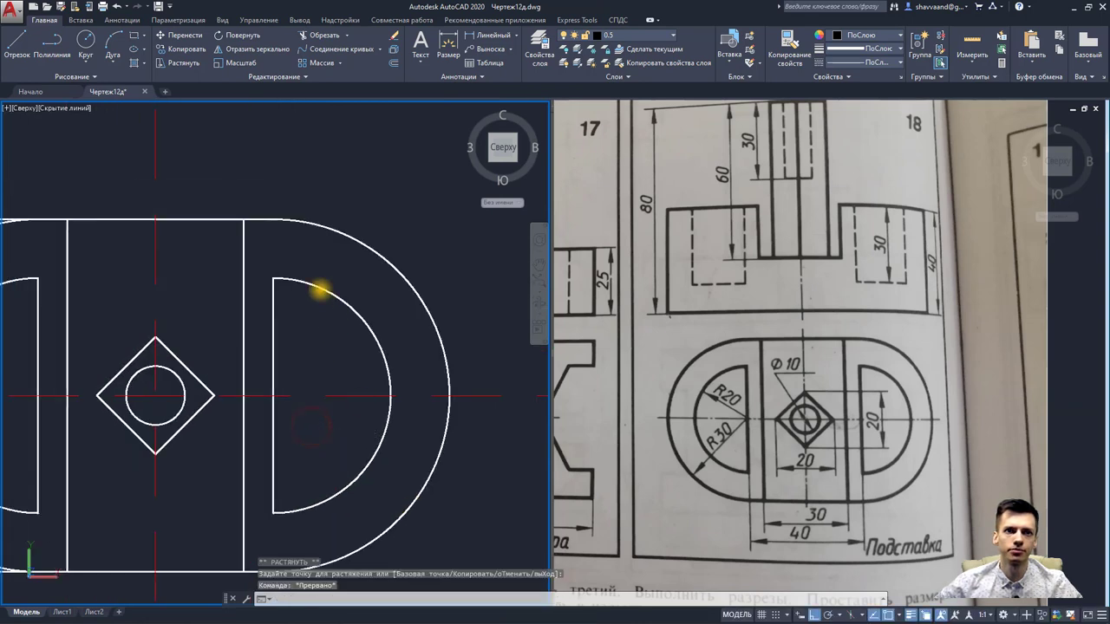
click(269, 228)
key(Escape)
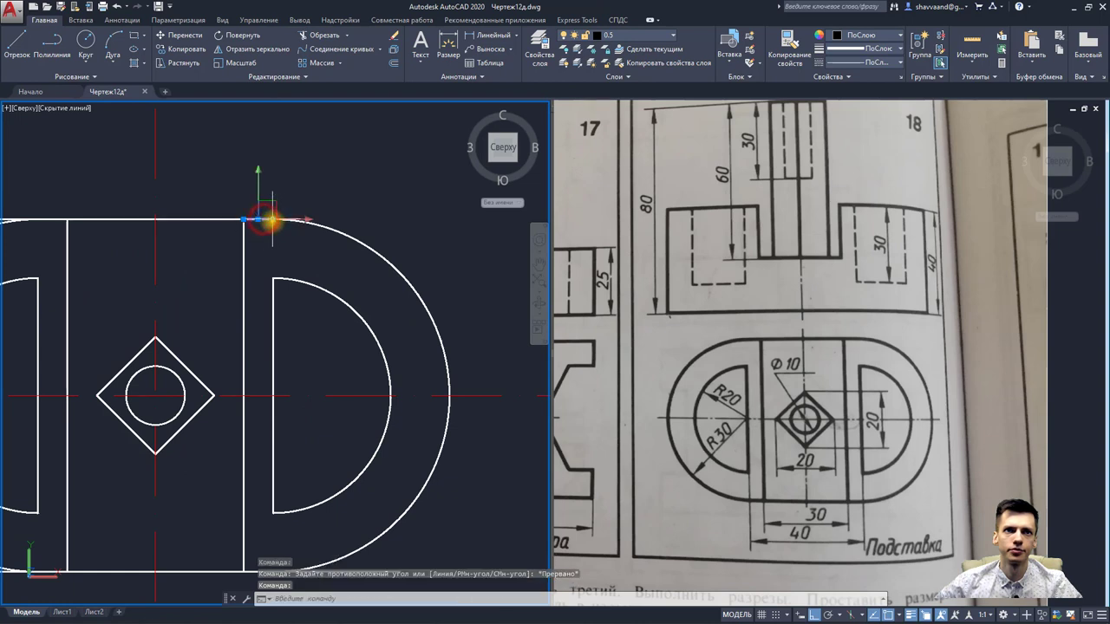
click(270, 220)
key(Escape)
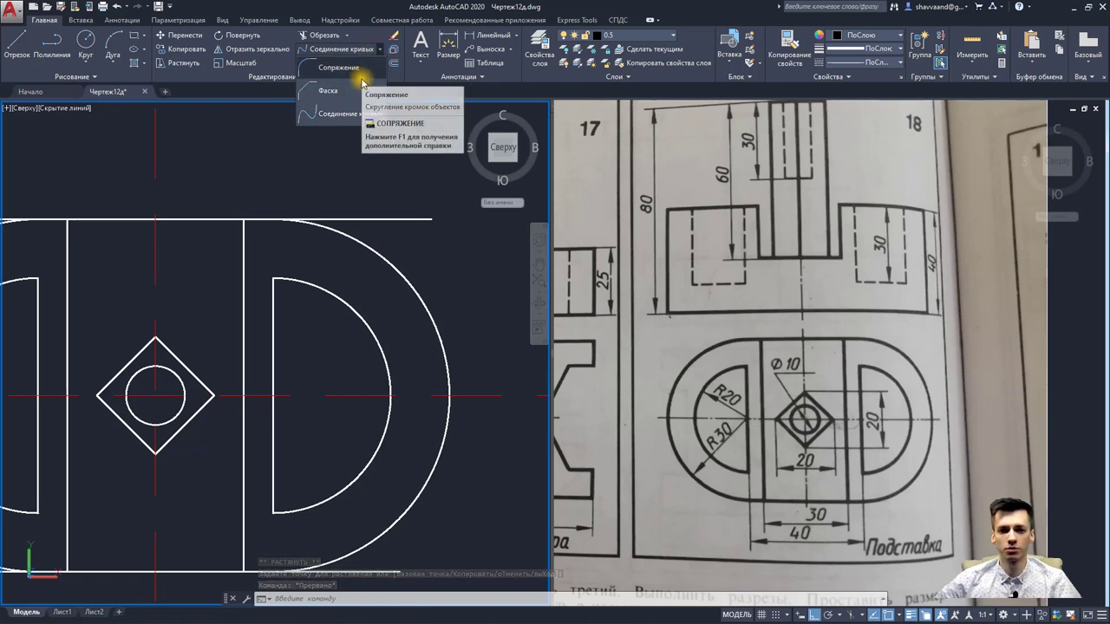
Step: Delete the top edge's overhanging piece past the right outer arc
click(344, 115)
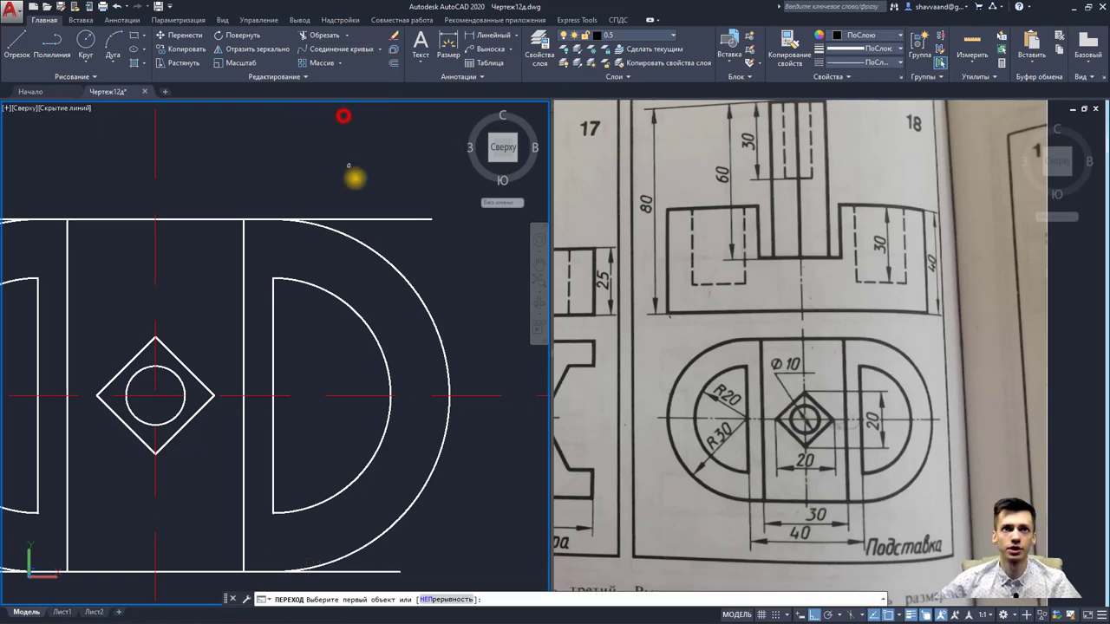
click(355, 240)
click(331, 219)
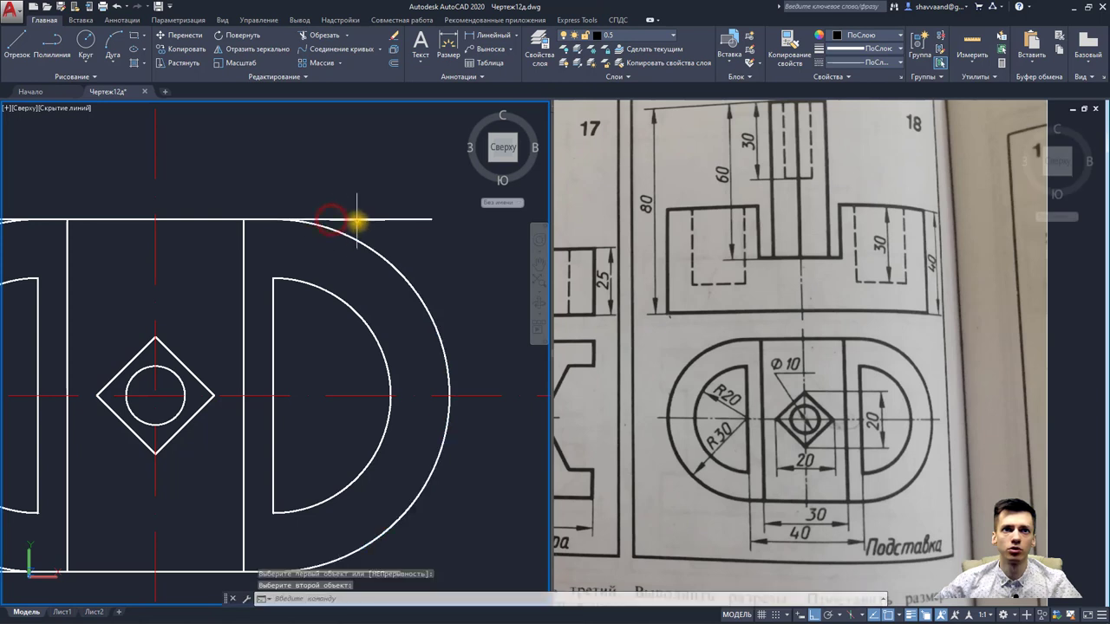
key(Escape)
click(356, 220)
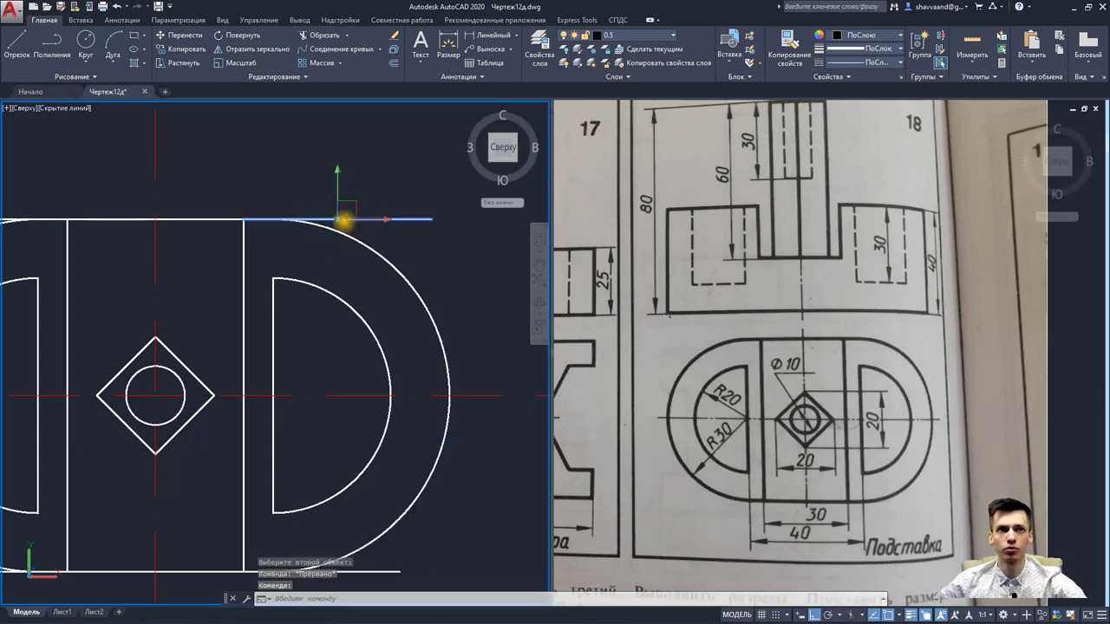
key(Delete)
middle_drag(302, 275, 307, 258)
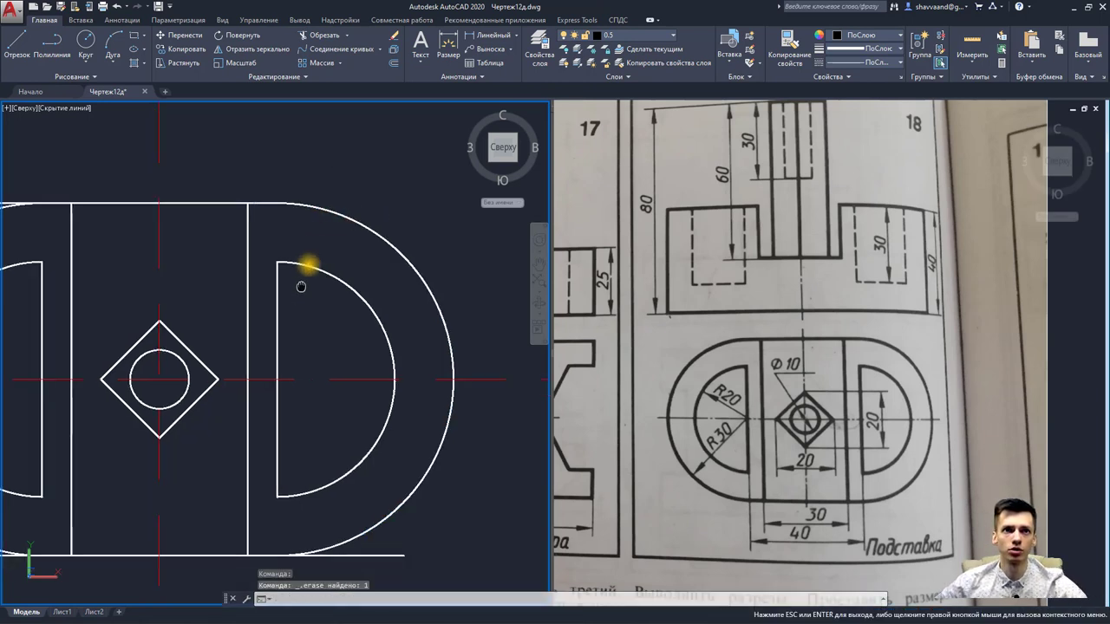
click(322, 209)
key(Escape)
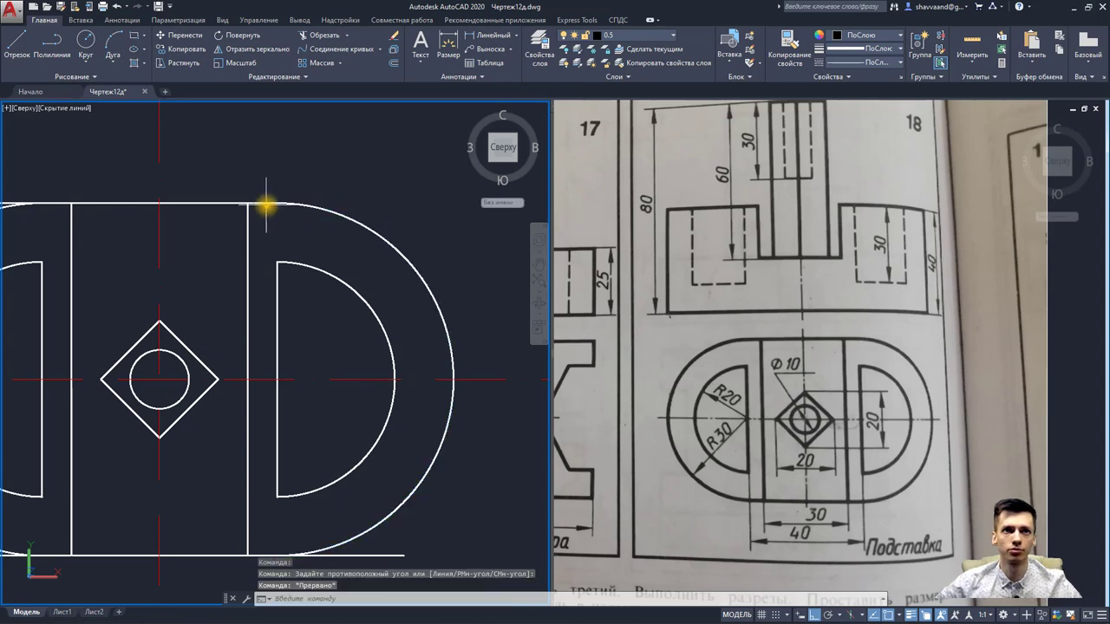
Step: Blend the right outer arc into the adjoining edge with Blend Curves (Соединение кривых)
scroll(247, 197, up, 2)
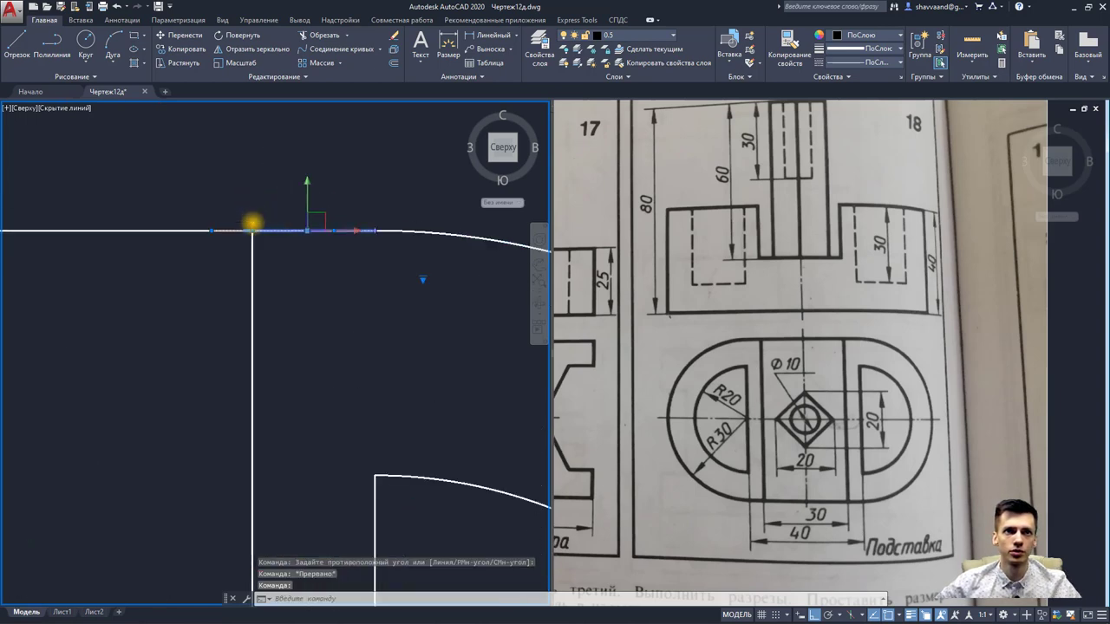
scroll(280, 287, down, 3)
scroll(307, 227, down, 2)
scroll(307, 227, down, 1)
scroll(310, 277, up, 2)
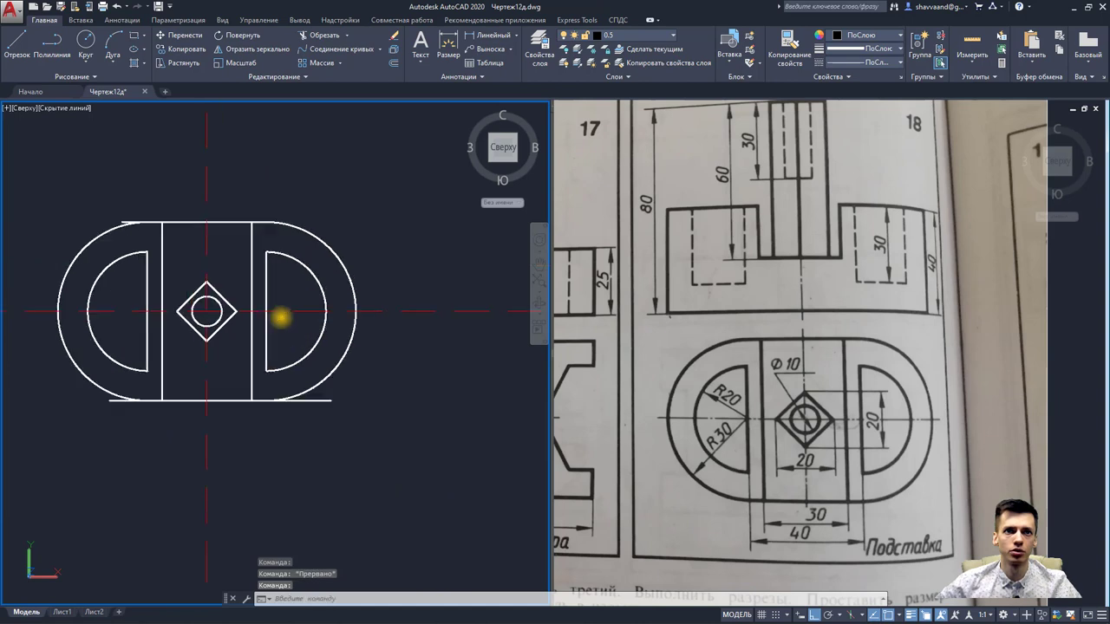
scroll(286, 314, up, 2)
middle_drag(307, 391, 339, 266)
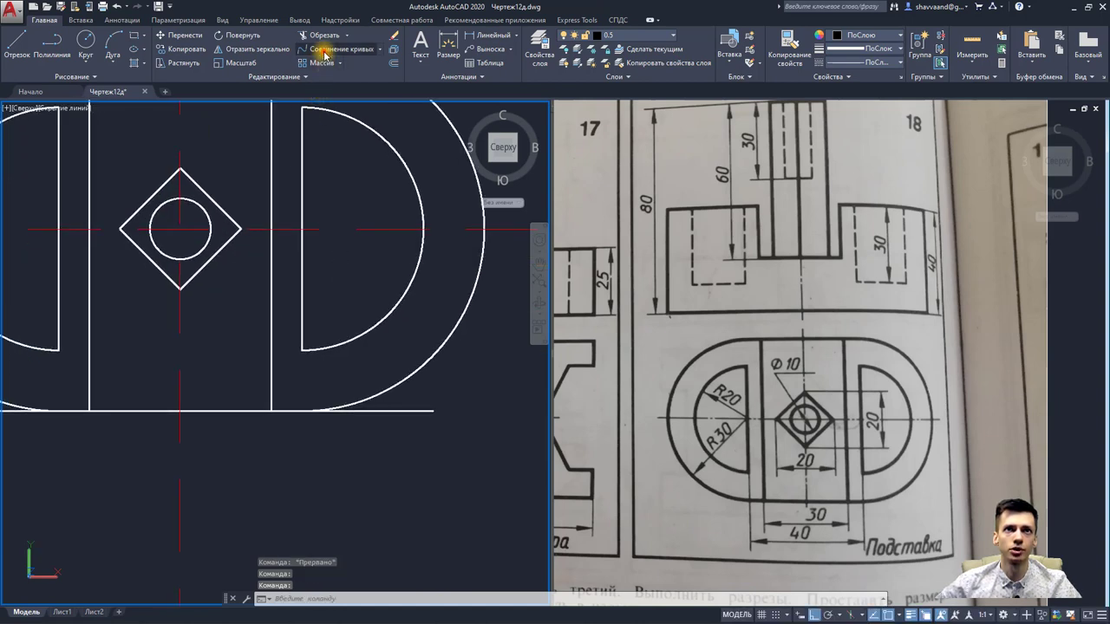
click(322, 50)
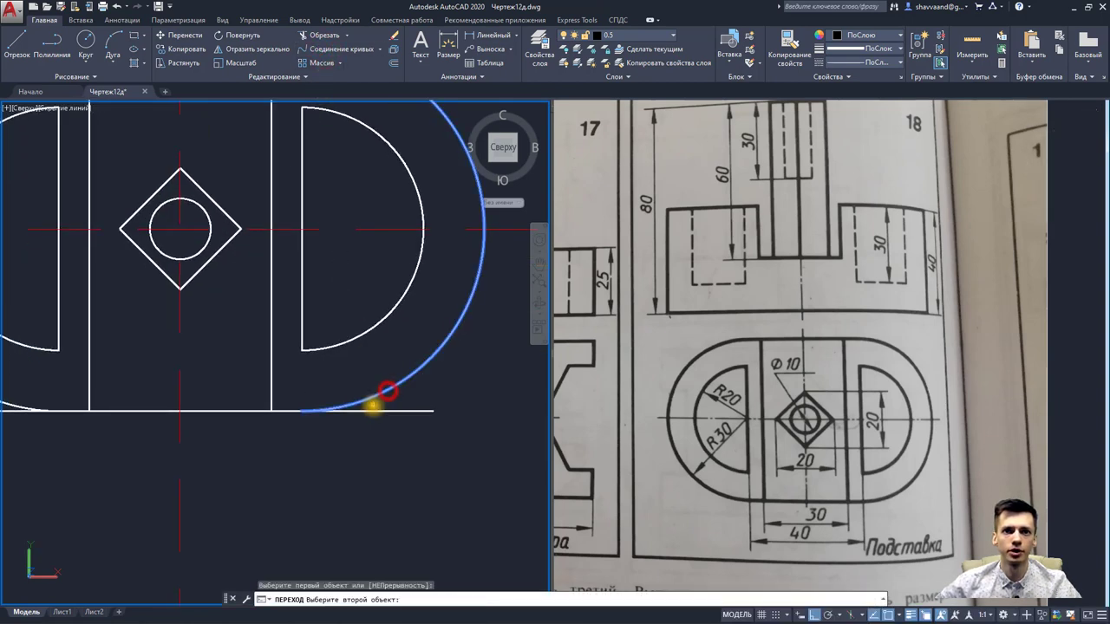
click(370, 413)
middle_drag(201, 420, 374, 418)
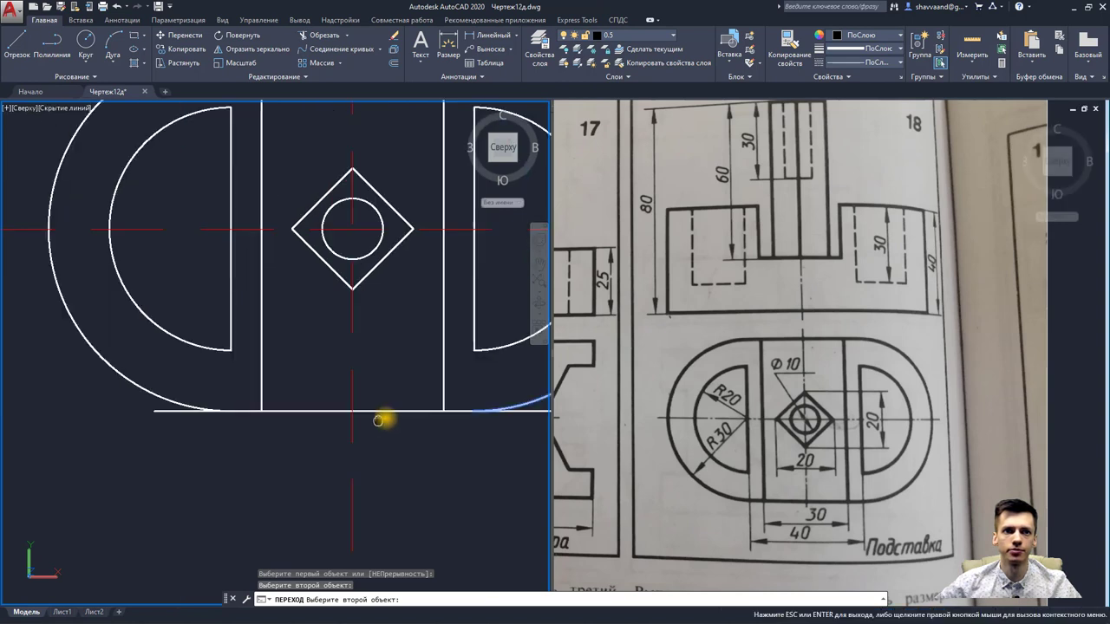
click(177, 405)
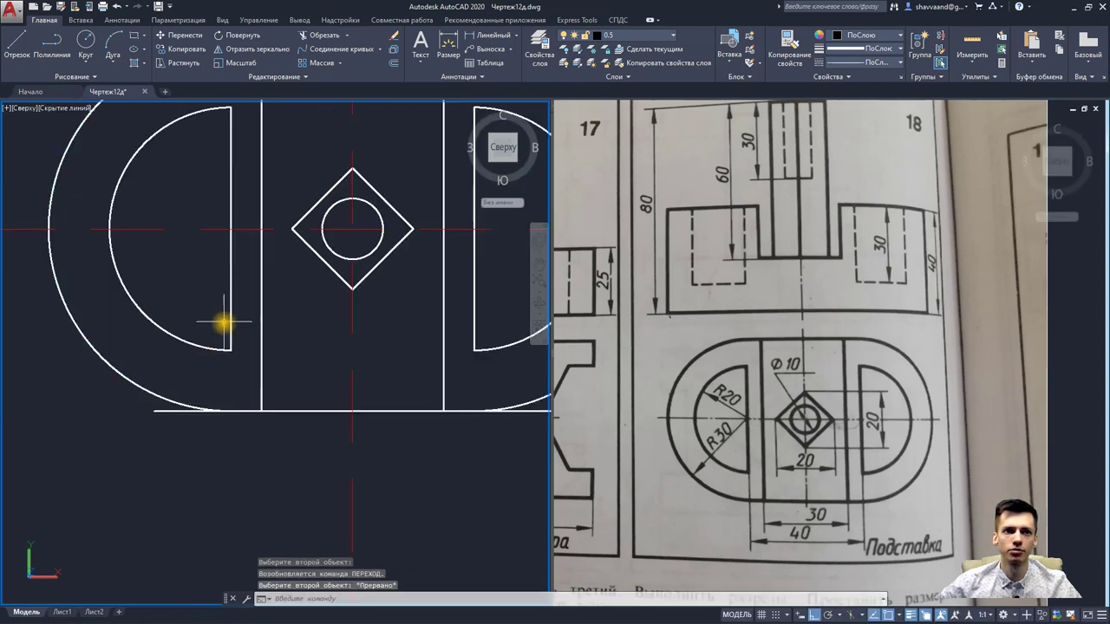
Step: Start a Blend Curves join from the bottom edge, then cancel it
click(332, 46)
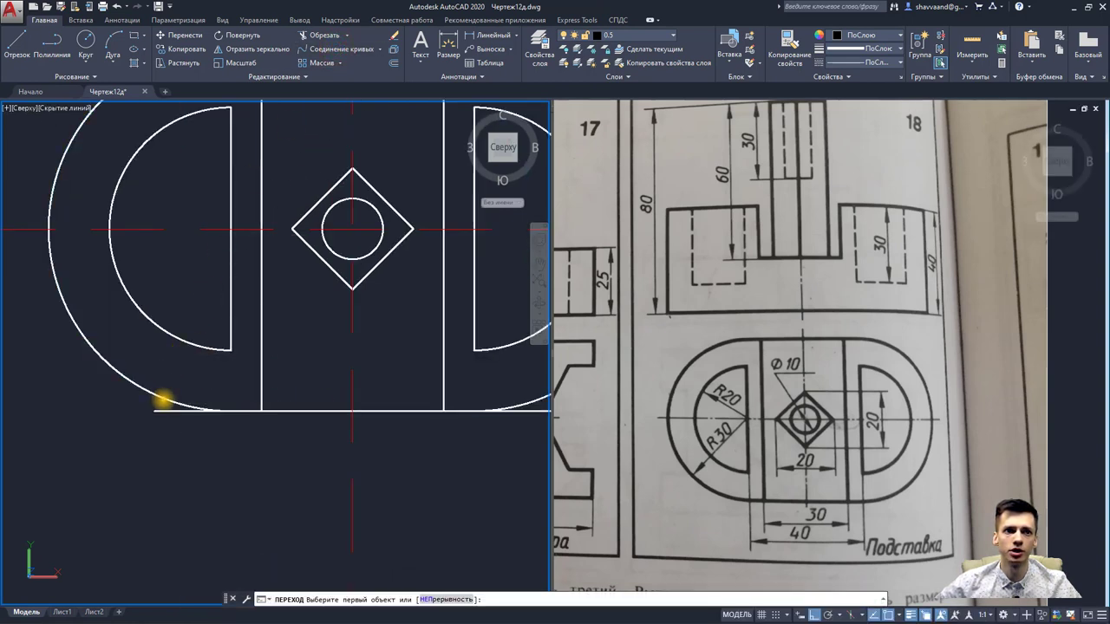
click(162, 400)
middle_drag(248, 284, 246, 403)
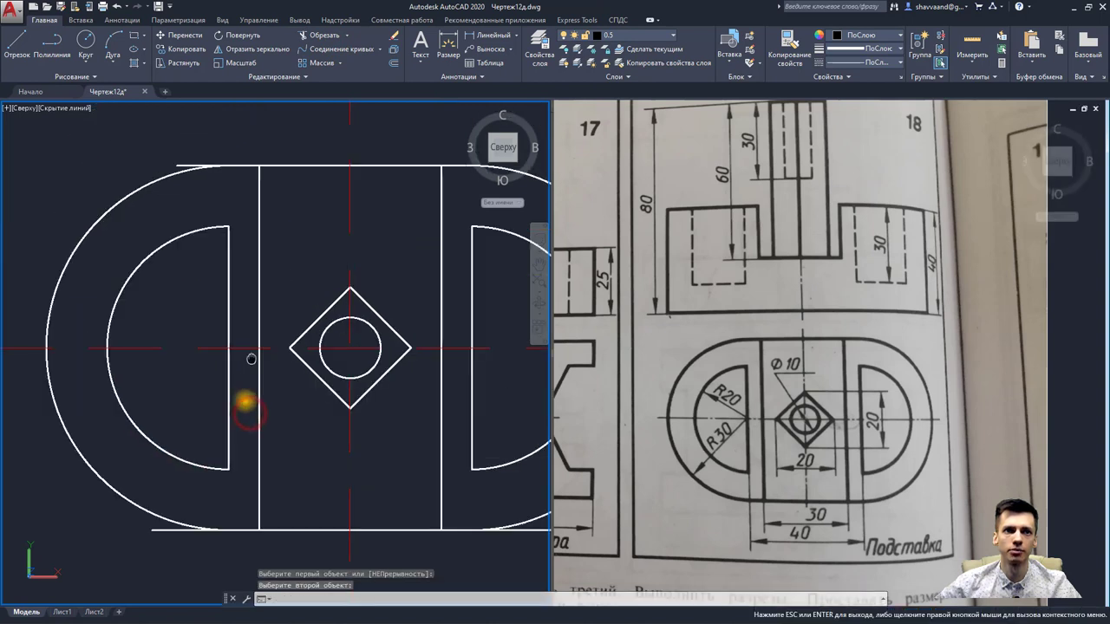
middle_drag(250, 358, 242, 412)
key(Escape)
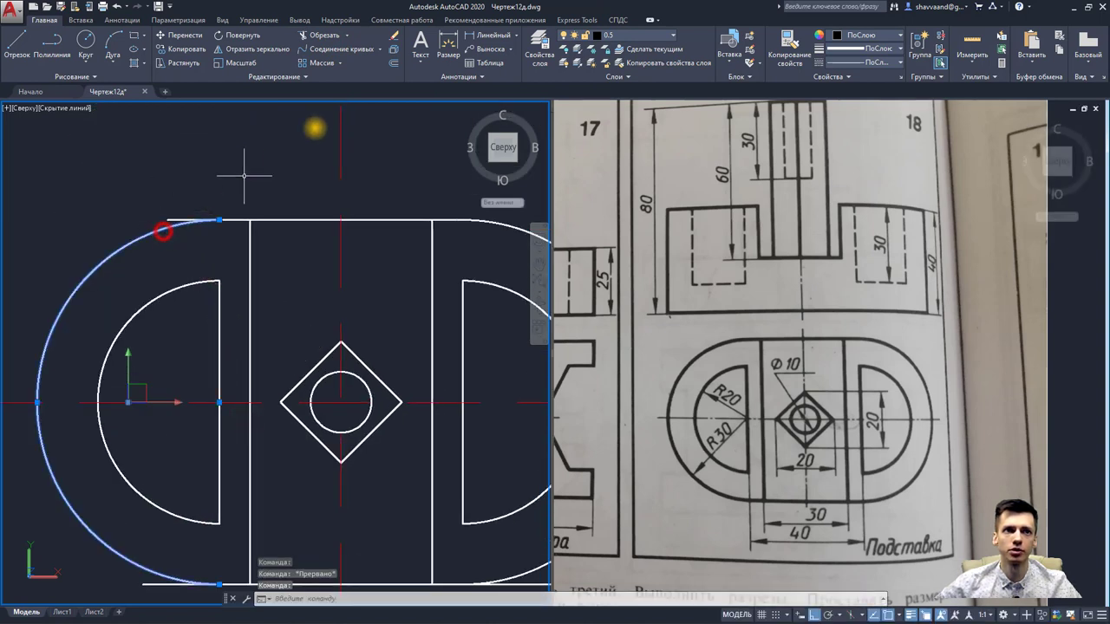
Step: Abandon a blend attempt and delete the stray line piece at the top left
click(360, 48)
click(162, 230)
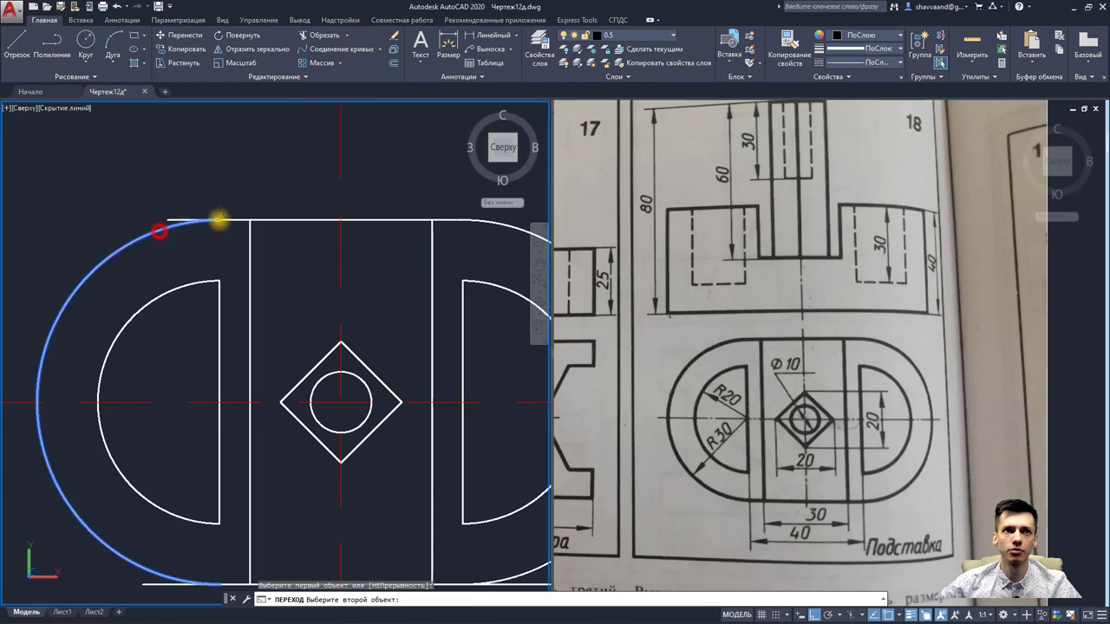
right_click(232, 219)
click(182, 217)
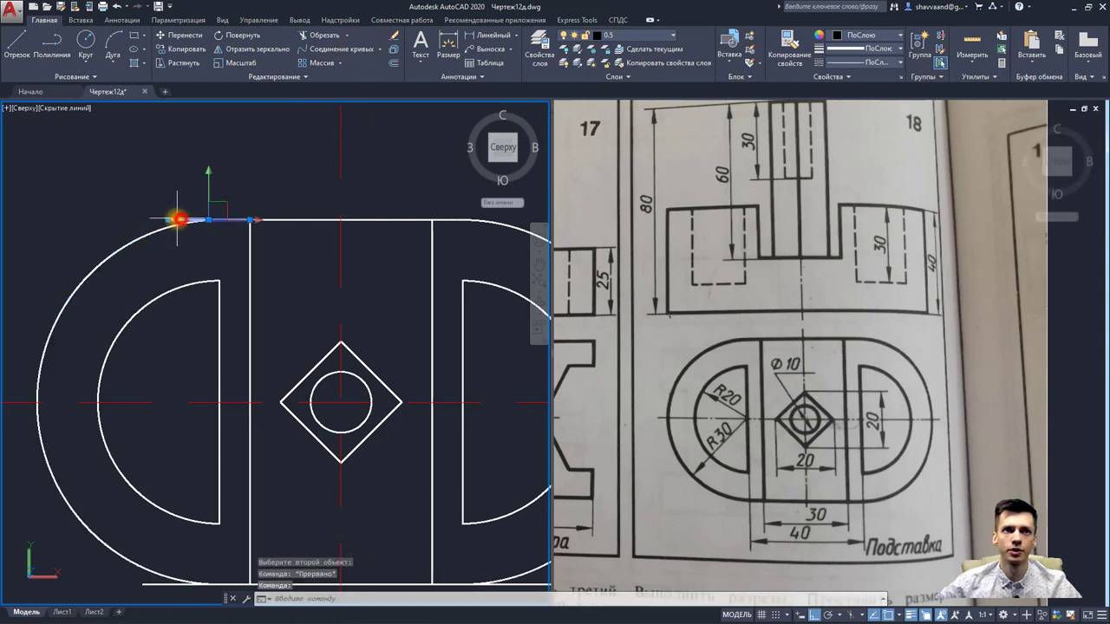
key(Delete)
Step: Delete the short line past the bottom arc, then undo to restore the bottom edge
middle_drag(212, 315, 226, 157)
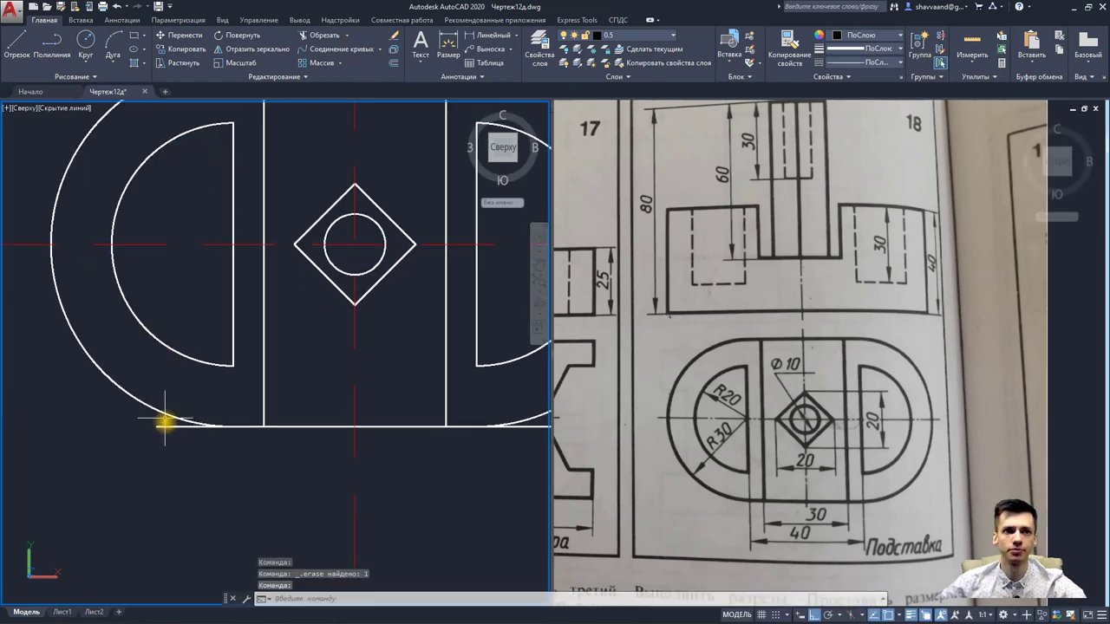
click(165, 426)
middle_drag(318, 431, 142, 441)
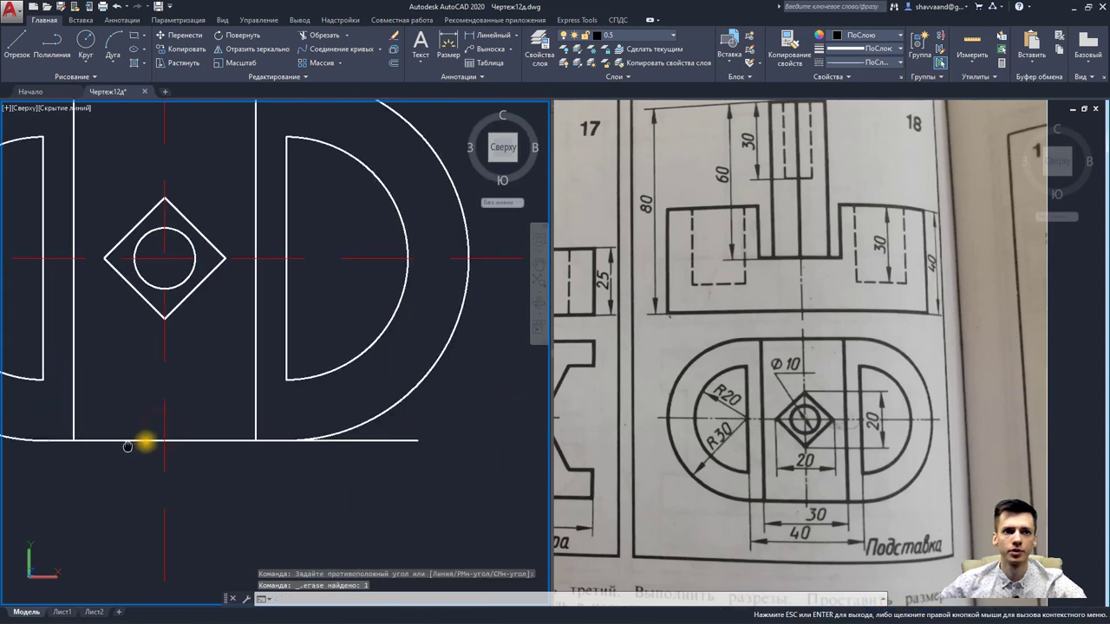
click(367, 440)
key(Delete)
mouse_move(413, 277)
middle_down()
mouse_move(407, 339)
mouse_move(417, 320)
middle_up()
key(ctrl+z)
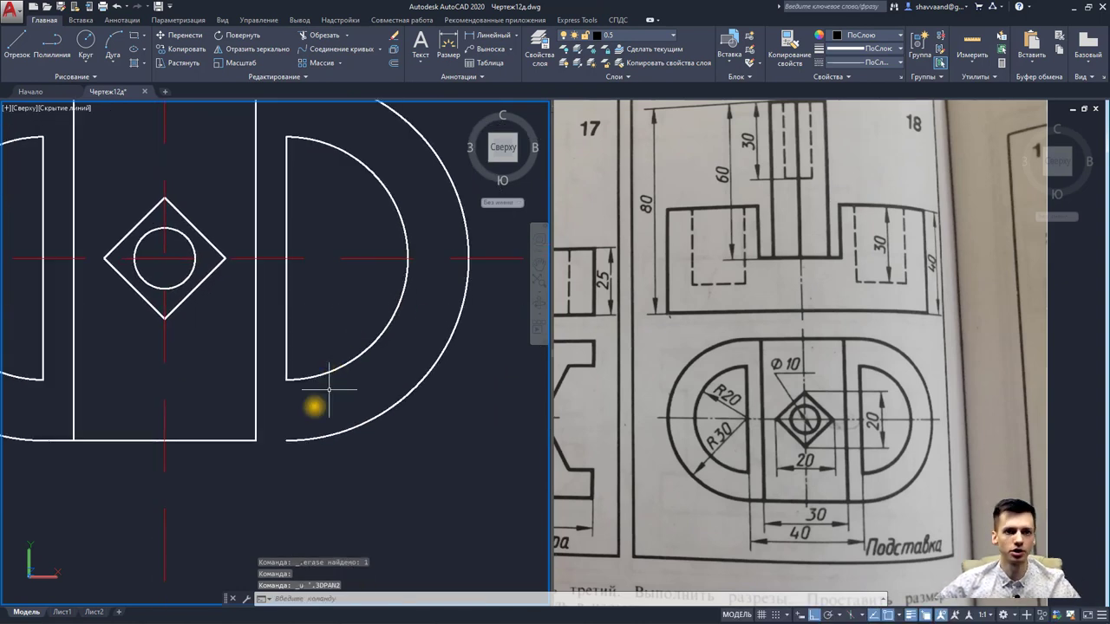
key(ctrl+z)
Step: Window-select and delete the stray bottom segment past the right outer arc
click(323, 50)
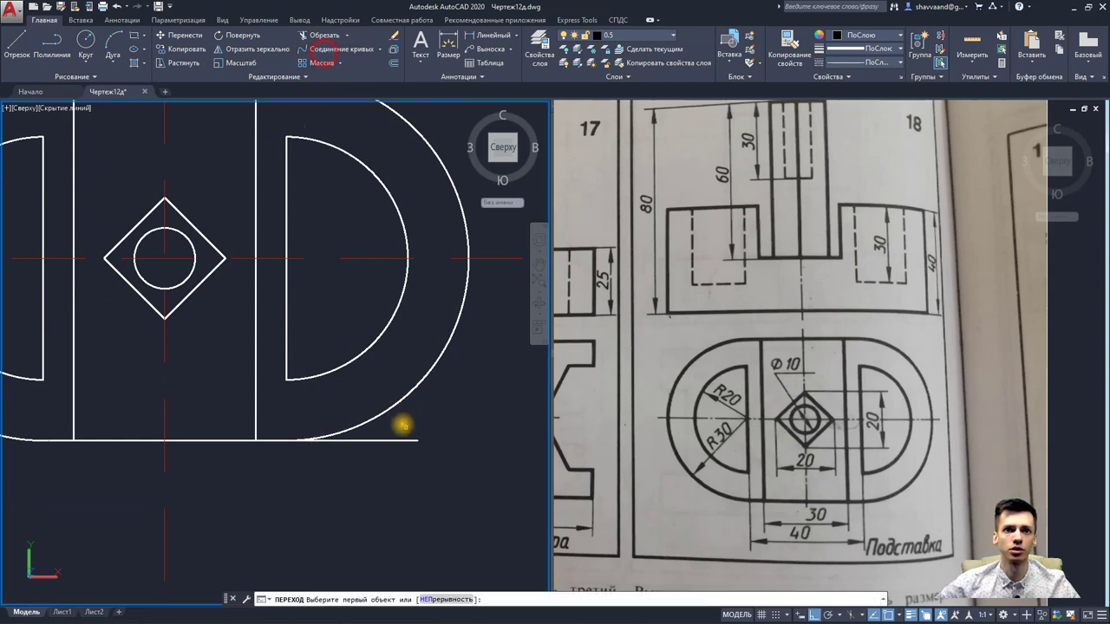
click(390, 405)
right_click(271, 442)
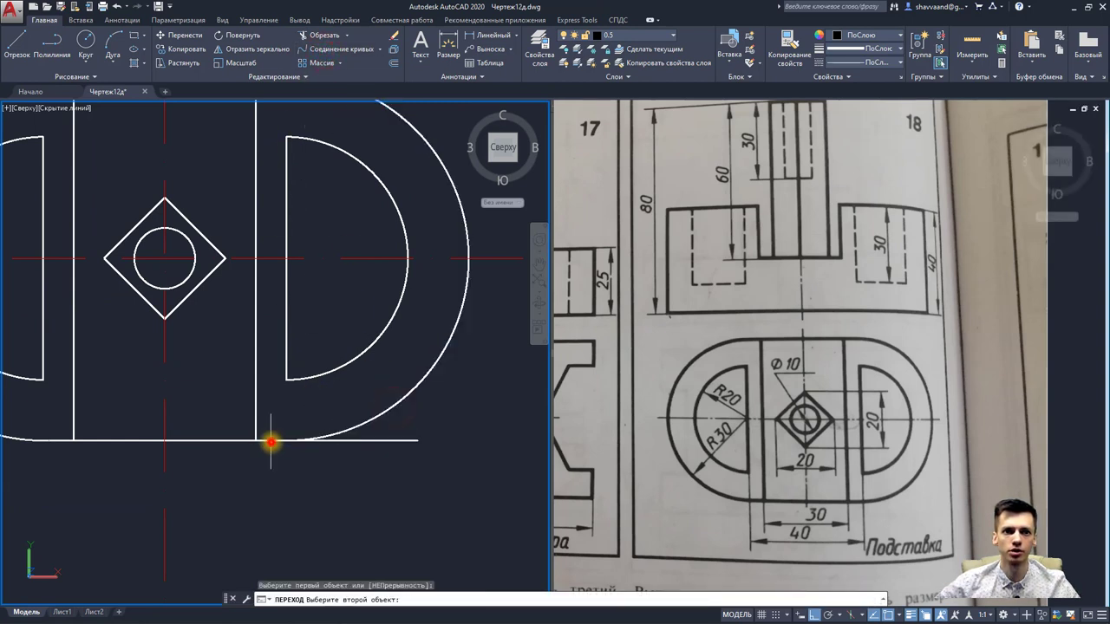
click(317, 429)
click(425, 451)
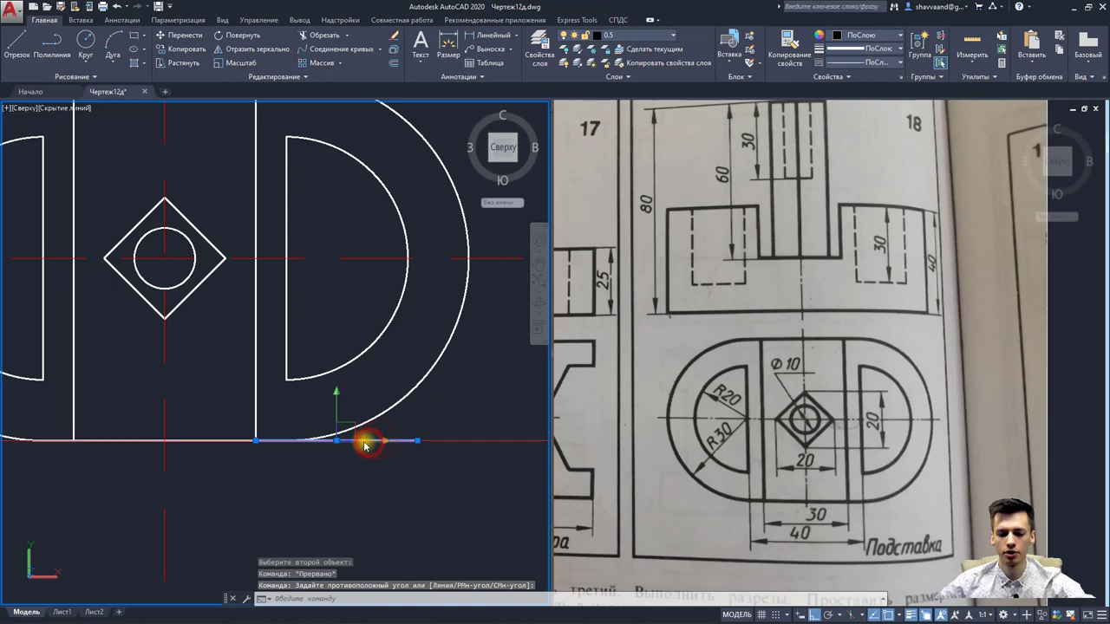
key(Delete)
Step: Try selecting the right outer arc with windows, cancelling an accidental overlapping selection
middle_drag(347, 305, 325, 480)
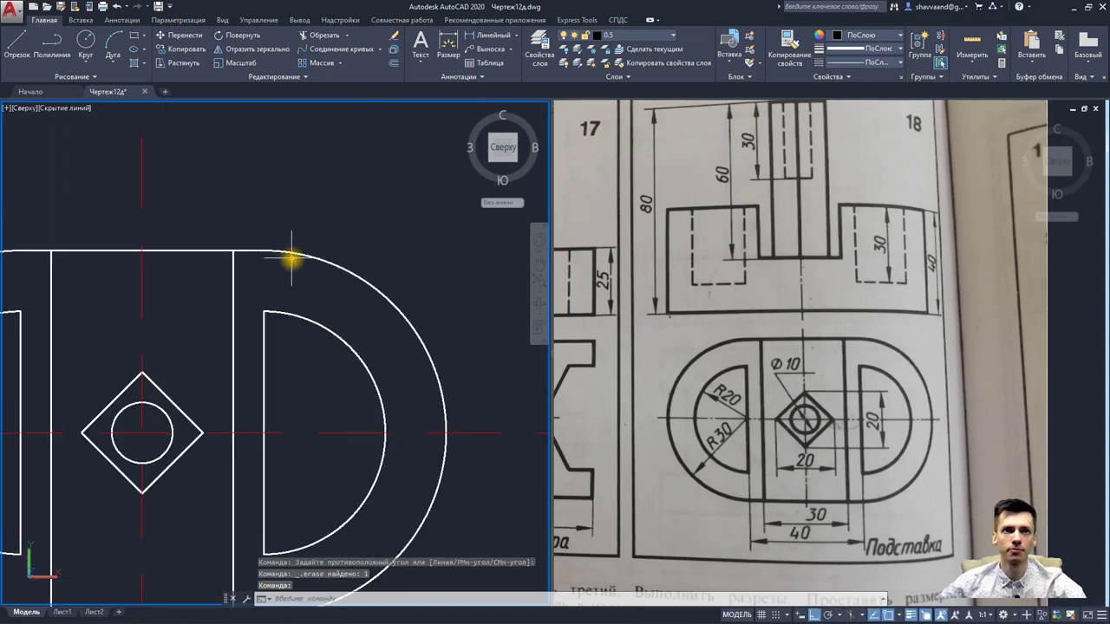
click(279, 262)
middle_drag(265, 298, 309, 150)
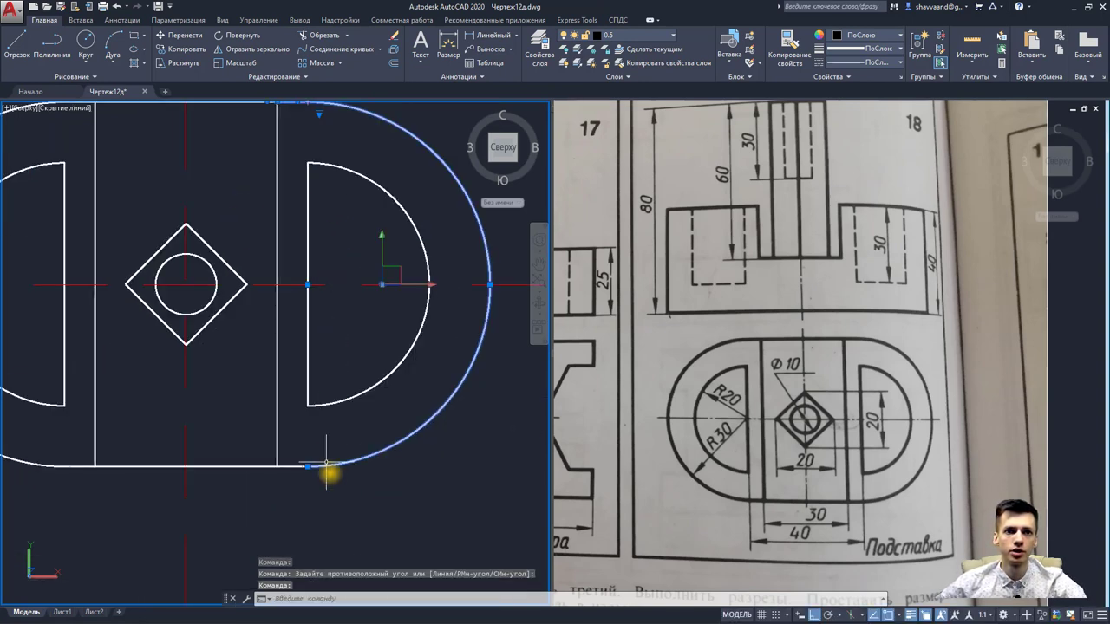
click(338, 474)
click(283, 449)
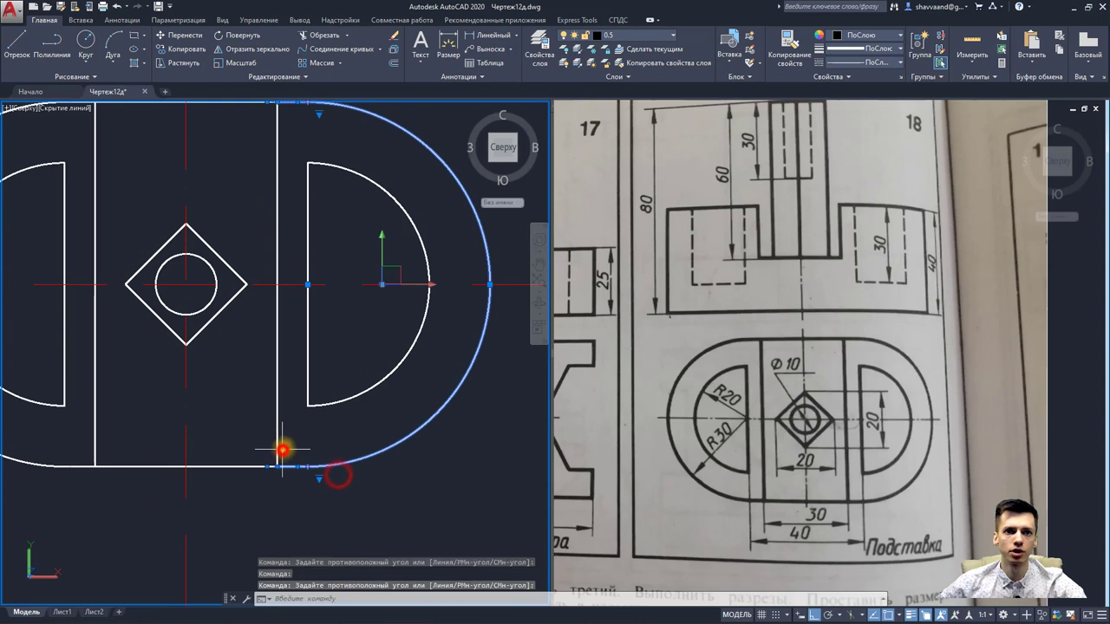
click(282, 401)
click(268, 396)
click(279, 389)
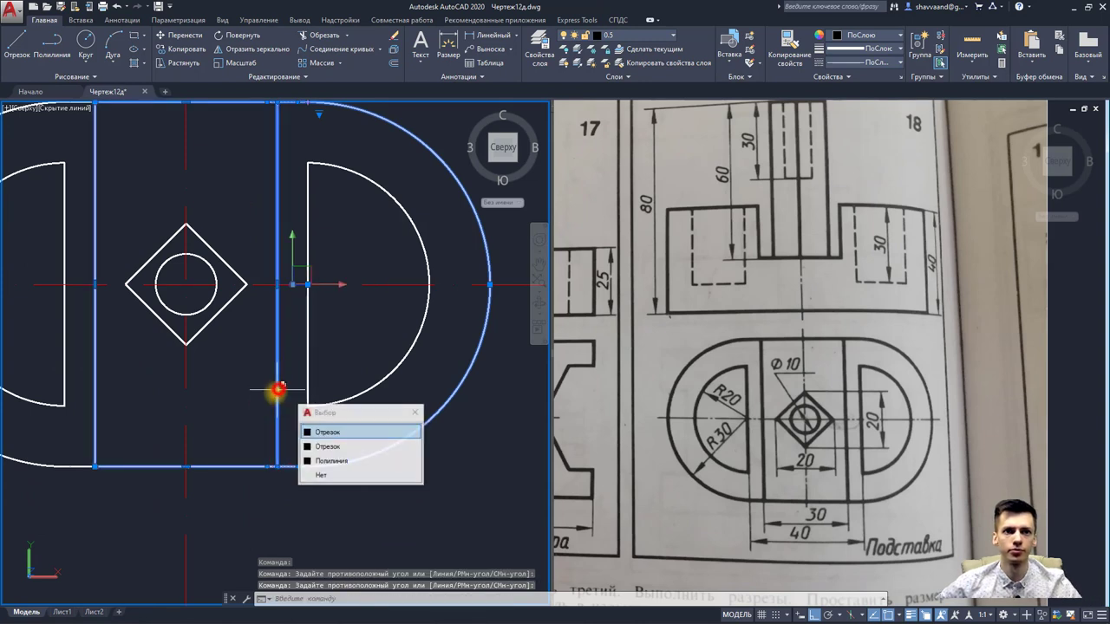
click(328, 448)
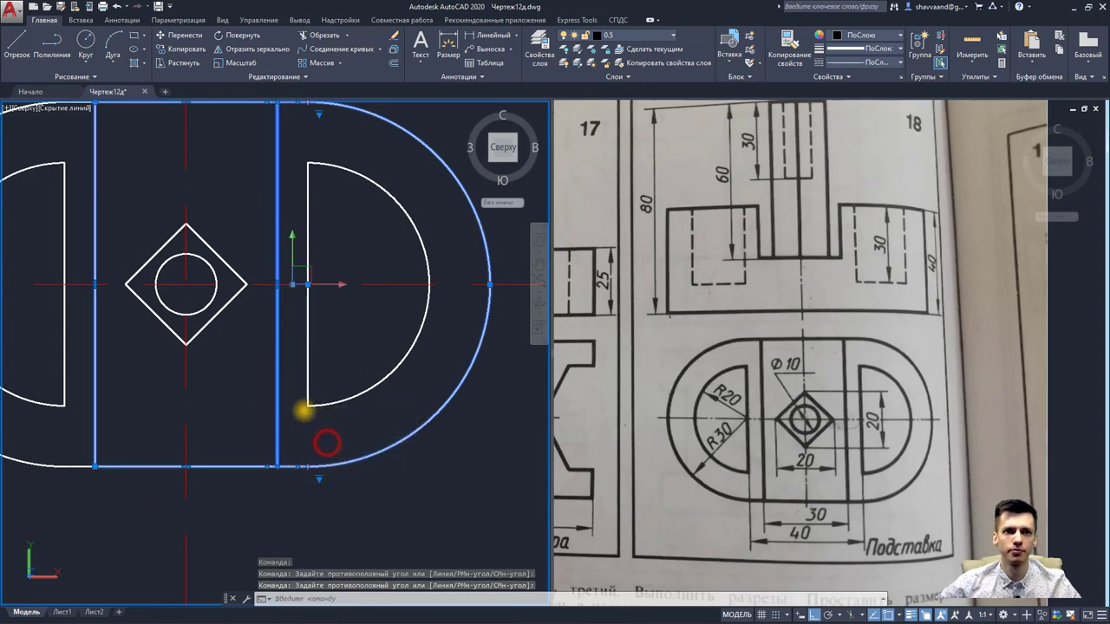
key(Escape)
key(Escape)
Step: Window-select the right outer arc together with its bottom and top edge segments
click(329, 486)
click(295, 451)
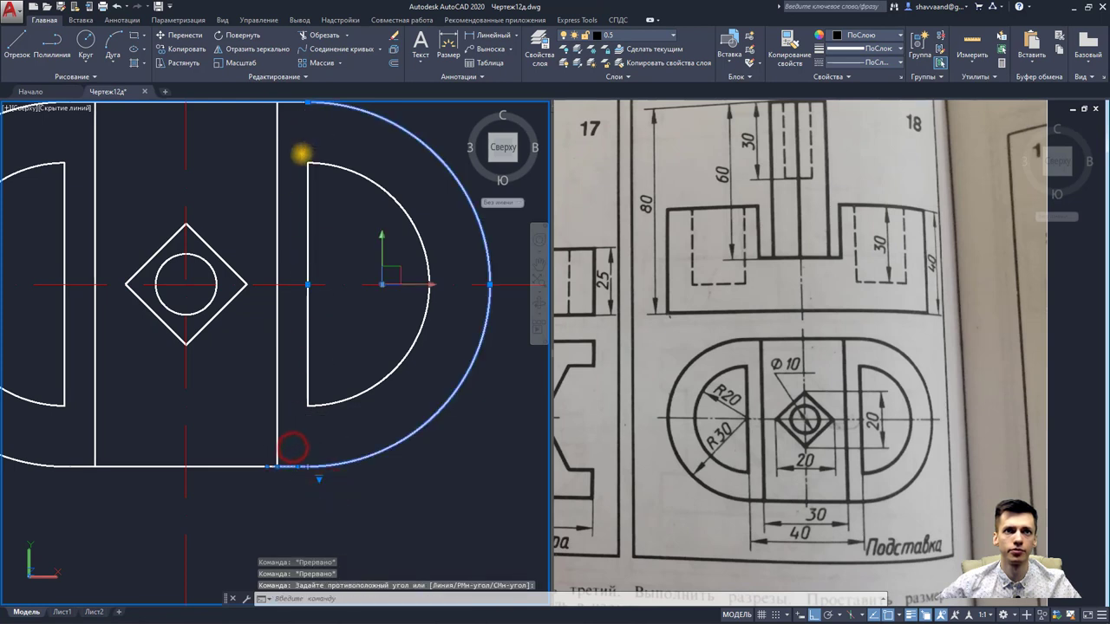
middle_drag(298, 148, 302, 220)
click(309, 223)
click(288, 175)
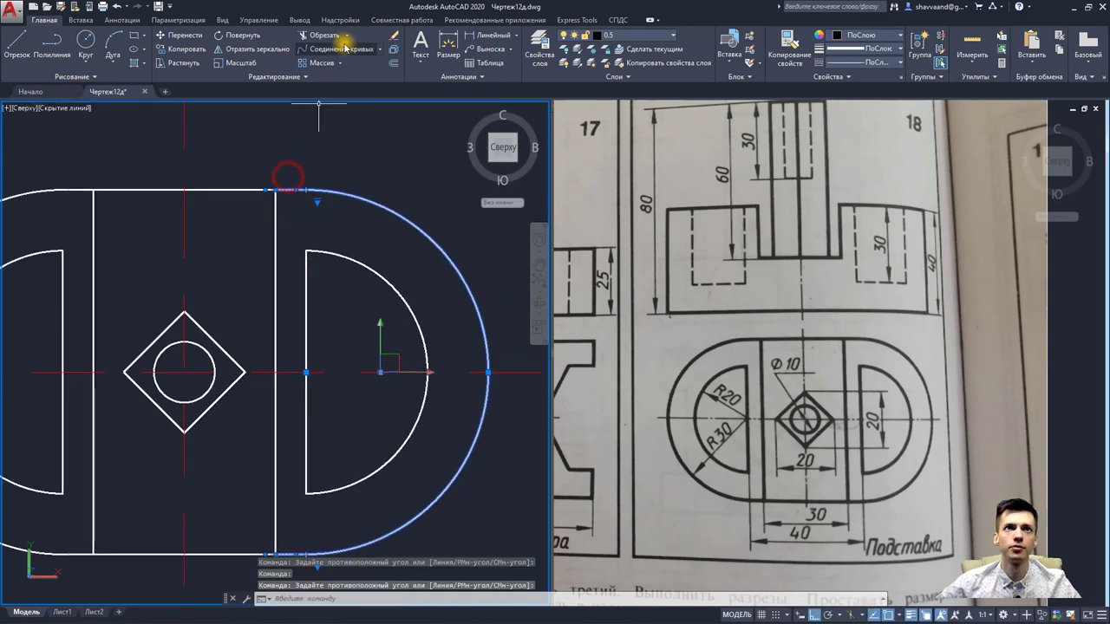
Step: Join the arc and segments into one spline and stretch its top end to the edge corner
click(282, 76)
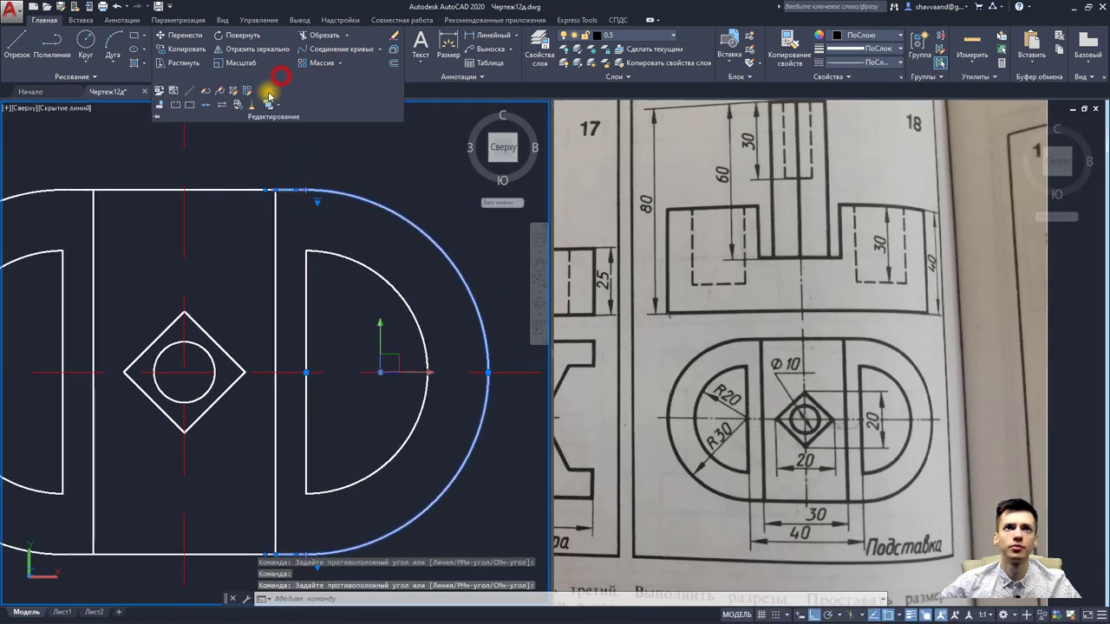
click(201, 105)
click(310, 186)
key(Escape)
scroll(274, 187, up, 2)
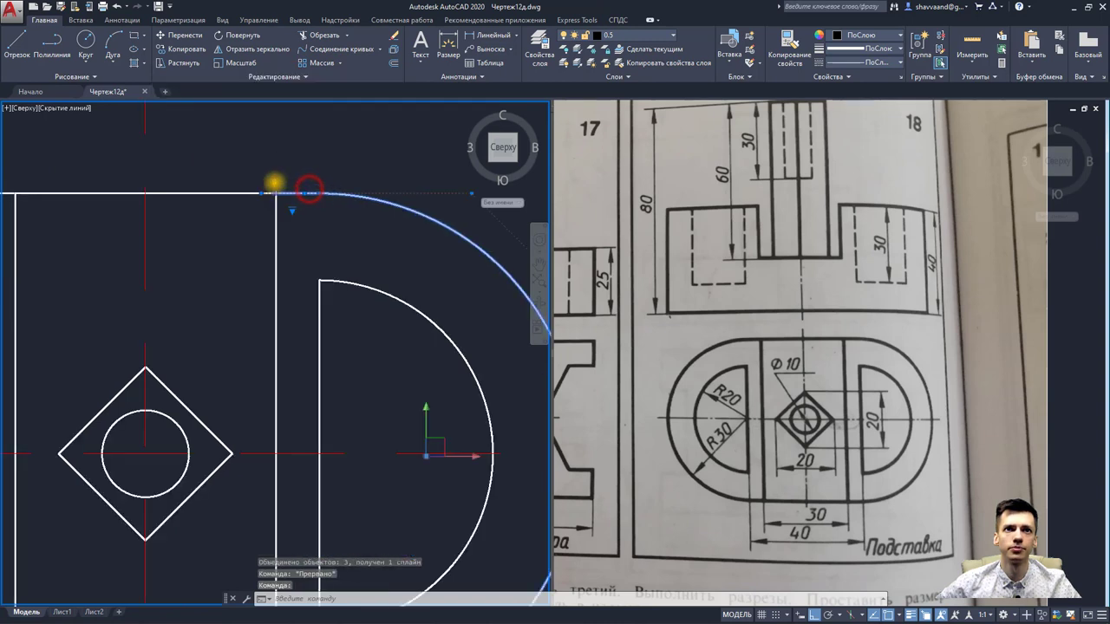
scroll(275, 183, up, 3)
click(216, 229)
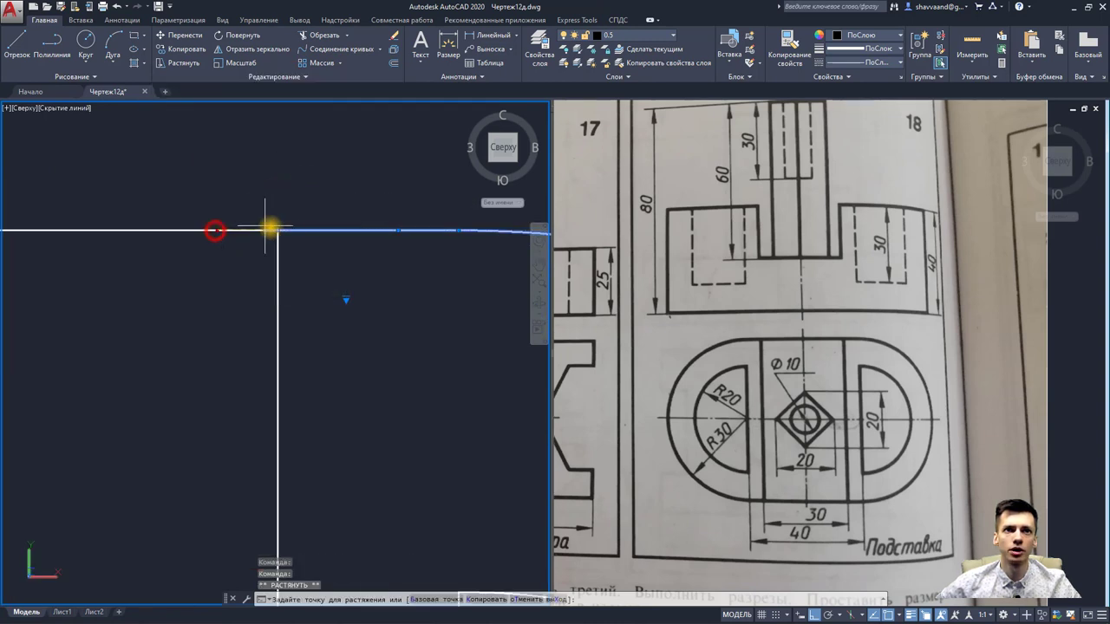
click(278, 230)
Step: Stretch the spline's bottom end onto the bottom edge line
scroll(292, 278, down, 3)
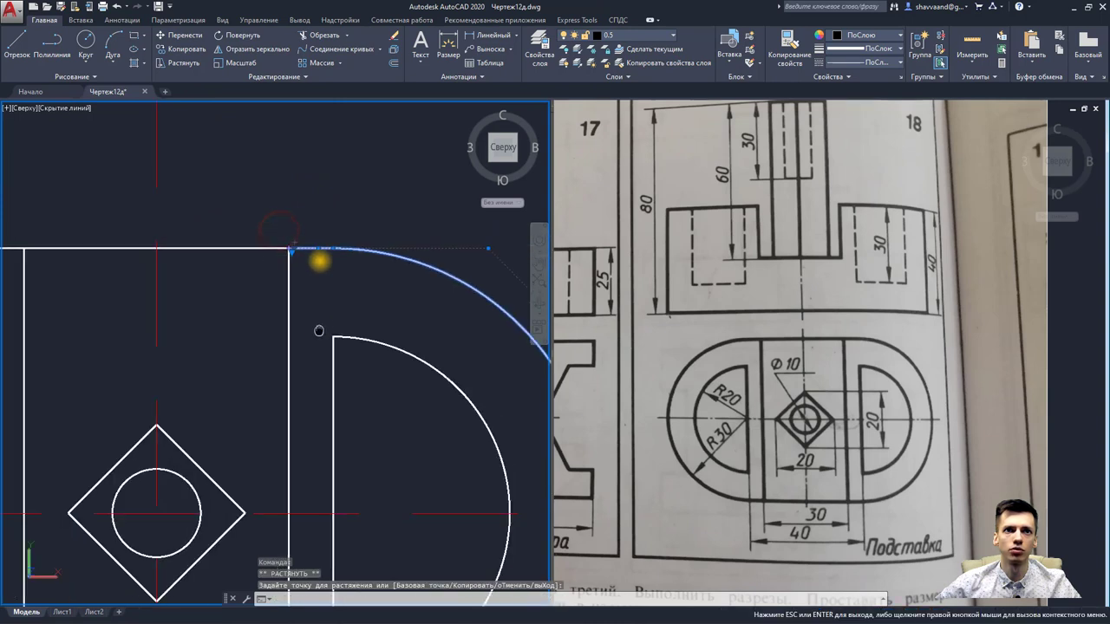
middle_drag(318, 252, 302, 180)
scroll(251, 428, up, 2)
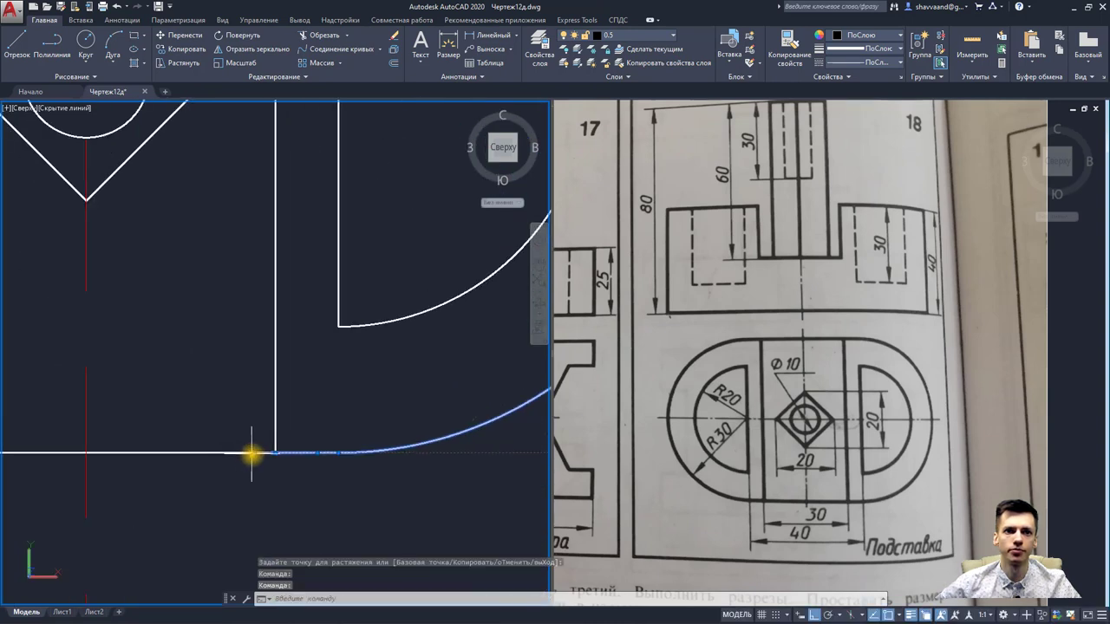
click(251, 453)
scroll(250, 454, up, 2)
scroll(282, 456, up, 4)
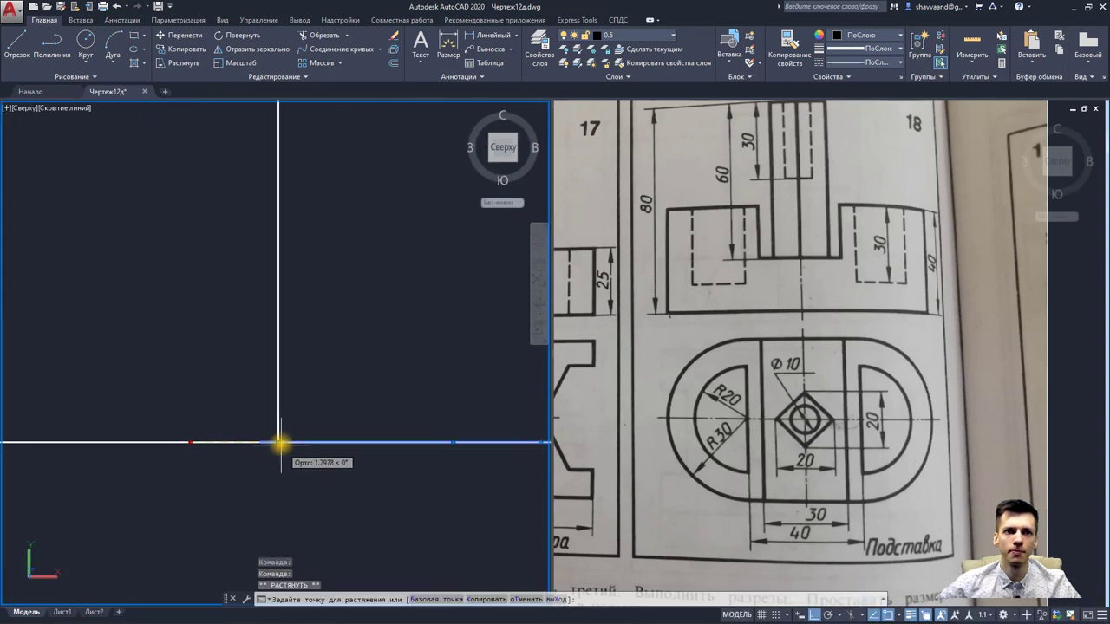
click(280, 443)
scroll(280, 441, down, 3)
scroll(248, 408, down, 3)
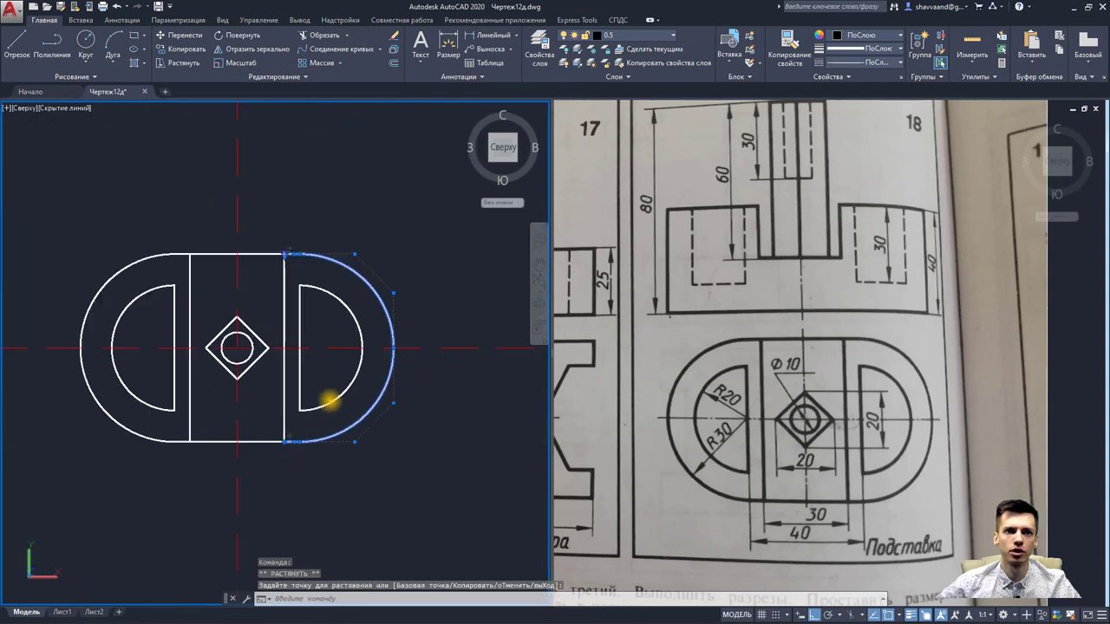
scroll(342, 399, down, 2)
key(Escape)
Step: Join the right vertical line with the arc spline into a single object
scroll(381, 347, up, 2)
scroll(373, 349, up, 2)
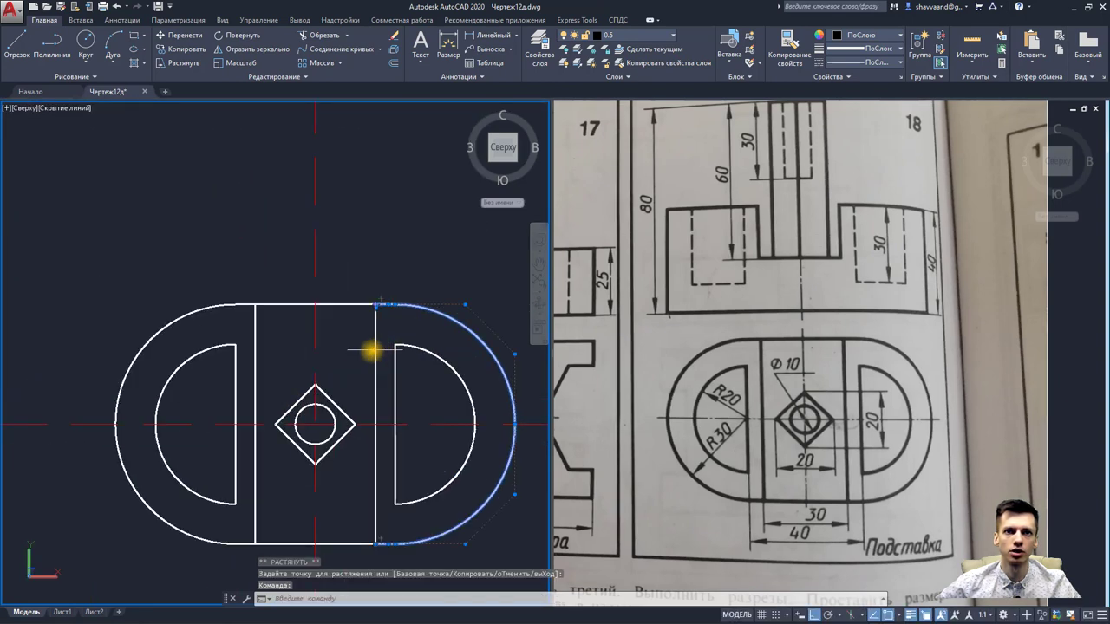
click(377, 350)
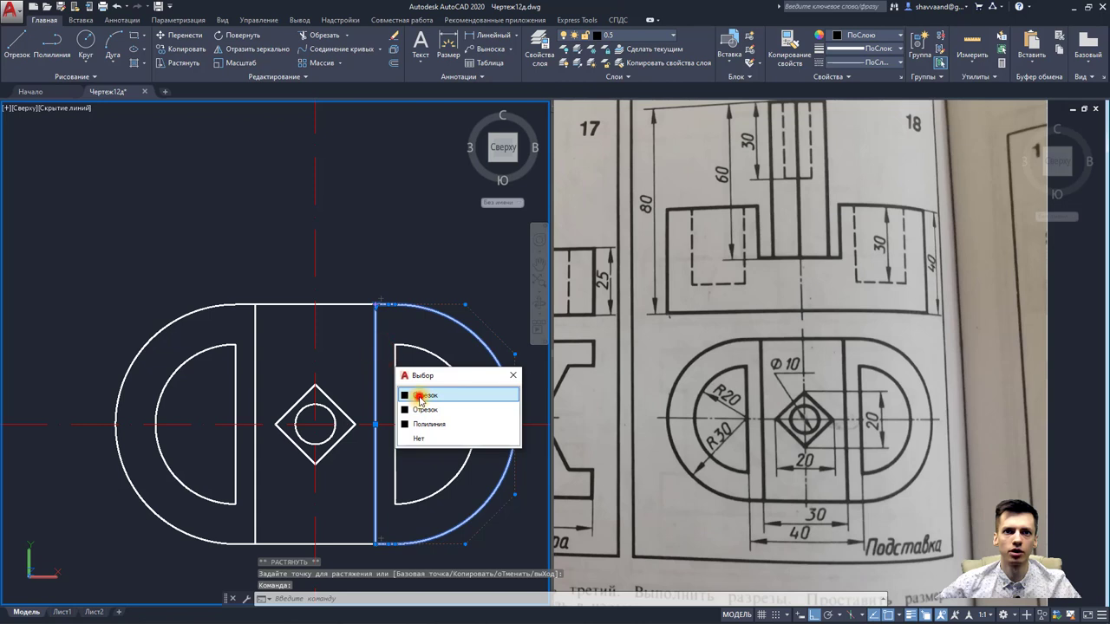
click(420, 397)
click(302, 80)
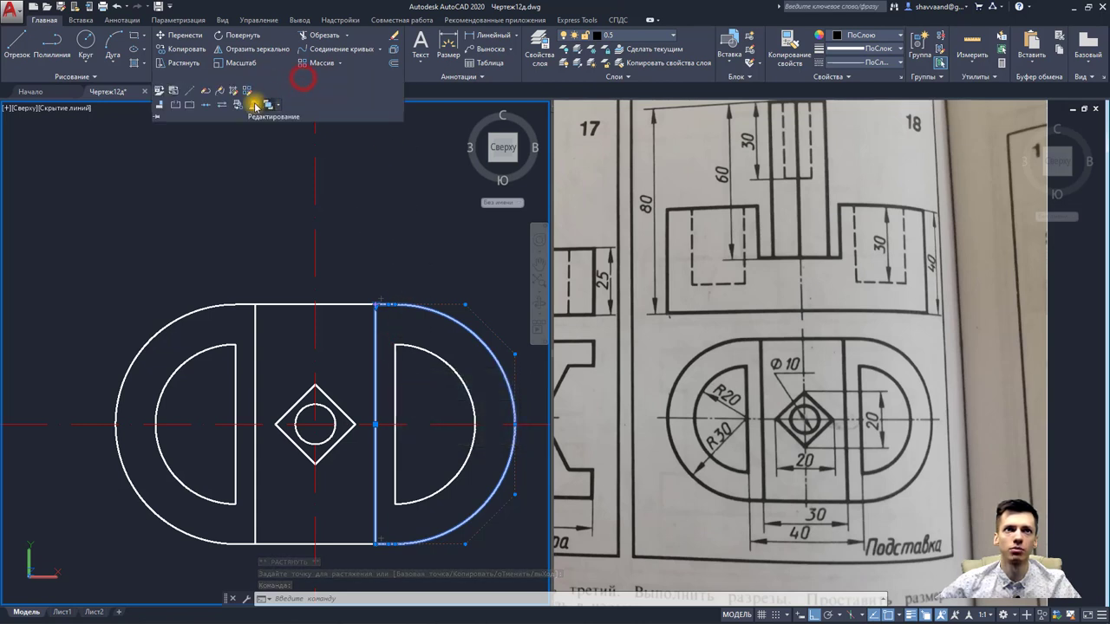
click(207, 107)
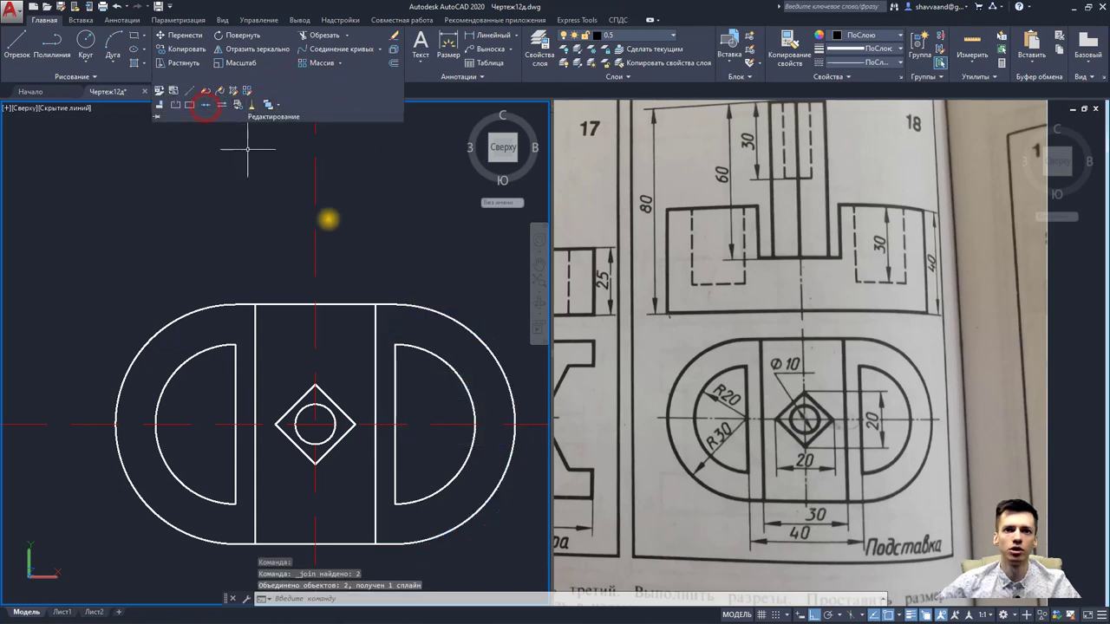
click(426, 309)
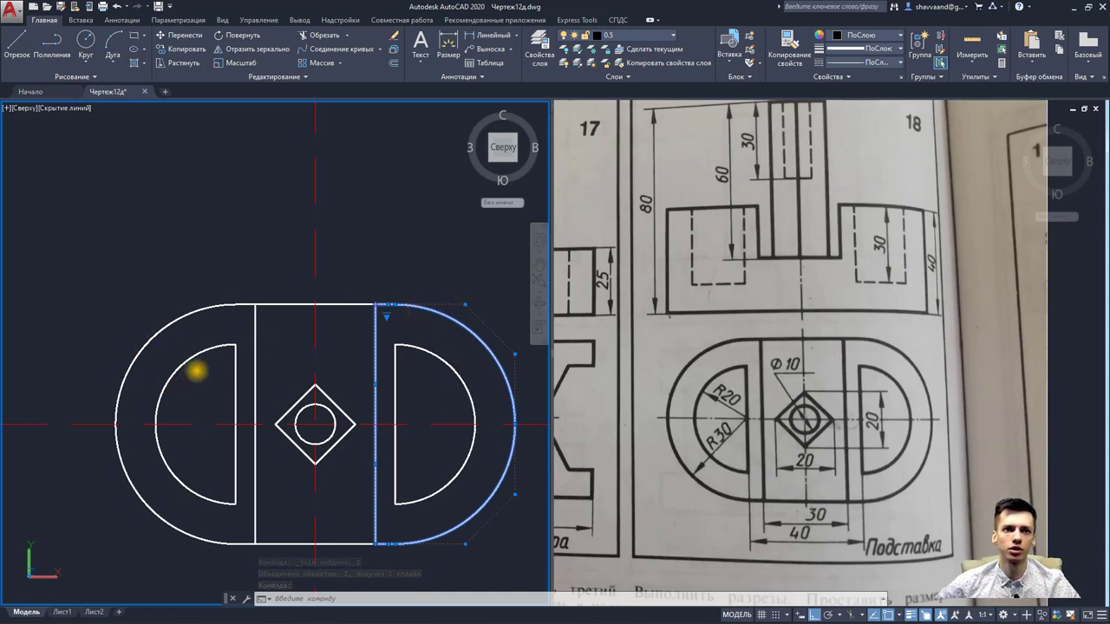
Step: Inspect the left outer arc and left vertical line for overlapping objects
key(Escape)
click(231, 305)
key(Escape)
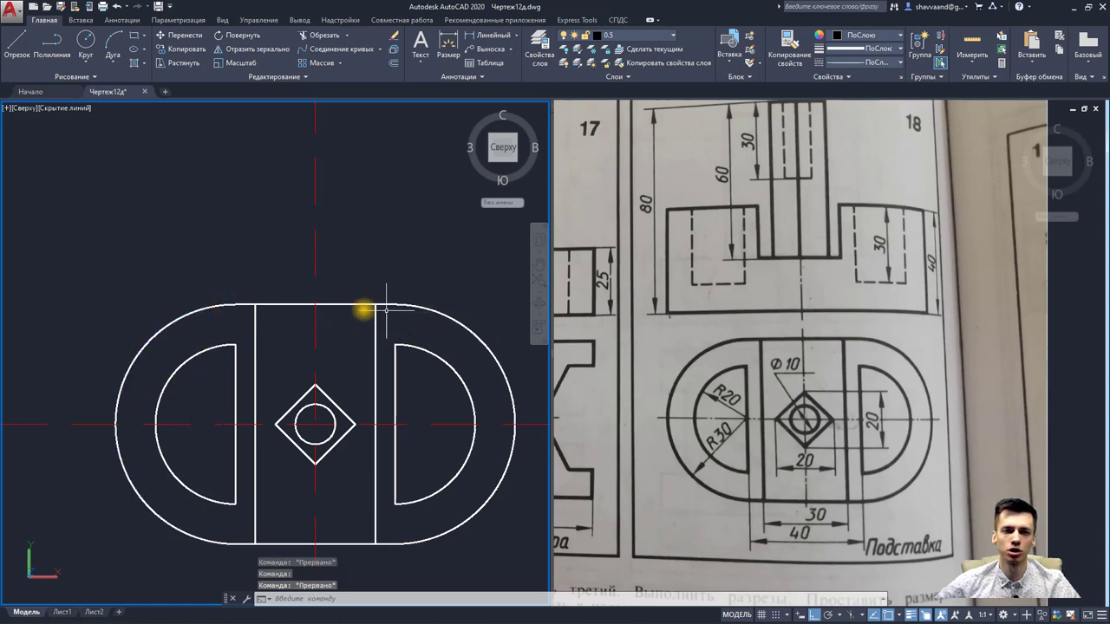
click(254, 317)
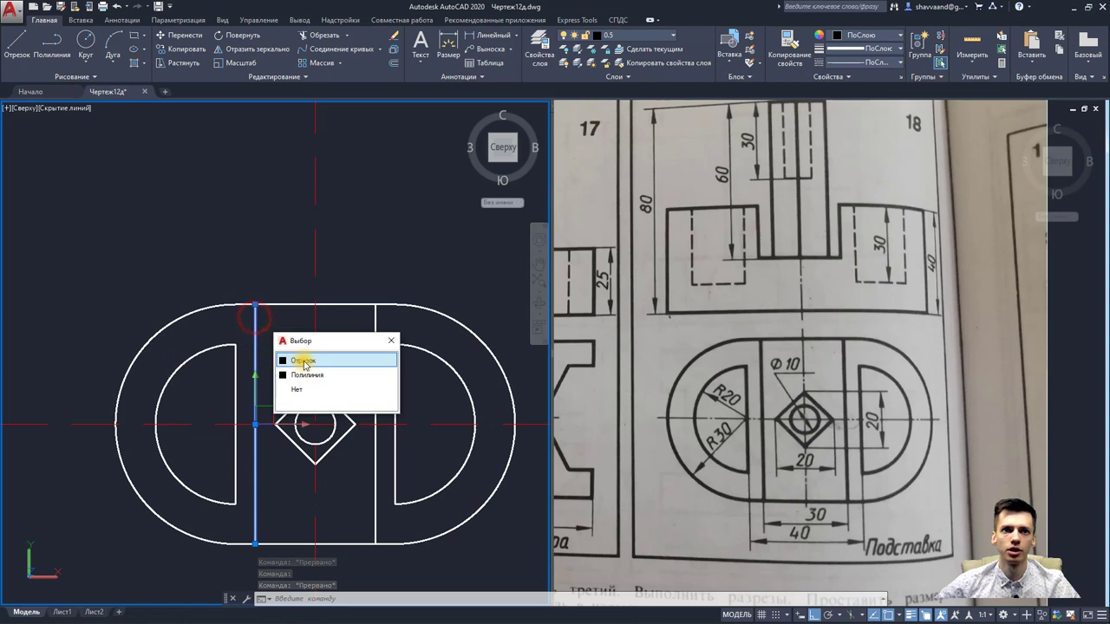
key(Escape)
Step: Delete the duplicate top and bottom middle edge lines (Отрезок), then check the left vertical line
click(293, 303)
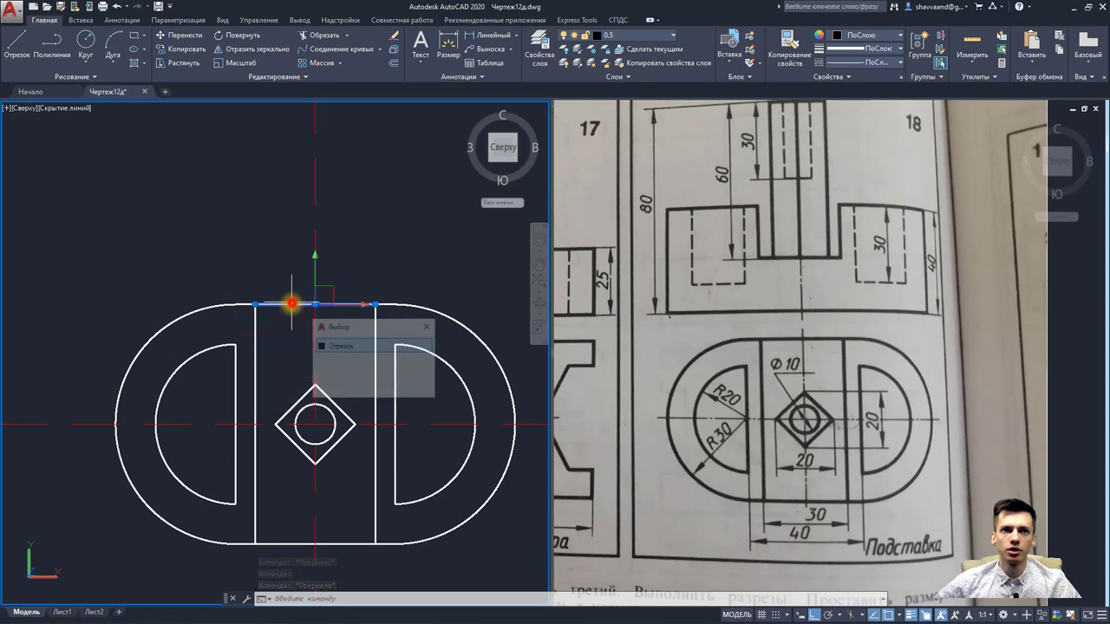
click(333, 347)
key(Delete)
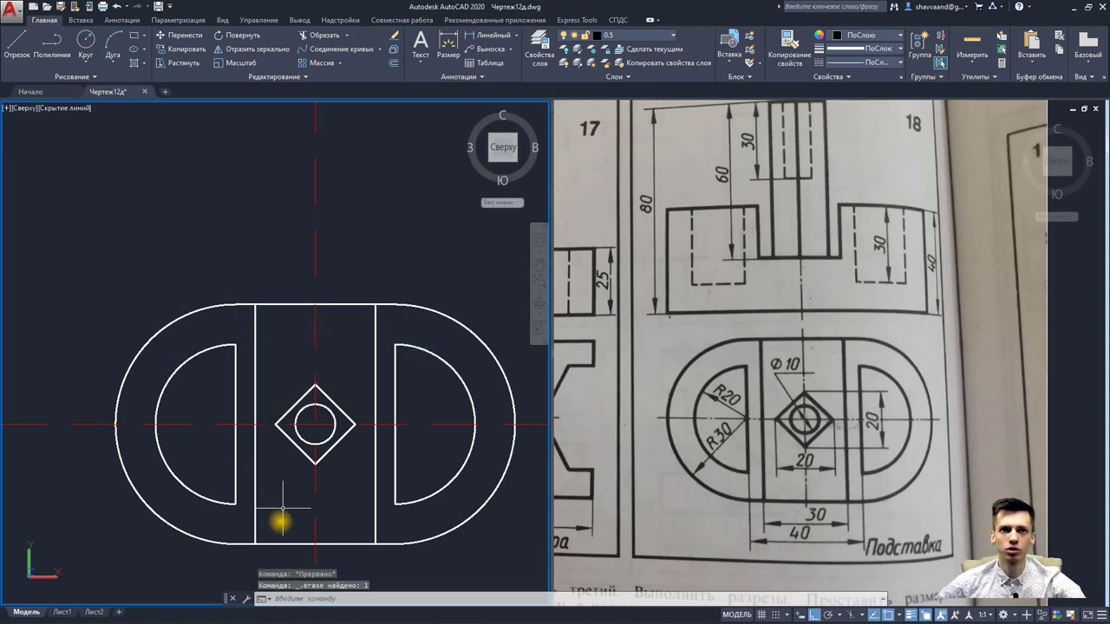
click(266, 553)
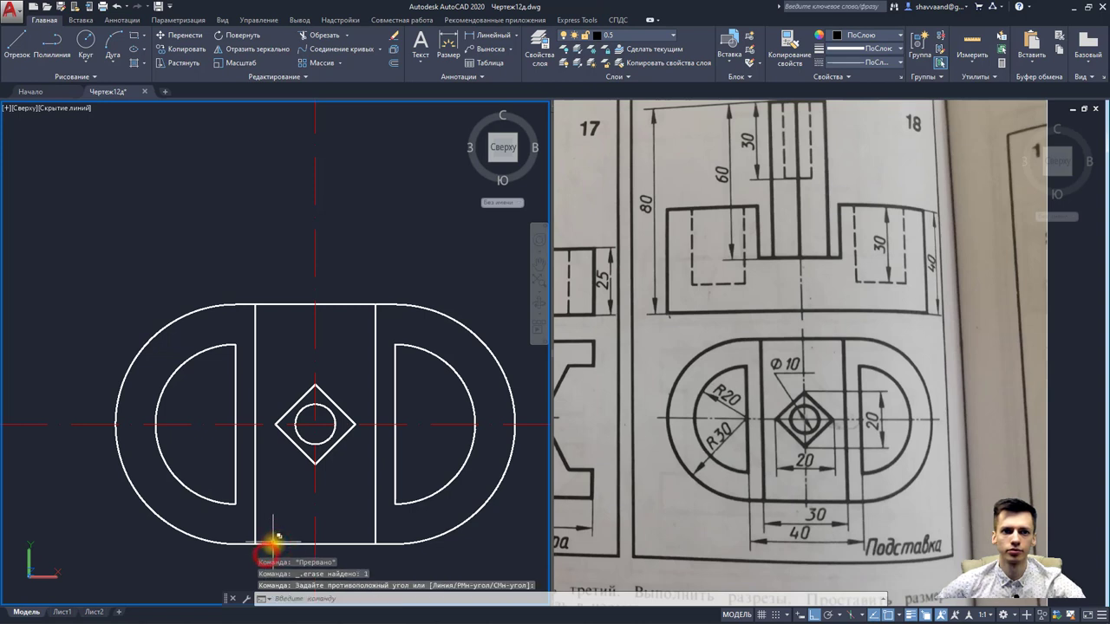
click(272, 540)
click(312, 566)
key(Delete)
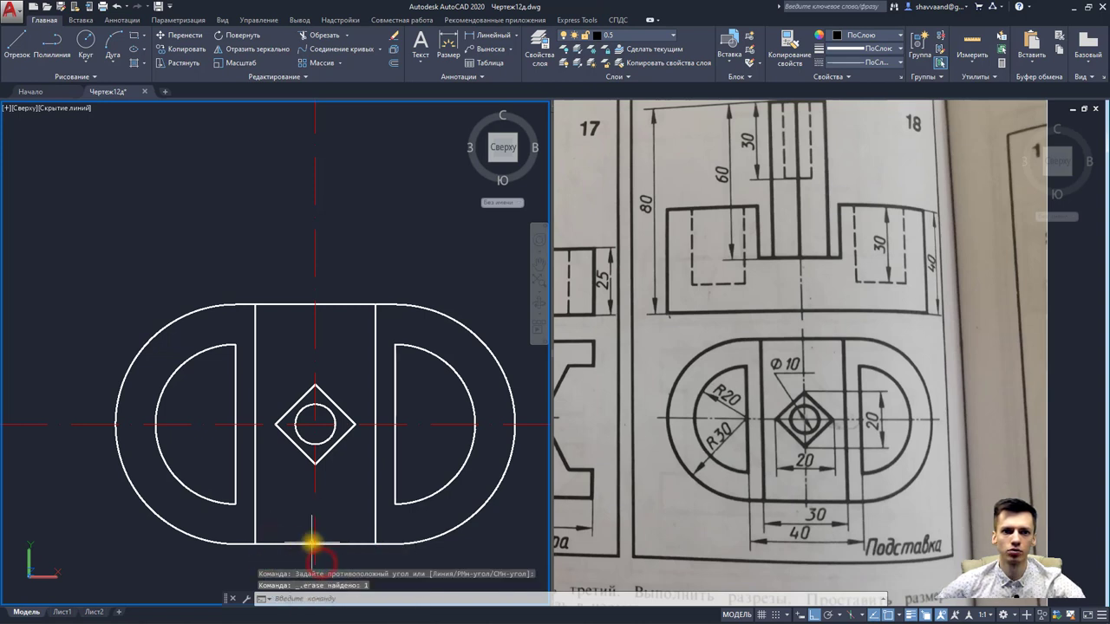
click(253, 529)
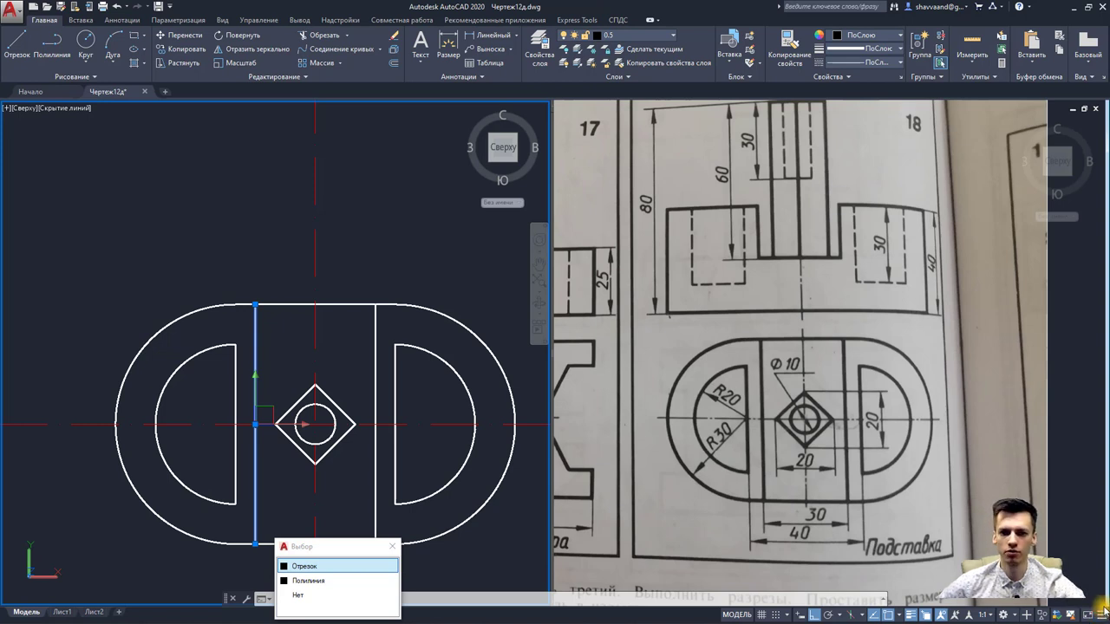
click(1102, 614)
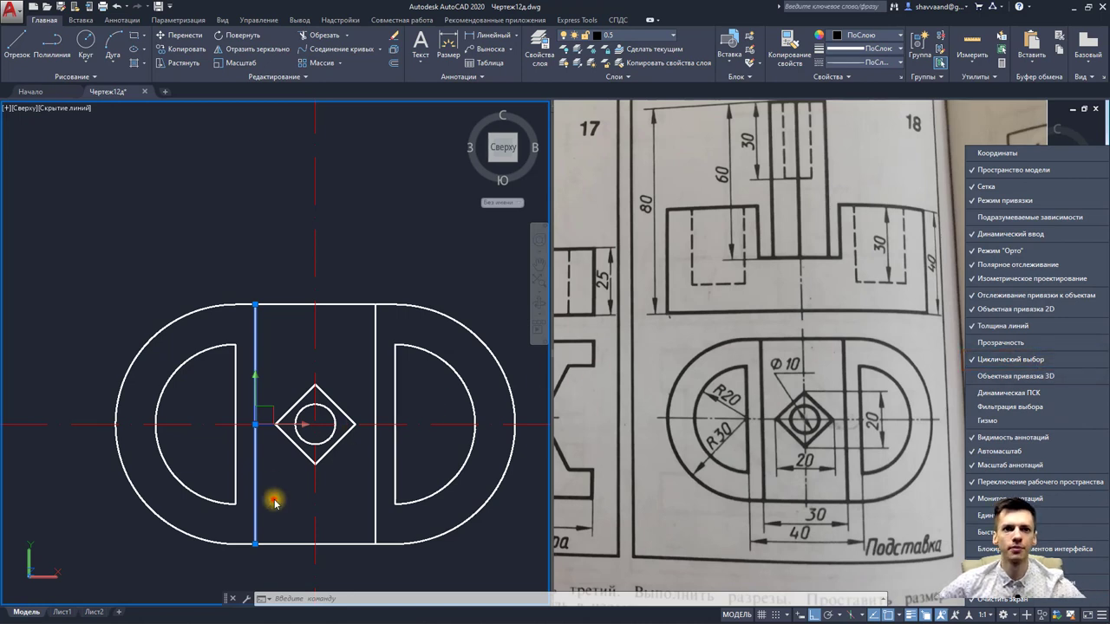
Step: Join the large outer arc of the top view and its adjoining line into one curve
key(Escape)
key(Escape)
scroll(365, 459, up, 2)
scroll(336, 505, up, 3)
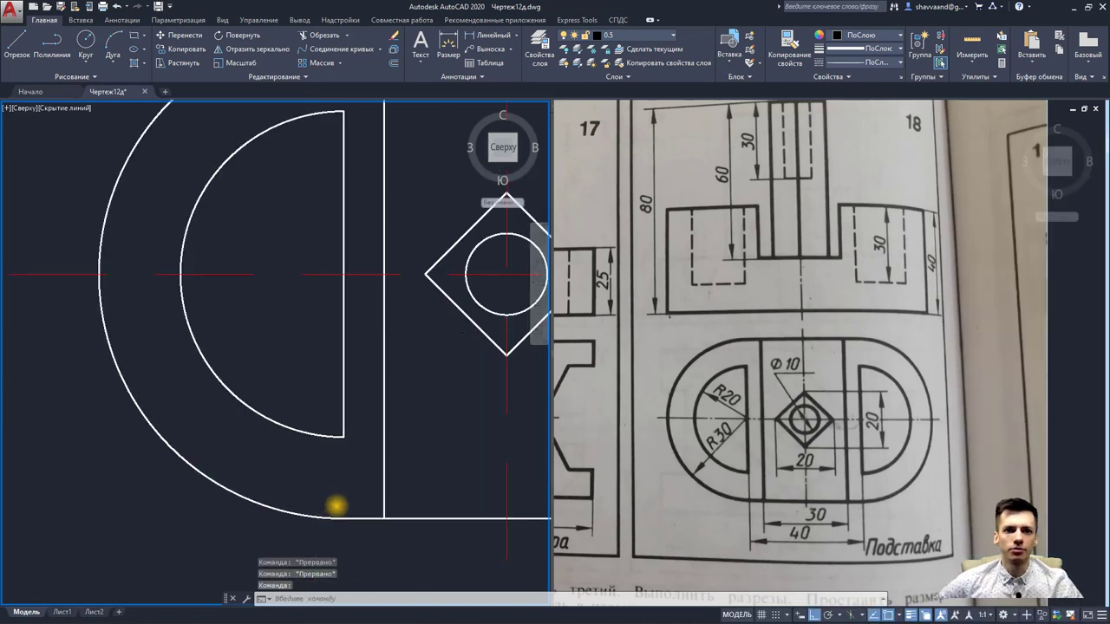
click(285, 477)
key(Escape)
click(377, 550)
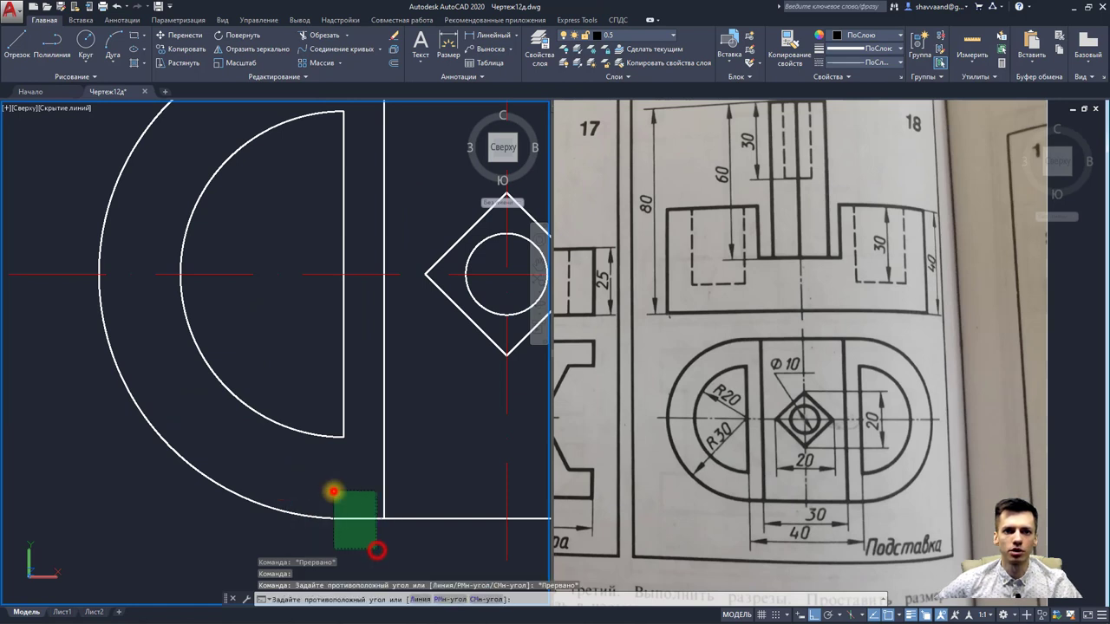
click(334, 491)
click(260, 76)
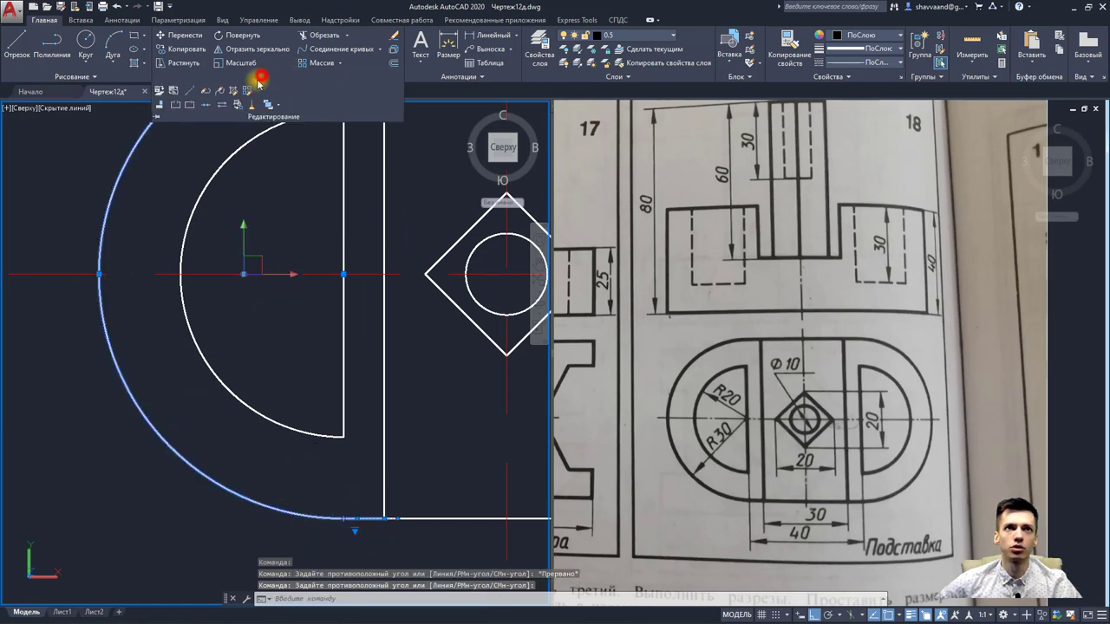
click(208, 105)
Step: Stretch the joined curve's end grip and snap it onto the line corner
middle_drag(323, 246, 334, 427)
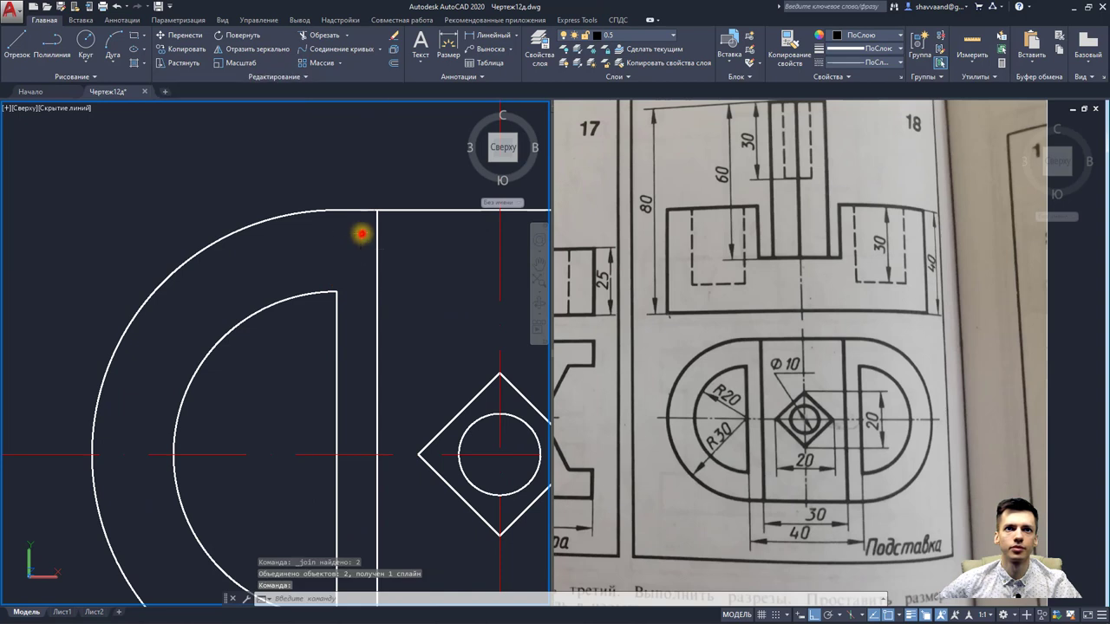
click(362, 234)
click(297, 174)
click(233, 77)
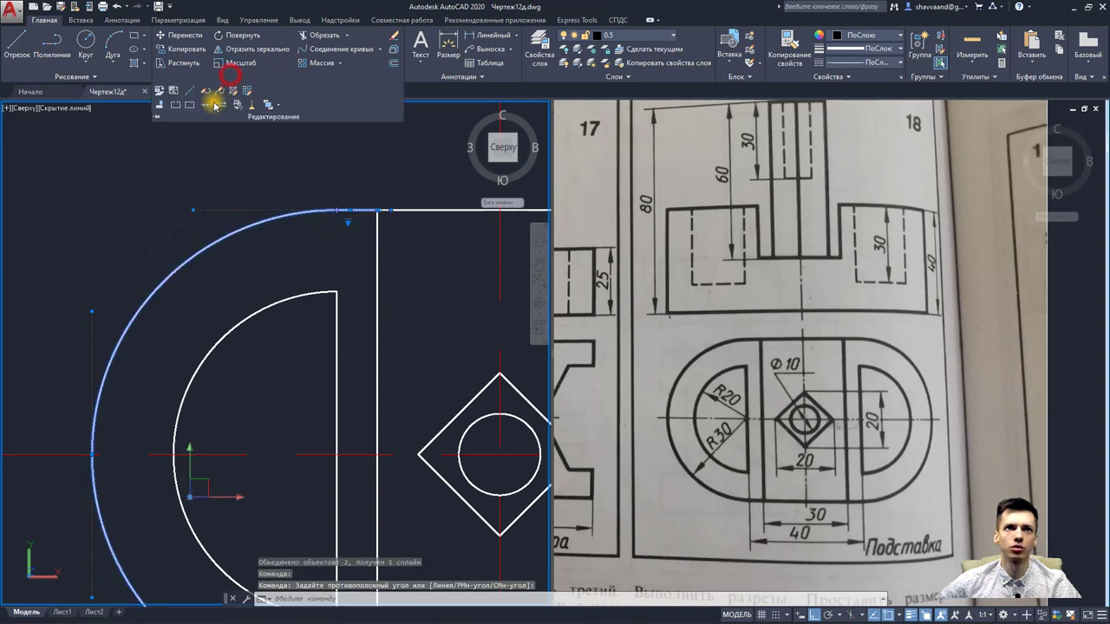
key(Escape)
scroll(397, 206, up, 2)
scroll(329, 215, up, 2)
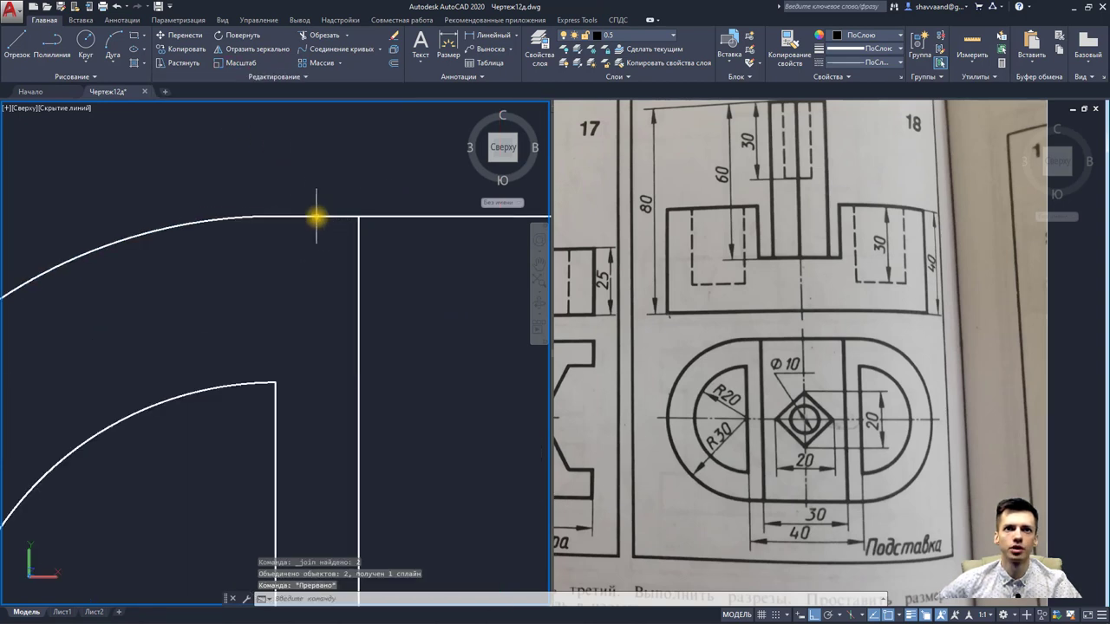
click(385, 215)
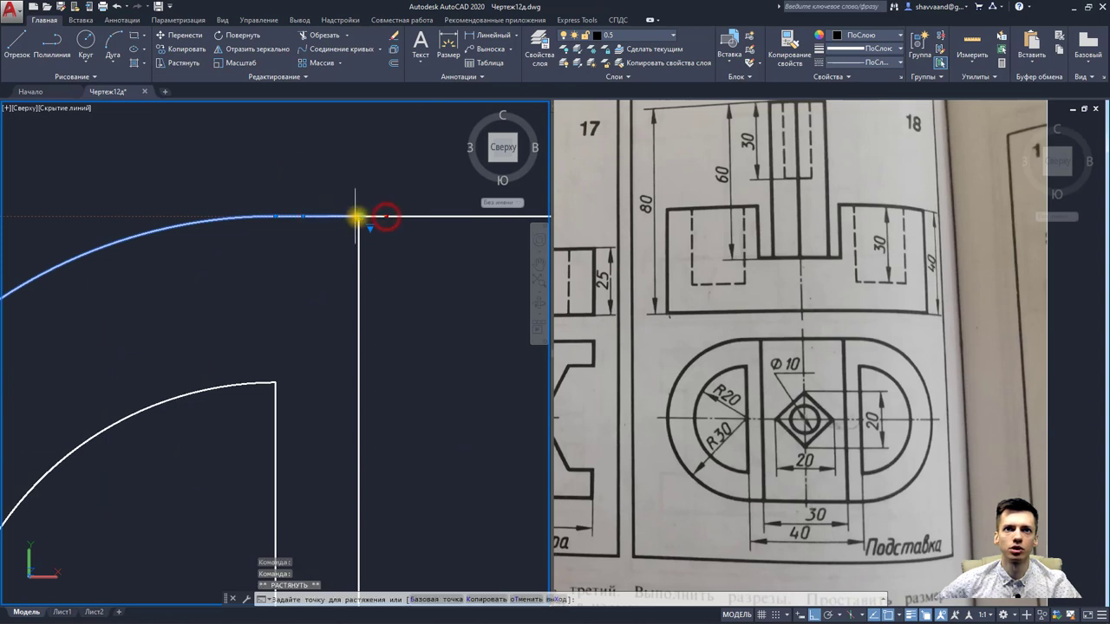
click(356, 216)
Step: Check the curve end, then select the lower curve together with the vertical line
scroll(379, 318, down, 2)
scroll(347, 238, up, 2)
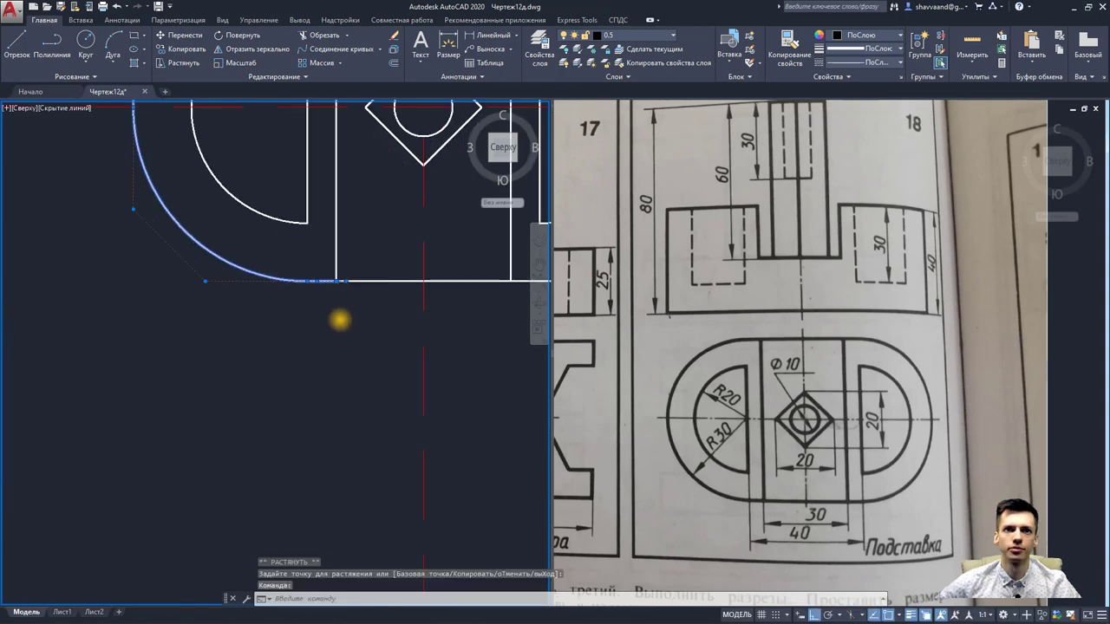
scroll(339, 320, up, 2)
scroll(342, 241, up, 1)
click(333, 211)
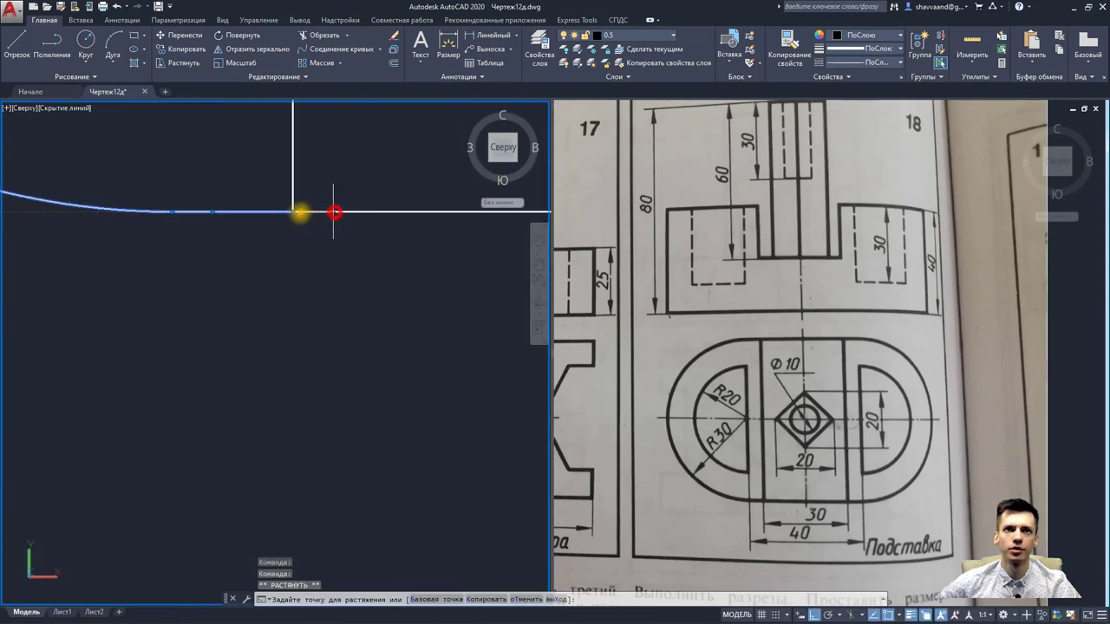
scroll(295, 210, up, 3)
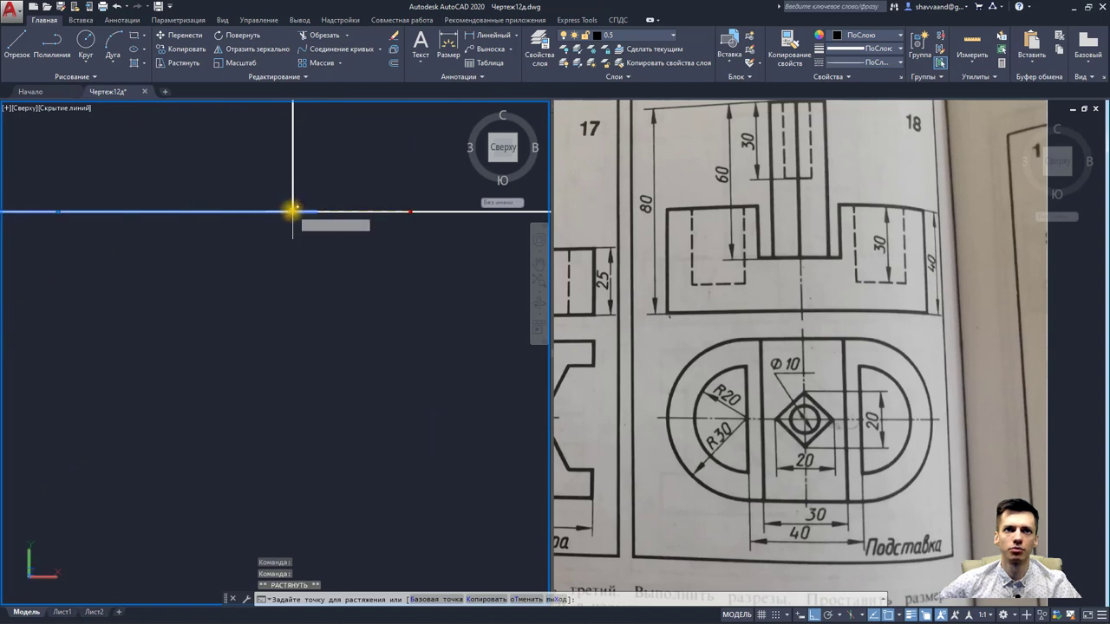
key(Escape)
scroll(297, 208, down, 3)
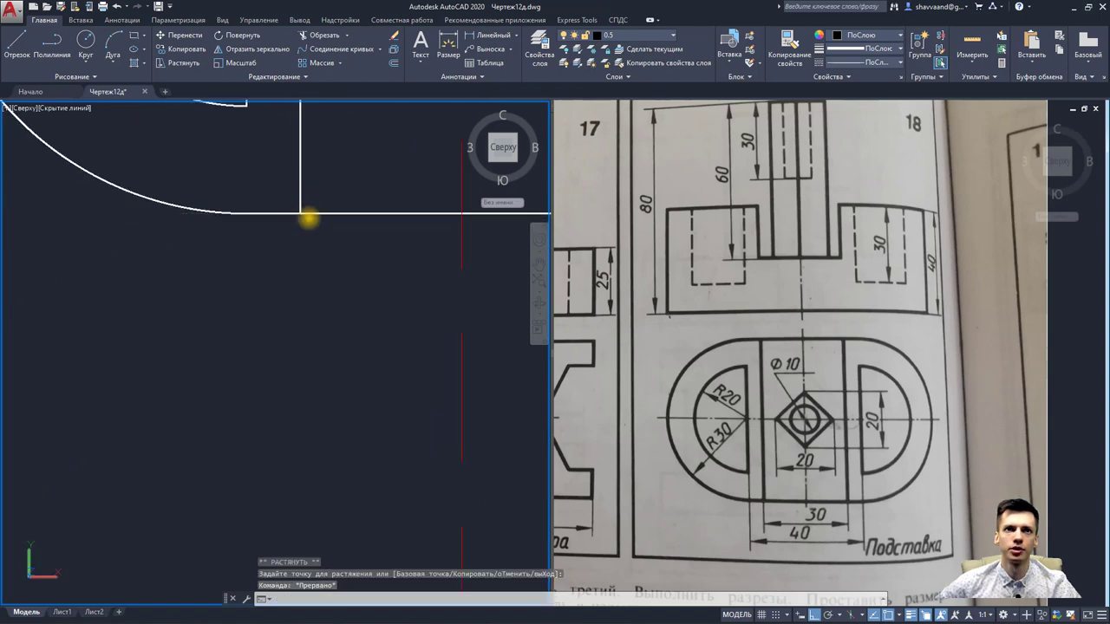
middle_drag(252, 213, 277, 317)
click(277, 314)
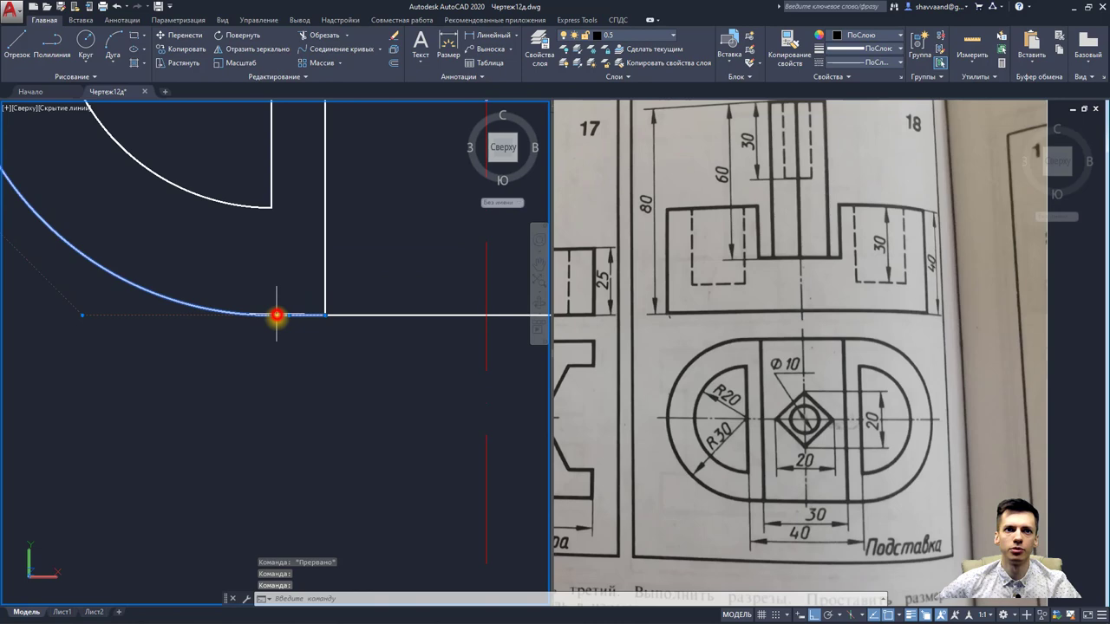
click(324, 274)
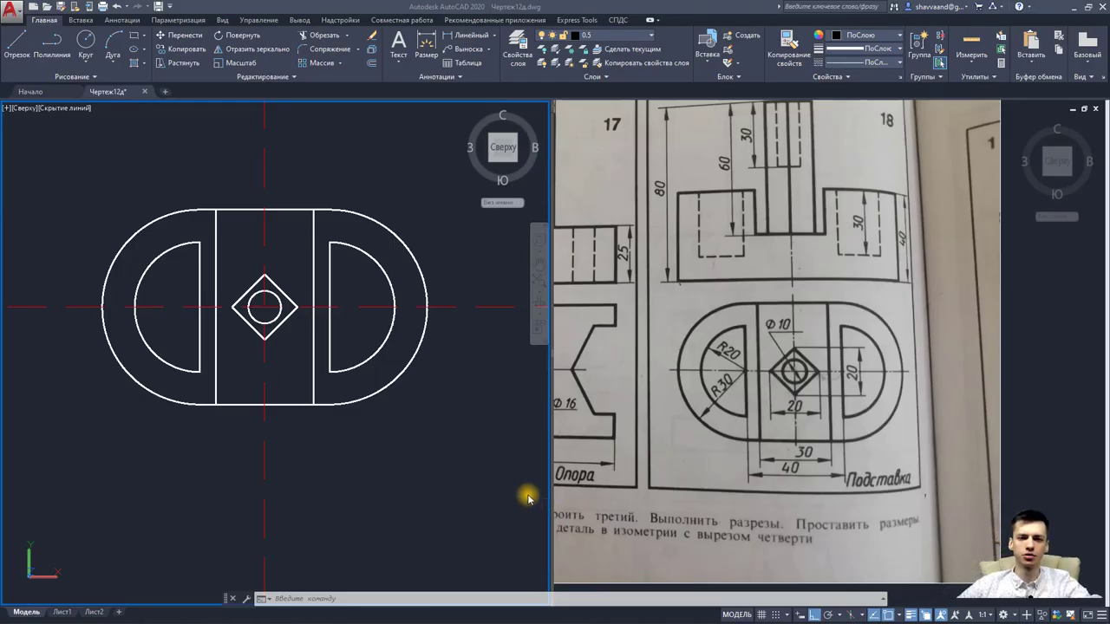
click(359, 412)
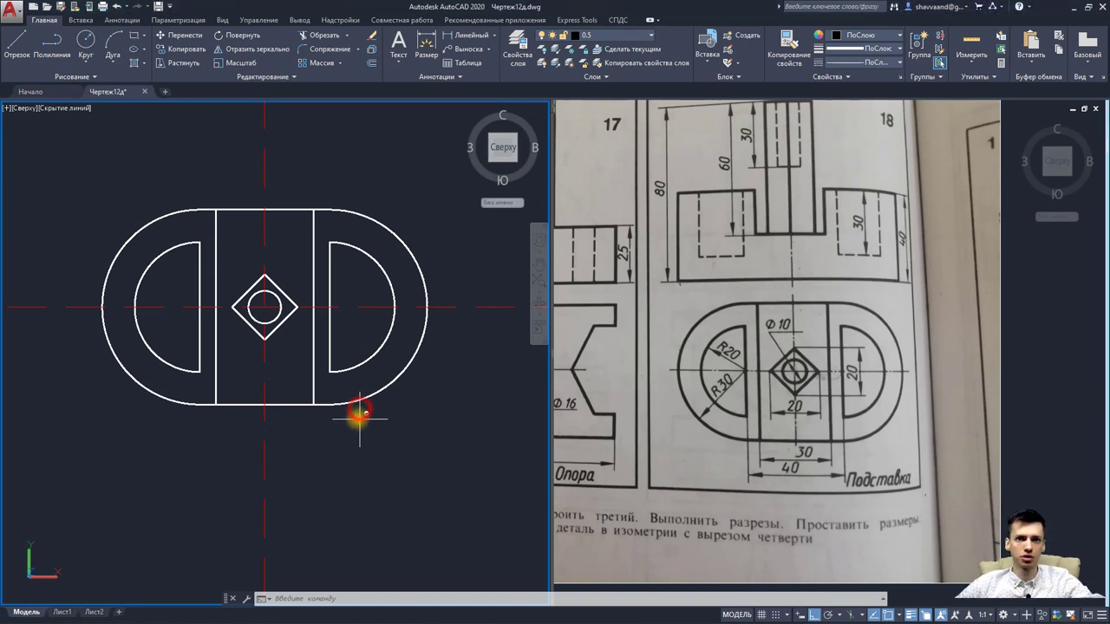
click(356, 403)
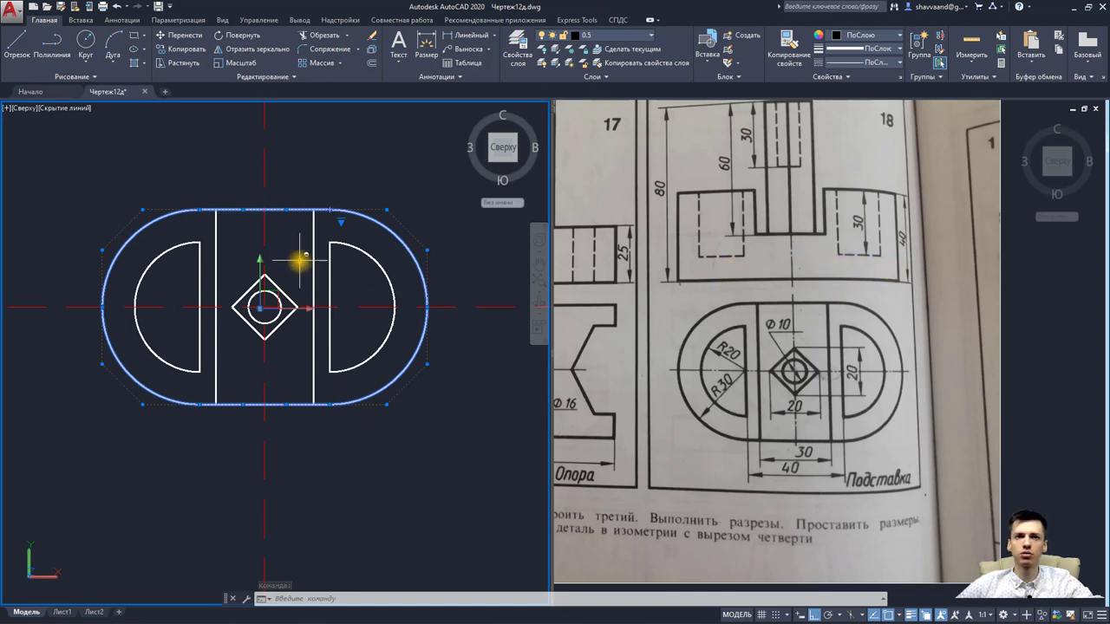
key(Escape)
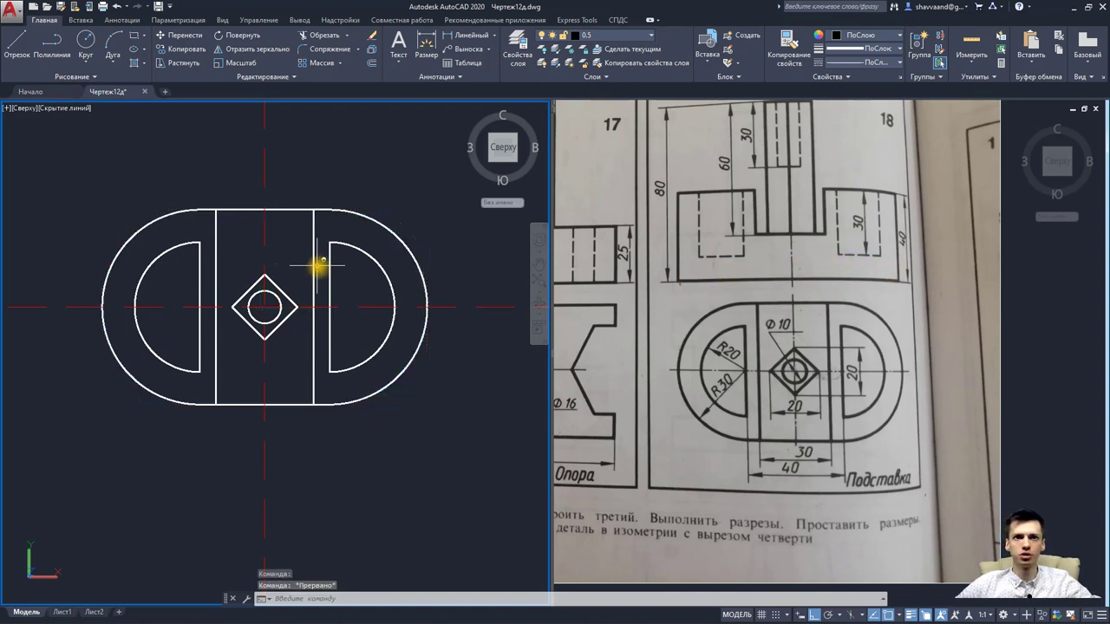
click(314, 265)
key(Escape)
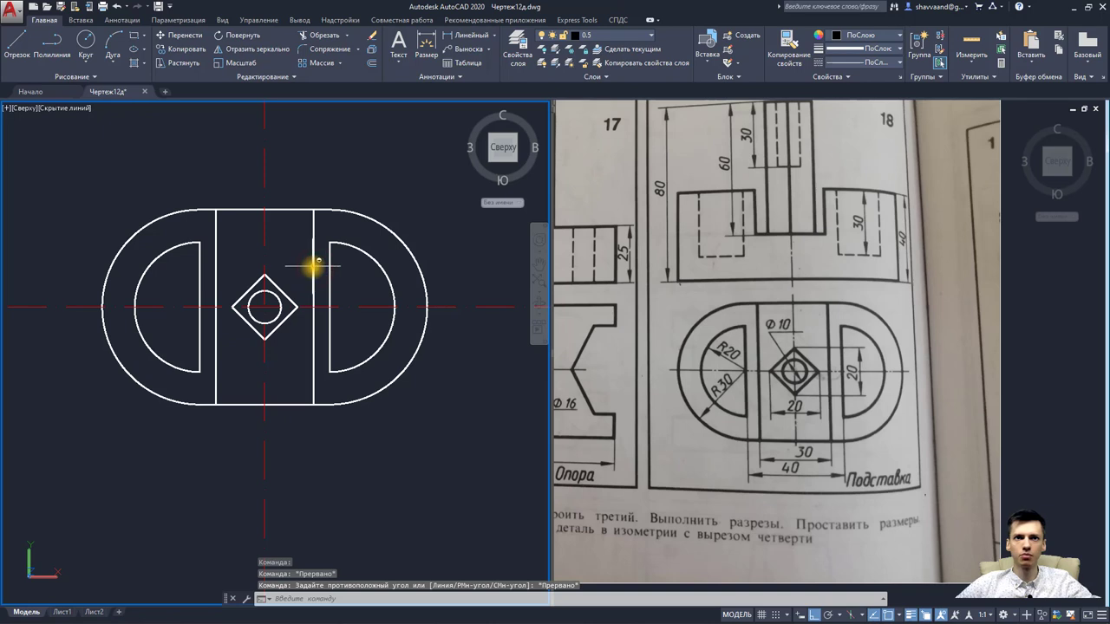
click(314, 266)
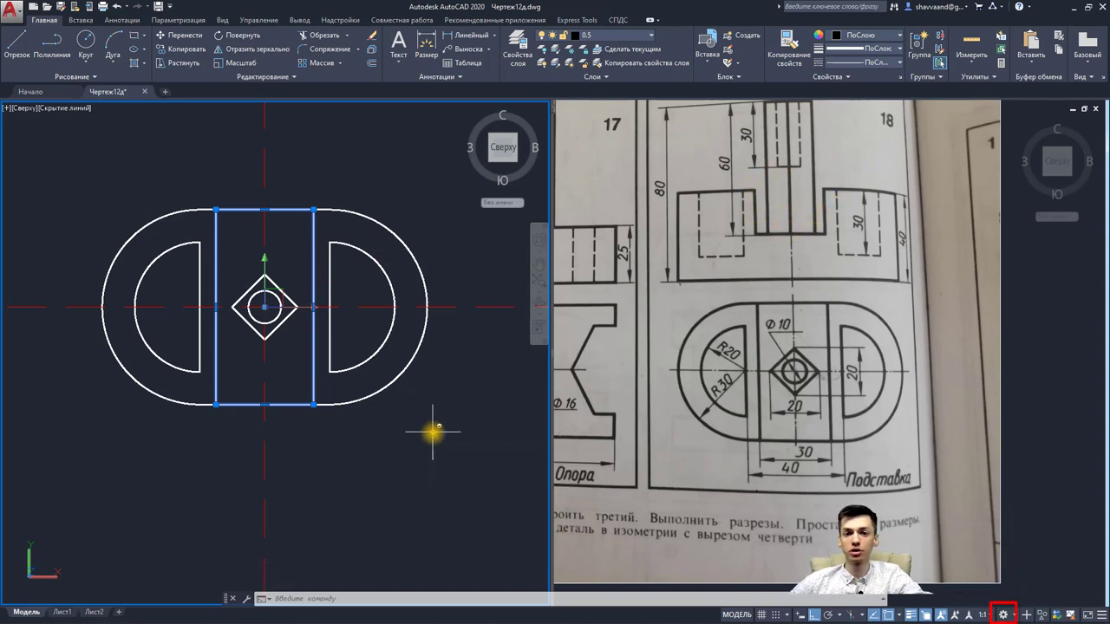
Step: Switch the workspace to 3D-моделирование from the status-bar workspace list
click(1014, 613)
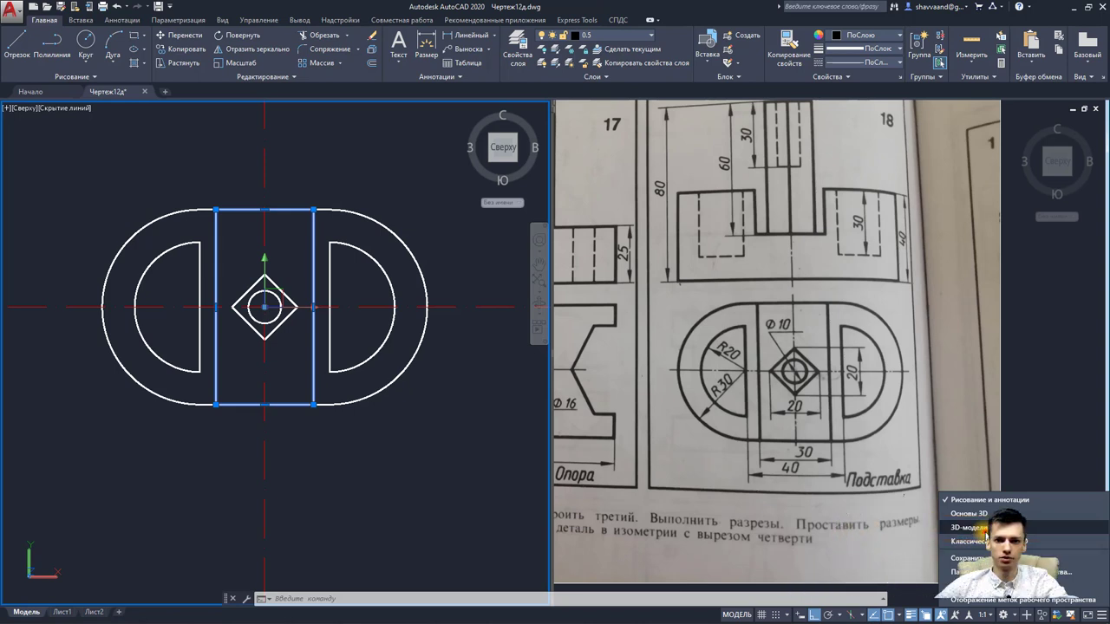
click(985, 529)
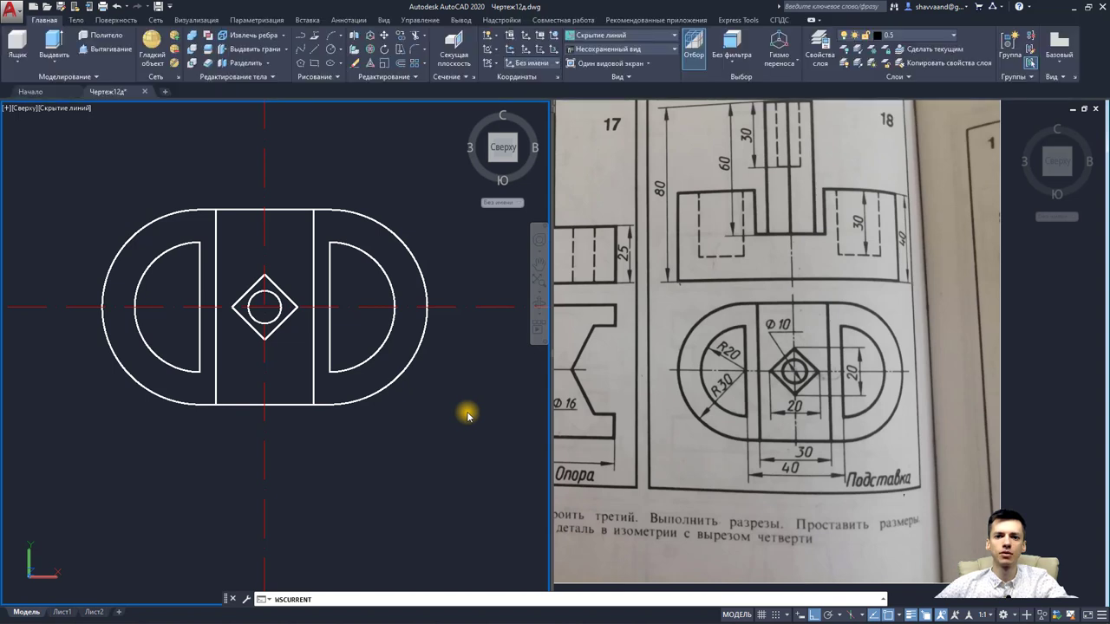
key(Escape)
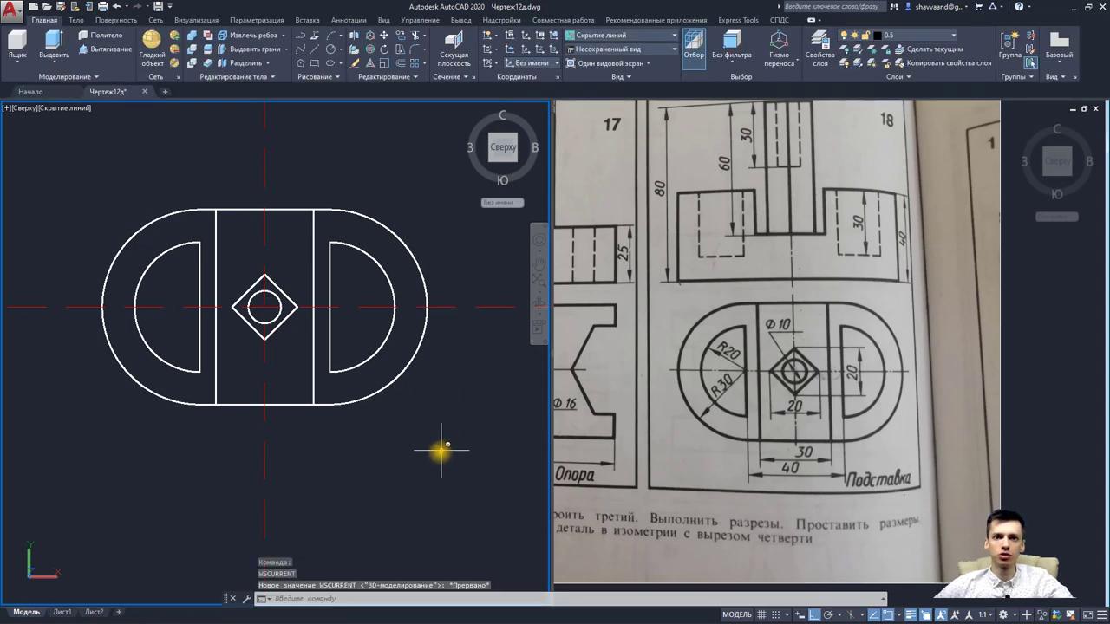
Step: Orbit into a tilted view and extrude the outer rounded outline 40 units into a solid
shift+middle_drag(419, 416, 428, 287)
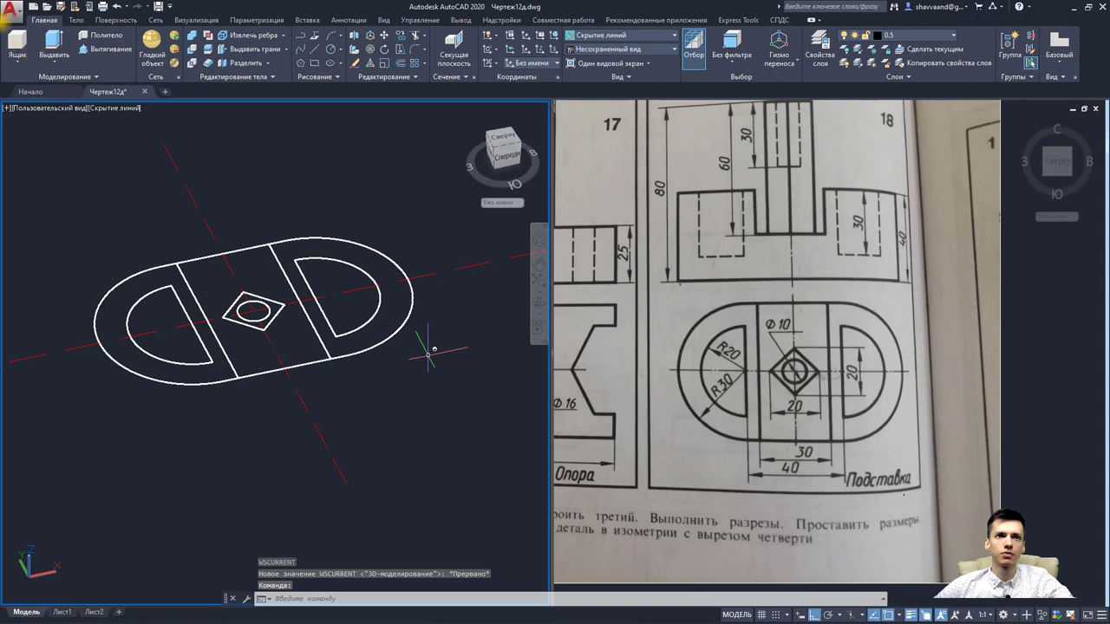
click(57, 63)
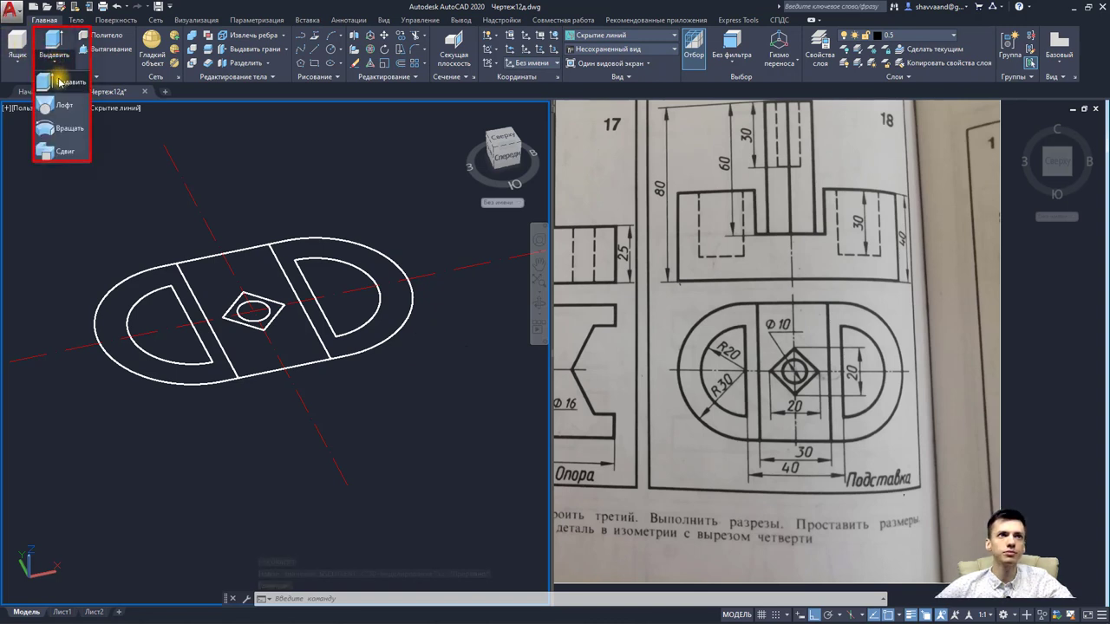
click(61, 81)
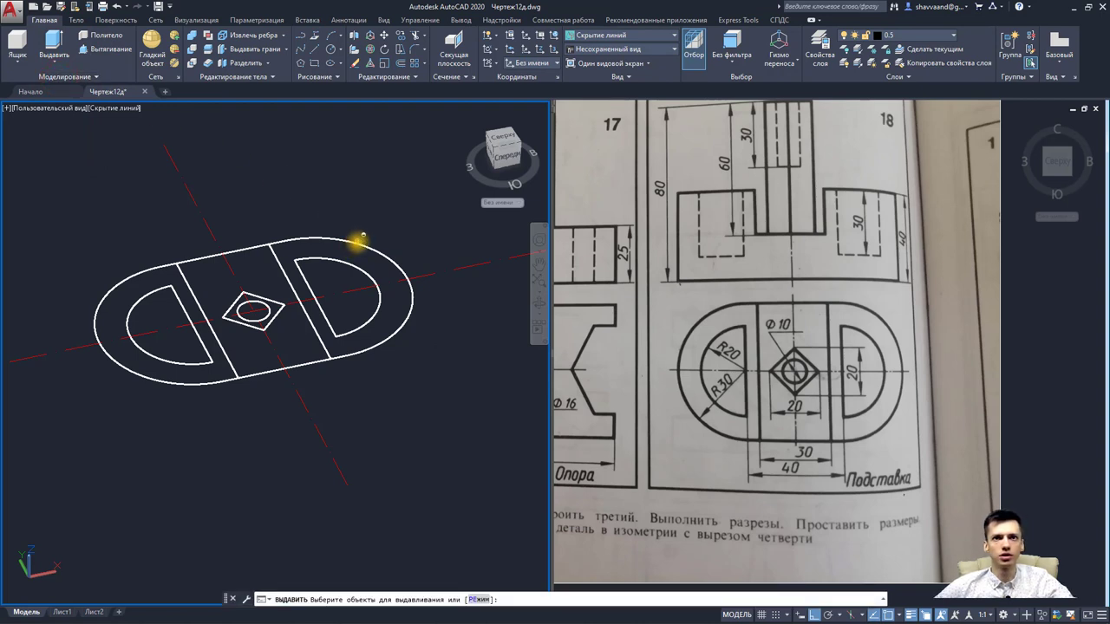
click(361, 239)
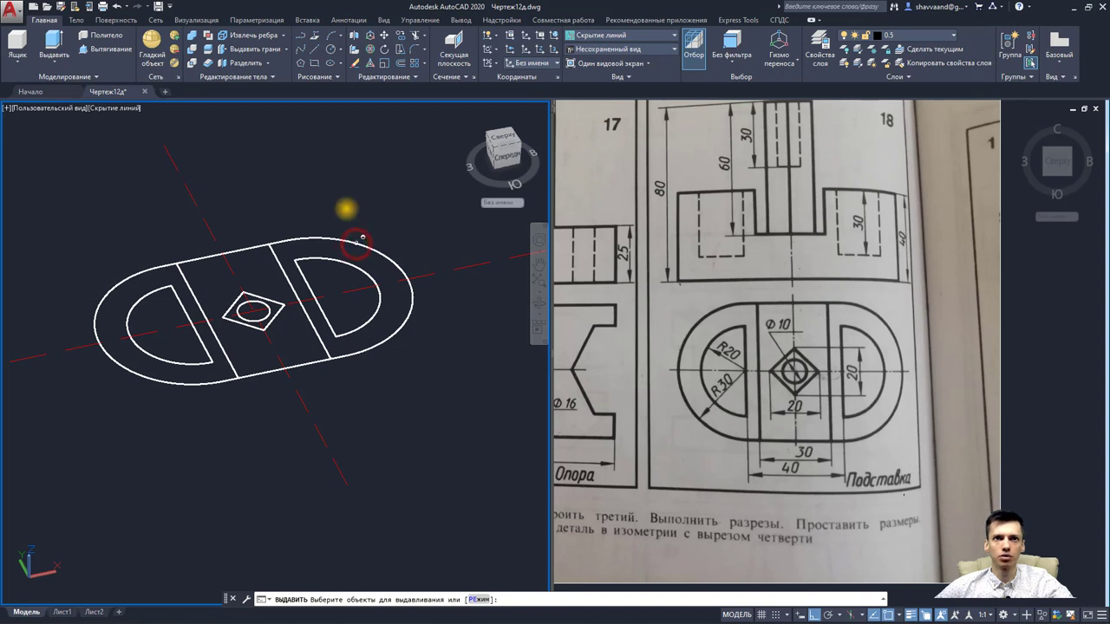
key(Return)
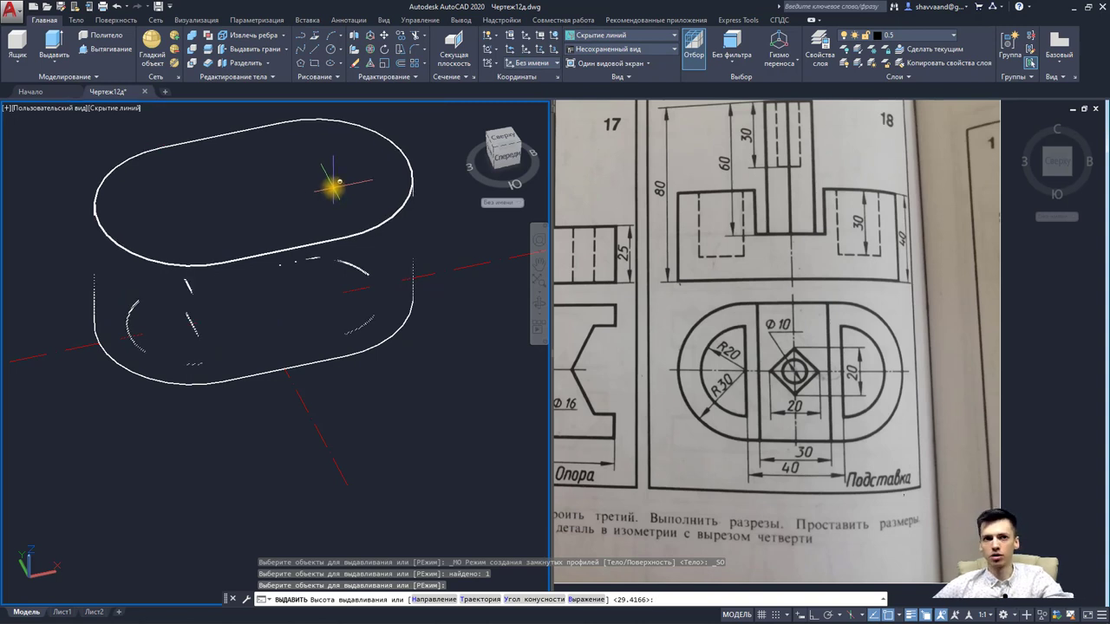
text(40)
key(Return)
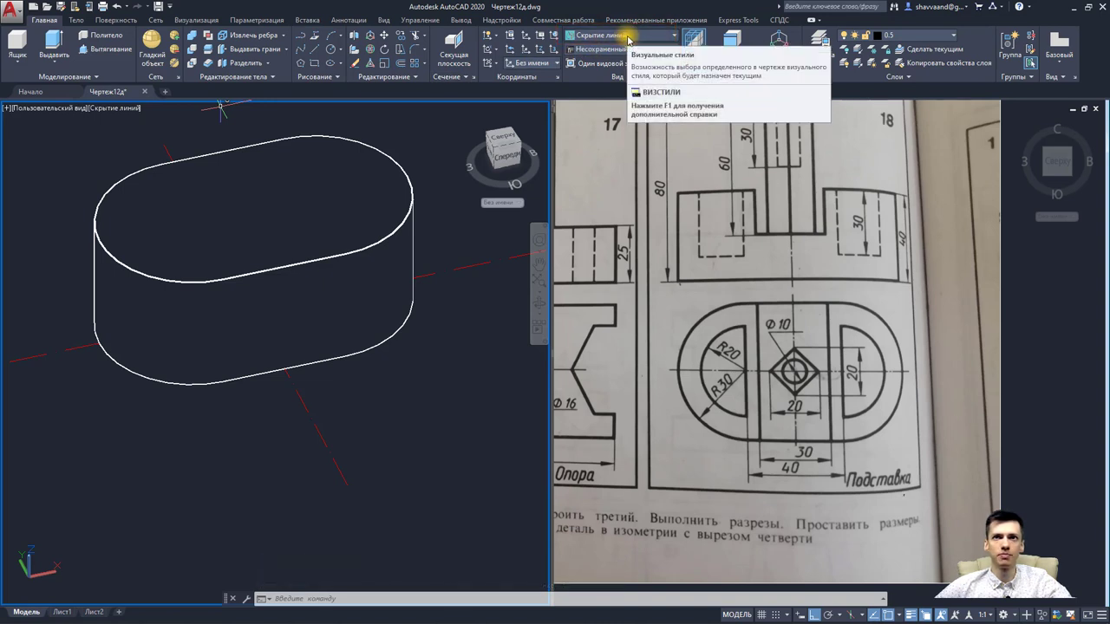
Step: Apply the Концептуальный visual style and hide the extruded base solid
click(628, 38)
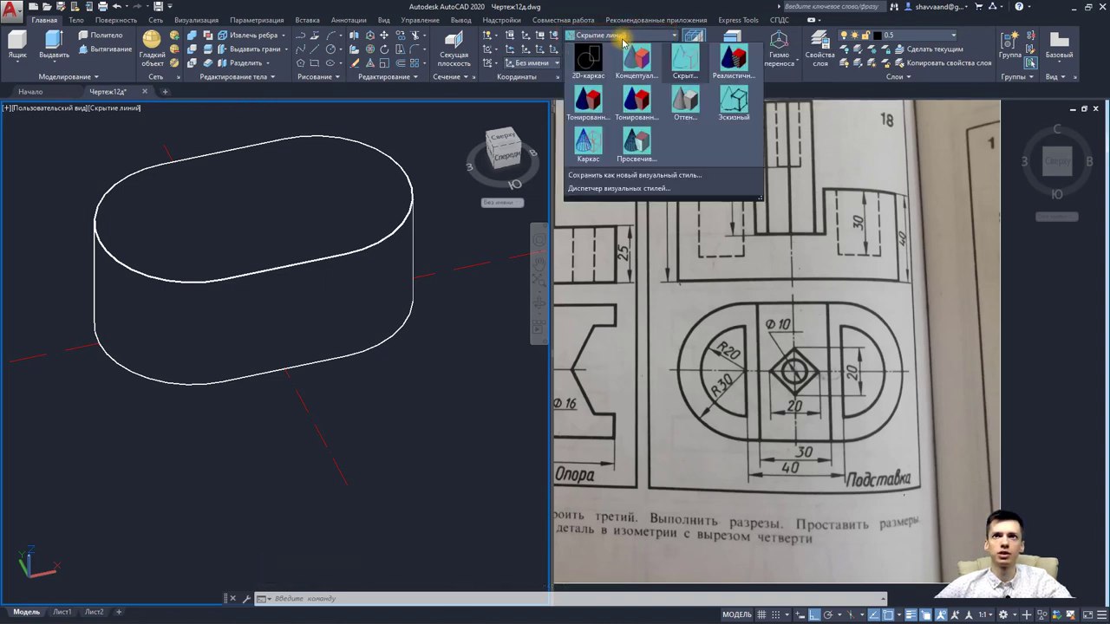
click(633, 61)
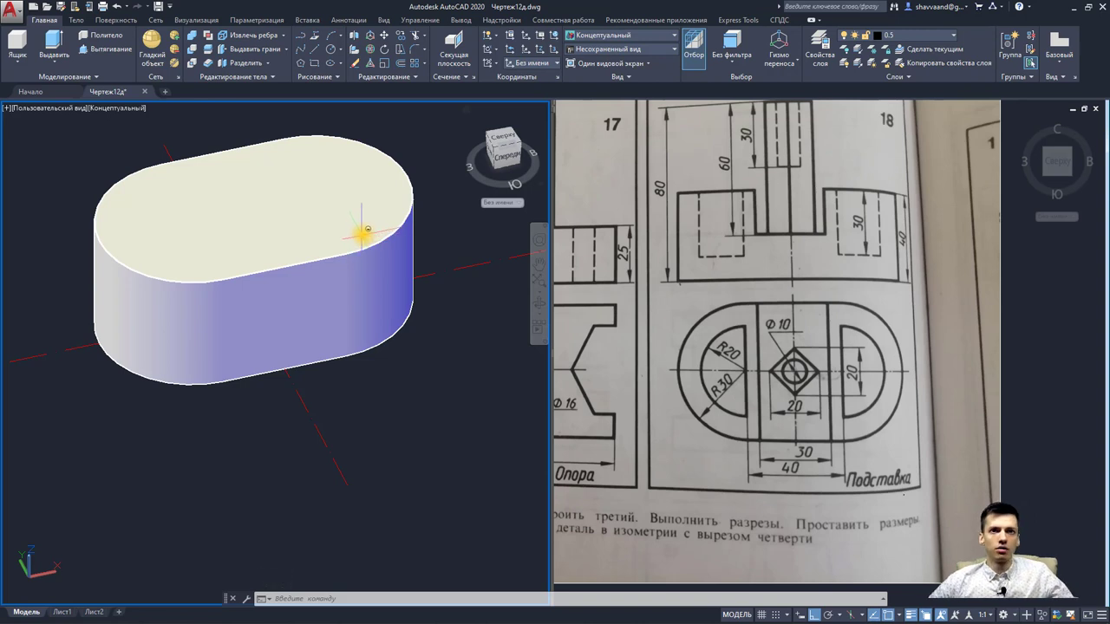
key(Escape)
click(372, 222)
right_click(374, 224)
mouse_move(413, 277)
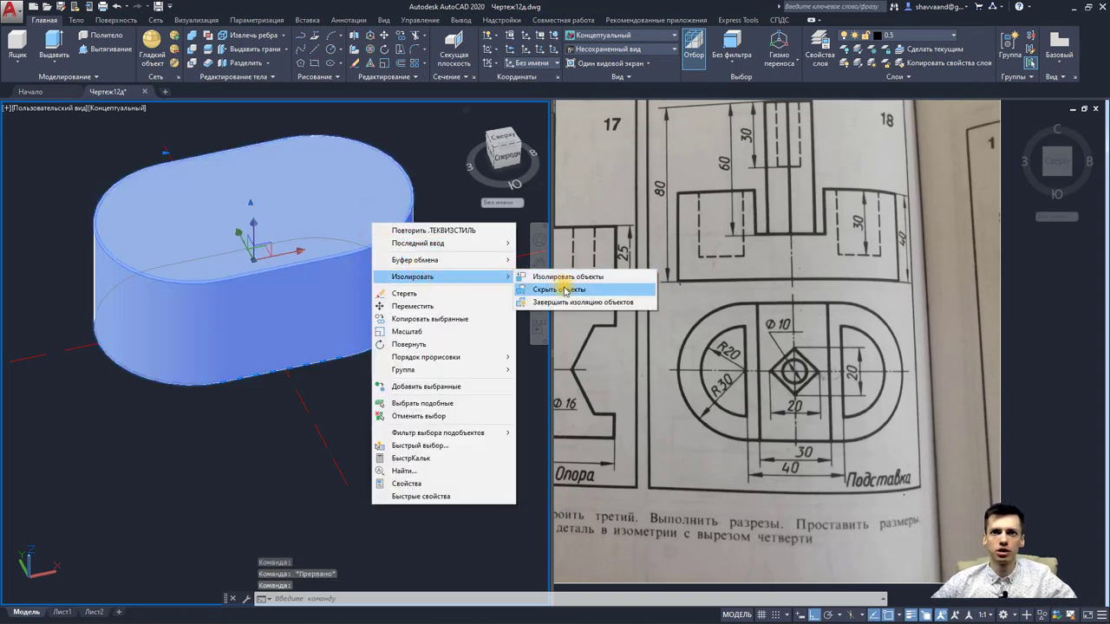
click(565, 290)
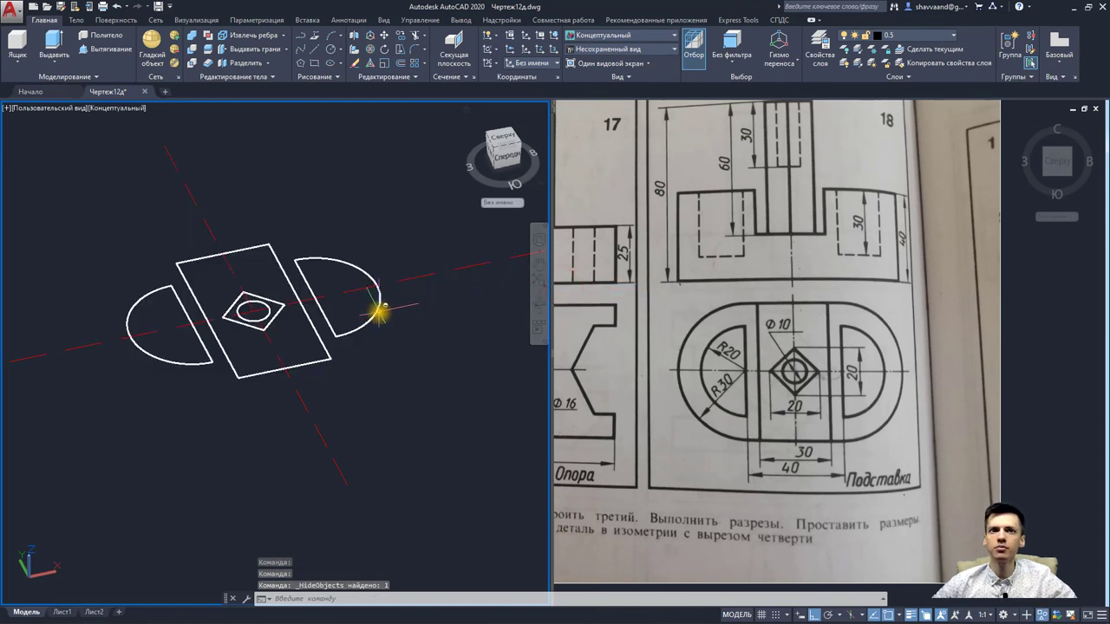
Step: Move the right and left half-disc outlines up 10 units each
click(382, 308)
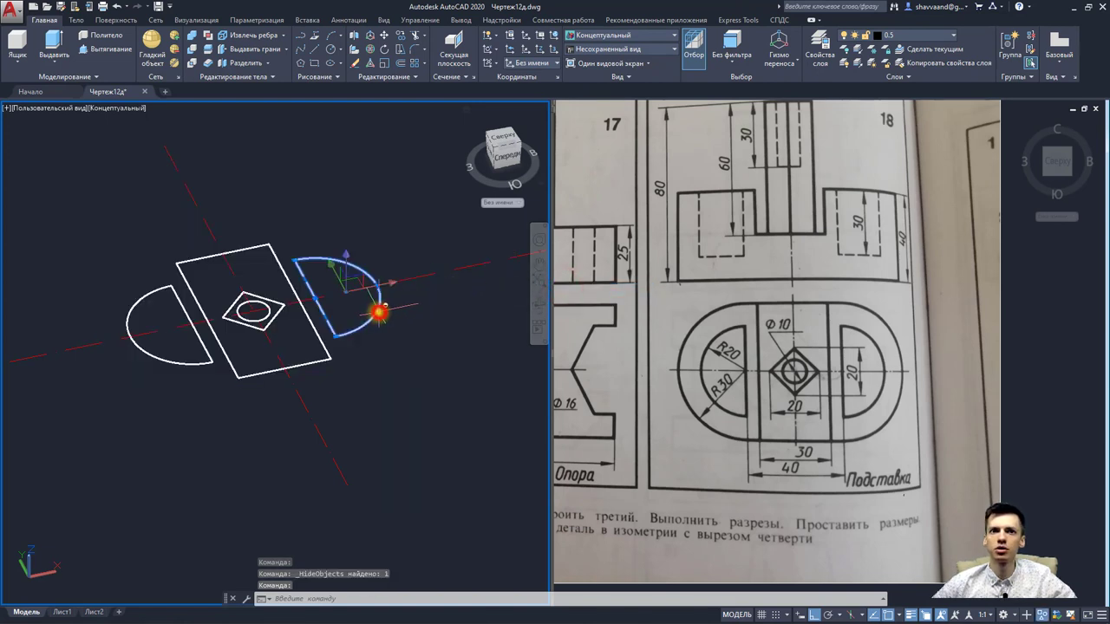
click(346, 258)
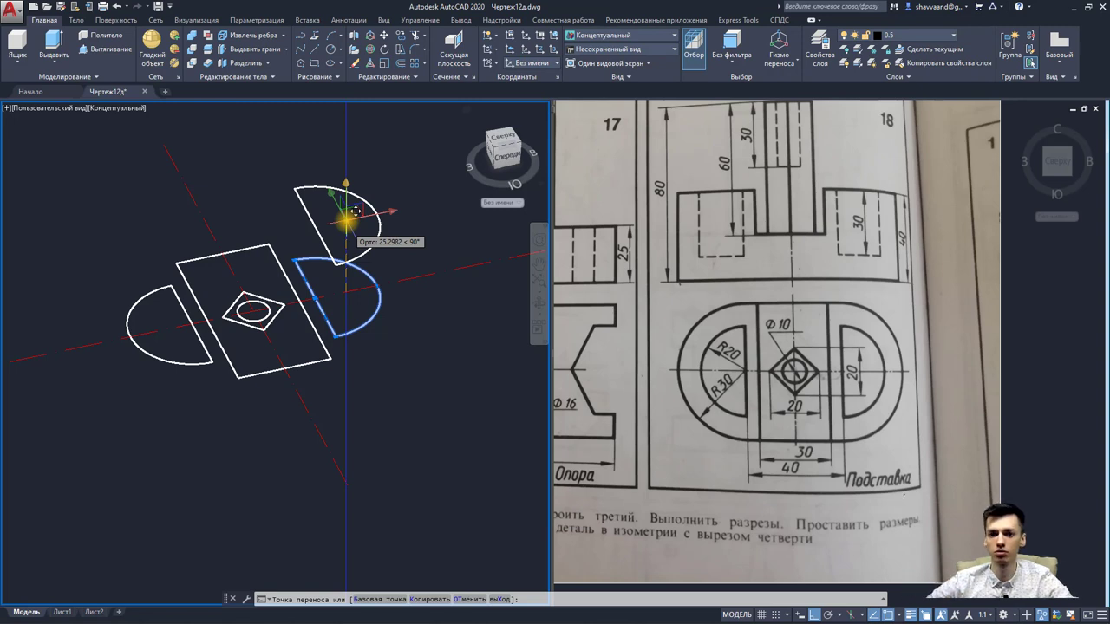
text(10)
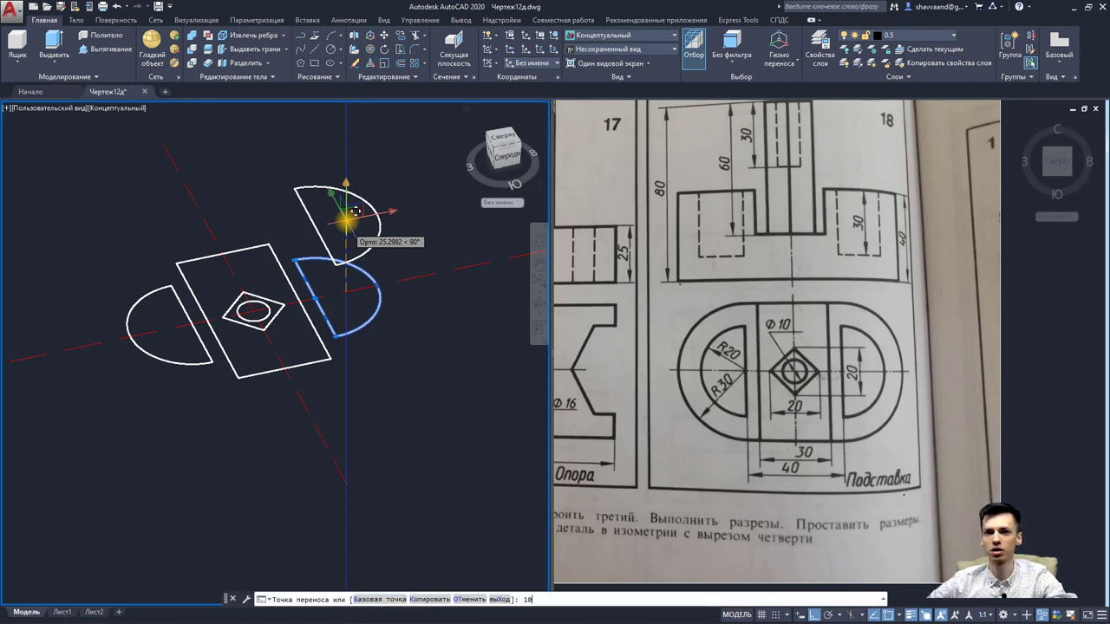
key(Return)
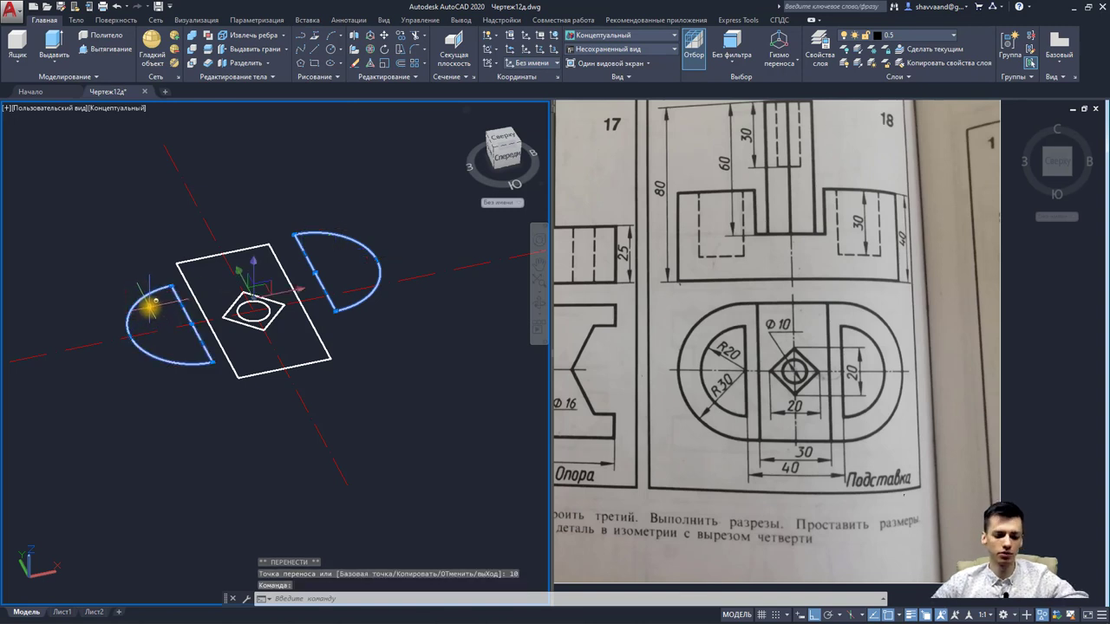
key(Escape)
key(Escape)
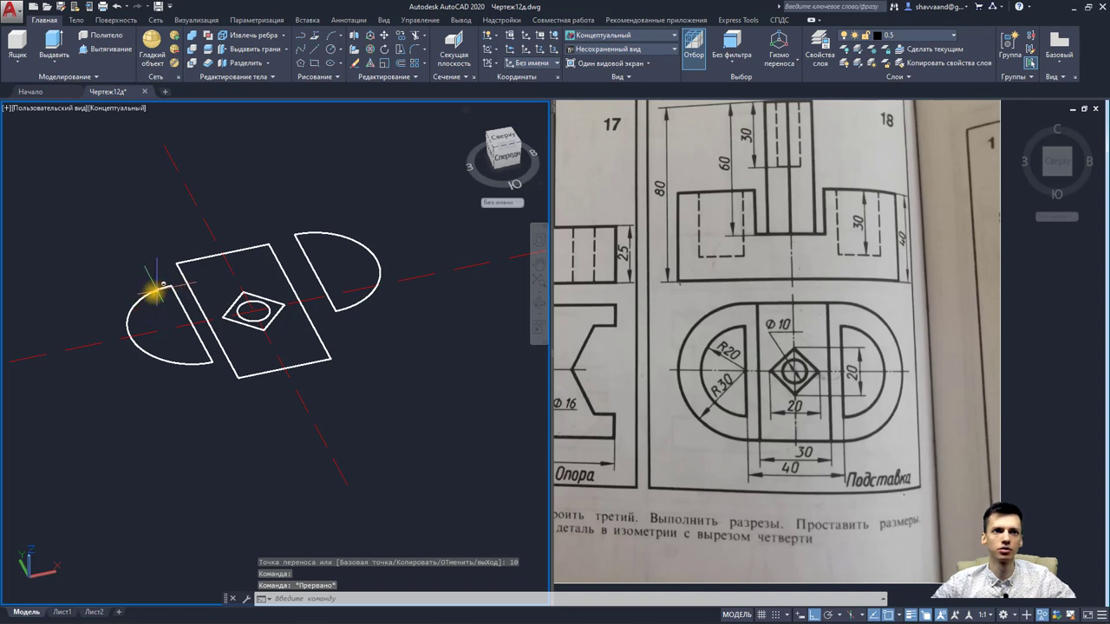
click(167, 291)
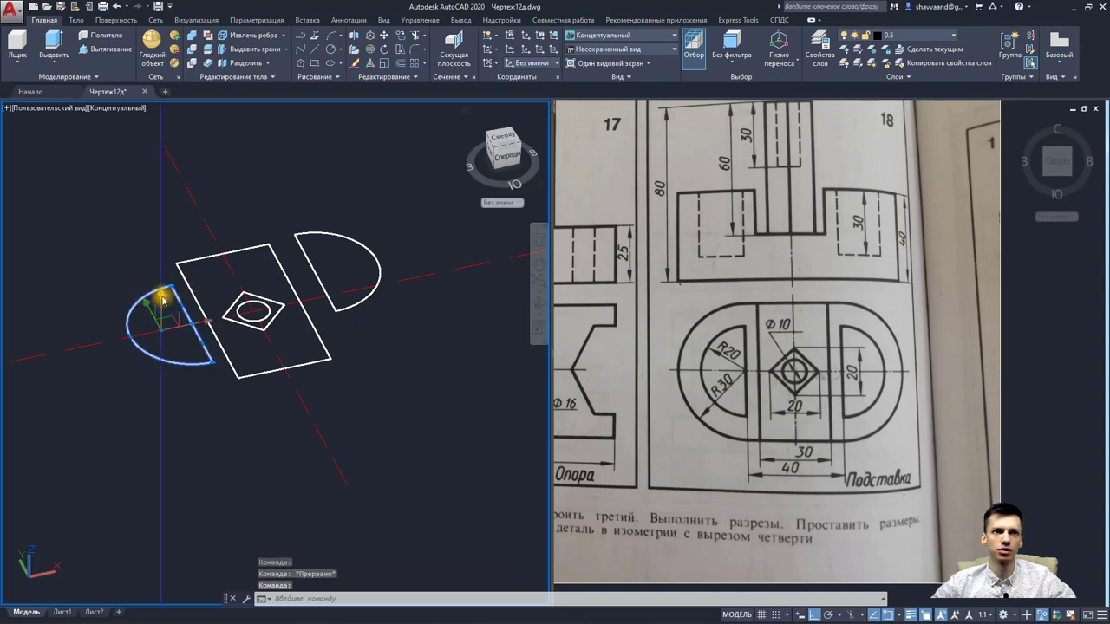
click(161, 295)
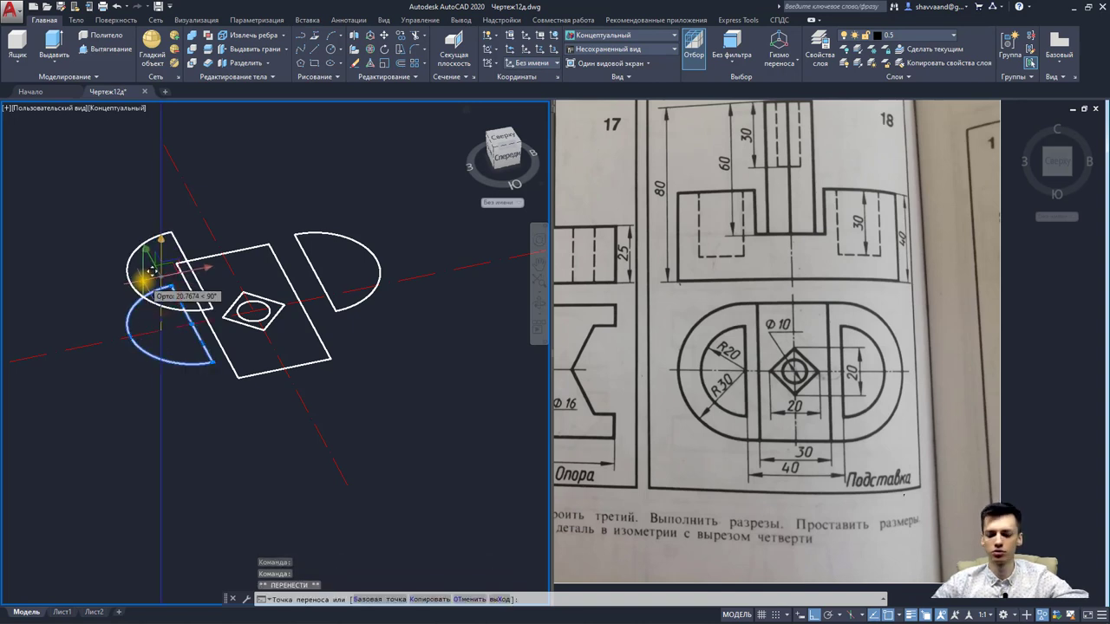
text(10)
key(Return)
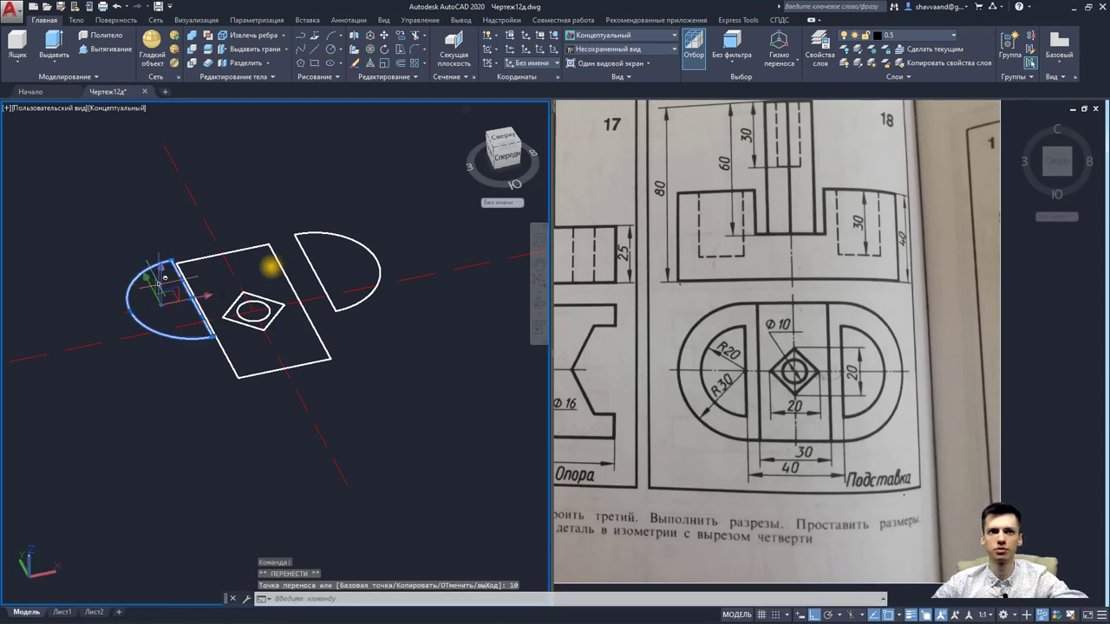
Step: Extrude both raised half-discs to a height of 30
click(357, 234)
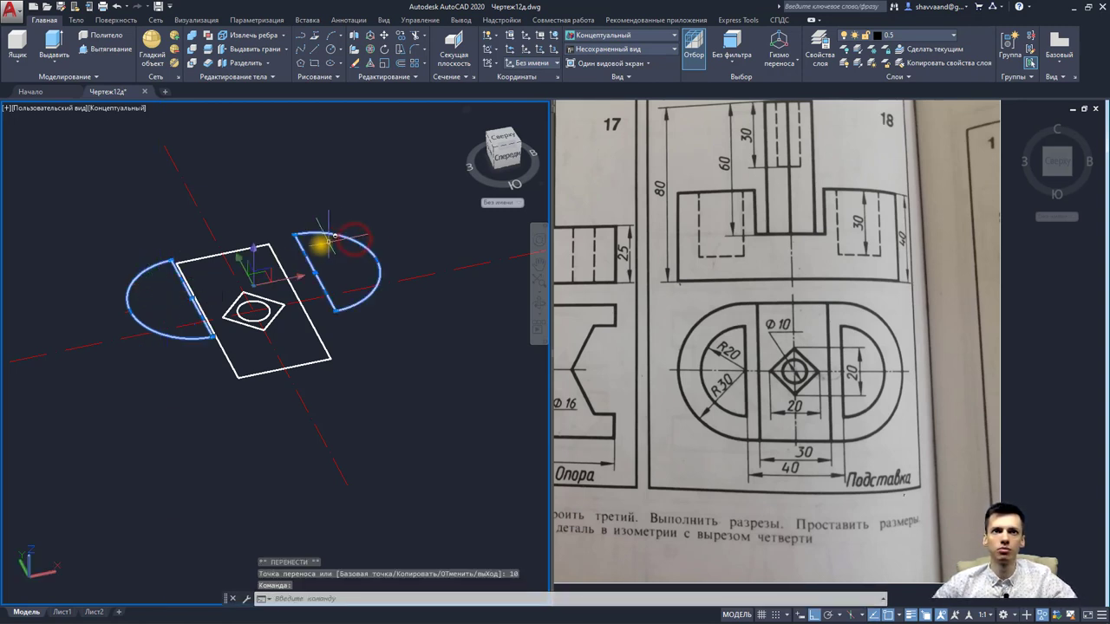
click(54, 48)
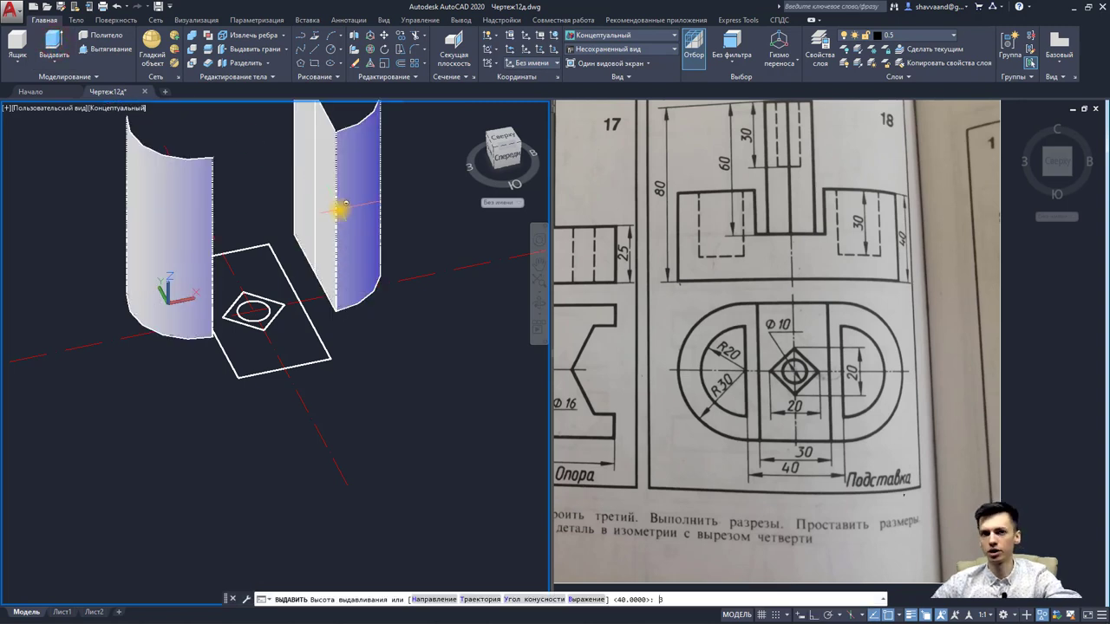
text(3)
key(Return)
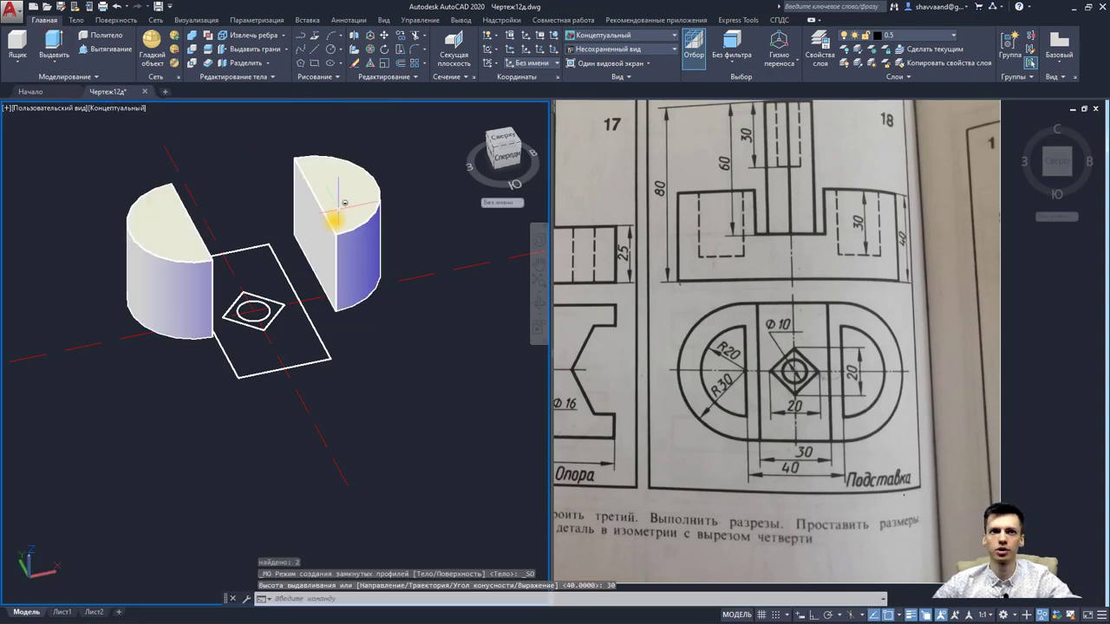
click(339, 194)
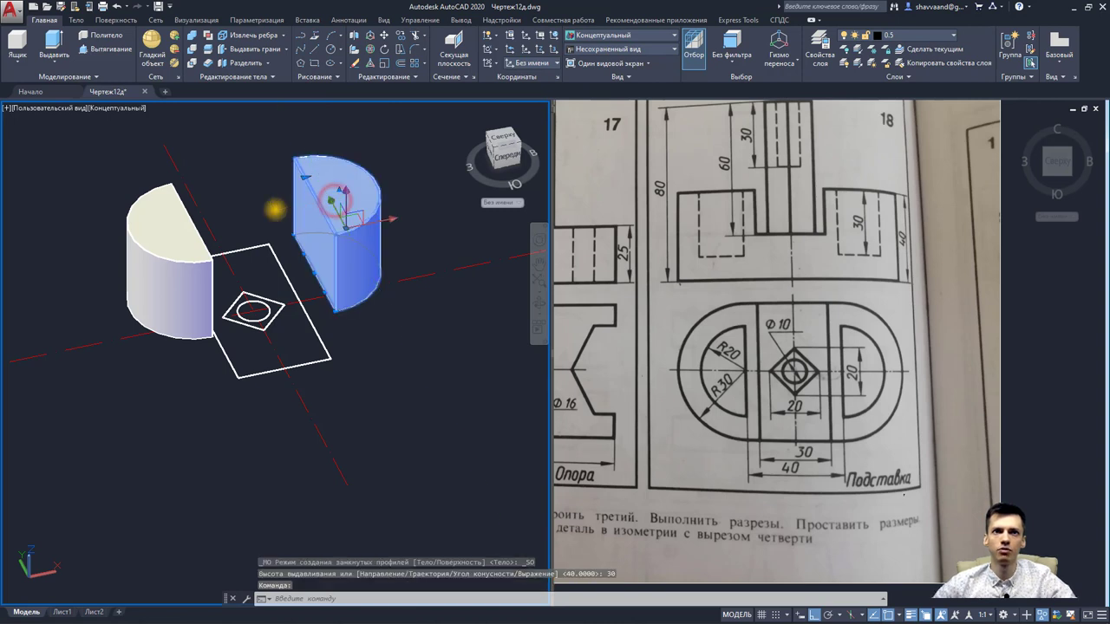
Step: Hide the right and left half-cylinders
right_click(319, 182)
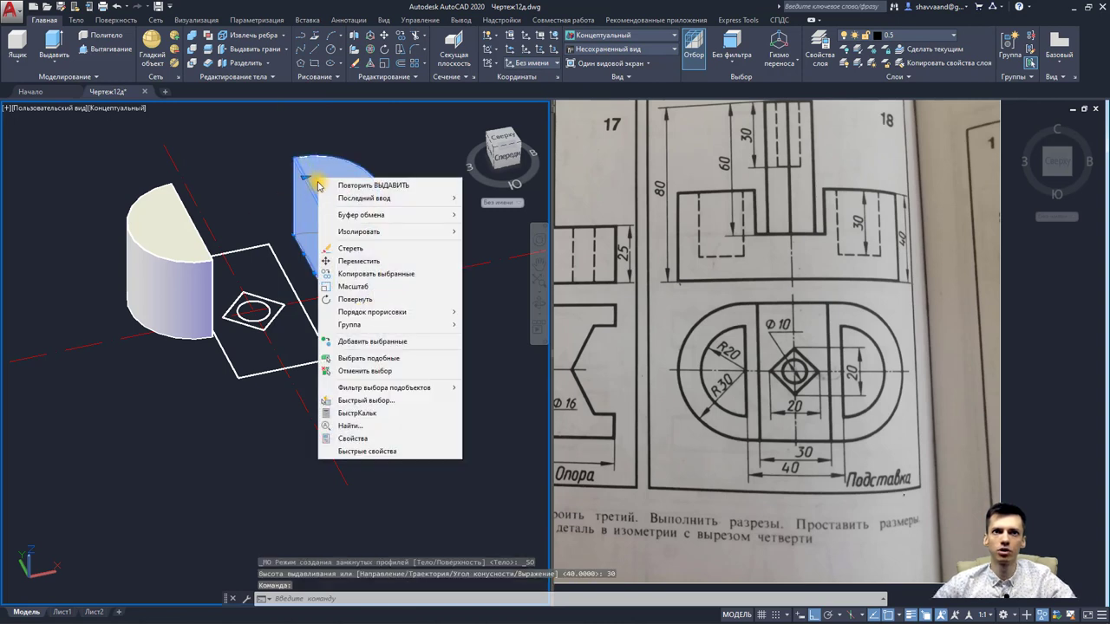
click(385, 230)
click(506, 244)
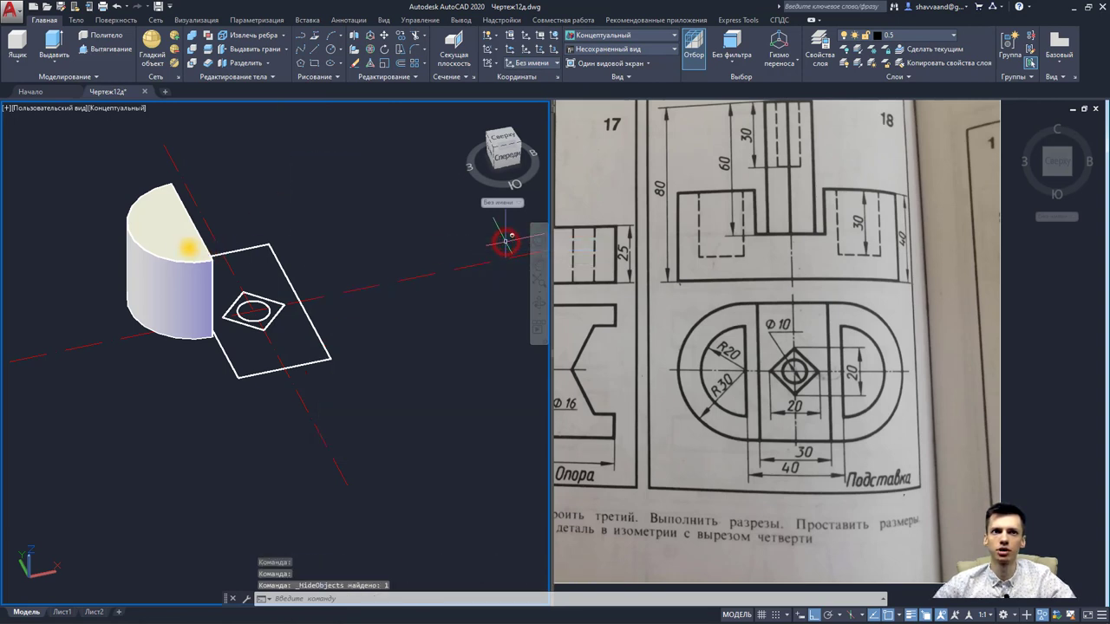
click(177, 247)
right_click(177, 246)
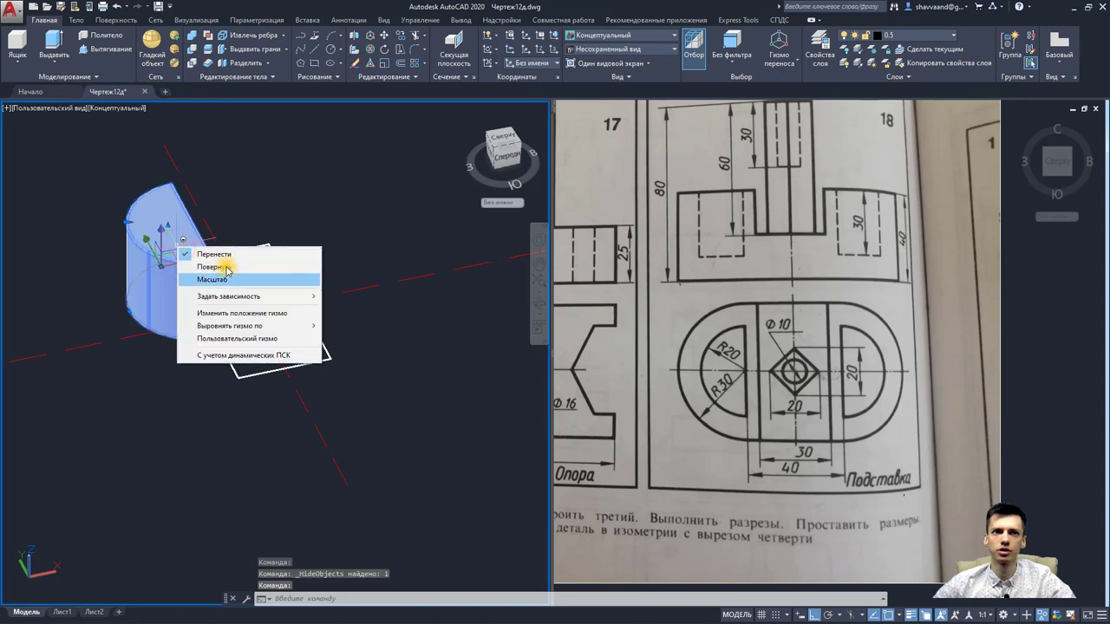
key(Escape)
key(Escape)
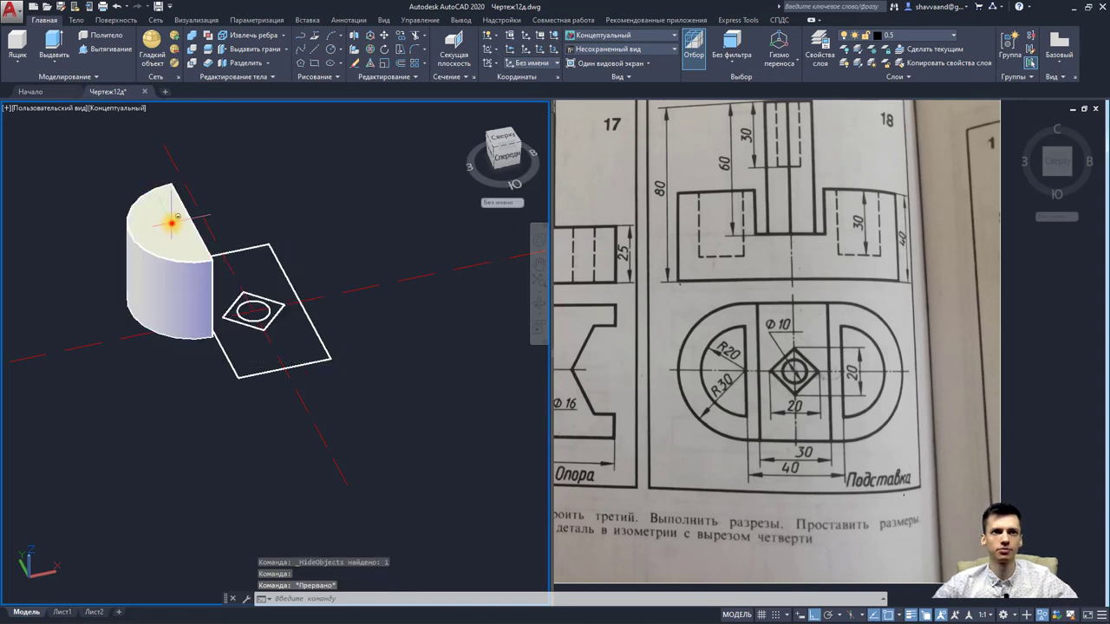
click(164, 220)
right_click(172, 223)
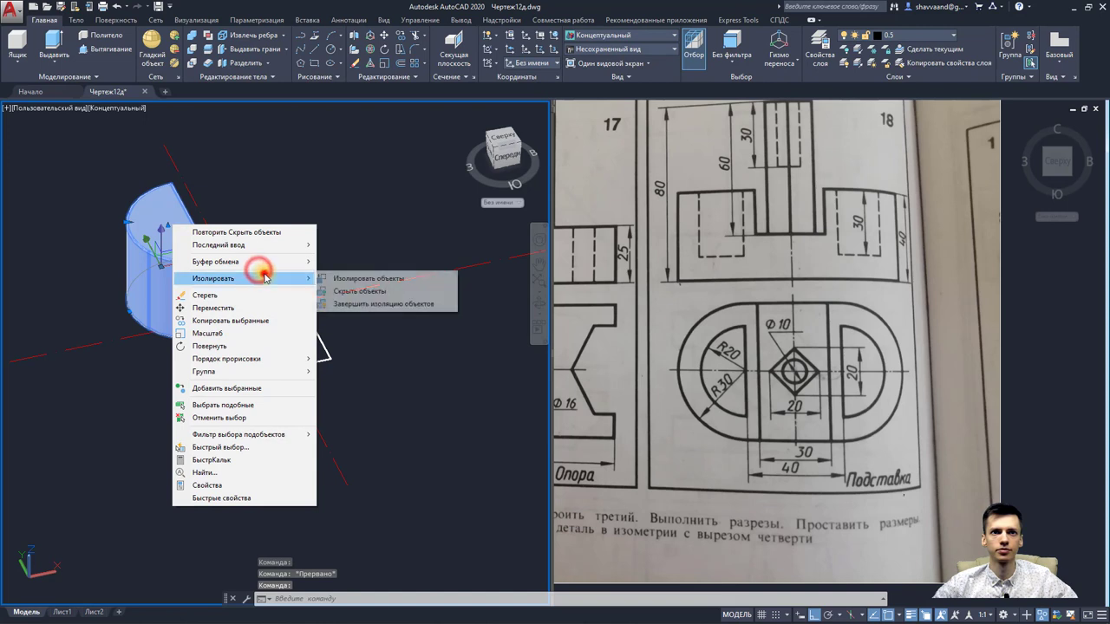
click(355, 291)
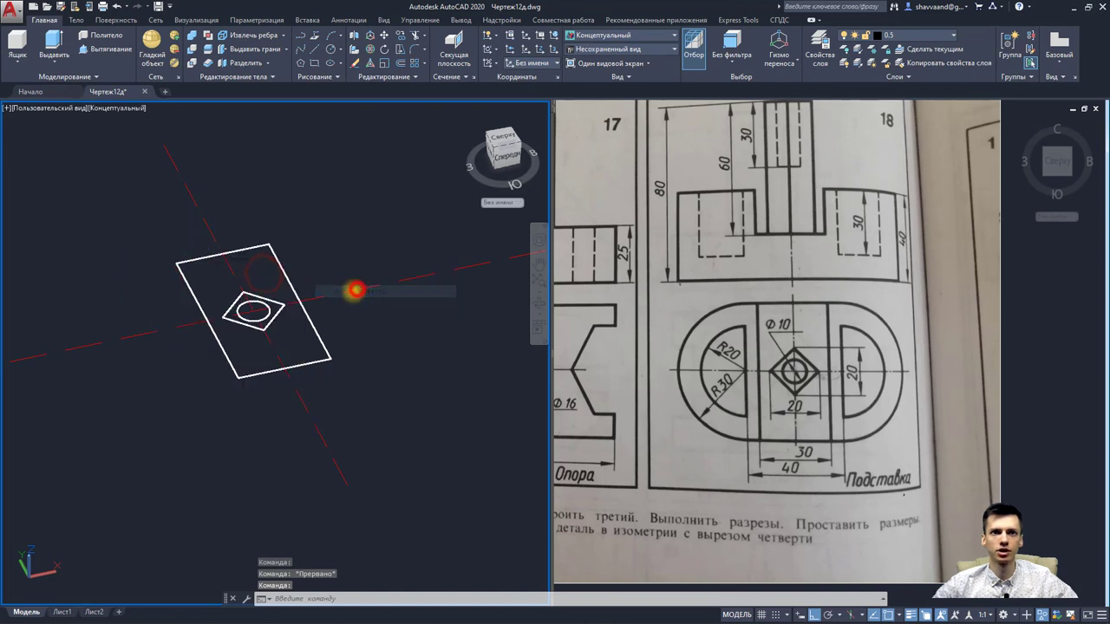
Step: Move the rectangular plate outline up 20 units
click(314, 323)
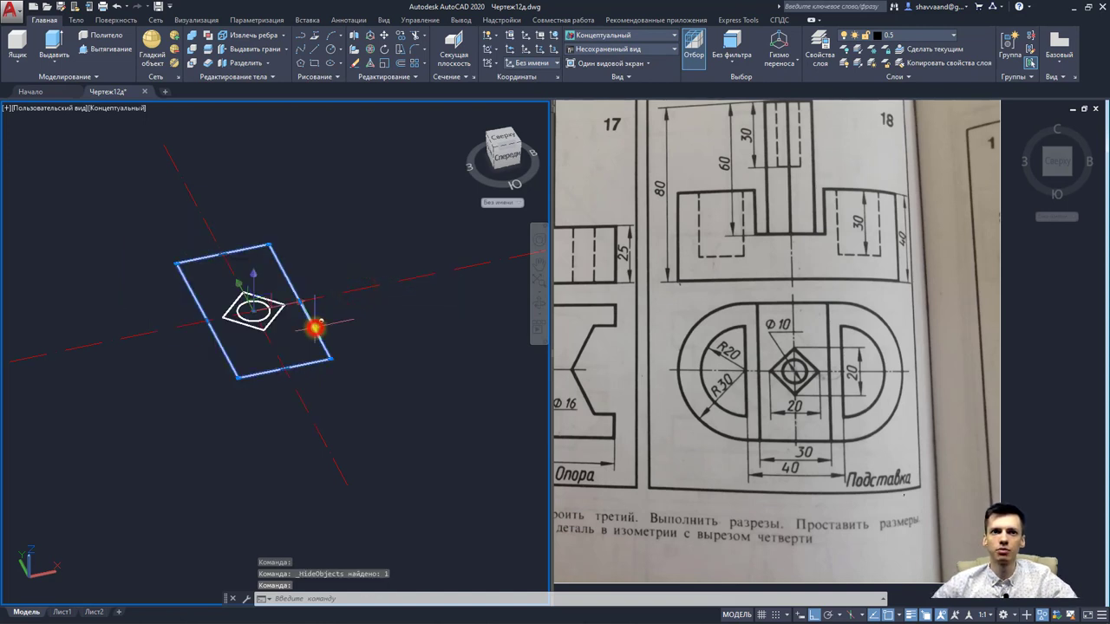
click(253, 274)
text(20)
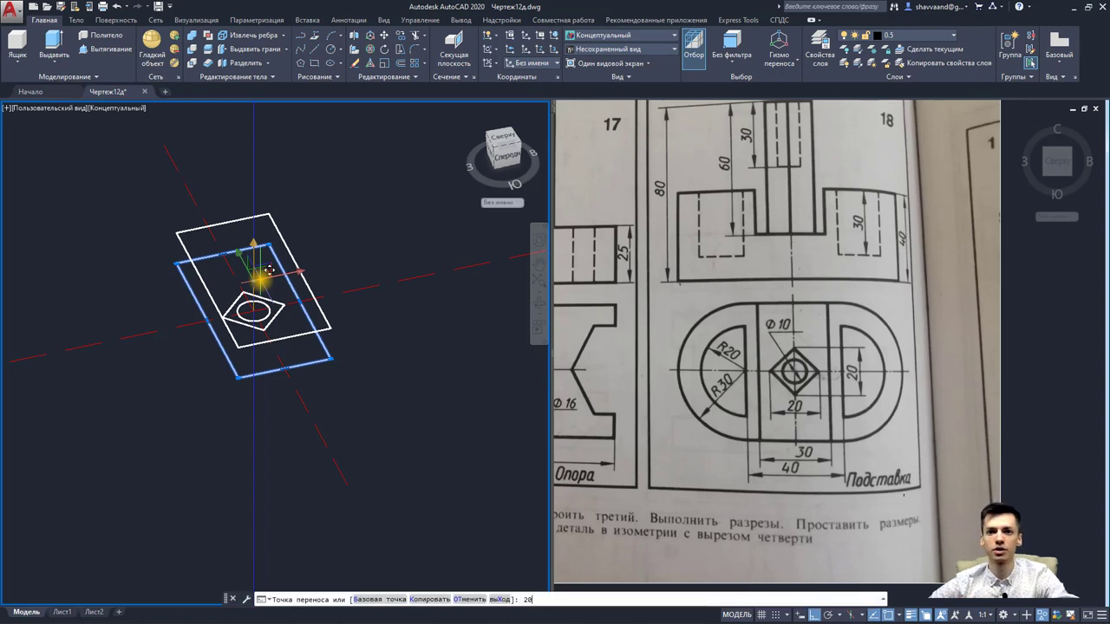
key(Return)
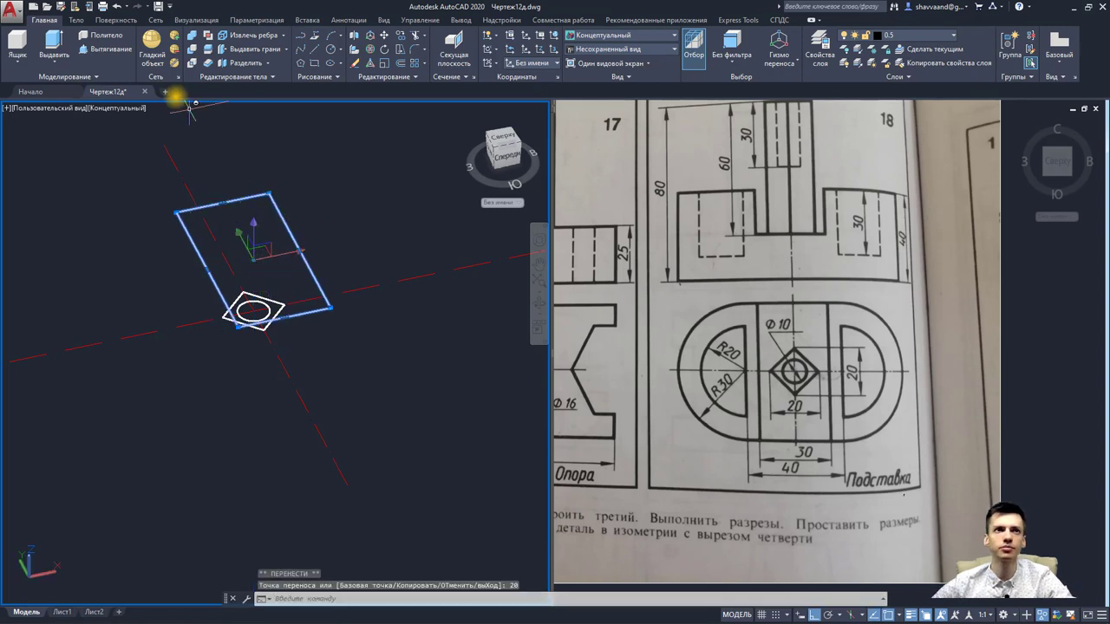
Step: Extrude the raised rectangle outline to a height of 20
click(54, 43)
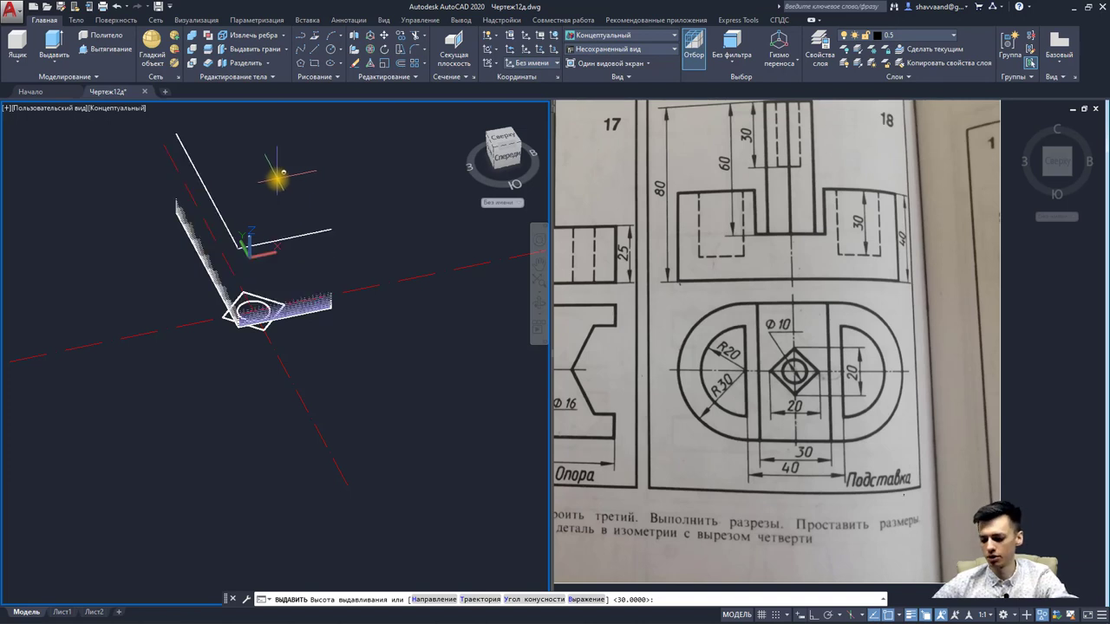
text(20)
key(Return)
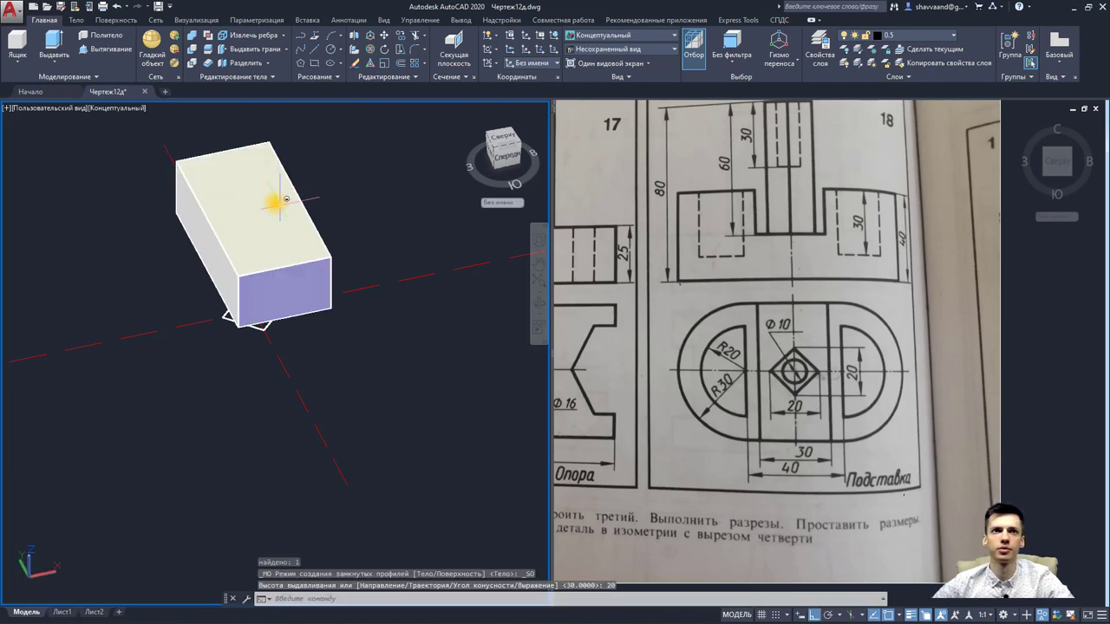
Step: Hide the new 20-unit box solid
click(274, 203)
right_click(279, 196)
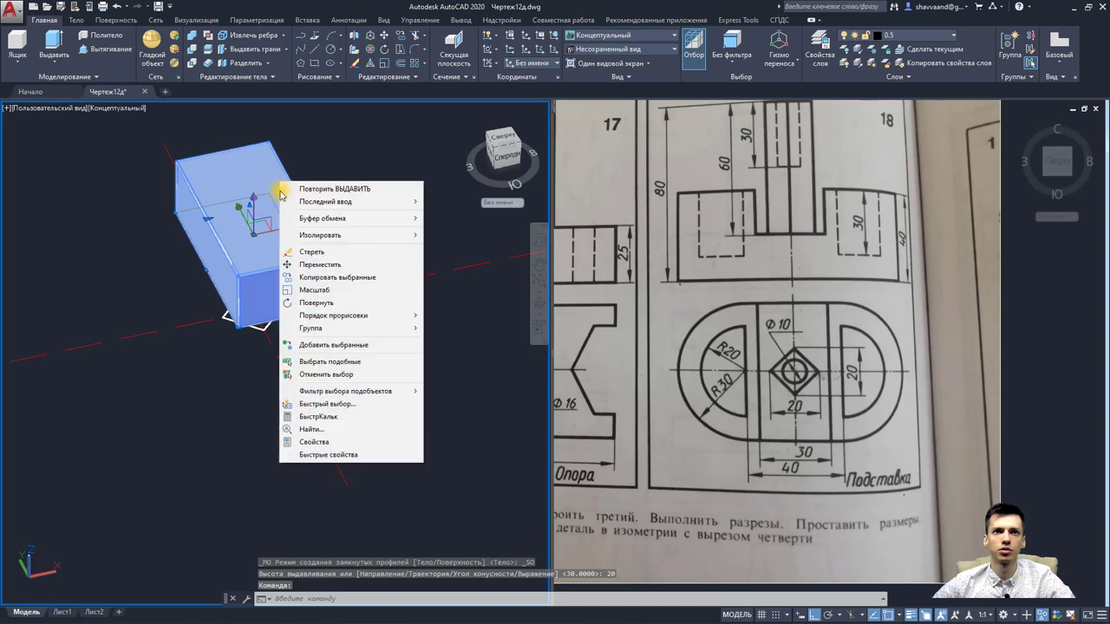
click(468, 246)
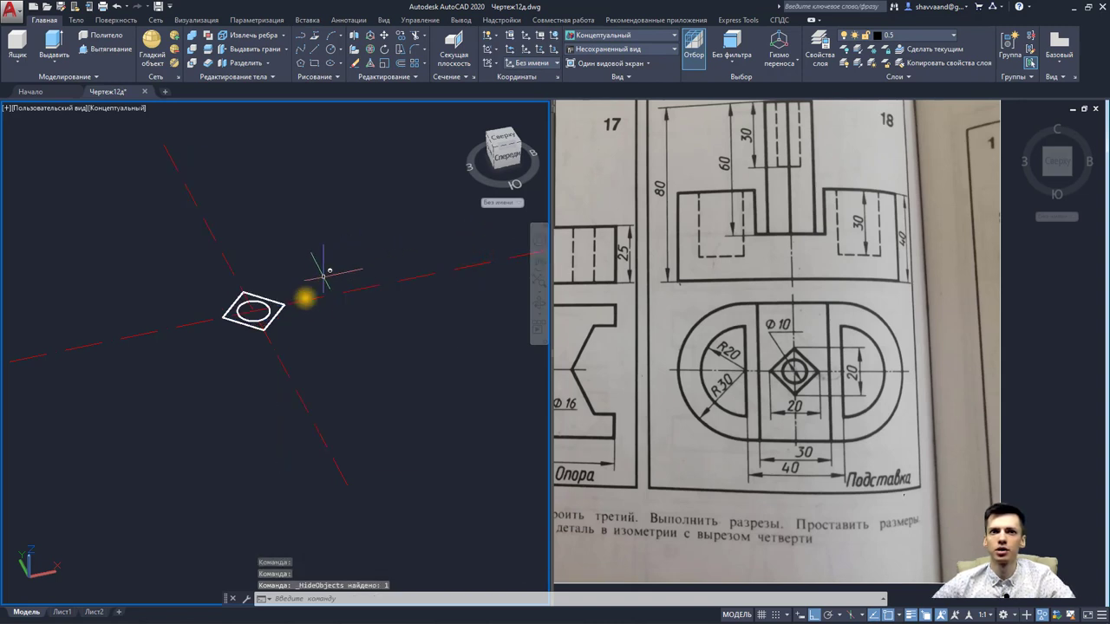
Step: Move the square outline around the circle up 20 units
click(279, 310)
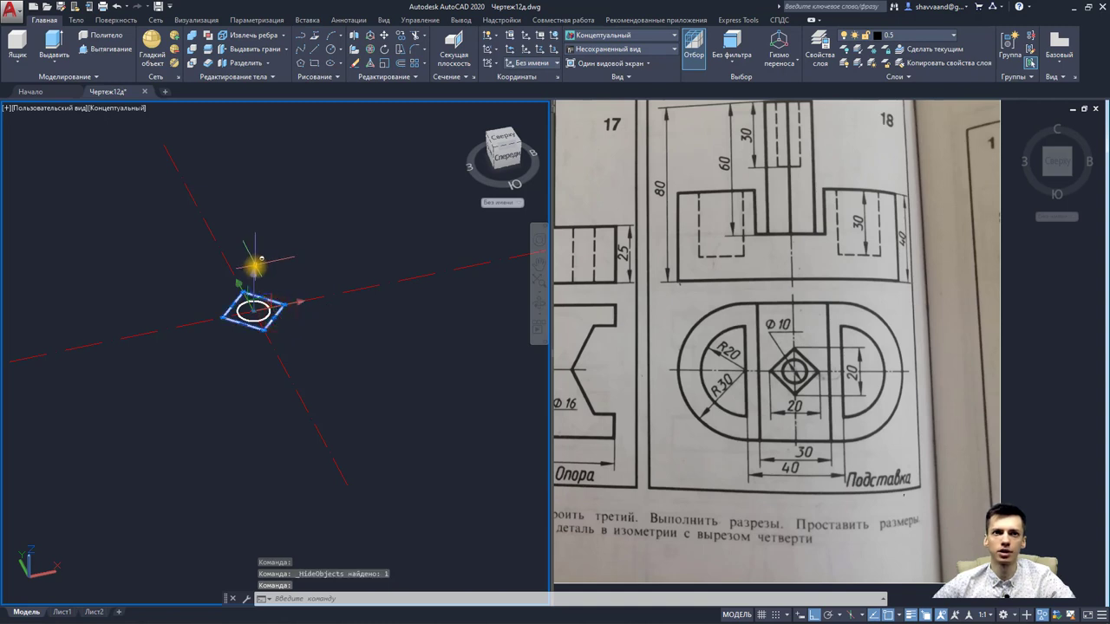
click(254, 308)
text(20)
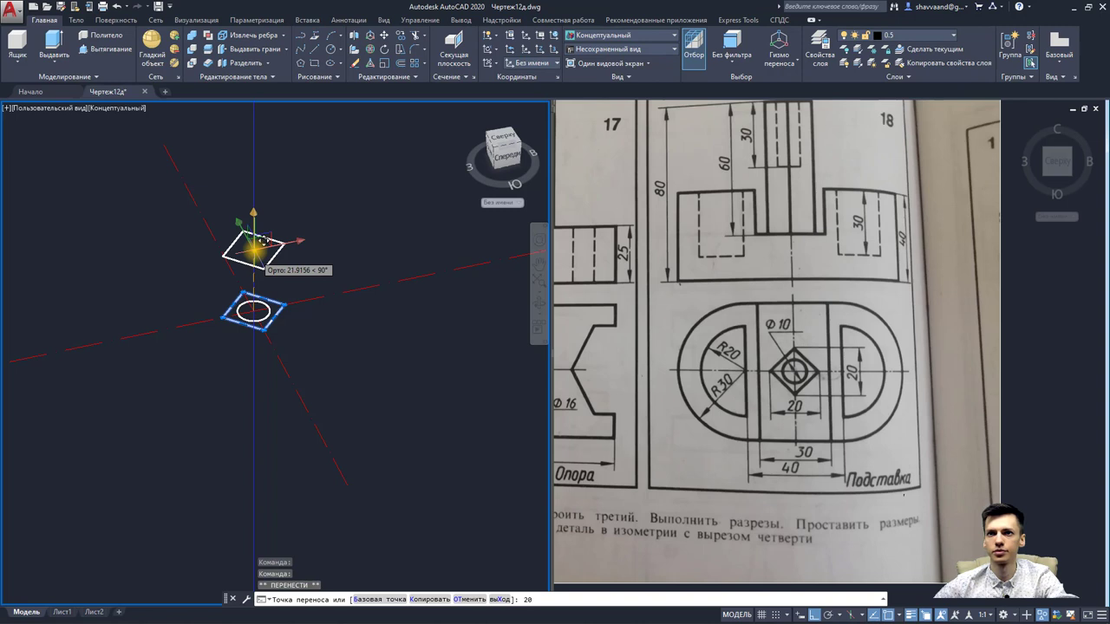
key(Return)
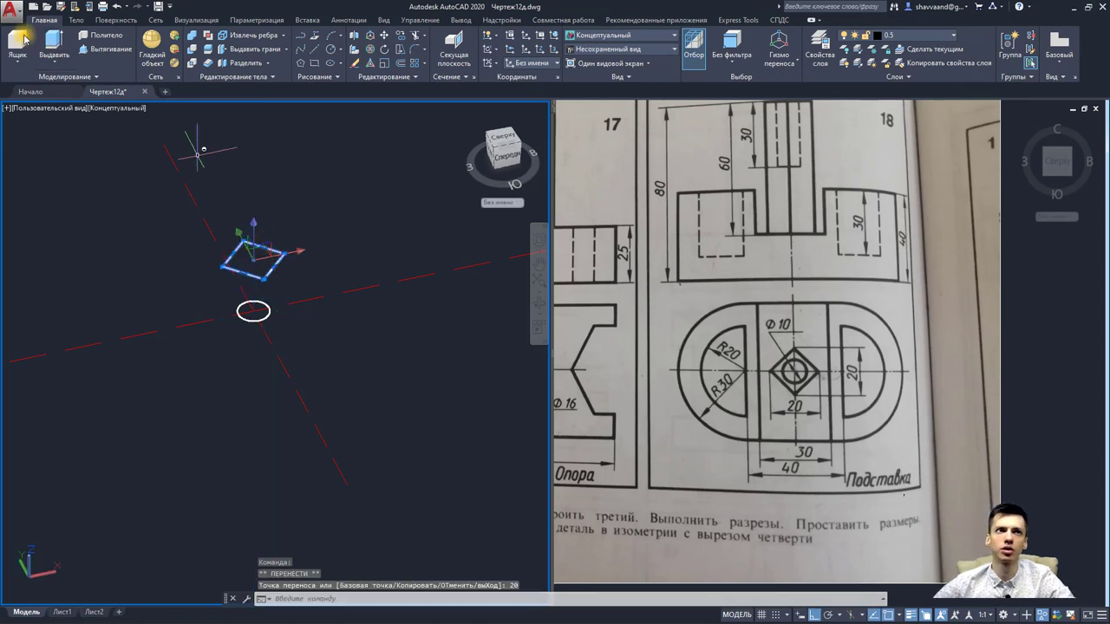
Step: Extrude the raised square to a height of 60
click(50, 44)
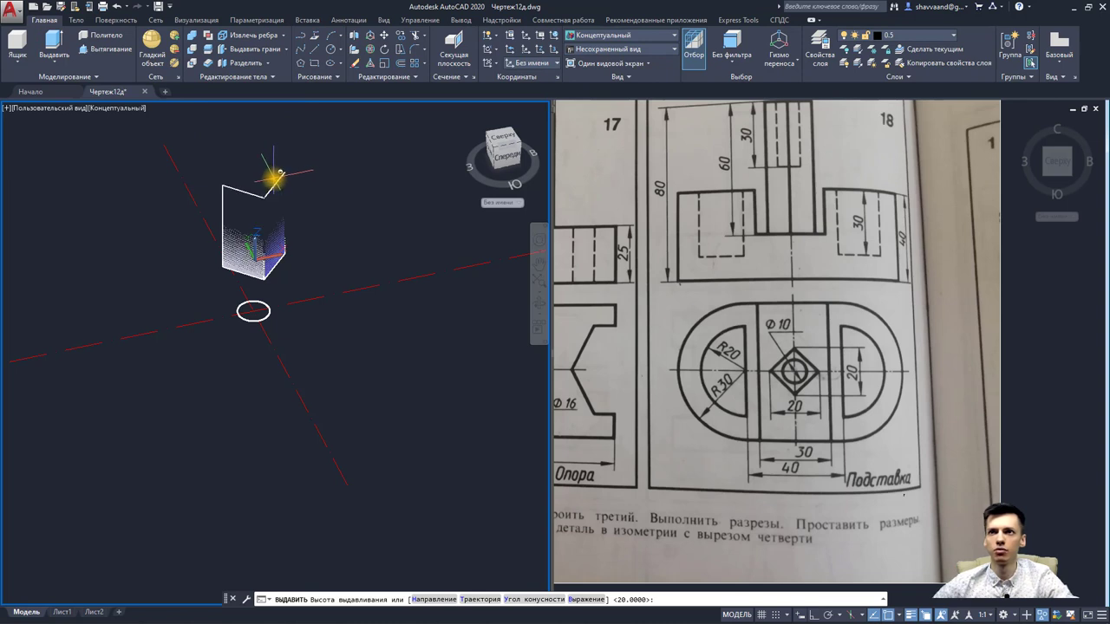
text(60)
key(Return)
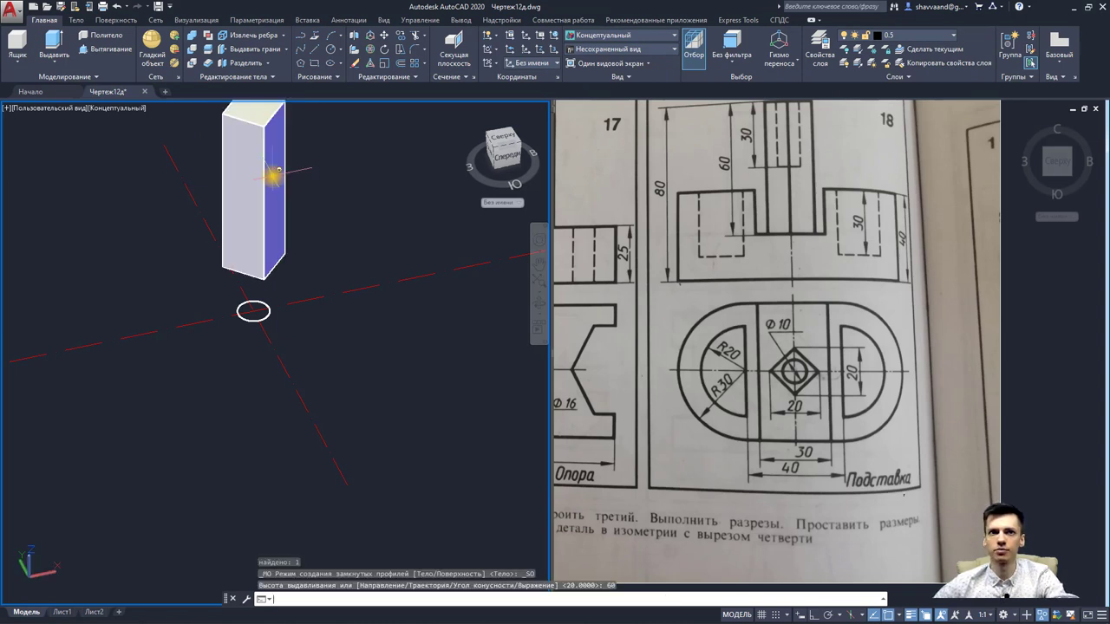
scroll(279, 195, down, 2)
middle_drag(276, 192, 286, 226)
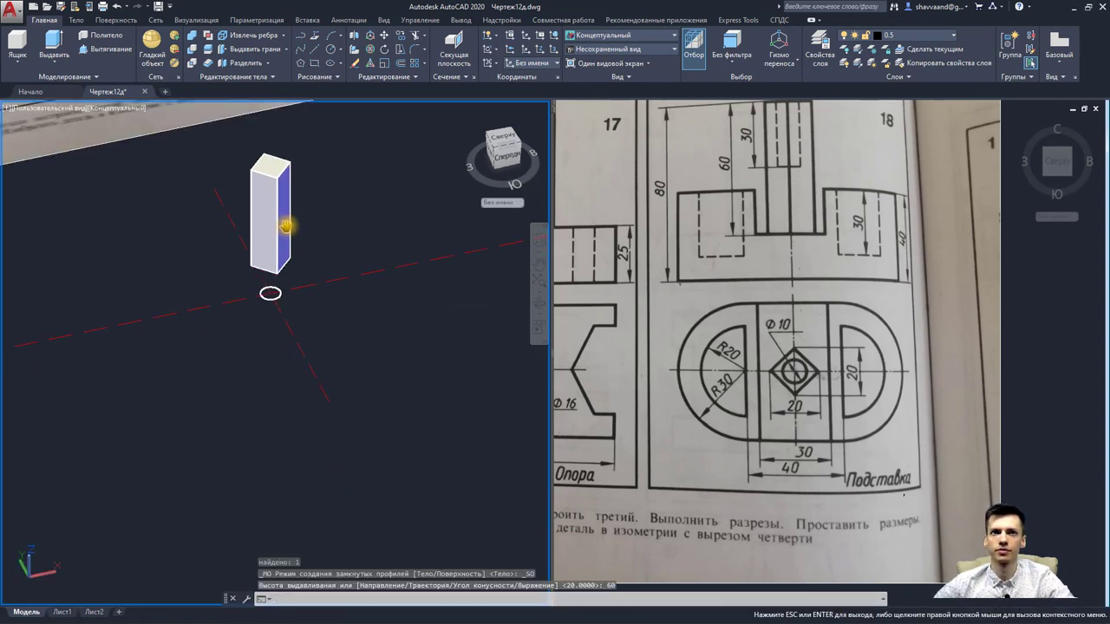
Step: Hide the tall square prism
key(Escape)
click(270, 206)
right_click(275, 207)
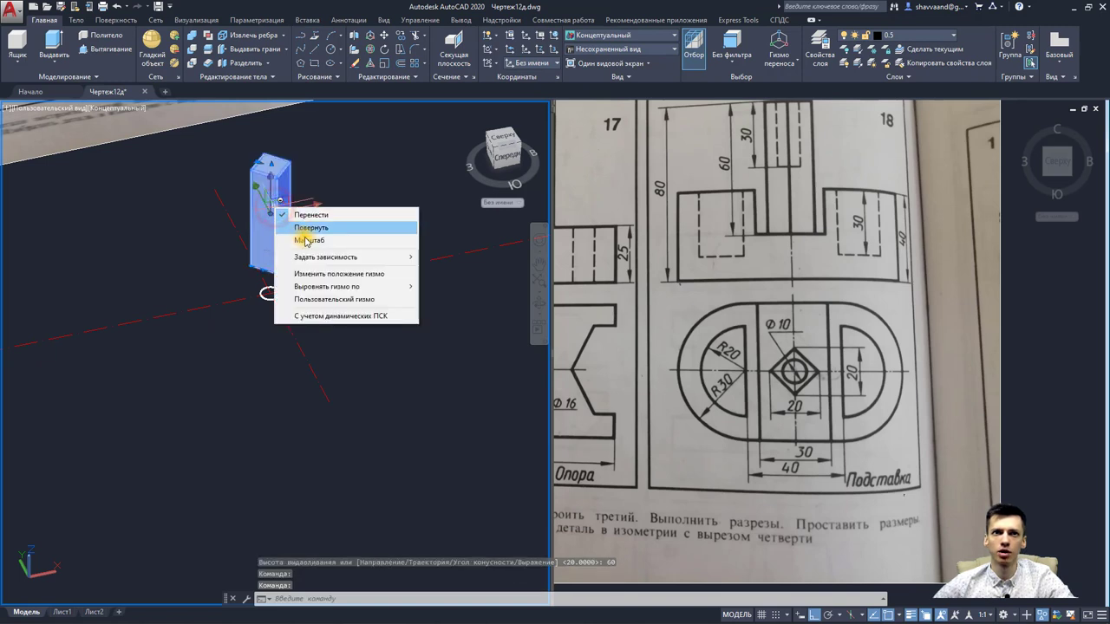
key(Escape)
key(Escape)
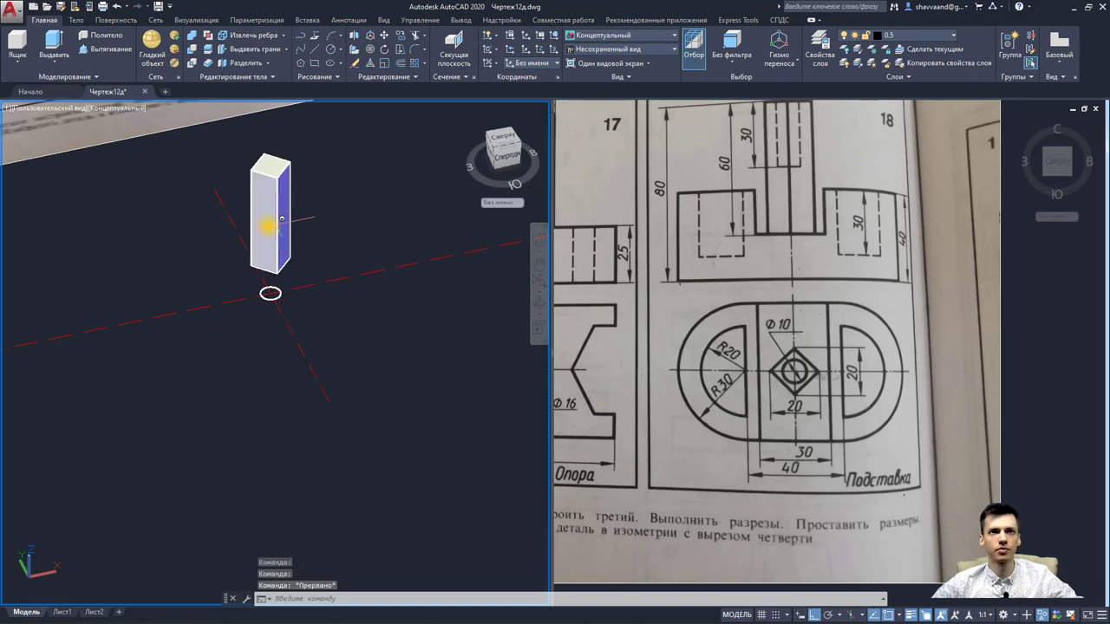
click(282, 220)
right_click(266, 225)
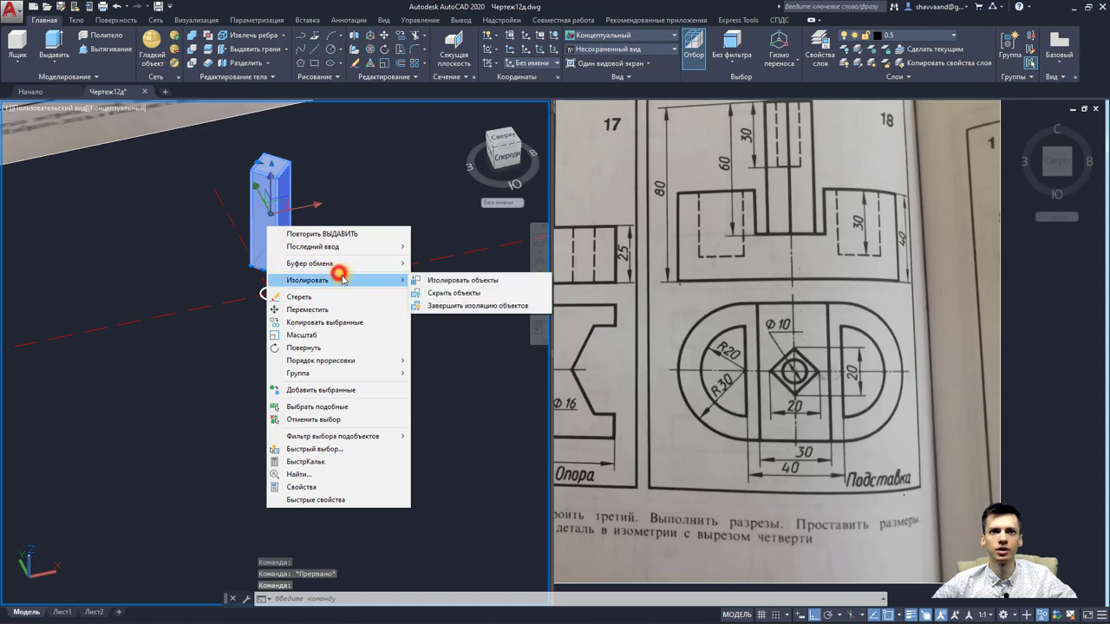
click(454, 293)
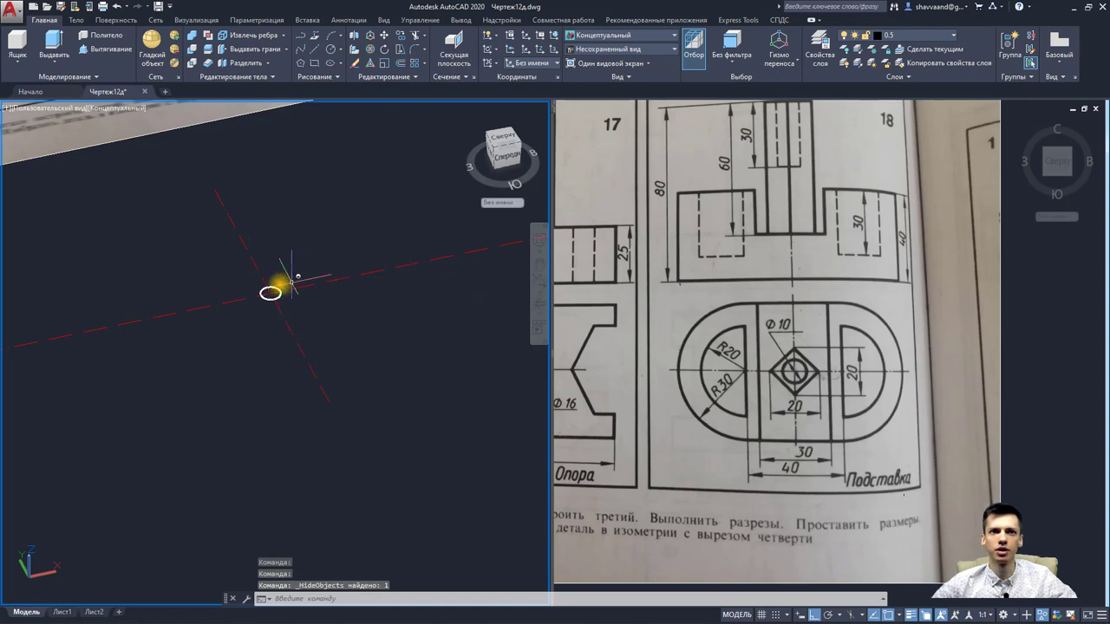
Step: Raise the small circle 50 units and extrude it 30 into a cylinder
click(269, 292)
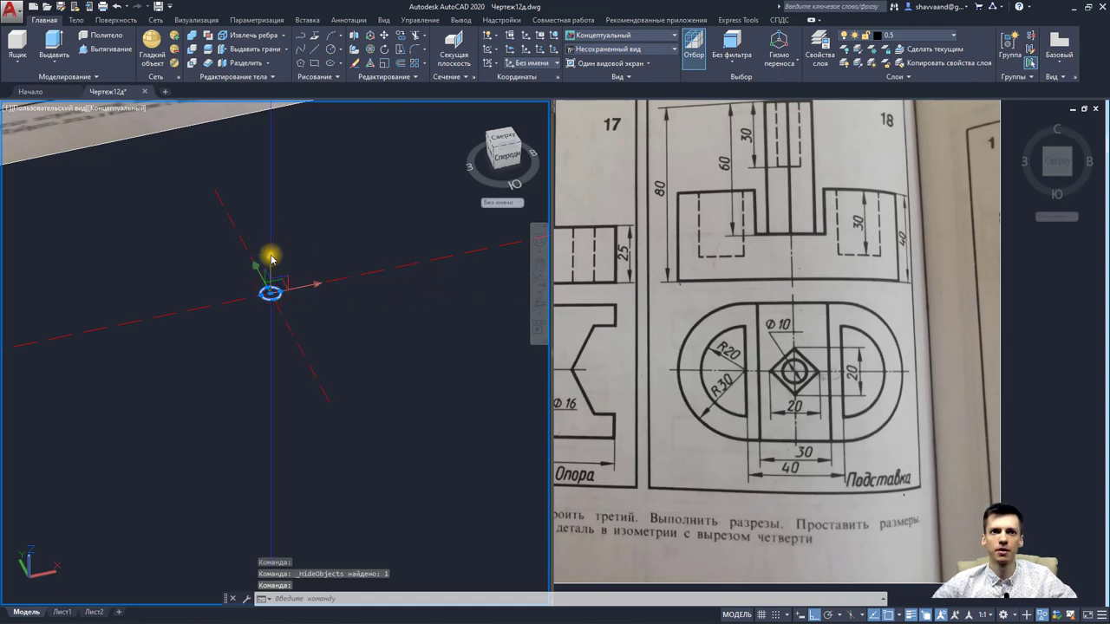
click(272, 256)
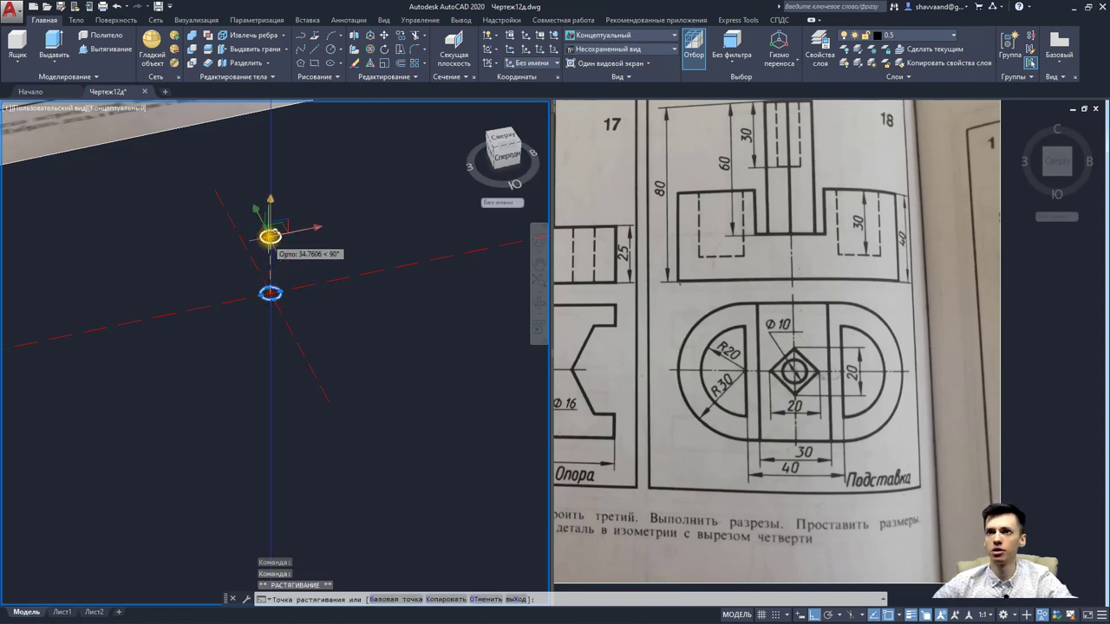
text(50)
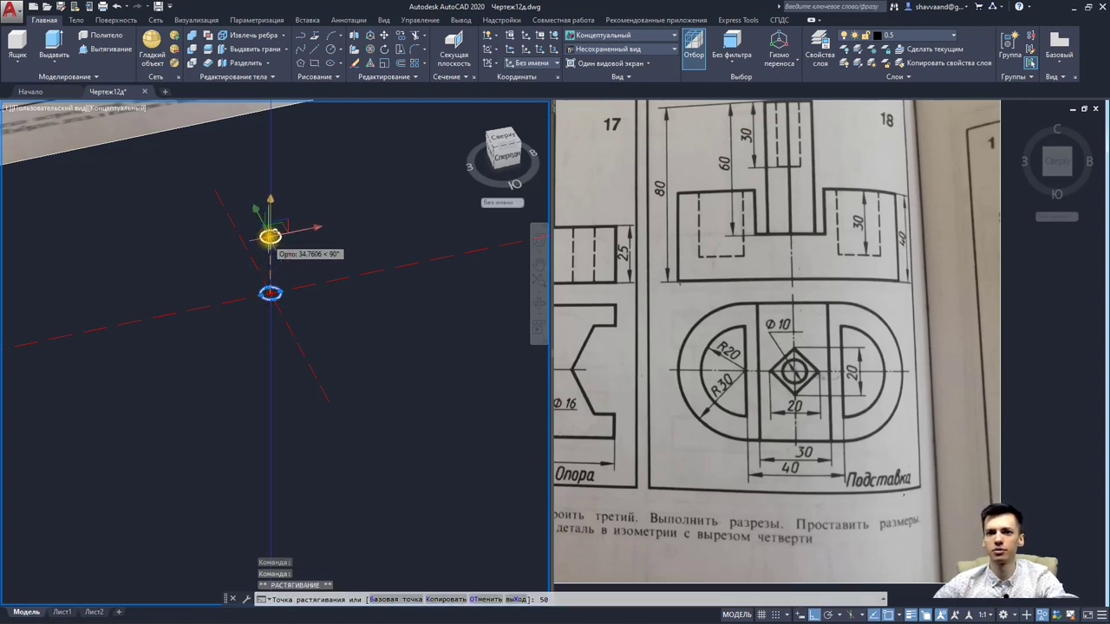
key(Return)
click(54, 44)
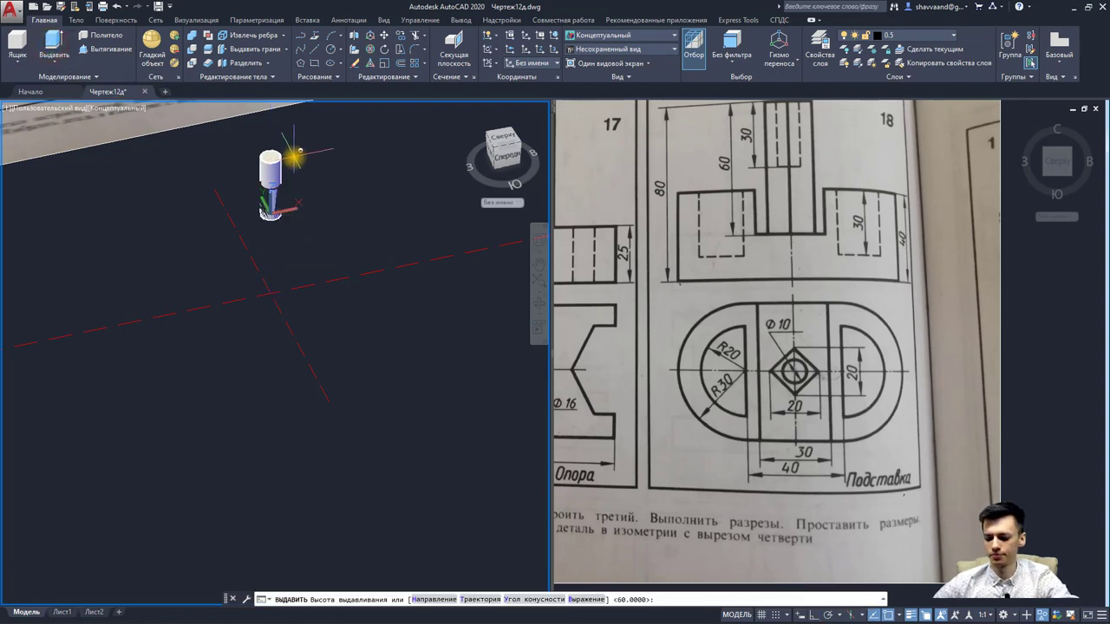
text(30)
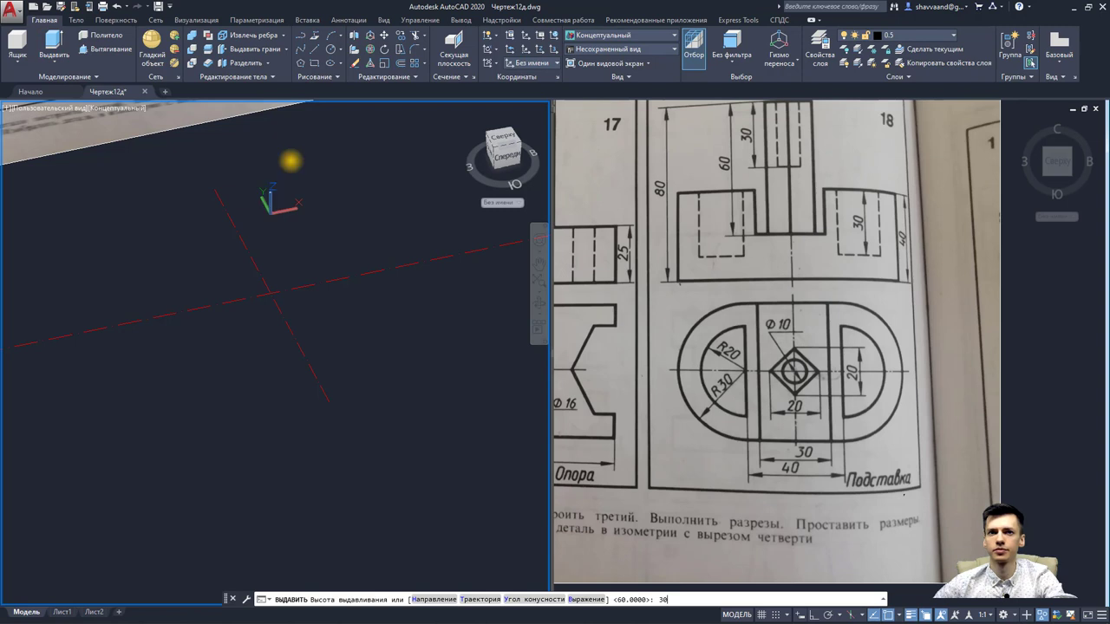
key(Return)
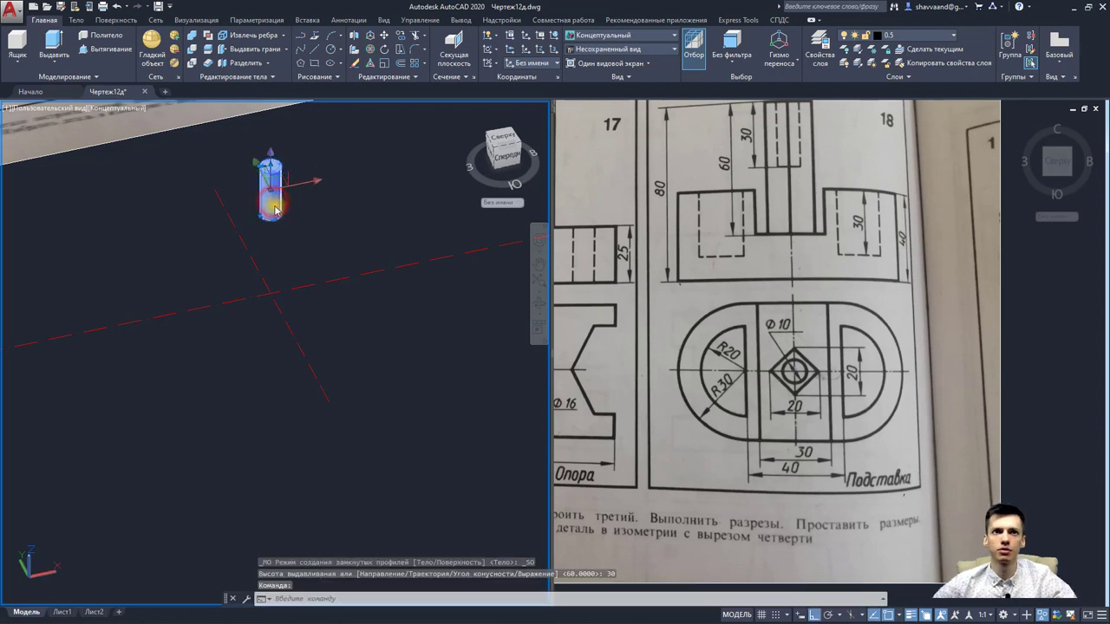
Step: End object isolation so all hidden solids show again
right_click(276, 210)
click(349, 255)
click(452, 284)
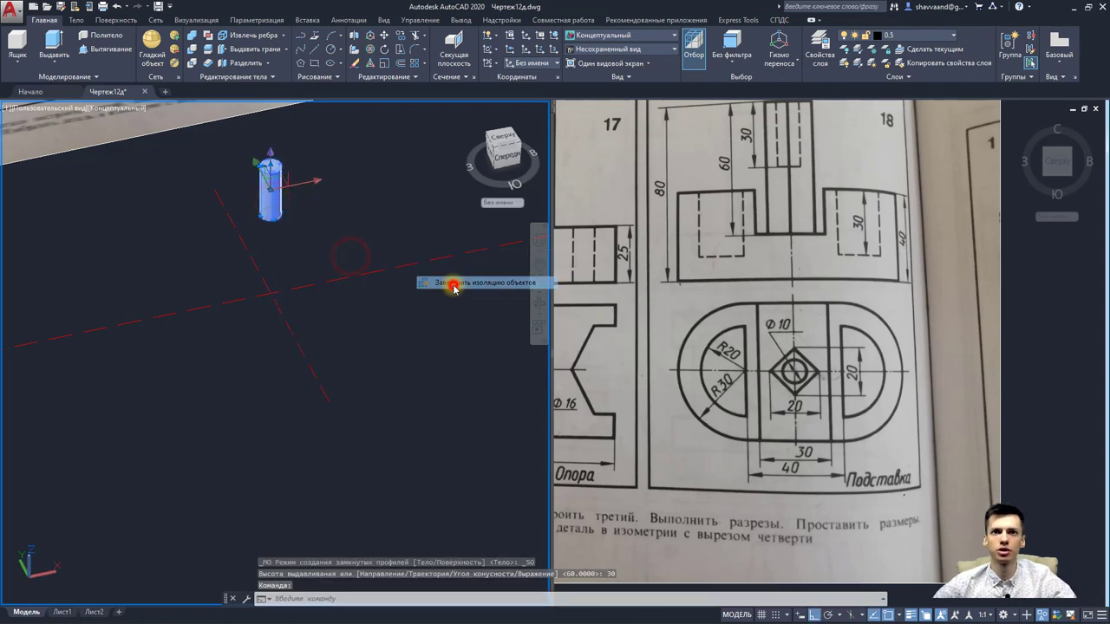
Step: Subtract the left half-cylinder from the oval base solid
mouse_move(335, 293)
shift+middle_down()
mouse_move(375, 319)
mouse_move(292, 324)
mouse_move(301, 321)
shift+middle_up()
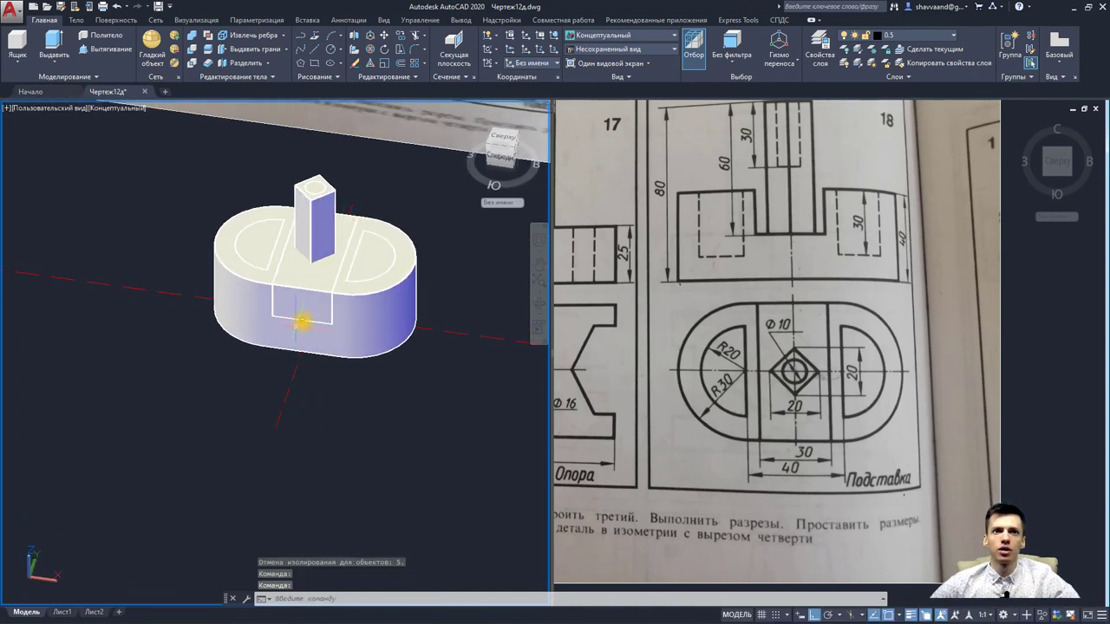
click(195, 55)
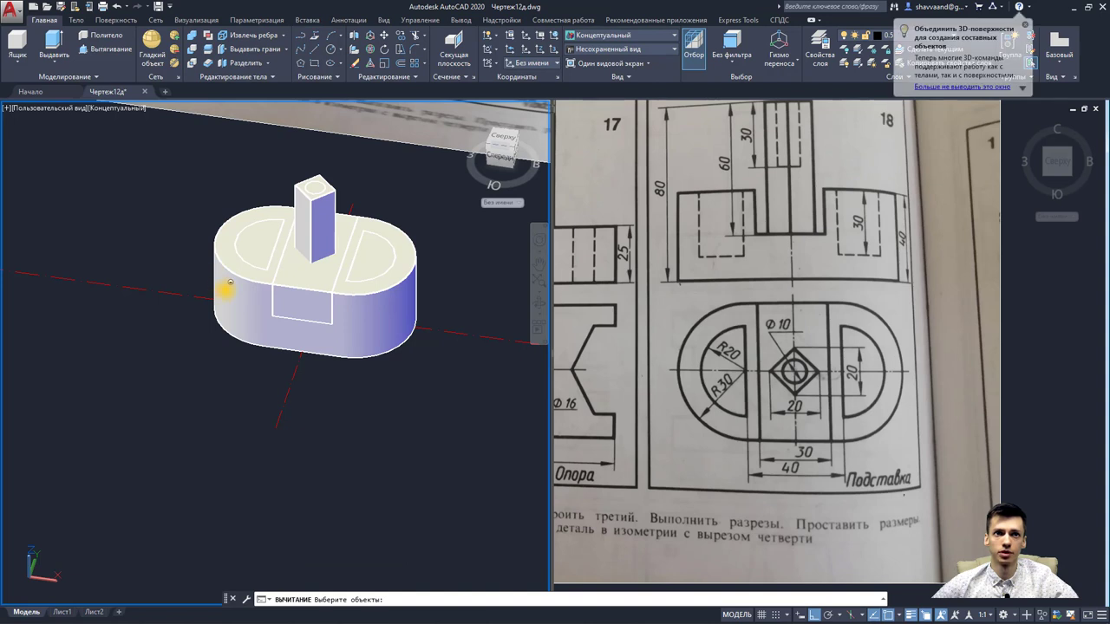
click(234, 286)
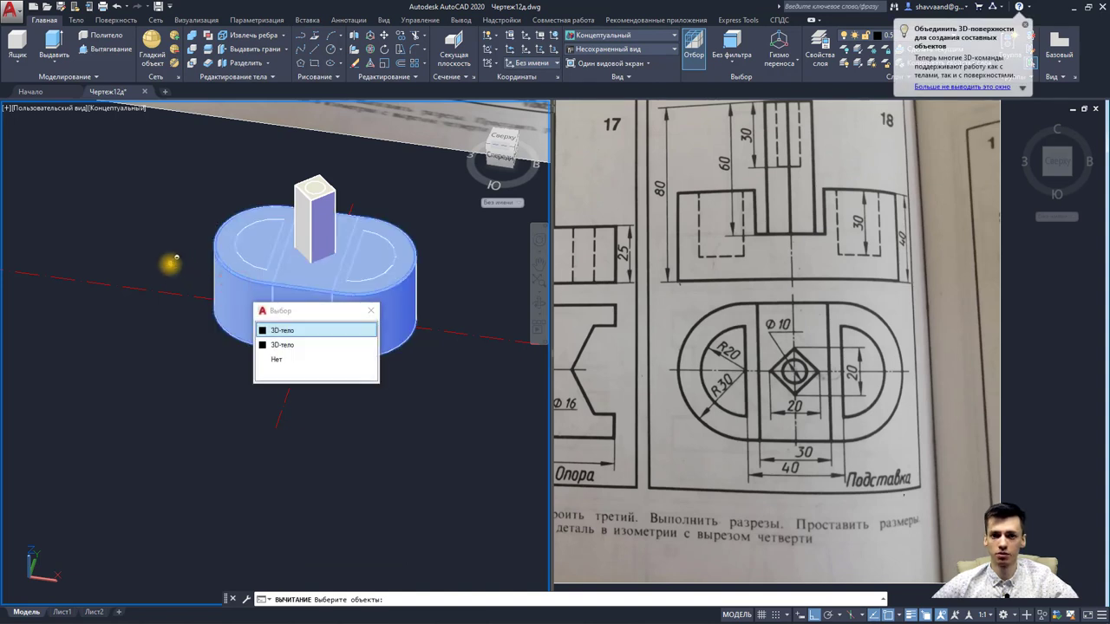
key(Return)
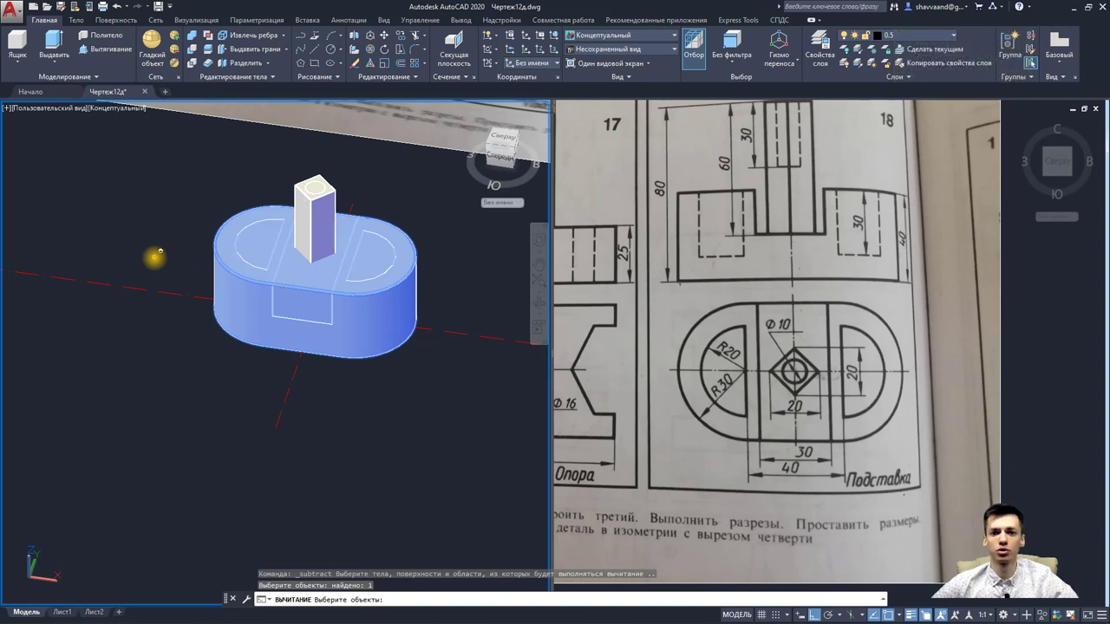
key(Return)
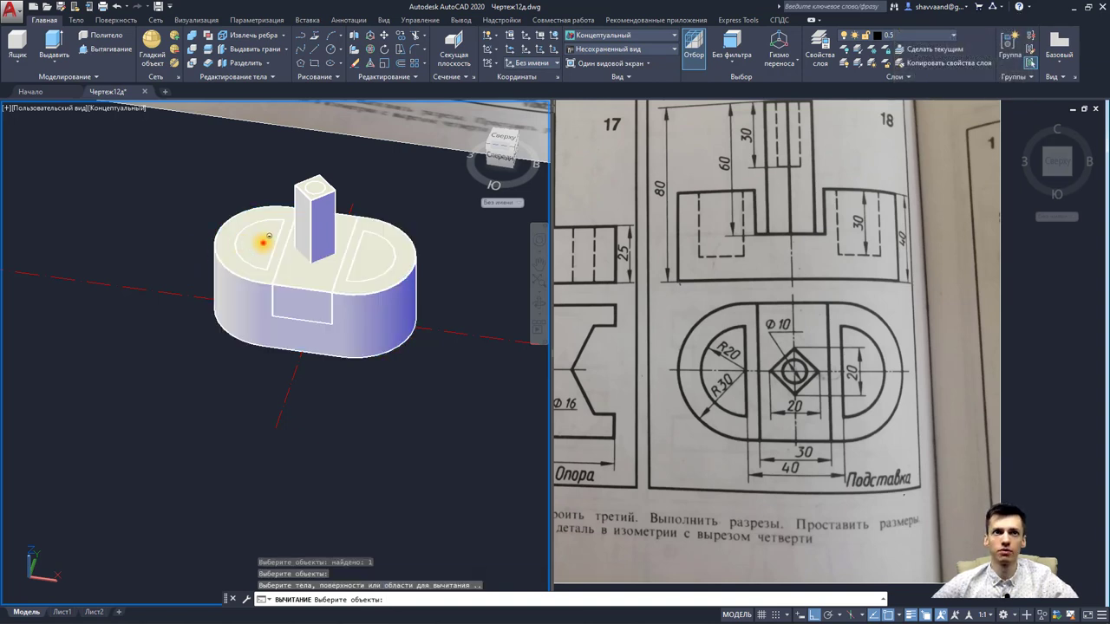
click(264, 241)
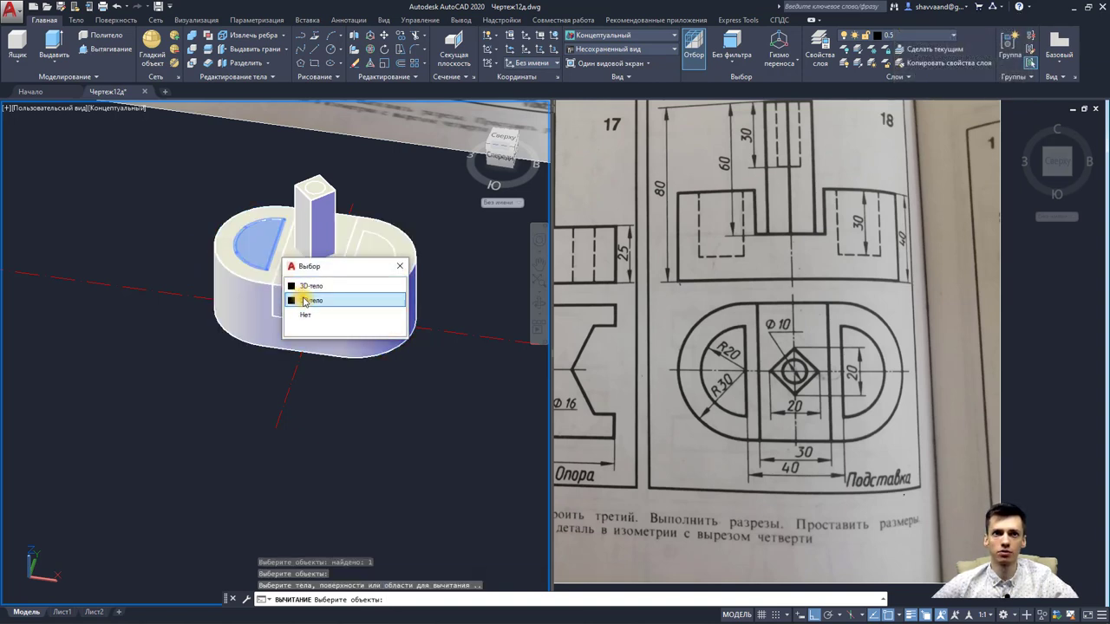
click(304, 300)
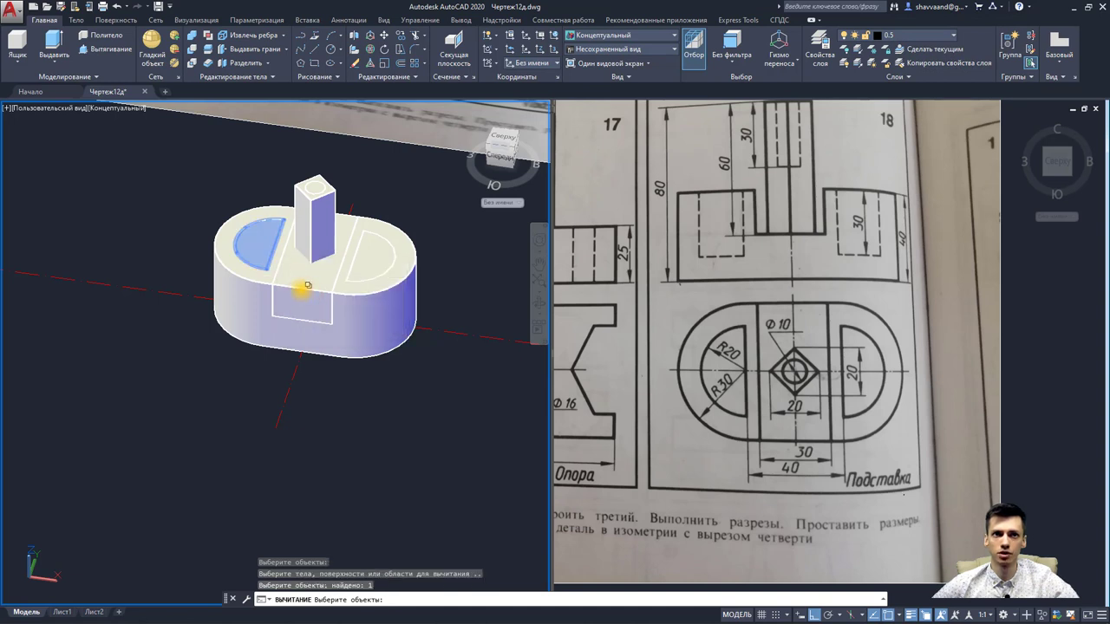
key(Return)
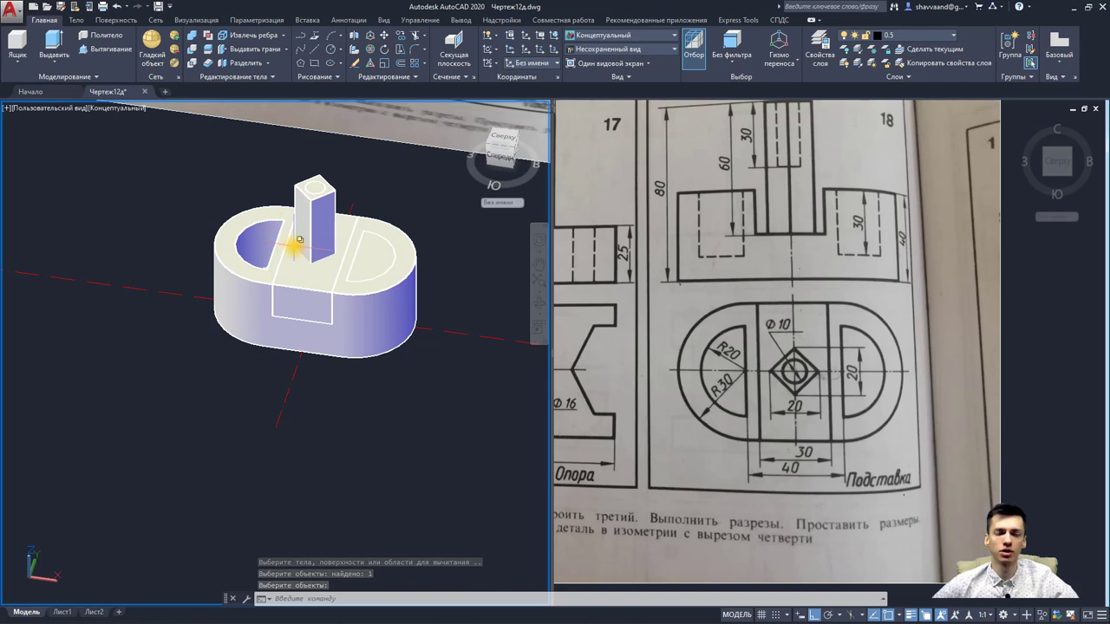
Step: Turn on Selection Cycling and test picking the base among overlapping solids
click(1102, 614)
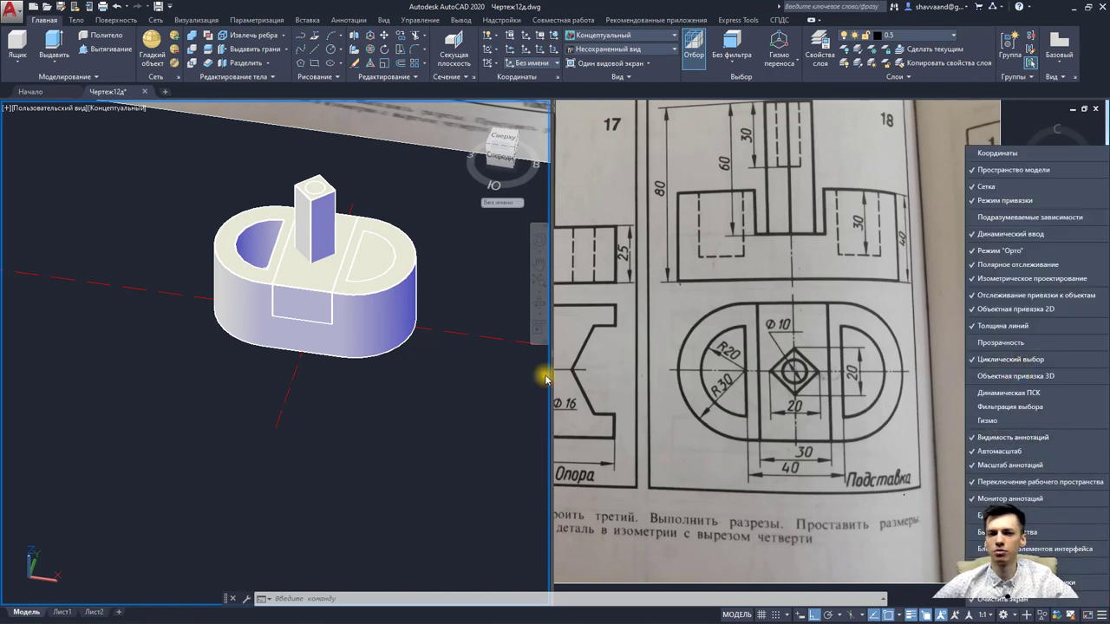
click(440, 386)
click(419, 321)
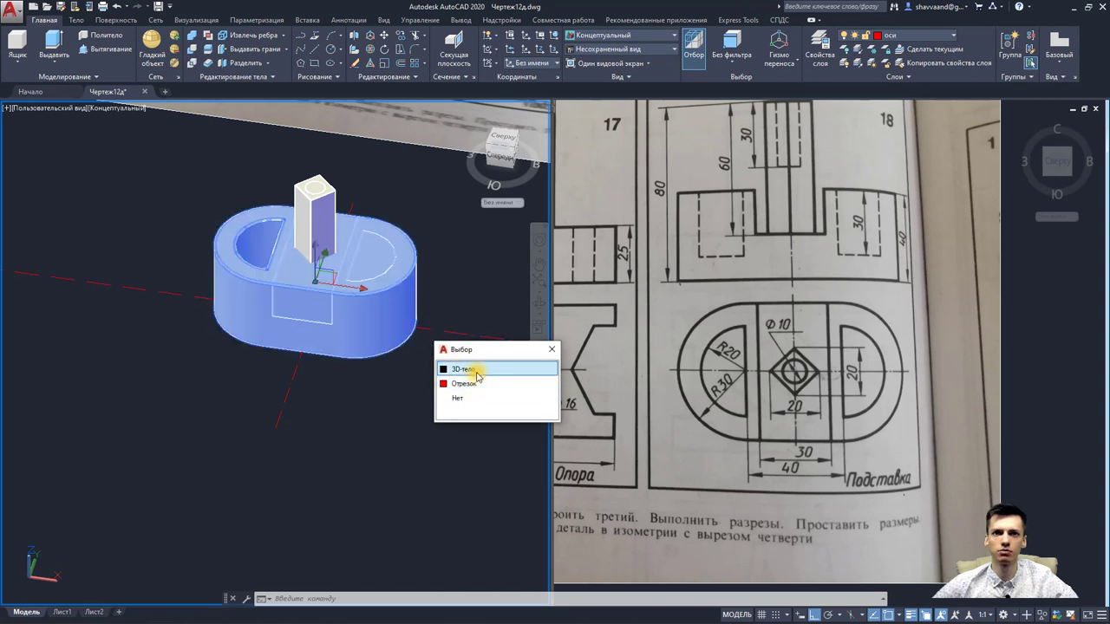
click(552, 350)
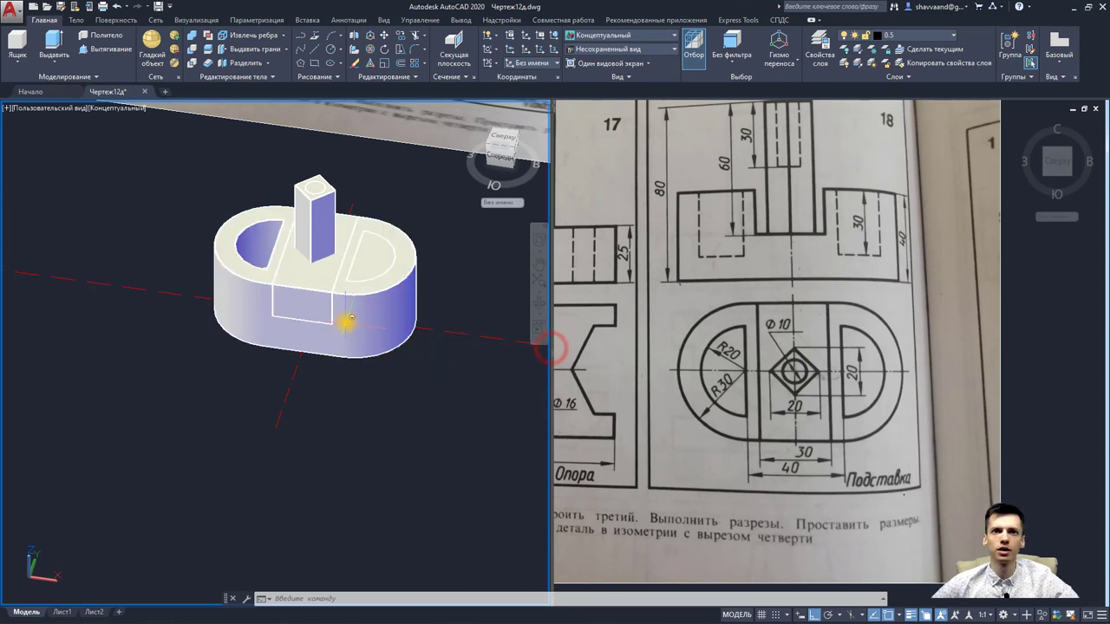
Step: Subtract the right half-cylinder from the oval base solid
click(192, 51)
click(393, 337)
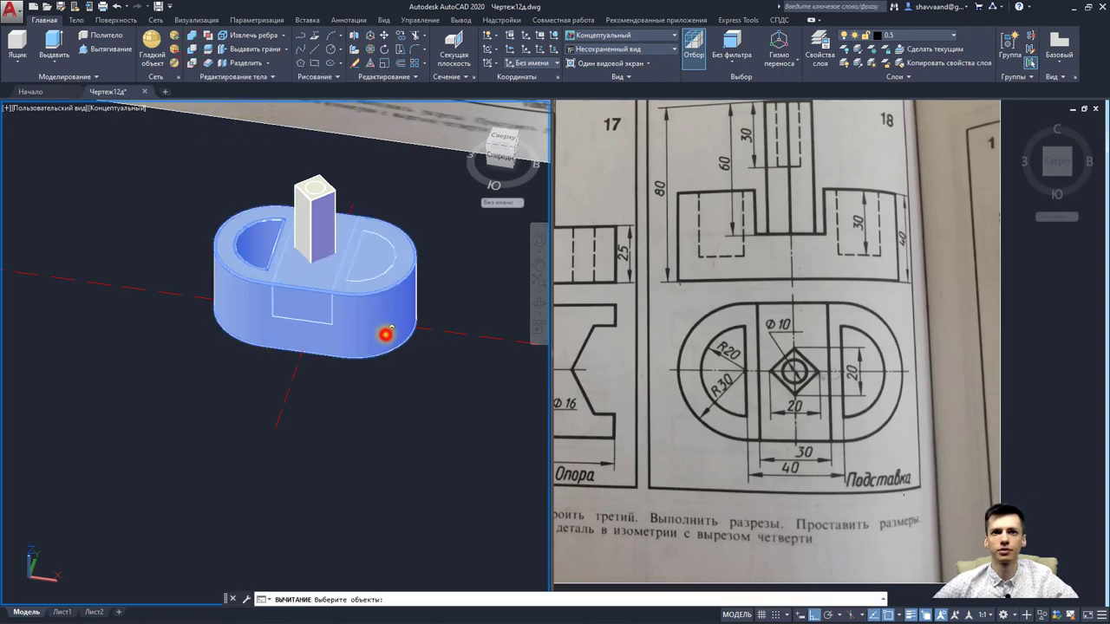
key(Return)
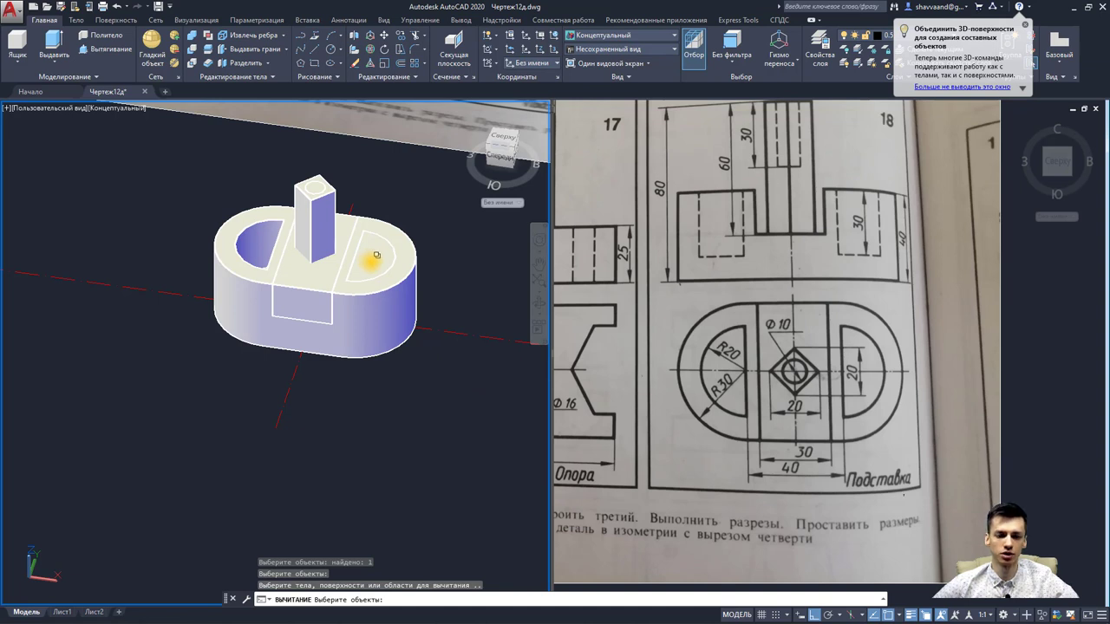
click(377, 254)
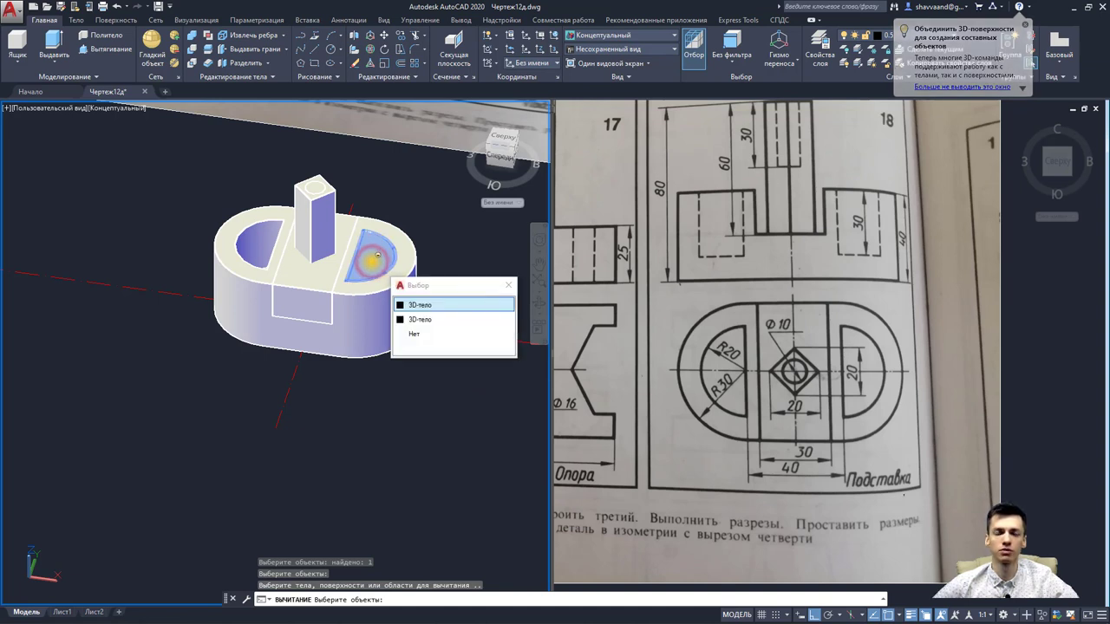
key(Return)
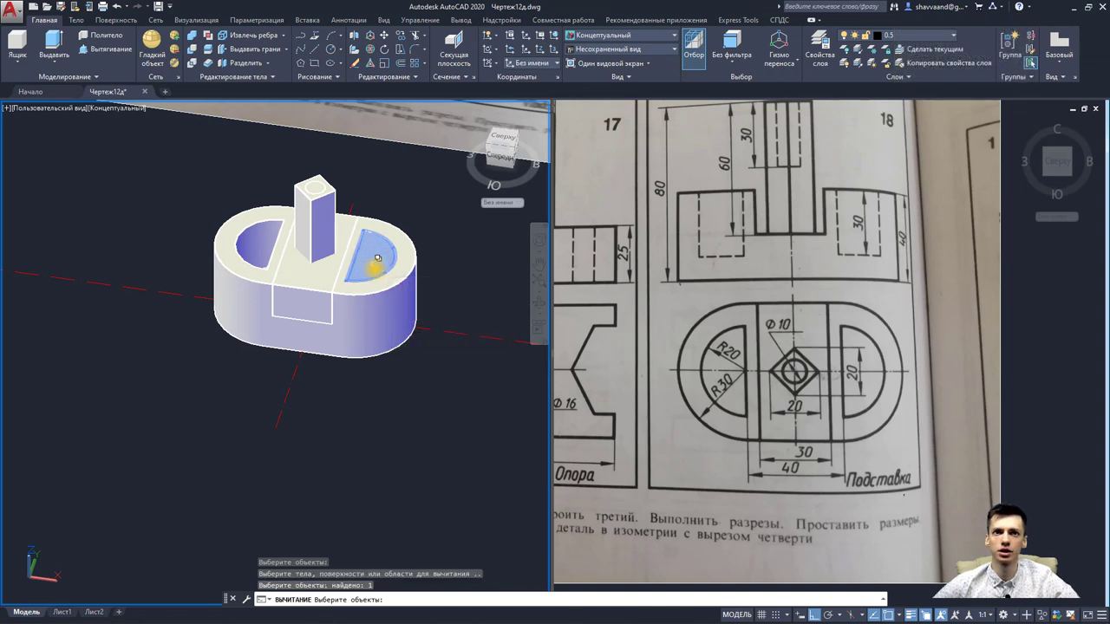
right_click(462, 260)
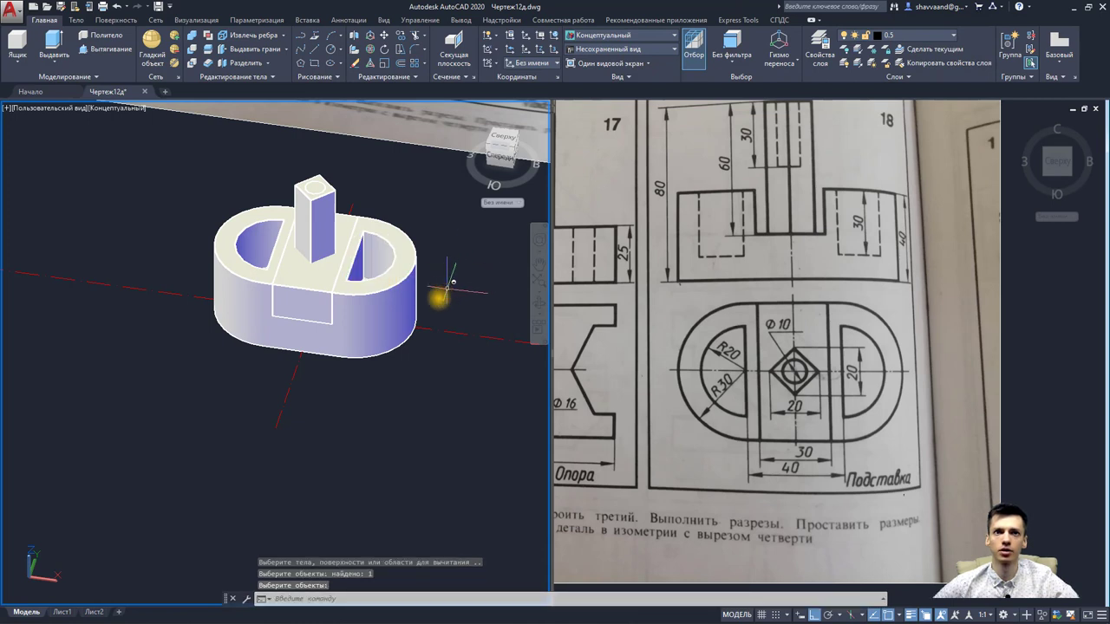
shift+middle_drag(397, 318, 386, 310)
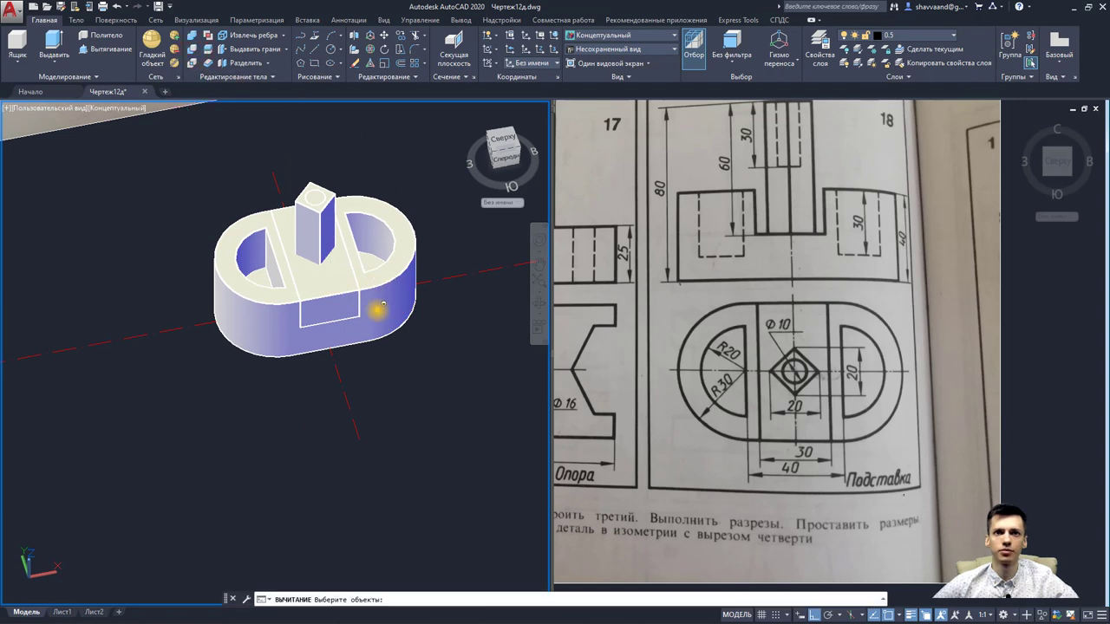
click(382, 302)
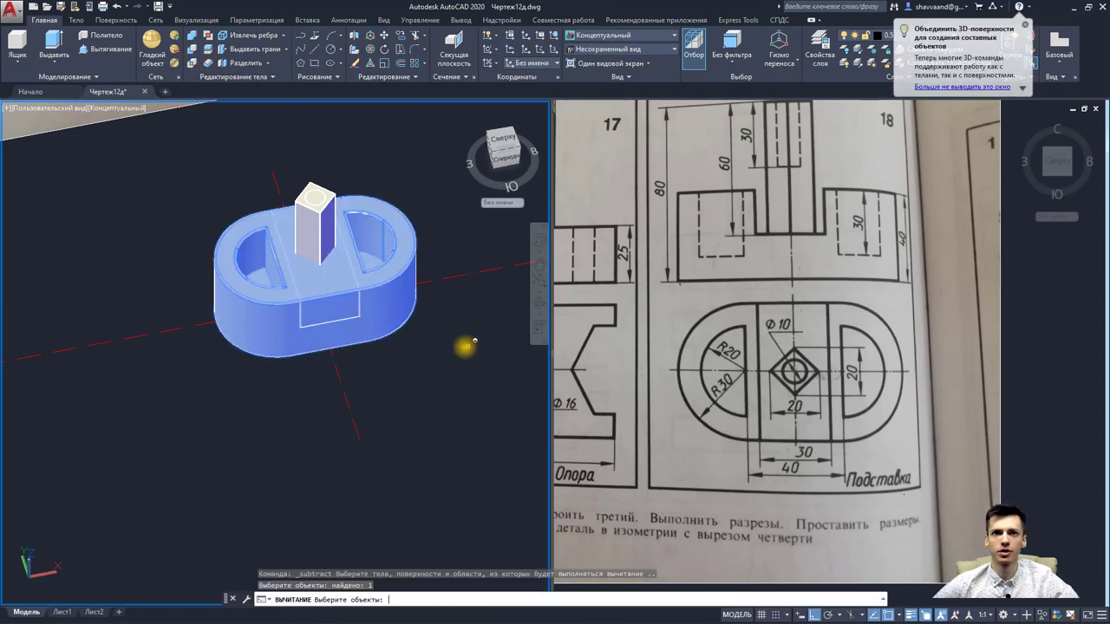
key(Return)
click(337, 295)
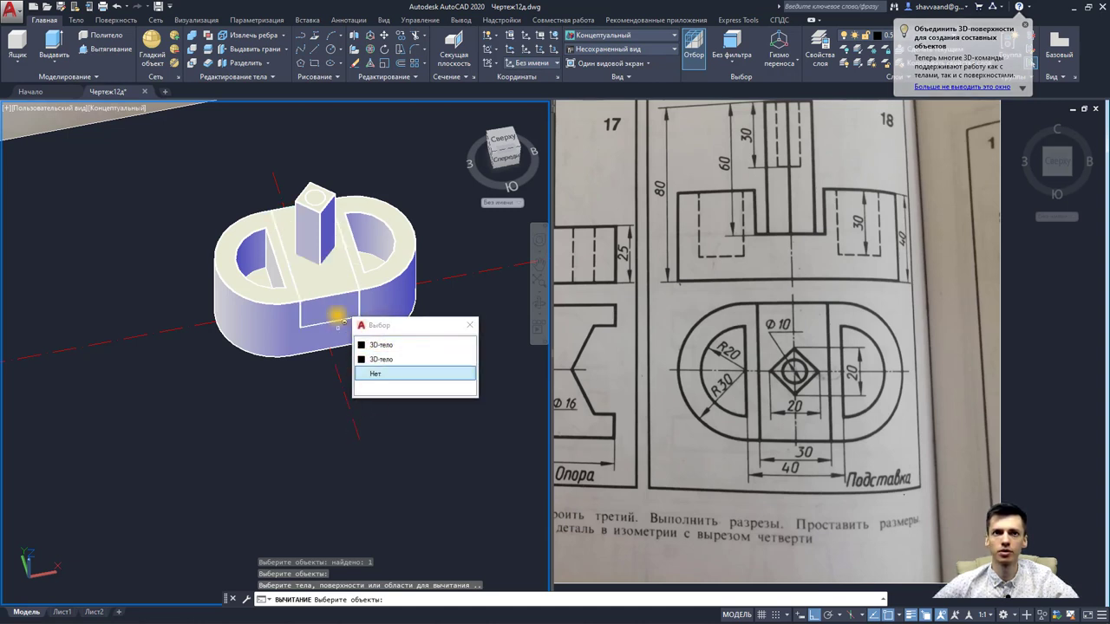
click(378, 346)
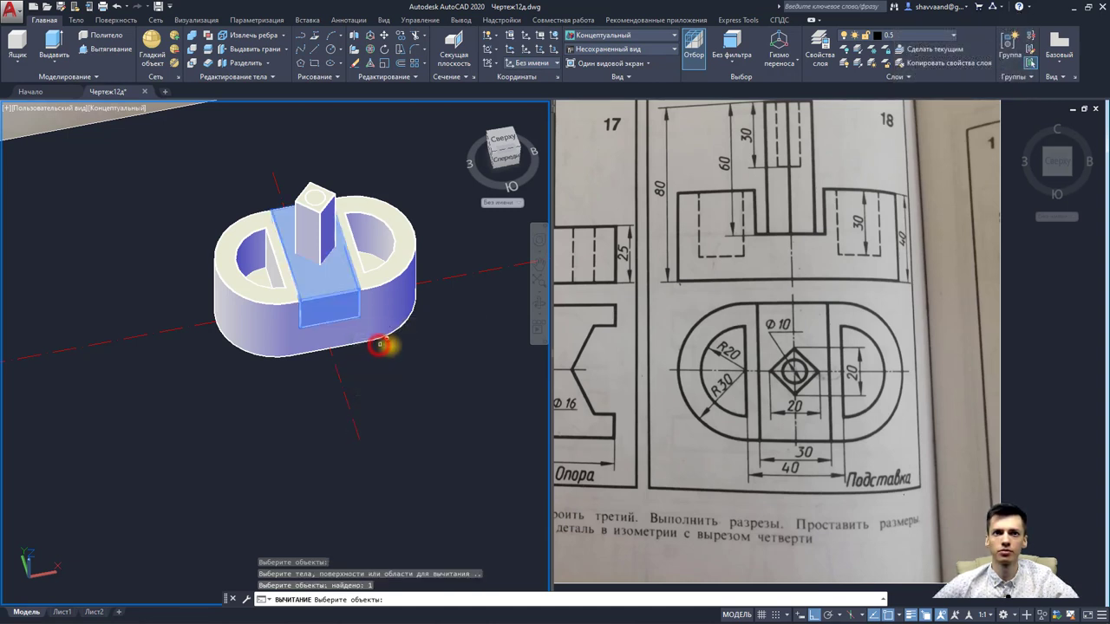
key(Return)
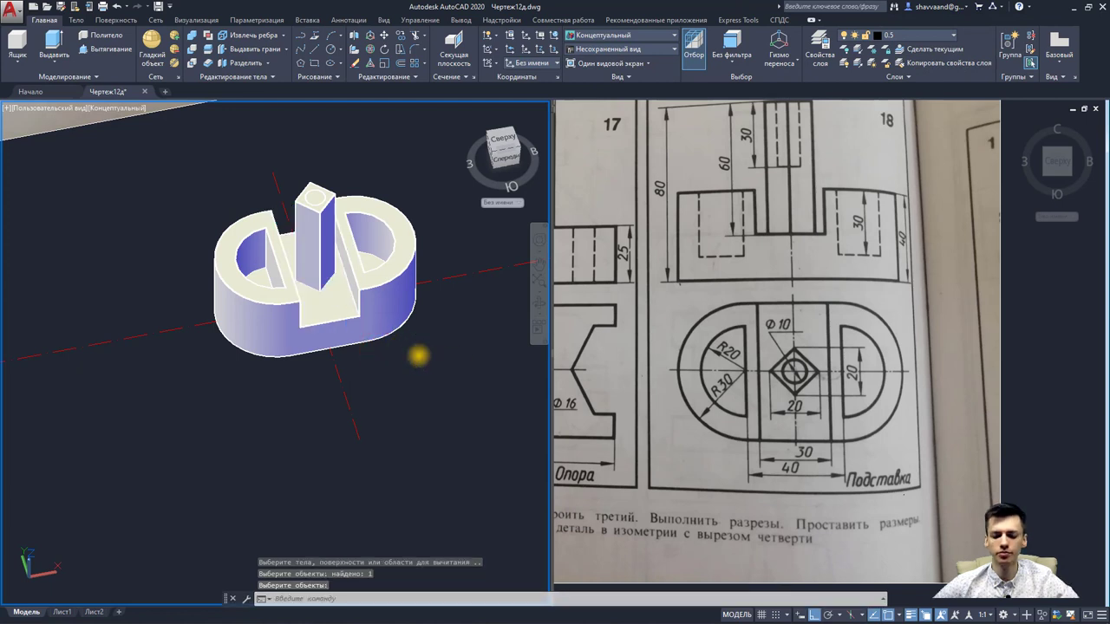
mouse_move(418, 355)
middle_down()
mouse_move(280, 352)
mouse_move(436, 405)
mouse_move(339, 396)
mouse_move(329, 382)
middle_up()
Step: Subtract the cylinder from the square post, leaving a round hole in its top
key(Return)
scroll(329, 249, up, 5)
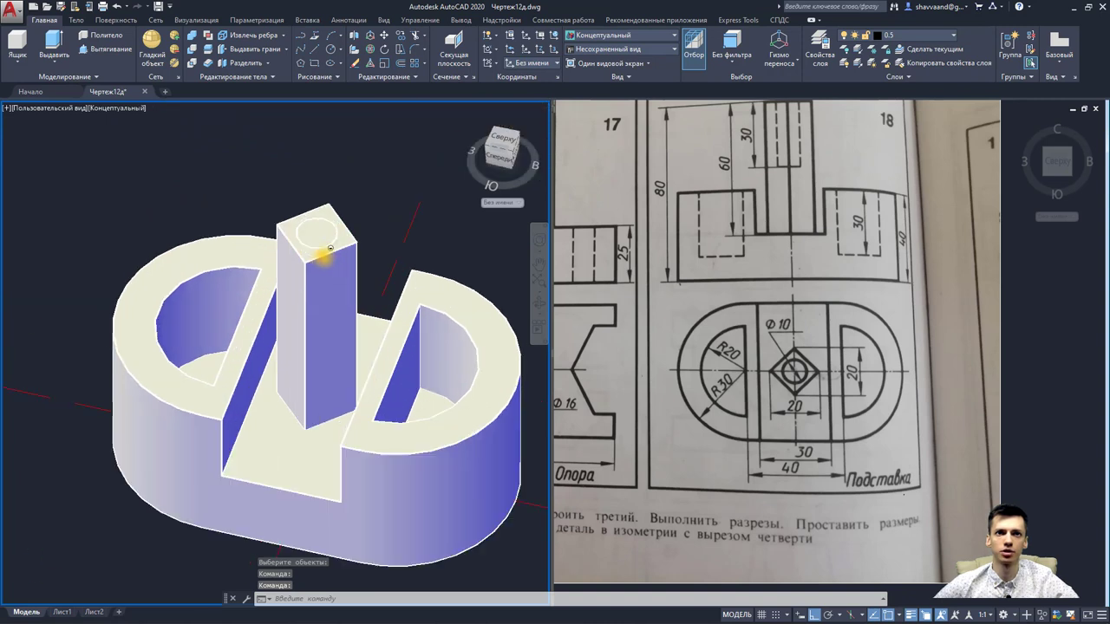
click(324, 260)
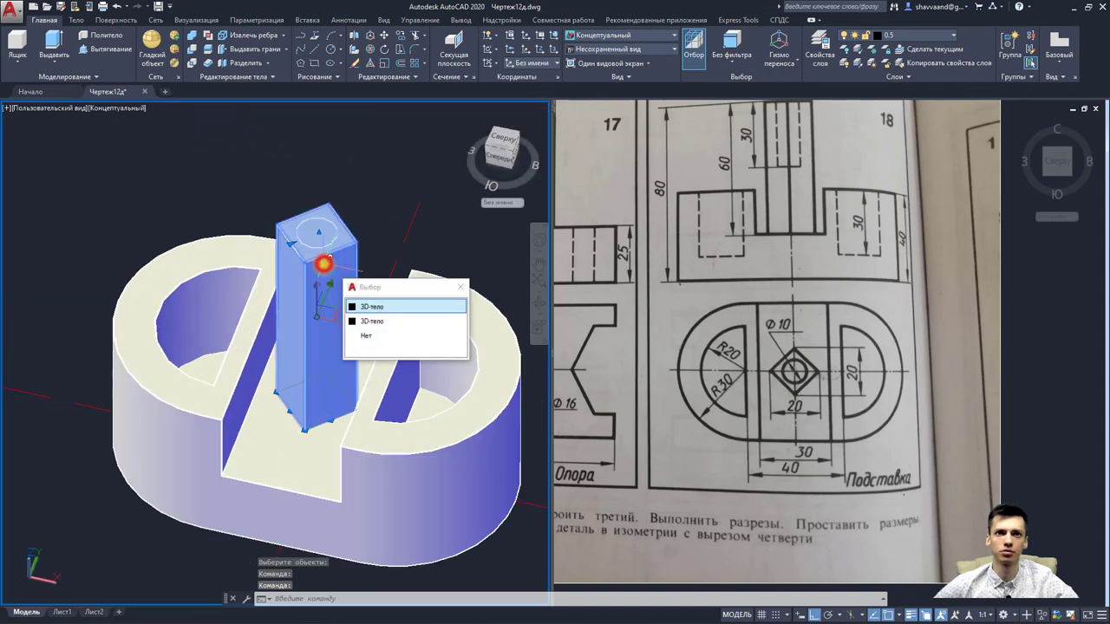
click(193, 48)
click(323, 276)
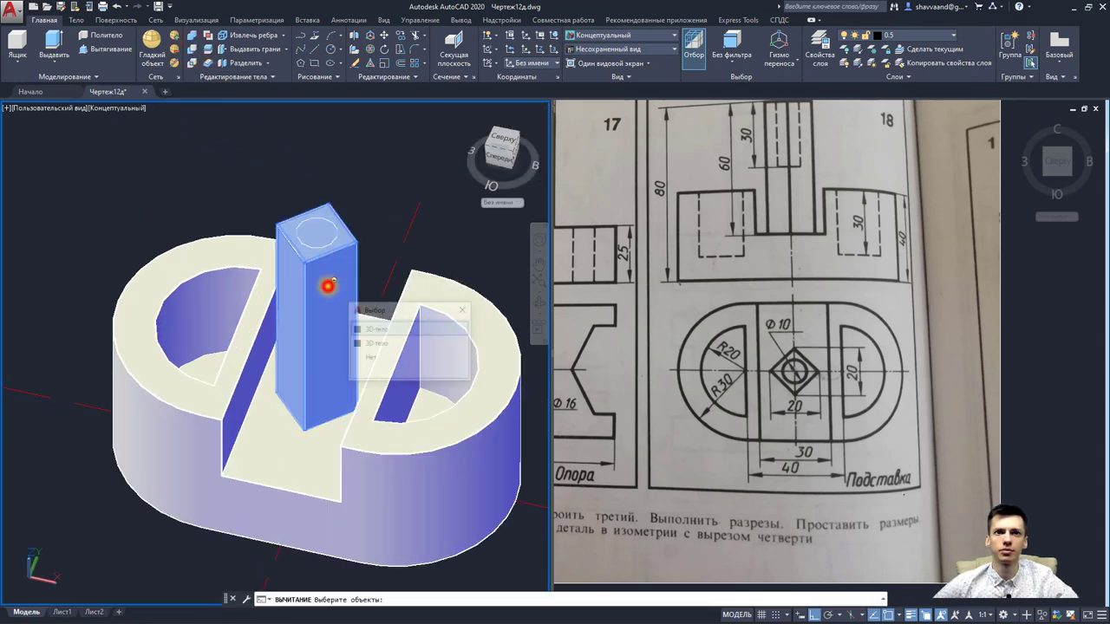
click(421, 198)
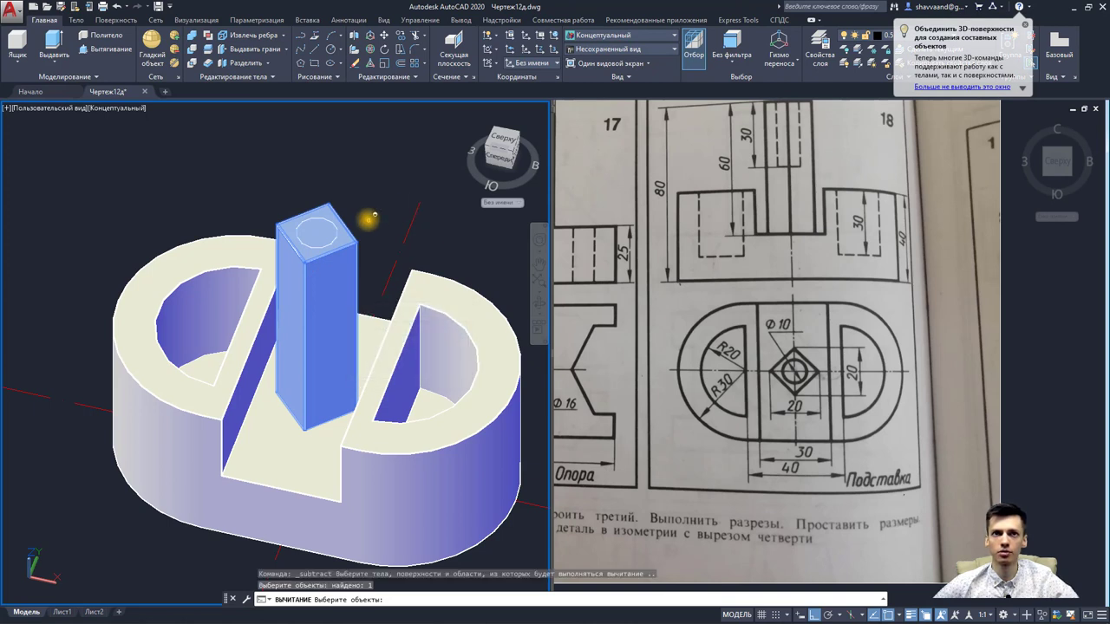
key(Return)
click(320, 223)
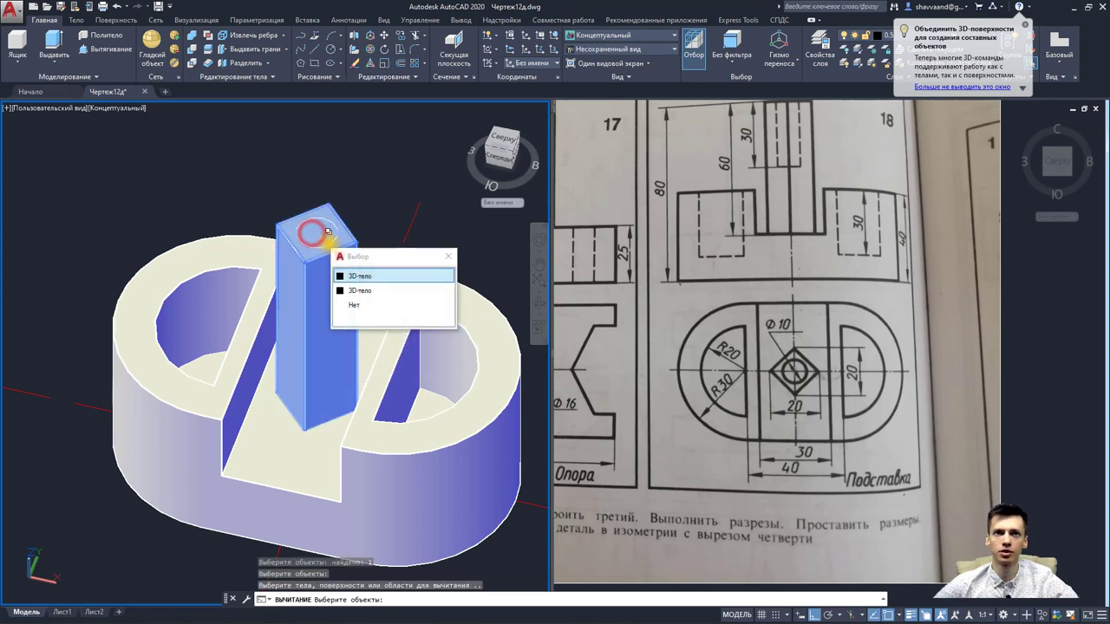
click(350, 288)
key(Return)
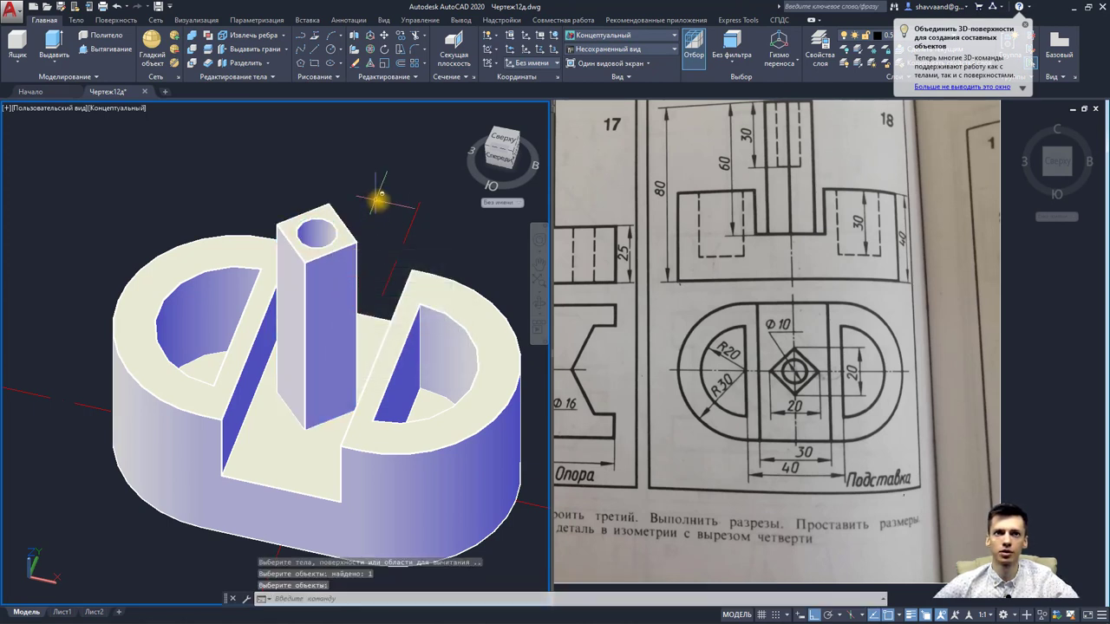
mouse_move(387, 228)
shift+middle_down()
mouse_move(330, 253)
mouse_move(357, 236)
mouse_move(378, 295)
mouse_move(317, 301)
shift+middle_up()
Step: Set the right viewport to Top centred on the reference photo, and orbit the part on the left
scroll(371, 264, down, 4)
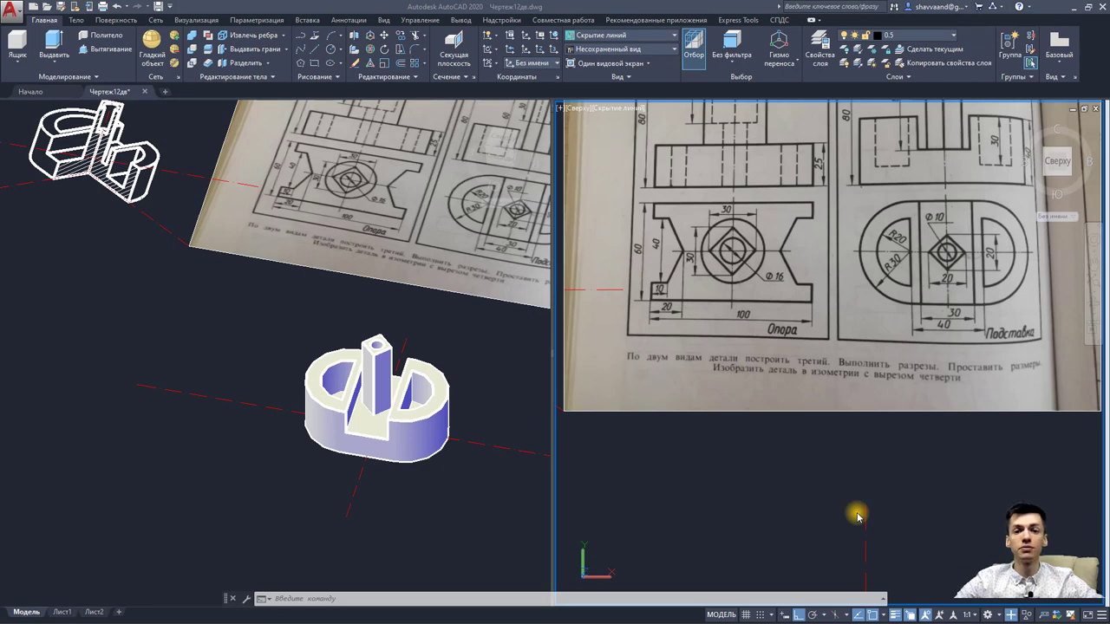
click(492, 506)
shift+middle_drag(535, 510, 521, 506)
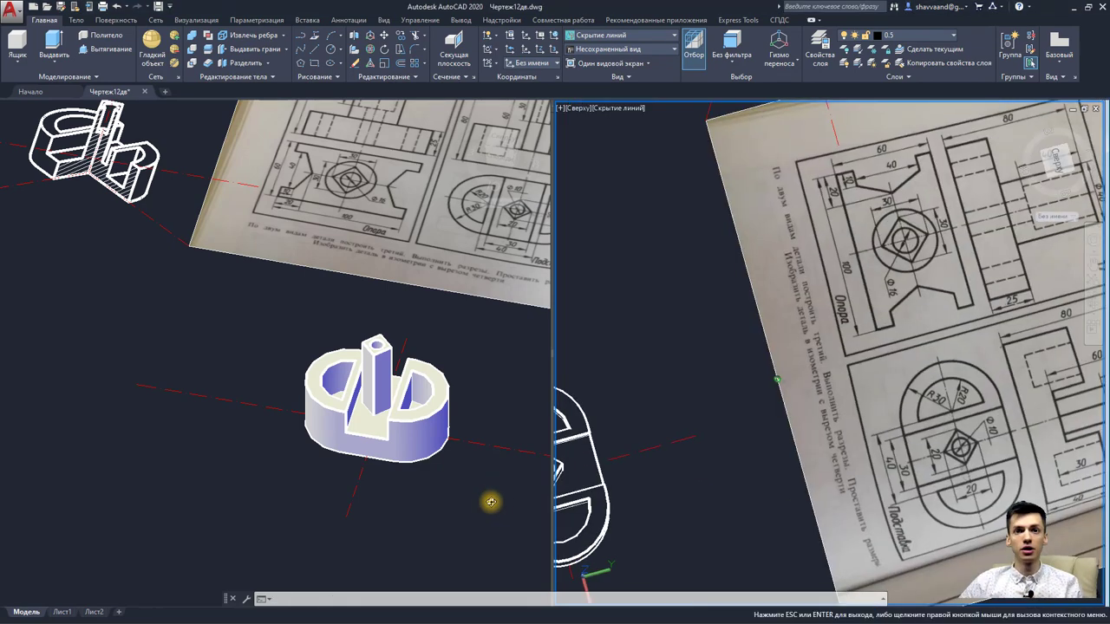
click(1036, 156)
mouse_move(759, 466)
shift+middle_down()
mouse_move(830, 460)
mouse_move(948, 424)
shift+middle_up()
click(1064, 165)
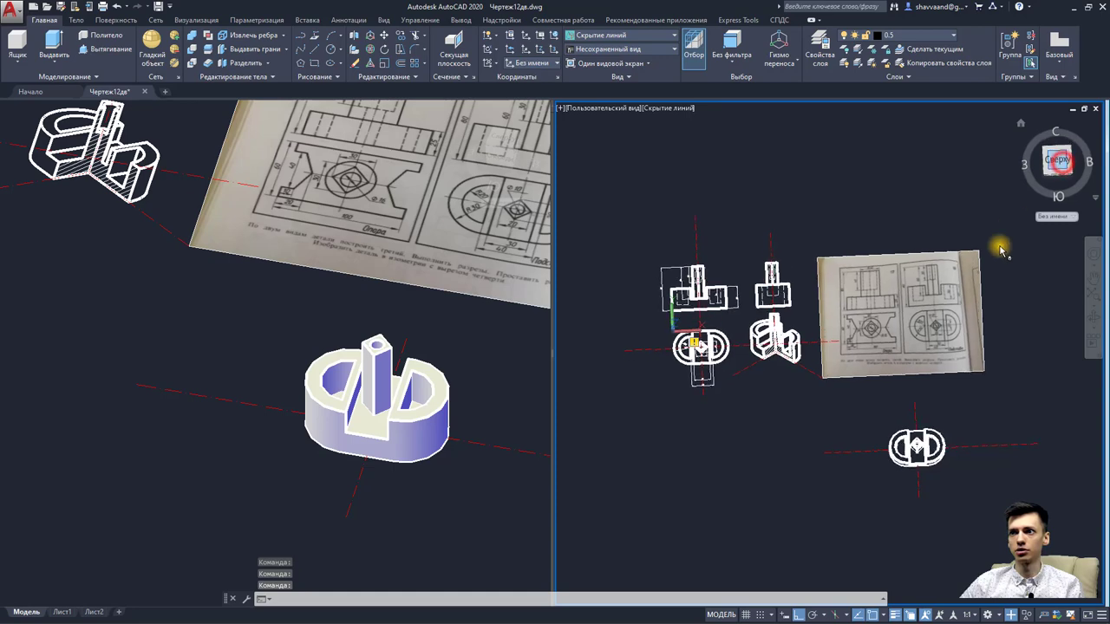
scroll(922, 353, up, 5)
middle_drag(912, 315, 875, 390)
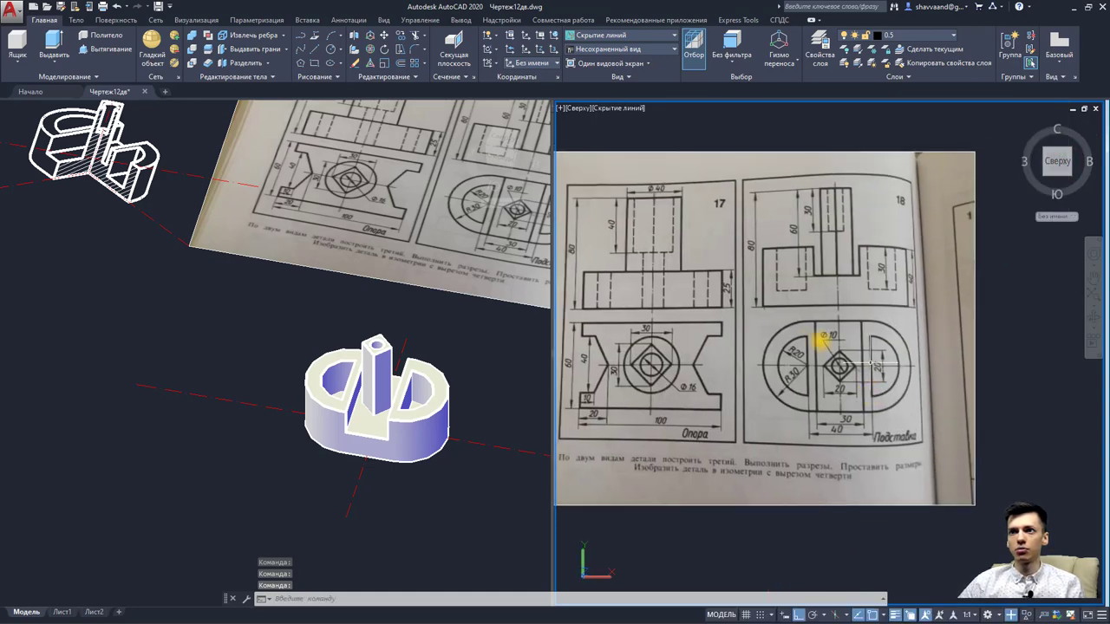
click(368, 490)
shift+middle_drag(370, 484, 401, 511)
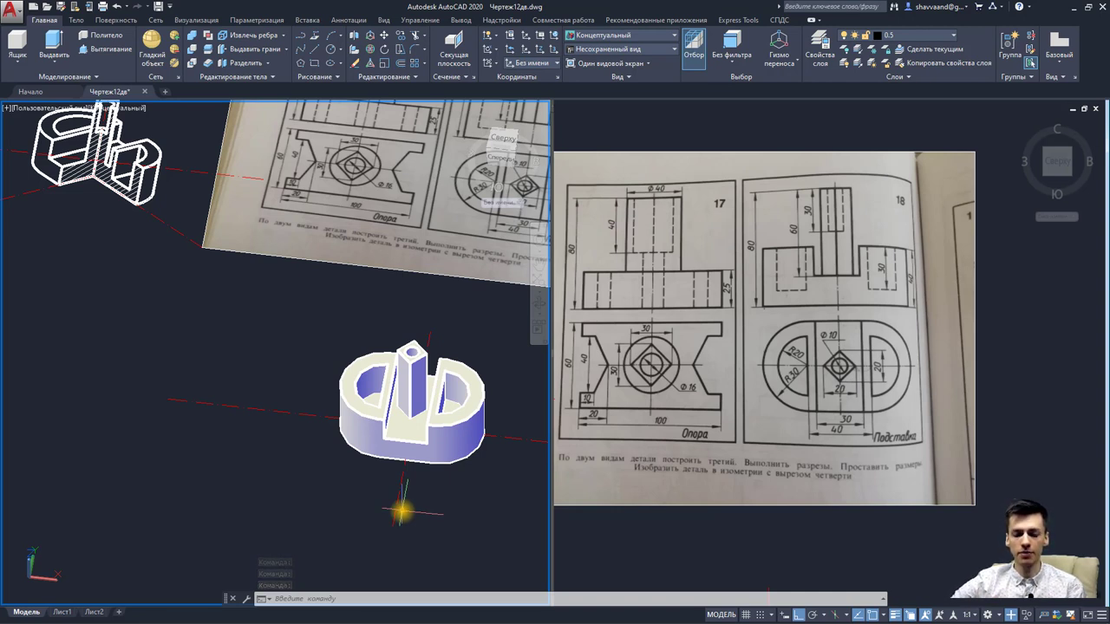
Step: Delete the viewport from the Лист1 layout
click(61, 612)
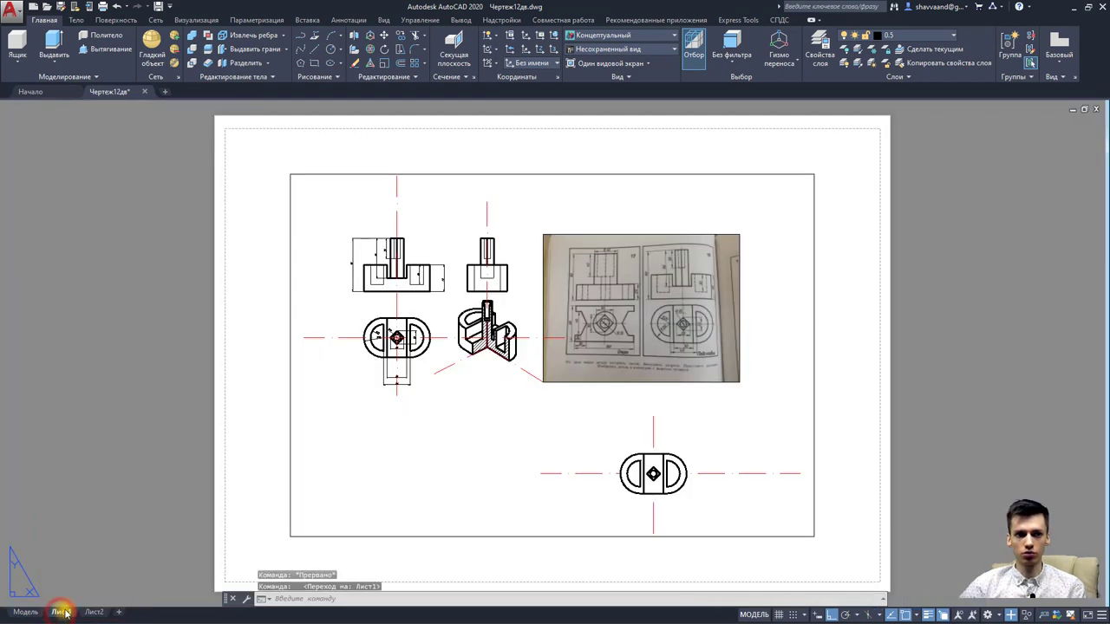
click(359, 533)
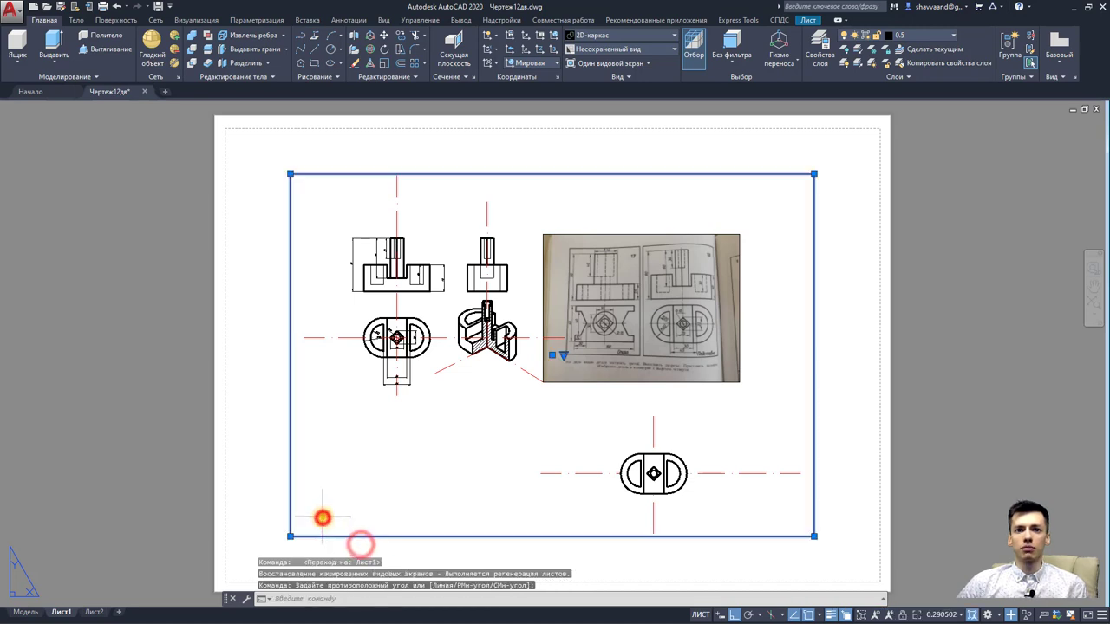
click(323, 517)
key(Delete)
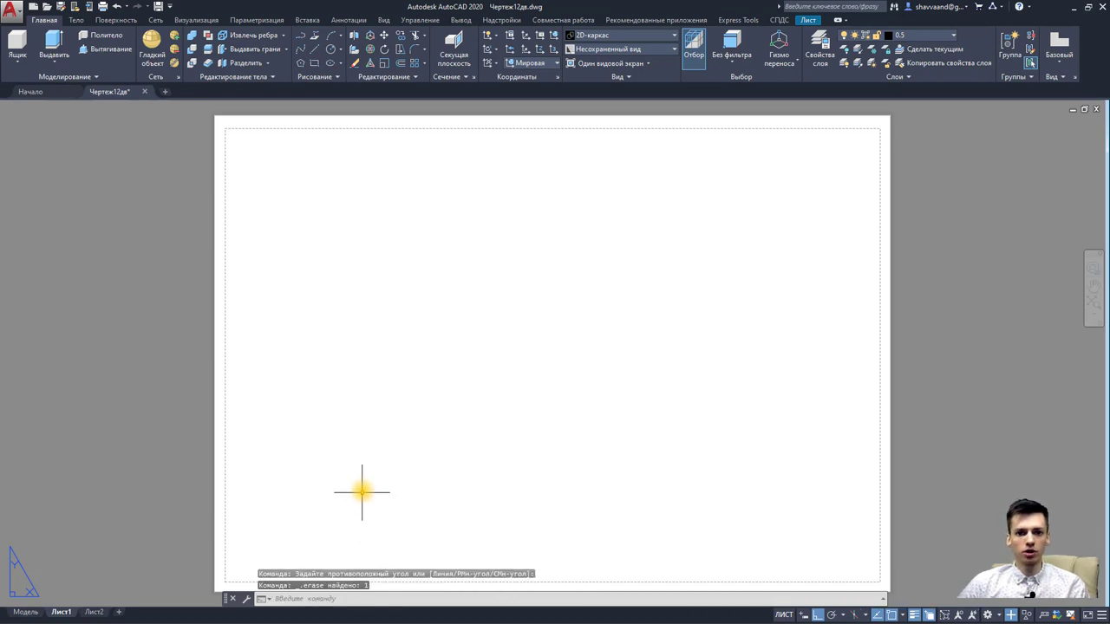
scroll(381, 482, down, 2)
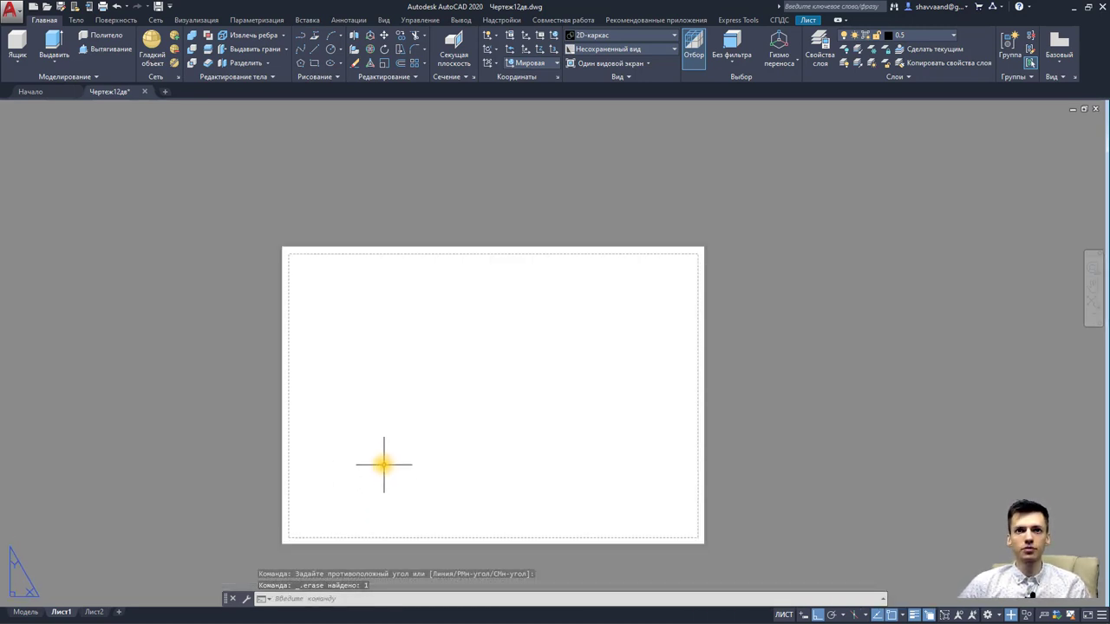
Step: Review the Лист1 page setup and printer properties, closing without changes
right_click(60, 611)
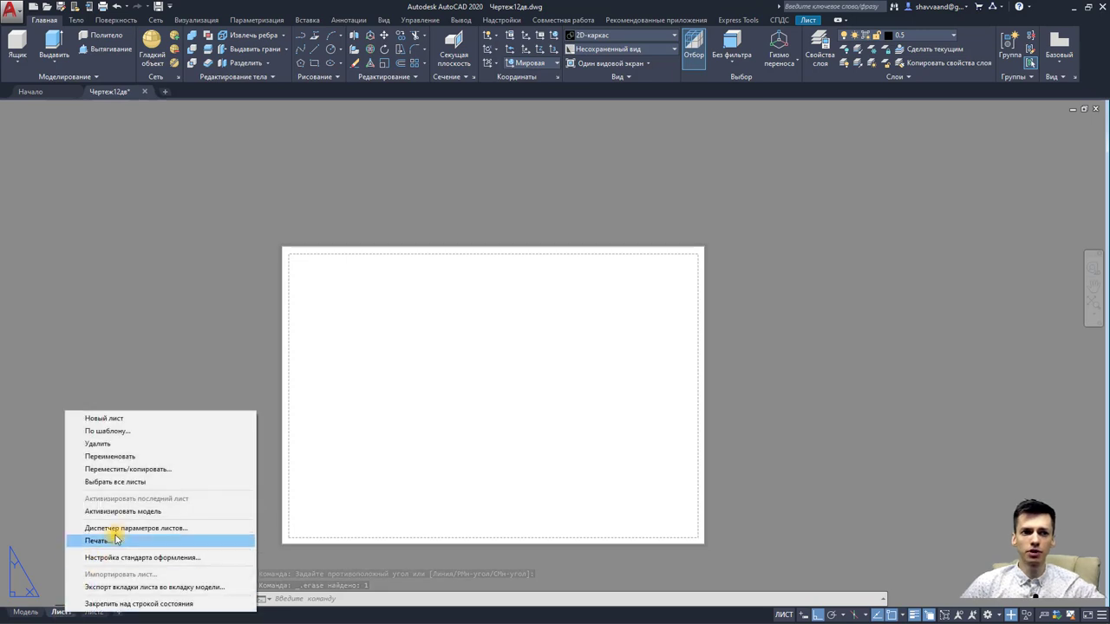
click(135, 529)
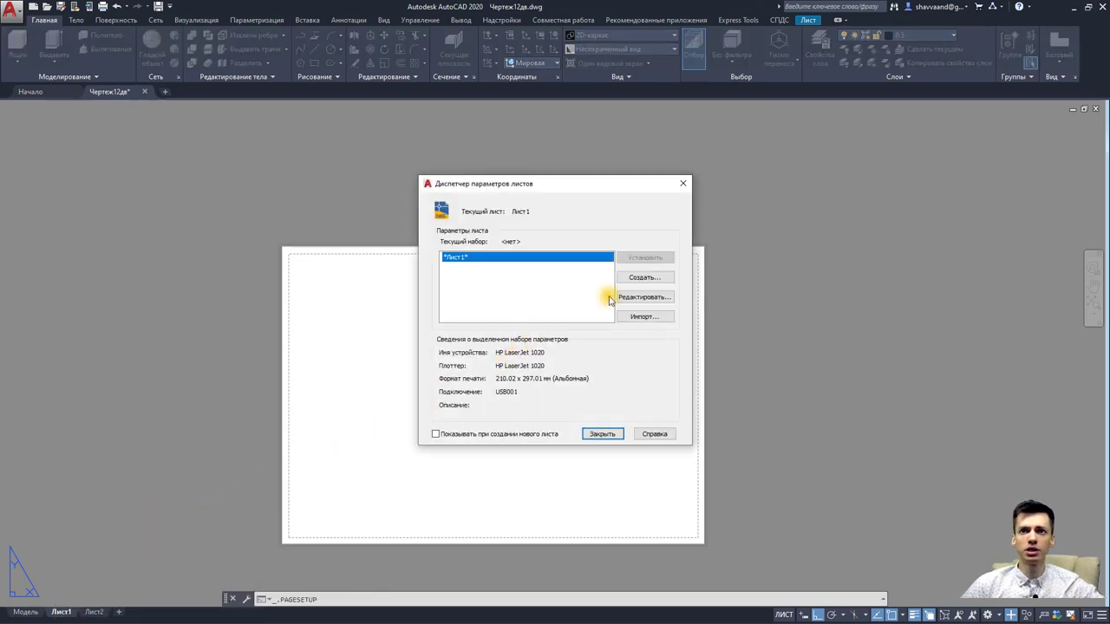
click(631, 297)
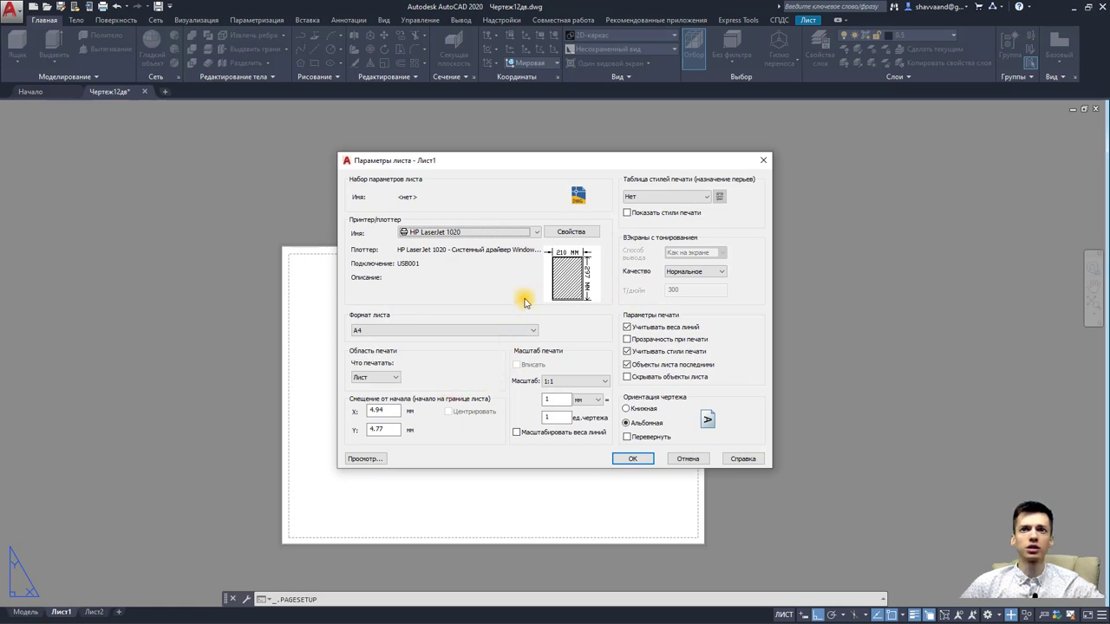
click(571, 231)
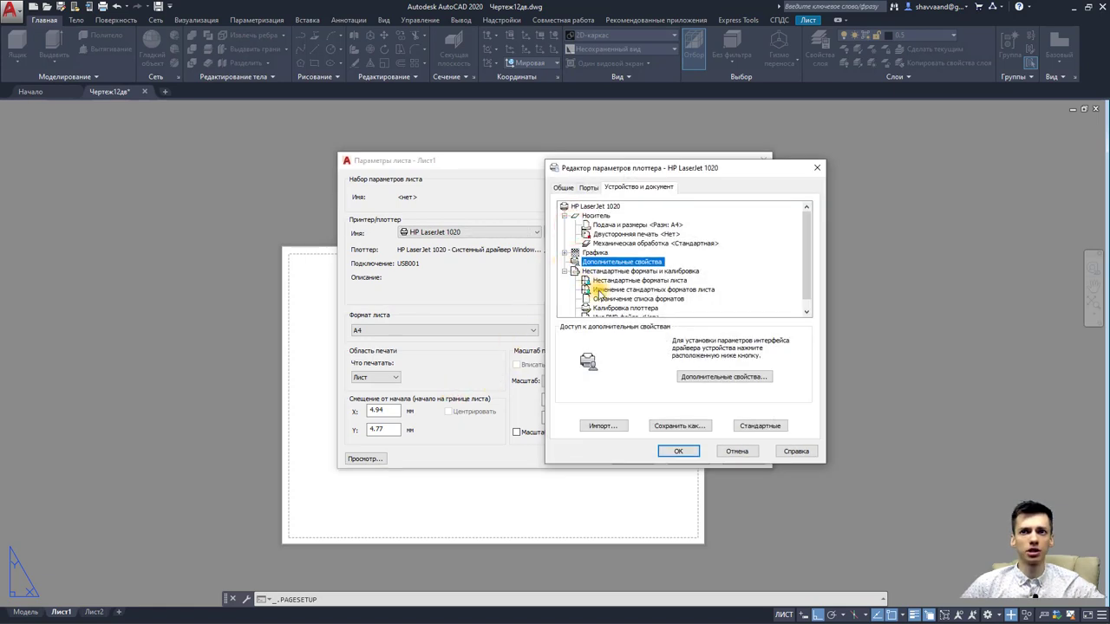
scroll(672, 296, down, 1)
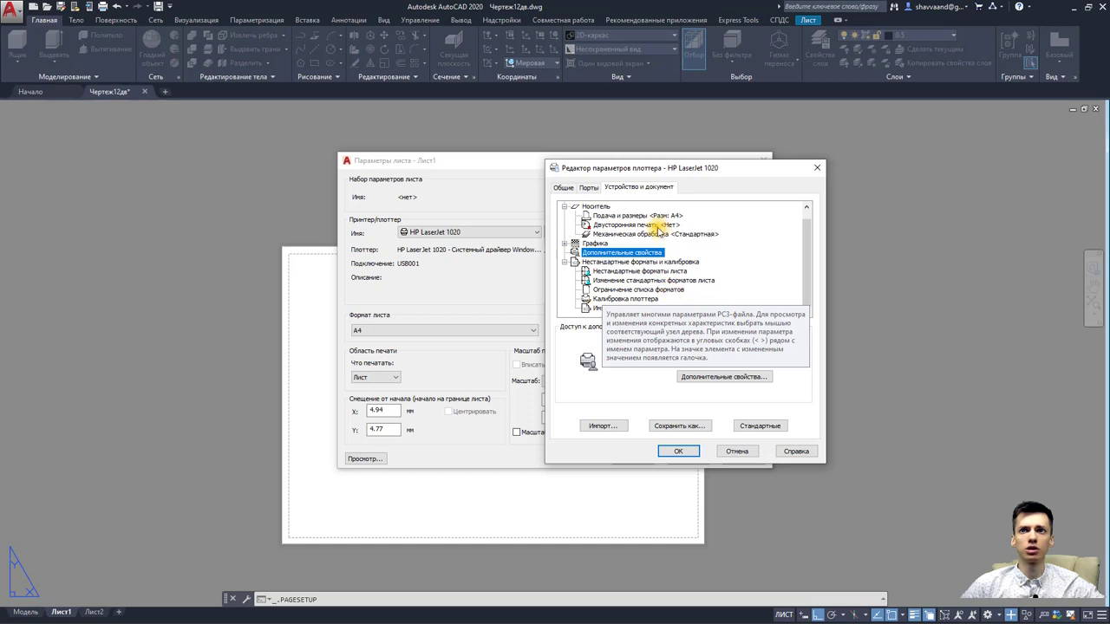
click(817, 168)
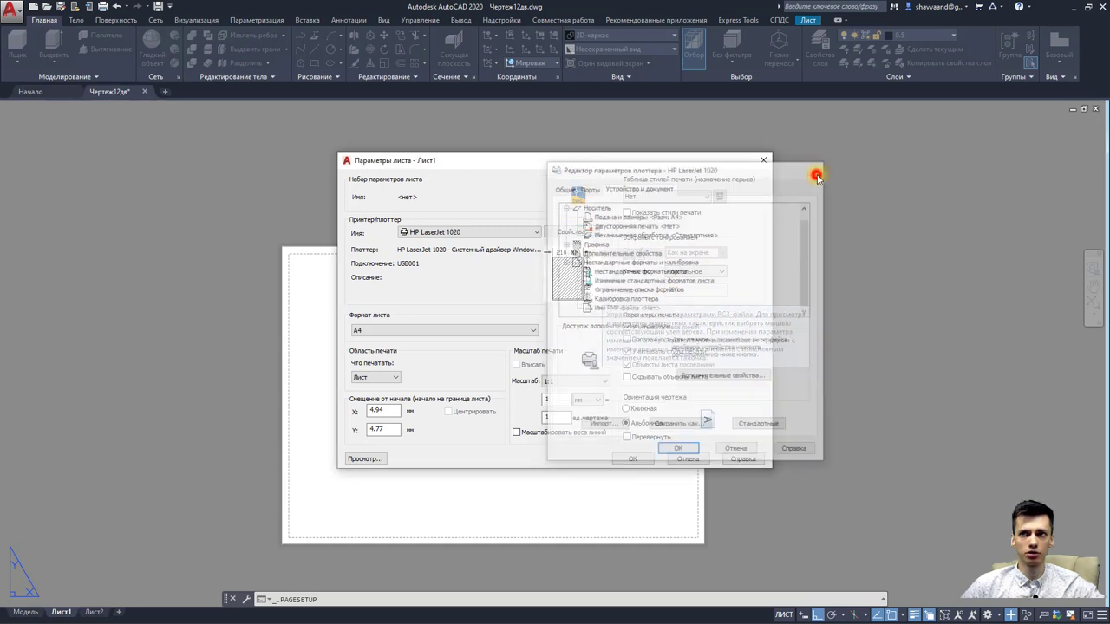
click(763, 162)
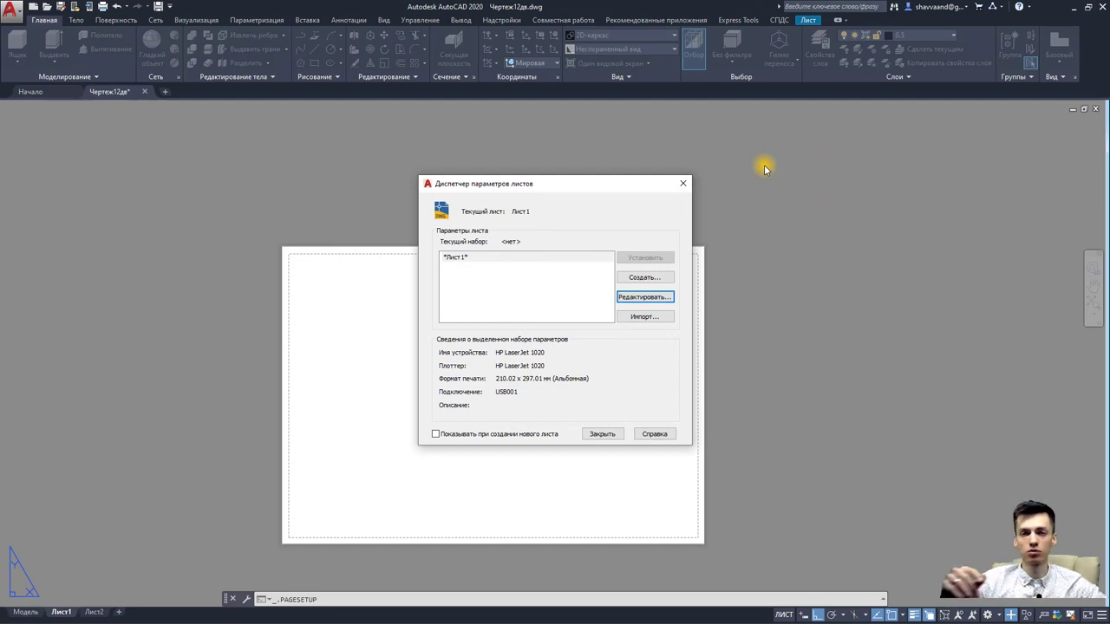
click(677, 182)
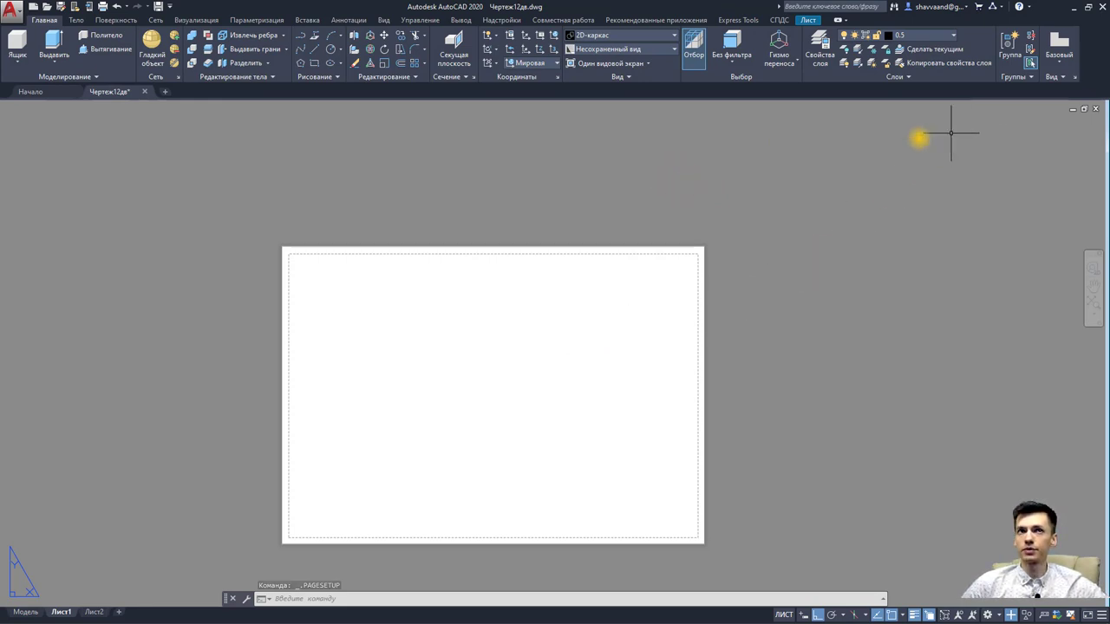
Step: Begin a 1:1 top base view from model space, then cancel the placement
click(1053, 64)
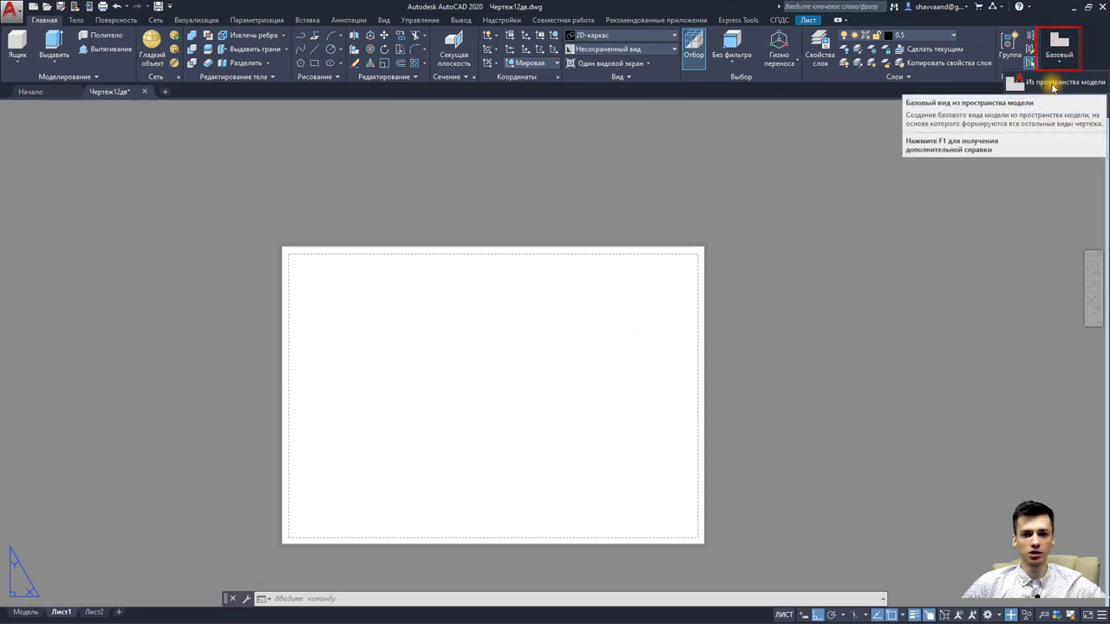
click(1053, 84)
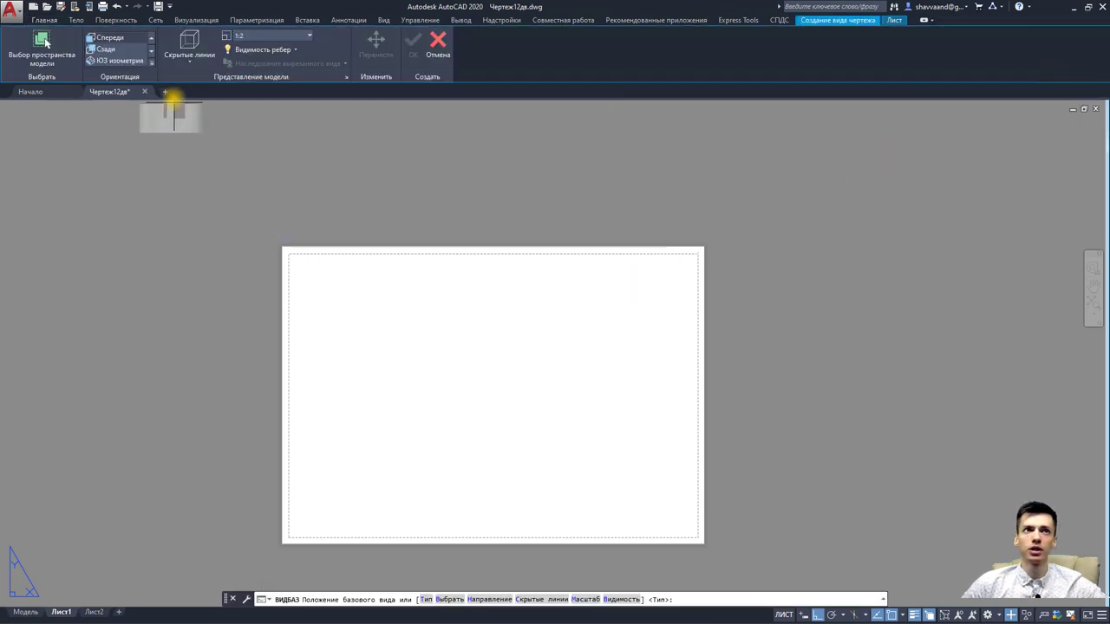
click(149, 45)
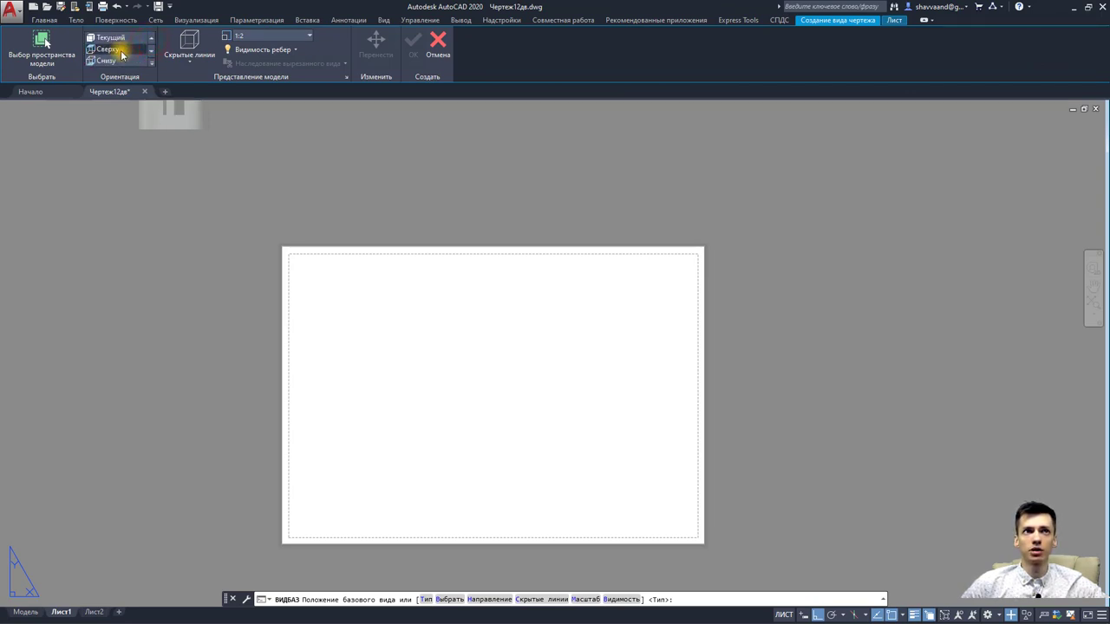
click(120, 49)
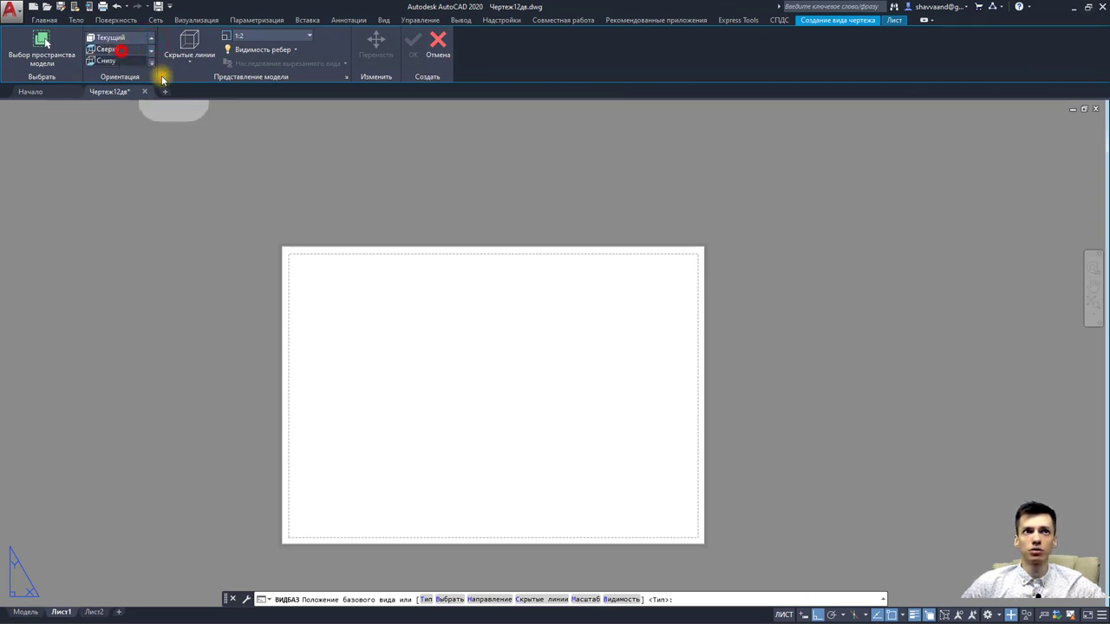
click(309, 37)
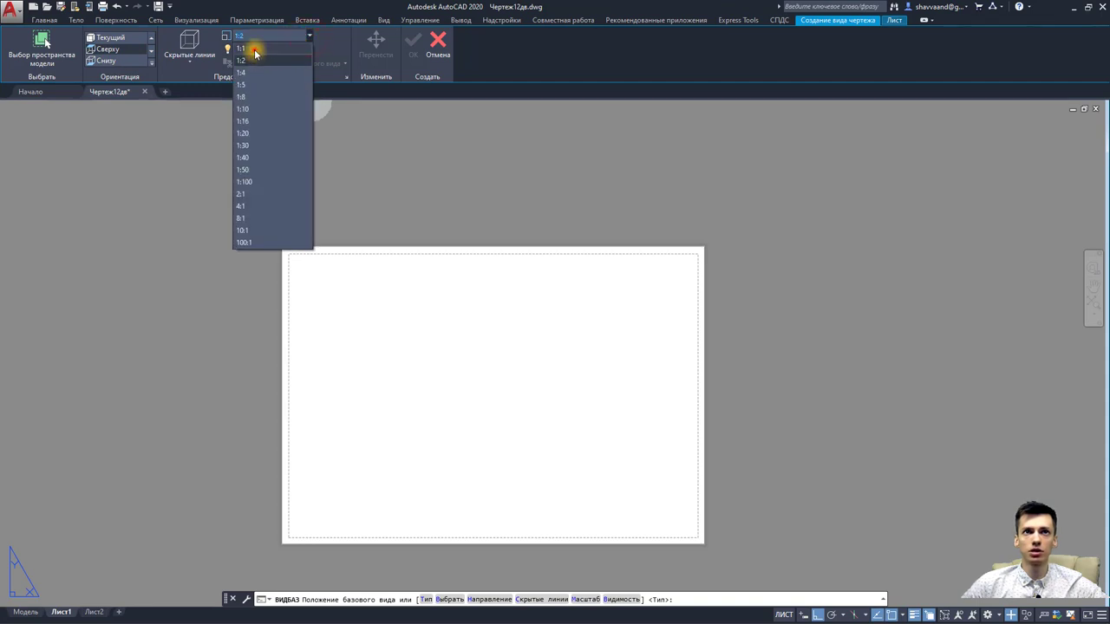
click(254, 49)
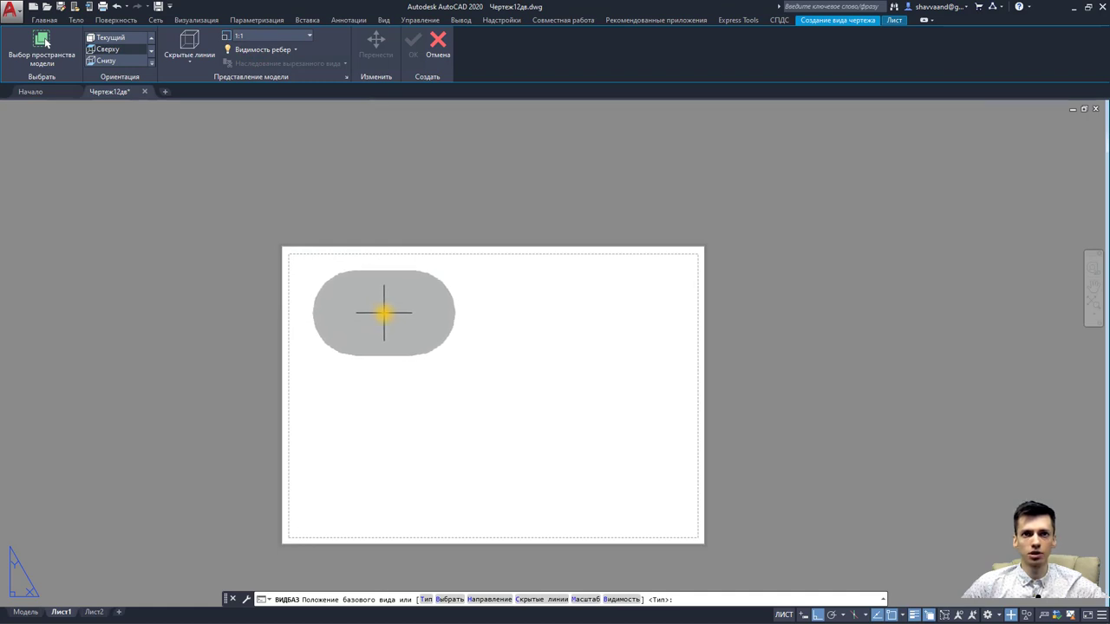
click(384, 313)
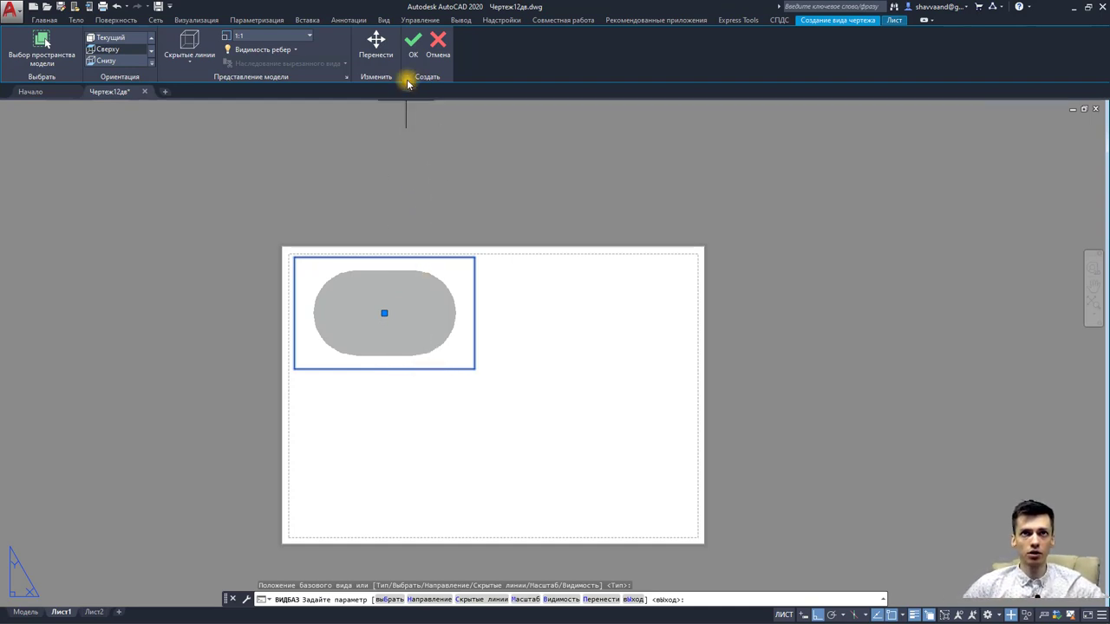
click(412, 39)
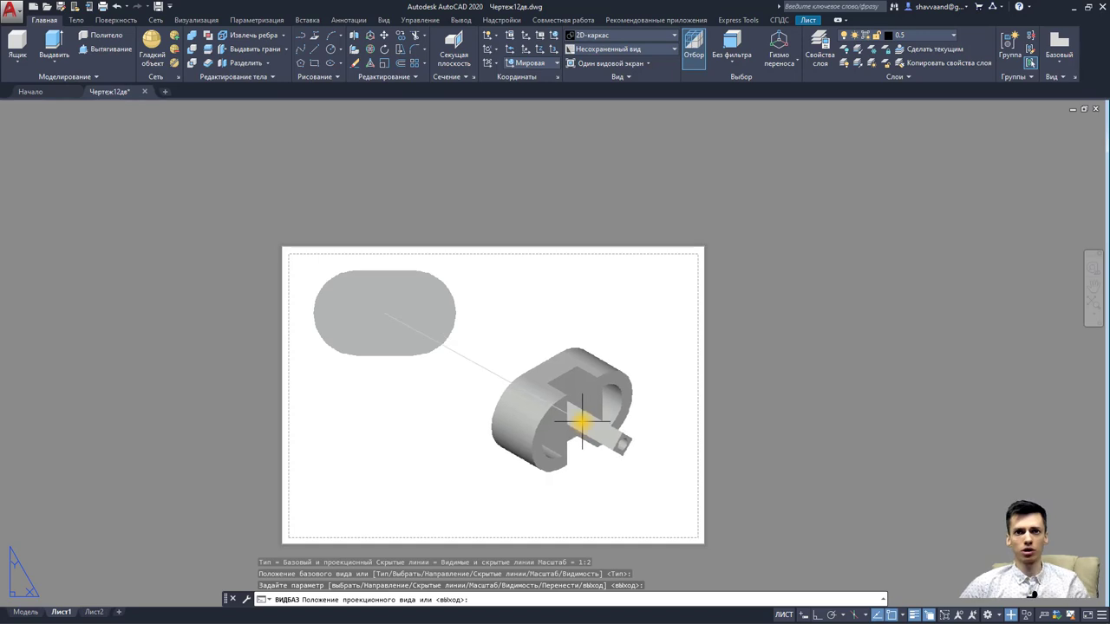
key(Escape)
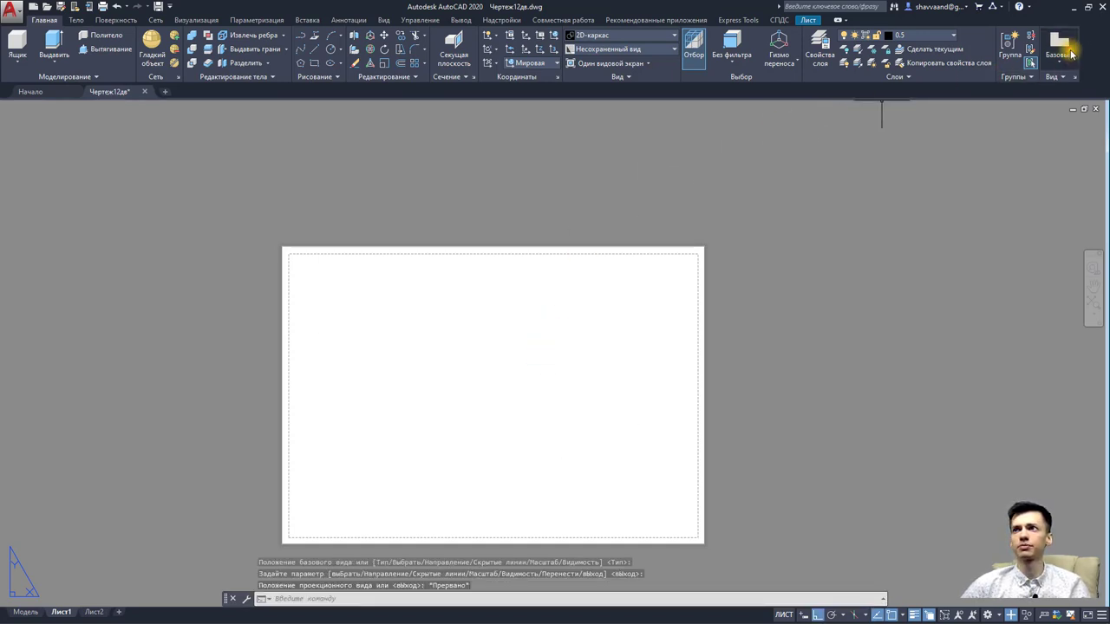
Step: Place a 1:1 top base view of the 3D model in the sheet's upper-left corner
click(1072, 54)
click(1040, 77)
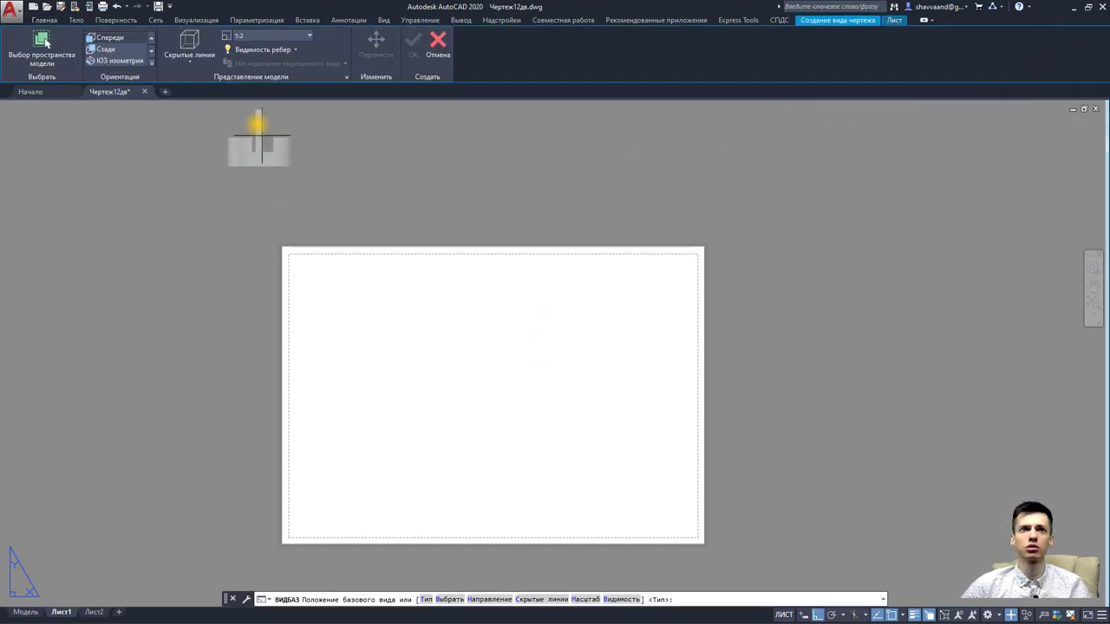
click(309, 37)
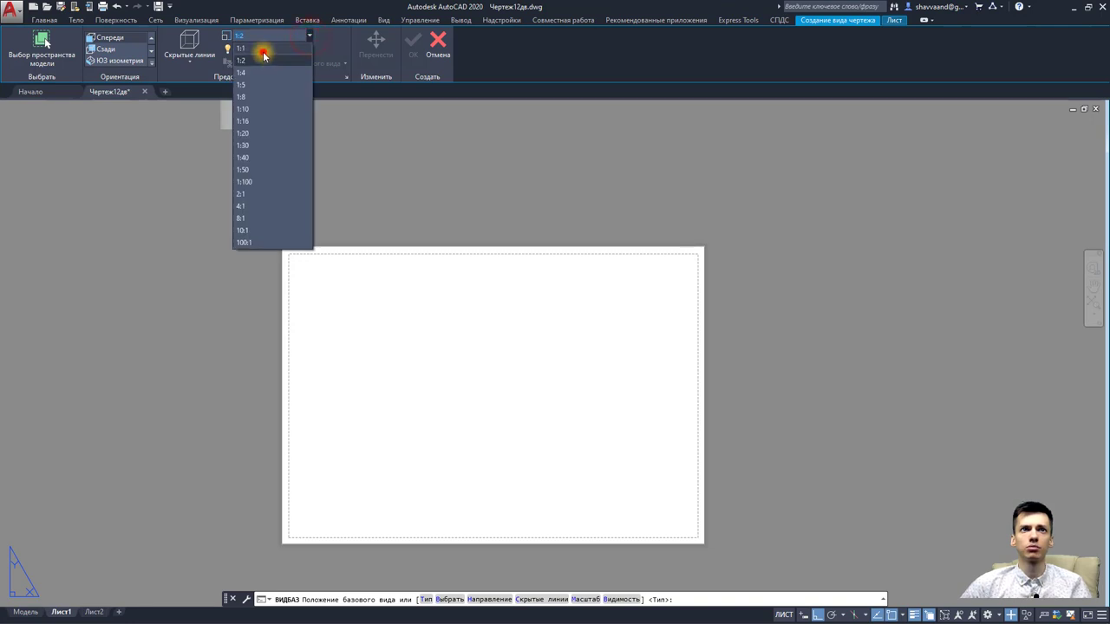
click(263, 49)
click(152, 38)
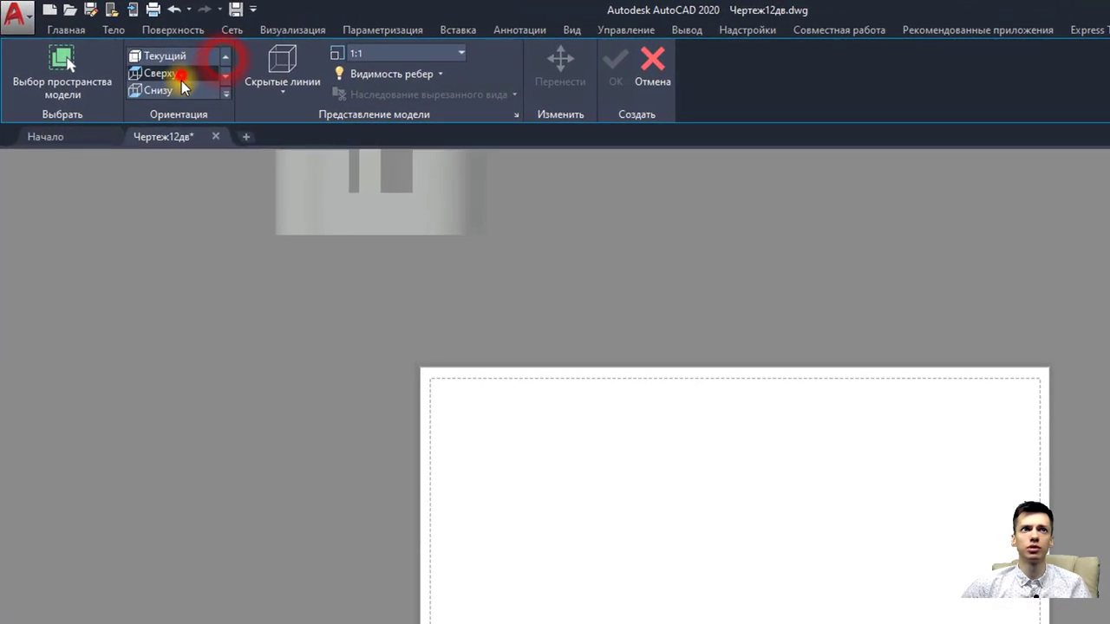
click(181, 77)
click(561, 458)
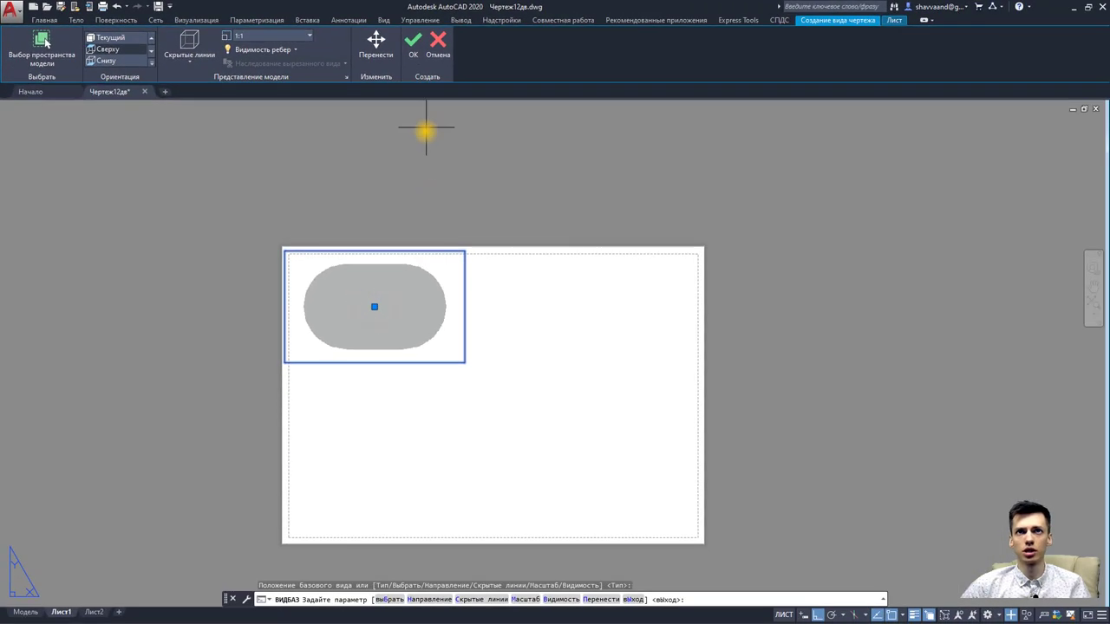
key(Return)
key(Return)
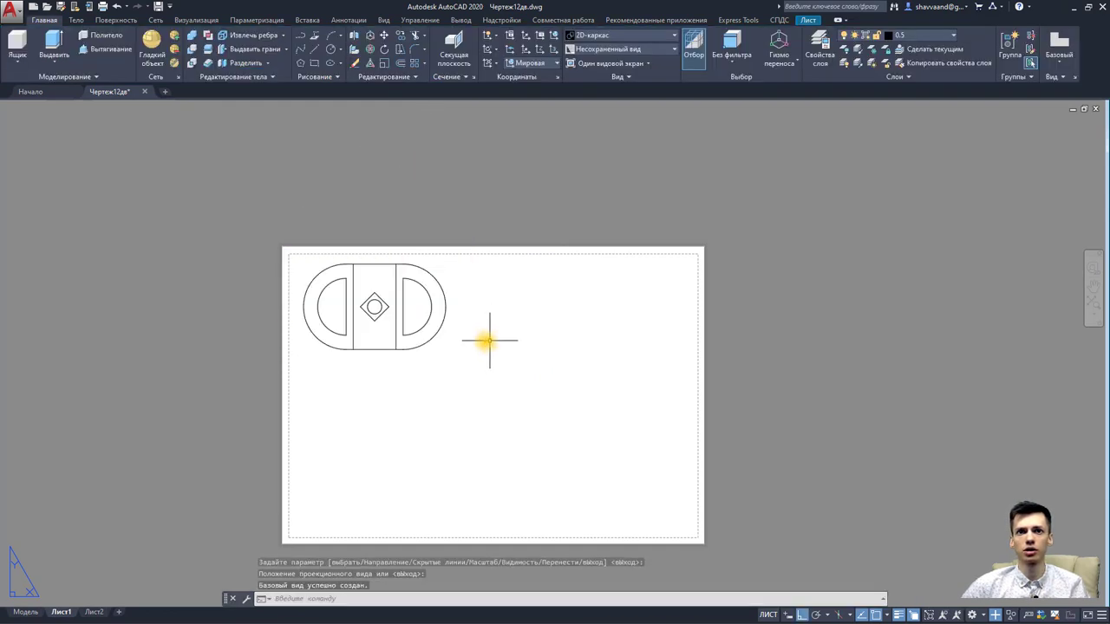
scroll(408, 323, up, 2)
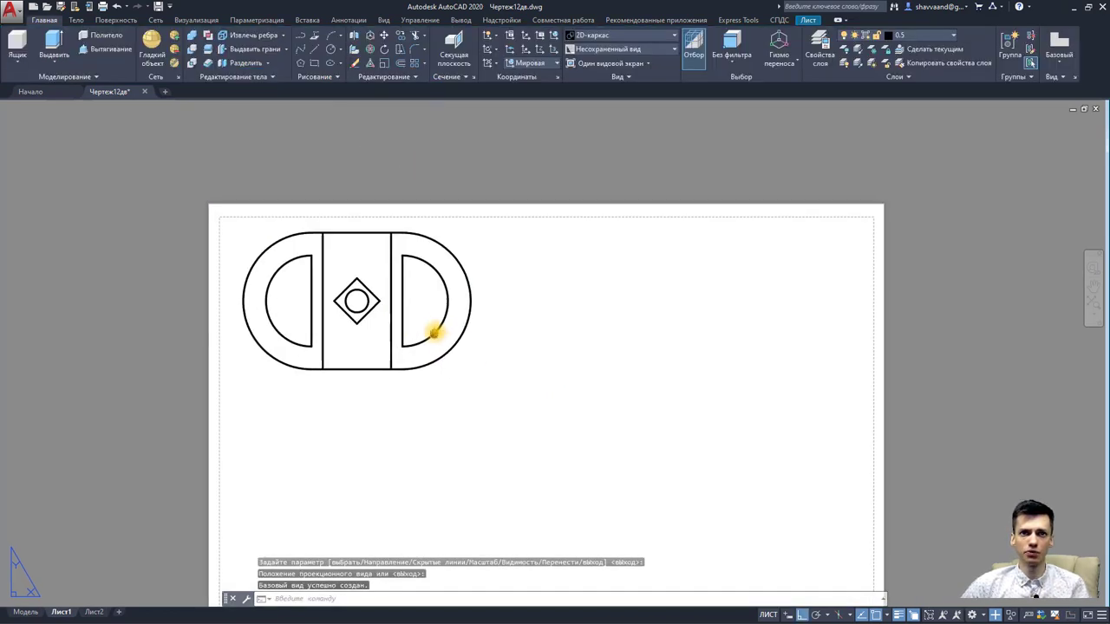
middle_drag(434, 329, 448, 315)
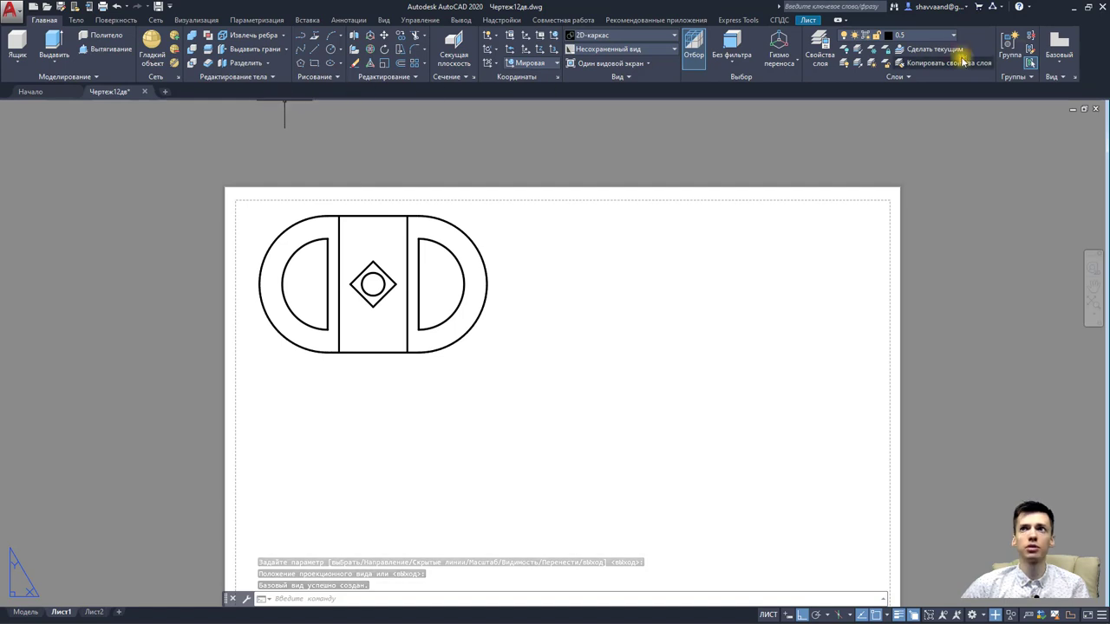
Step: Place a 1:1 left-side base view to the right of the top view
click(1059, 59)
click(1049, 87)
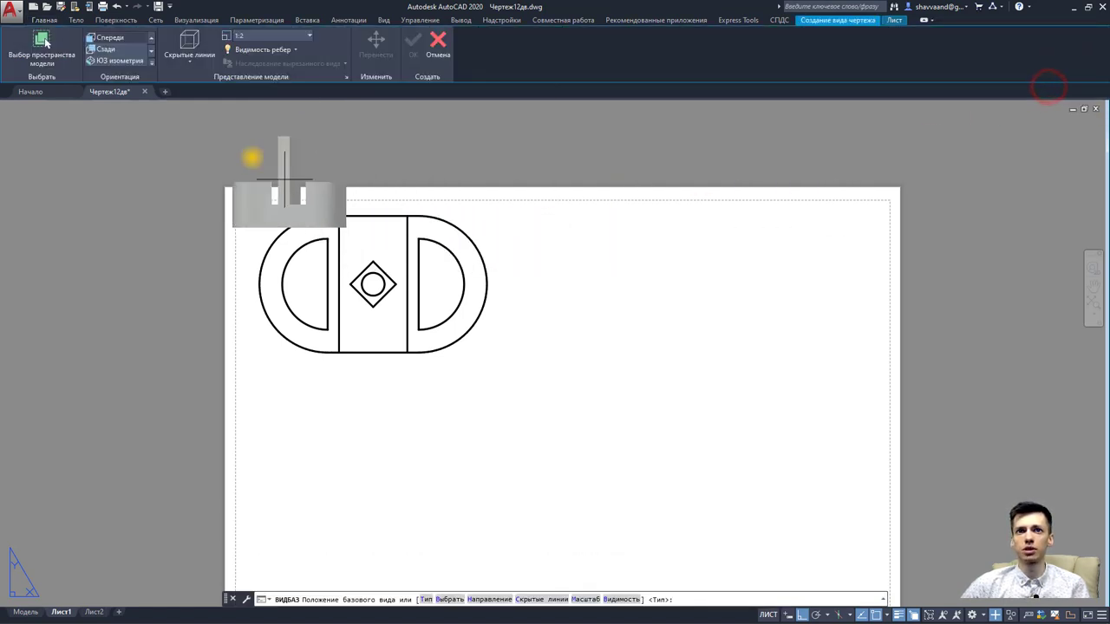
click(307, 37)
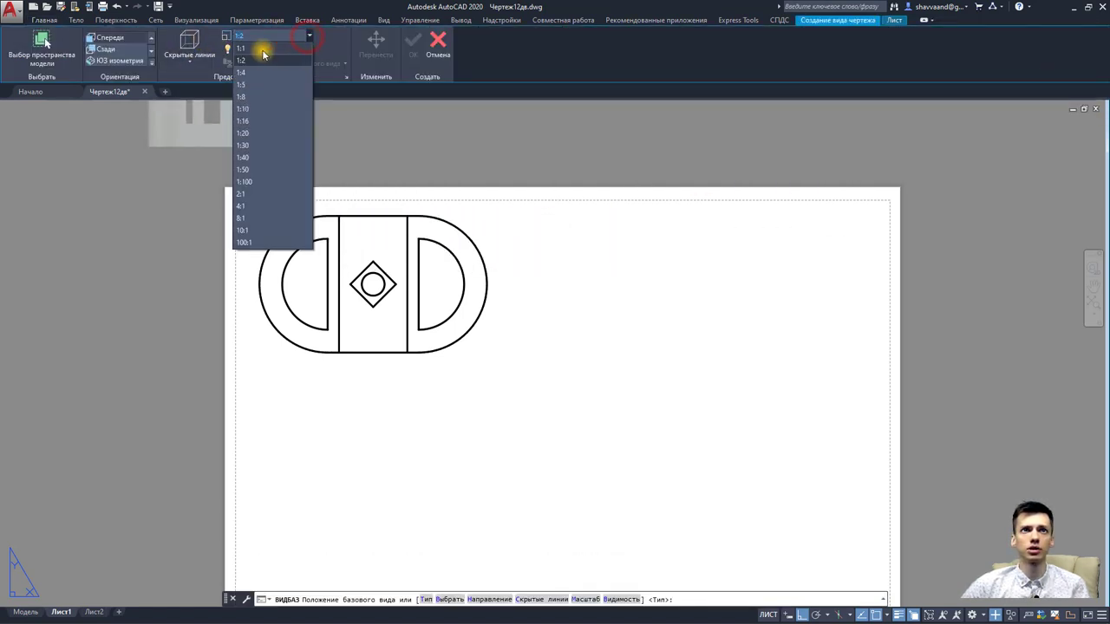
click(256, 47)
click(151, 41)
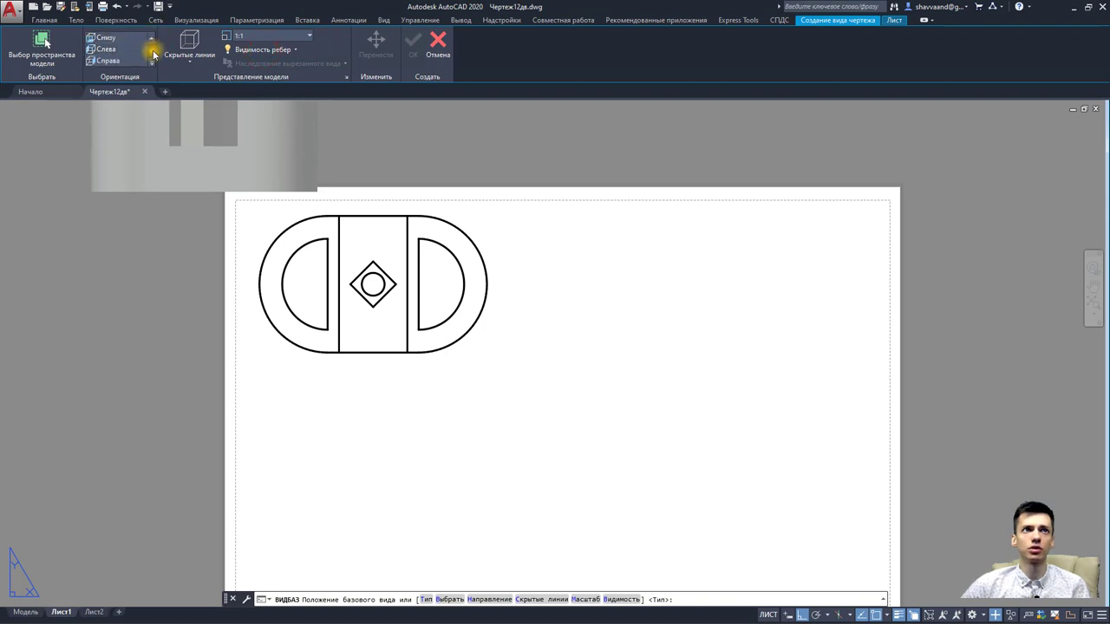
click(107, 48)
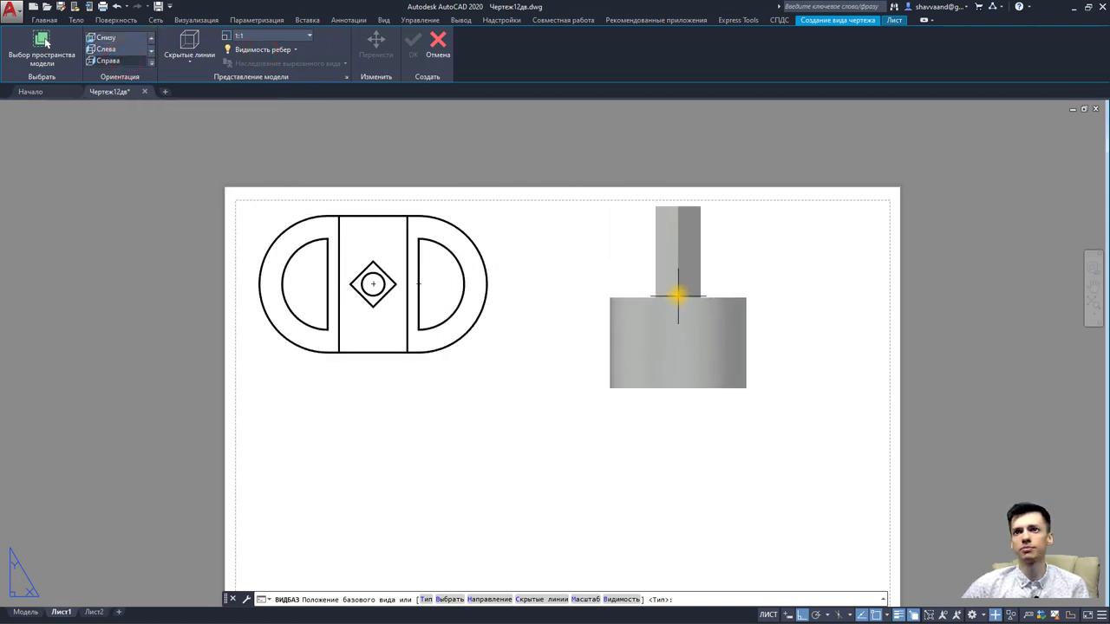
click(697, 297)
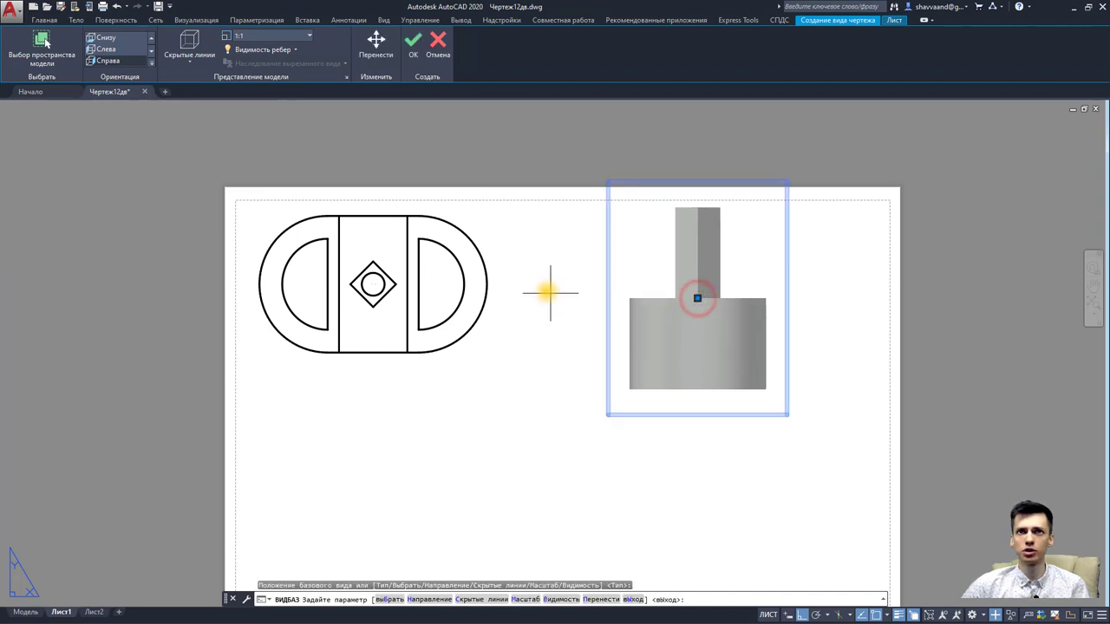
key(Return)
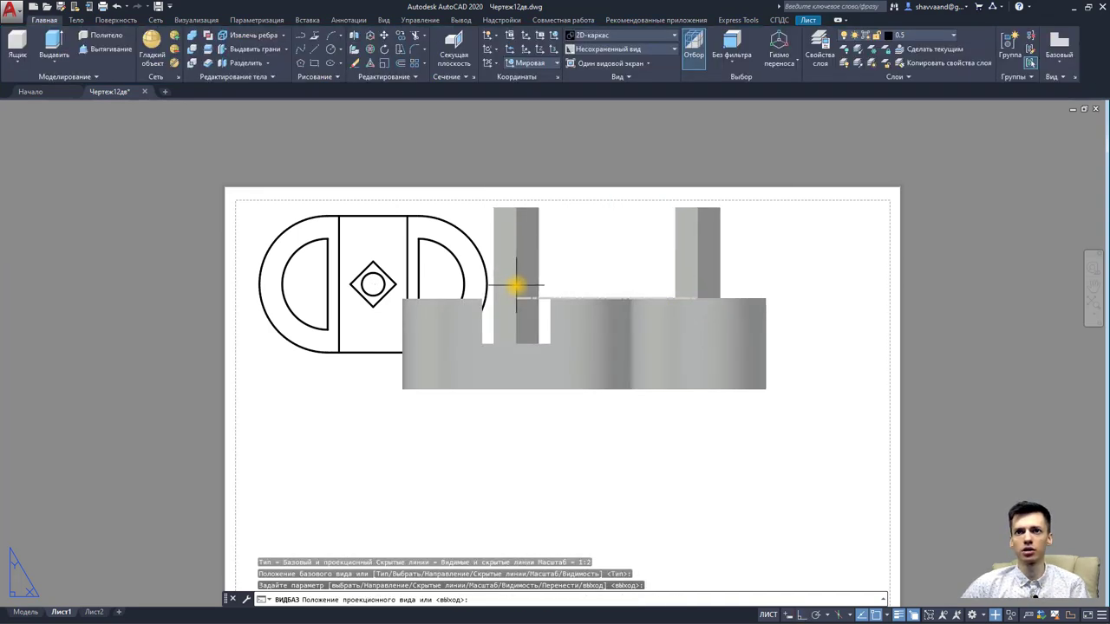
key(Return)
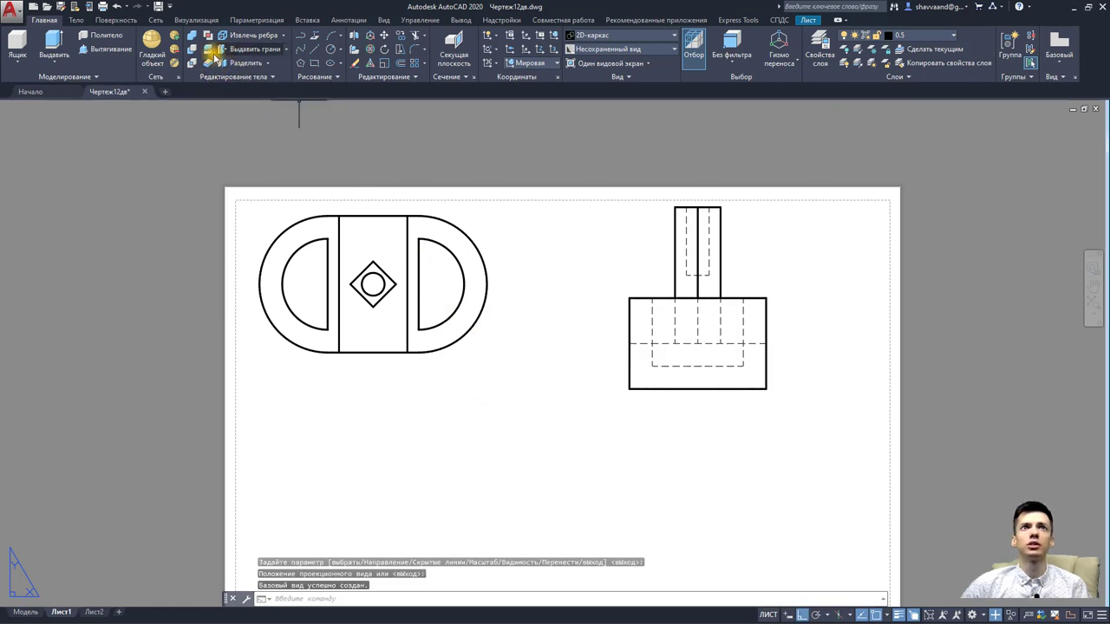
click(1058, 52)
Step: Place a 1:1 front base view below the top view
click(1040, 81)
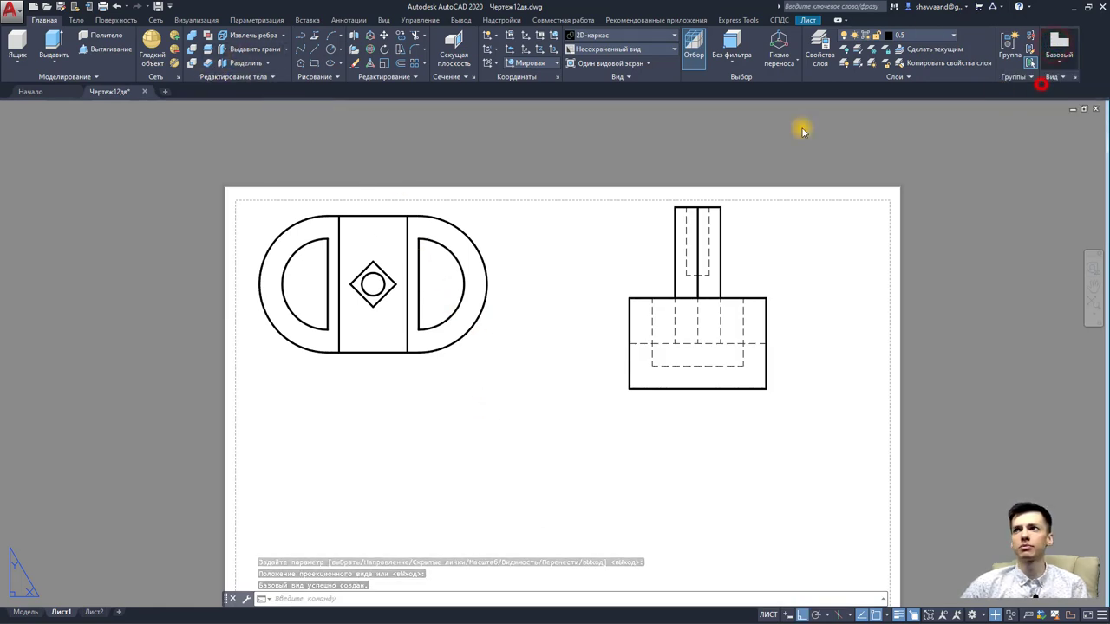
click(310, 37)
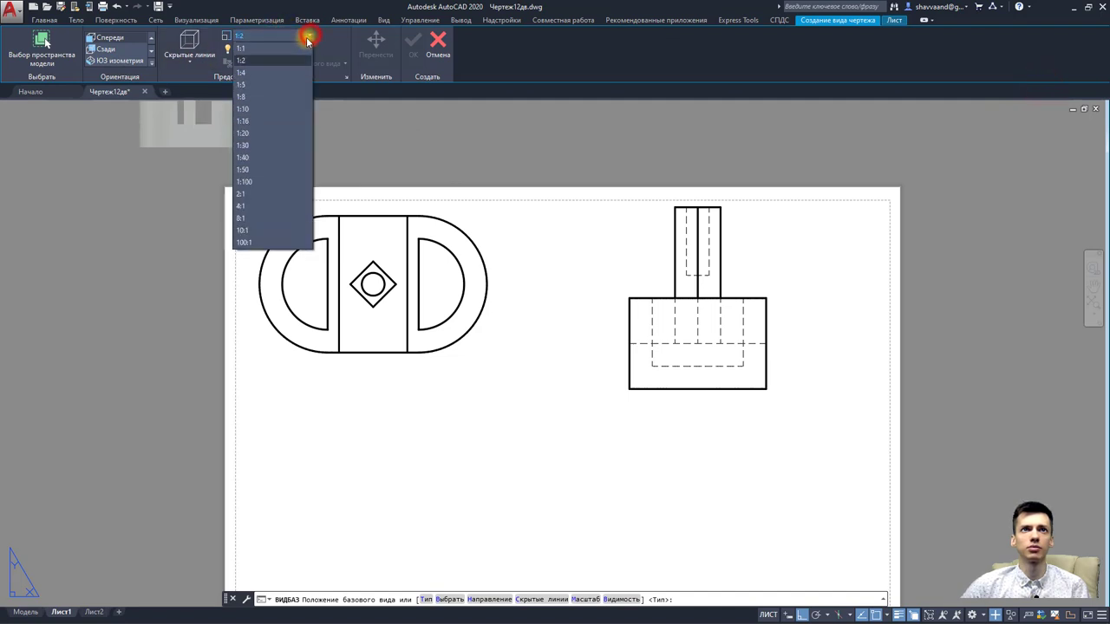
click(255, 49)
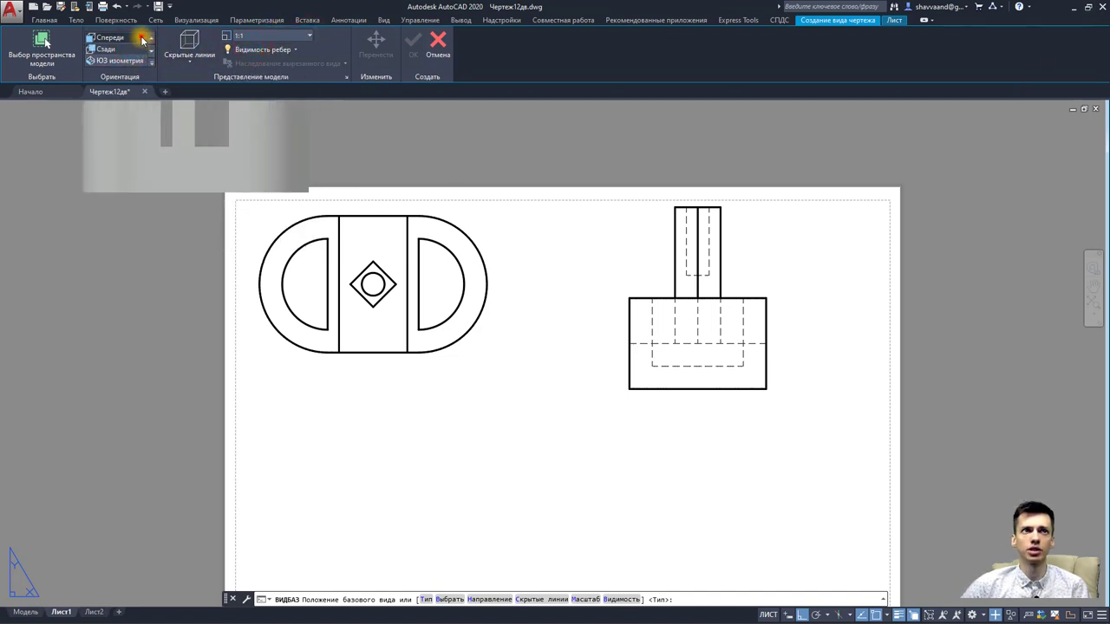
mouse_move(372, 466)
middle_down()
mouse_move(391, 396)
mouse_move(384, 373)
middle_up()
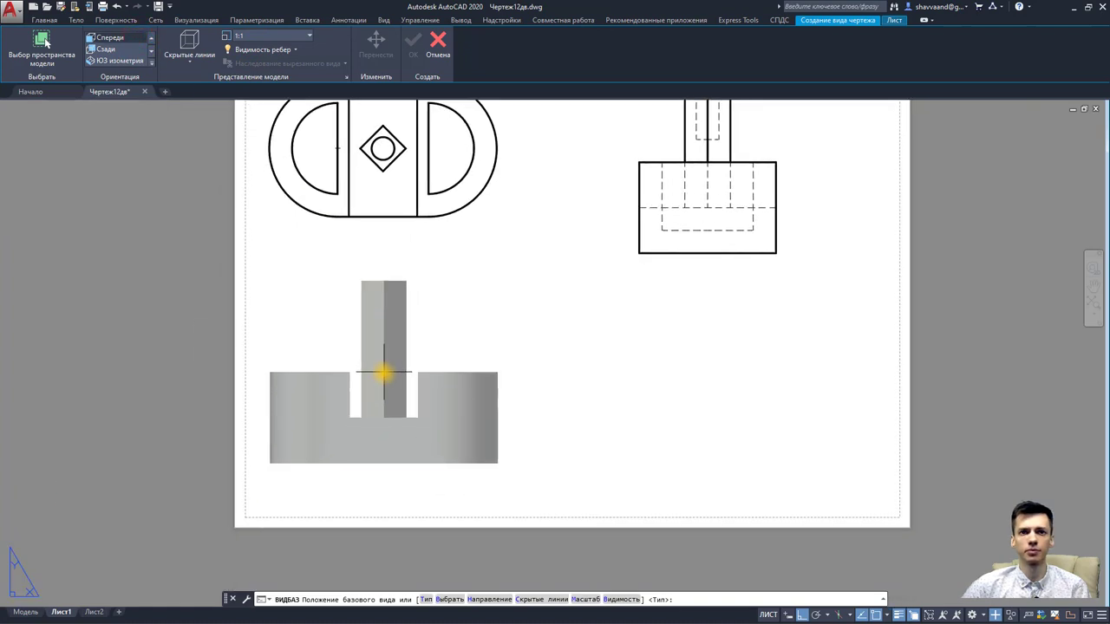
click(384, 373)
key(Return)
key(Return)
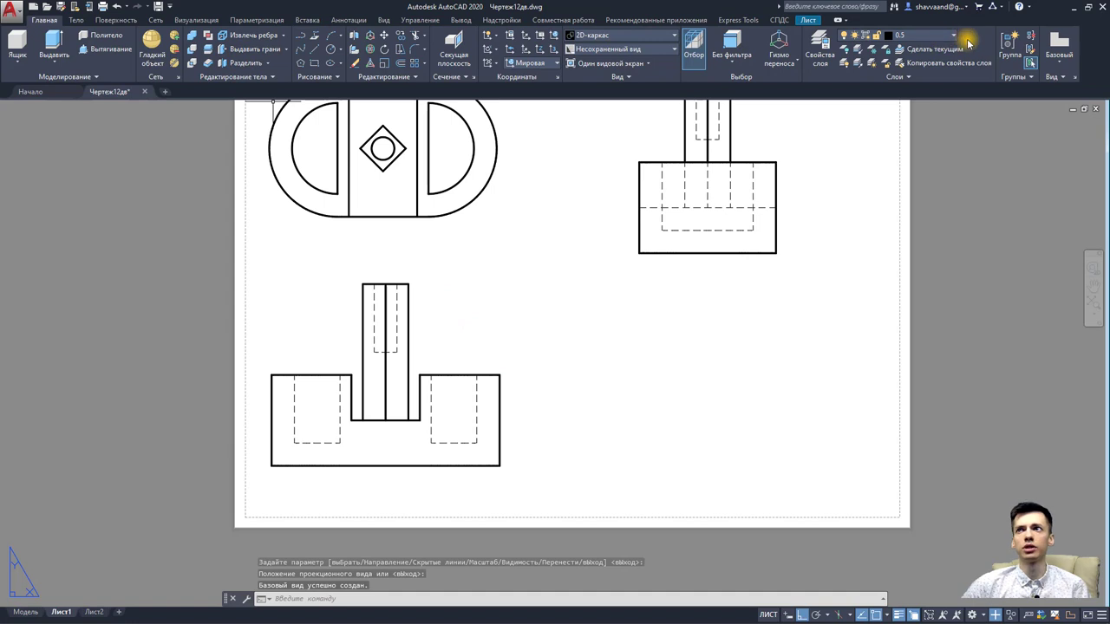
Step: Place a 1:1 isometric base view in the sheet's lower-right area
click(1045, 54)
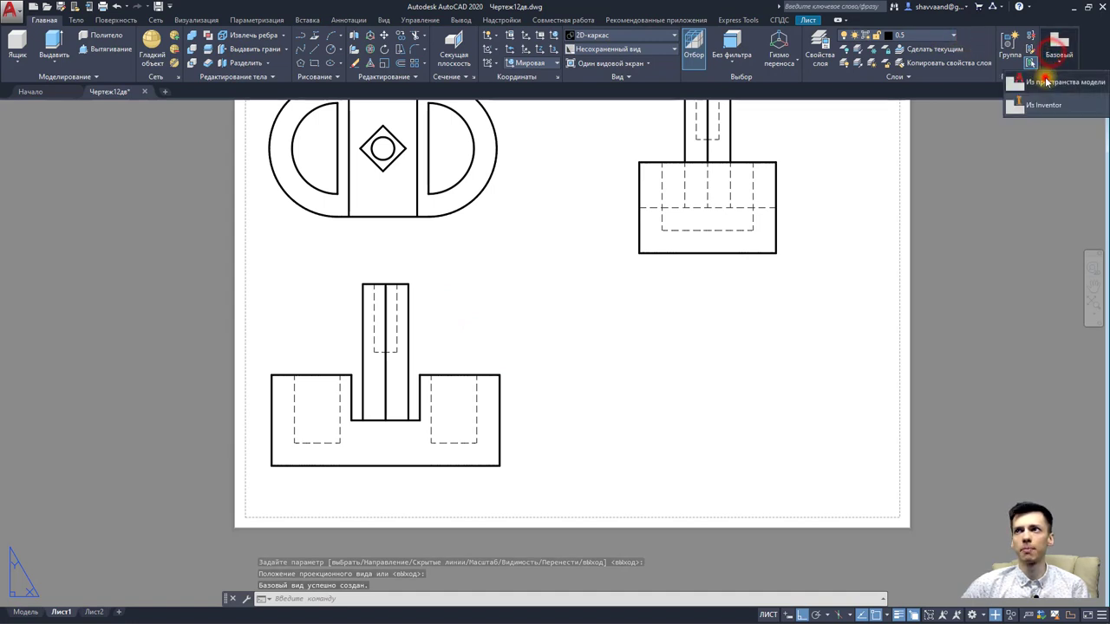
click(1045, 78)
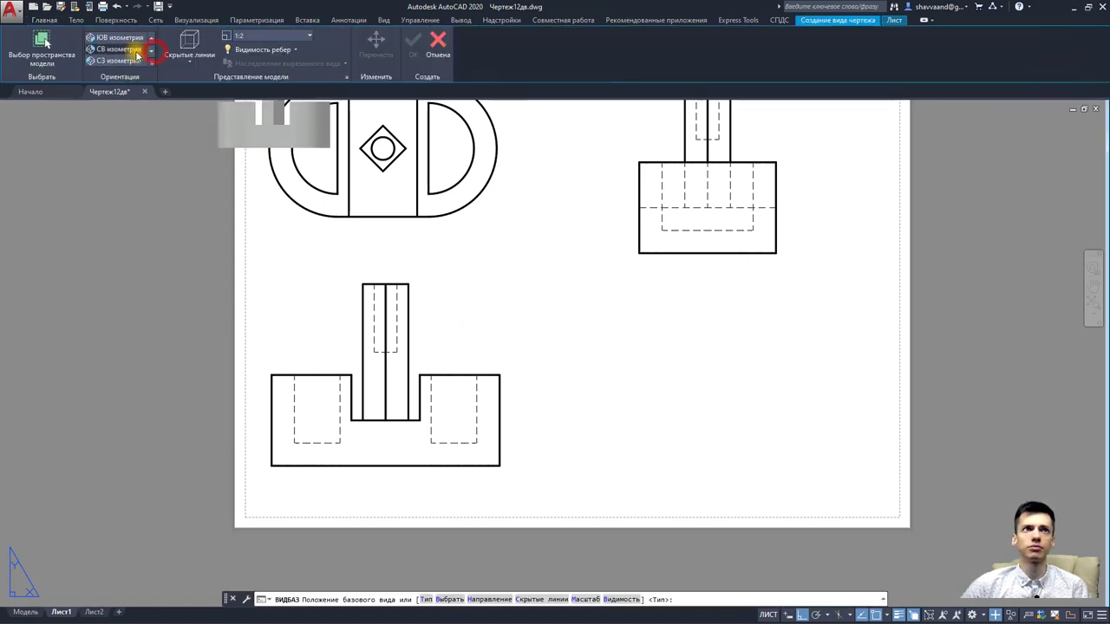
click(126, 41)
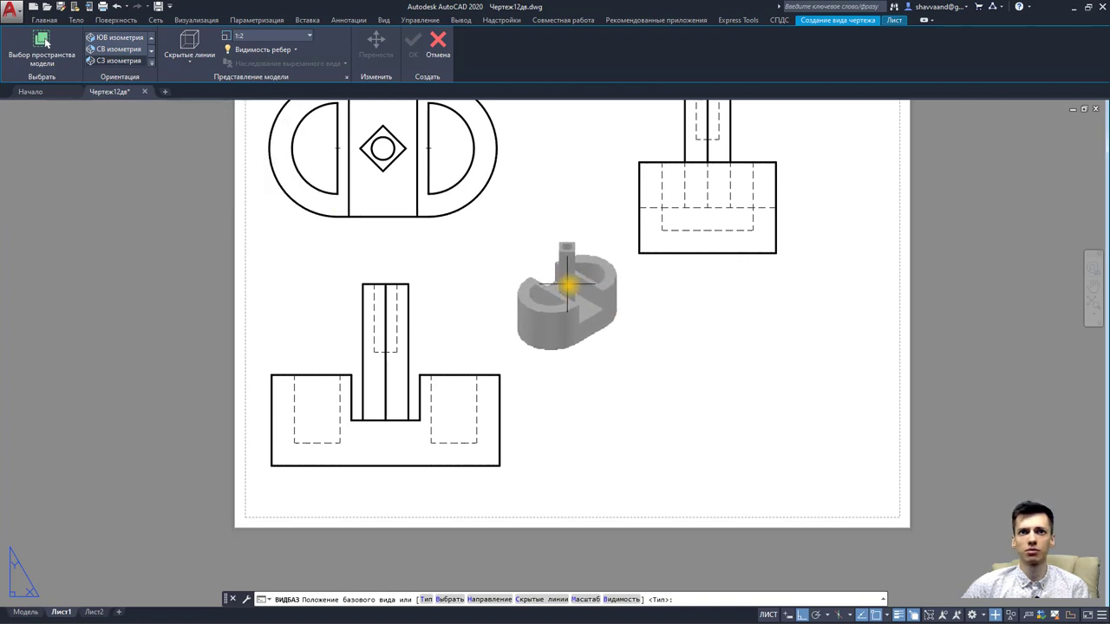
click(310, 36)
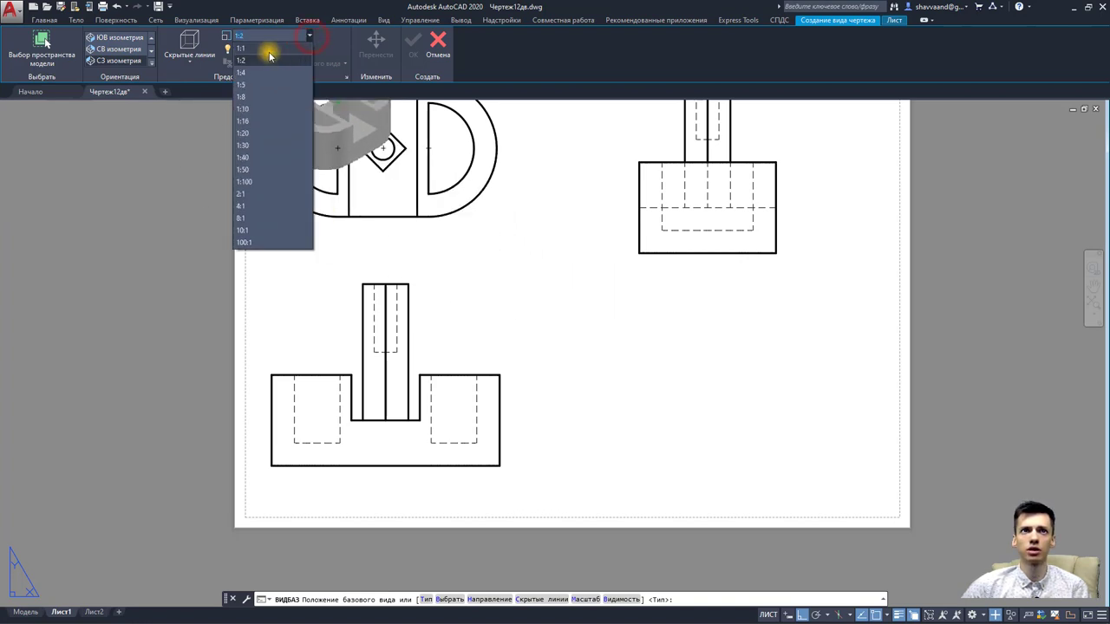
click(256, 49)
click(711, 358)
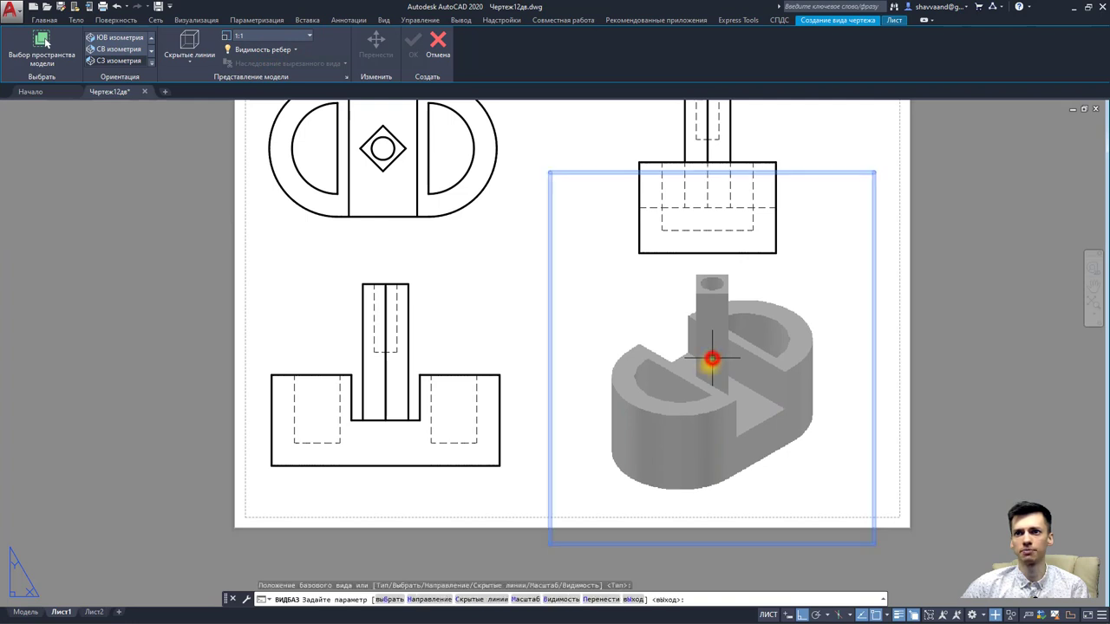
key(Return)
key(Return)
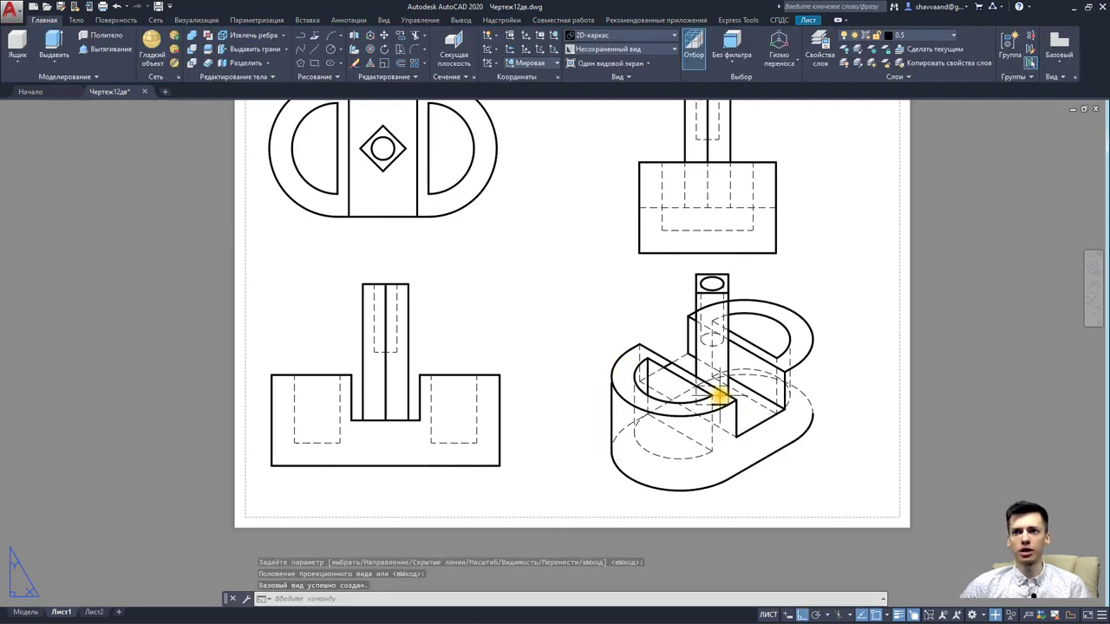
click(718, 397)
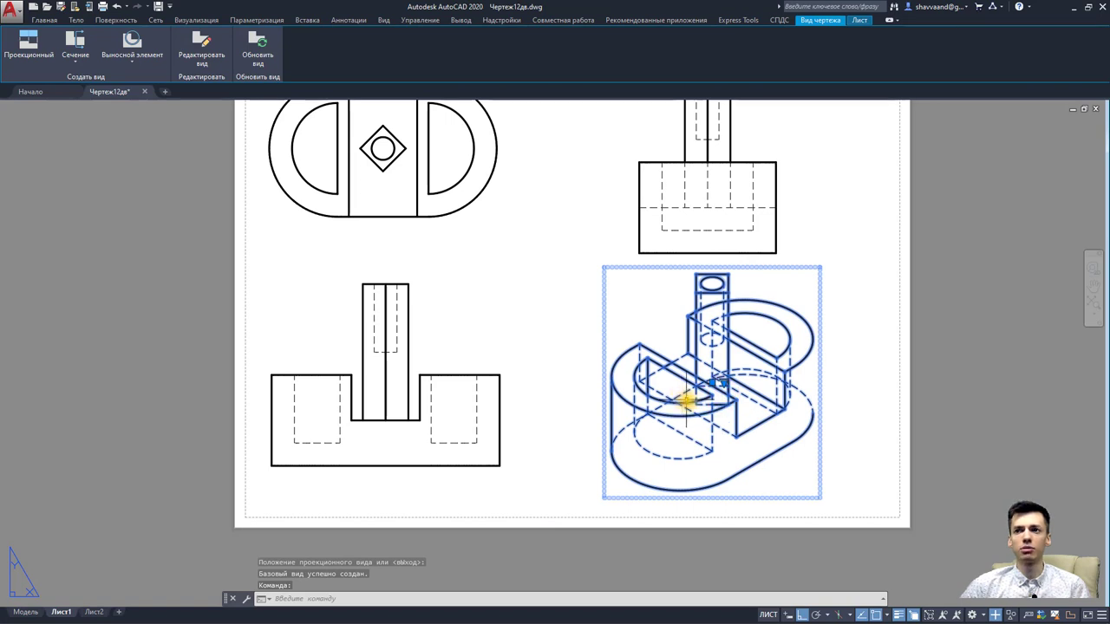
Step: Switch the isometric view to a larger scale using its scale grip
key(Escape)
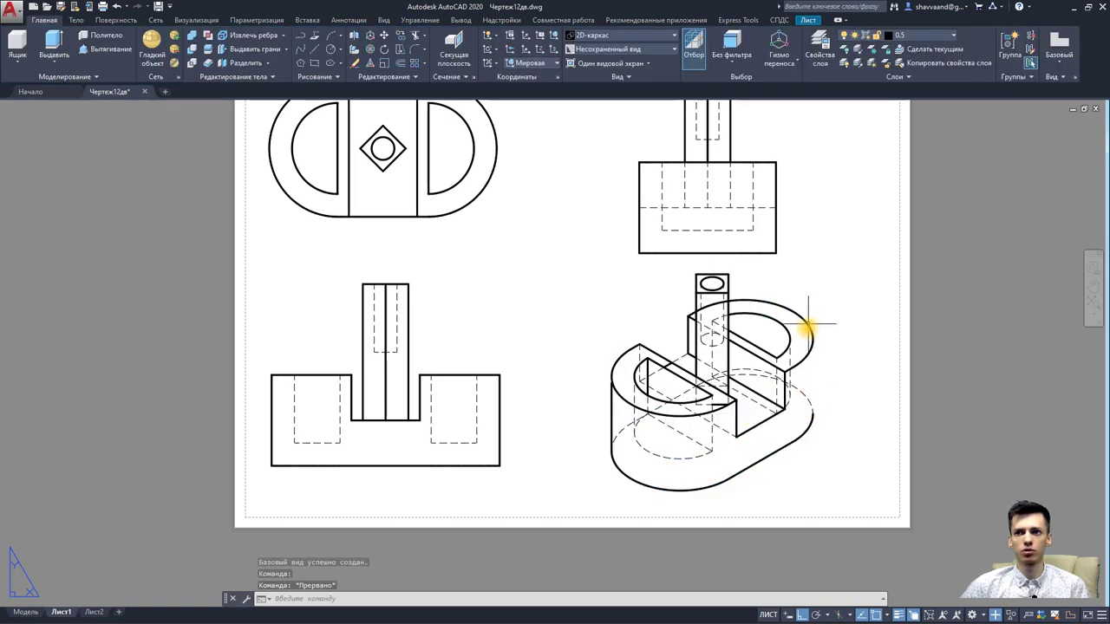
click(772, 377)
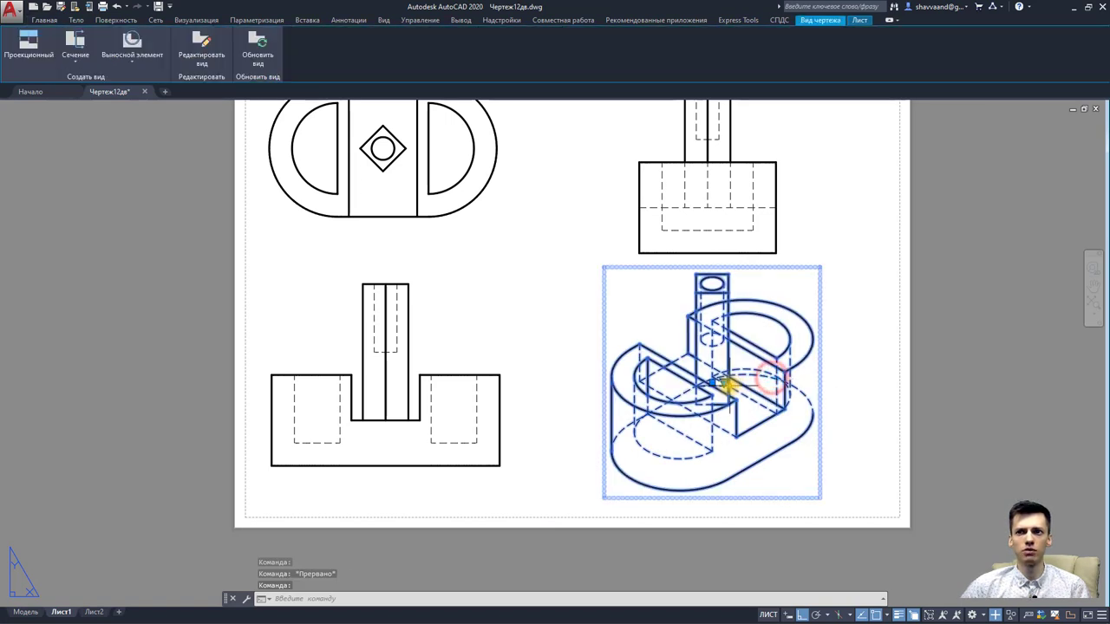
click(720, 382)
click(749, 415)
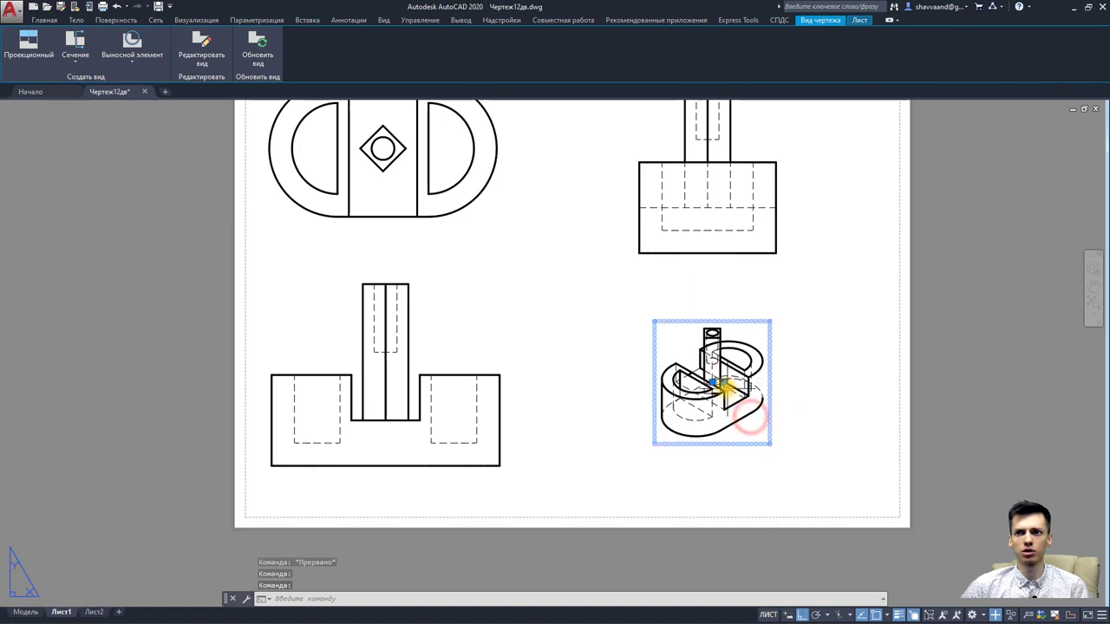
click(720, 383)
click(743, 402)
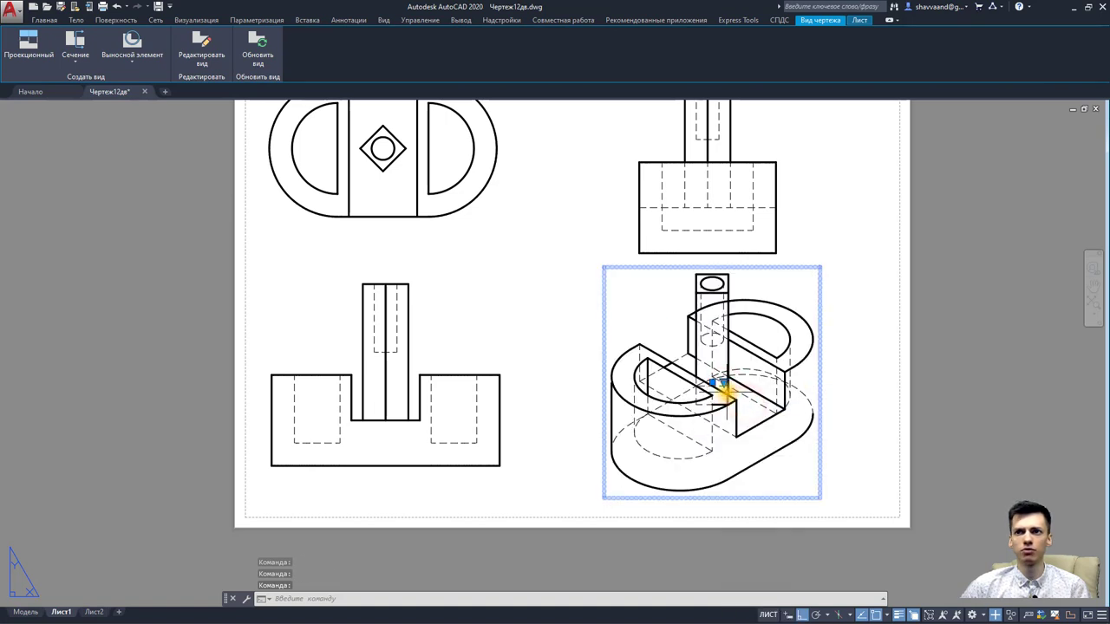
key(Escape)
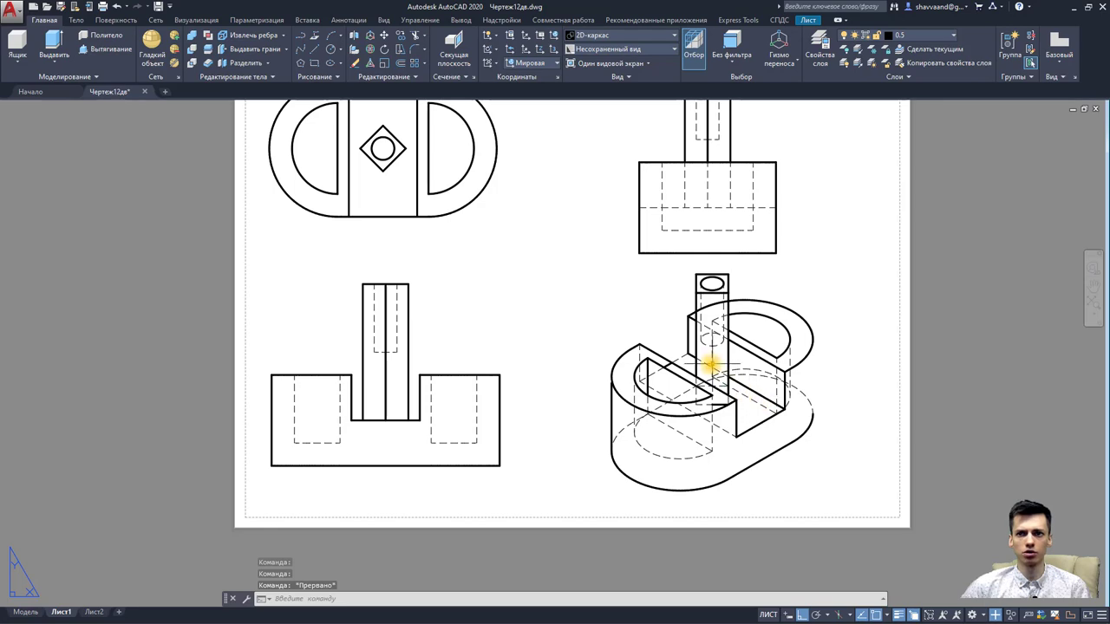
middle_drag(709, 365, 613, 369)
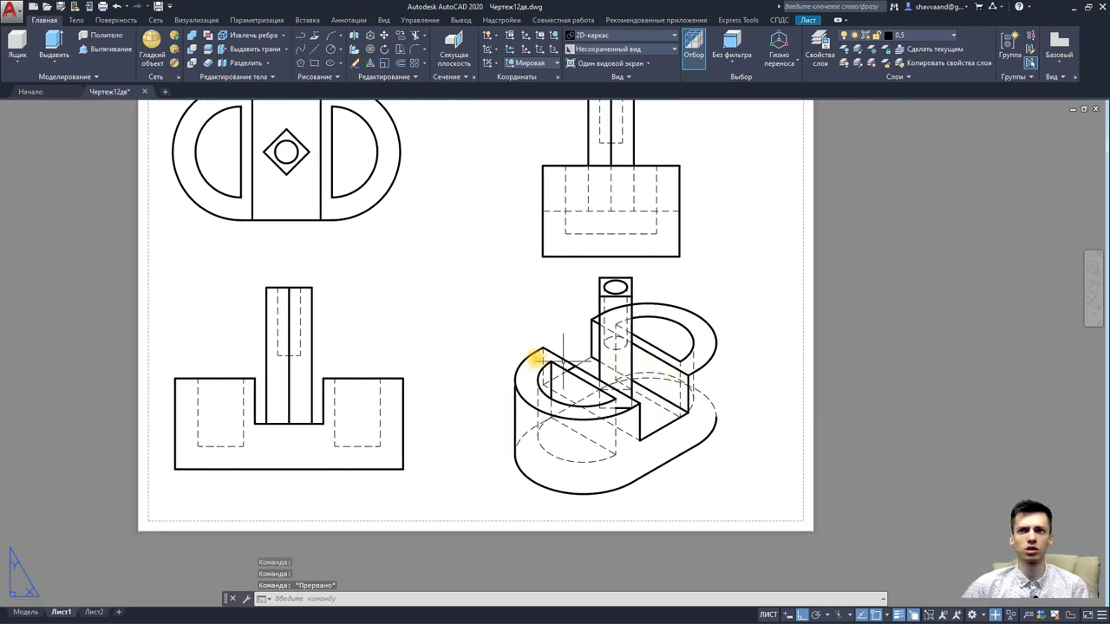
click(52, 92)
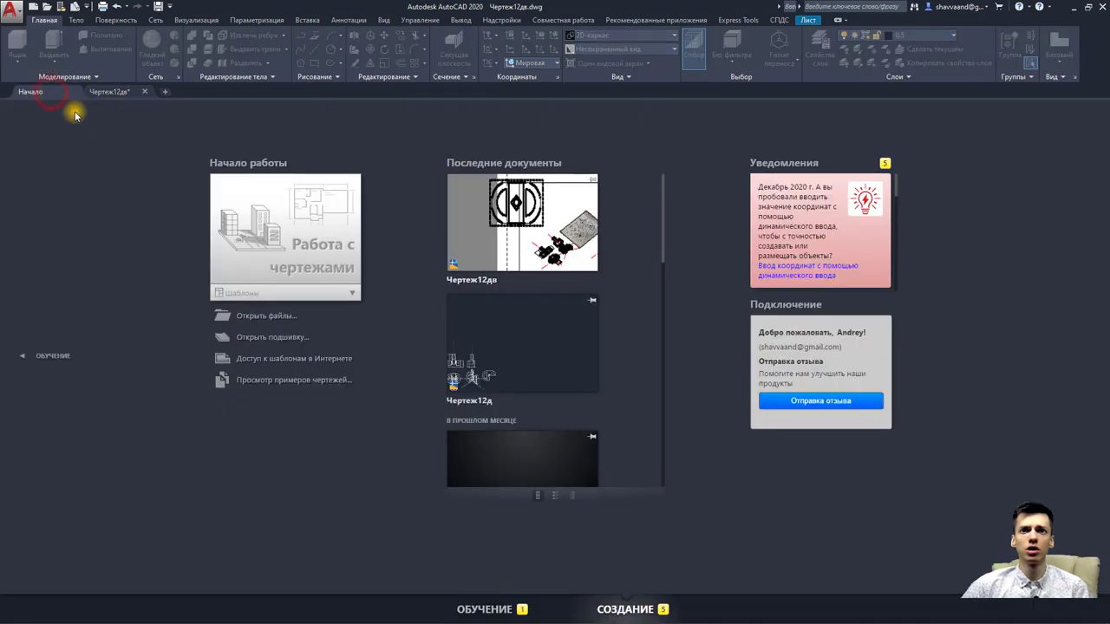
click(106, 93)
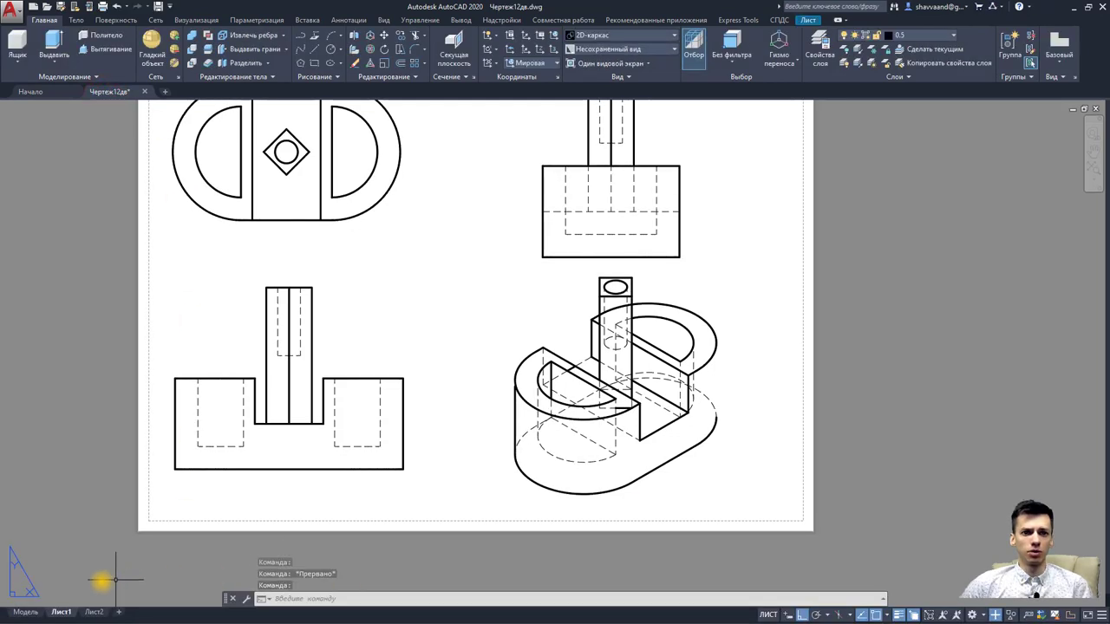
click(21, 614)
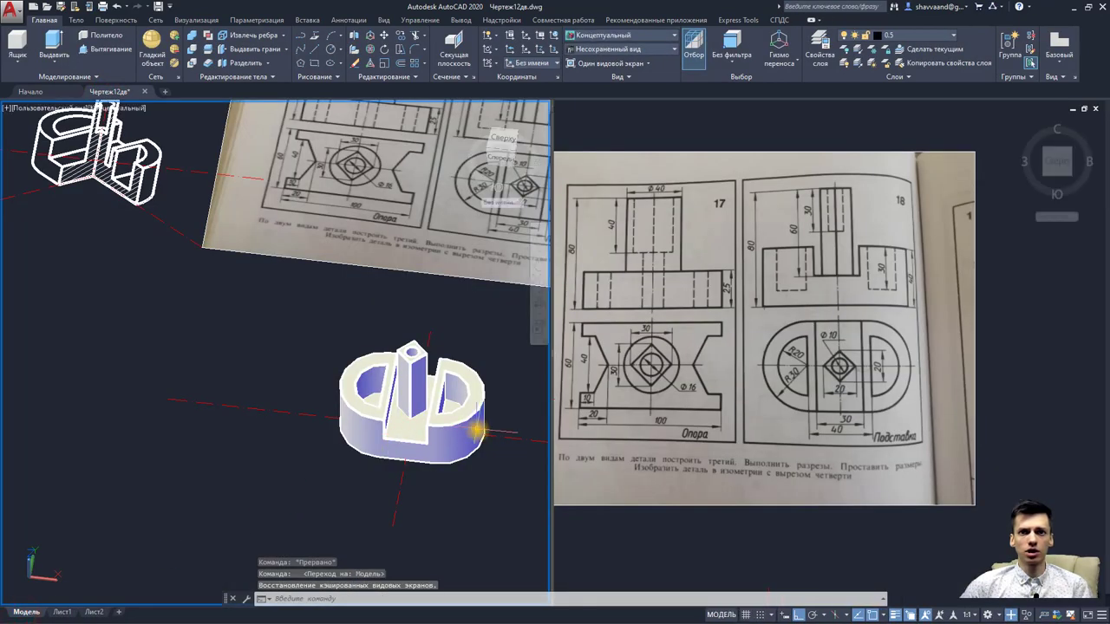
scroll(348, 431, up, 5)
middle_drag(324, 396, 537, 287)
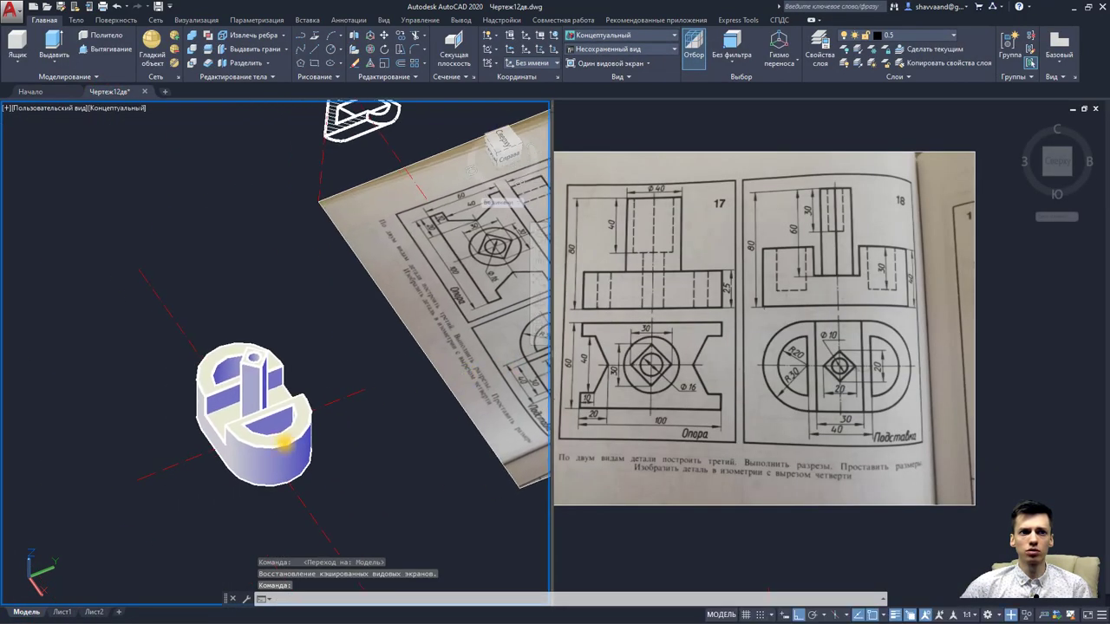
scroll(265, 458, up, 2)
scroll(265, 458, up, 3)
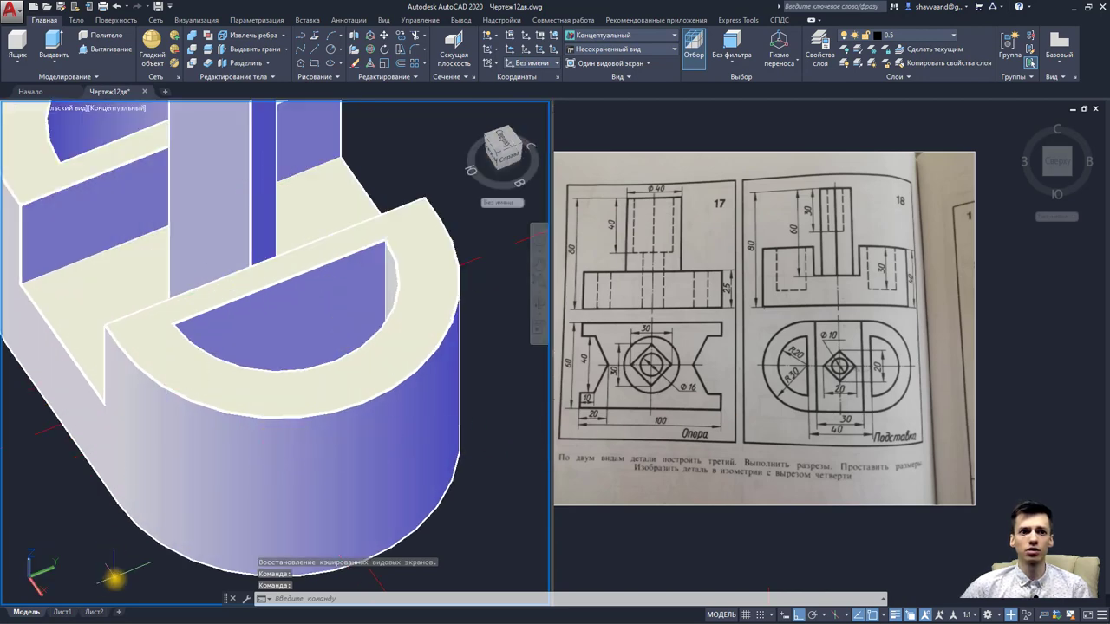
click(66, 612)
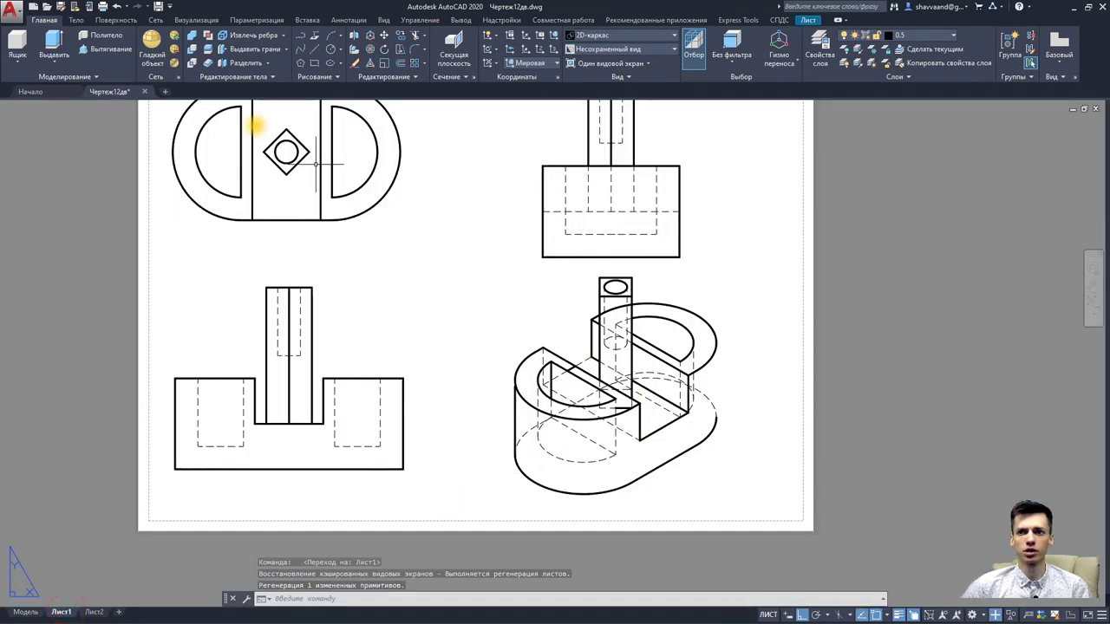
click(699, 326)
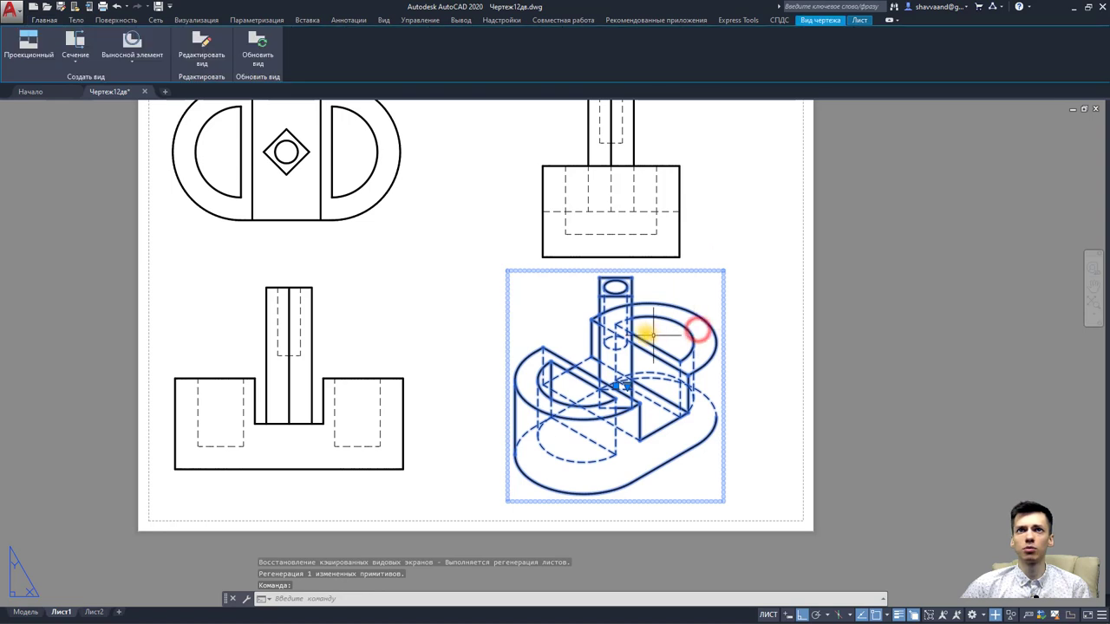
click(195, 48)
double_click(280, 106)
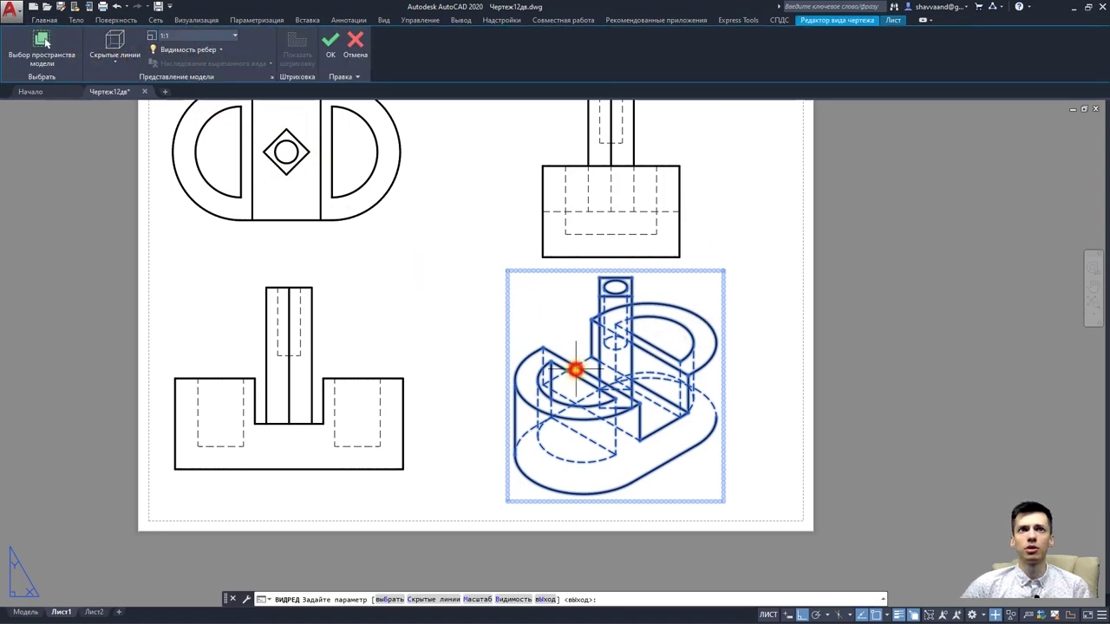
click(216, 52)
click(183, 66)
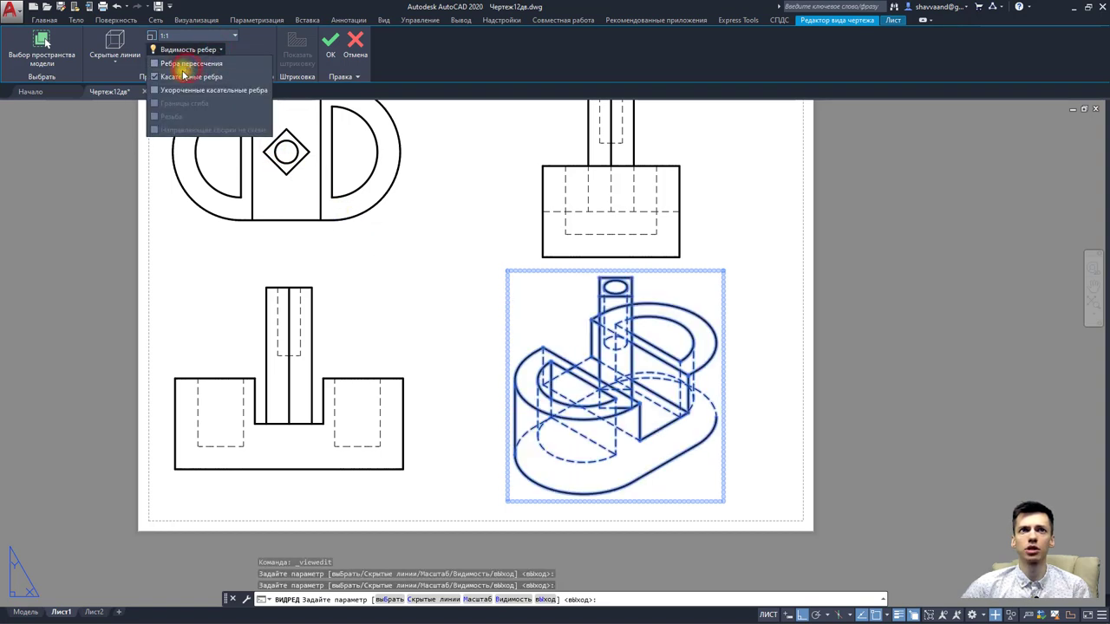
click(174, 90)
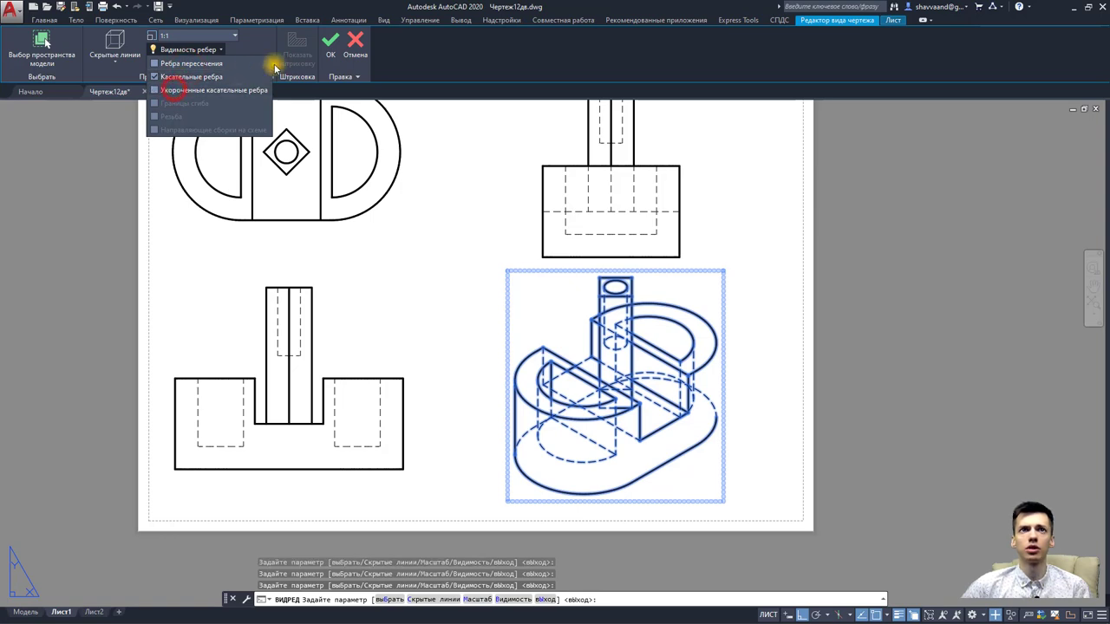
click(330, 48)
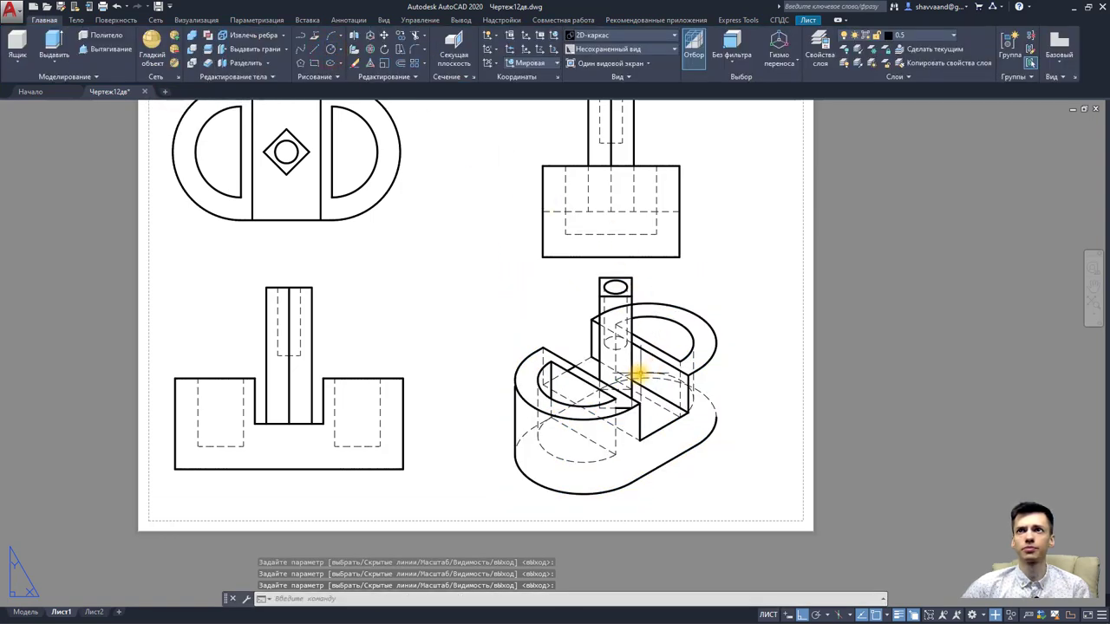
click(622, 345)
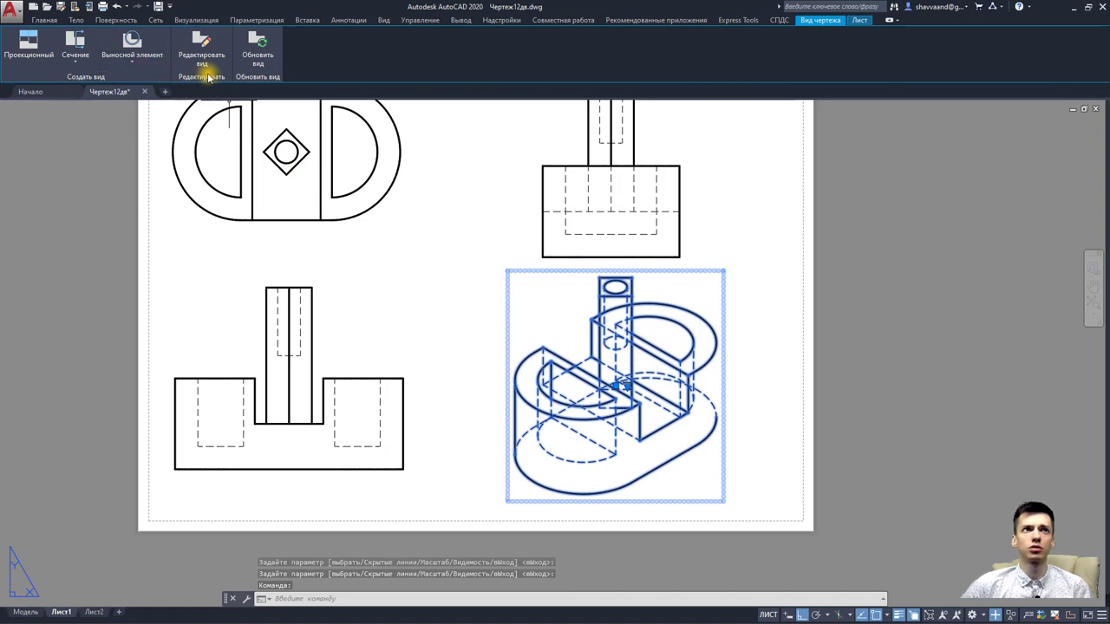
click(213, 67)
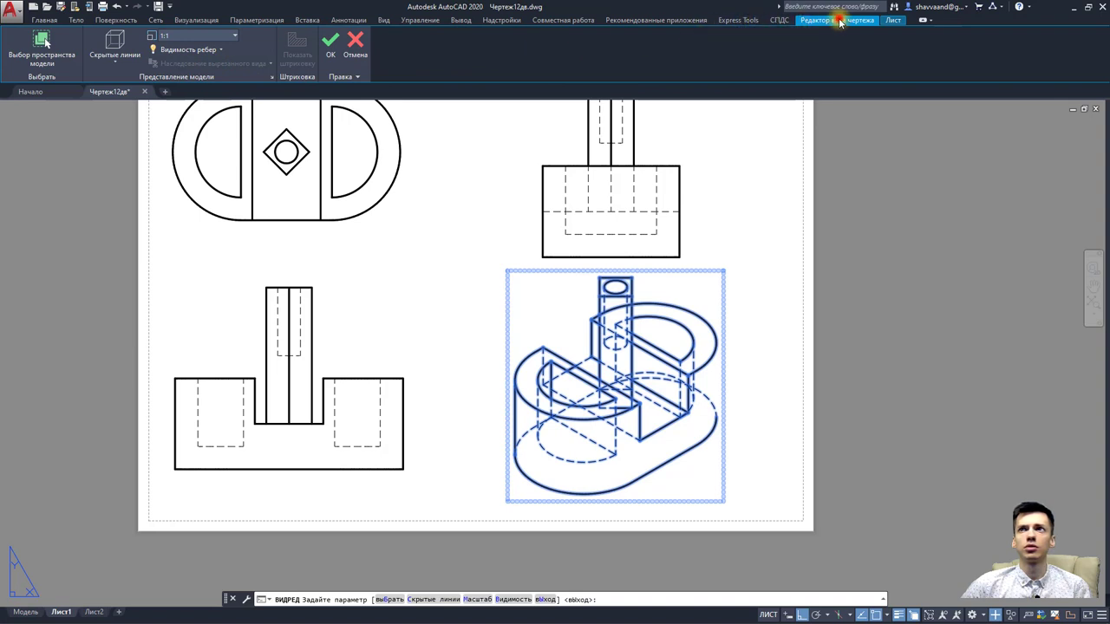
click(898, 21)
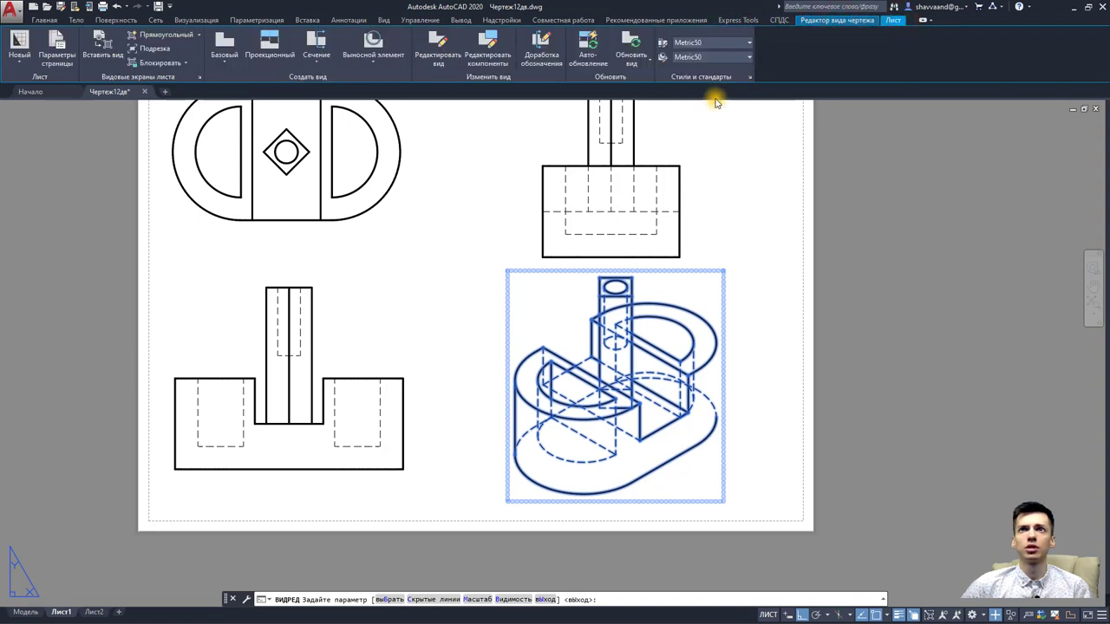
key(Escape)
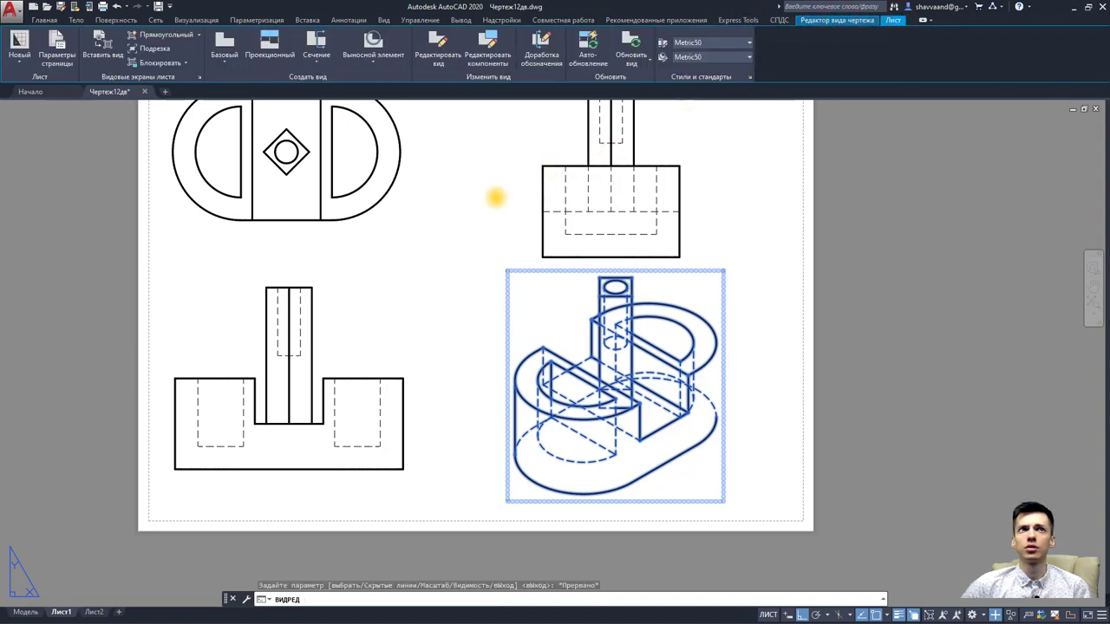
middle_drag(506, 336, 572, 373)
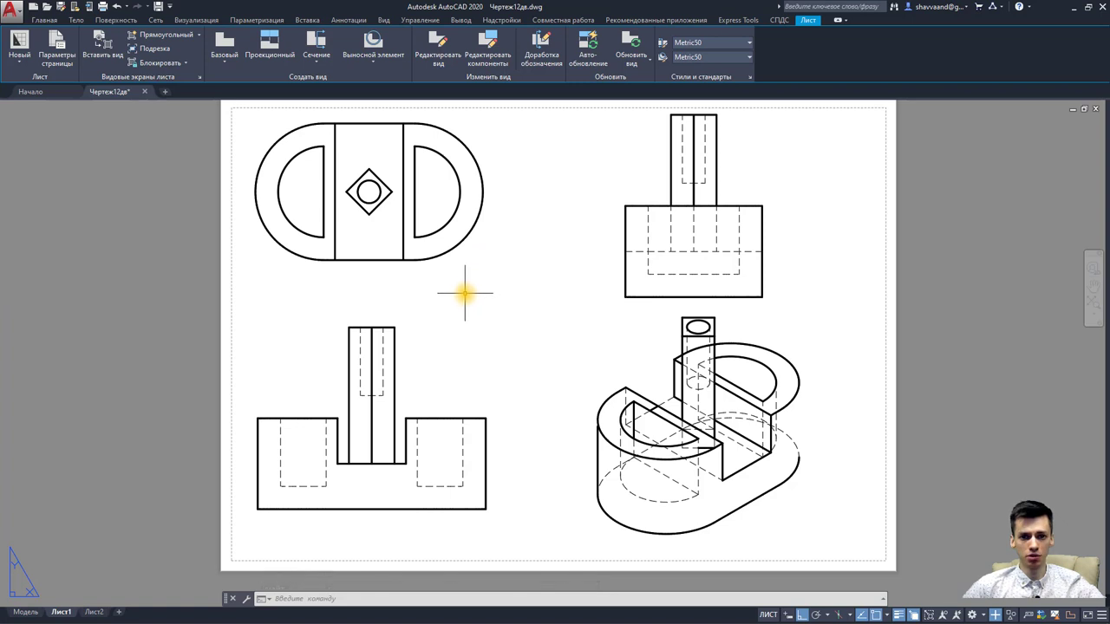
Step: Draw a stepped offset section line across the top view through the central circle's centre
click(430, 254)
middle_drag(427, 252, 426, 354)
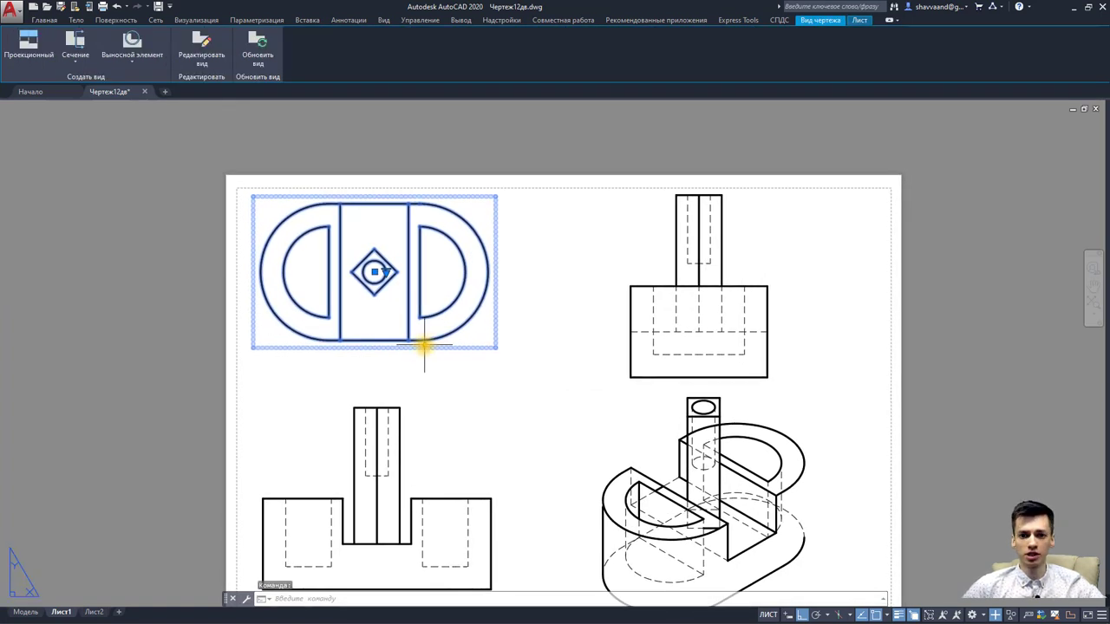
click(76, 67)
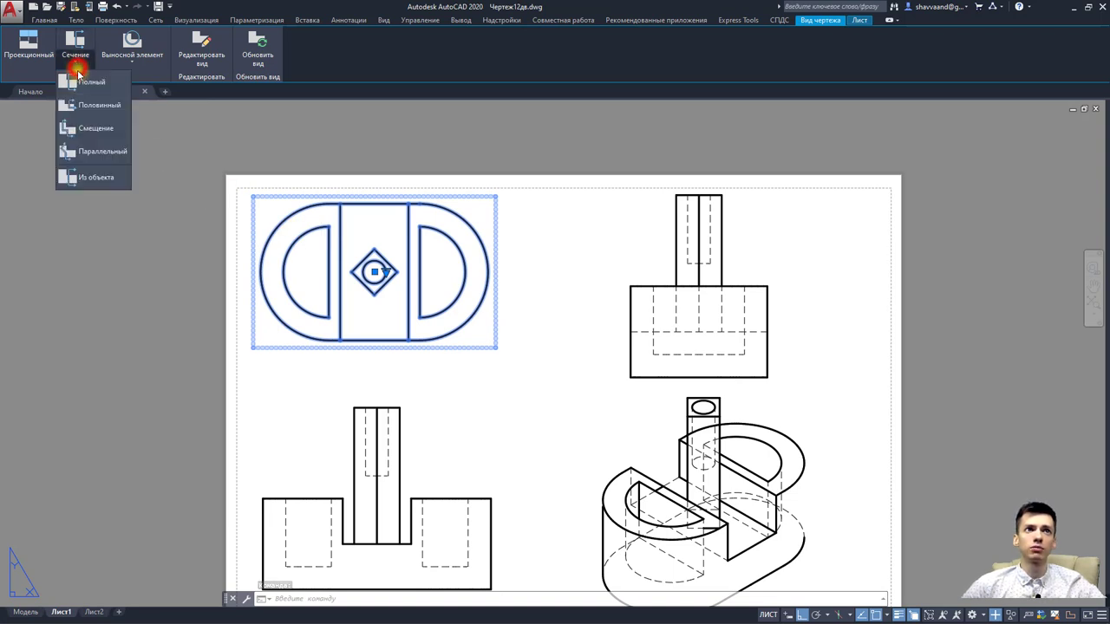
click(96, 136)
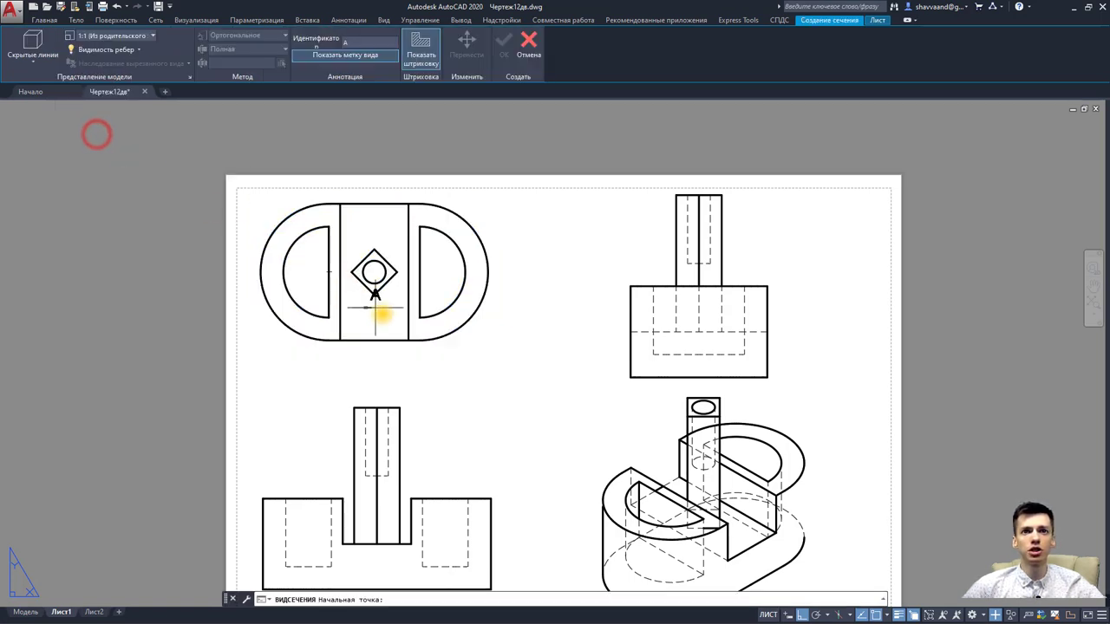
click(271, 369)
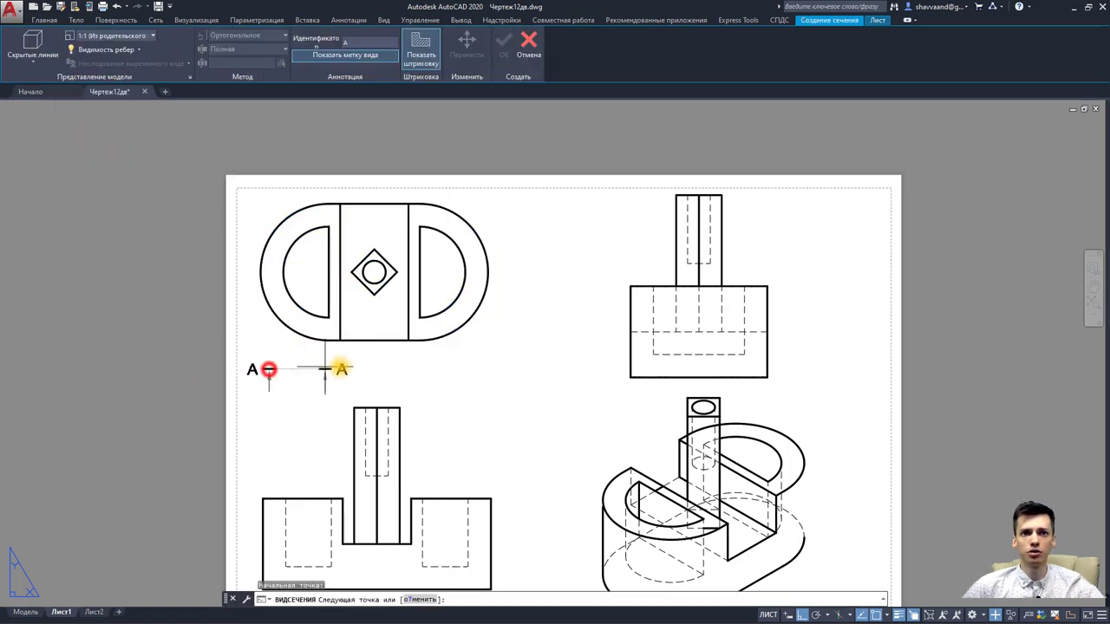
click(375, 368)
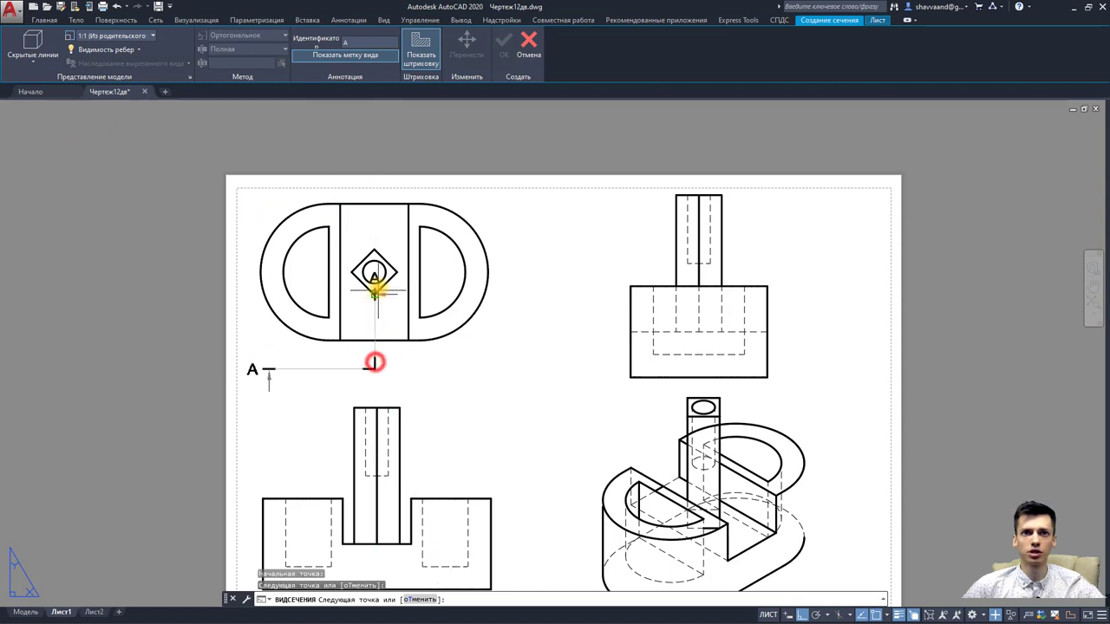
click(374, 271)
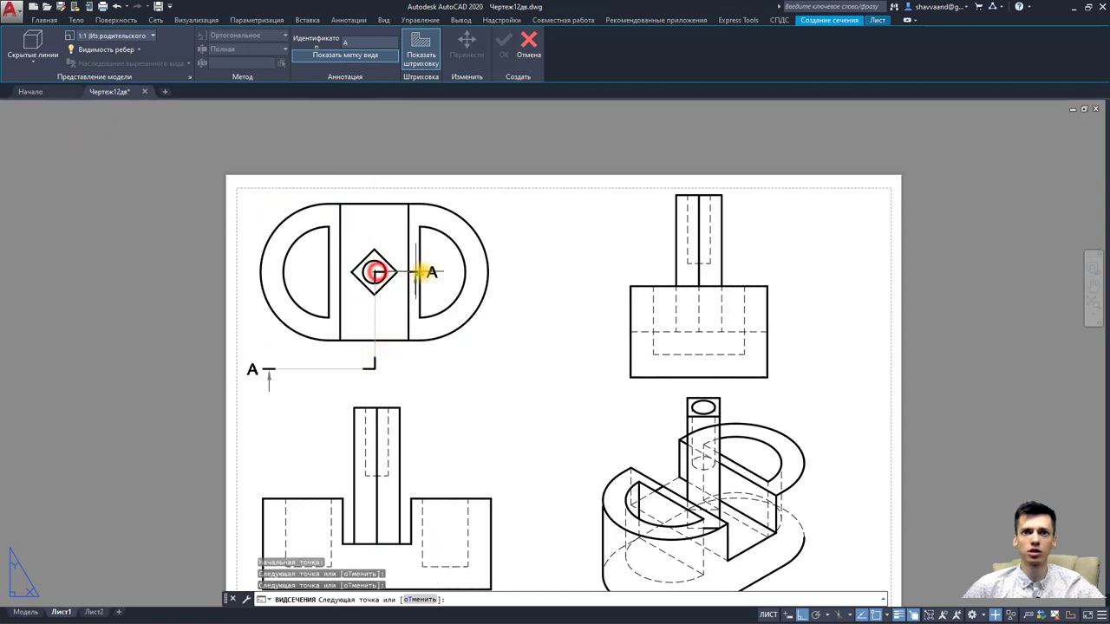
click(514, 269)
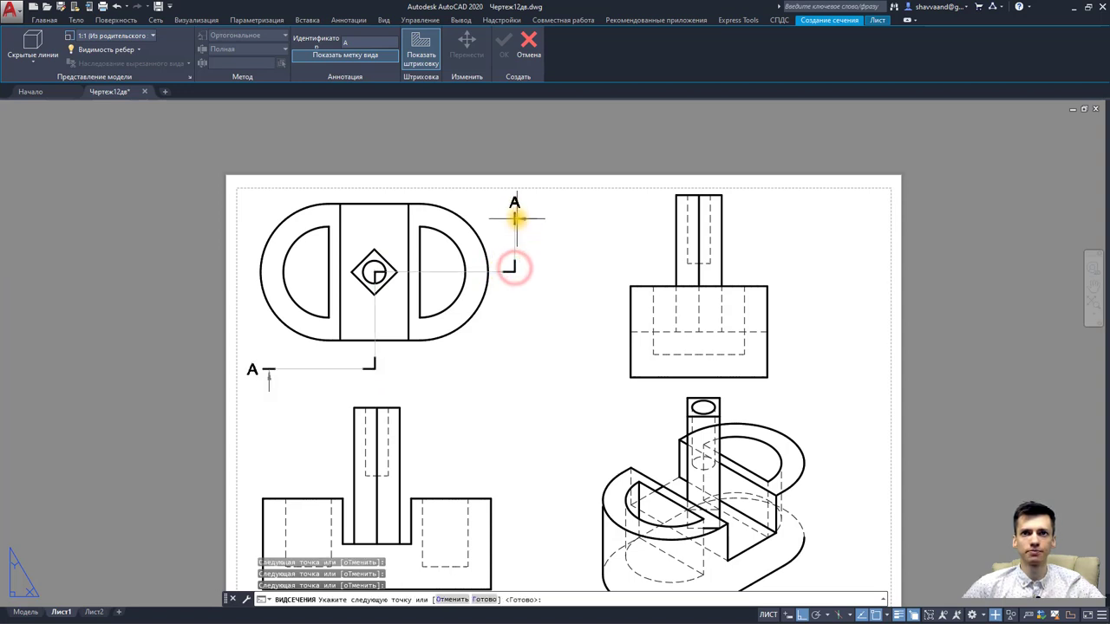
click(517, 216)
key(Return)
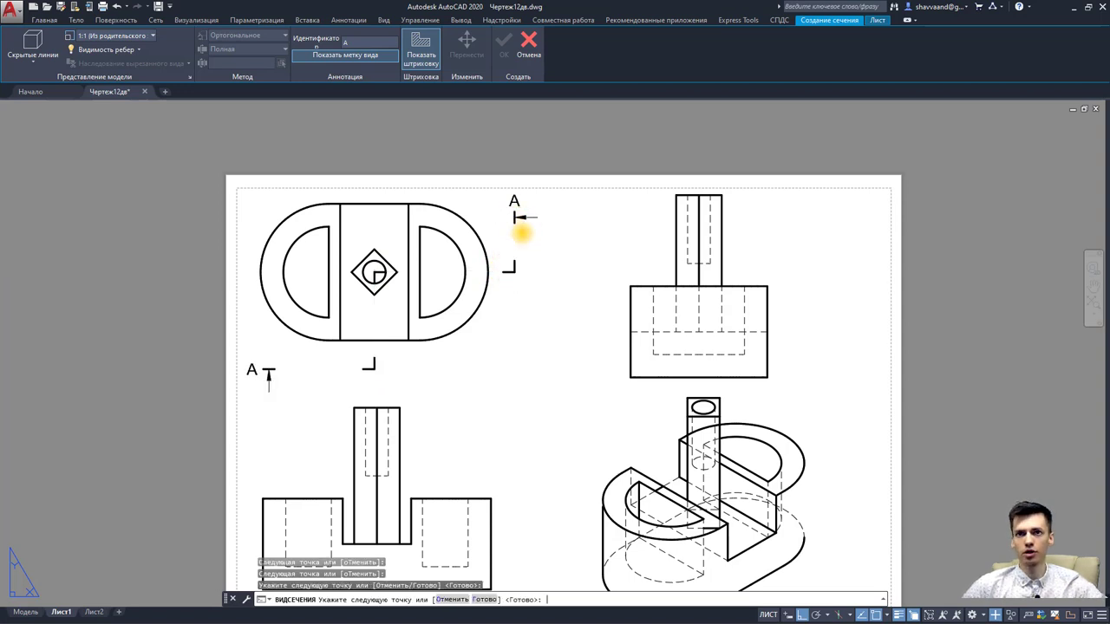
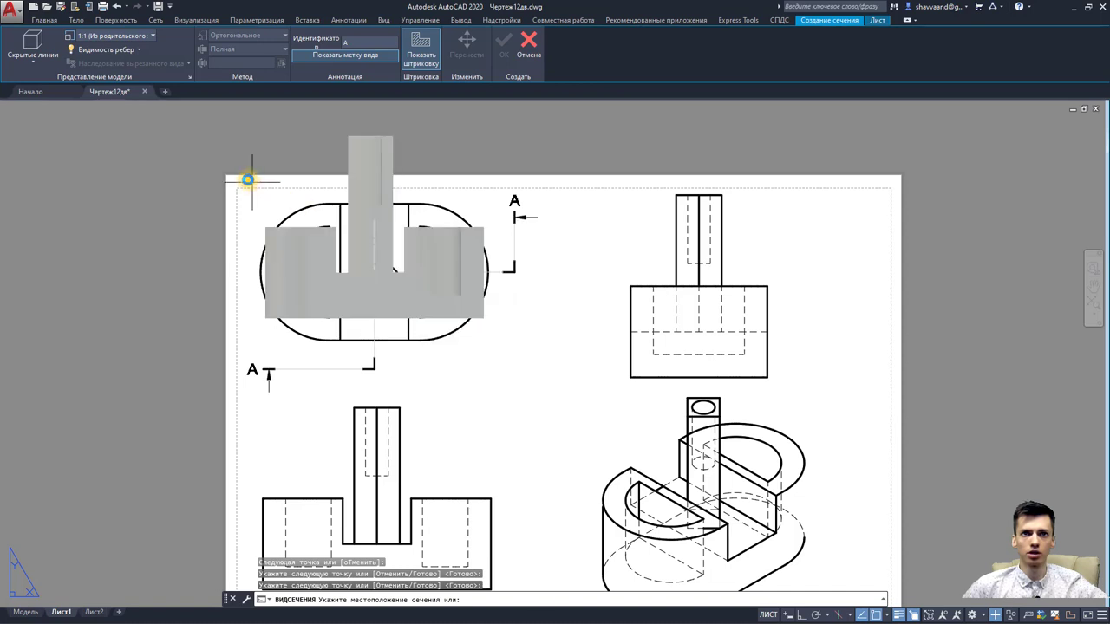
Step: Place the hatched A-A section view above the plan view and confirm it
middle_drag(342, 124, 322, 206)
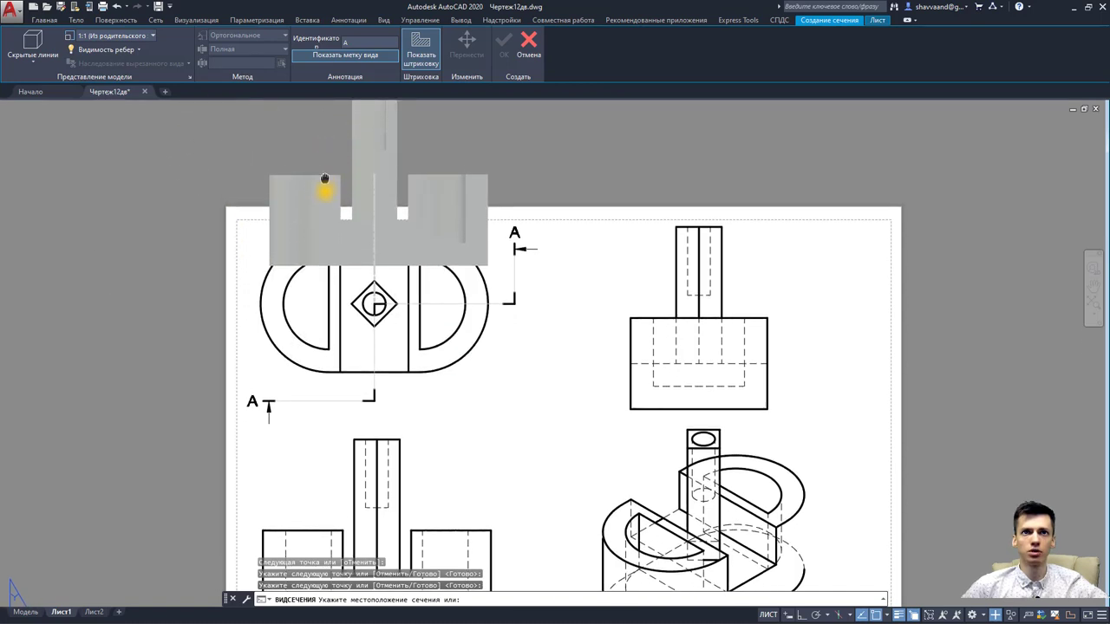
click(338, 159)
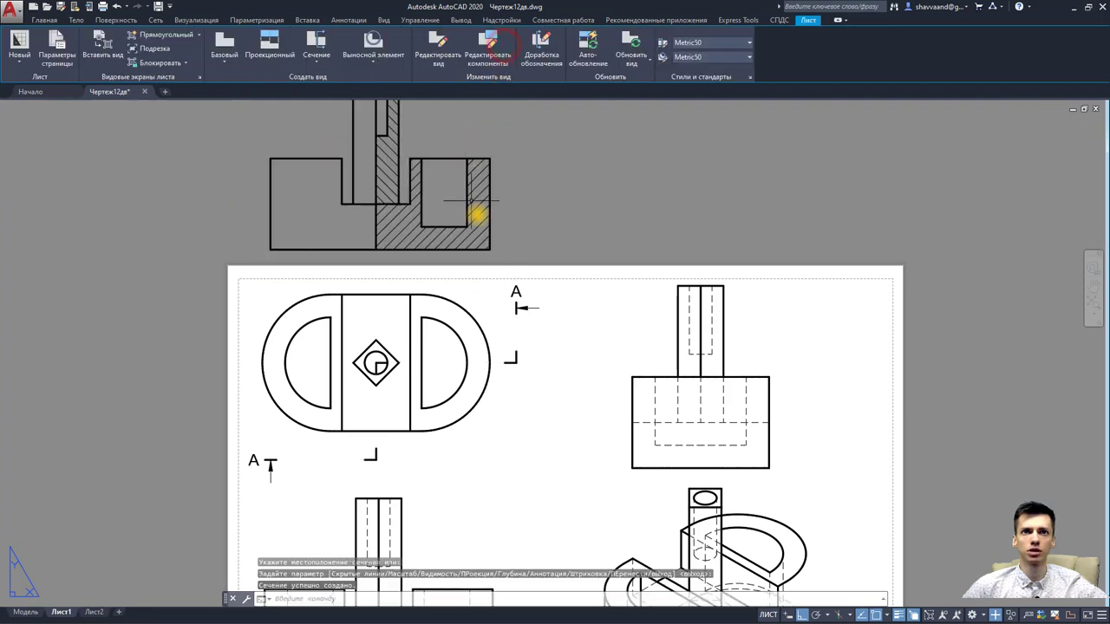
middle_drag(477, 214, 521, 307)
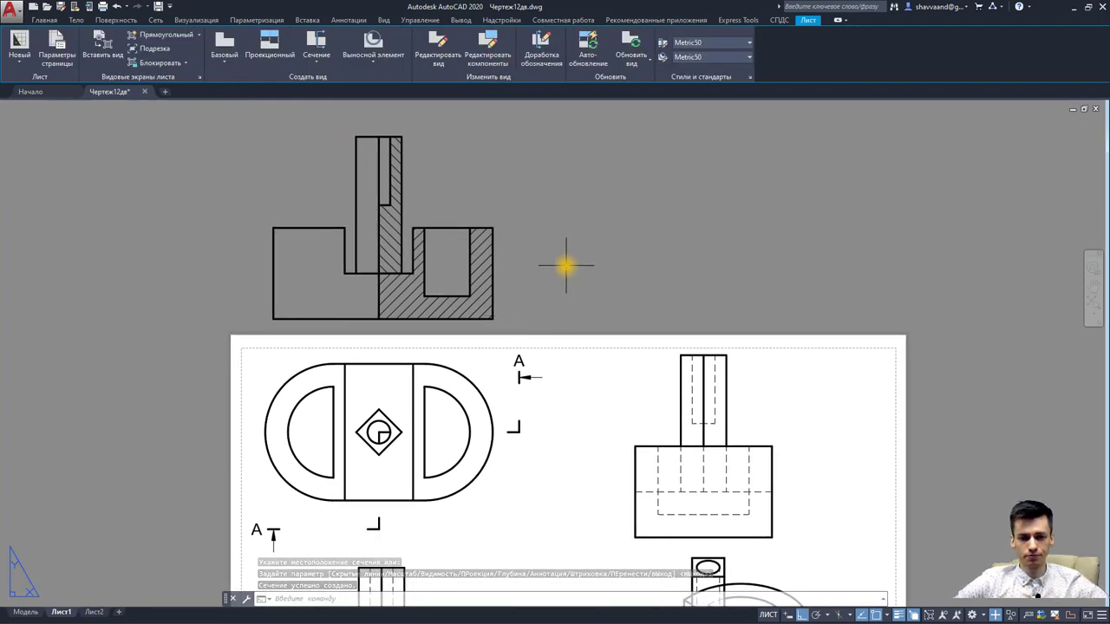
middle_drag(567, 309, 550, 192)
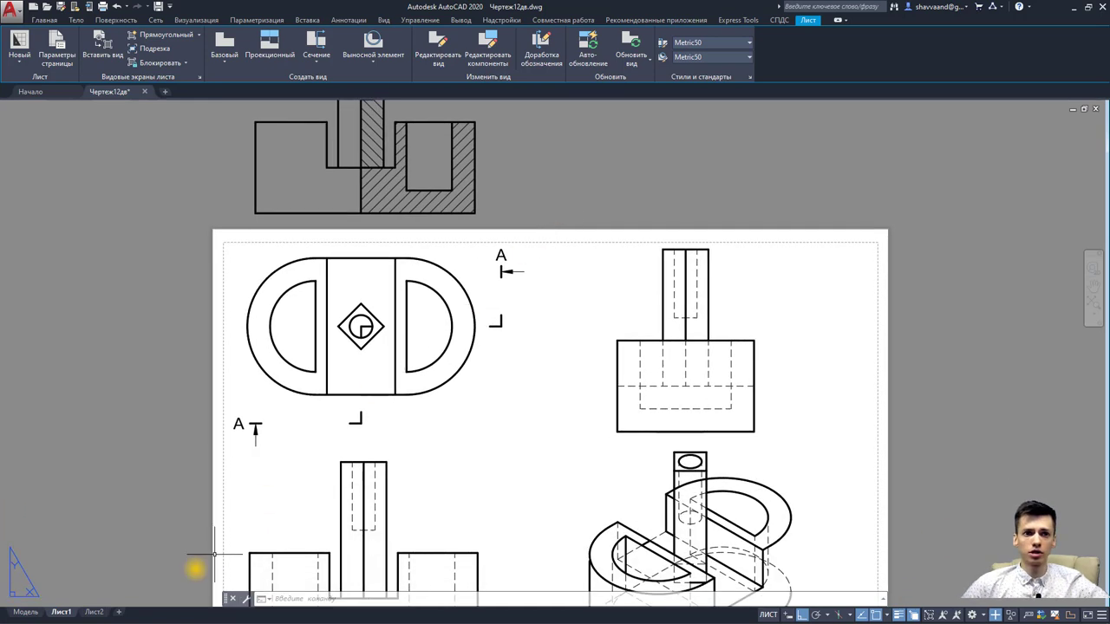
Step: Open the Лист1 page setup for editing and browse the printer and paper size lists
right_click(72, 613)
click(137, 528)
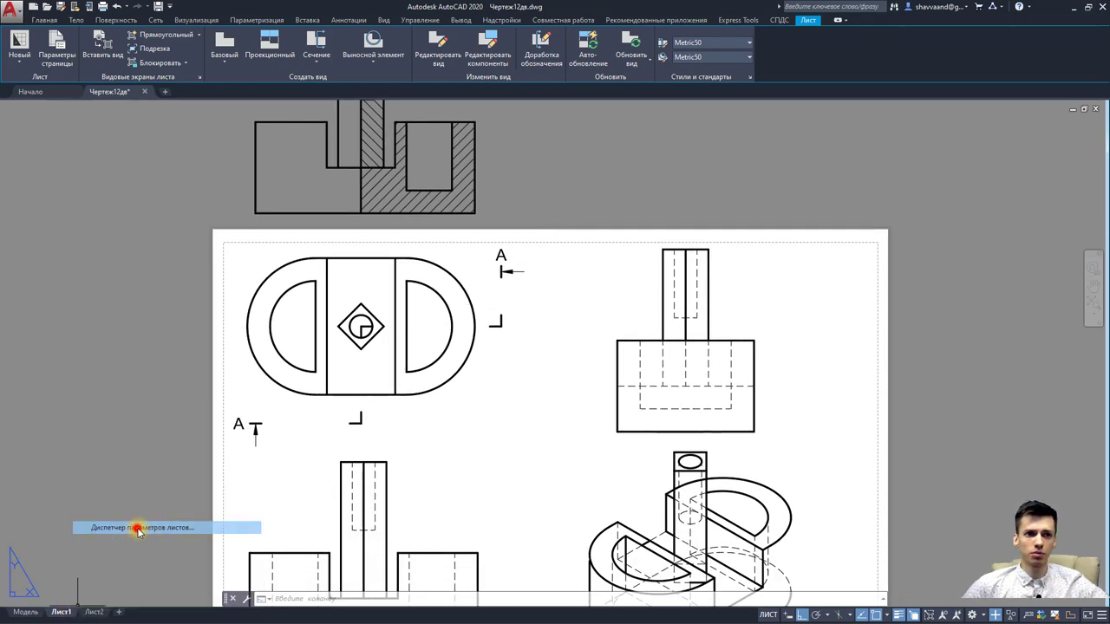
click(637, 292)
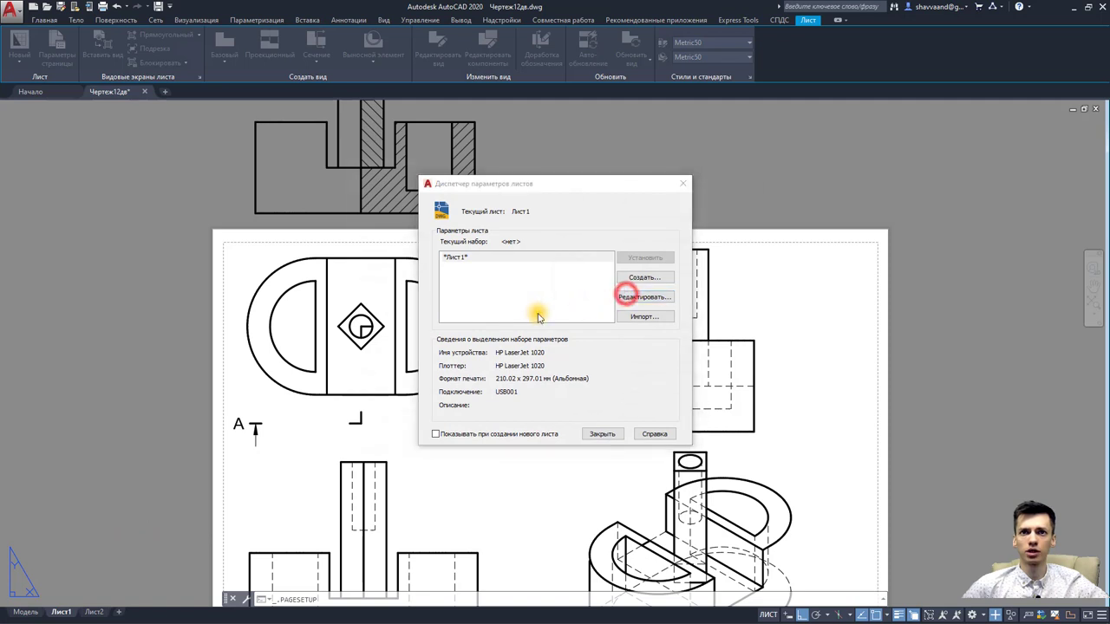
click(517, 236)
click(515, 230)
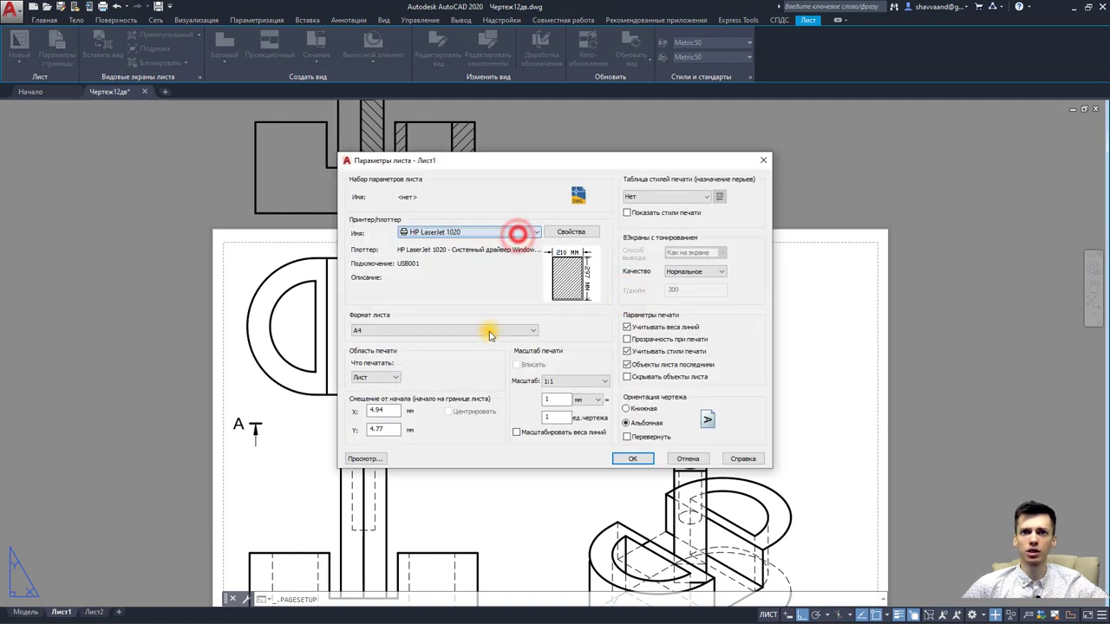
click(488, 331)
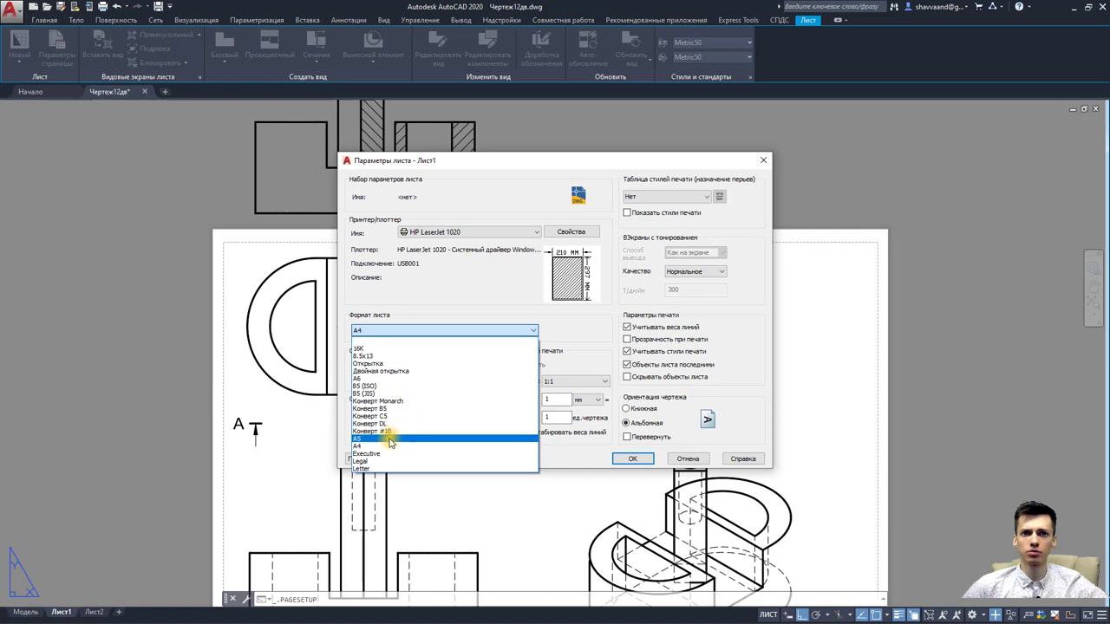
click(469, 326)
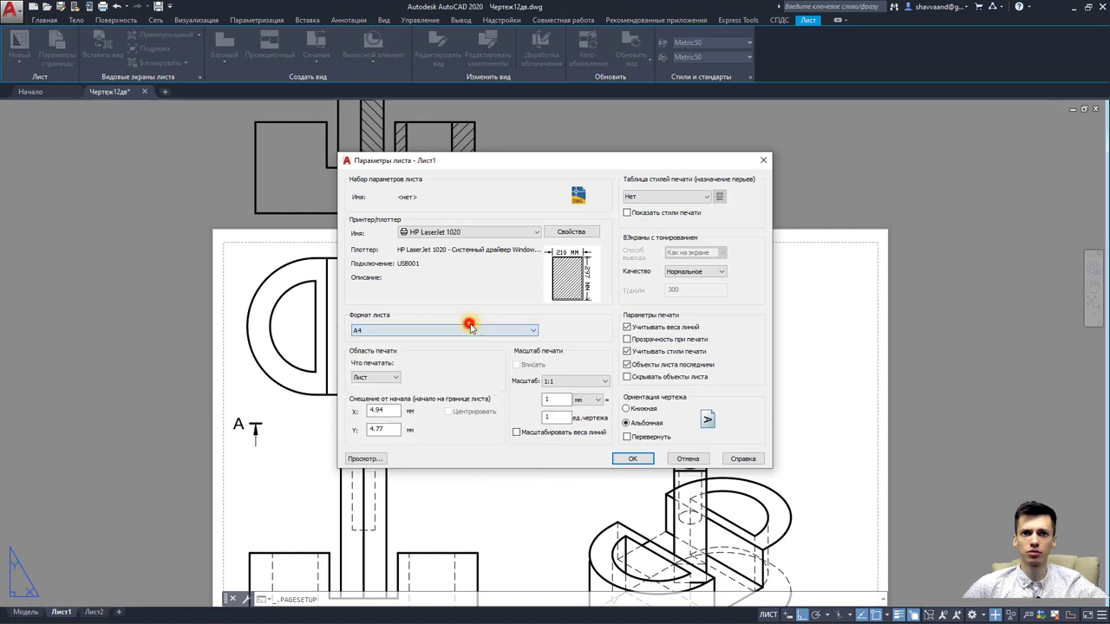
Step: Set the plotter to DWG To PDF.pc3 with ISO A1 (841 x 594) paper and close the manager
click(500, 234)
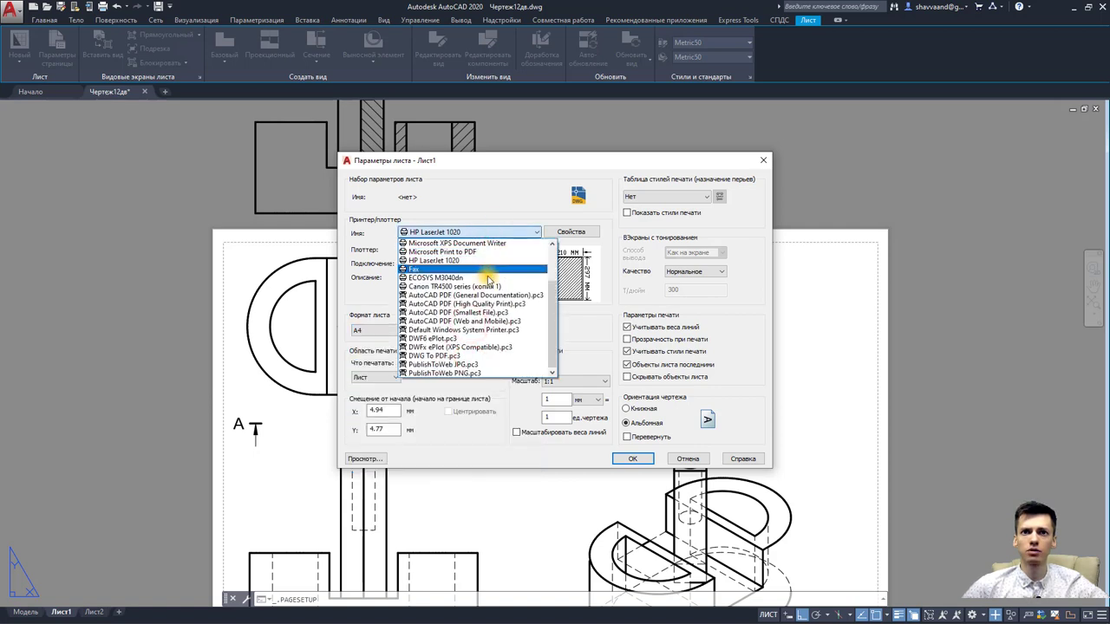
click(484, 356)
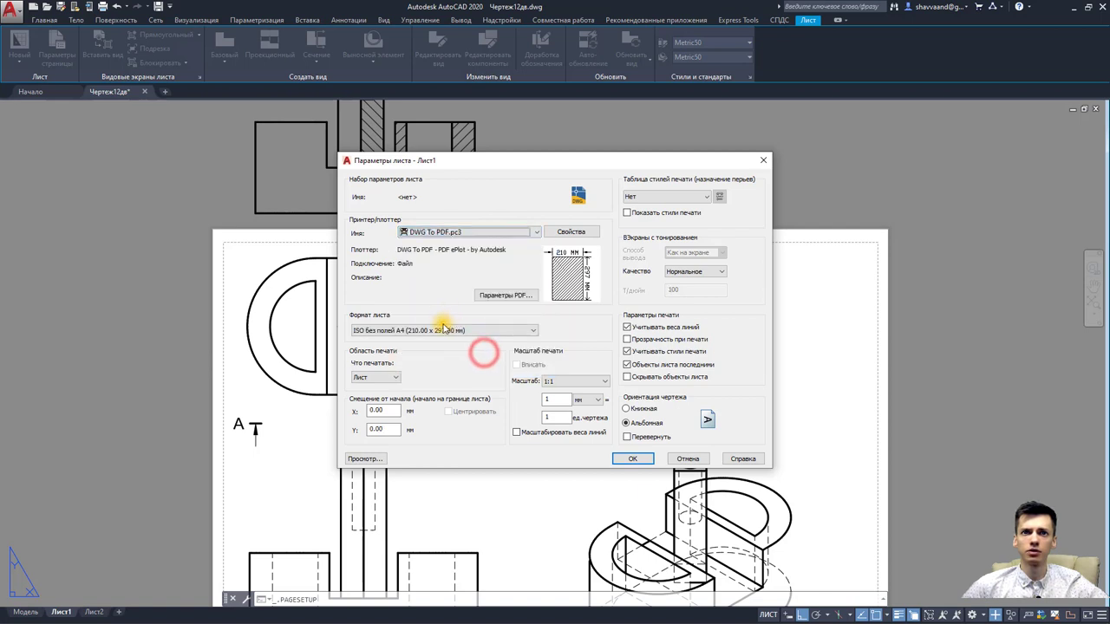
click(443, 327)
scroll(446, 368, down, 1)
scroll(448, 373, down, 1)
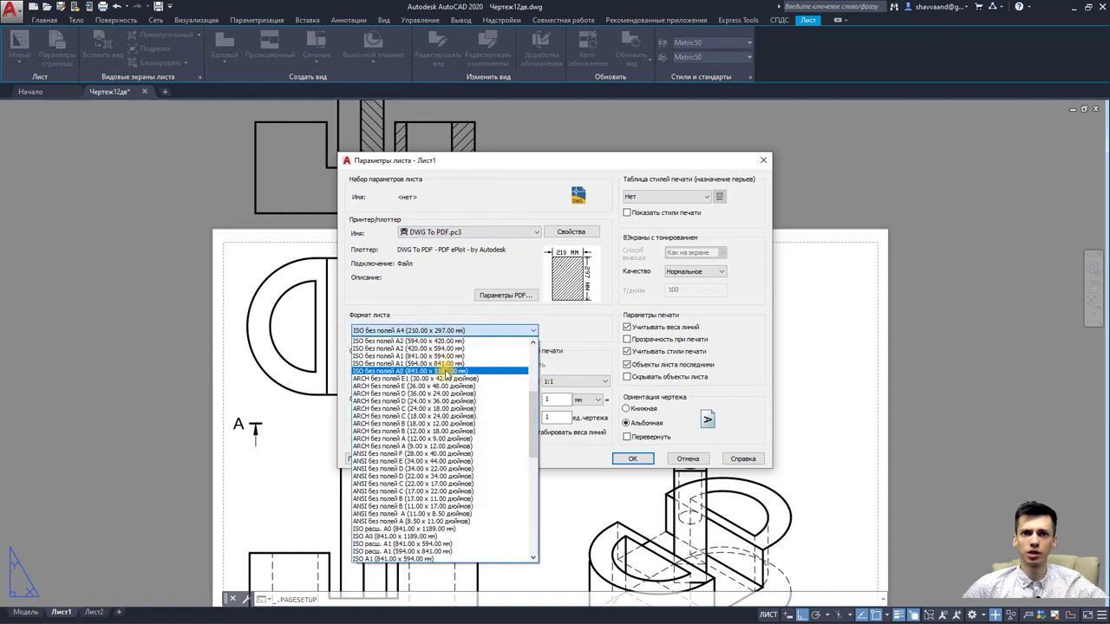
click(437, 356)
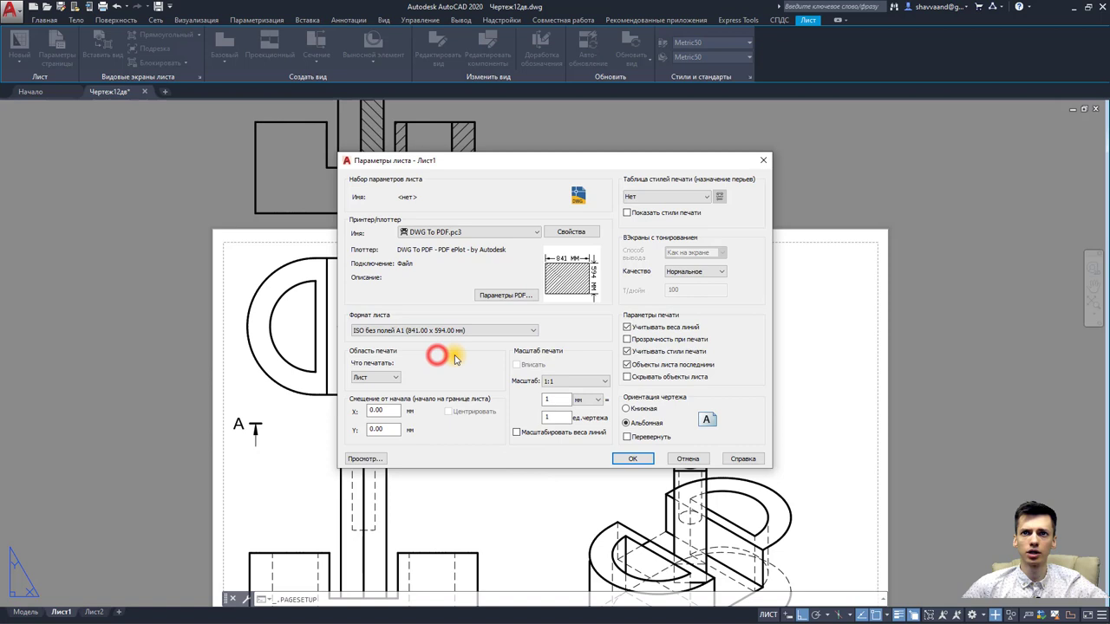
click(640, 457)
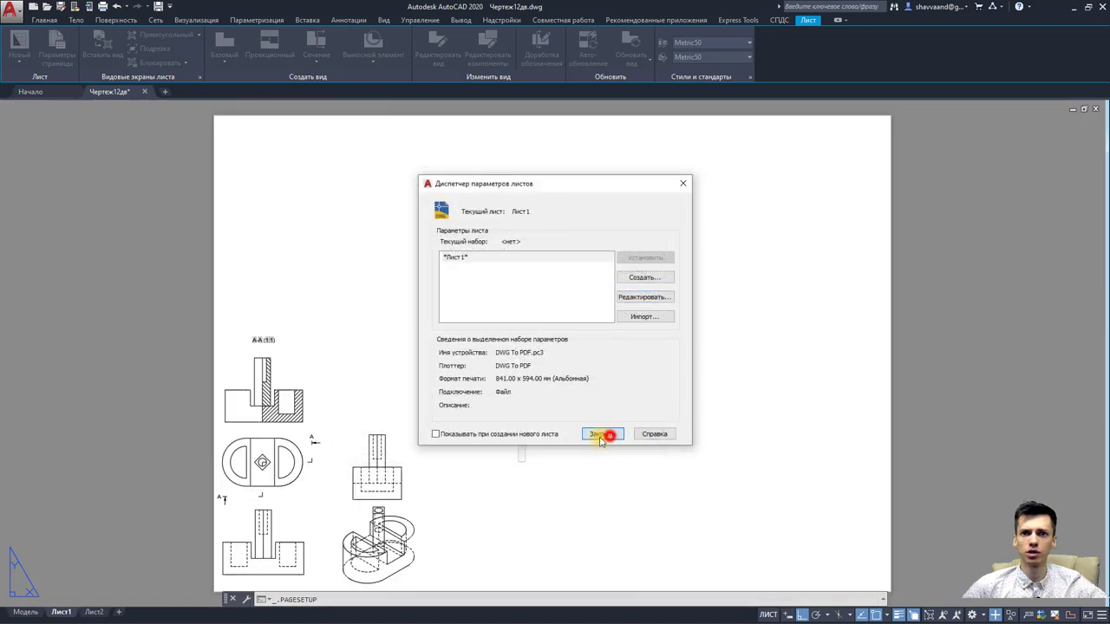
click(601, 437)
middle_drag(495, 454, 587, 414)
Step: Move the side view further to the right
click(528, 426)
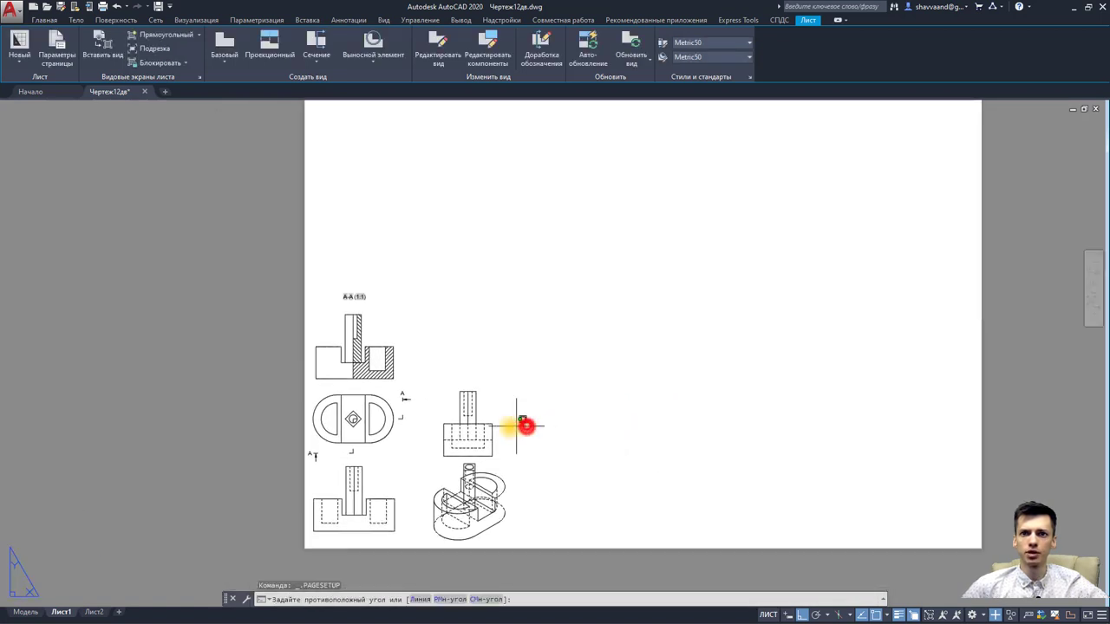
click(478, 428)
click(478, 427)
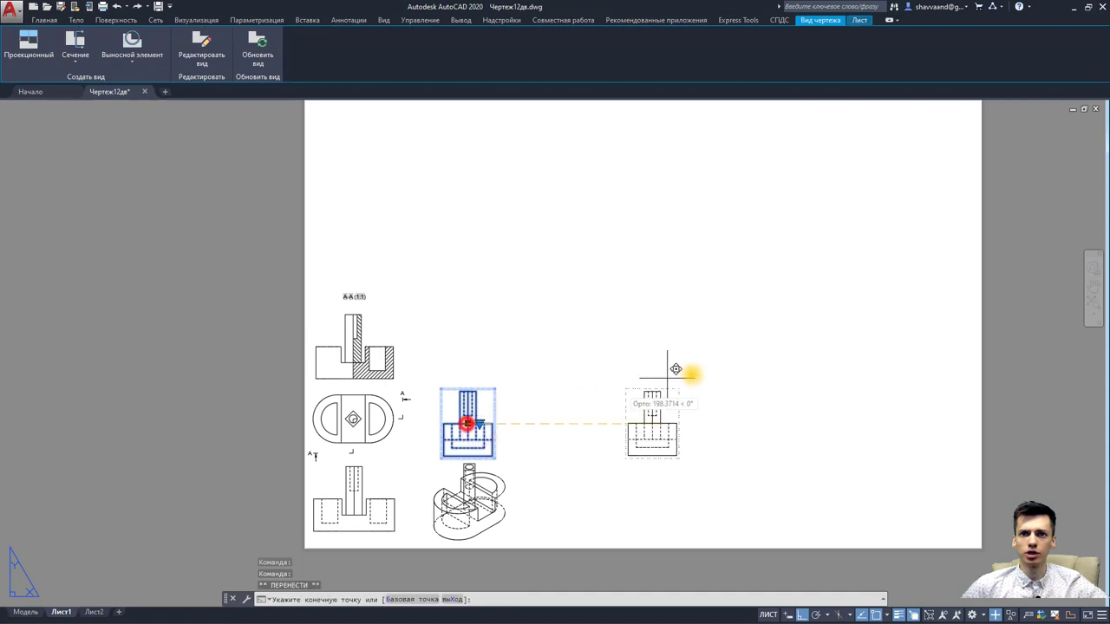
click(714, 370)
Step: Try moving the section view, cancel the move, and reselect it
click(355, 360)
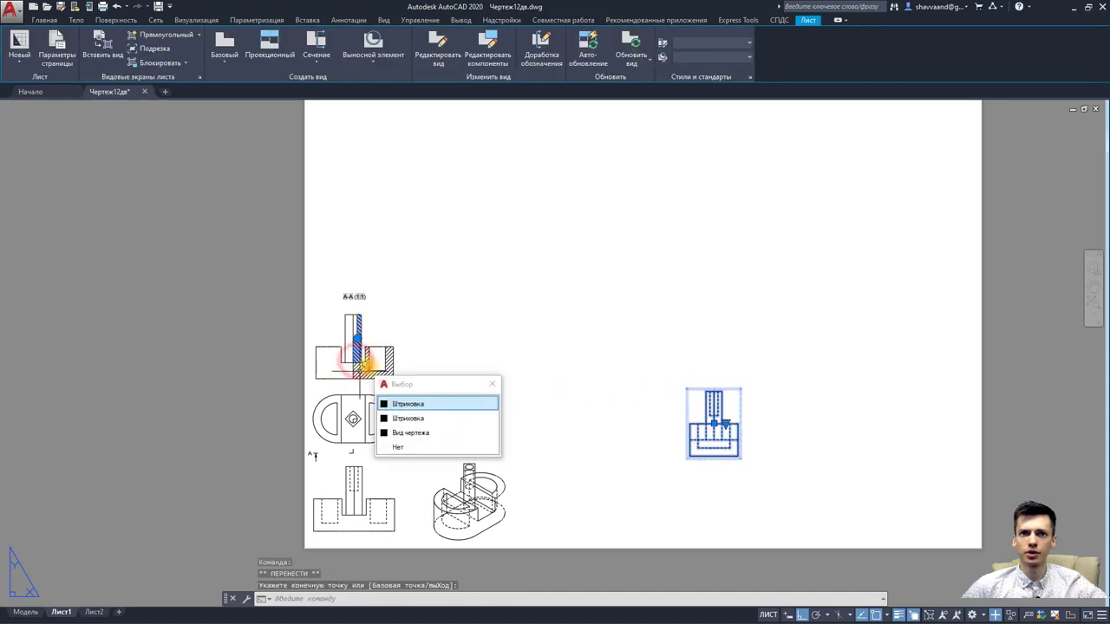
click(417, 378)
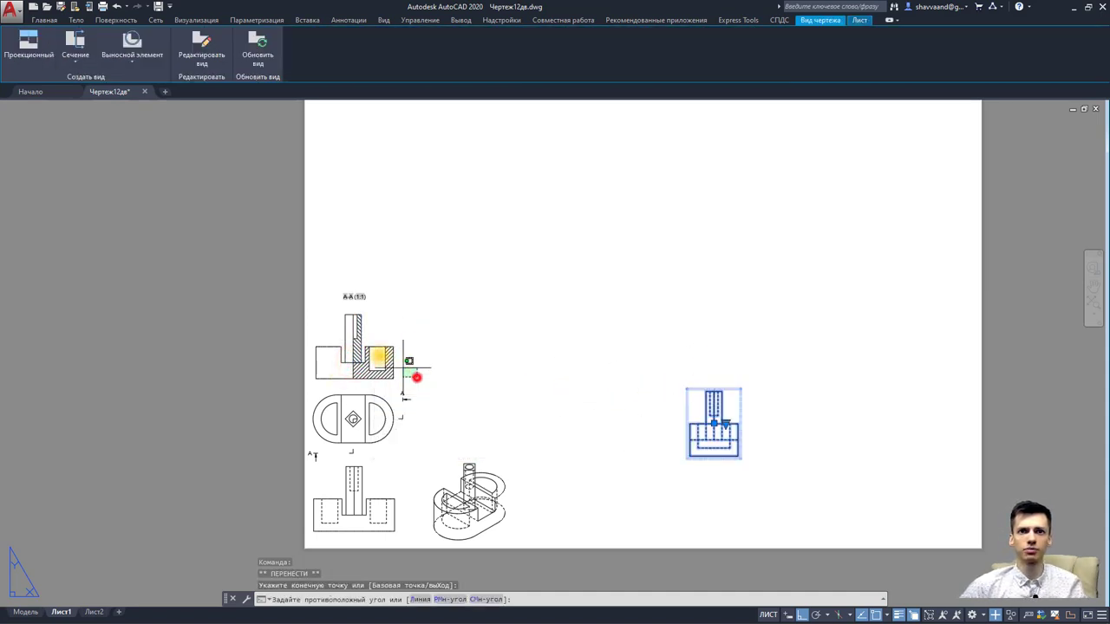
click(314, 310)
click(355, 347)
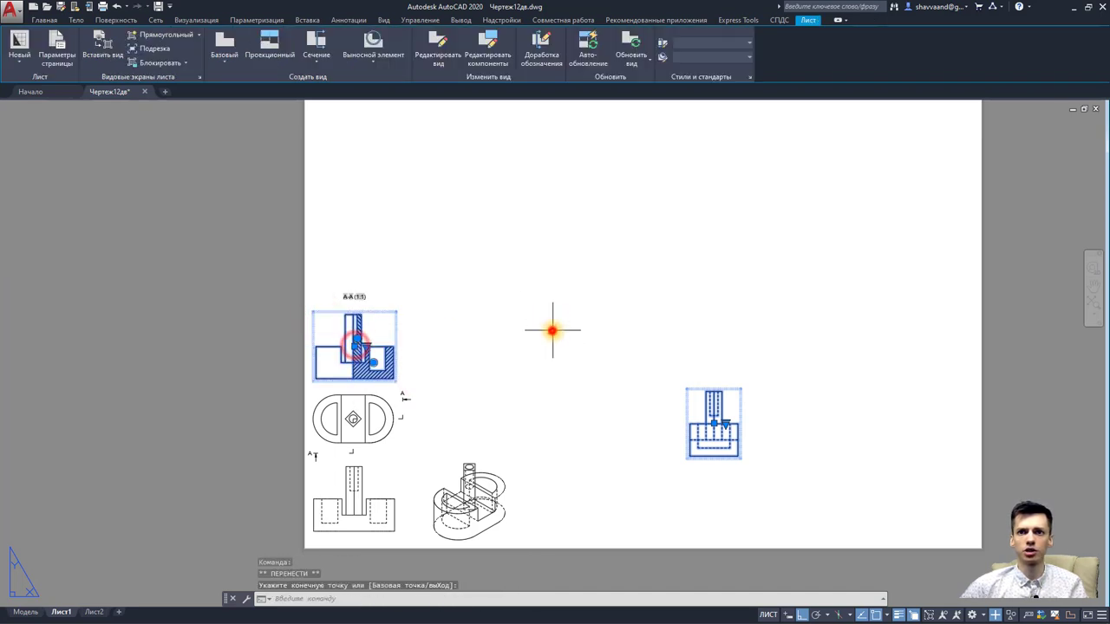
click(552, 329)
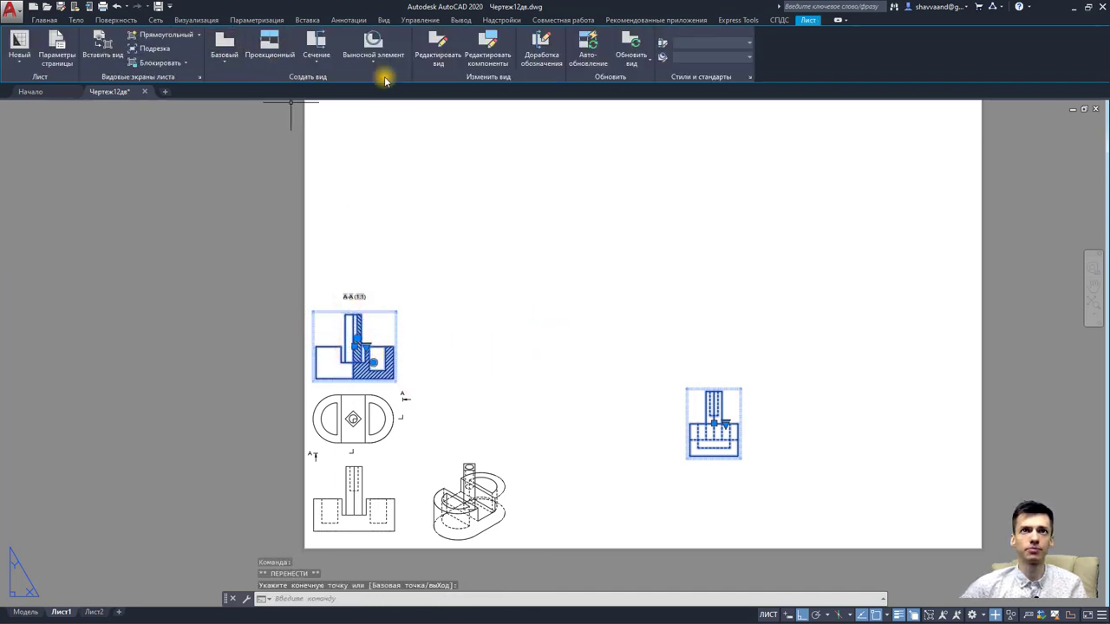
key(Escape)
click(420, 371)
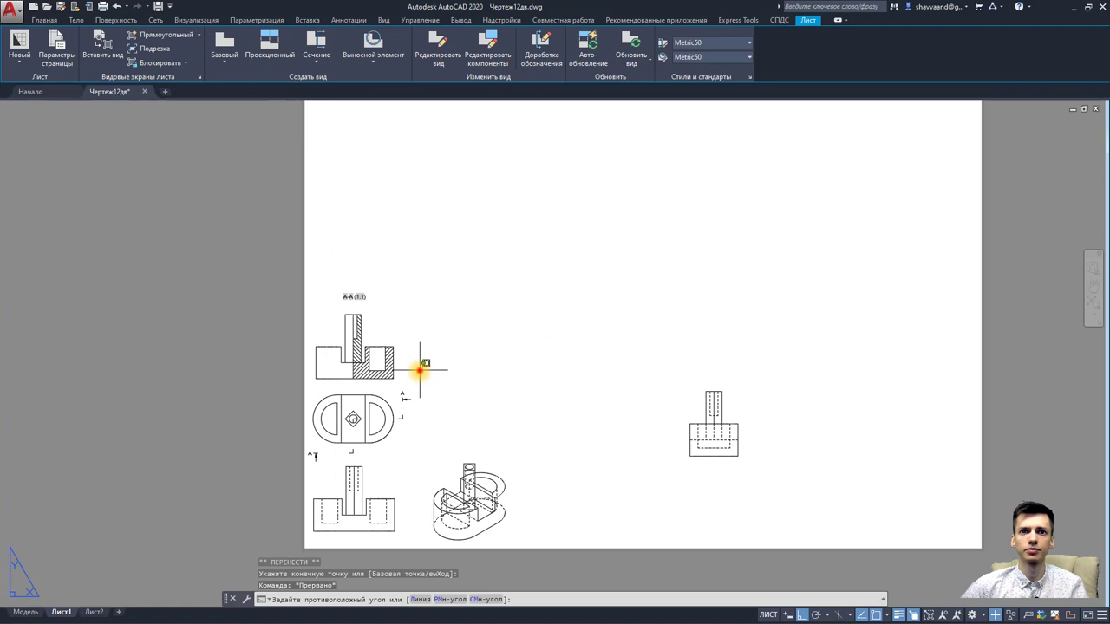
click(292, 253)
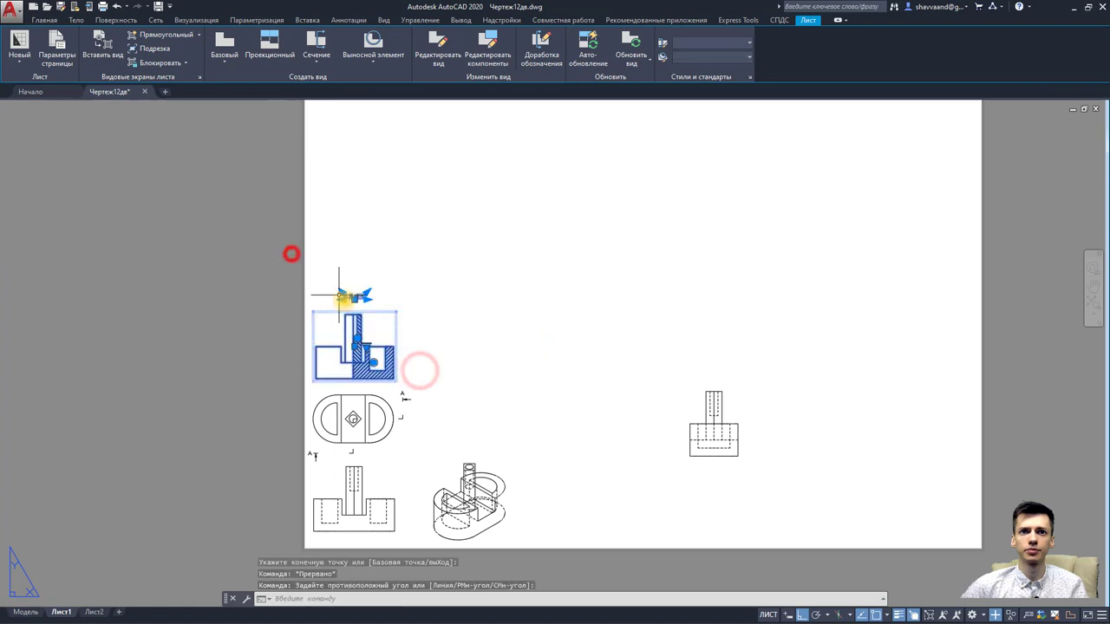
Step: Move the A-A (1:1) label further right with the Move tool
click(43, 19)
click(384, 35)
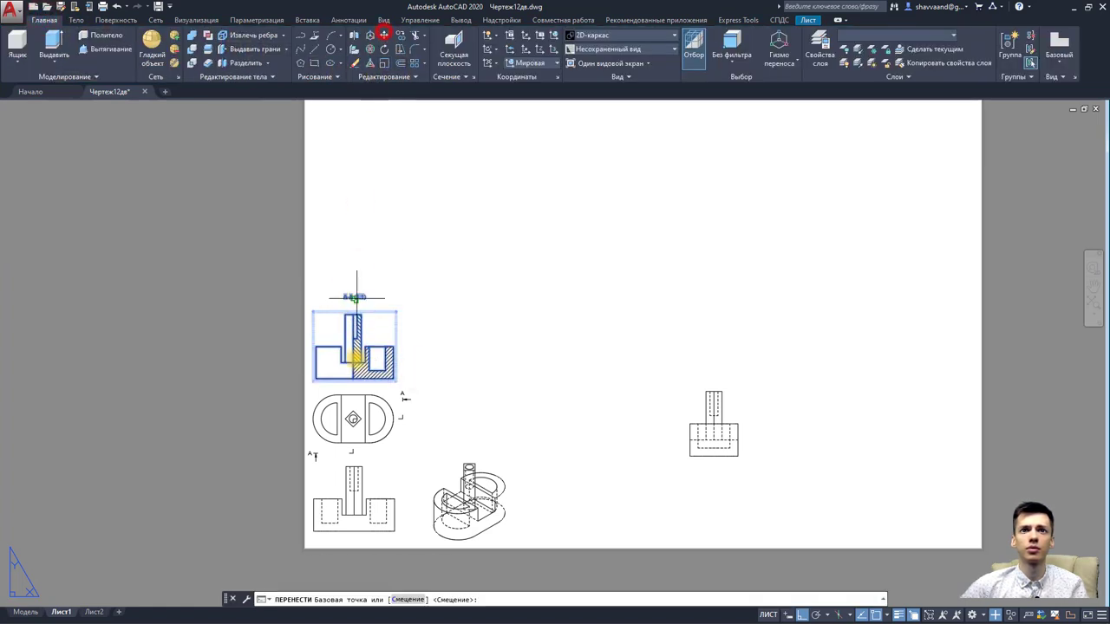
click(358, 356)
click(493, 293)
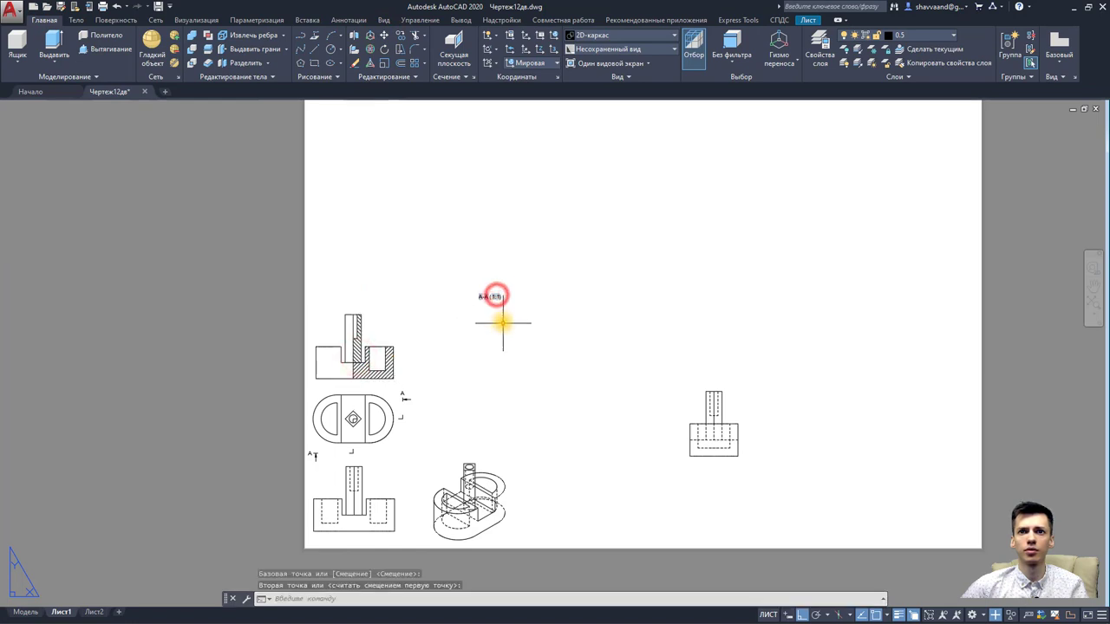
key(Escape)
Step: Shift the plan and section views further right on the sheet
scroll(338, 423, up, 1)
scroll(338, 423, up, 1)
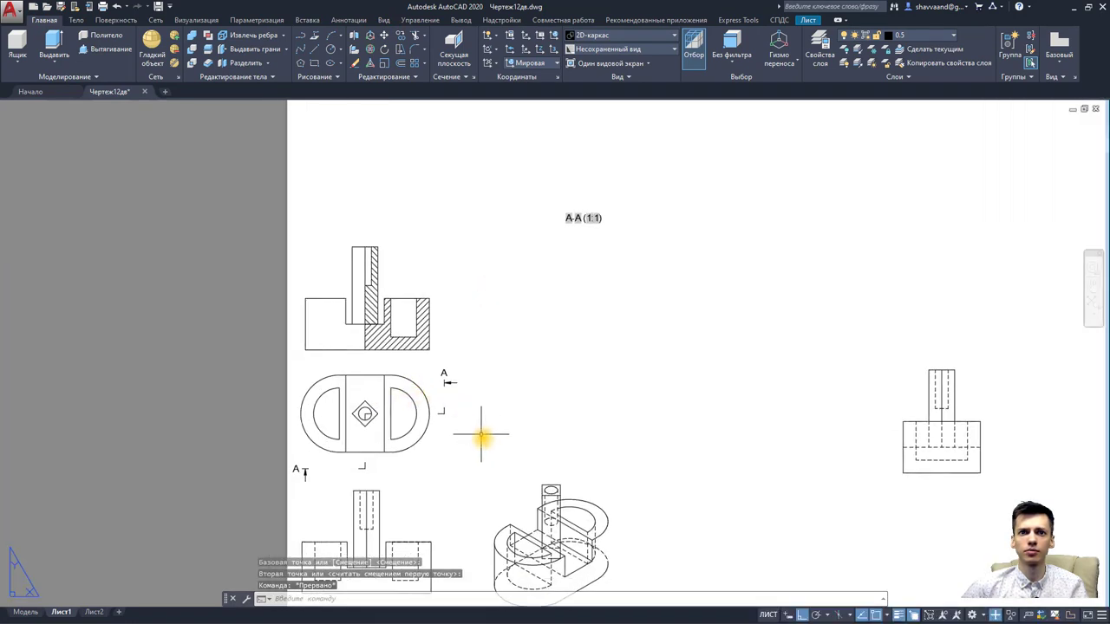
click(489, 444)
click(289, 250)
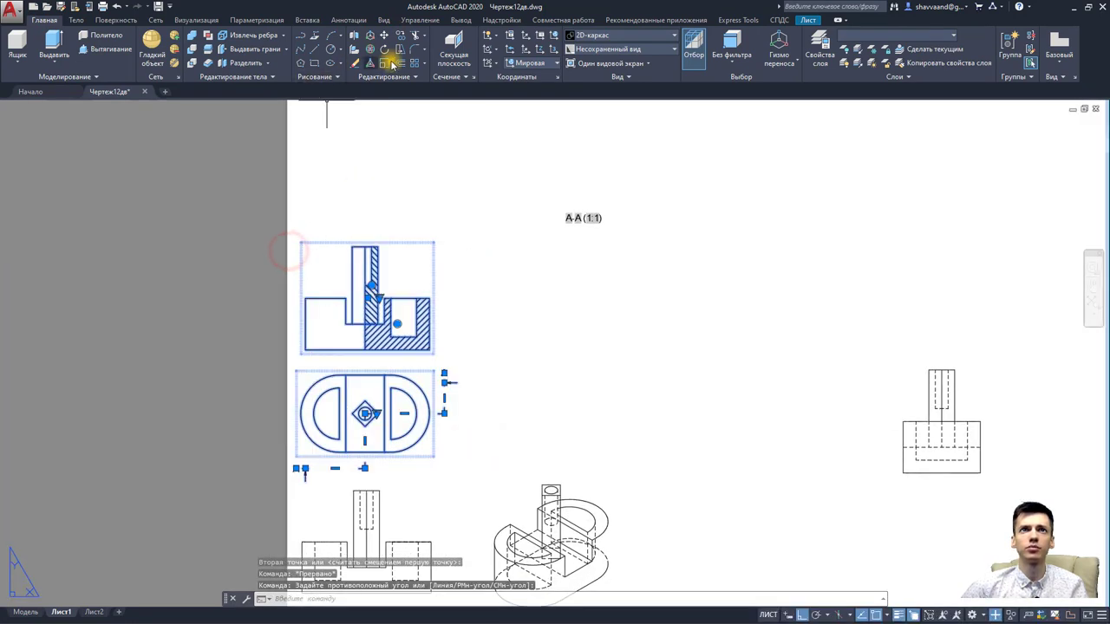
click(365, 413)
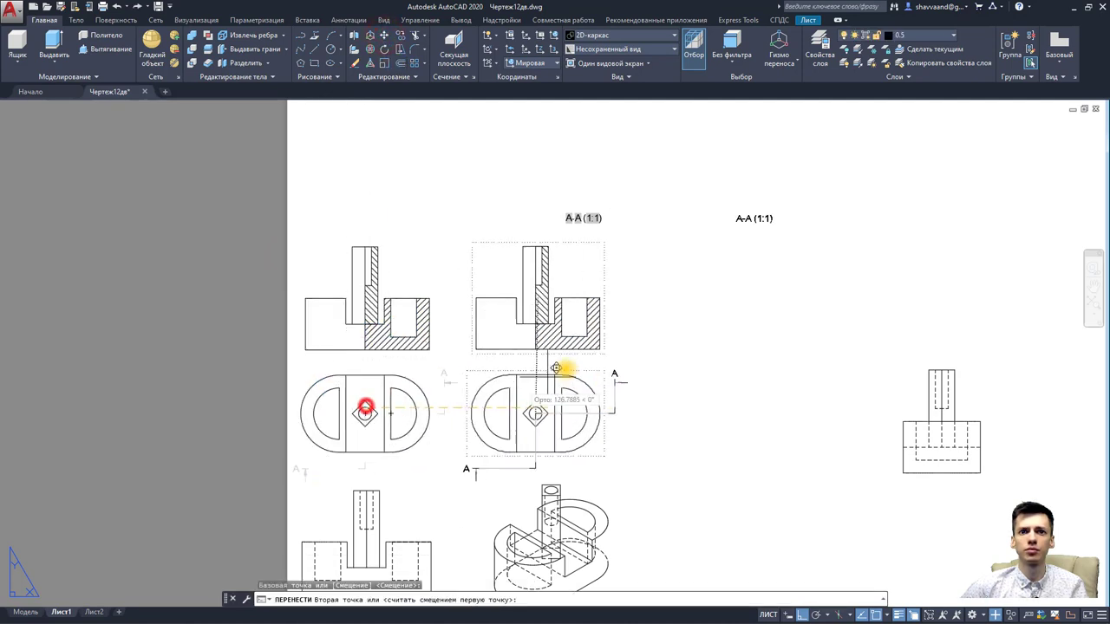
click(568, 346)
middle_drag(568, 346, 527, 214)
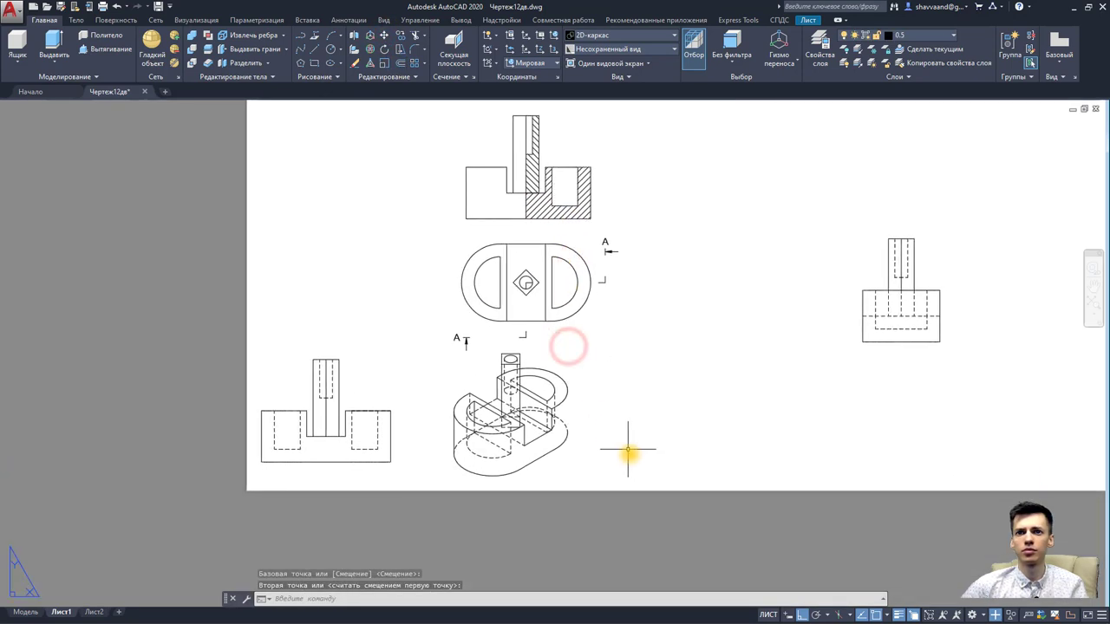
Step: Select the front and isometric views and start moving them, then cancel
click(632, 458)
click(269, 371)
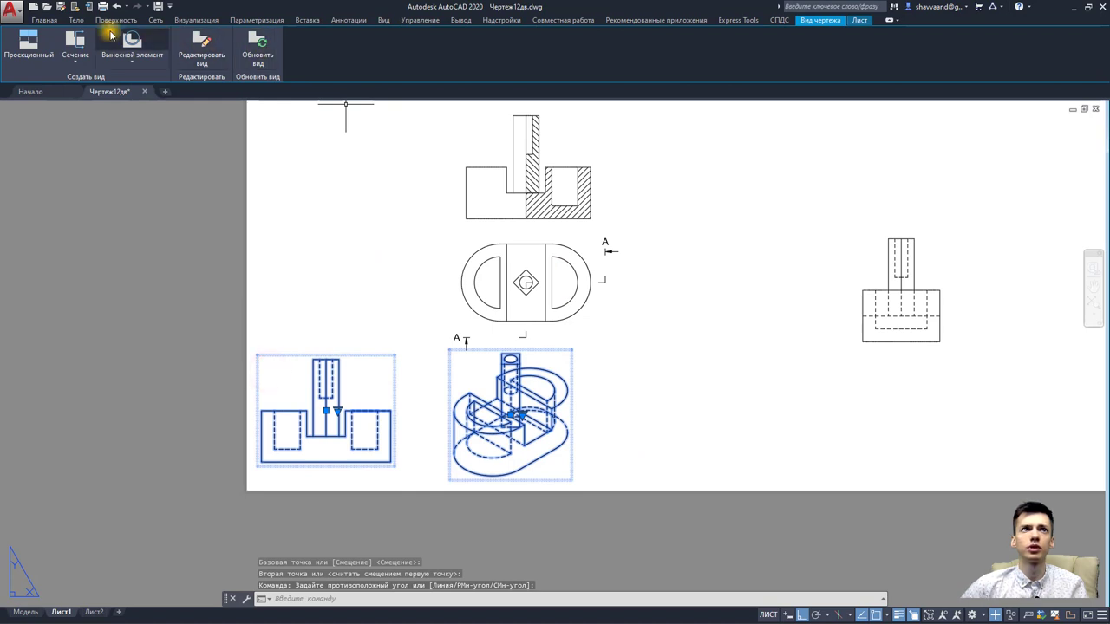
click(43, 19)
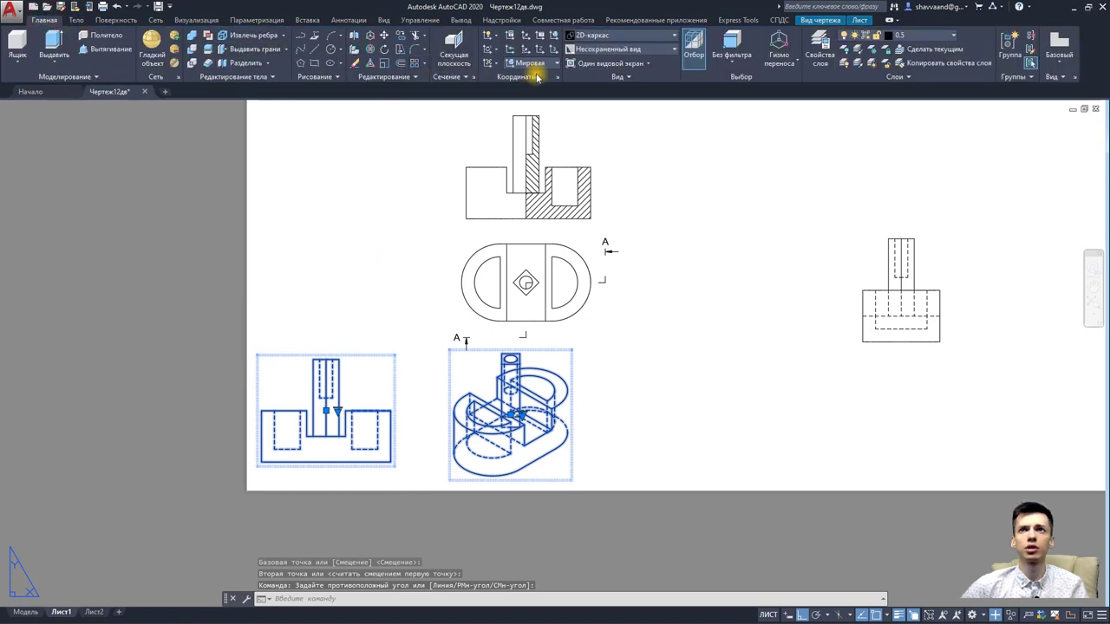
click(380, 37)
click(508, 426)
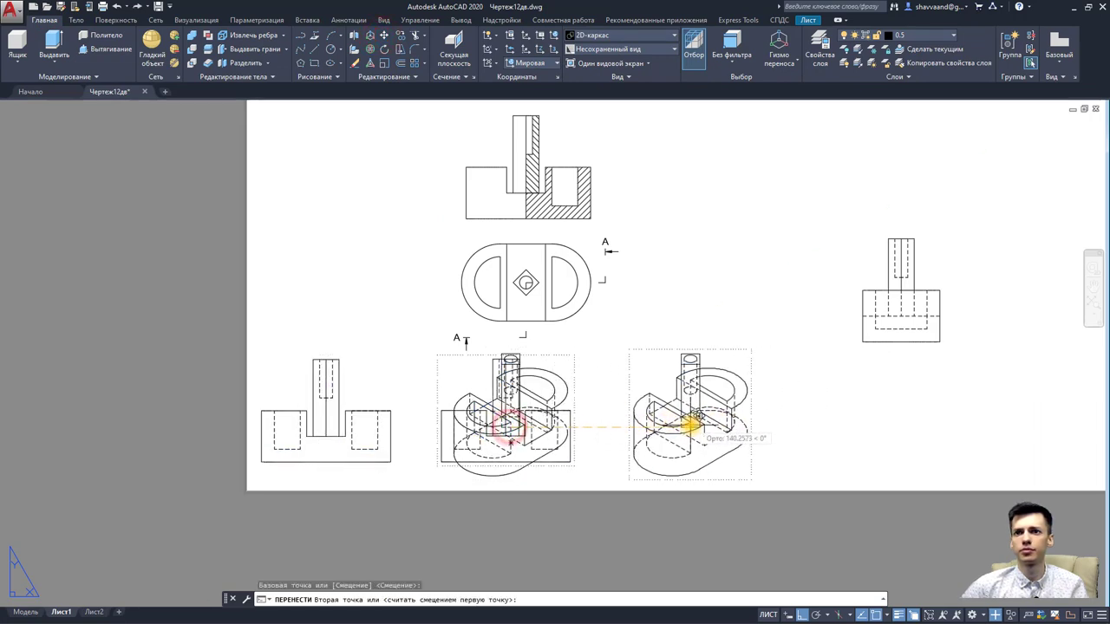
key(Escape)
Step: Select the A-A (1:1) section label
middle_drag(669, 321, 557, 404)
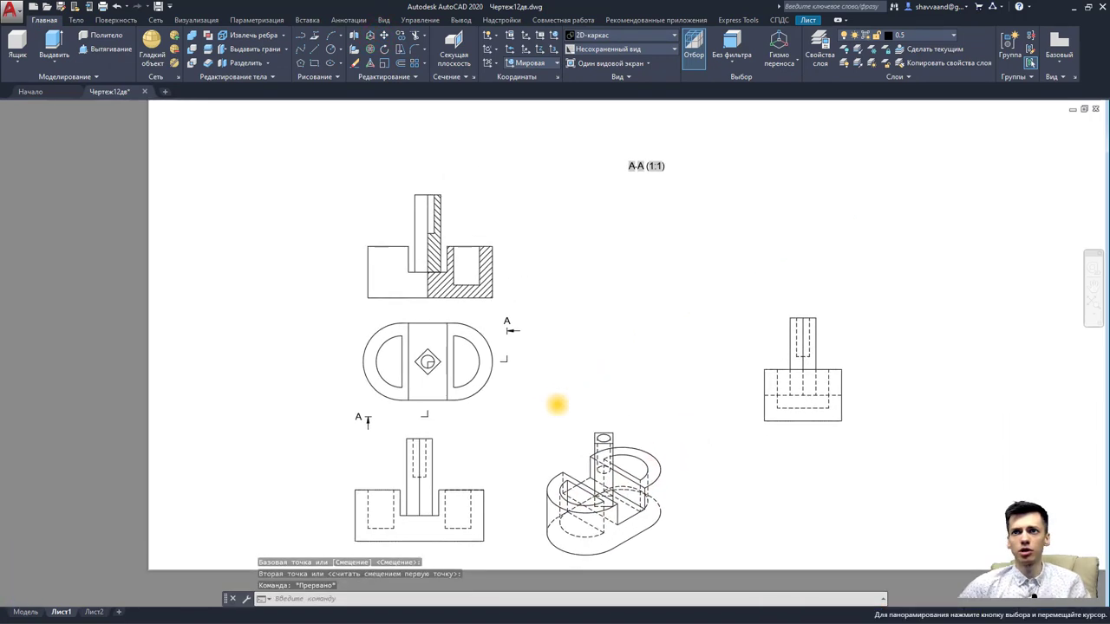
middle_drag(664, 218, 642, 260)
click(642, 211)
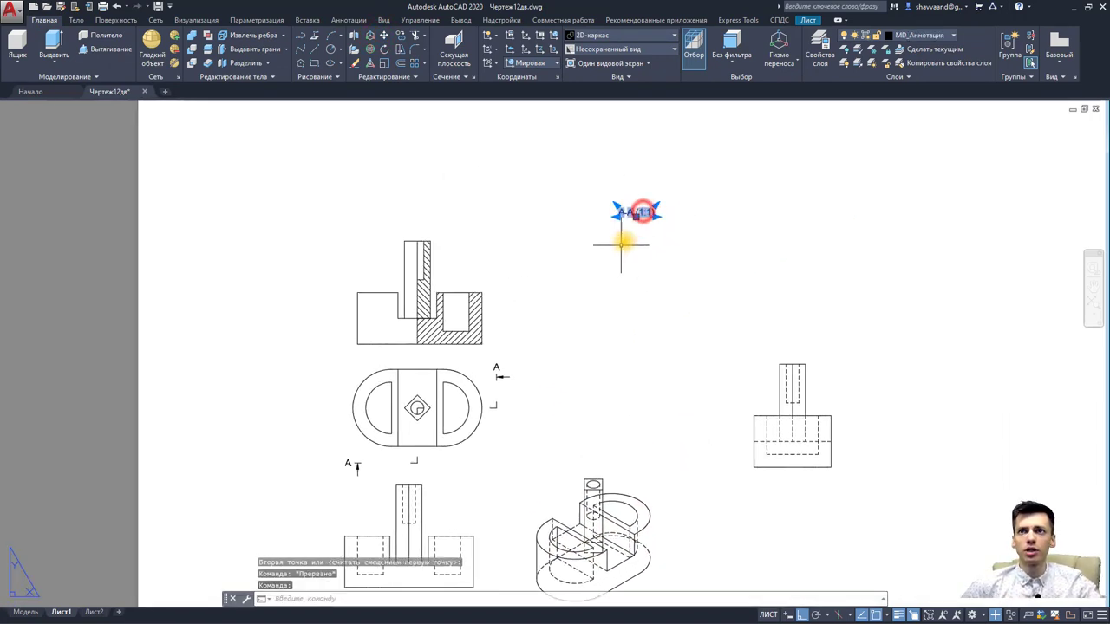
Step: Put the A-A (1:1) label on the Defpoints layer and turn Defpoints off
click(920, 35)
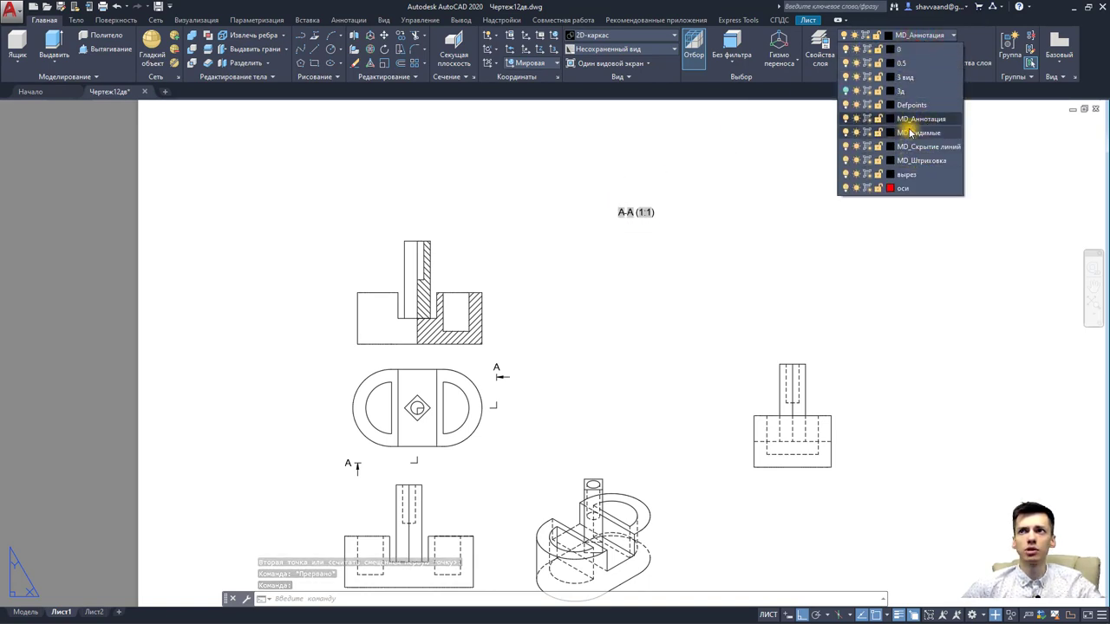
click(906, 105)
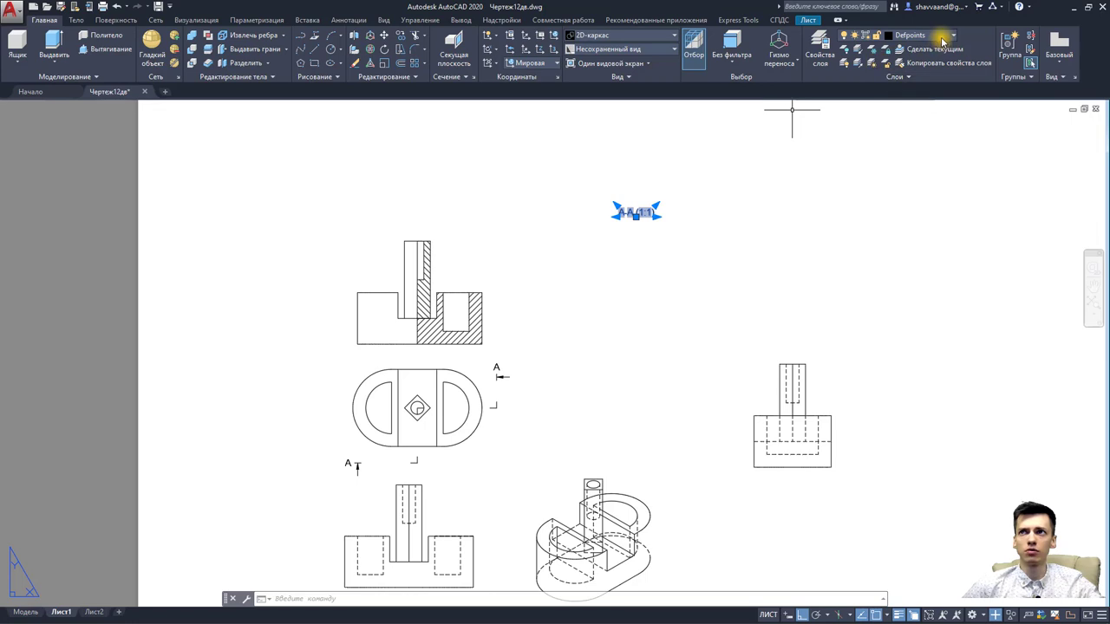
click(919, 35)
click(845, 106)
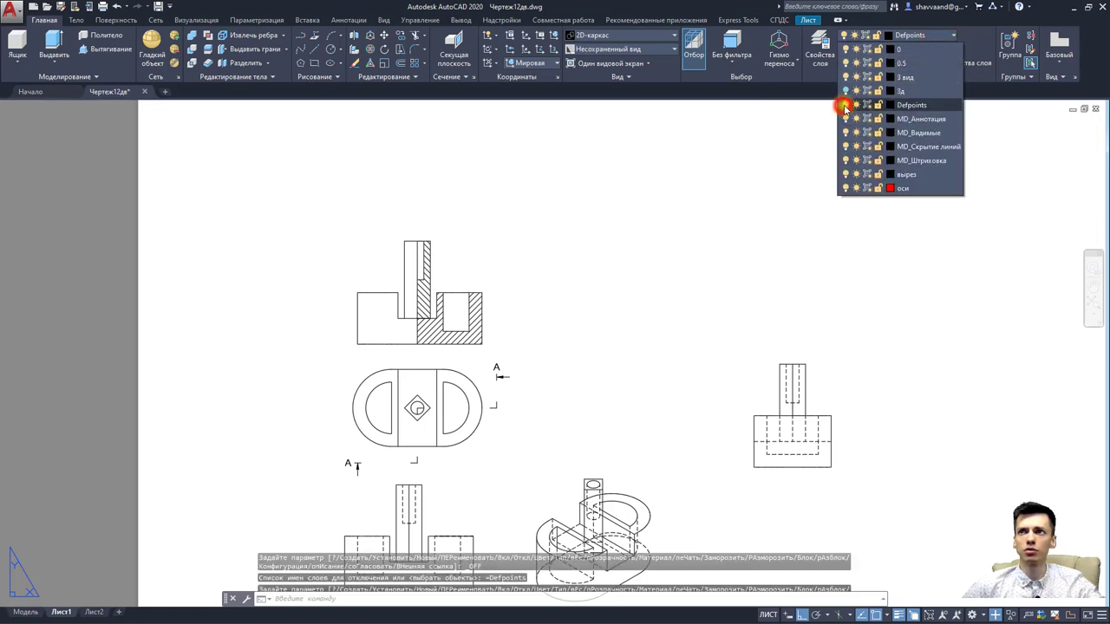
Step: Move the section-line A marks onto Defpoints and dismiss the off-layer warning
click(539, 385)
click(487, 365)
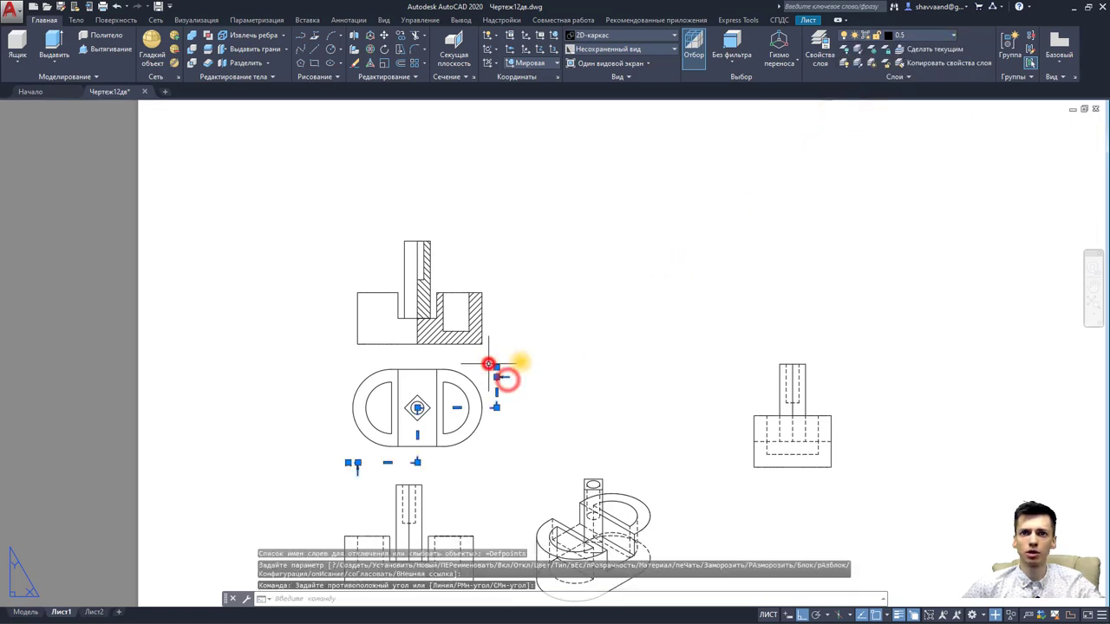
click(935, 35)
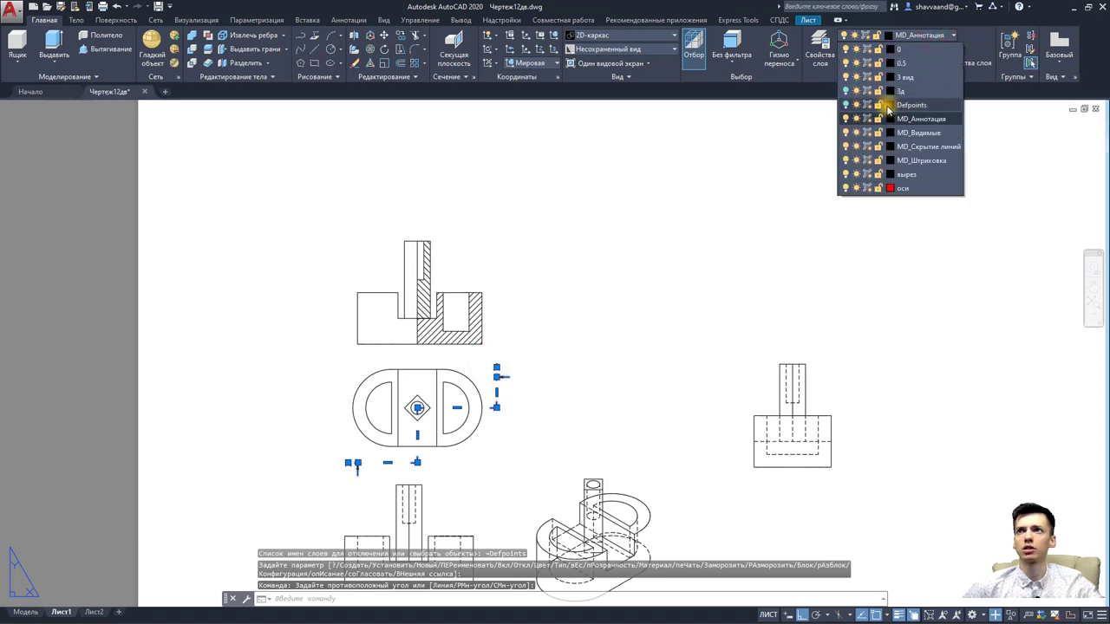
click(906, 105)
click(621, 334)
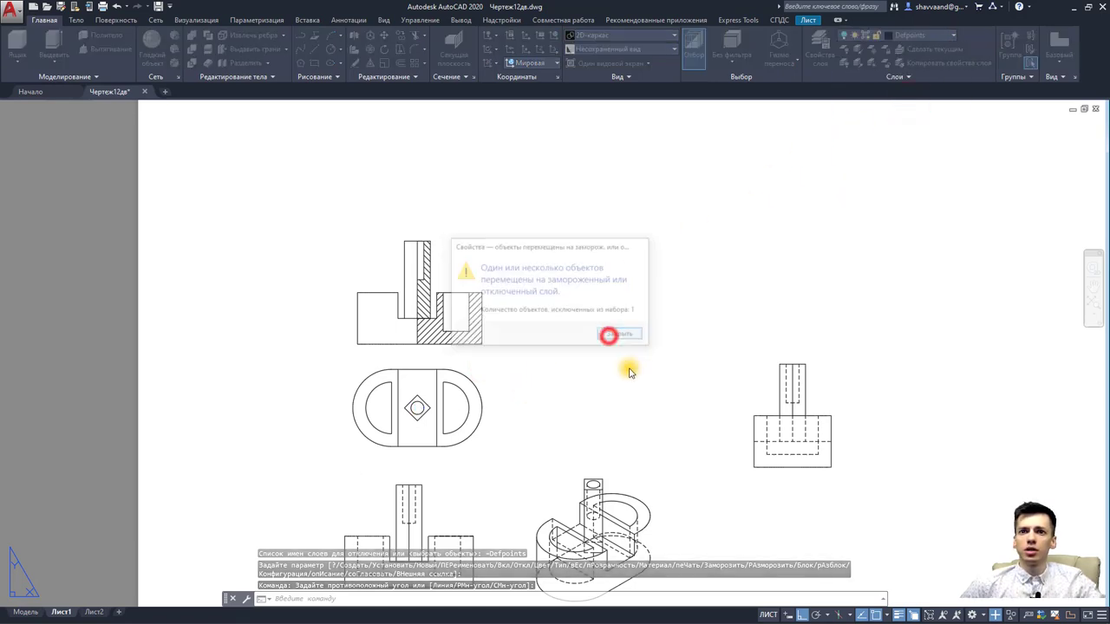
Step: Pick the section view's hatch from the overlapping objects, then exit hatch editing
scroll(607, 334, up, 1)
scroll(593, 401, up, 4)
scroll(607, 366, down, 1)
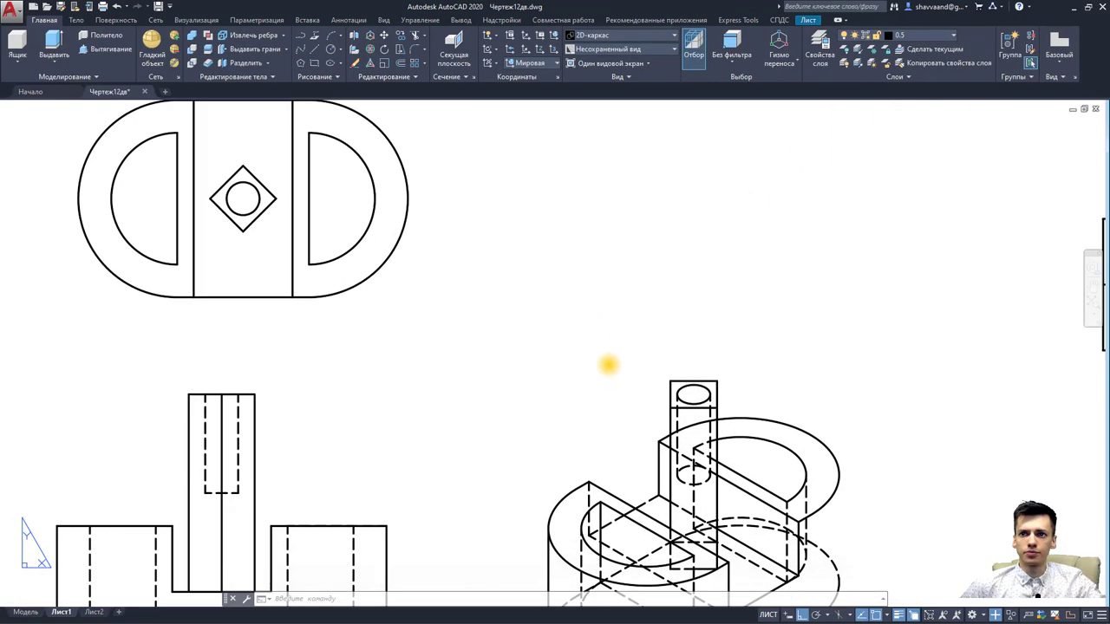
scroll(550, 314, down, 2)
scroll(541, 283, down, 2)
click(520, 256)
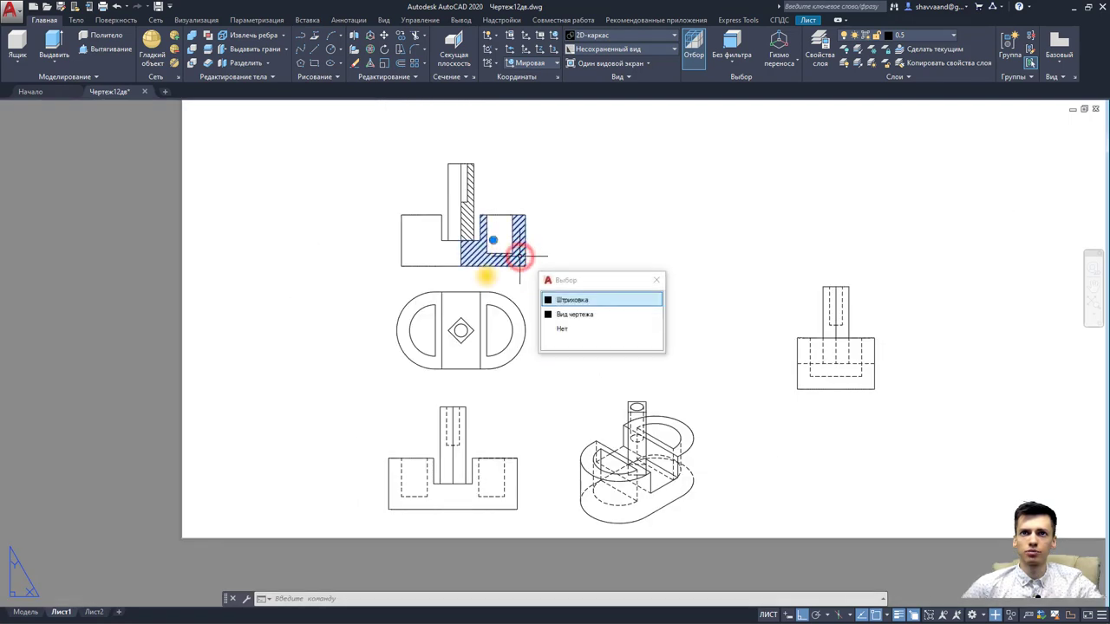
click(493, 238)
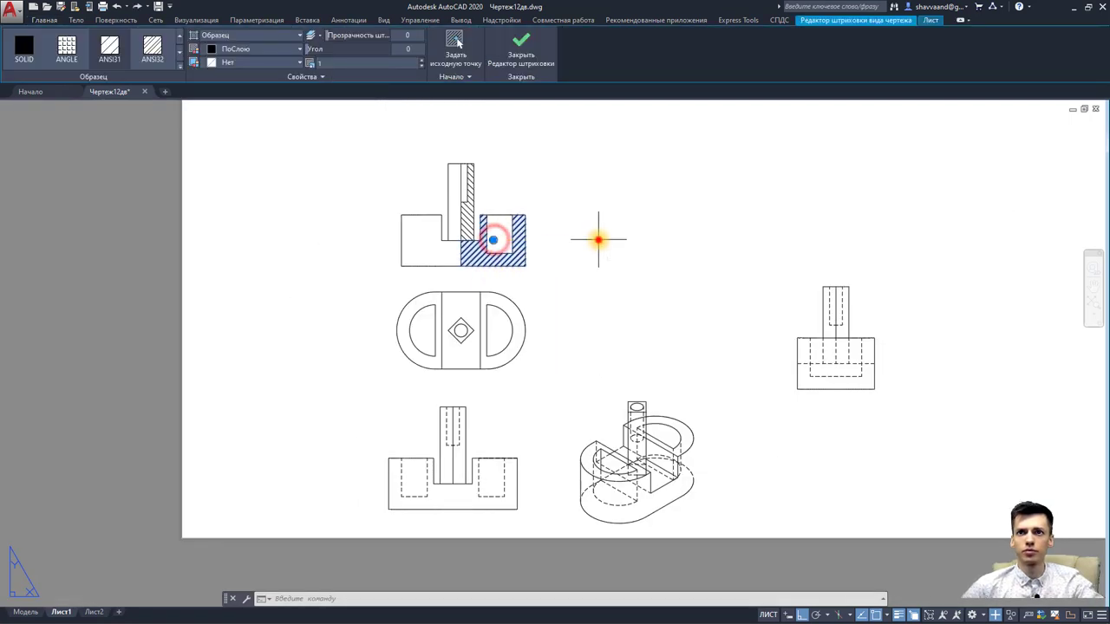
click(597, 240)
key(Escape)
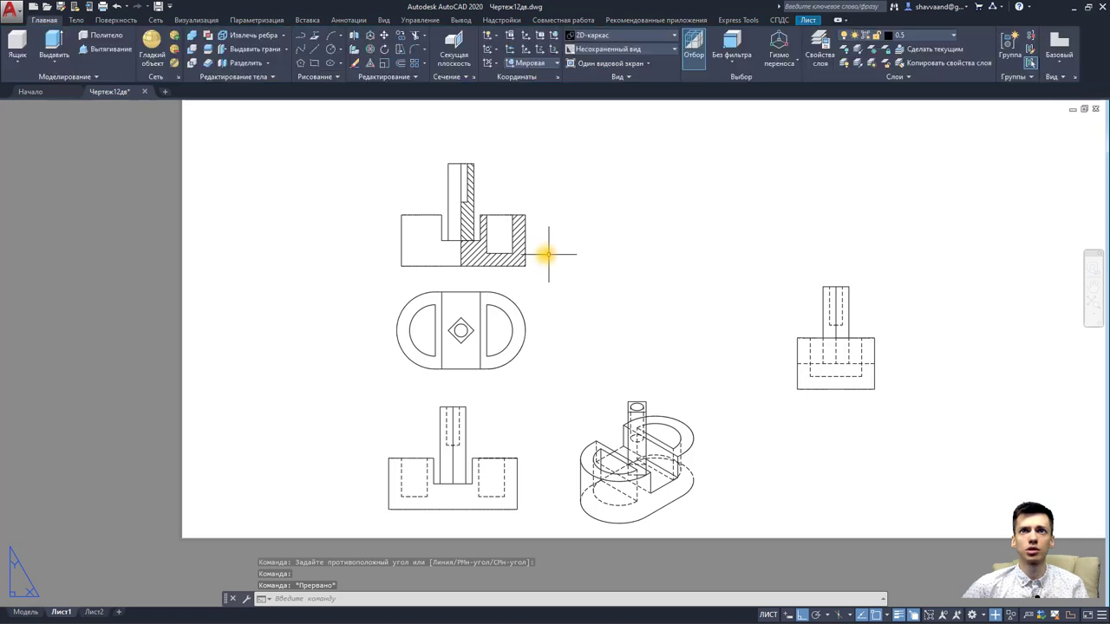
Step: Select the A-A section view and grab it to move it
click(545, 254)
key(Escape)
click(433, 231)
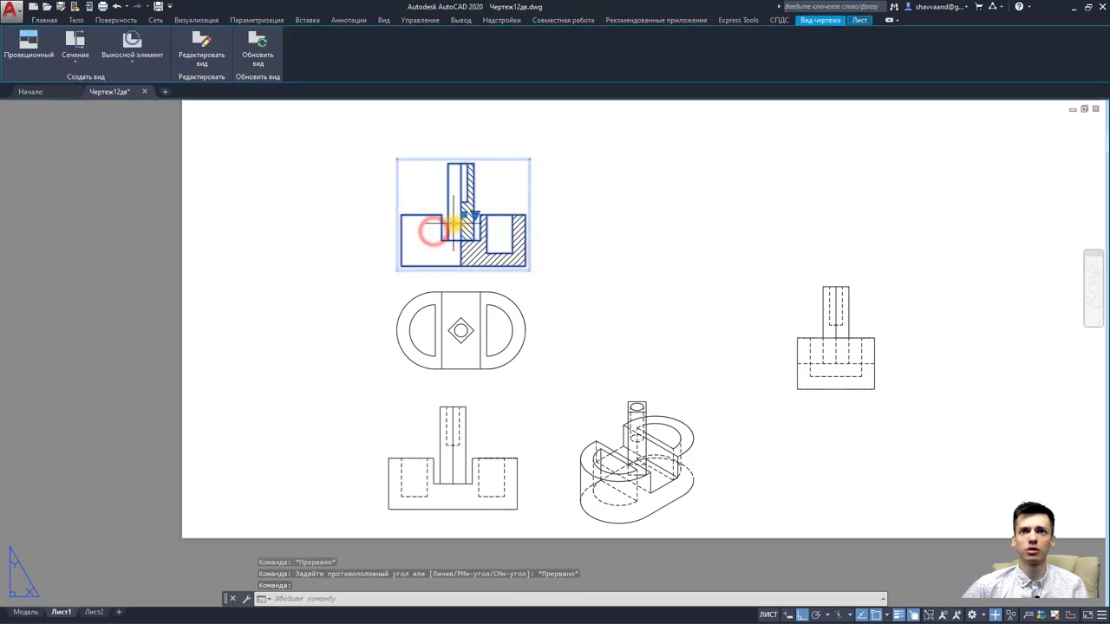
click(466, 214)
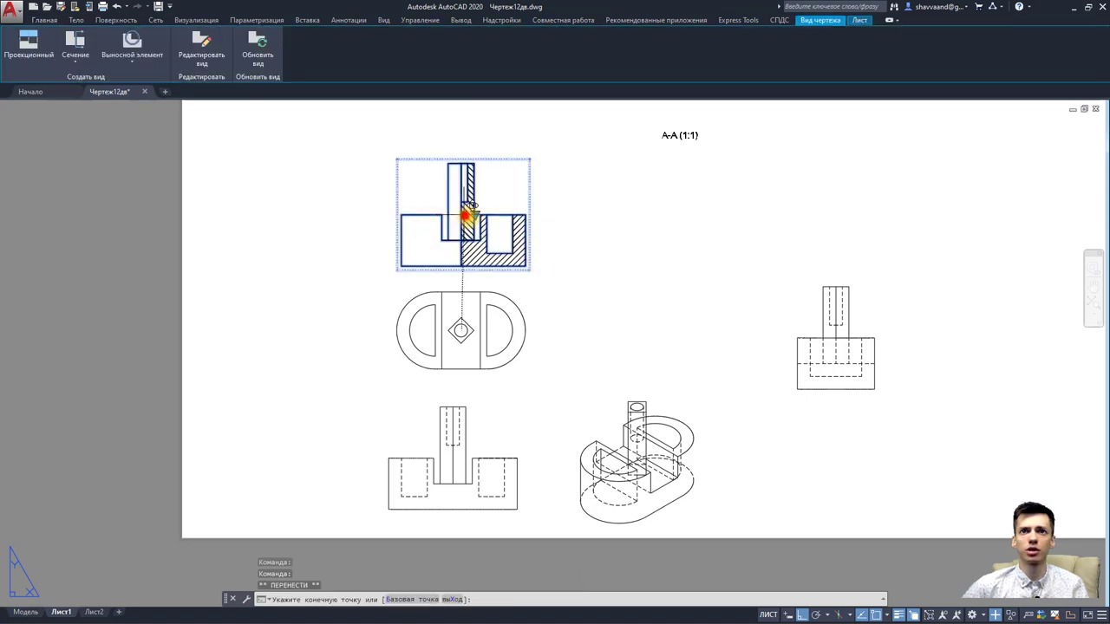
right_click(693, 211)
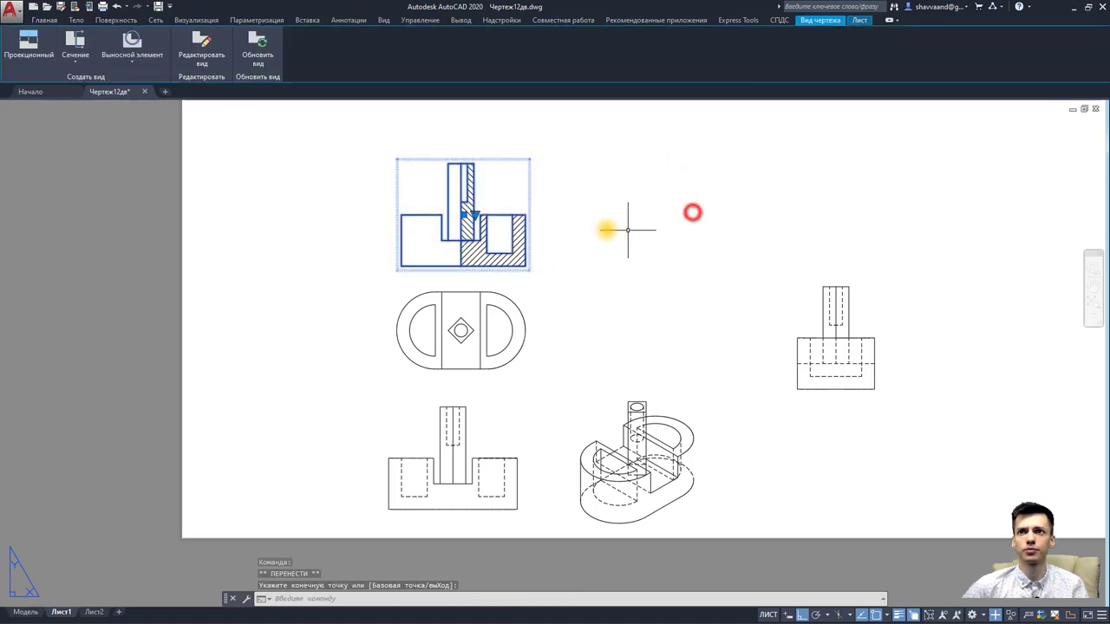
click(203, 43)
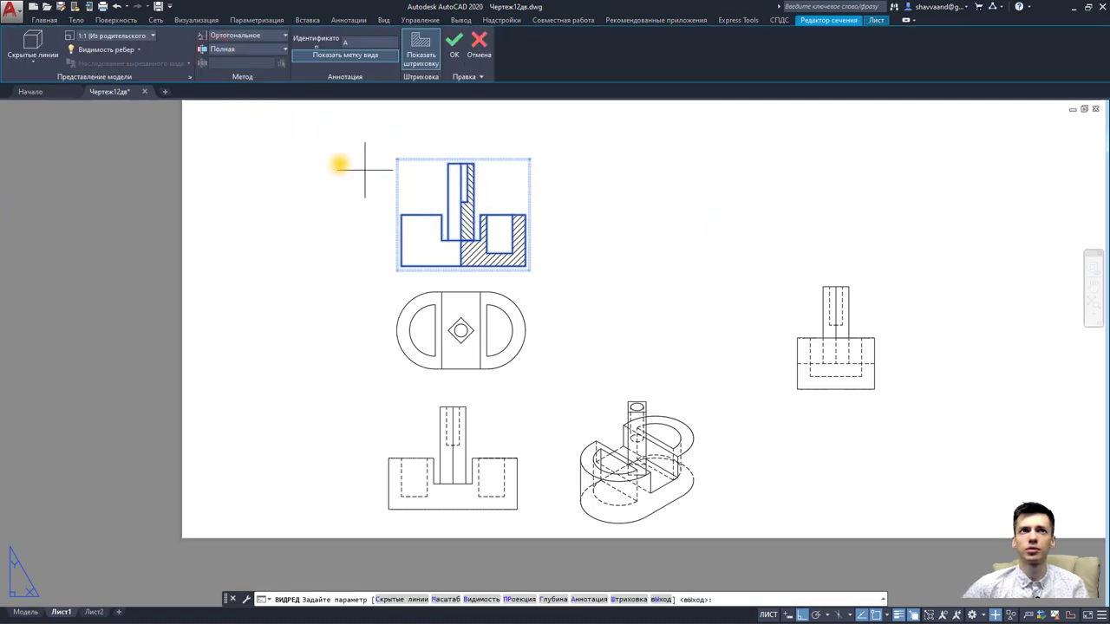
click(452, 211)
key(Escape)
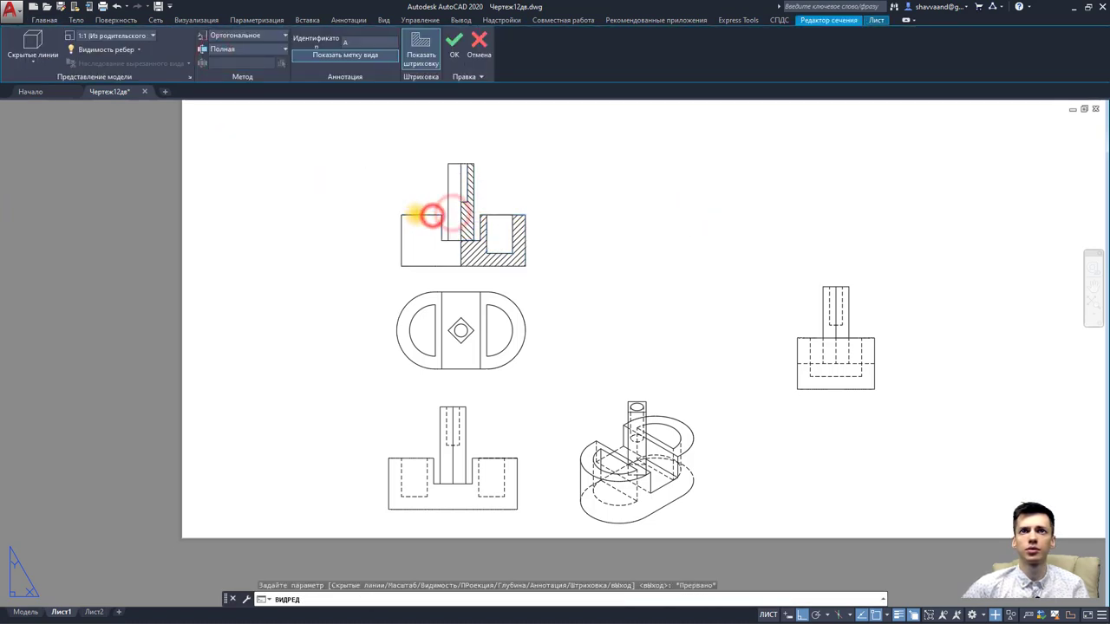
click(432, 220)
click(471, 216)
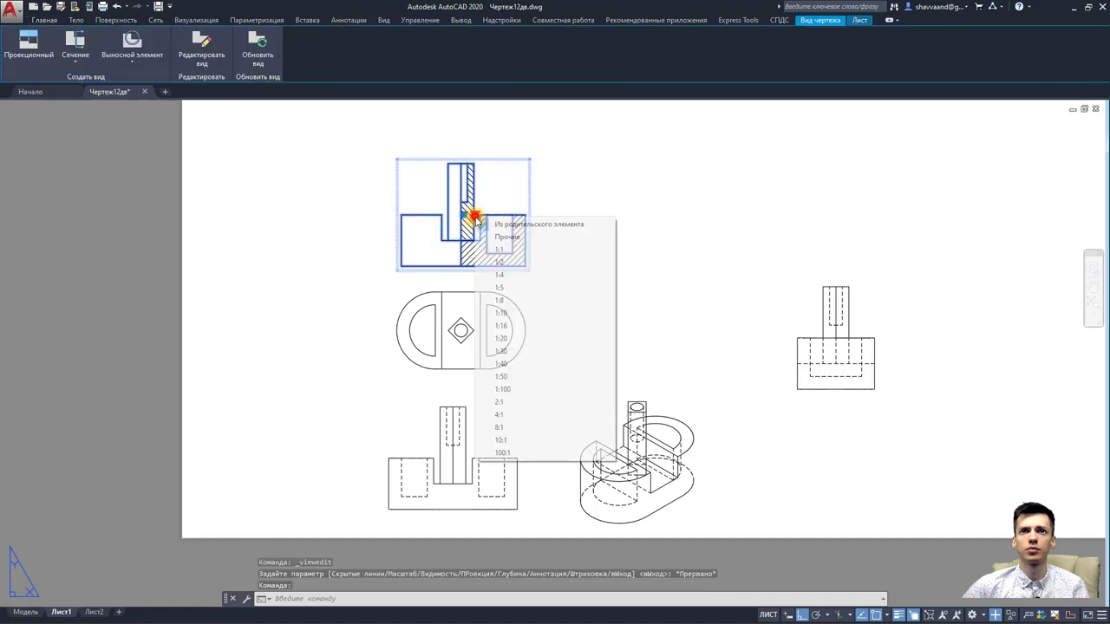
click(497, 243)
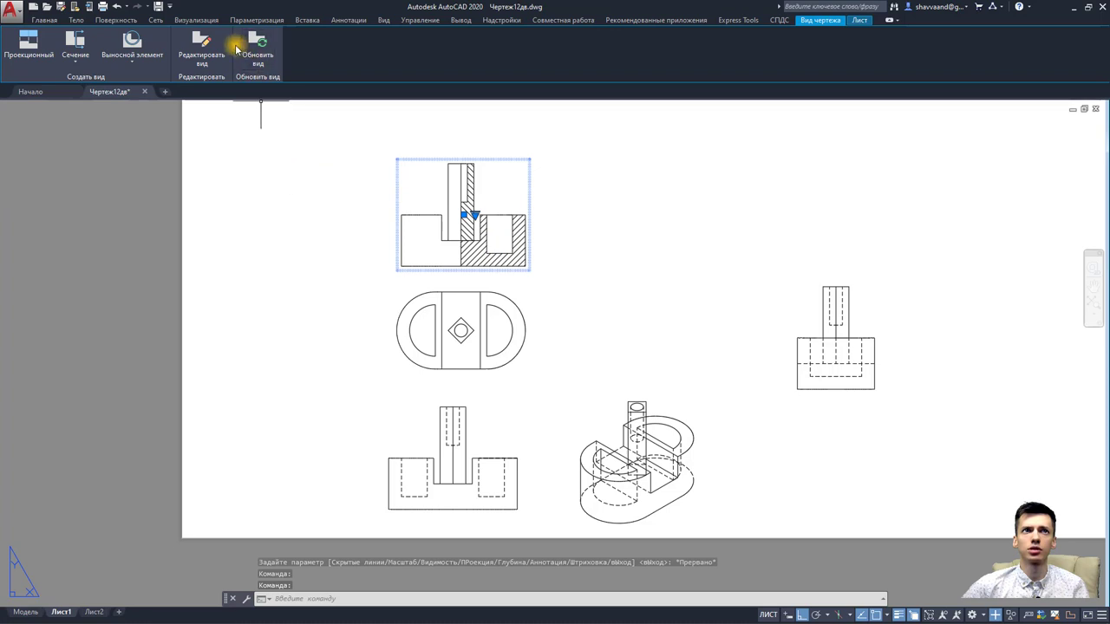
click(270, 61)
Step: Refresh the section view, then restack the plan and section views above the front view
click(458, 217)
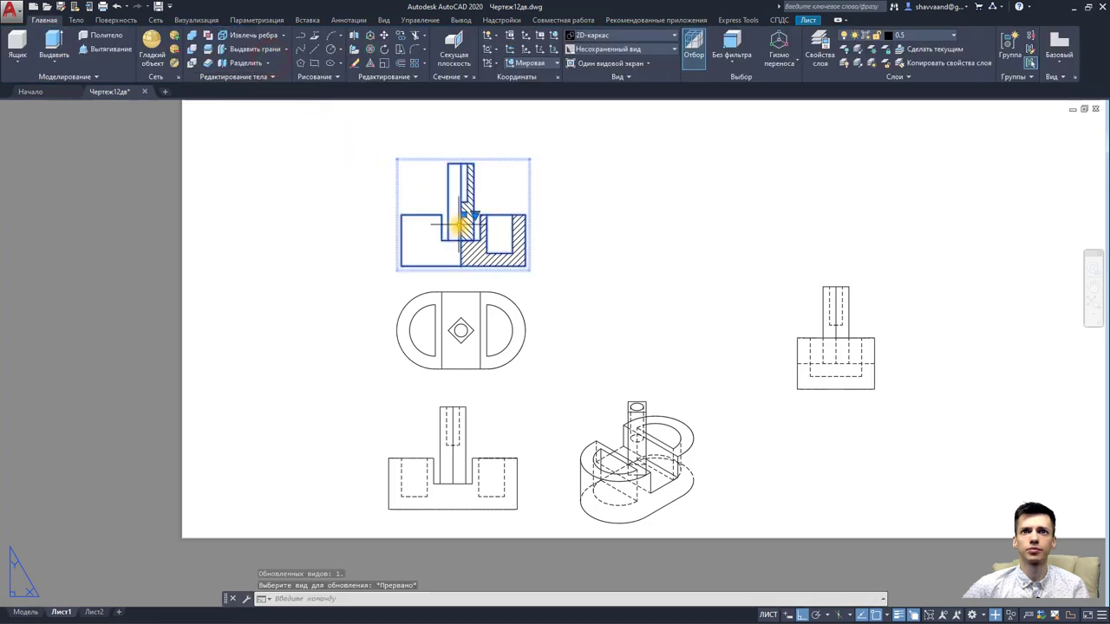
key(Escape)
scroll(475, 304, up, 2)
scroll(473, 322, down, 3)
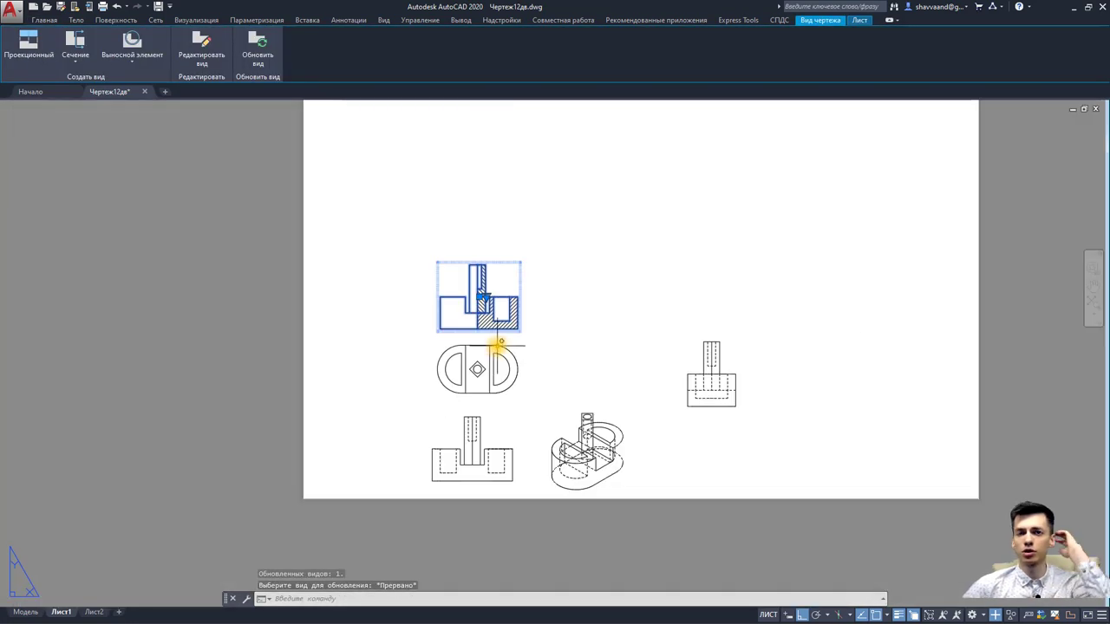
click(514, 370)
click(477, 370)
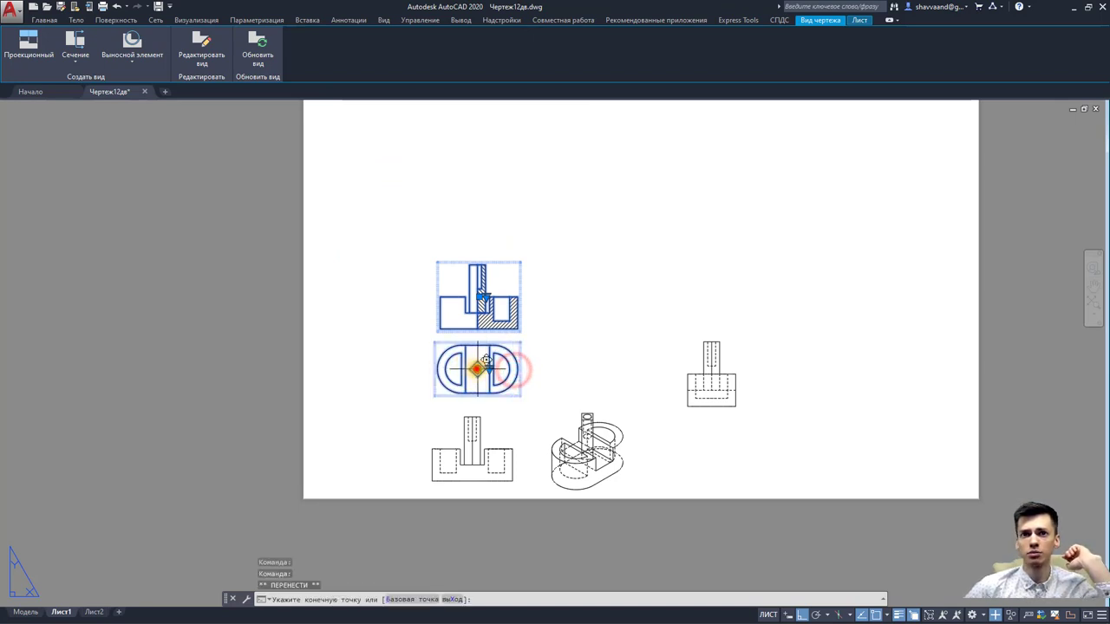
click(478, 297)
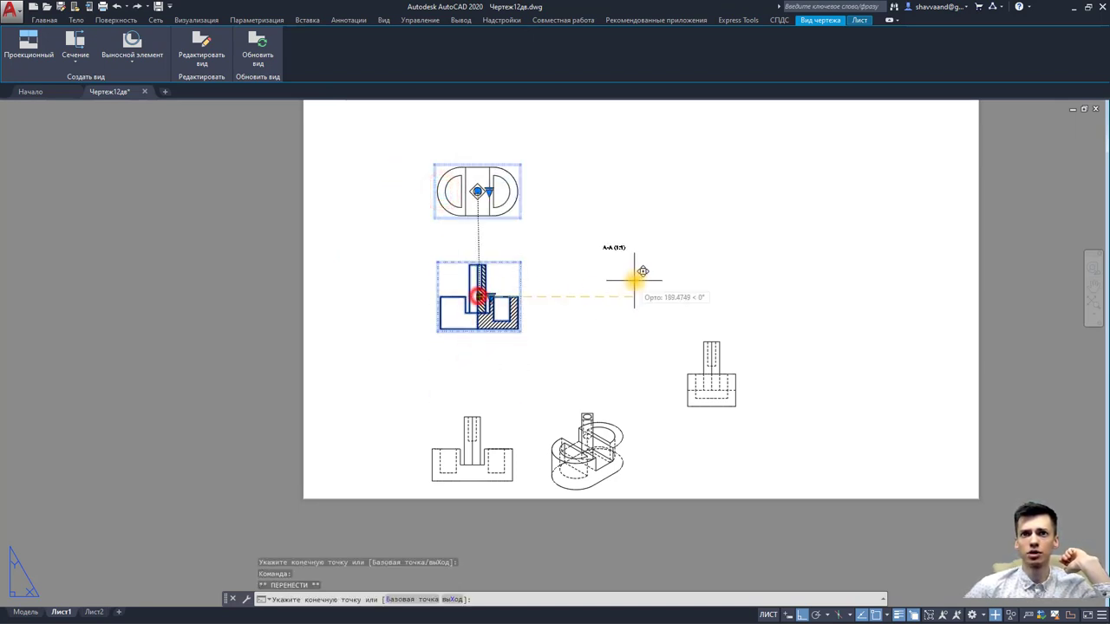
click(465, 378)
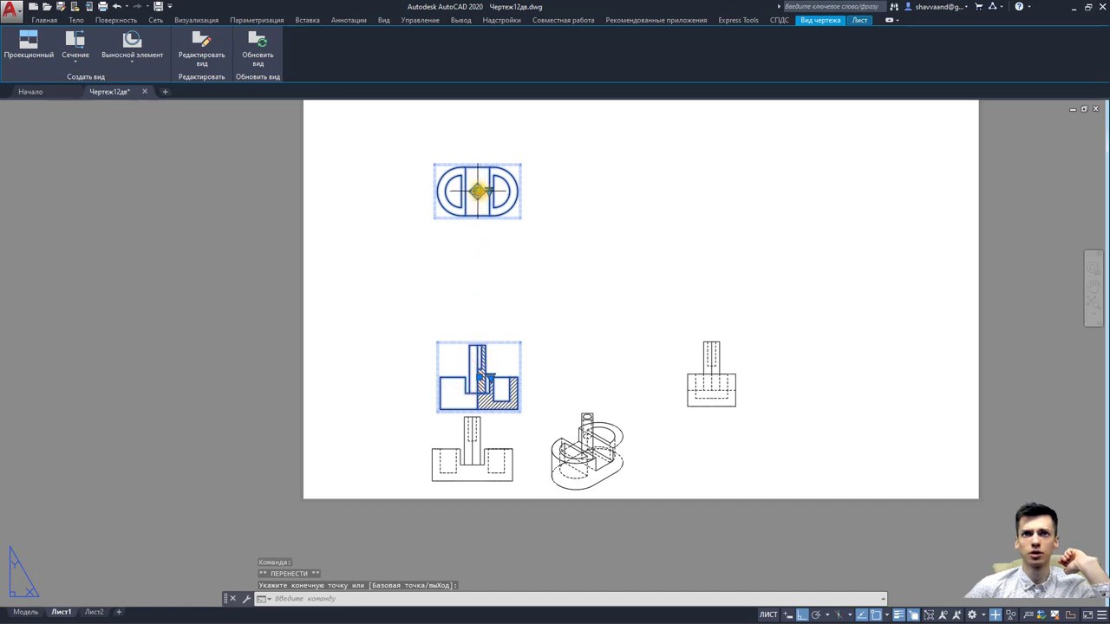
click(477, 192)
click(477, 290)
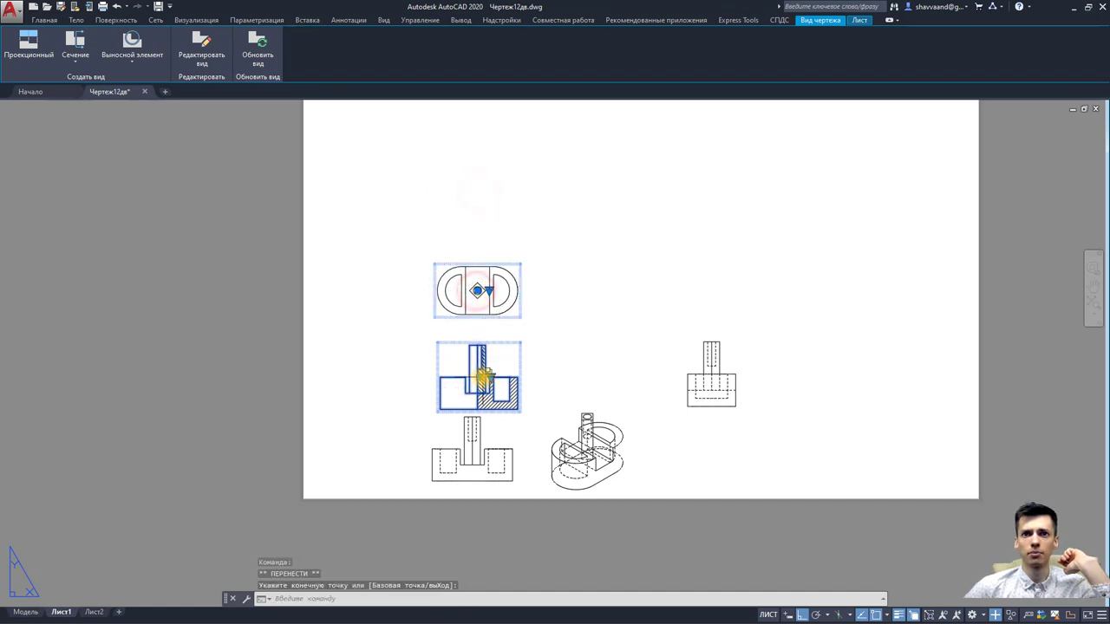
click(477, 365)
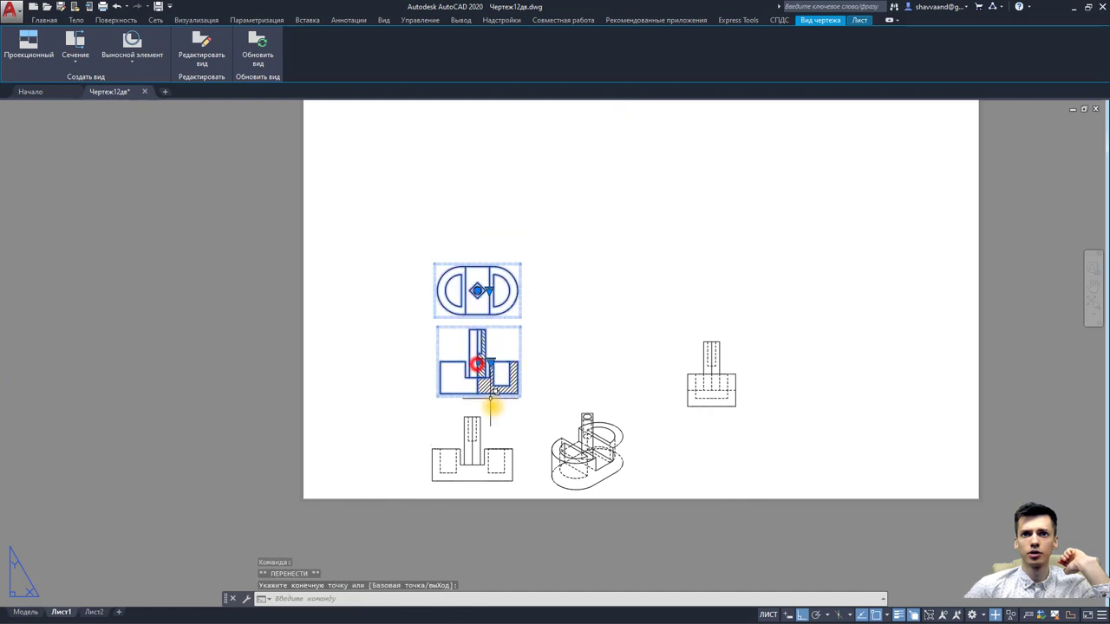
Step: Move the front view right of the plan view and the side view directly below it
click(484, 438)
click(472, 448)
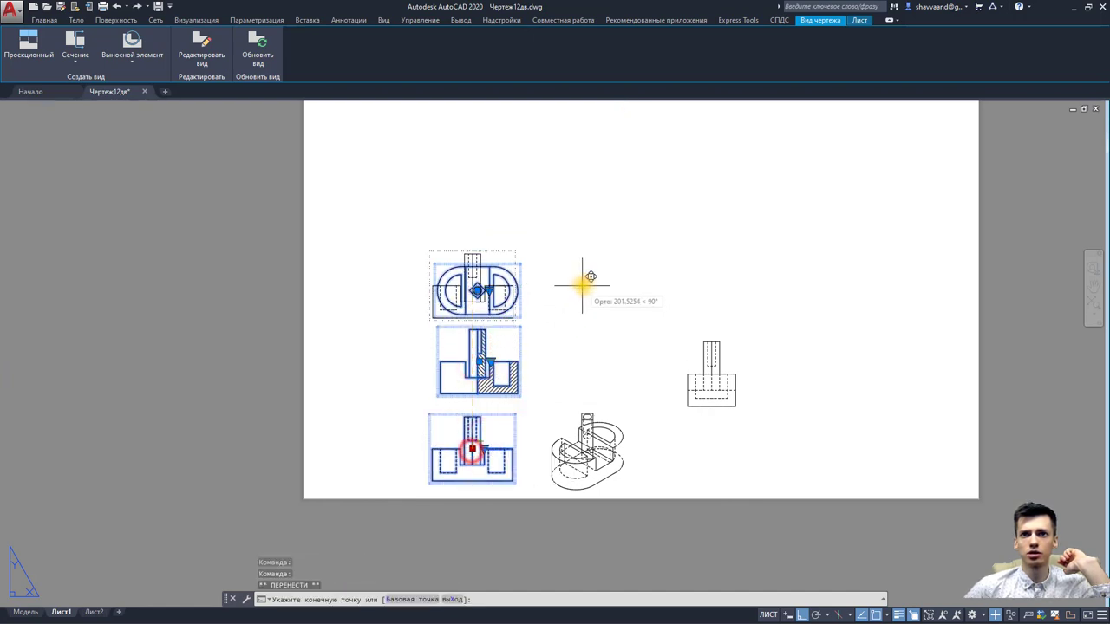
click(808, 615)
click(614, 286)
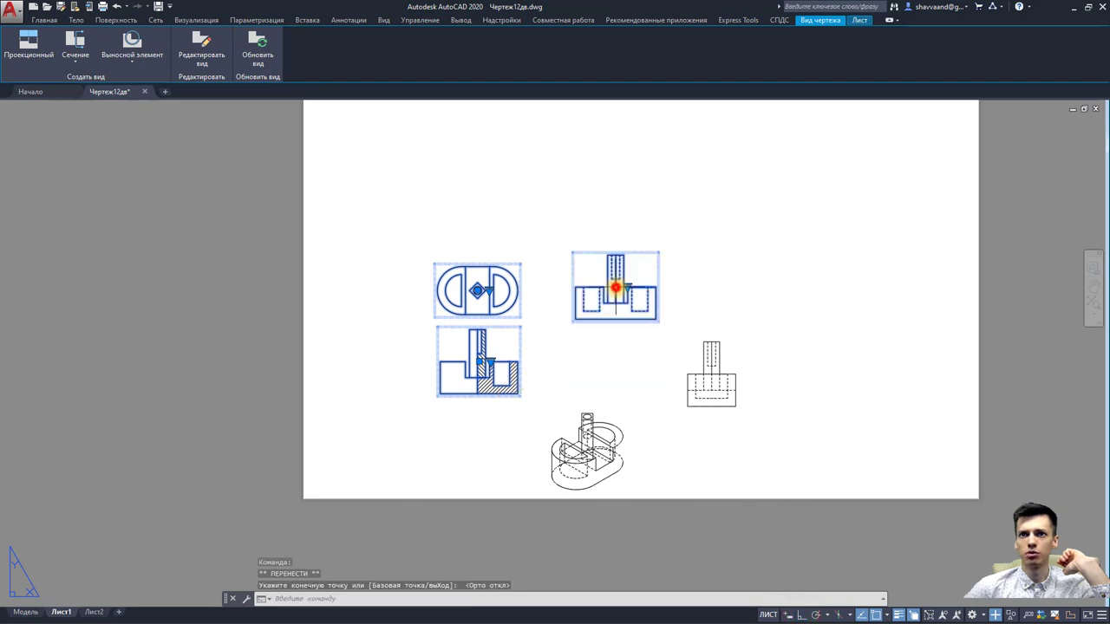
click(704, 396)
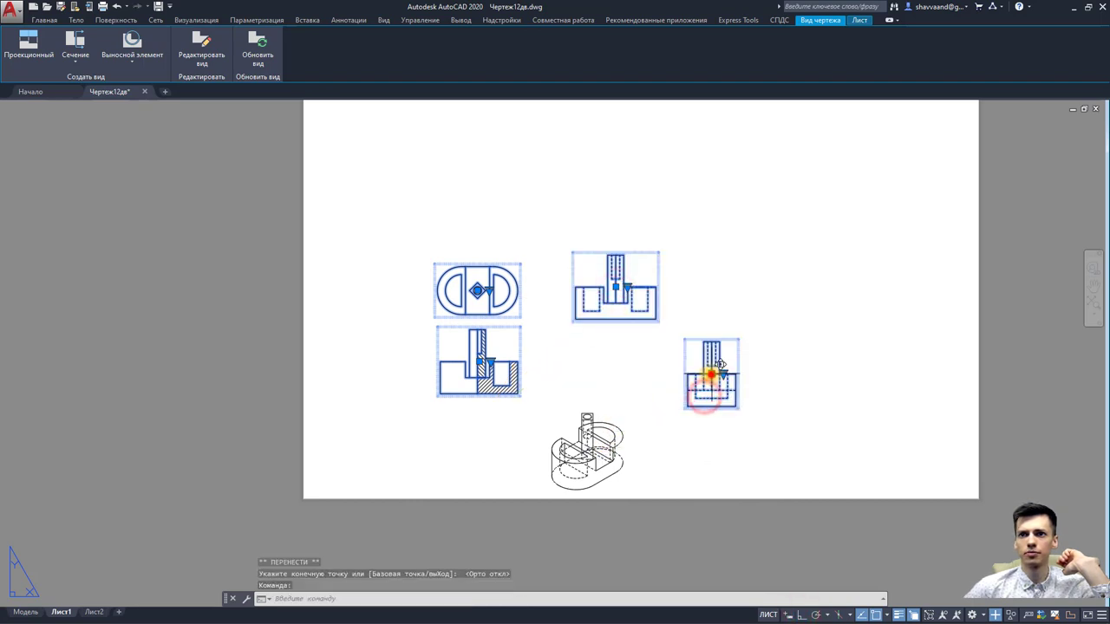
click(711, 374)
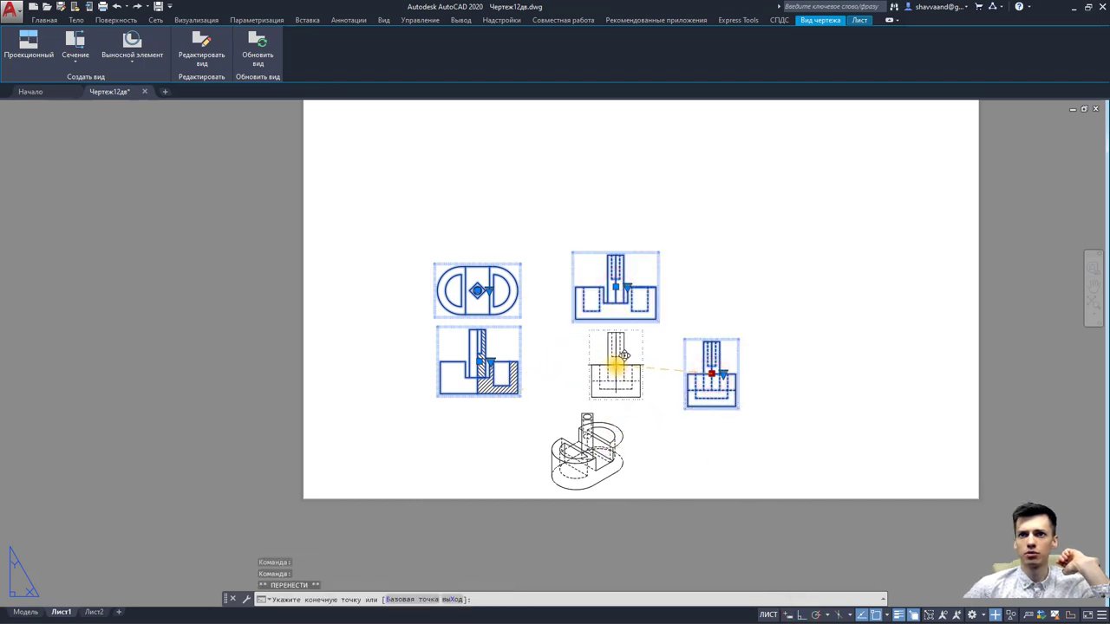
click(615, 364)
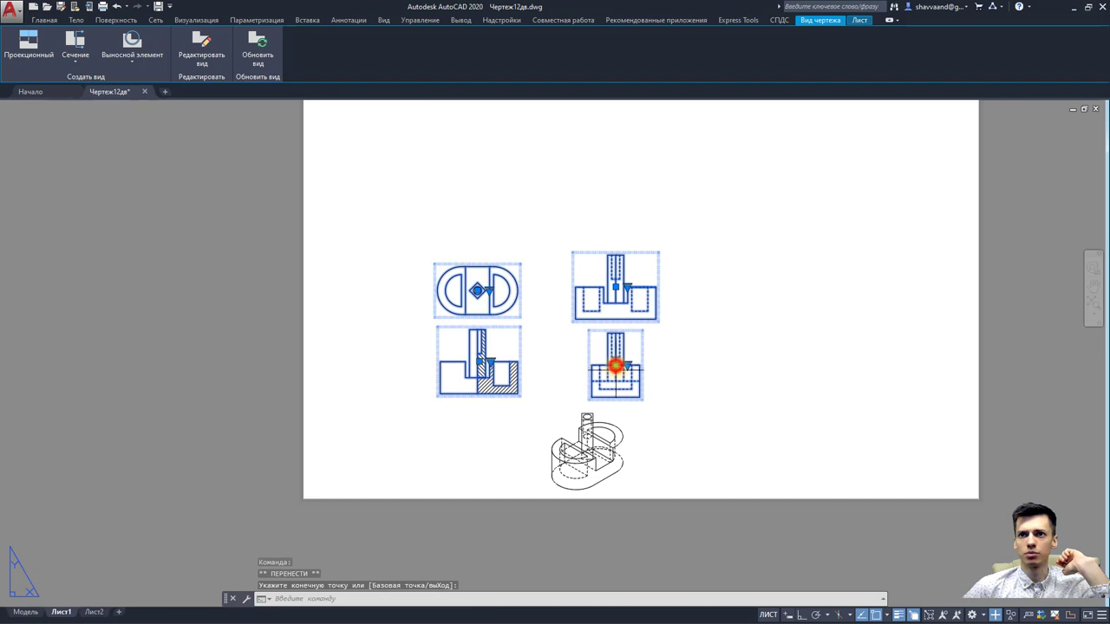
click(47, 19)
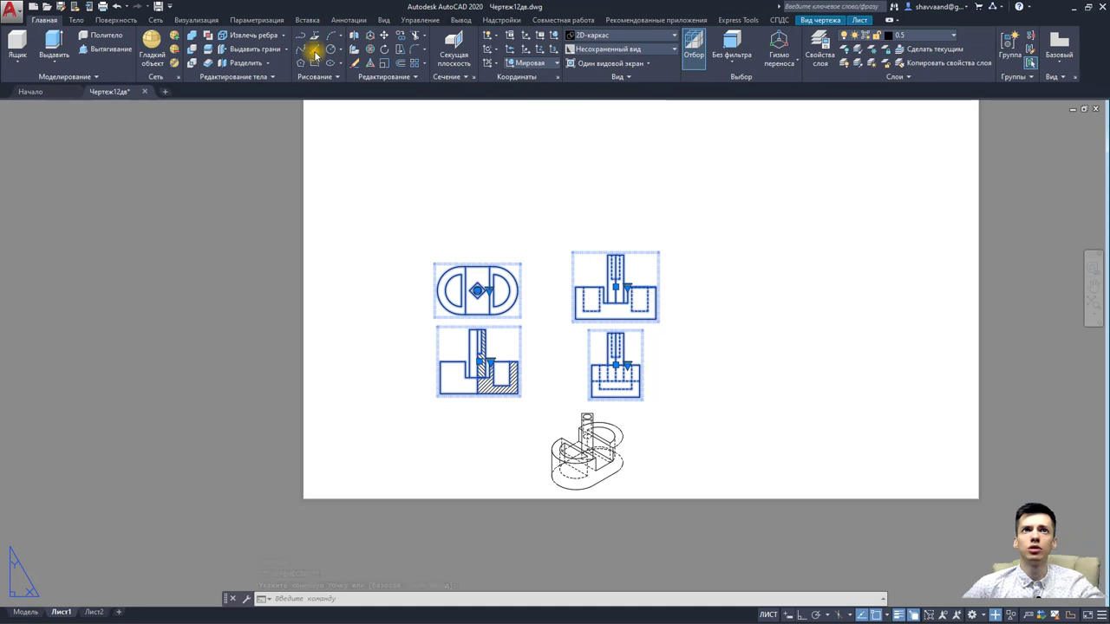
Step: Make оси current and draw a vertical centre line through the hole with Ortho on
click(315, 52)
click(925, 40)
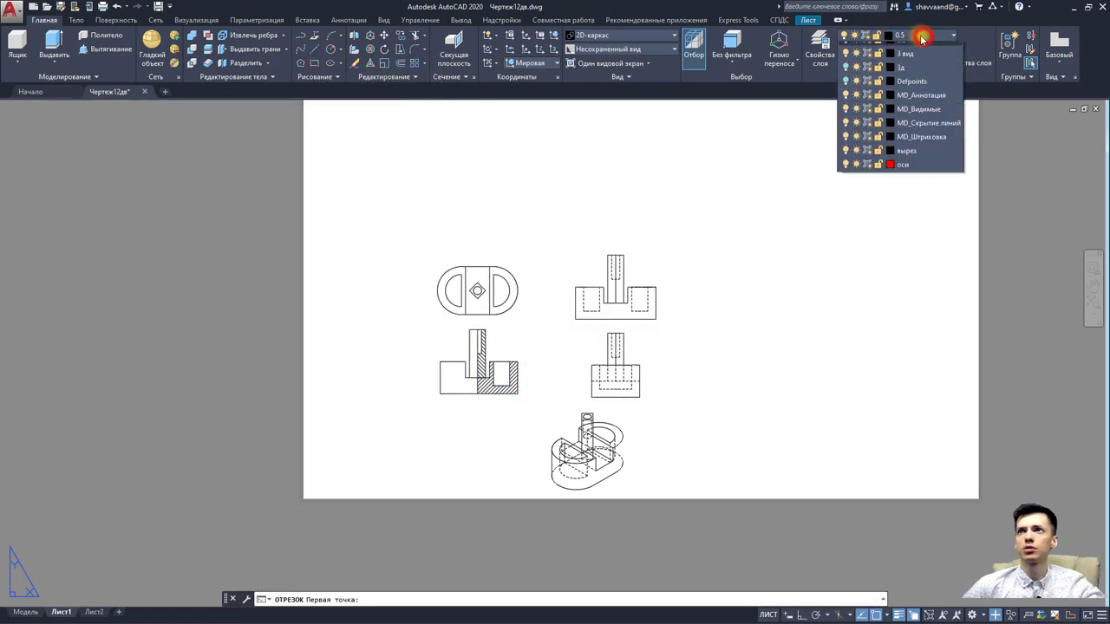
click(907, 191)
scroll(477, 302, up, 6)
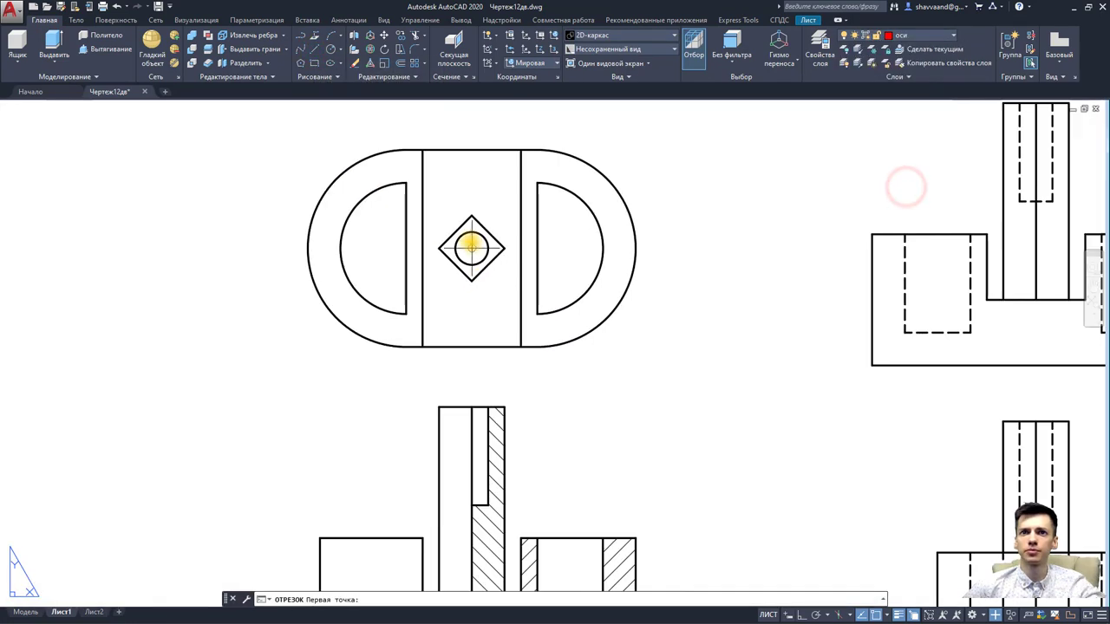
middle_drag(466, 98, 464, 144)
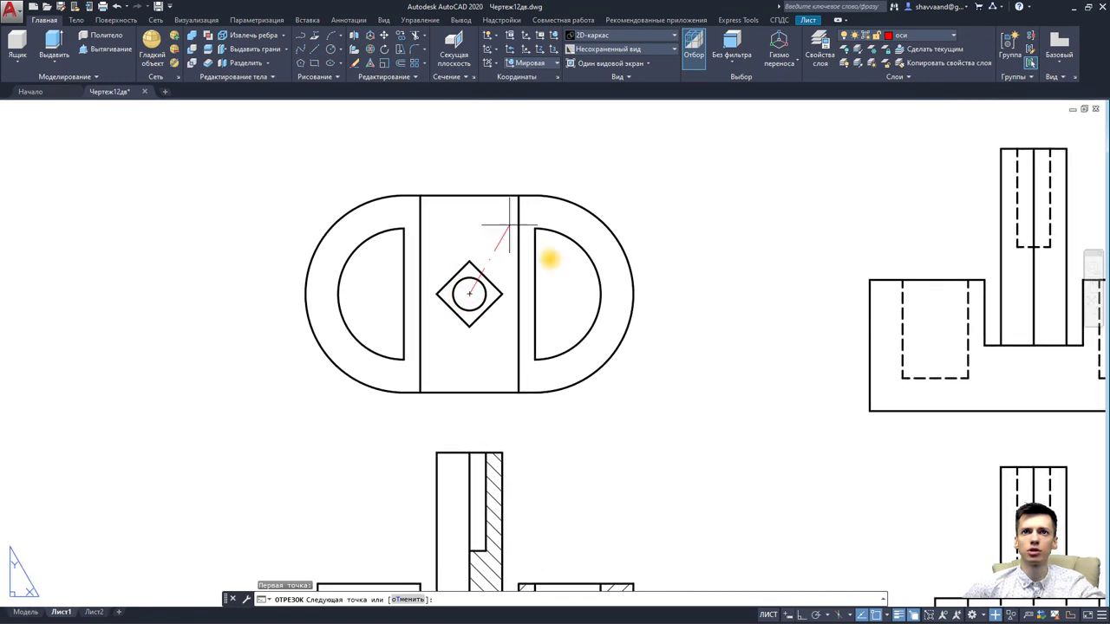
click(802, 614)
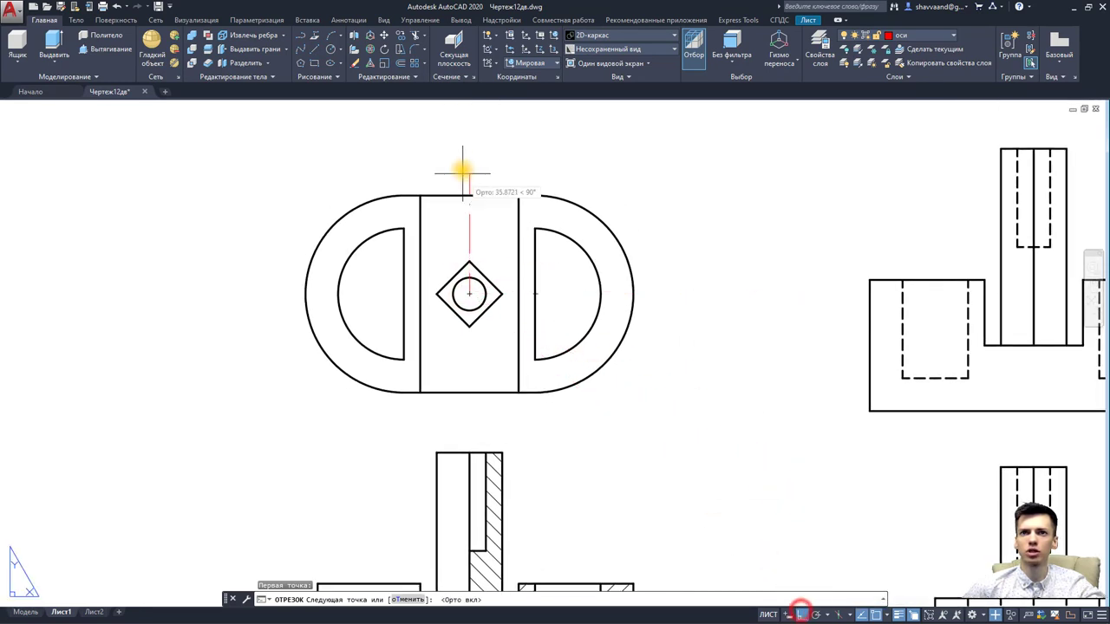
click(467, 124)
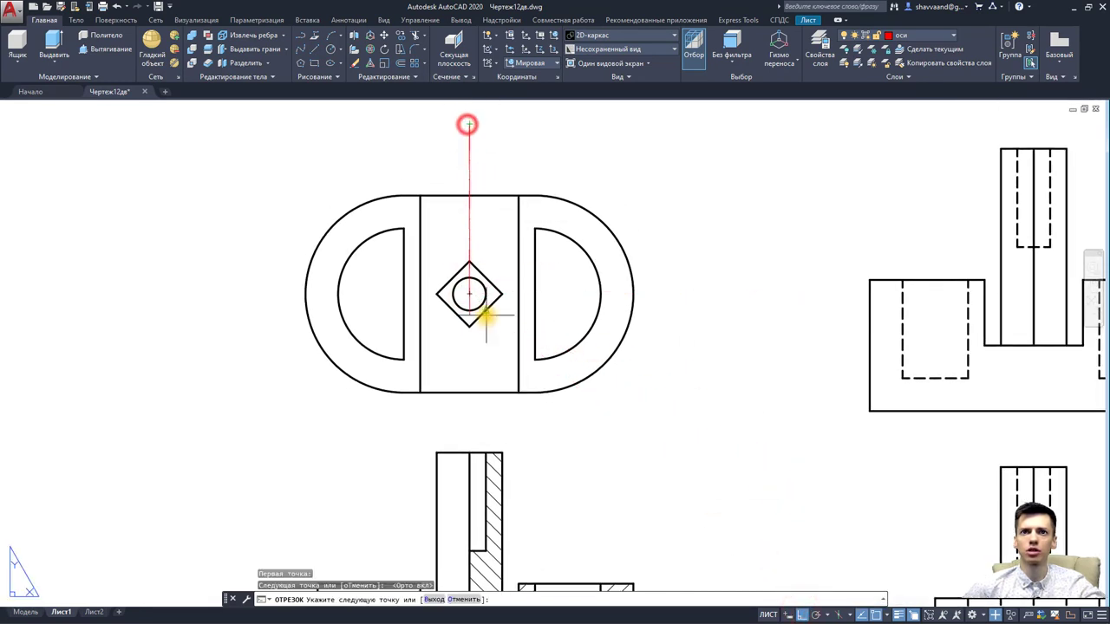
click(469, 431)
middle_drag(501, 411, 508, 377)
key(Escape)
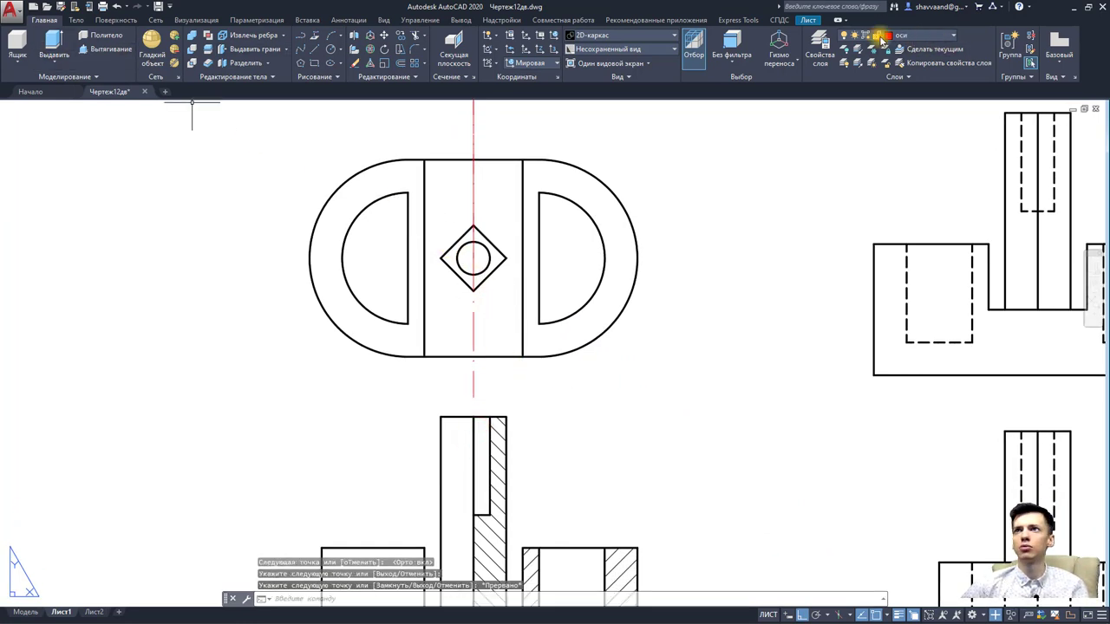
Step: Draw the horizontal centre line through the hole and stretch it left past the plan view
click(315, 50)
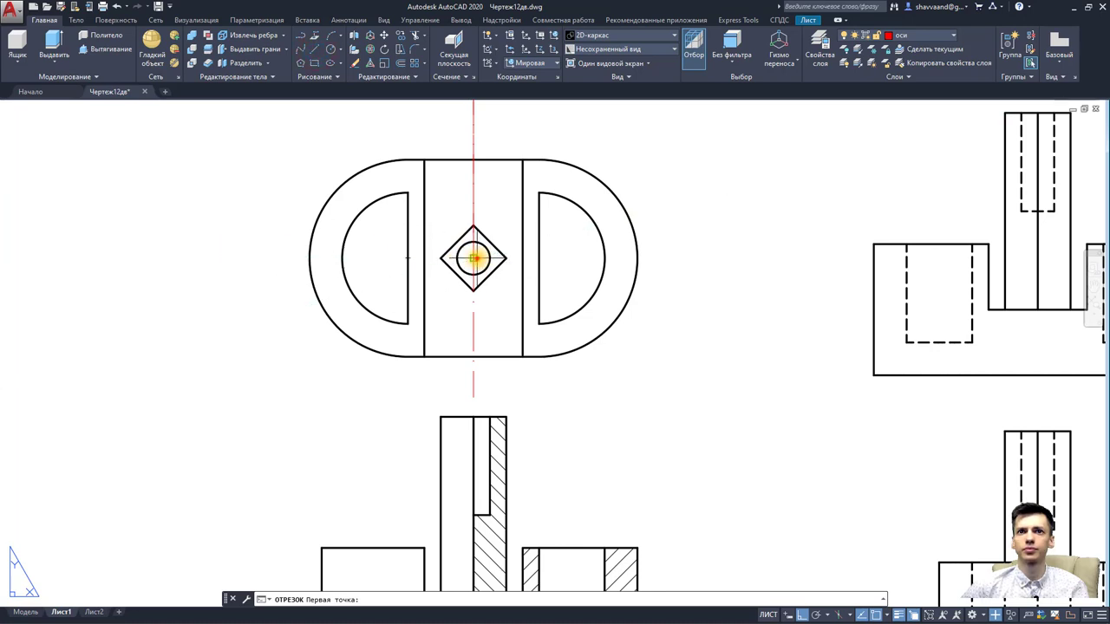
click(473, 257)
click(750, 260)
key(Escape)
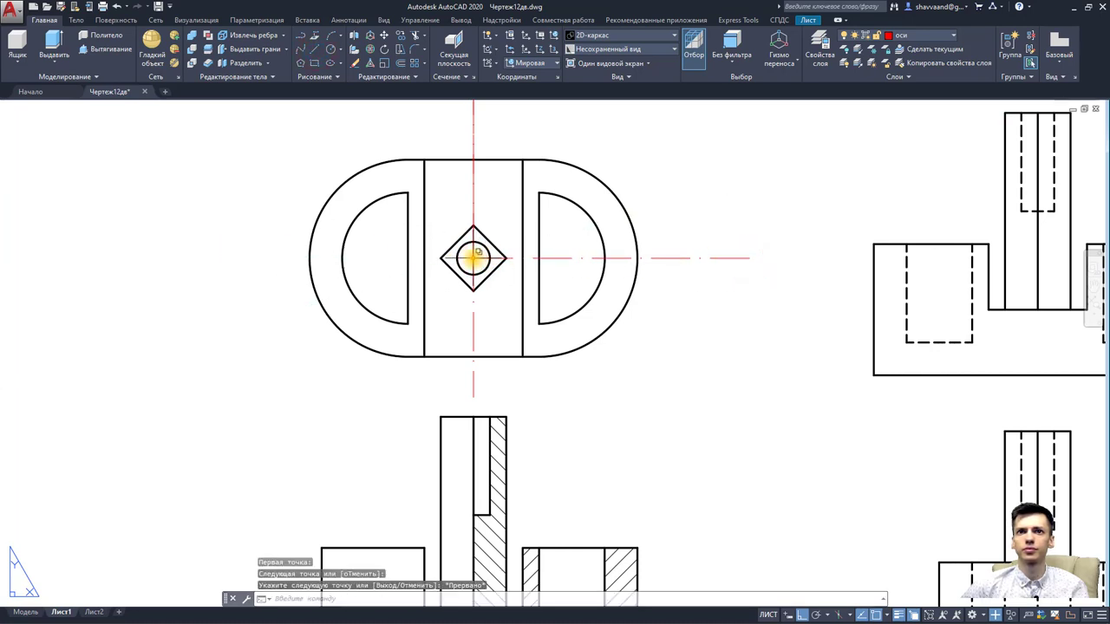
click(565, 258)
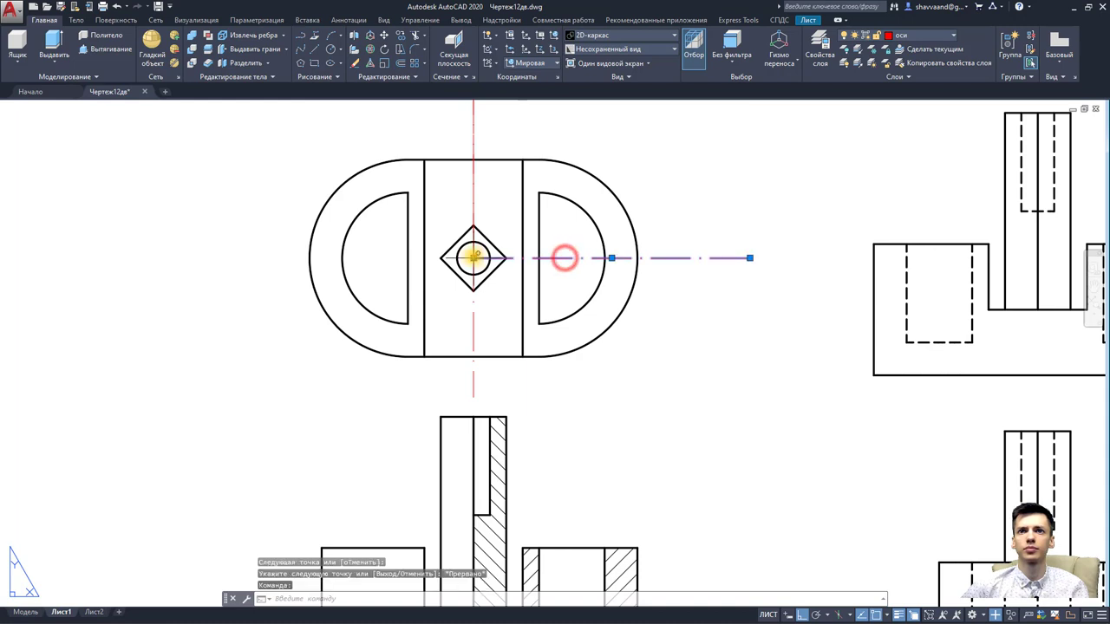
click(472, 257)
click(164, 248)
key(Escape)
scroll(278, 285, down, 6)
scroll(365, 269, up, 3)
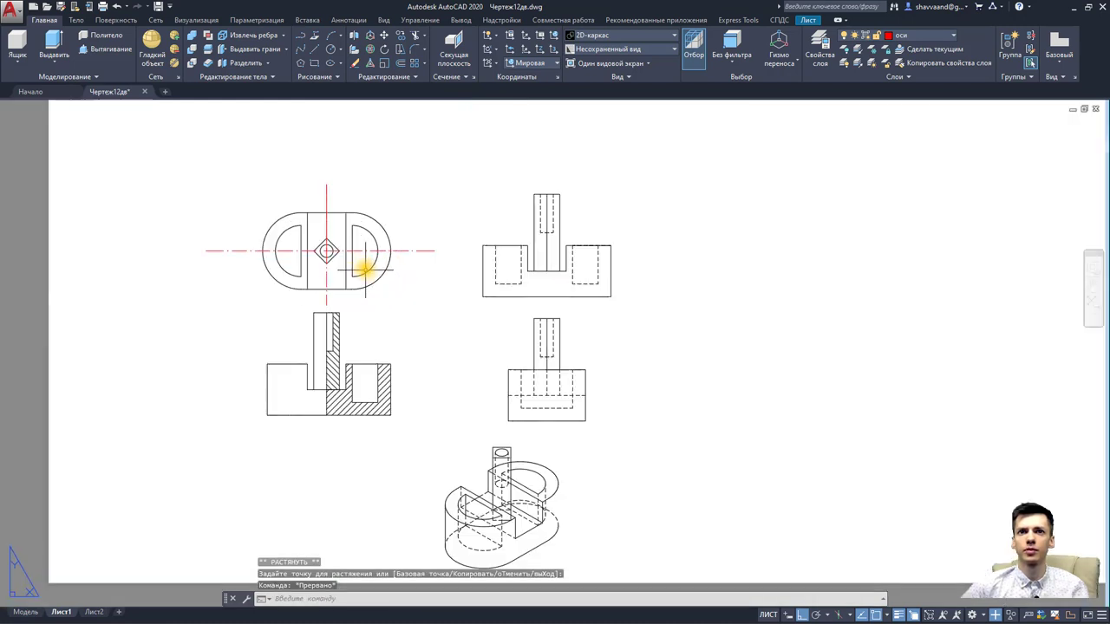
Step: Draw a vertical centre line through the front view
click(540, 267)
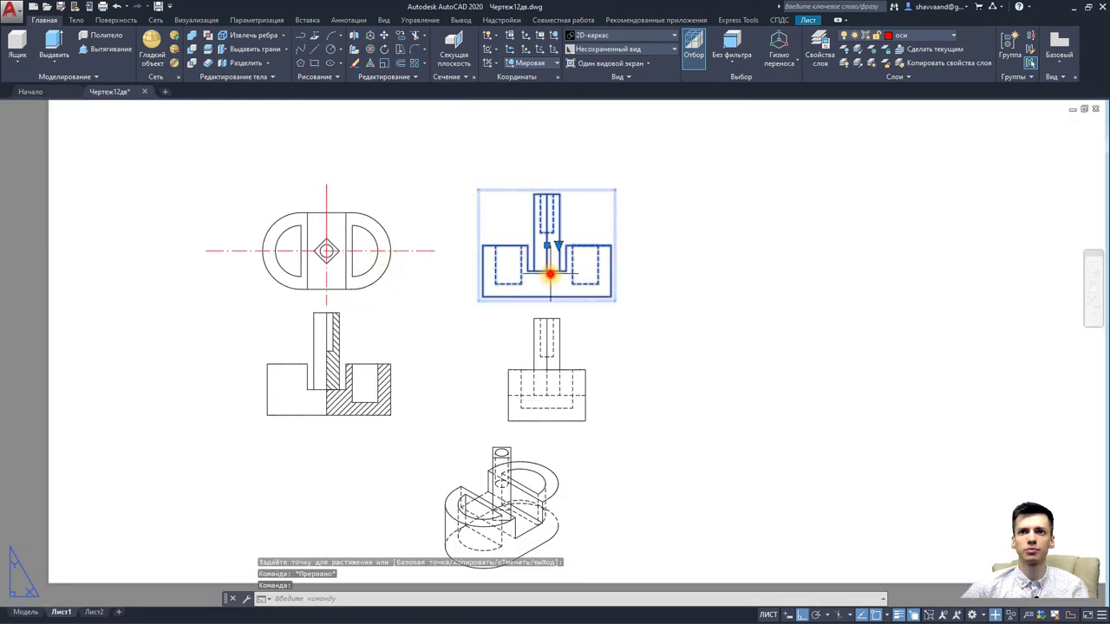
key(Escape)
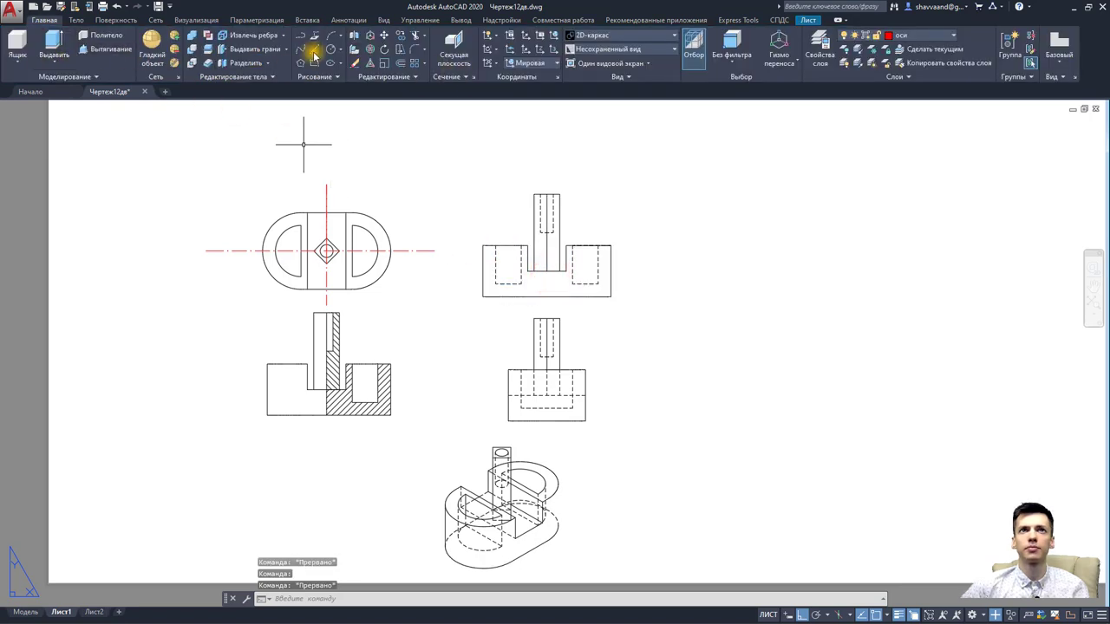
click(313, 52)
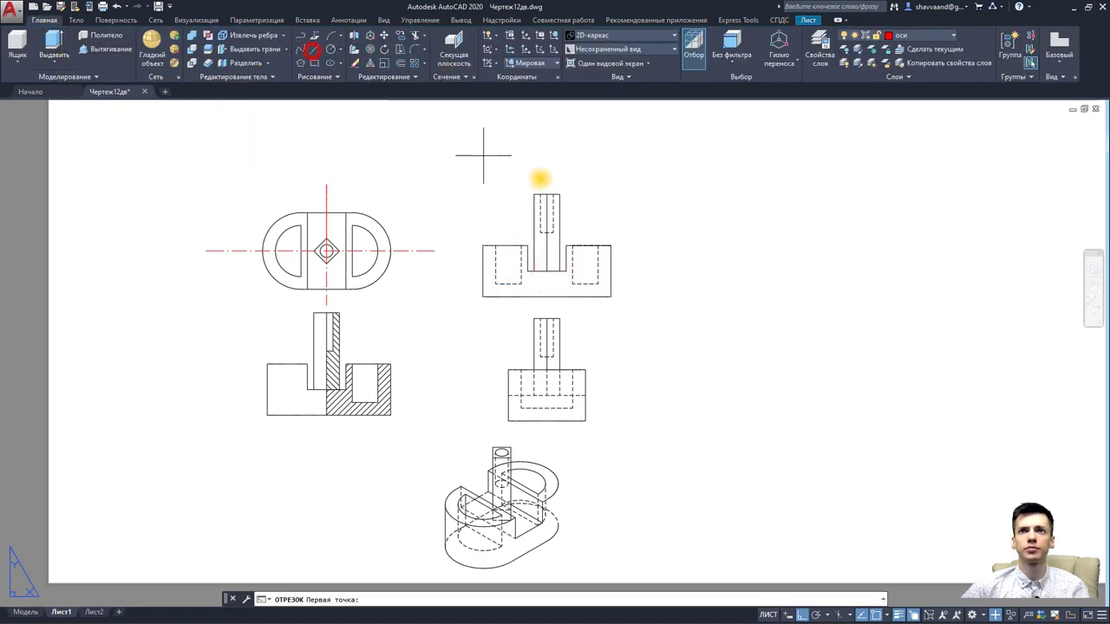
click(546, 142)
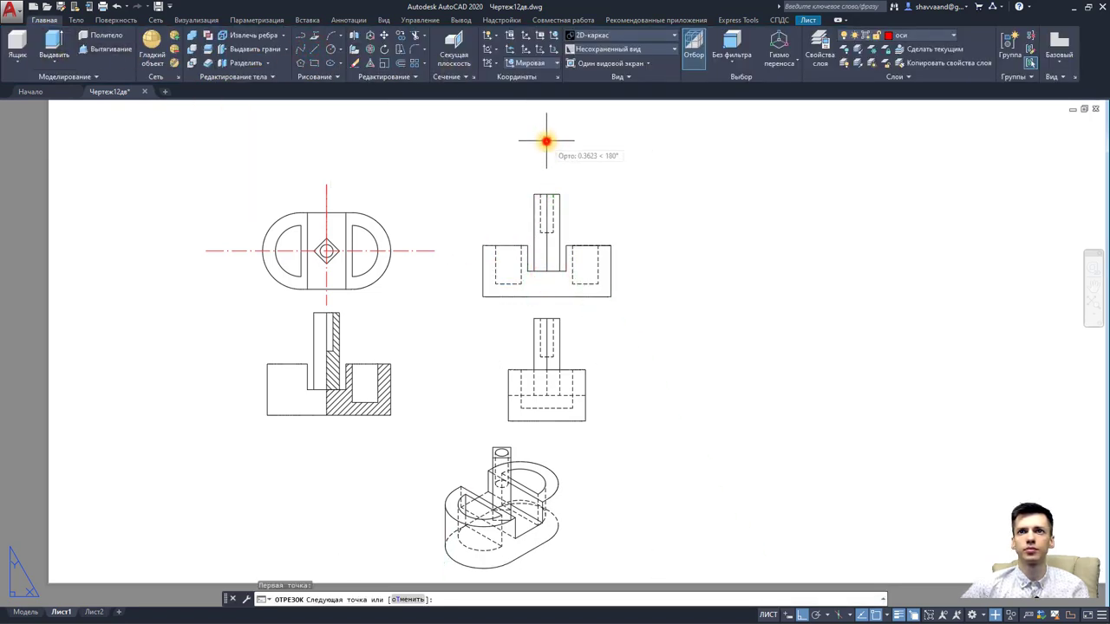
click(547, 309)
key(Escape)
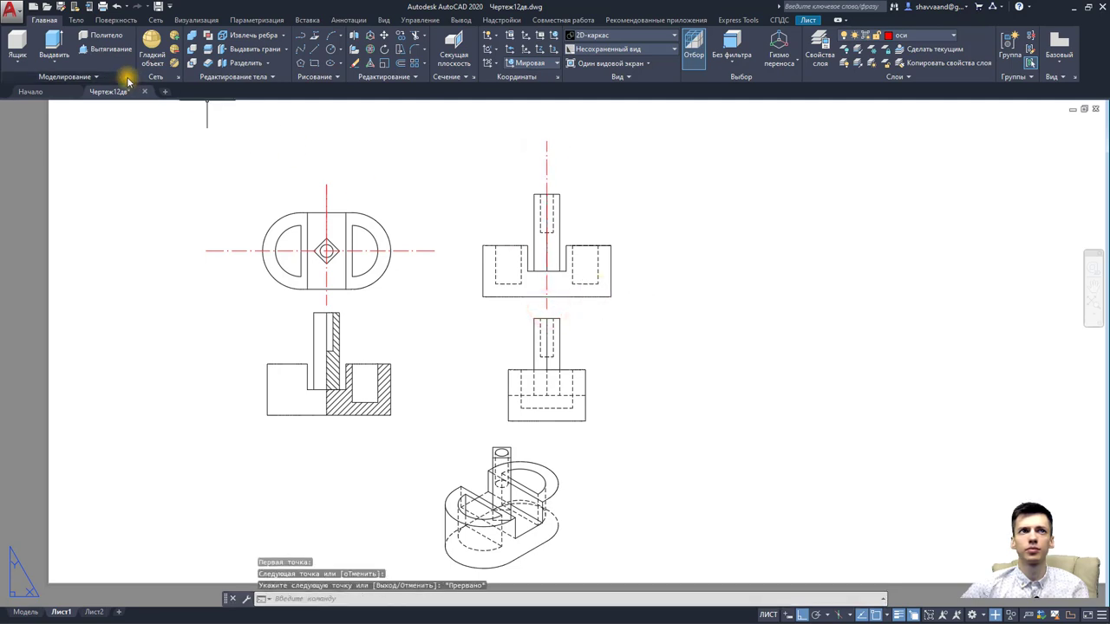
Step: Draw a horizontal axis line along the front view's base and select the side view
click(313, 50)
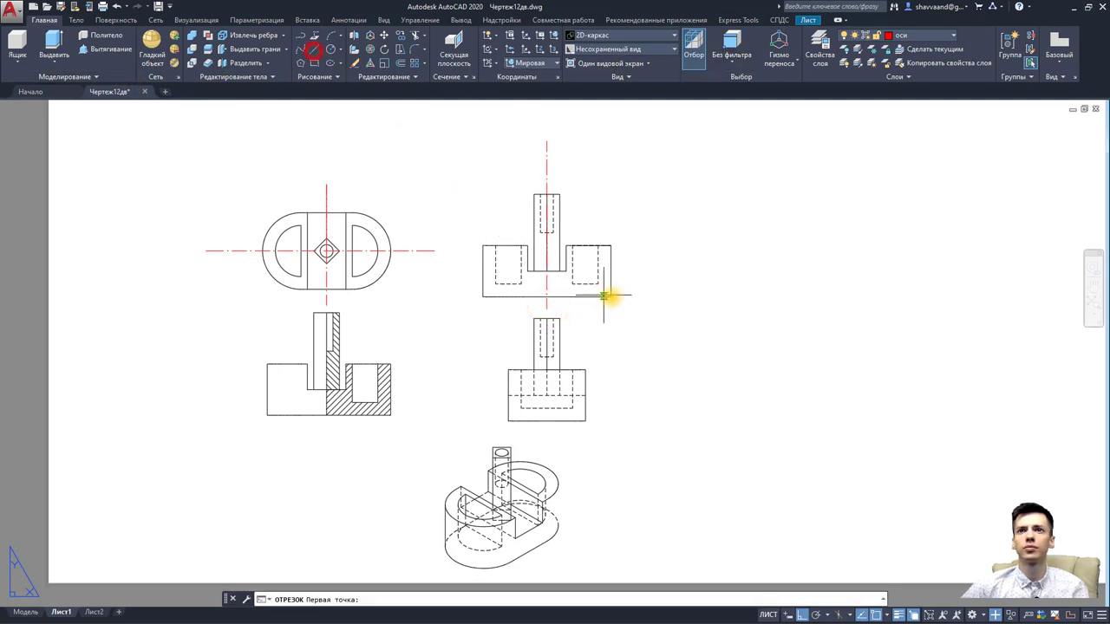
click(407, 292)
key(Escape)
middle_drag(572, 306, 576, 292)
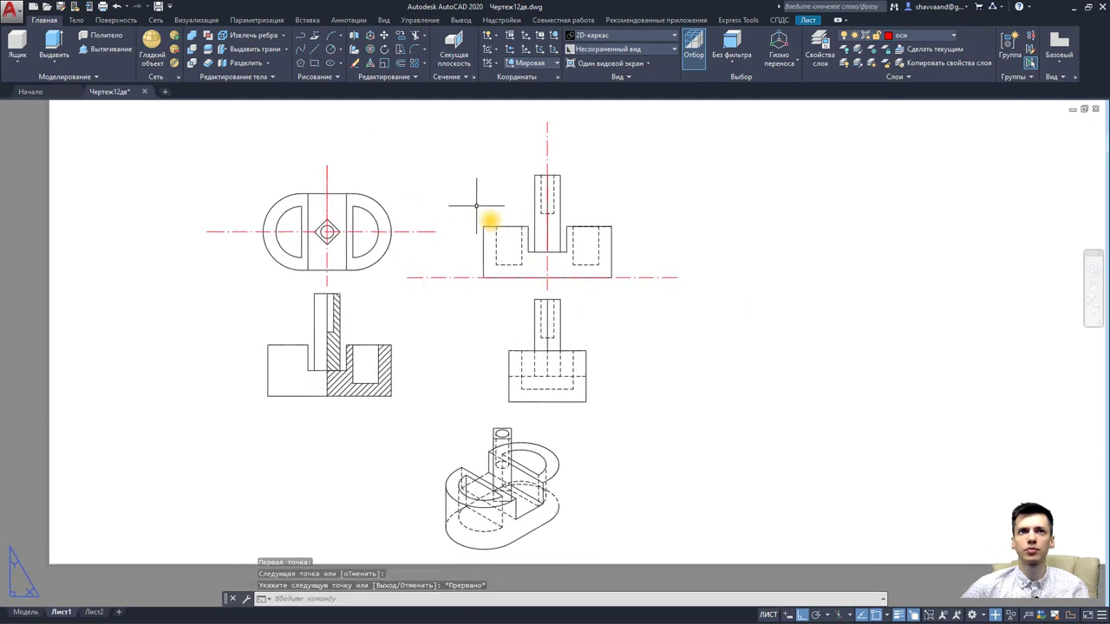
click(568, 312)
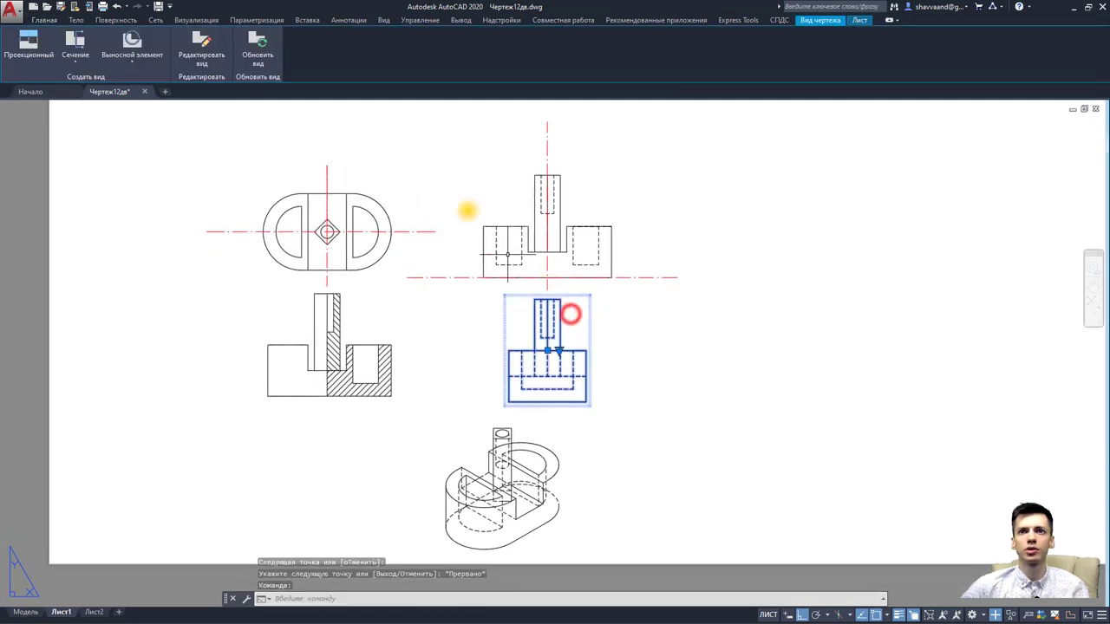
click(41, 20)
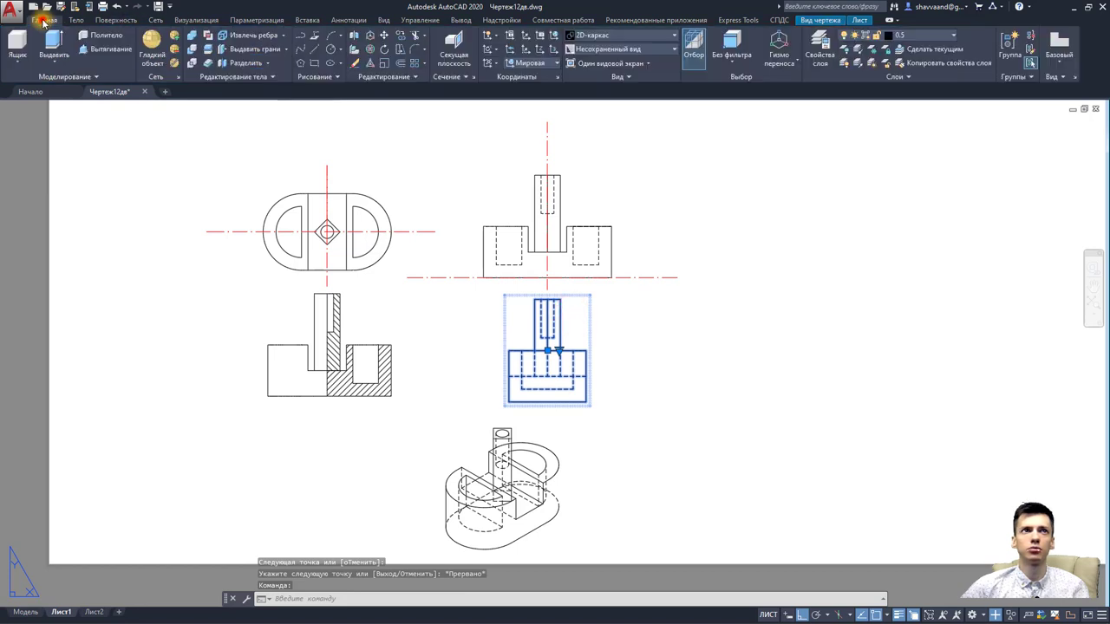
Step: Move the side view slightly lower, using its top centre as the base point
click(381, 39)
scroll(553, 299, up, 6)
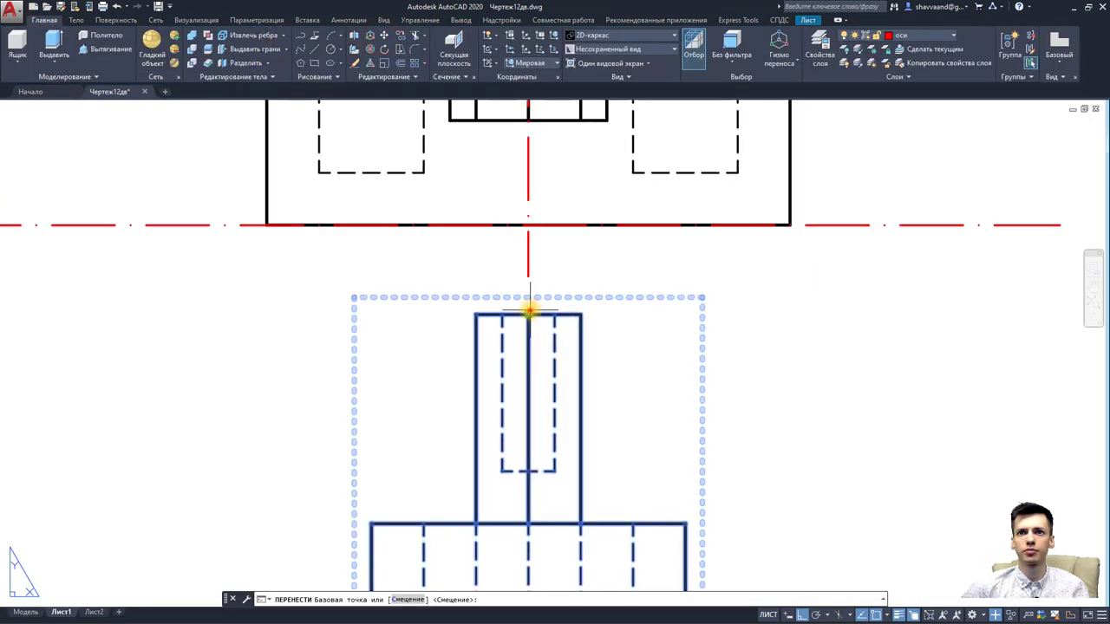
click(529, 310)
click(528, 341)
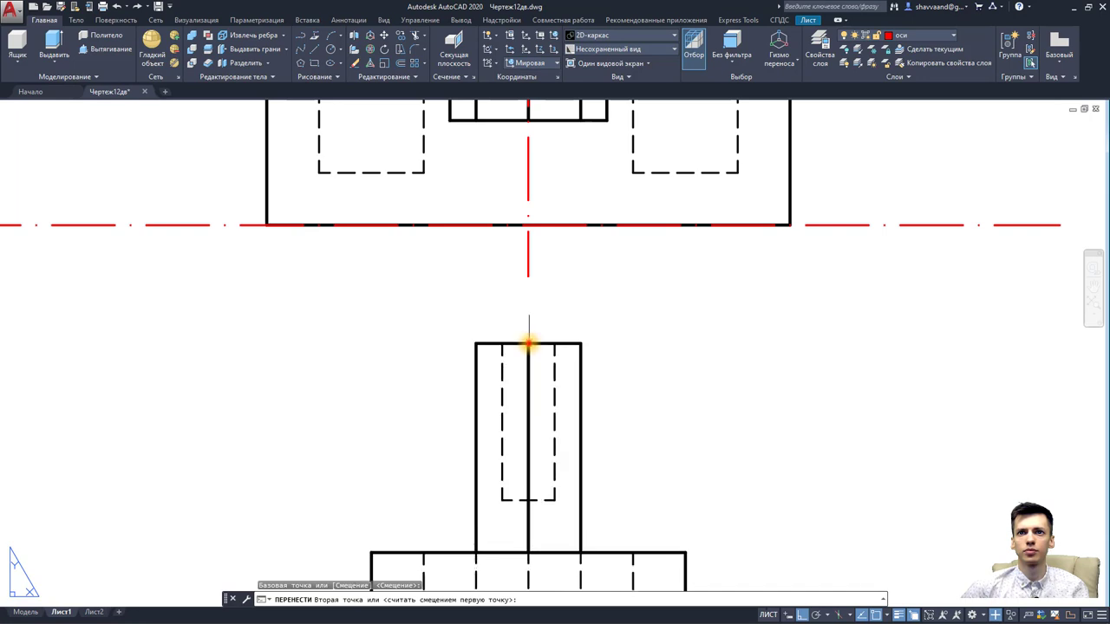
scroll(528, 260, down, 4)
key(Escape)
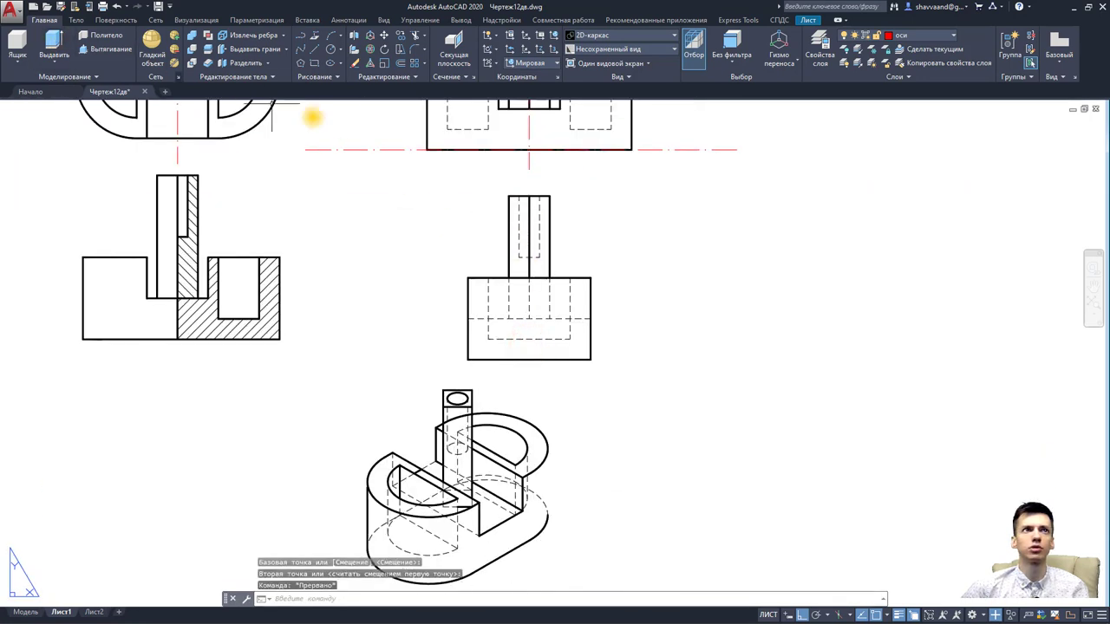
Step: Extend the front view's vertical centre line down through the side view
click(529, 165)
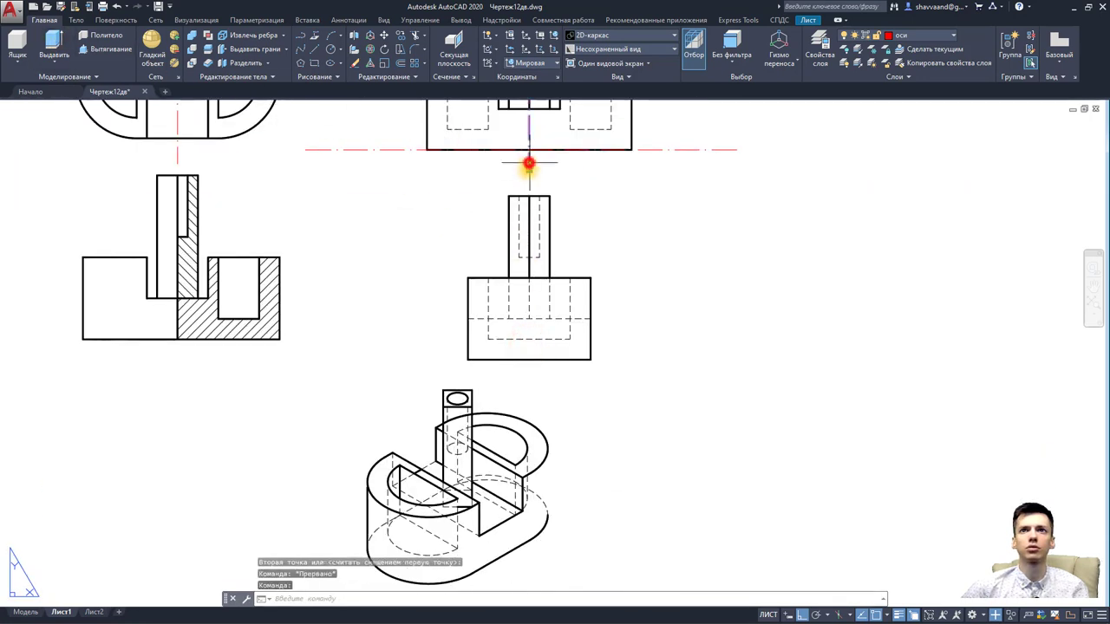
click(315, 51)
click(528, 181)
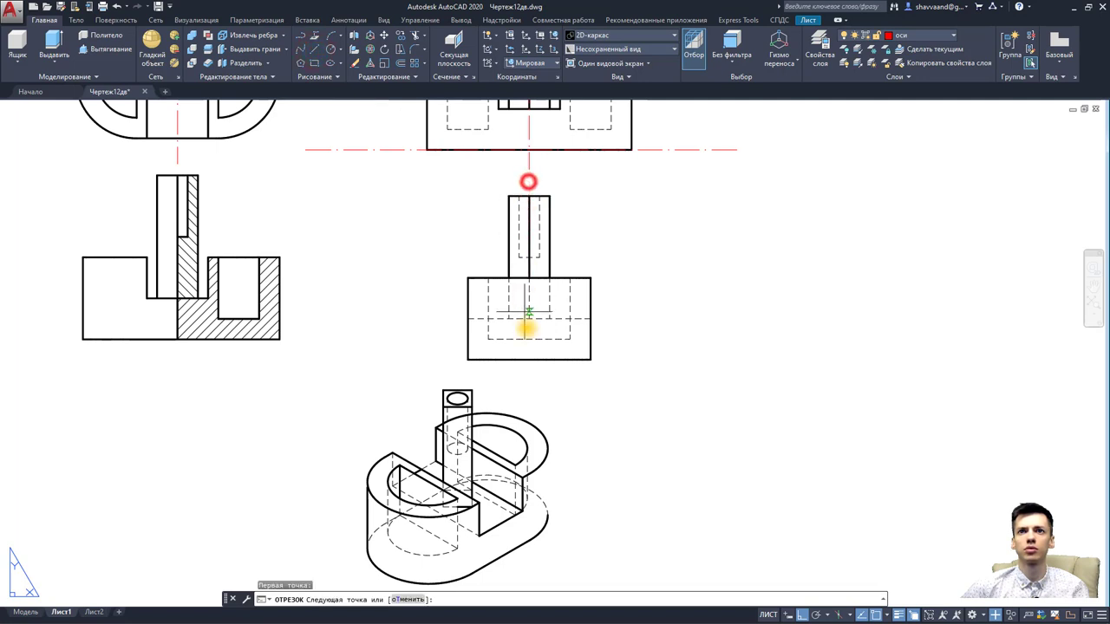
key(Escape)
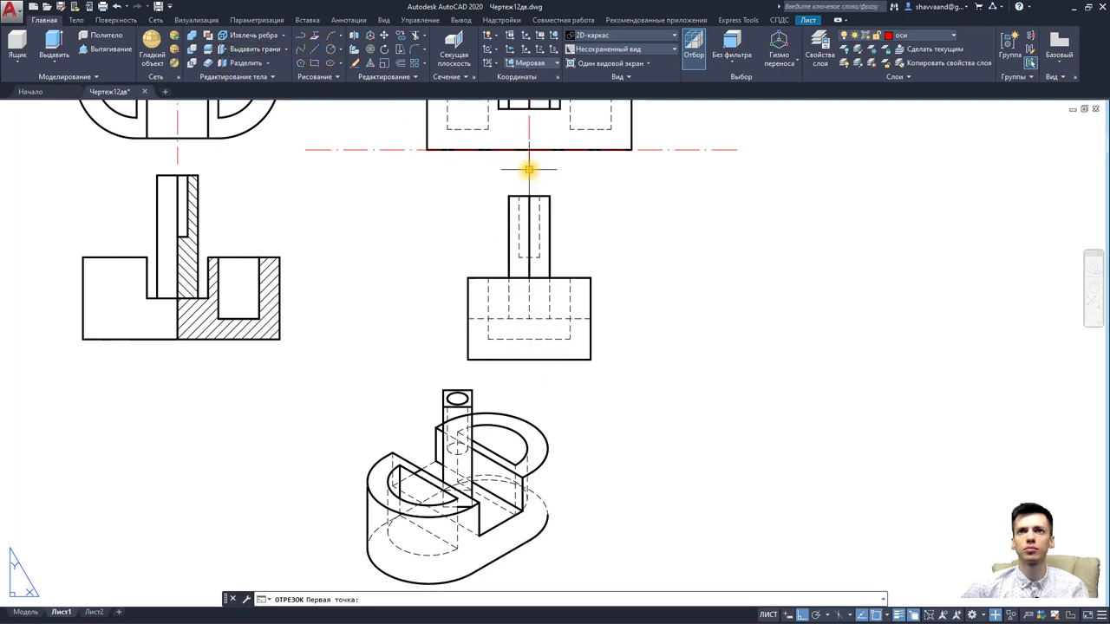
click(528, 390)
key(Escape)
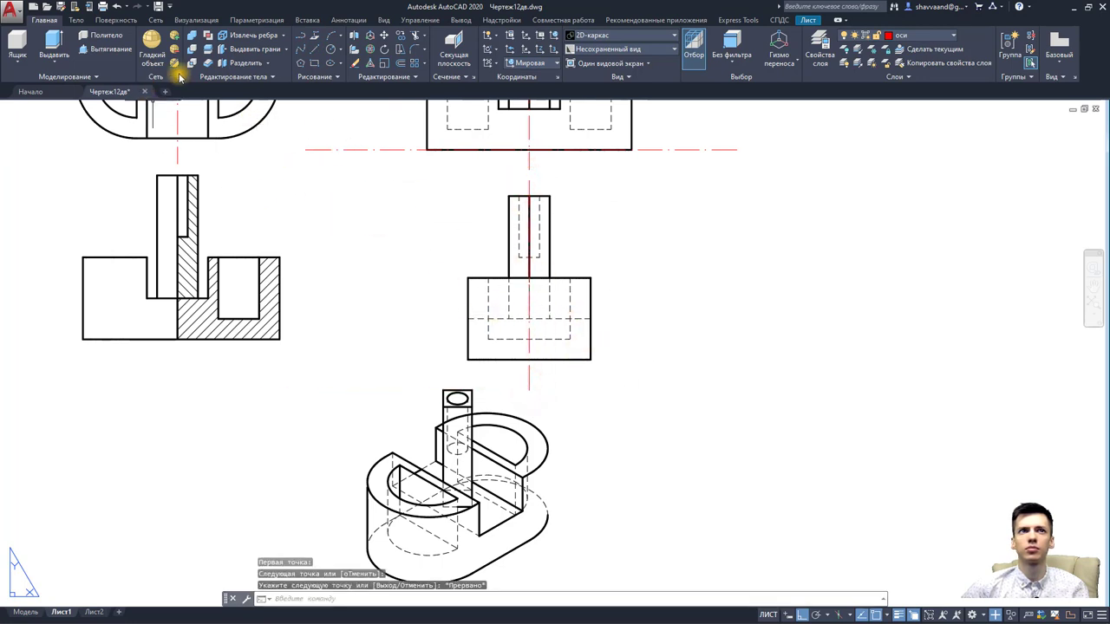
Step: Draw the section view's vertical axis ending below it, and a horizontal axis along its base
click(310, 51)
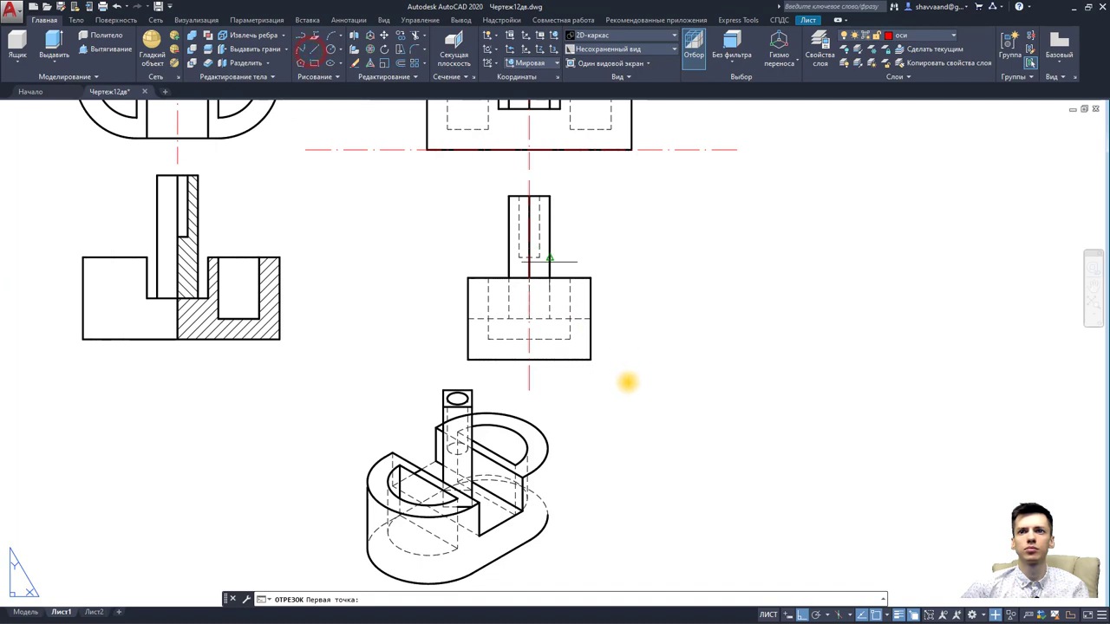
click(659, 361)
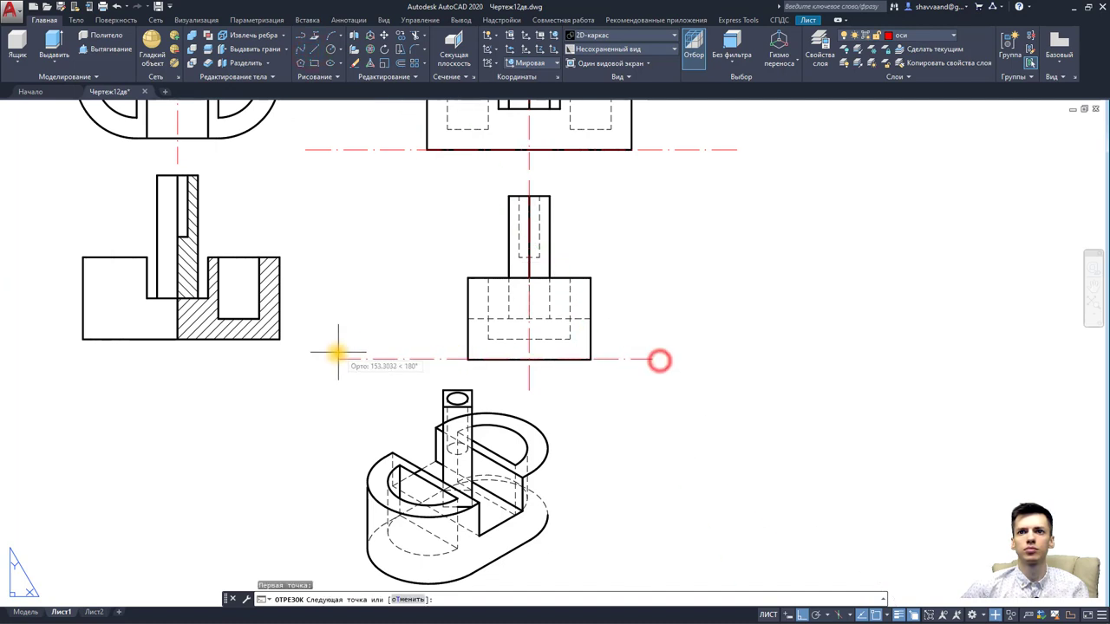
key(Escape)
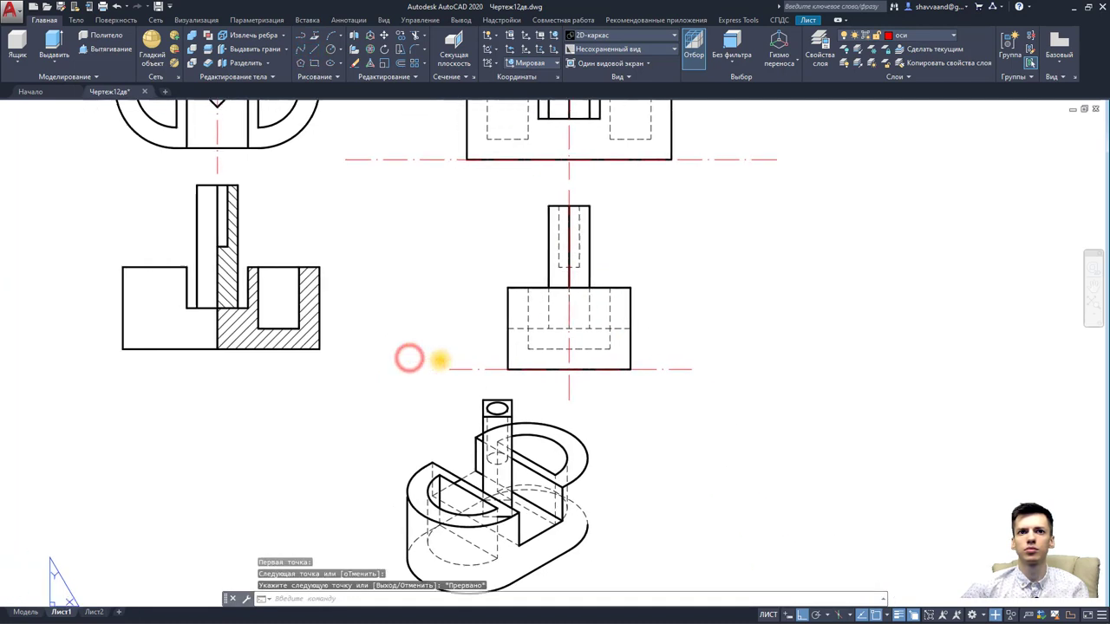
middle_drag(405, 357, 538, 385)
click(310, 54)
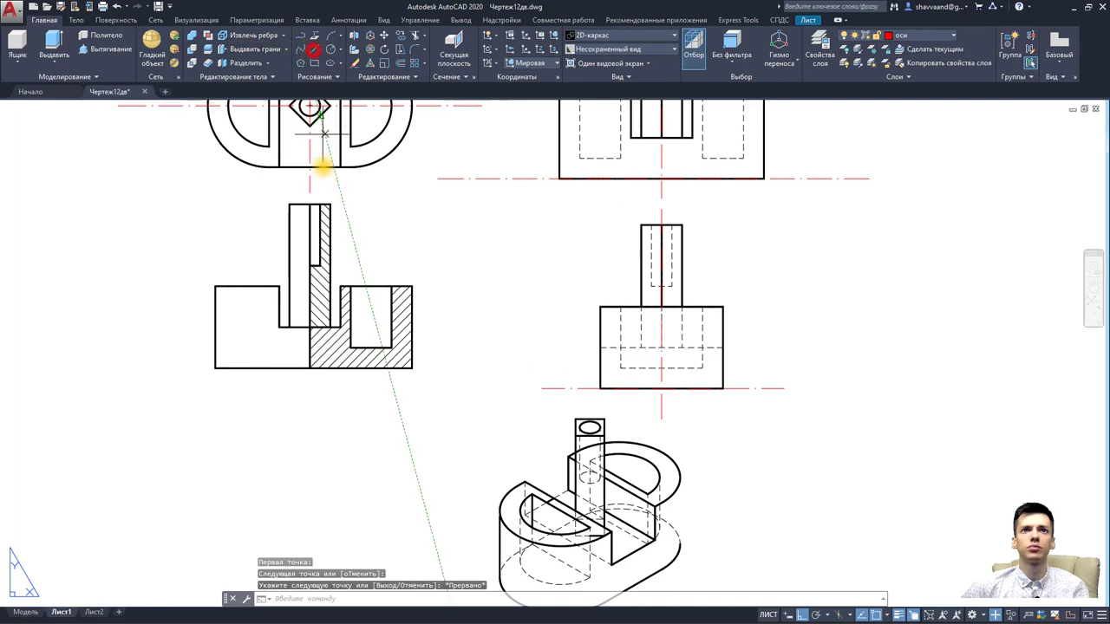
click(313, 415)
key(Escape)
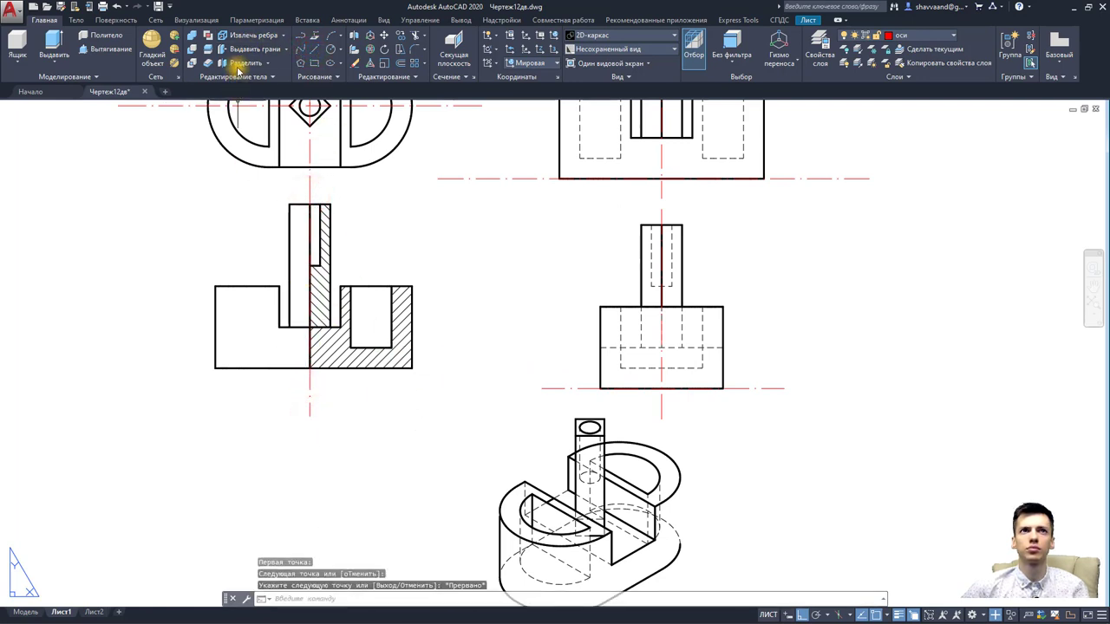
click(313, 56)
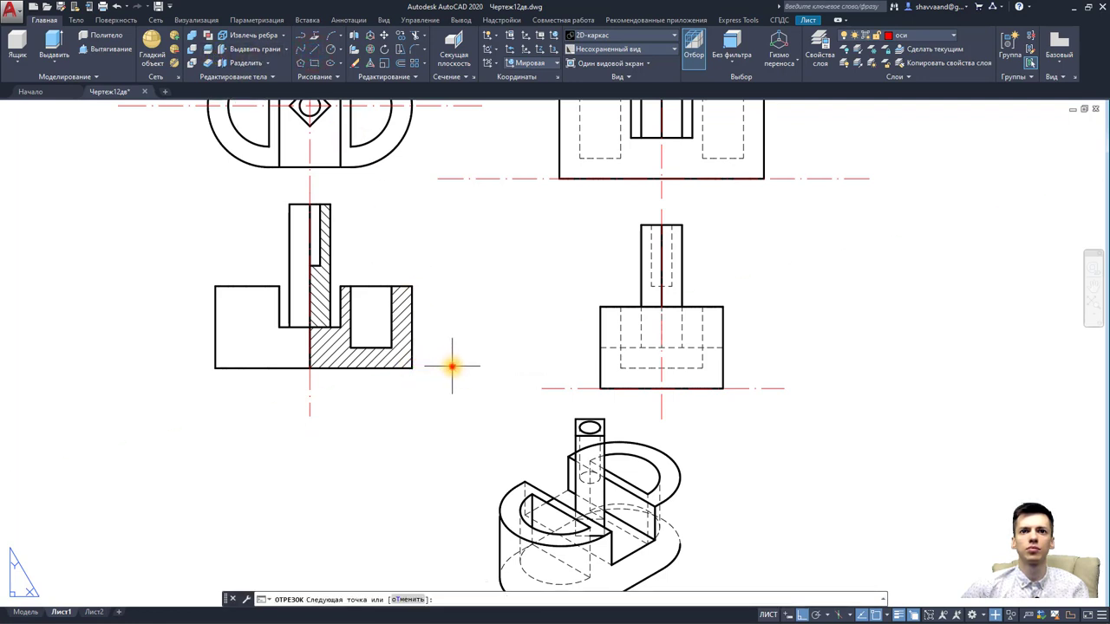
click(67, 364)
key(Escape)
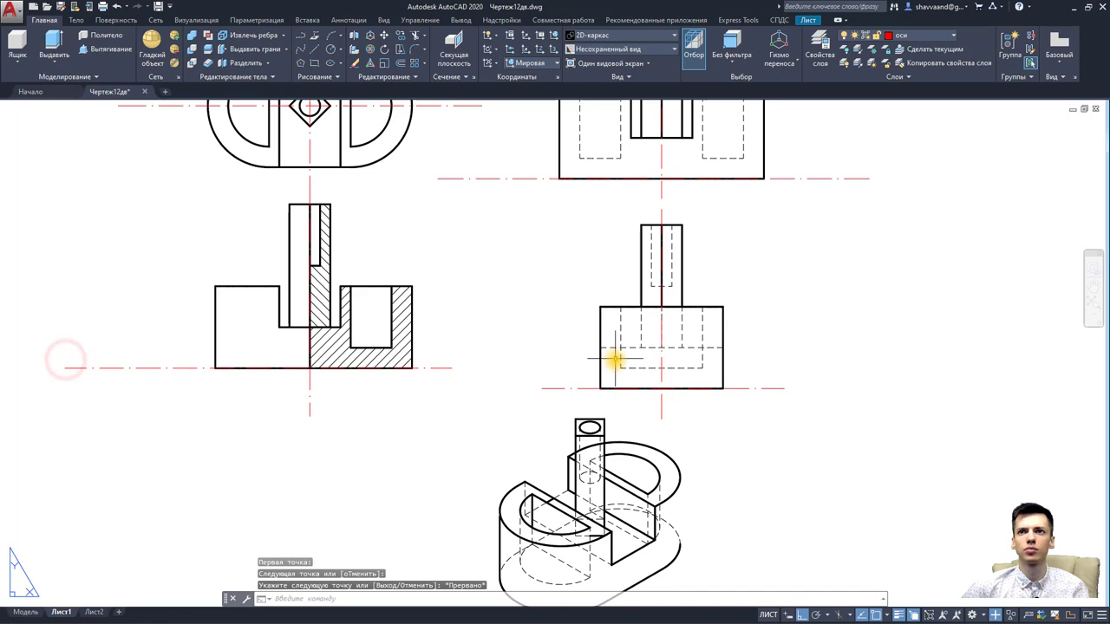
Step: Window-select the lower-right side view
middle_drag(614, 360, 607, 385)
key(Escape)
click(702, 416)
click(619, 345)
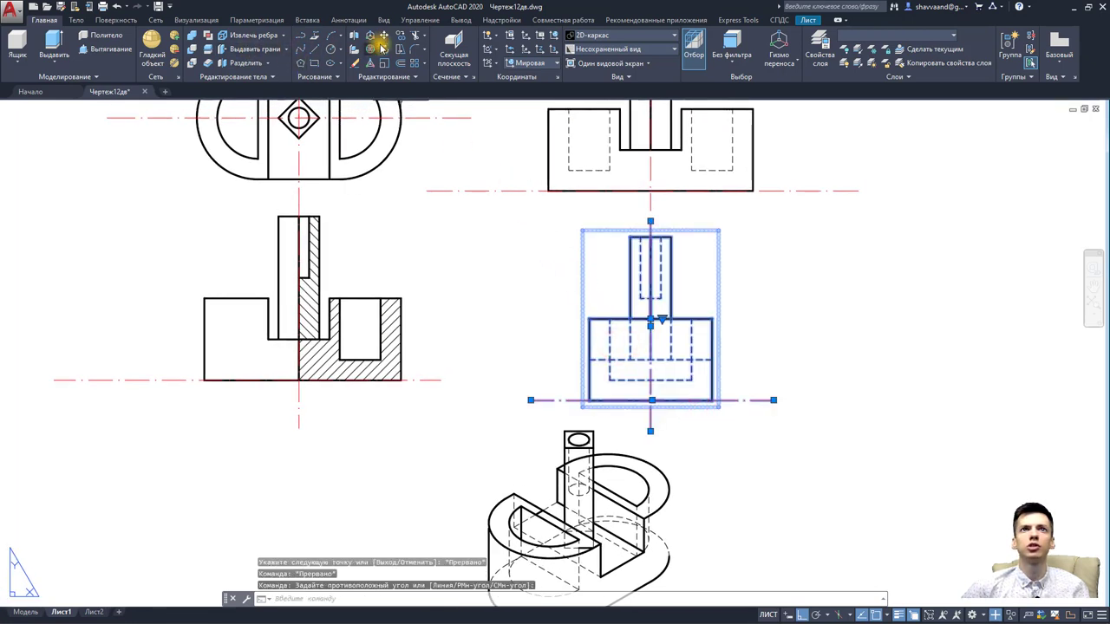
Step: With Ortho off and Polar on, move the side view level with the section view
click(528, 398)
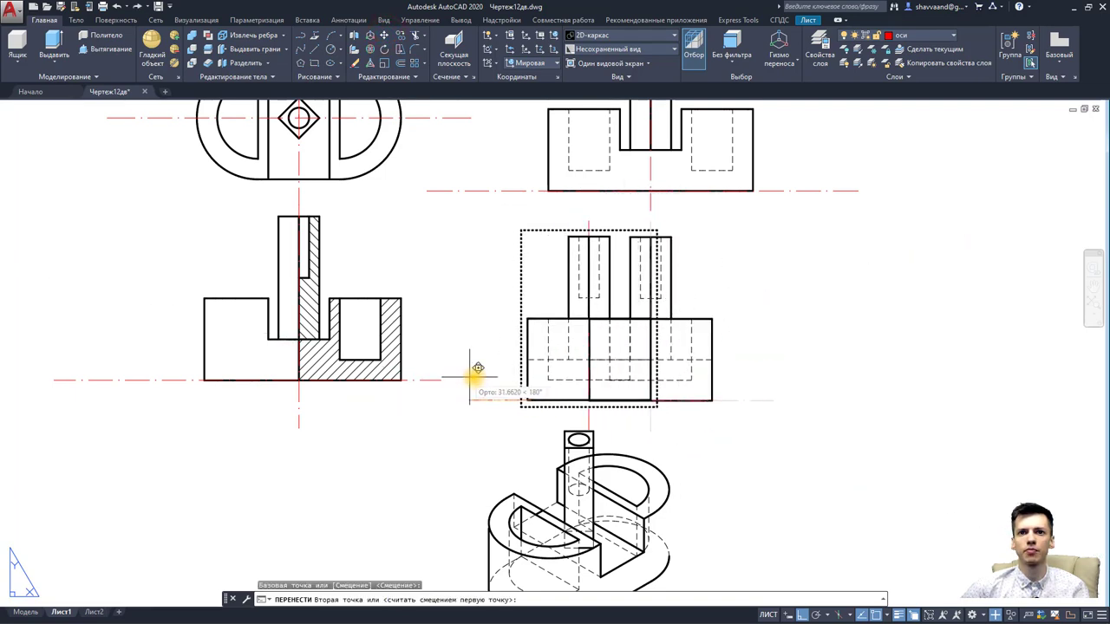
scroll(489, 378, up, 2)
click(802, 614)
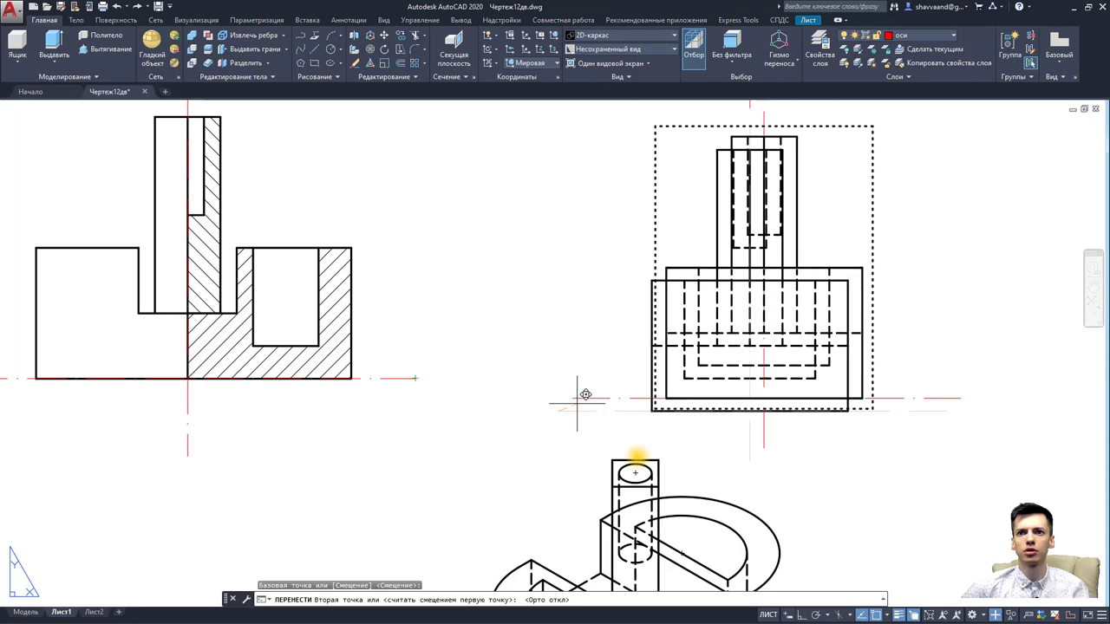
click(815, 613)
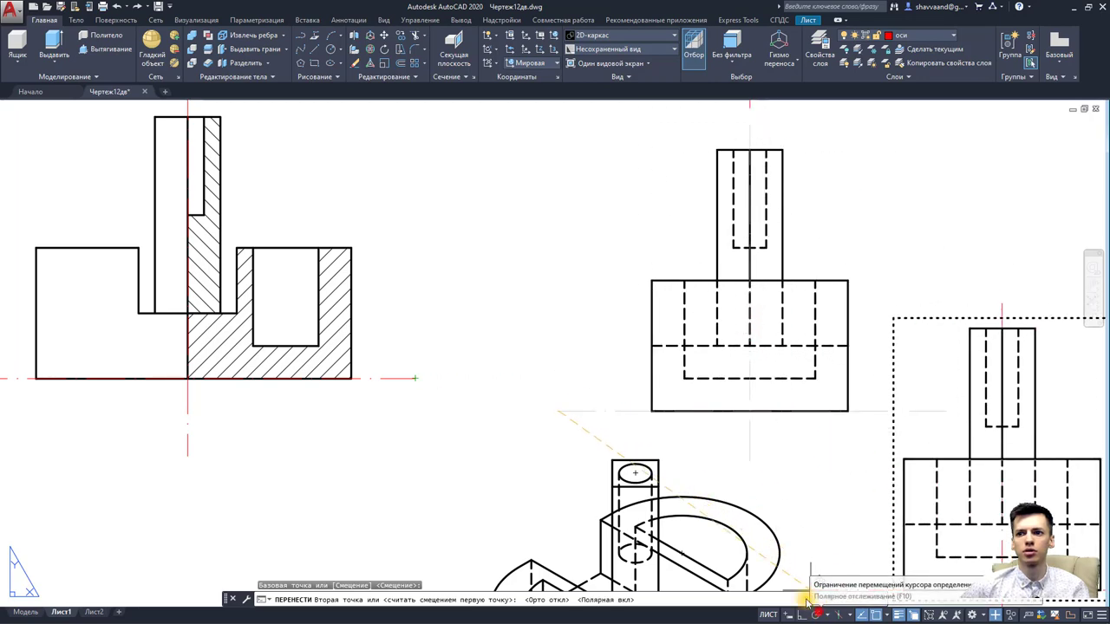
click(559, 375)
scroll(561, 307, down, 3)
scroll(564, 307, up, 4)
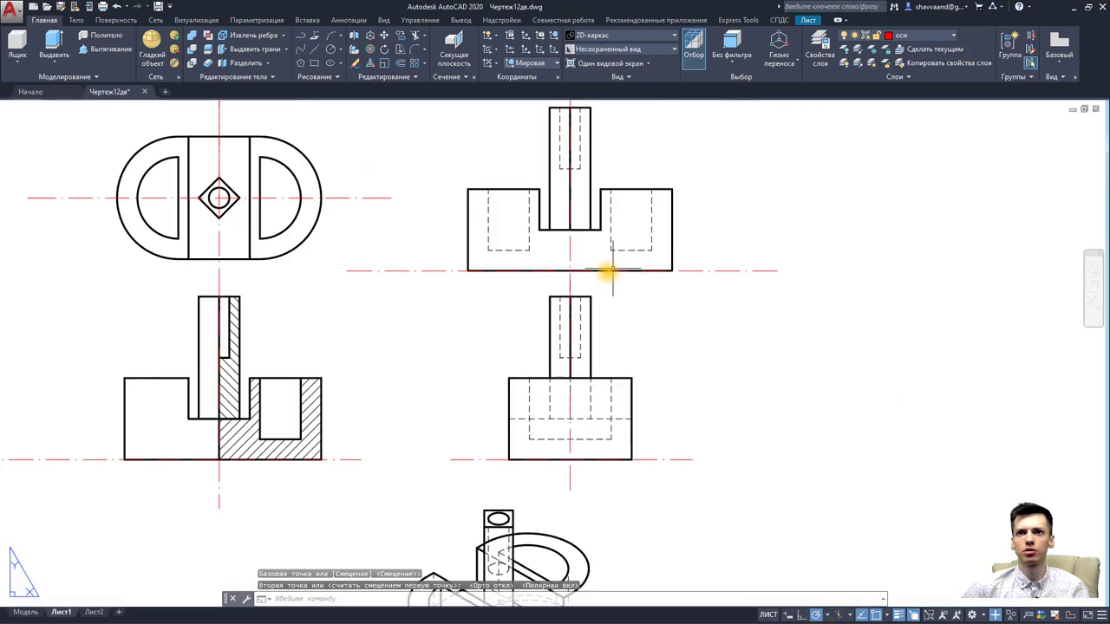
Step: Select the upper-right front view together with its vertical centre line
middle_drag(605, 287, 605, 326)
click(697, 321)
click(495, 249)
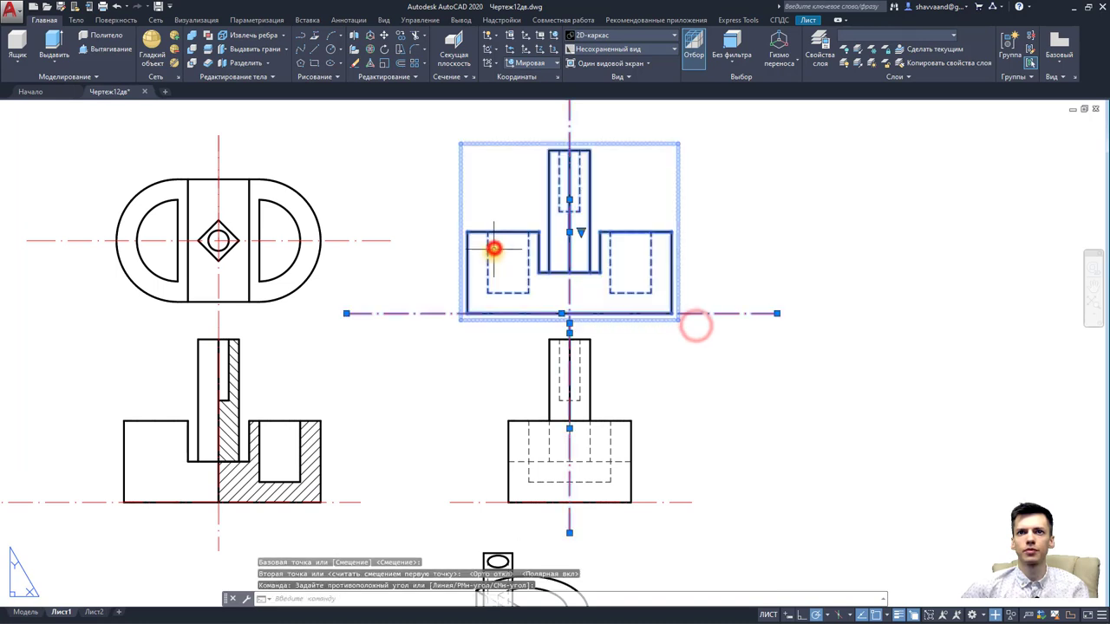
key(Escape)
click(707, 325)
click(620, 251)
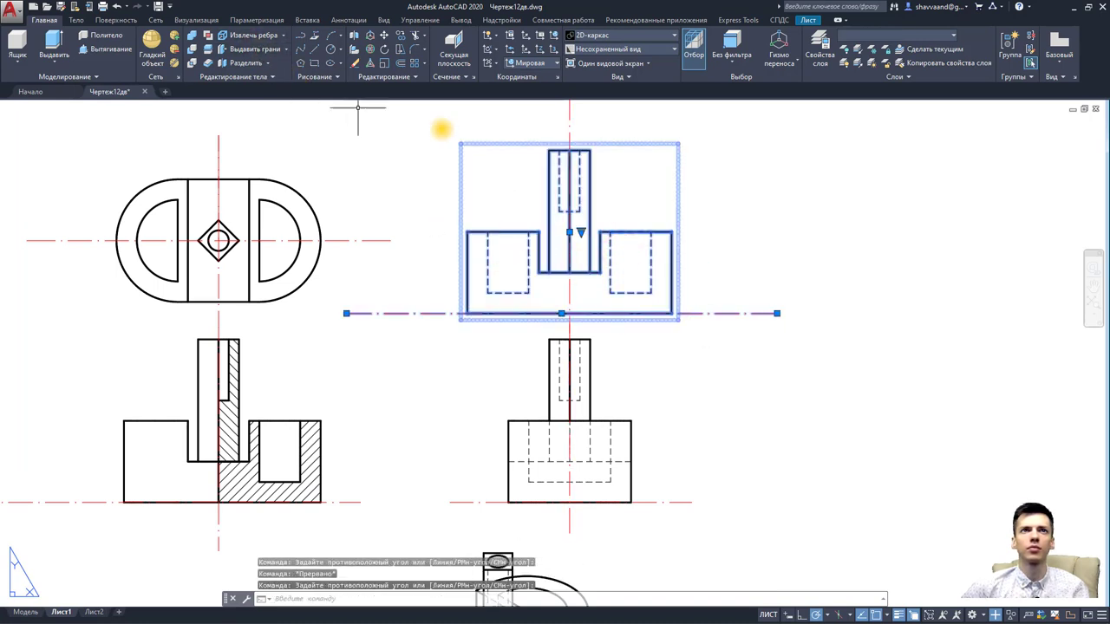
click(591, 123)
click(522, 110)
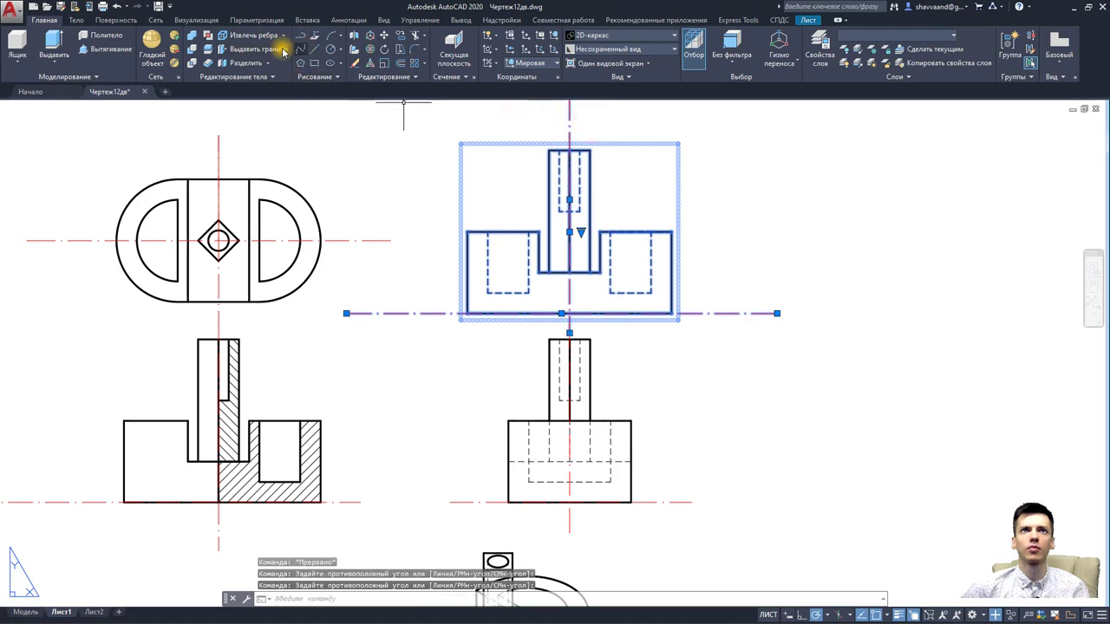
Step: Move the front view down from its base into line with the plan view
click(383, 39)
middle_drag(549, 150, 530, 241)
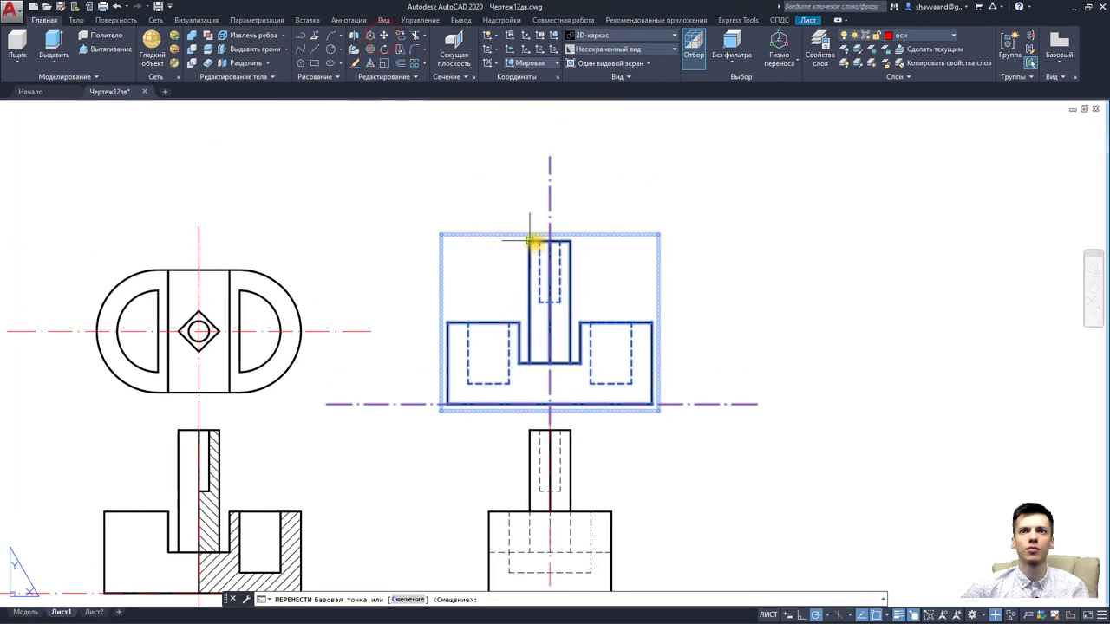
click(374, 404)
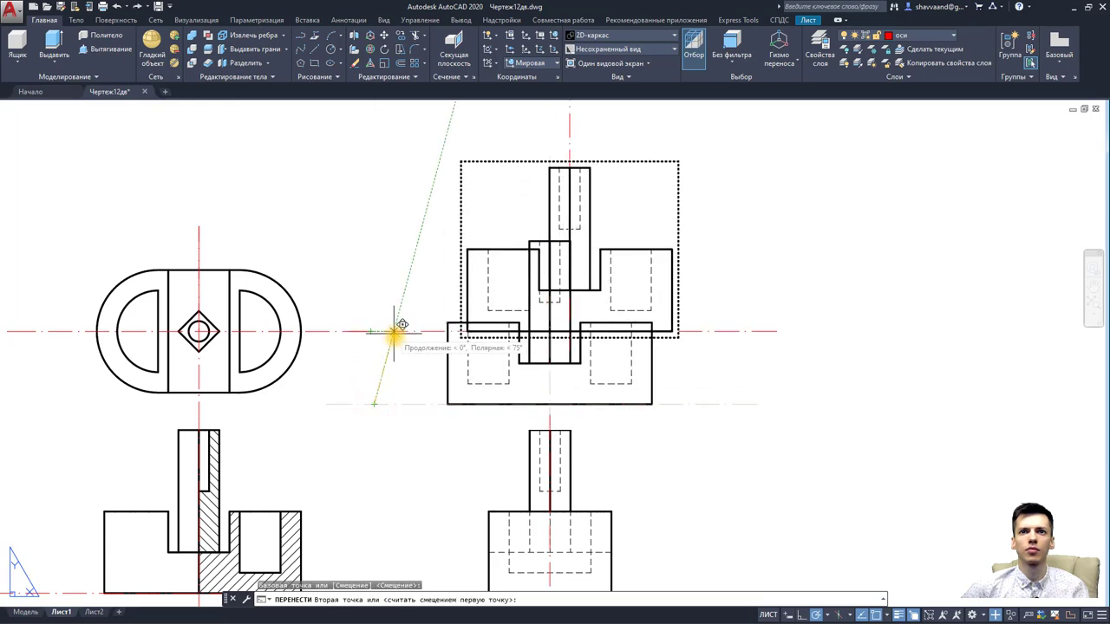
click(374, 378)
key(Escape)
scroll(374, 377, down, 1)
scroll(508, 302, down, 3)
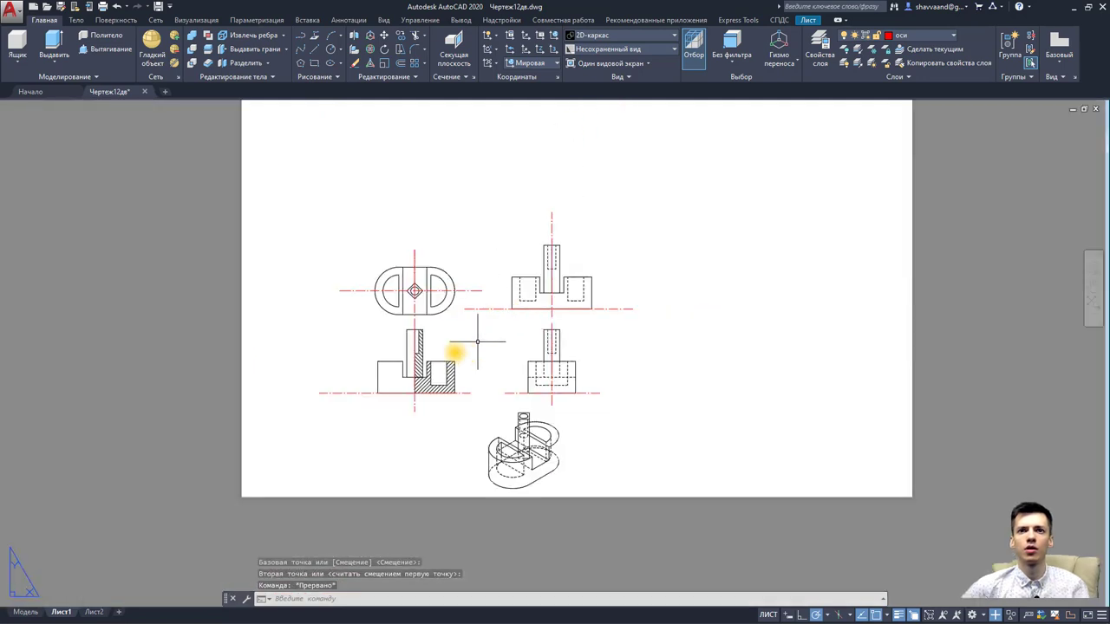
scroll(470, 359, up, 2)
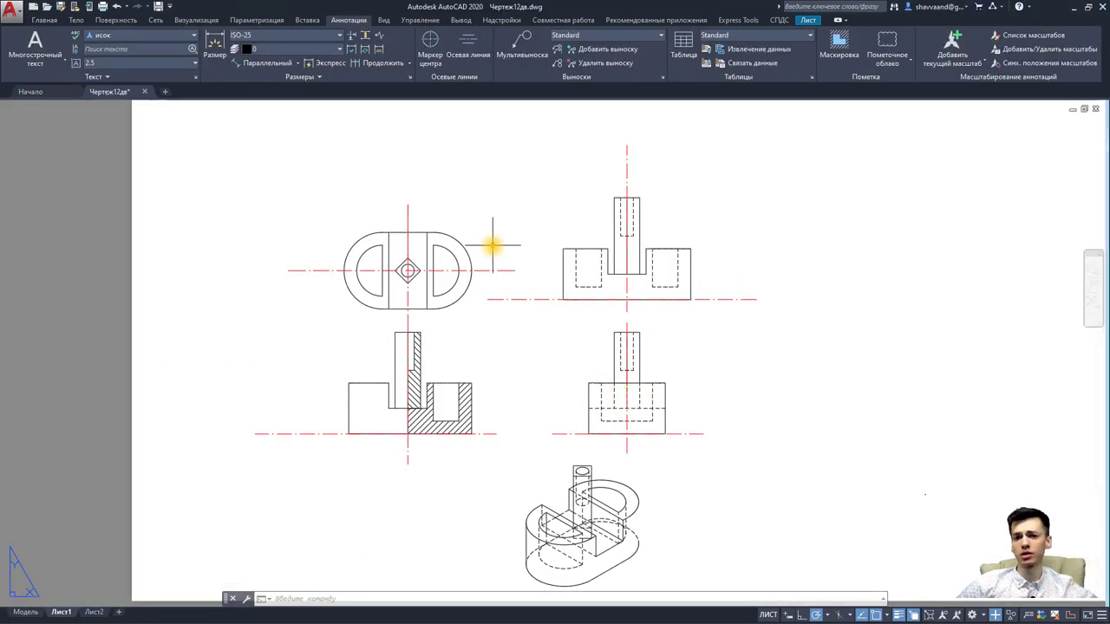
Step: Start an aligned dimension, then cancel it after zooming around the views
click(276, 63)
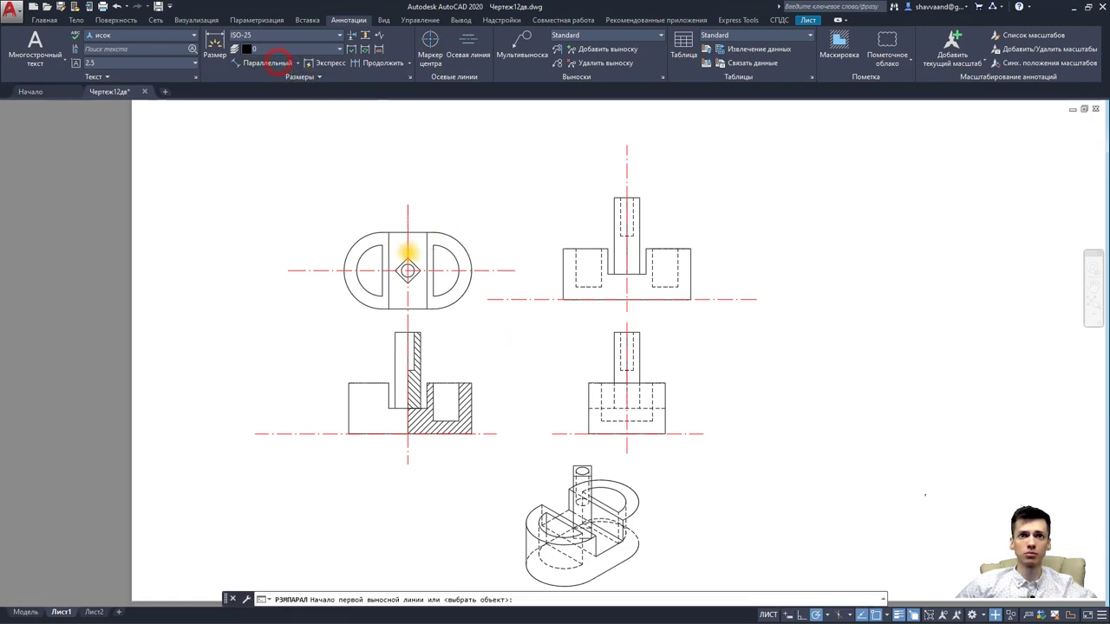
scroll(407, 256, up, 5)
scroll(407, 269, down, 2)
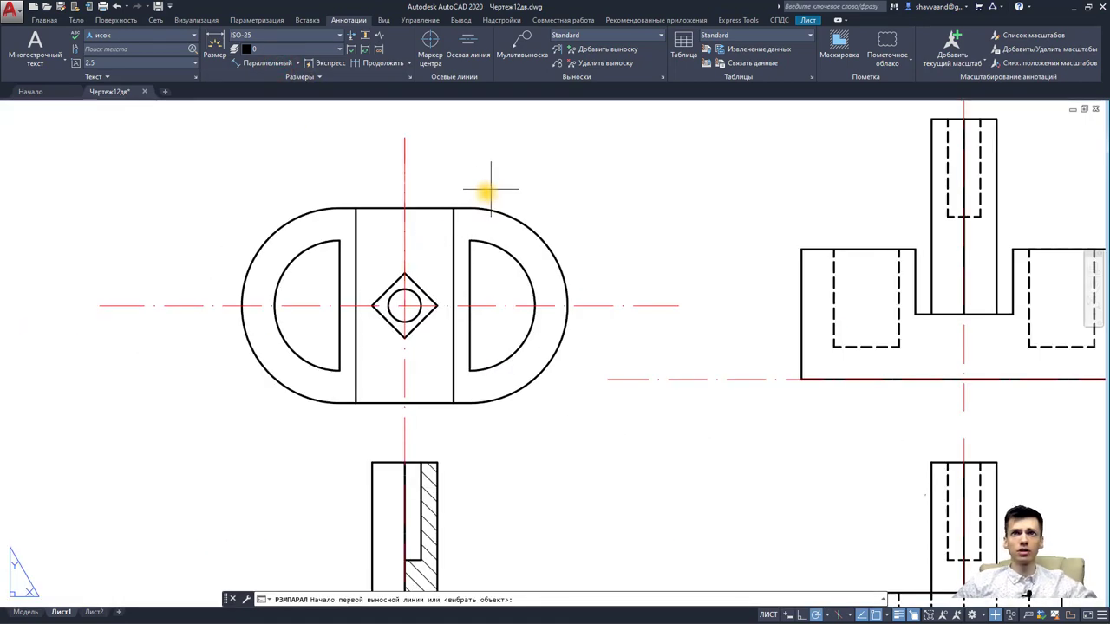
scroll(491, 188, down, 2)
scroll(452, 256, up, 1)
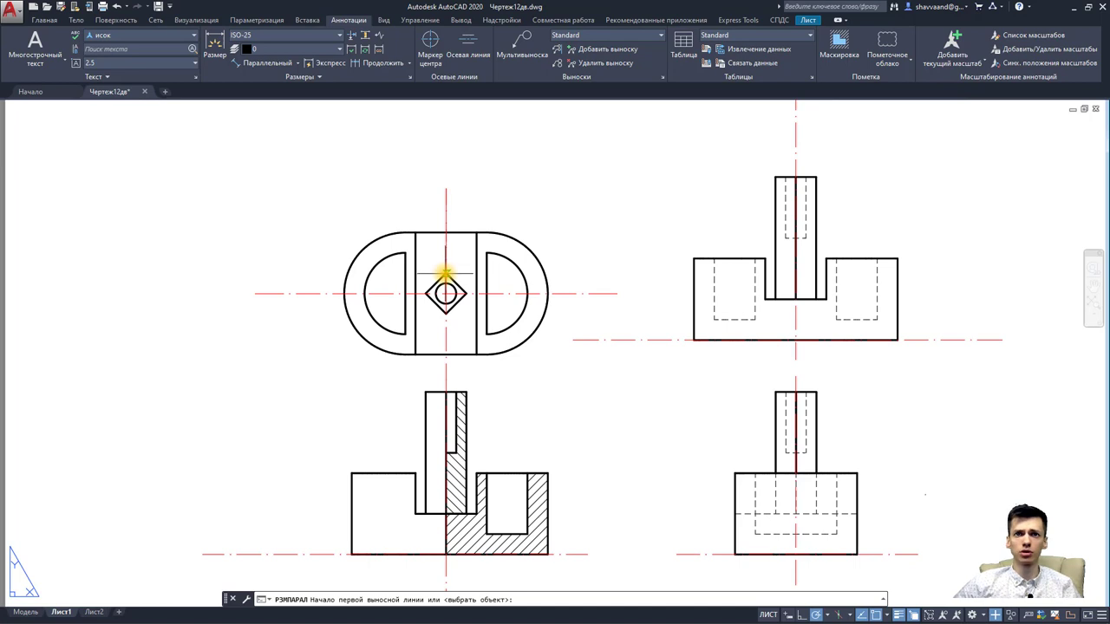
scroll(444, 274, up, 3)
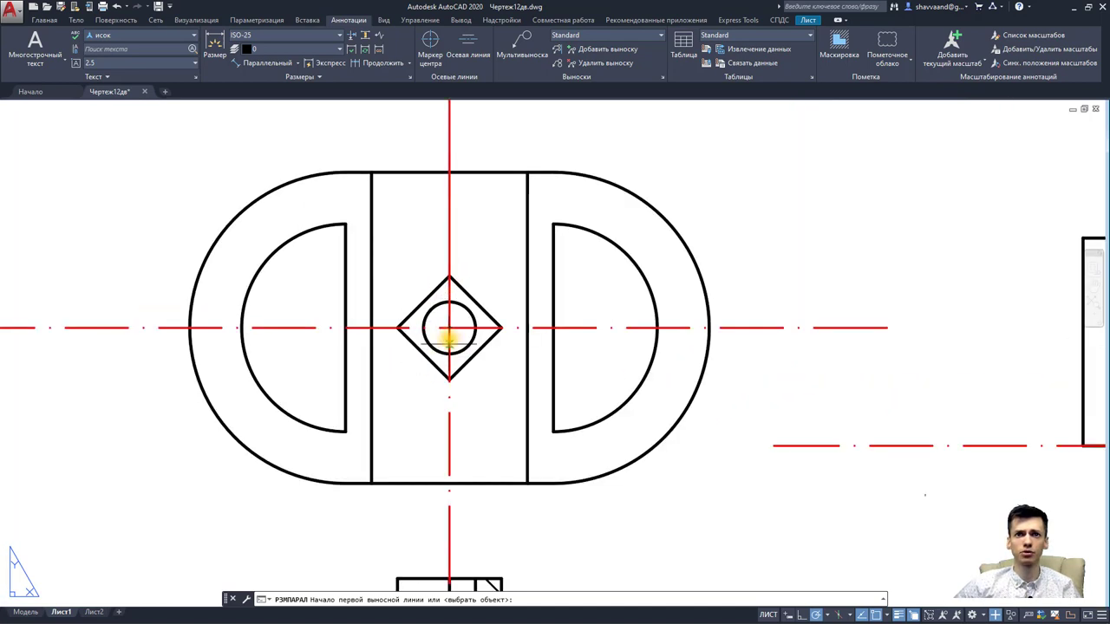
key(Escape)
scroll(473, 228, down, 5)
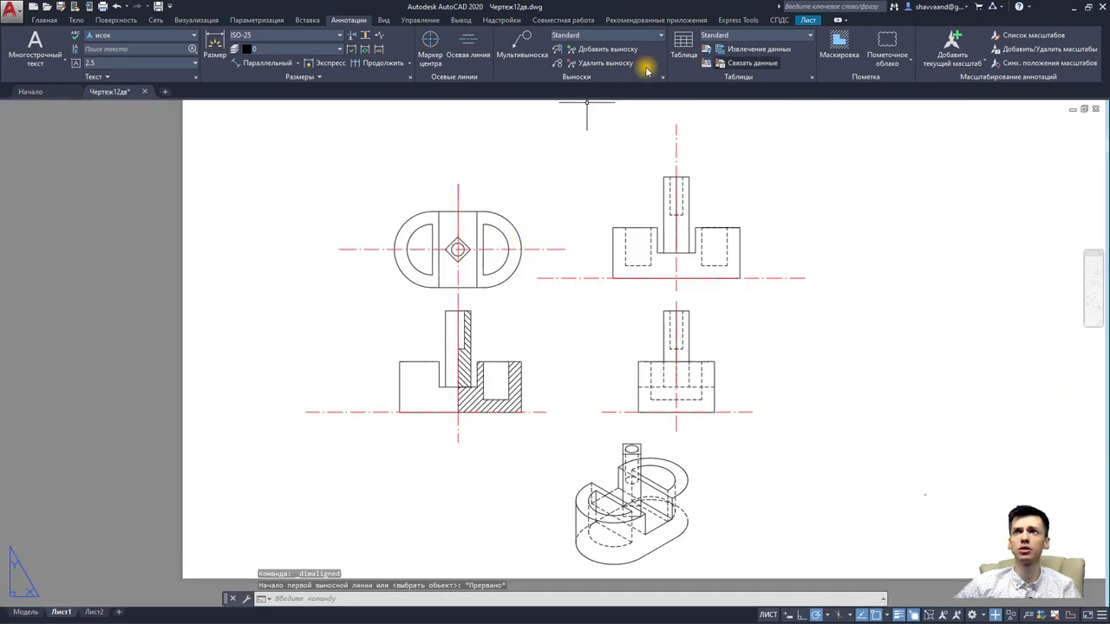
Step: Turn off the current оси layer, confirming the warning, and make layer 0.5 current
click(45, 19)
click(952, 35)
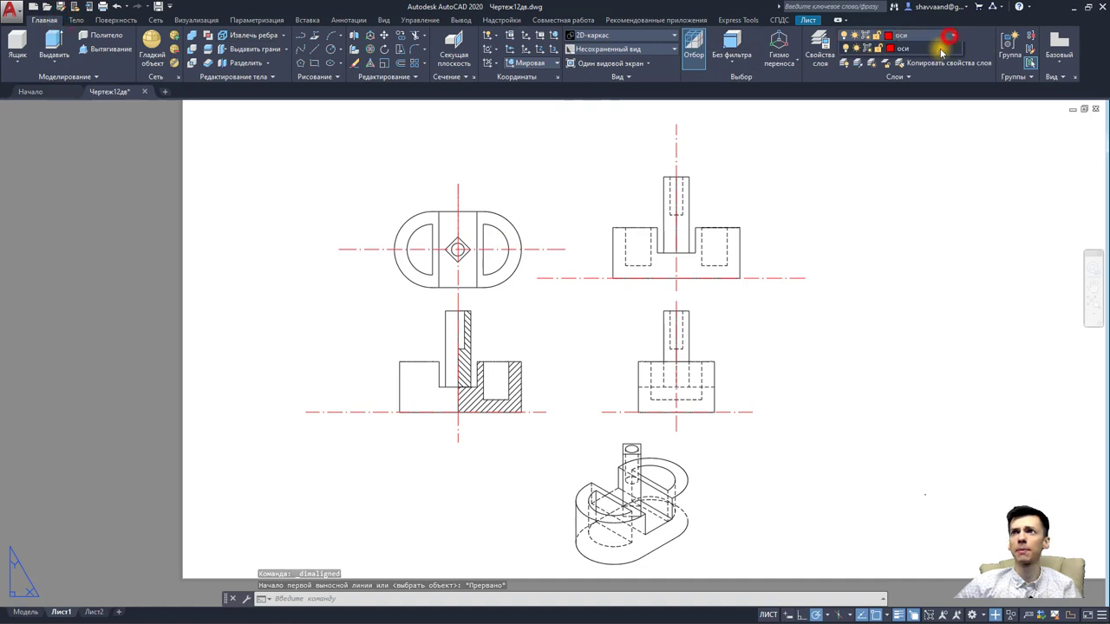
click(695, 210)
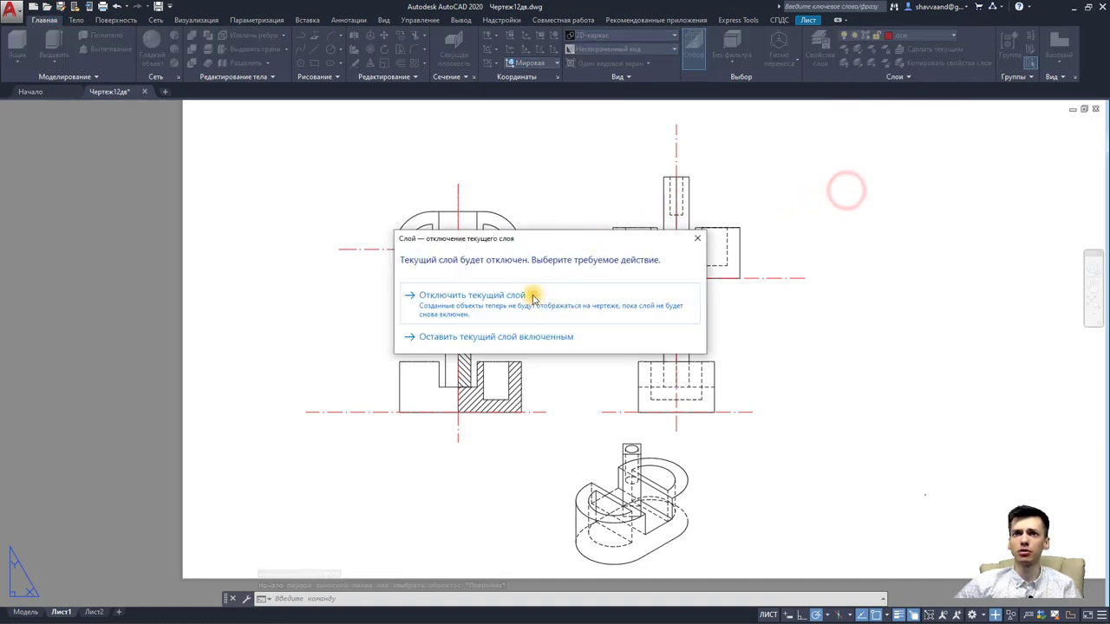
click(481, 309)
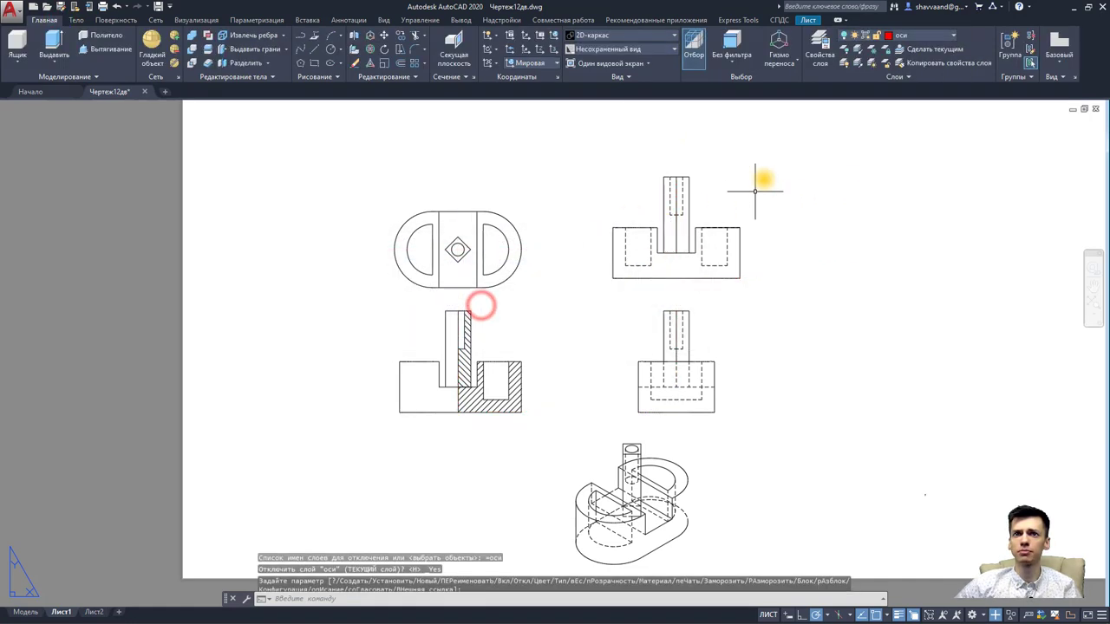
click(926, 40)
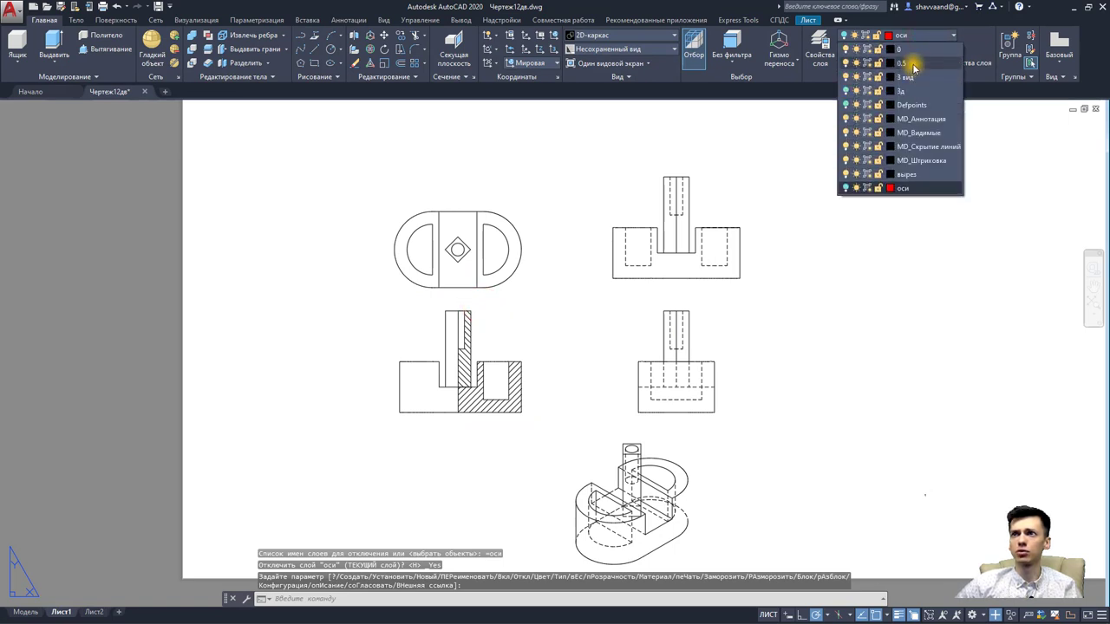
click(917, 65)
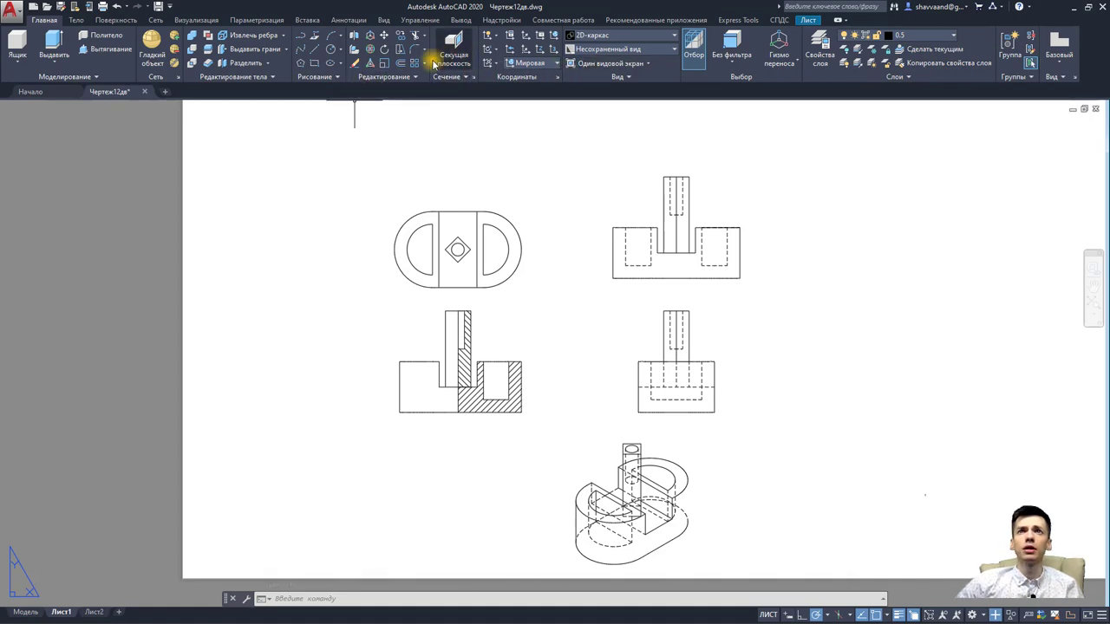
Step: Dimension the diamond's vertical and horizontal diagonals as 20 and 20 with aligned dimensions
click(334, 19)
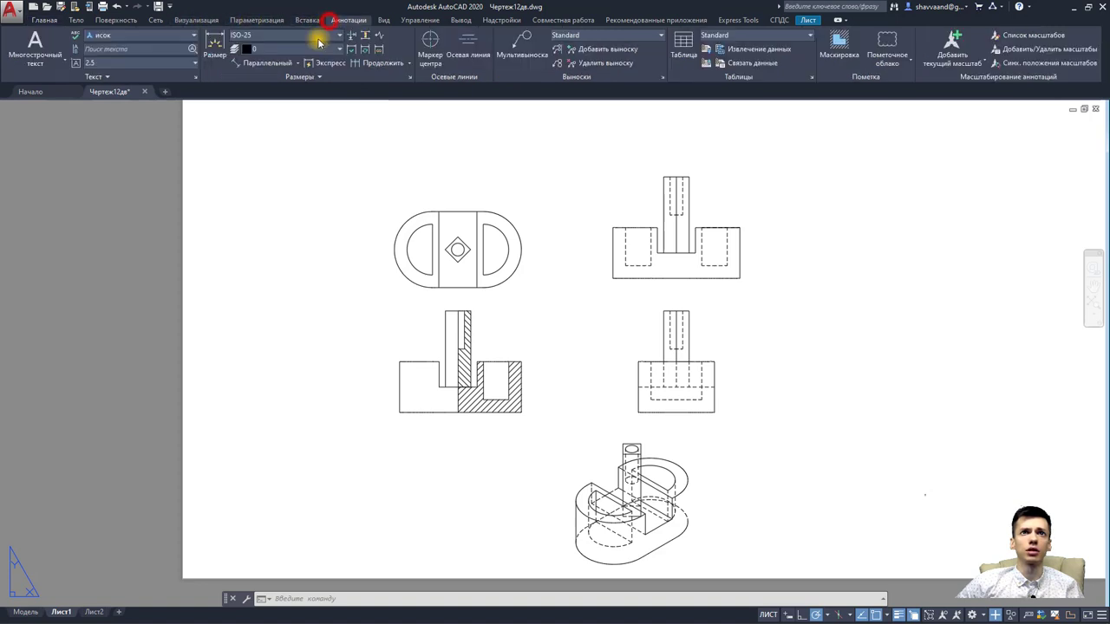
click(260, 62)
scroll(450, 241, up, 4)
click(469, 231)
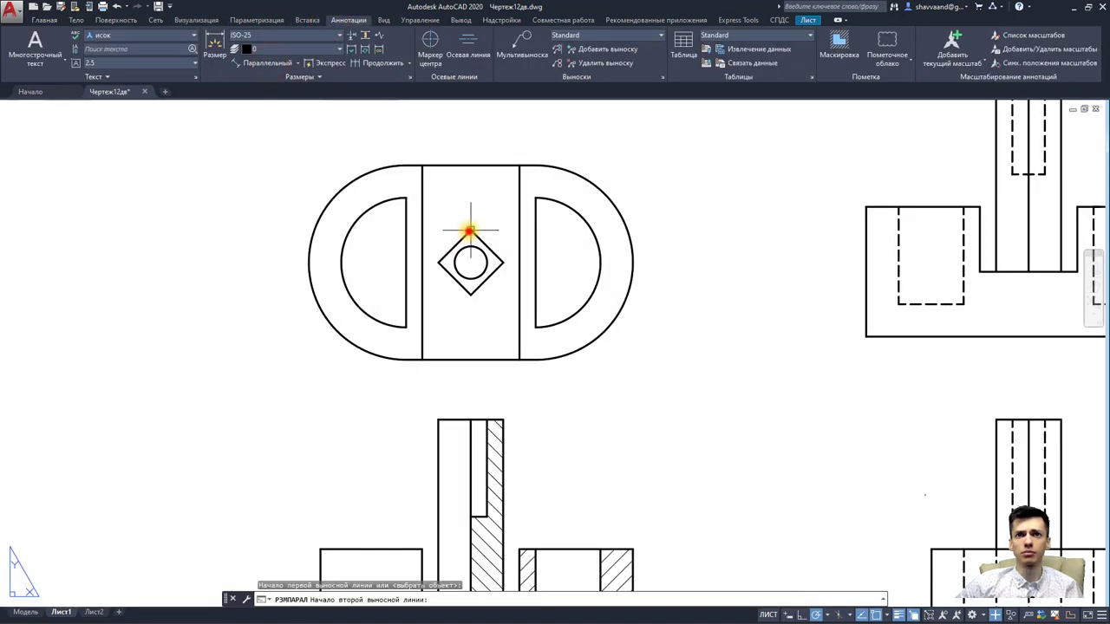
click(471, 295)
click(673, 257)
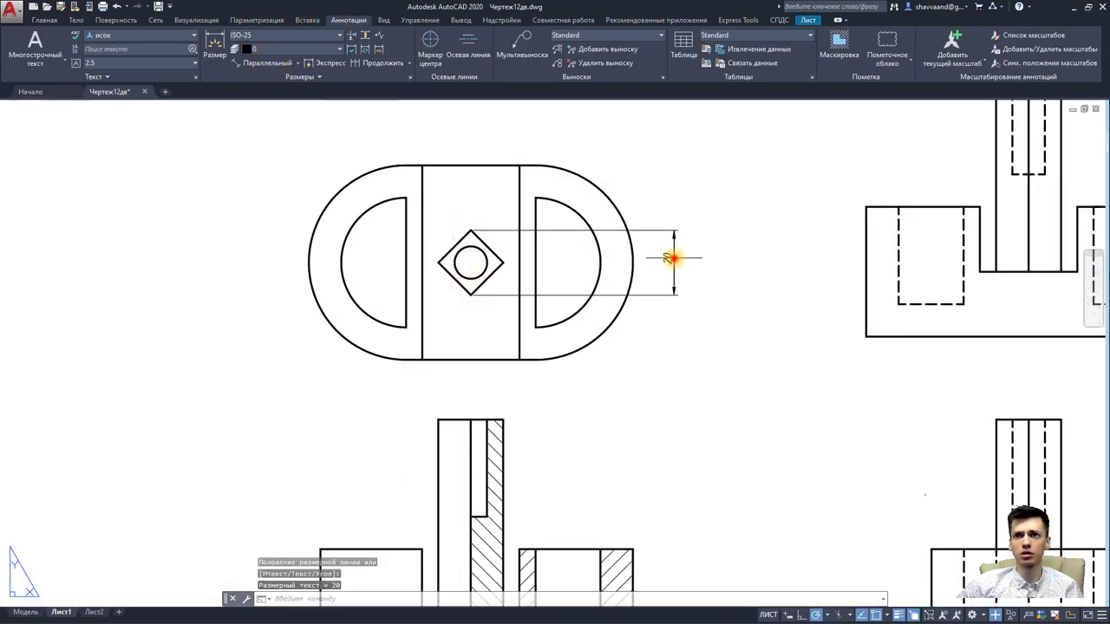
key(Return)
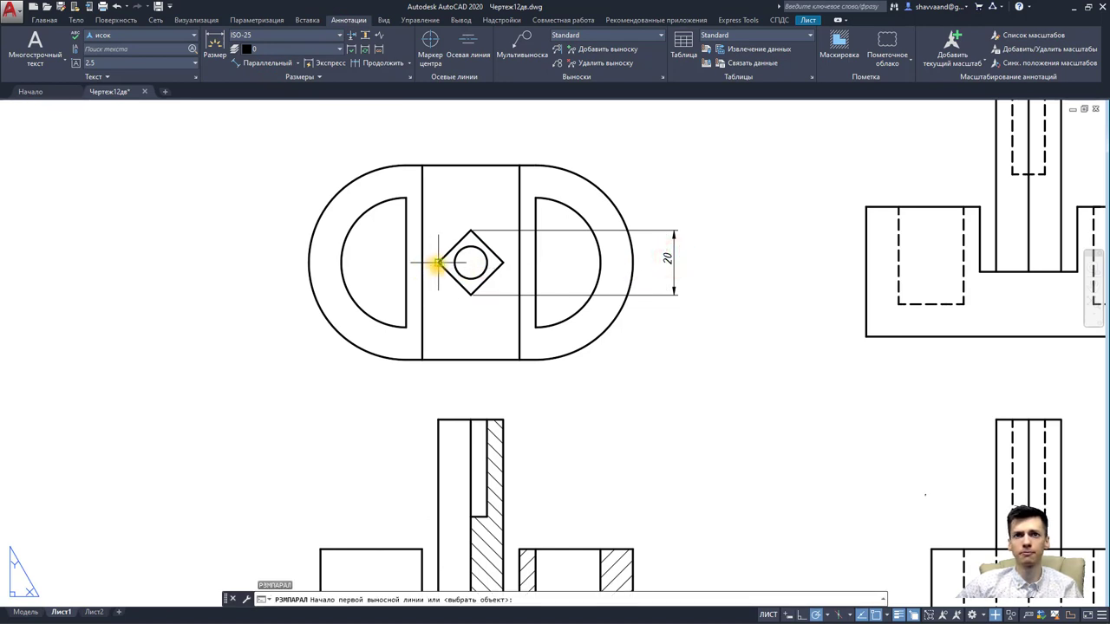
click(438, 263)
click(503, 263)
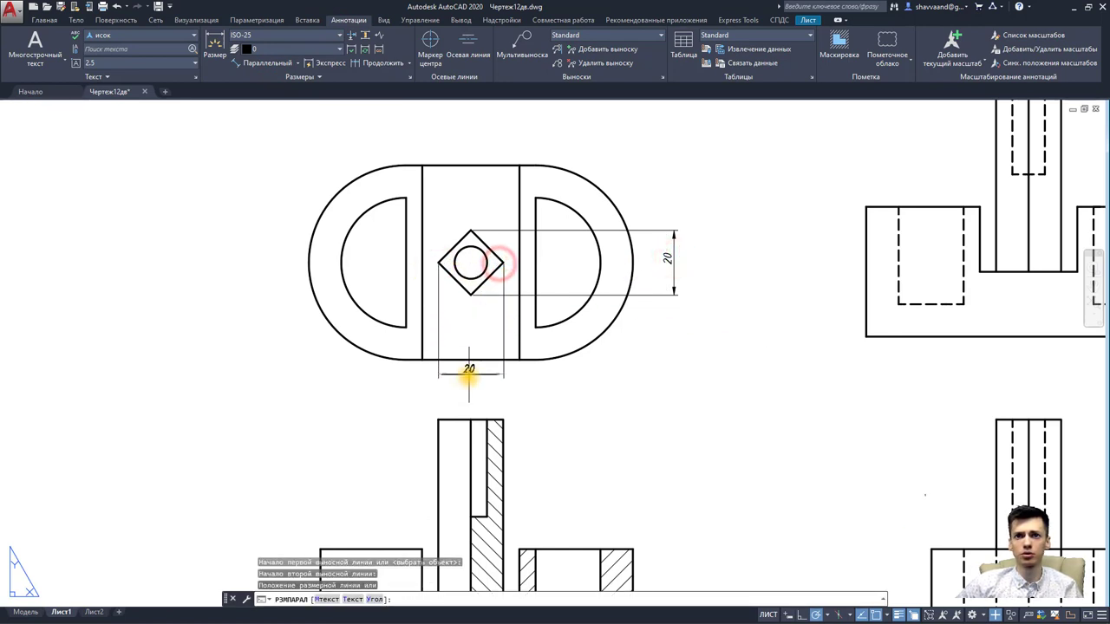
click(469, 375)
Step: Add a 30 width dimension for the central block below the 20 one
key(Return)
click(517, 353)
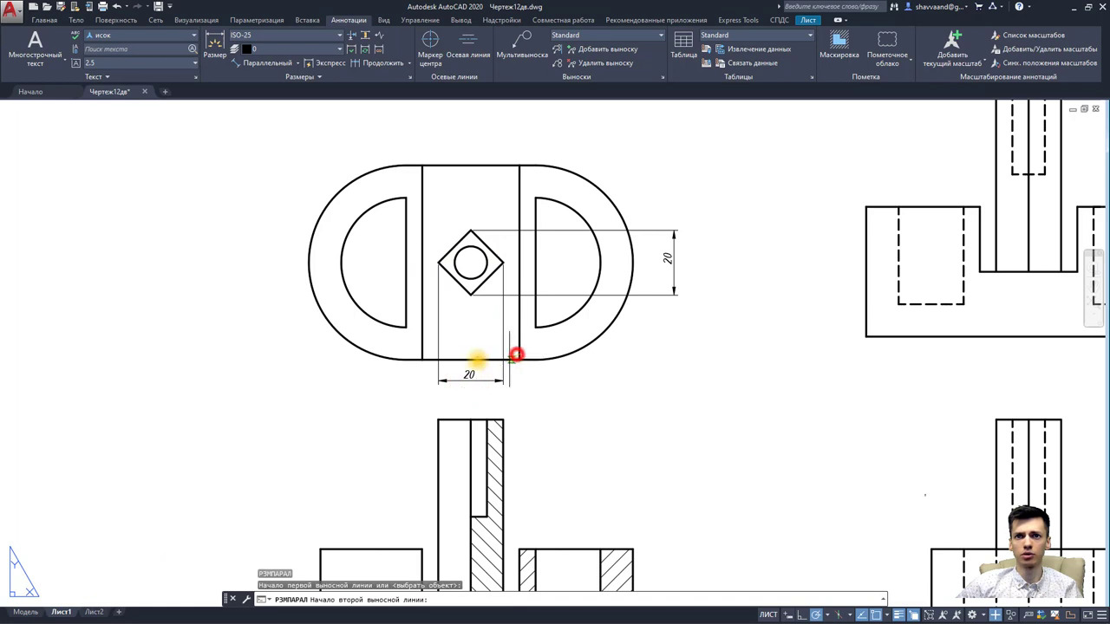
click(423, 358)
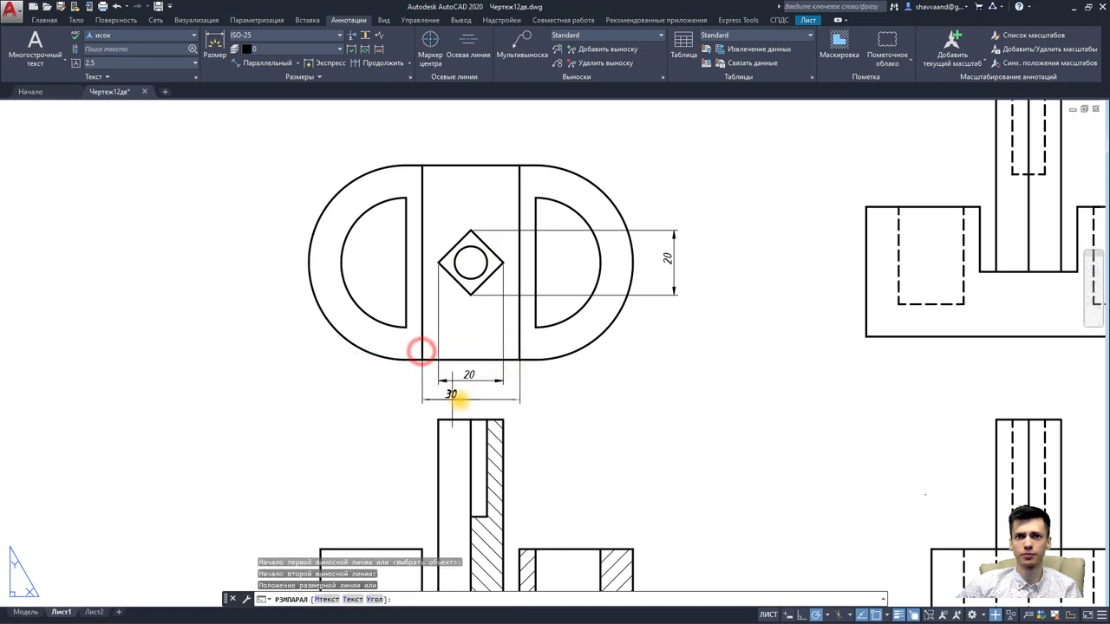
click(472, 395)
Step: Dimension the front view's base height 40 and overall height 80 on its left
mouse_move(531, 361)
middle_down()
mouse_move(531, 347)
mouse_move(489, 367)
middle_up()
key(Return)
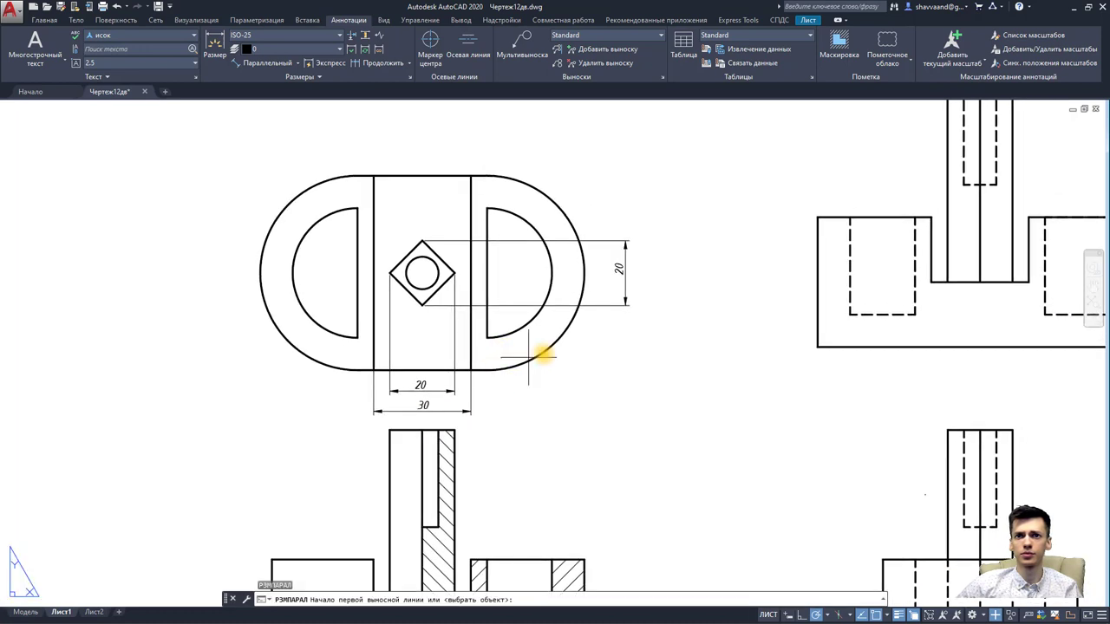
scroll(541, 354, down, 2)
scroll(649, 355, down, 1)
click(614, 375)
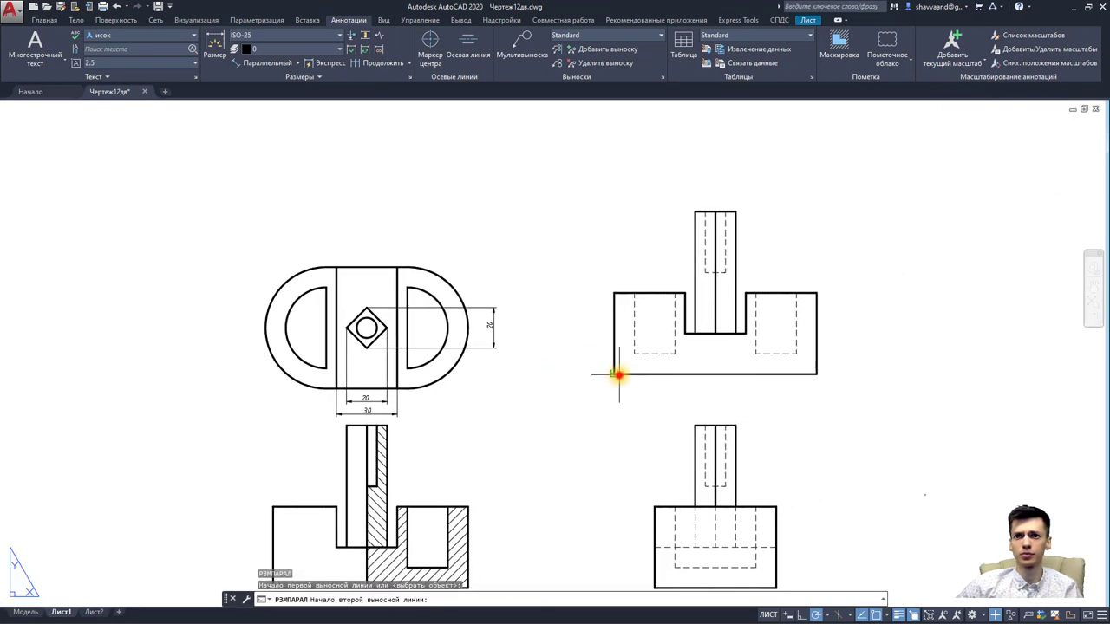
click(615, 295)
click(584, 338)
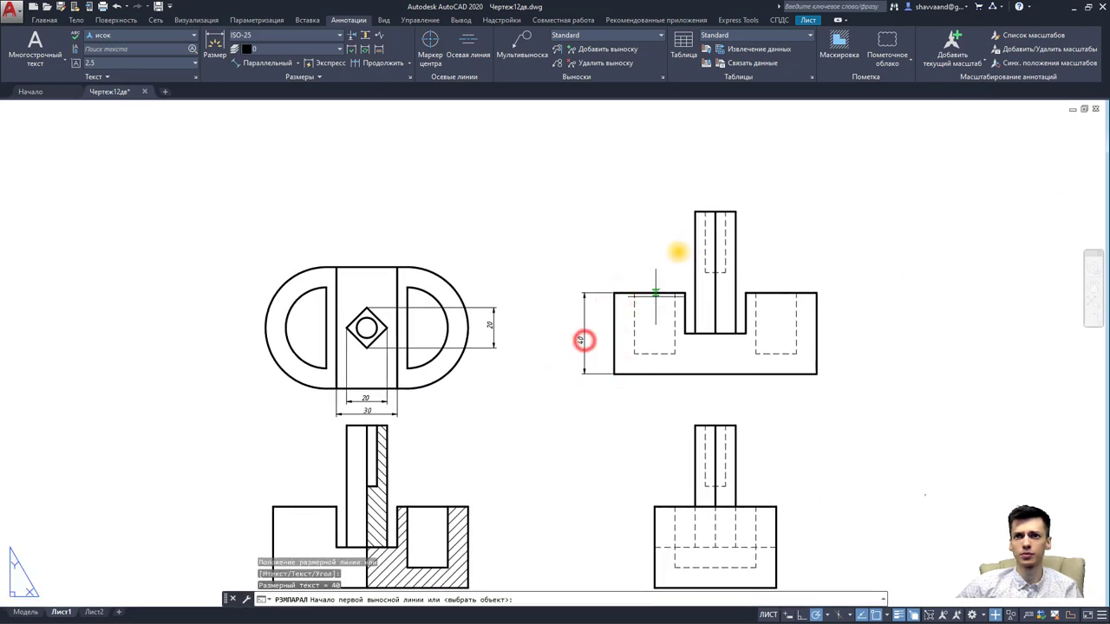
key(Return)
click(694, 213)
click(694, 374)
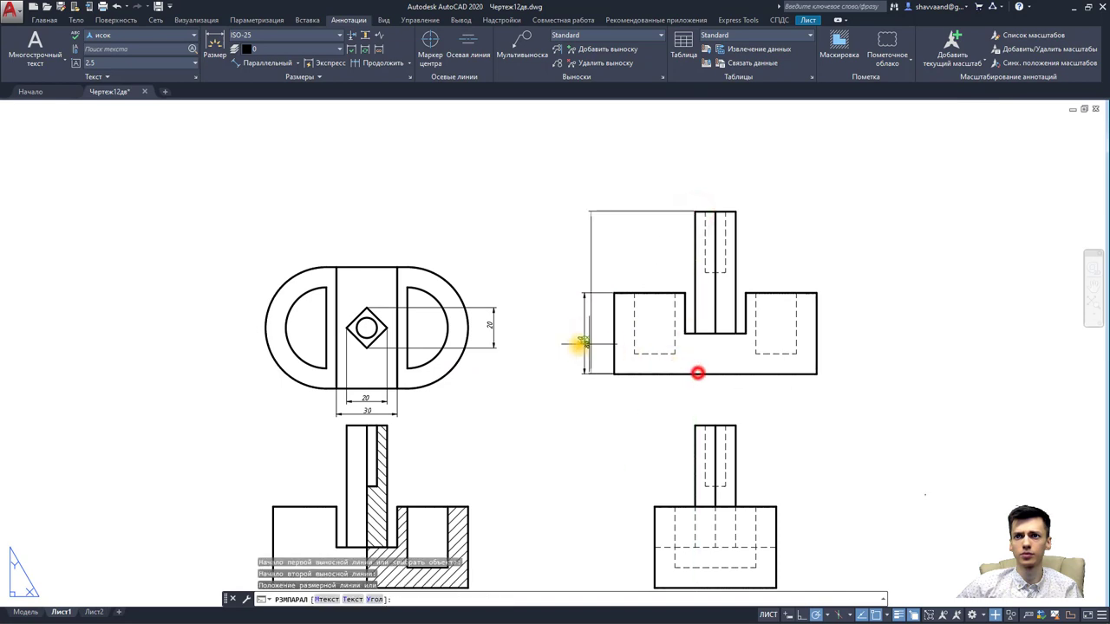
click(547, 288)
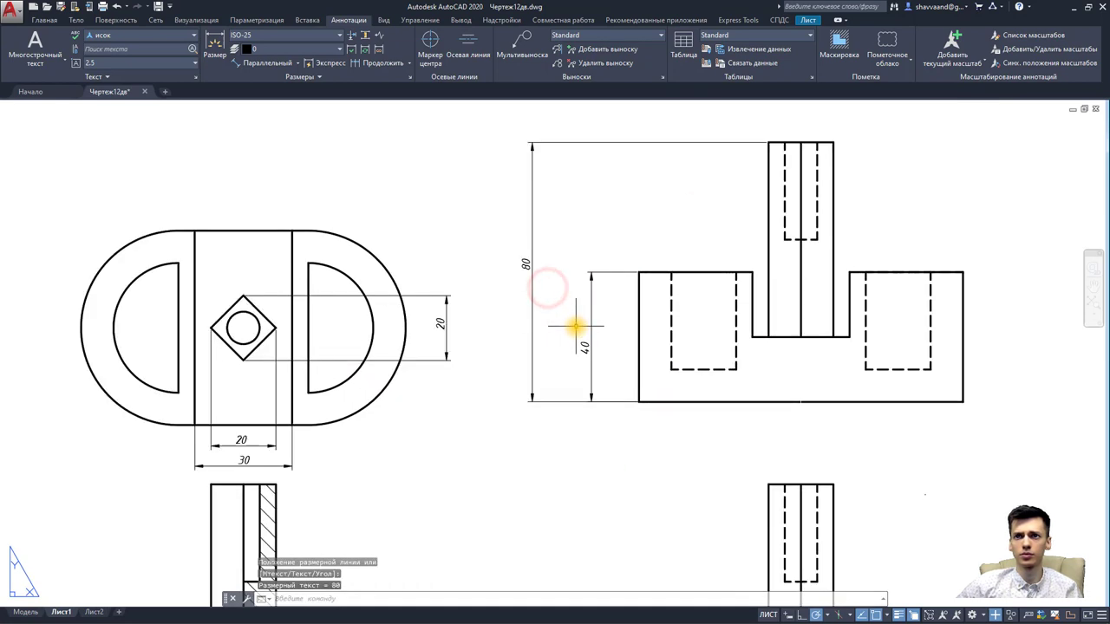
Step: Recentre the views and switch to the Model tab showing the 3D part
scroll(570, 322, up, 2)
middle_drag(650, 417, 635, 429)
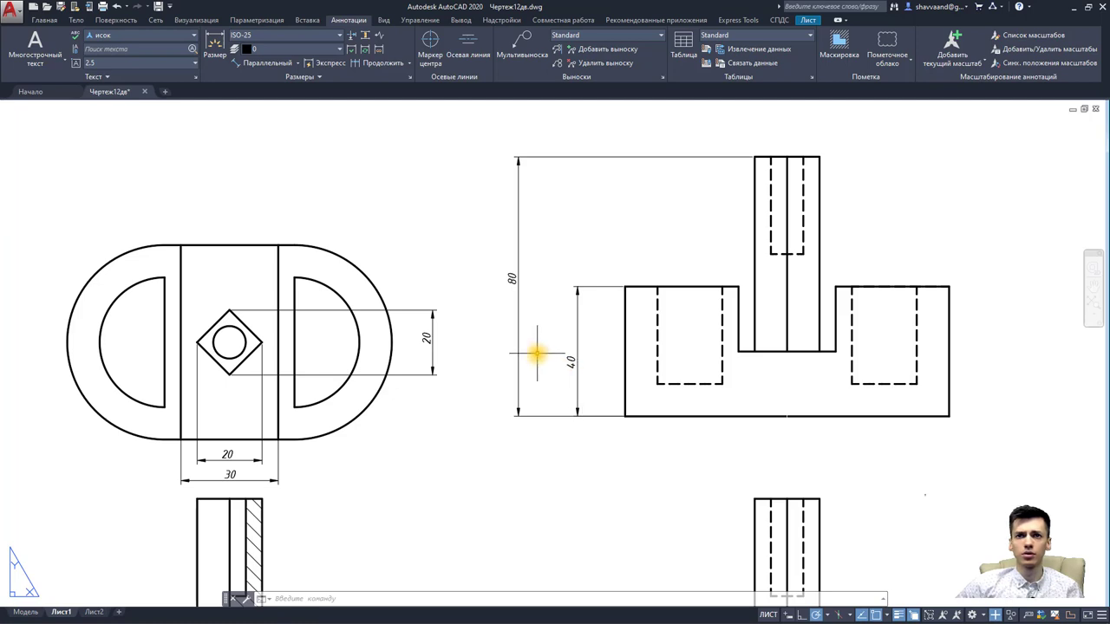
click(29, 613)
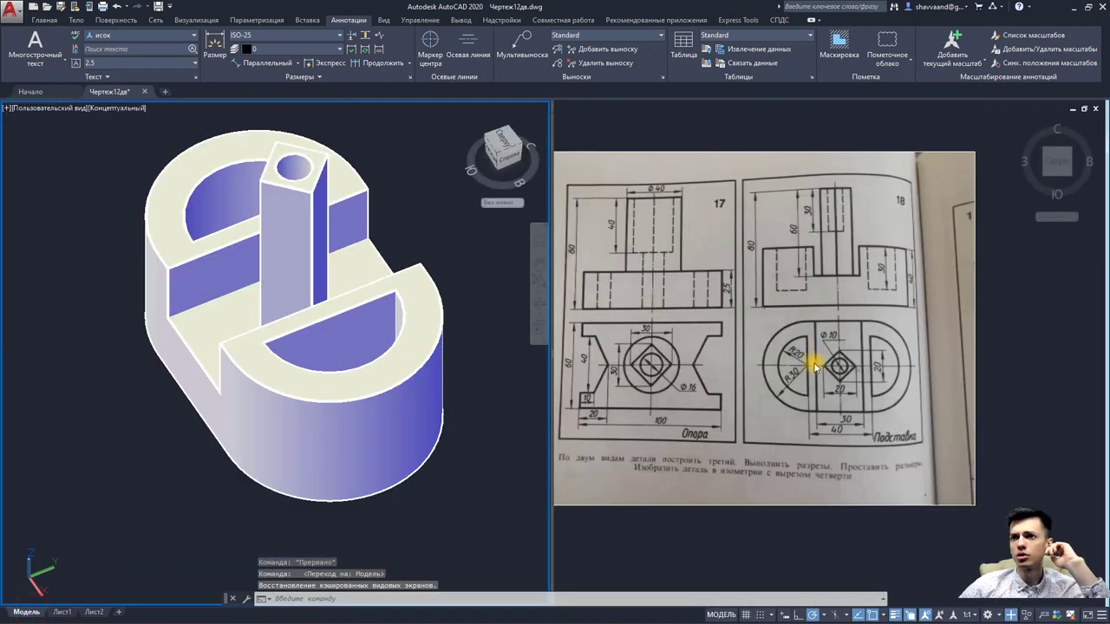
Step: Return to the Лист1 sheet, centre the plan view, and begin another aligned dimension
click(754, 540)
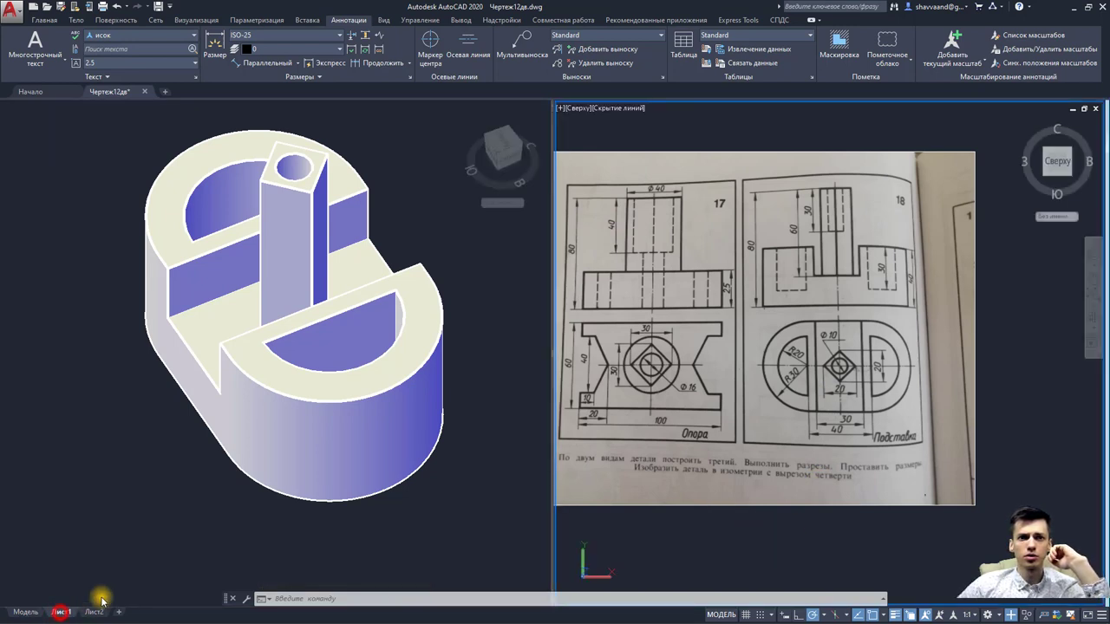
click(62, 613)
middle_drag(263, 415, 358, 398)
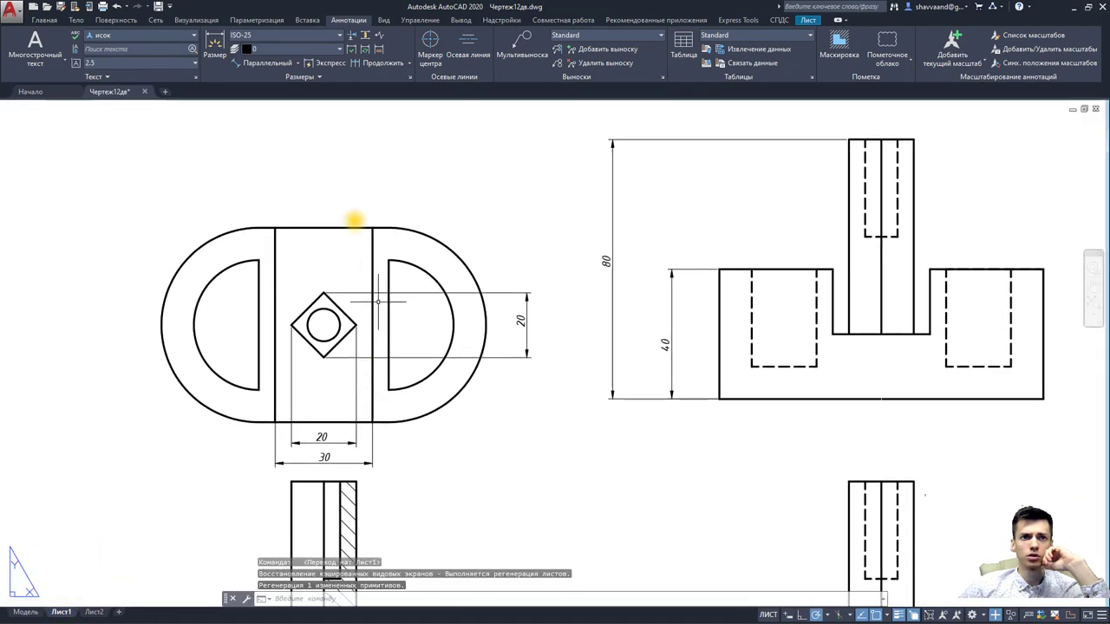
click(303, 66)
Step: Place a 40 overall aligned dimension above the plan view
click(259, 326)
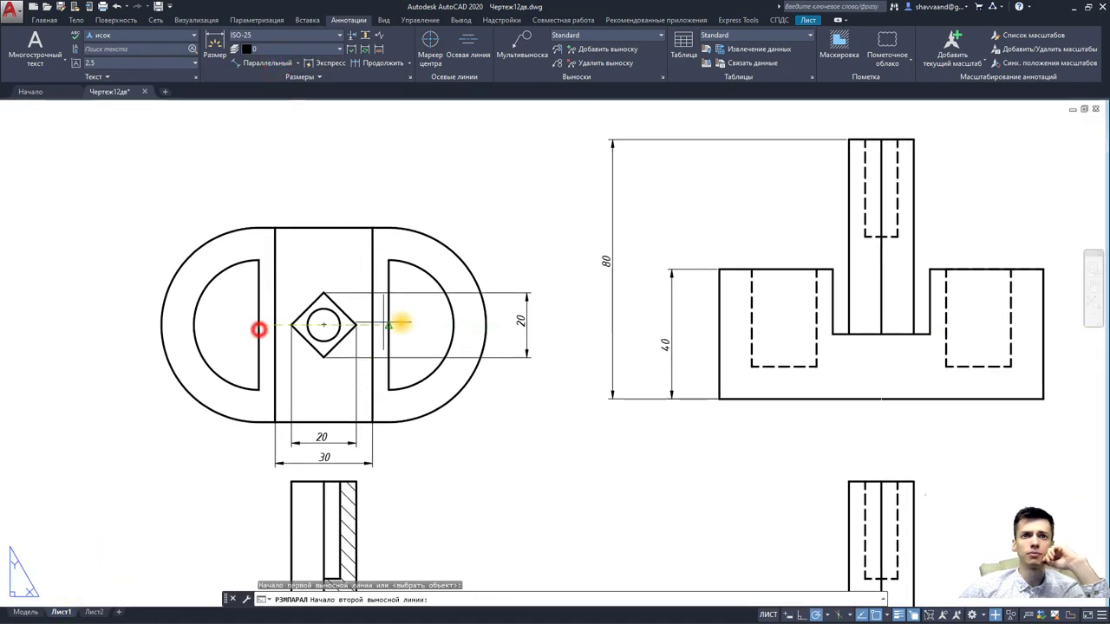
click(388, 324)
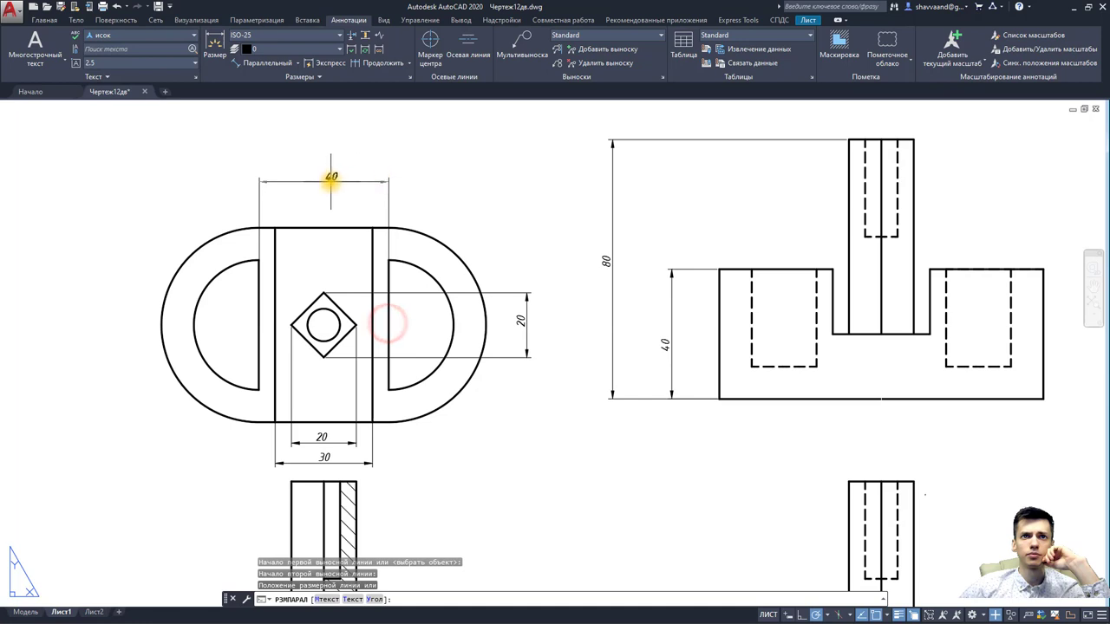
click(320, 178)
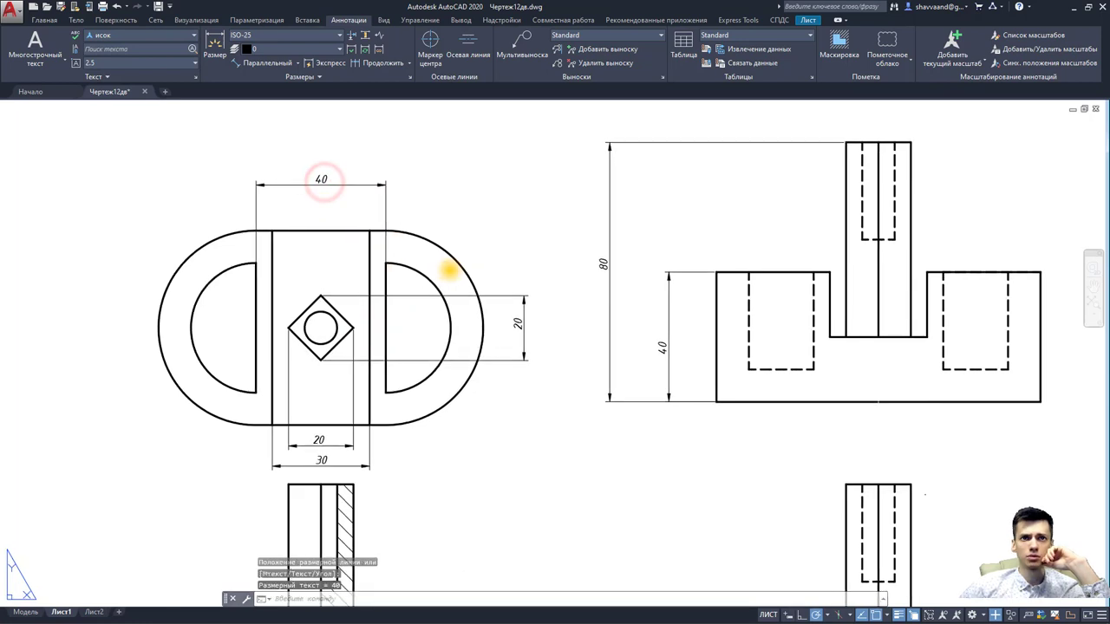
Step: Add an R20 radius dimension to the right inner arc, then zoom out
click(298, 62)
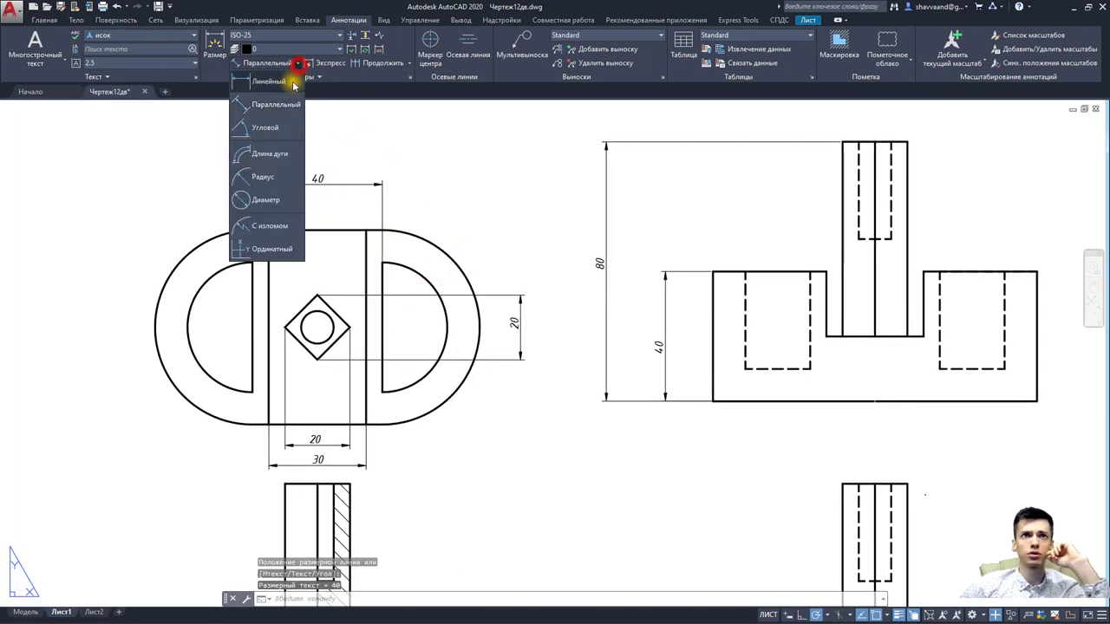
click(268, 177)
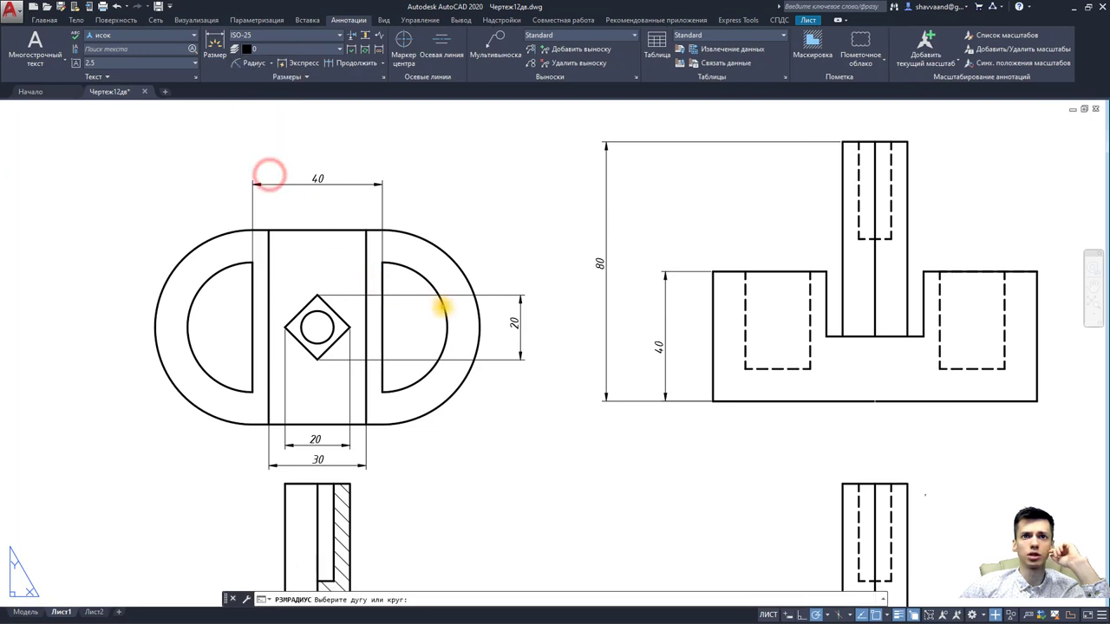
click(422, 327)
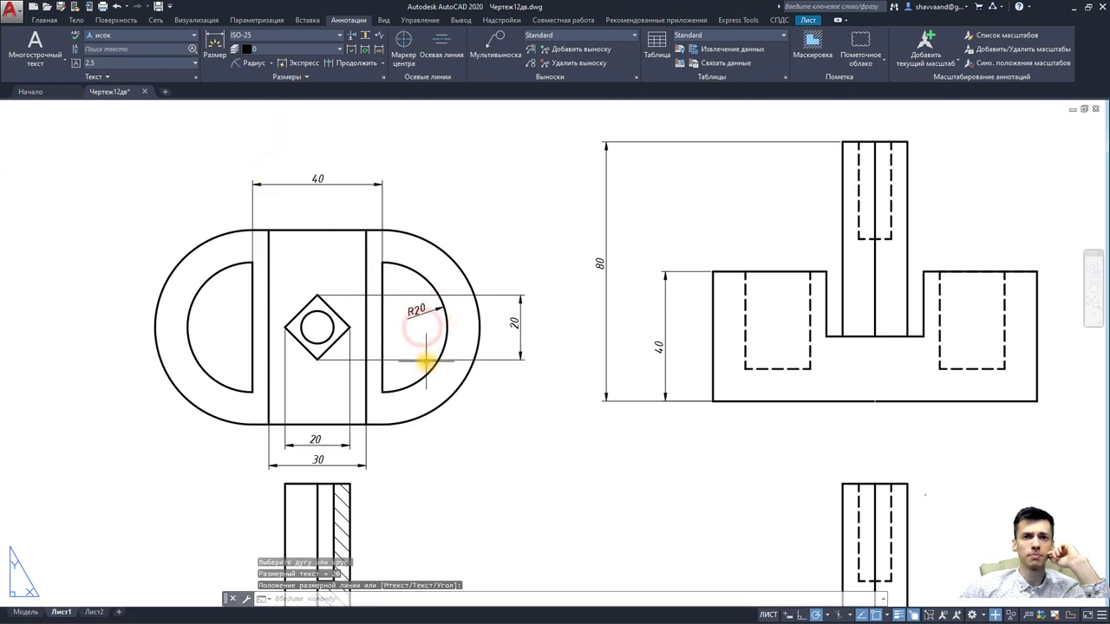
scroll(528, 364, down, 2)
scroll(523, 289, down, 1)
scroll(535, 303, down, 1)
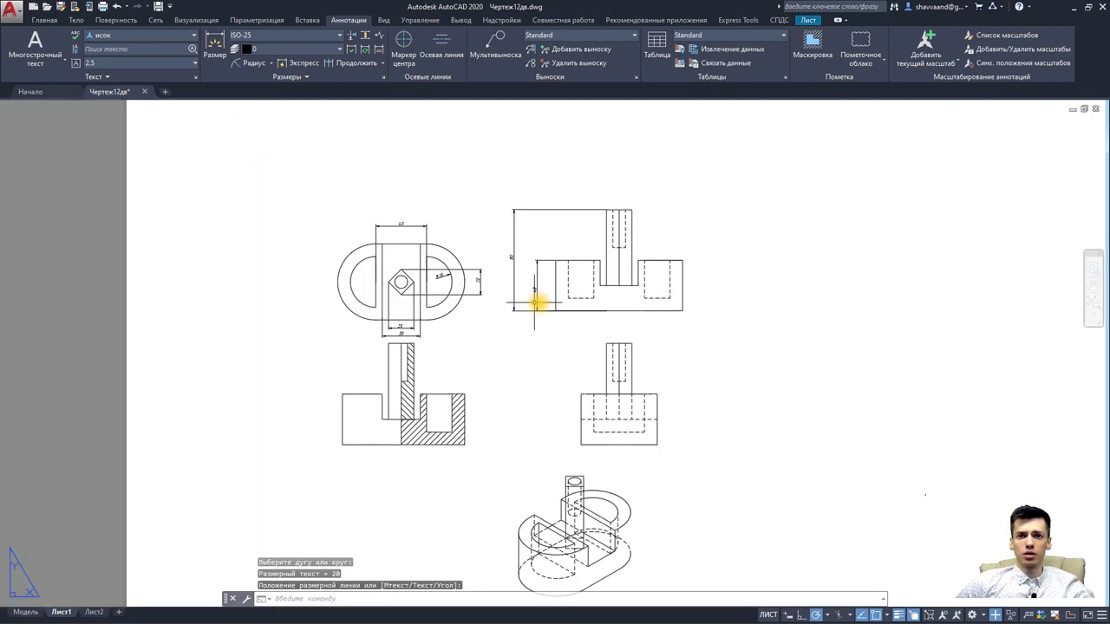
scroll(619, 359, down, 2)
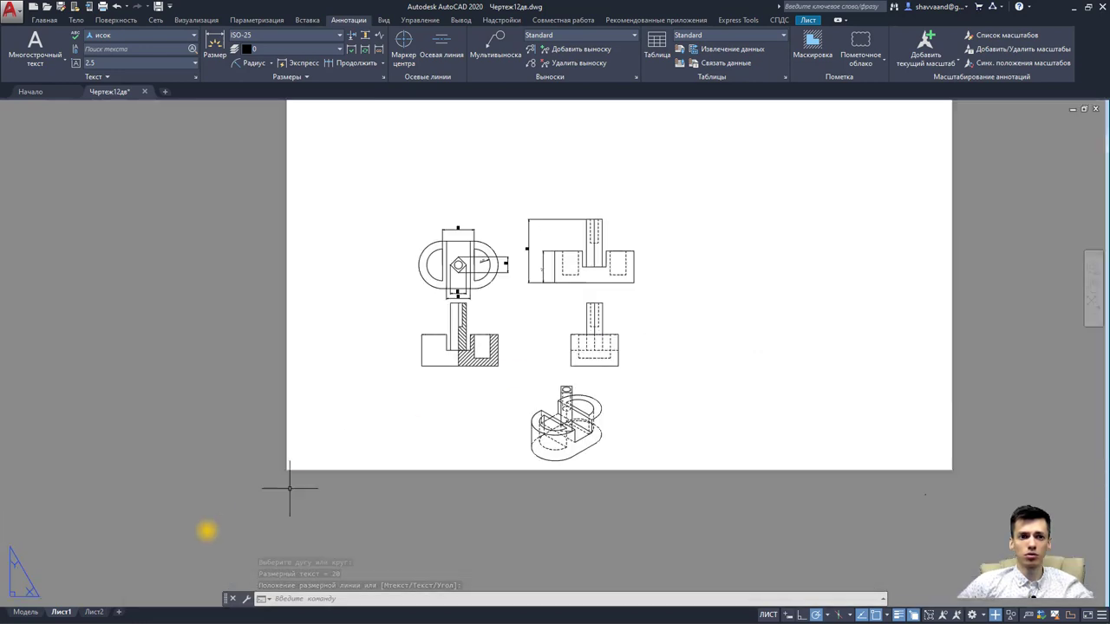
Step: In Лист1's Page Setup, set paper to ISO без полей A3 (420.00 x 297.00 мм)
right_click(75, 614)
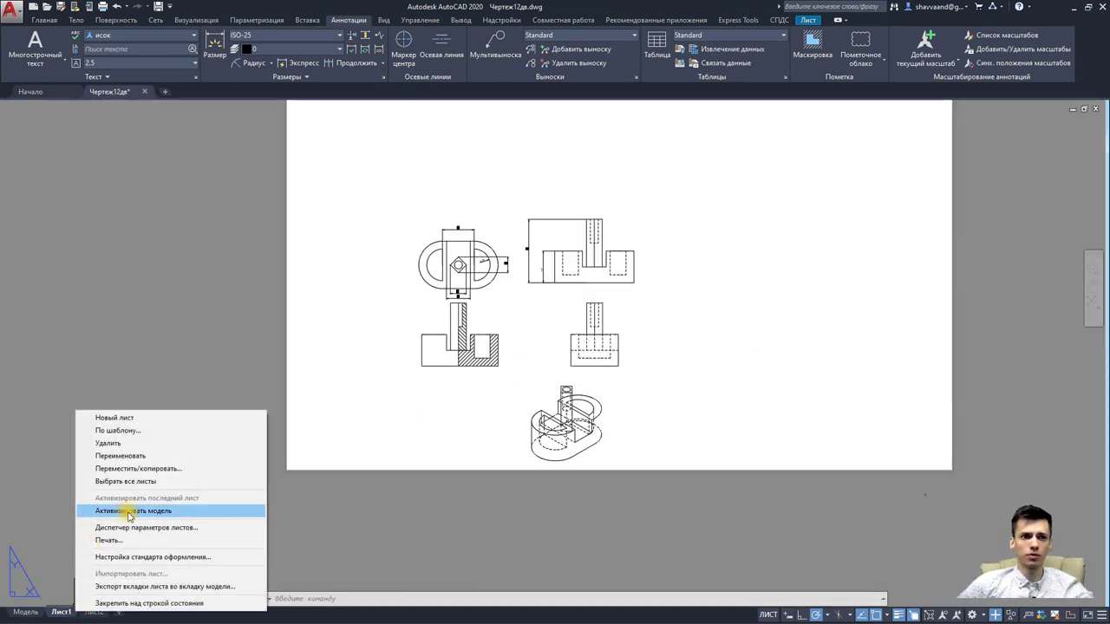
click(154, 524)
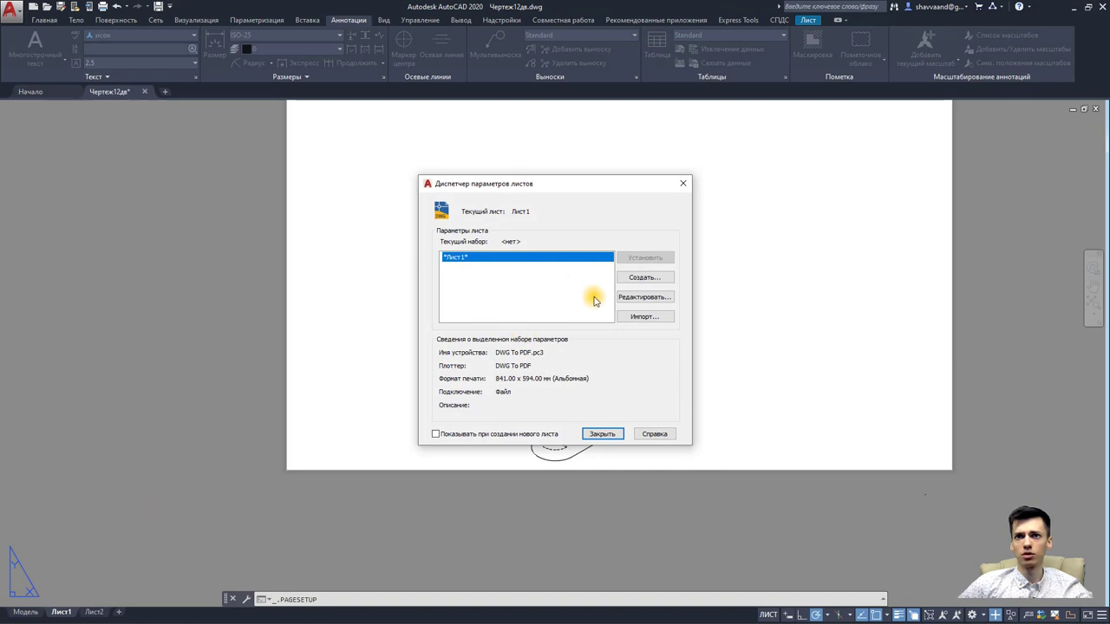
click(634, 297)
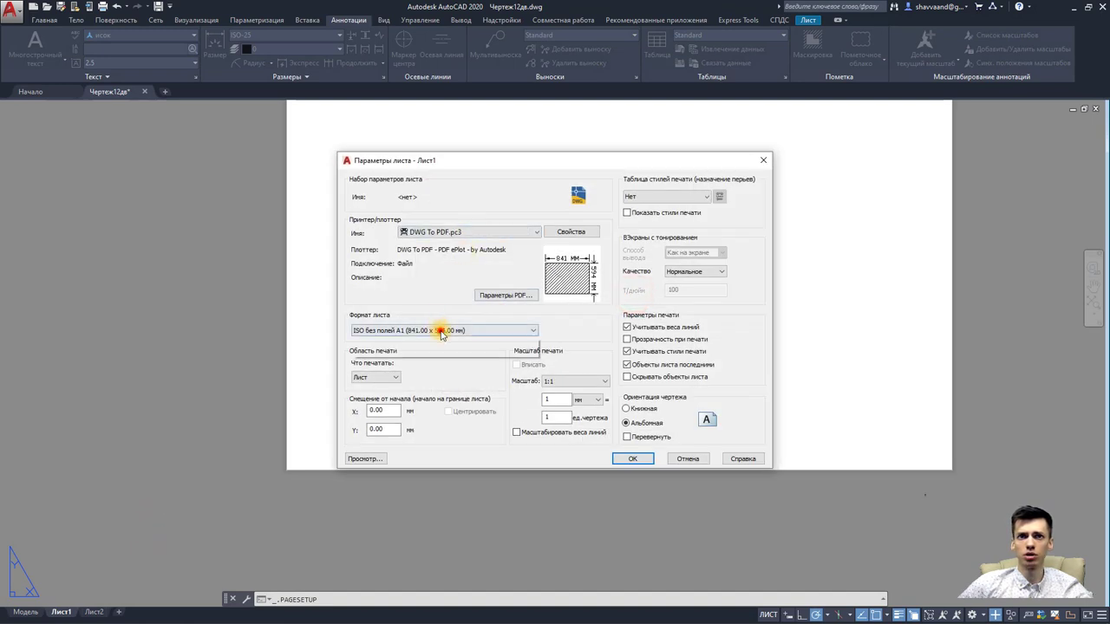
click(441, 330)
scroll(455, 397, up, 3)
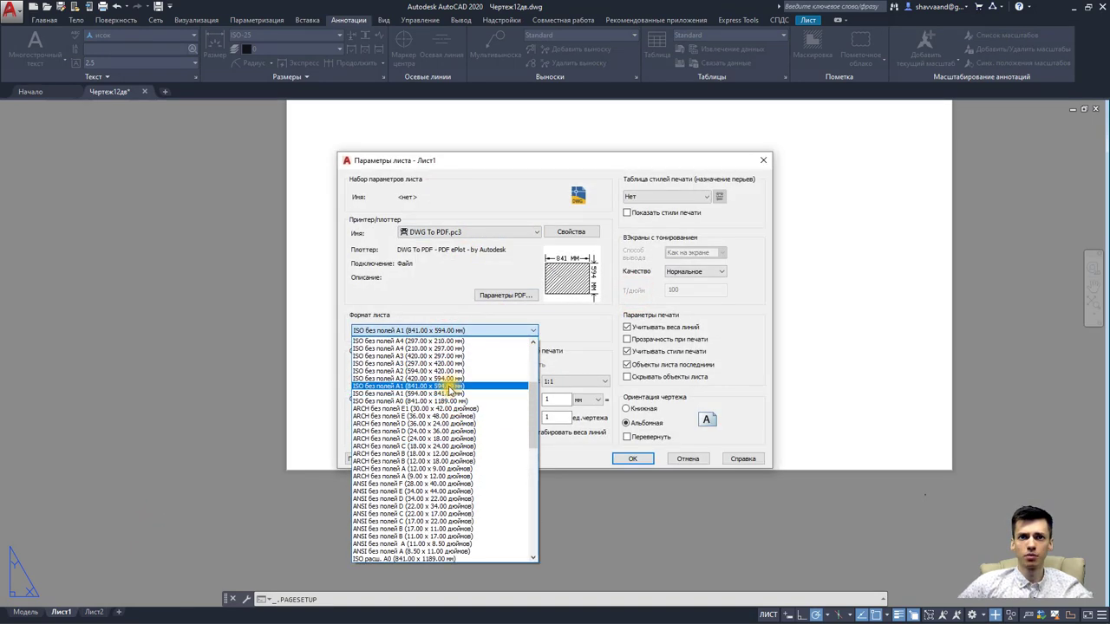
scroll(452, 394, up, 2)
scroll(437, 386, up, 1)
click(420, 379)
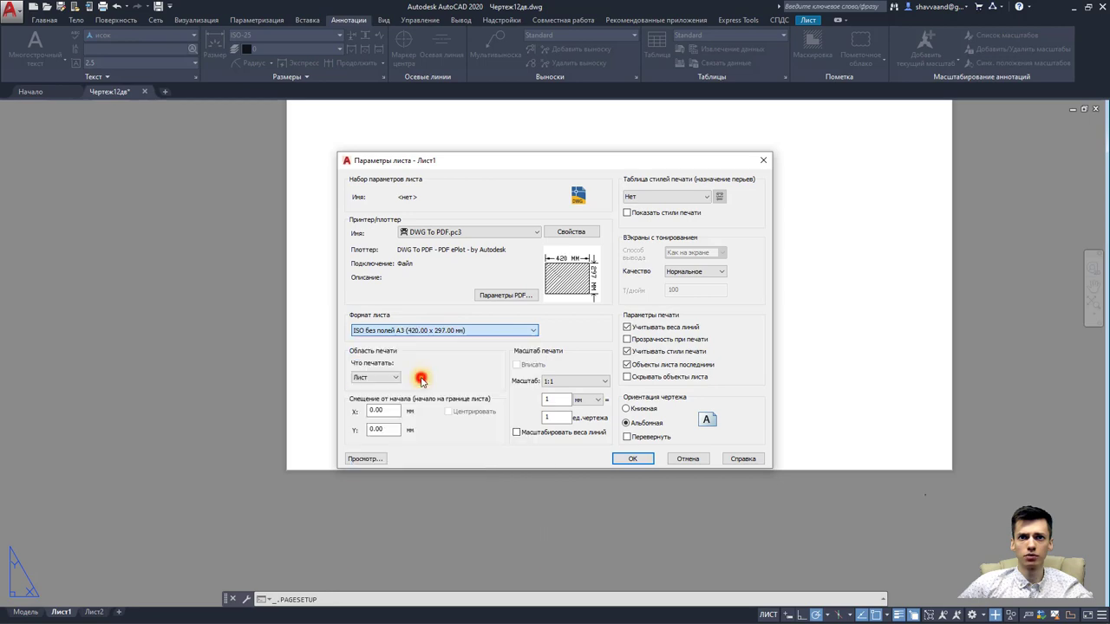
click(632, 457)
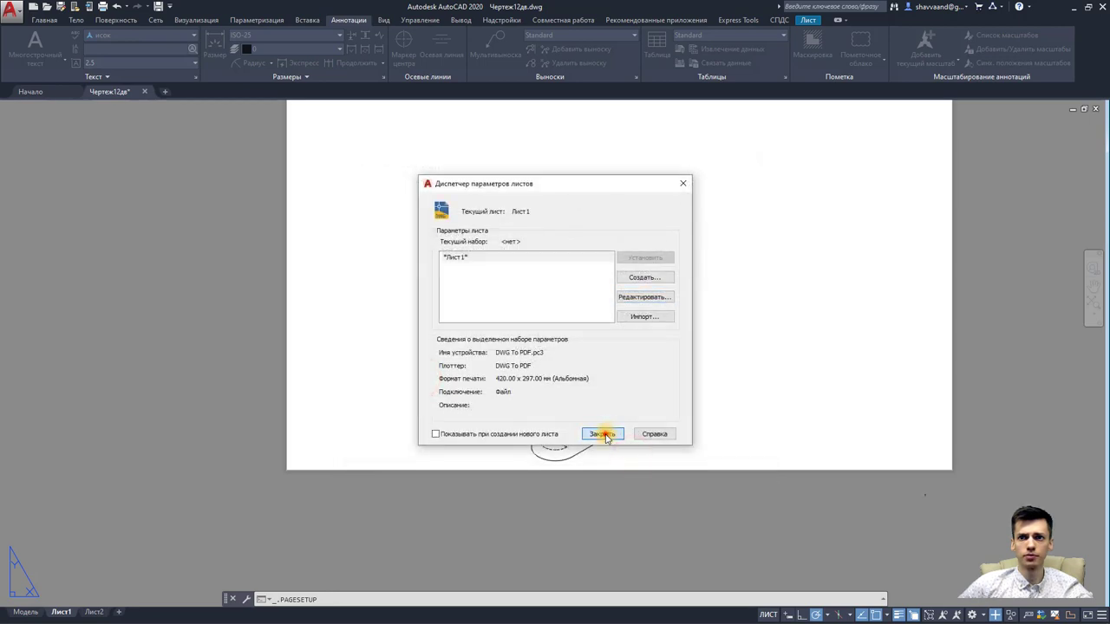
click(601, 434)
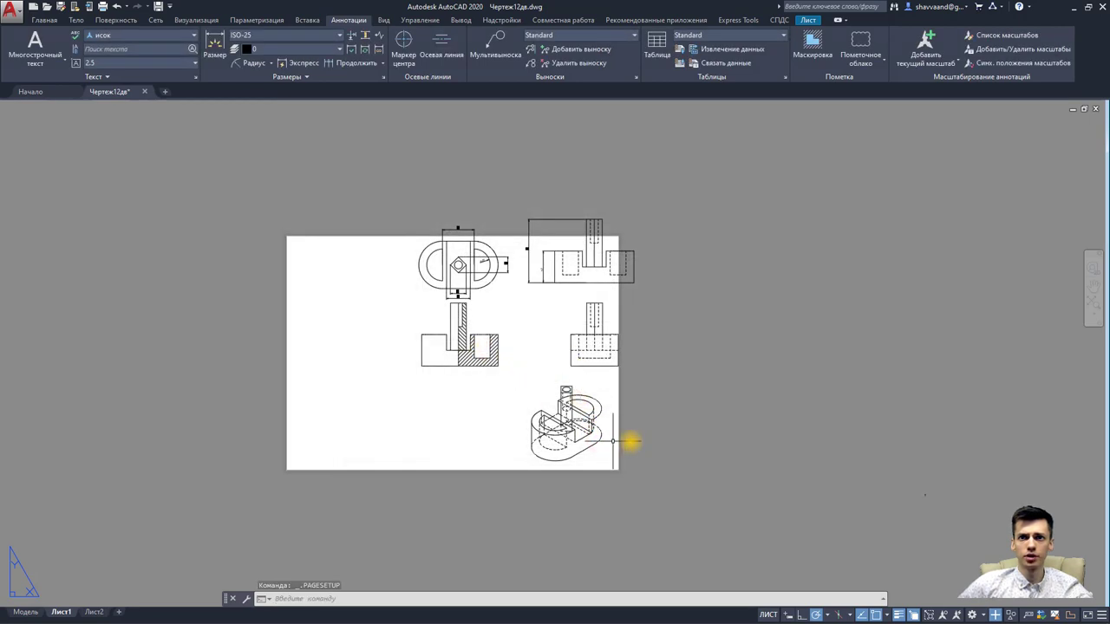
Step: Window-select all the views and move them left on the sheet
click(695, 458)
click(409, 211)
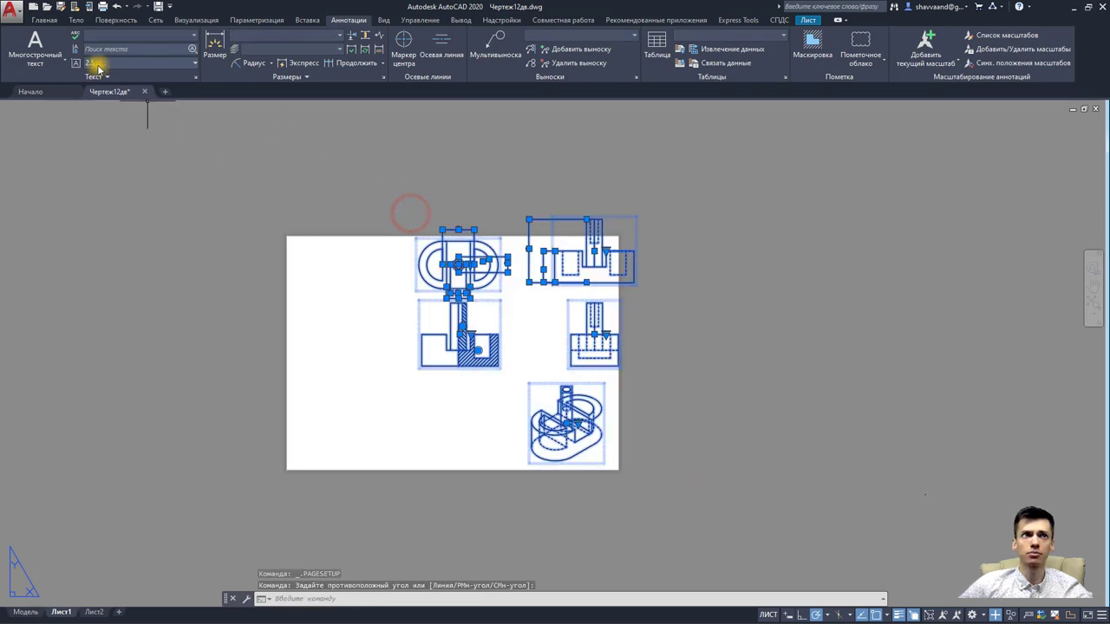
click(35, 16)
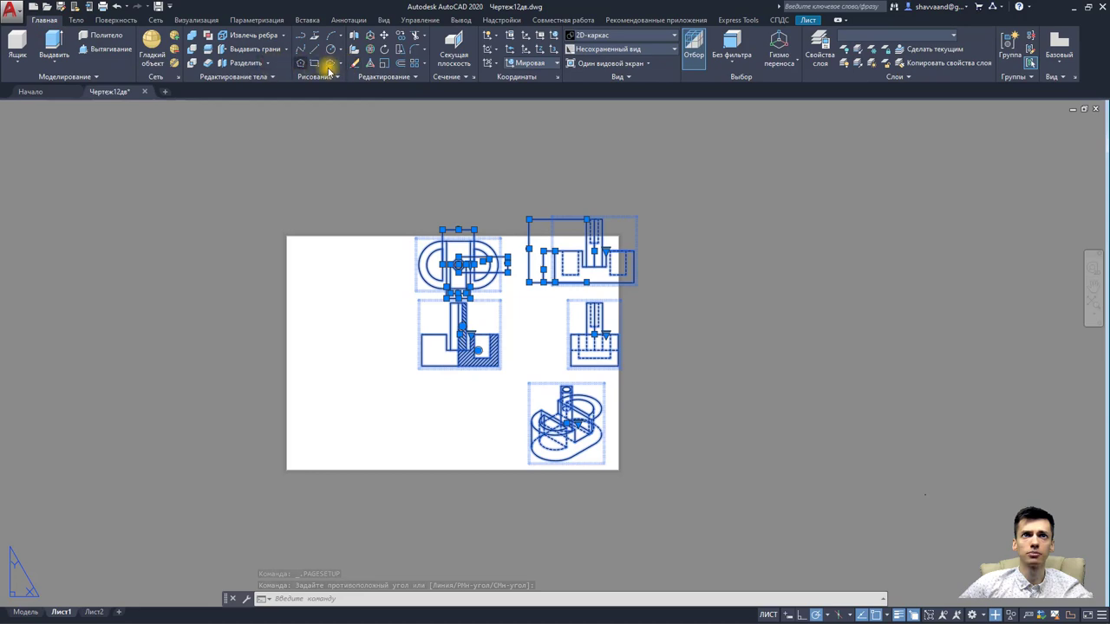
click(384, 35)
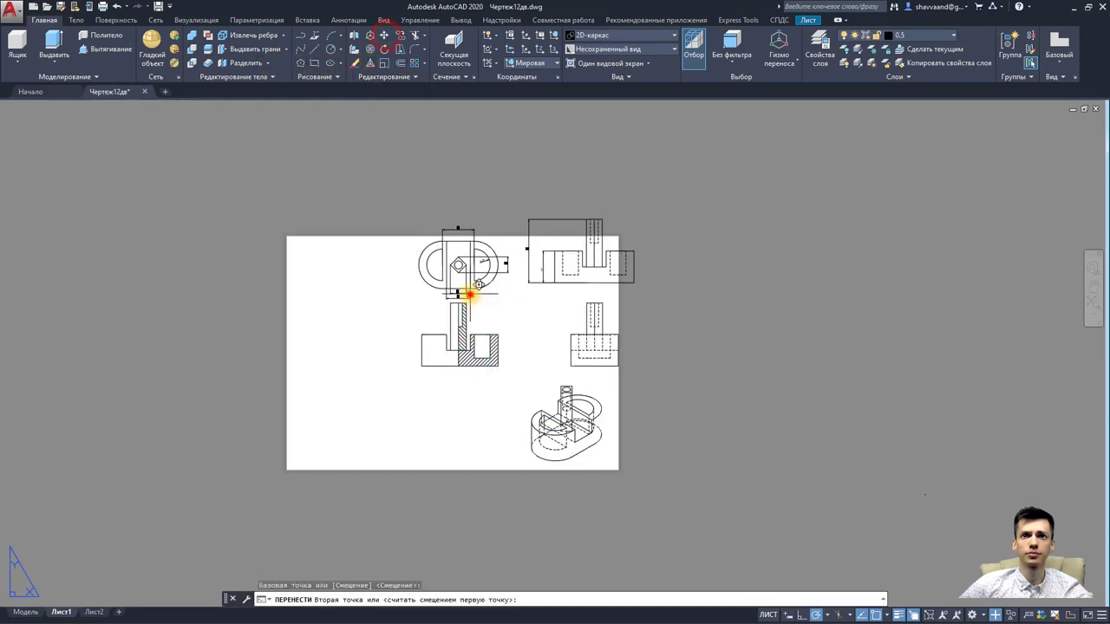
click(468, 295)
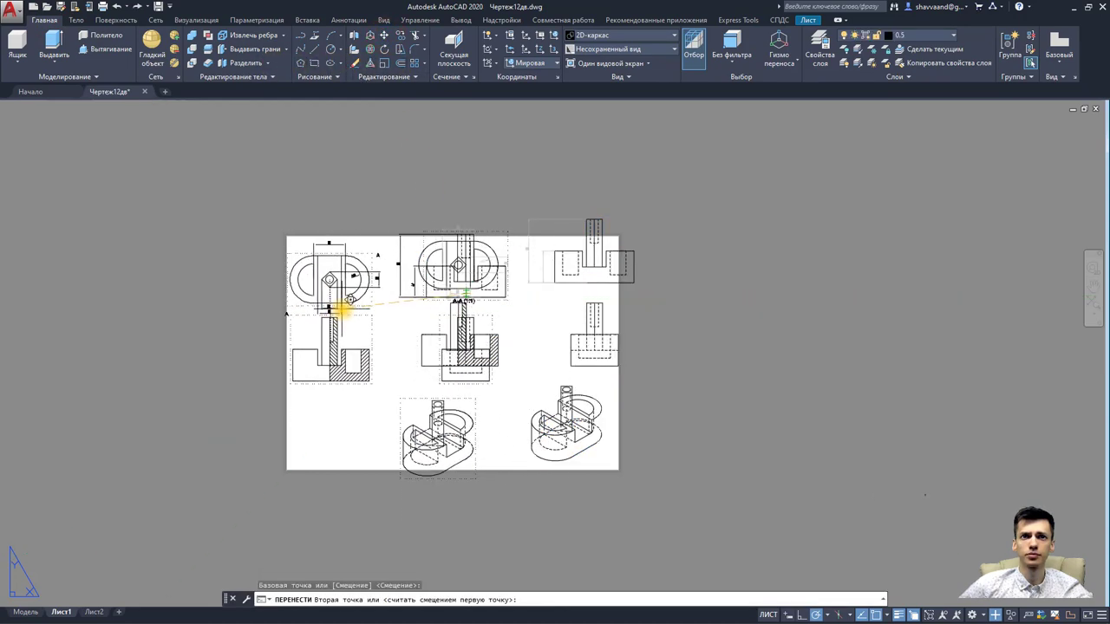
click(349, 311)
Step: Grip-move the isometric view to the sheet's right side, below the side view
click(475, 451)
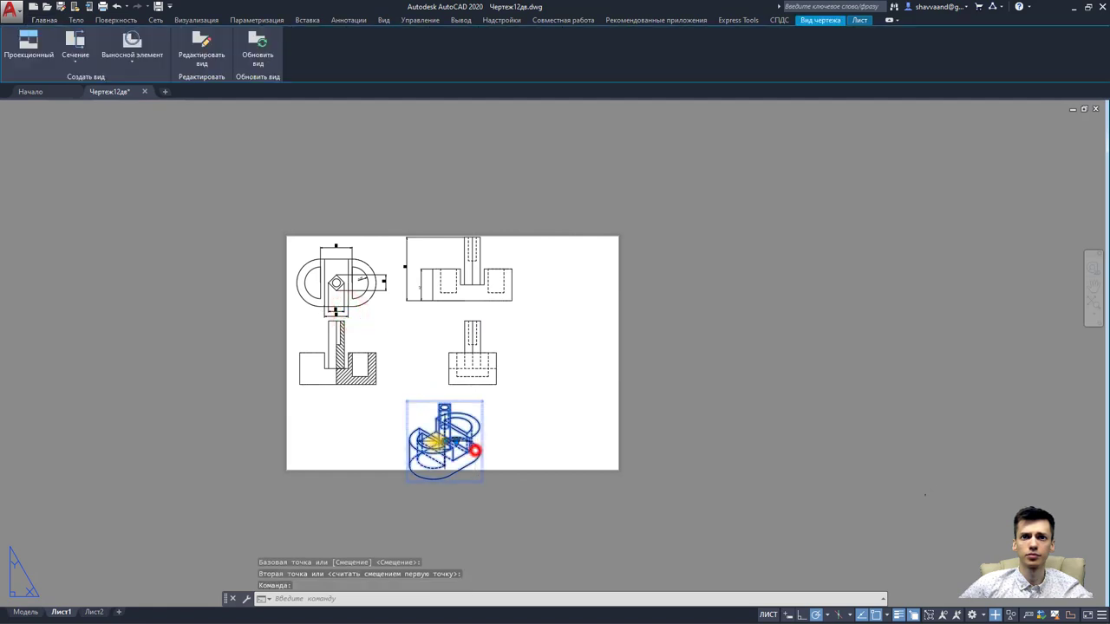
click(442, 443)
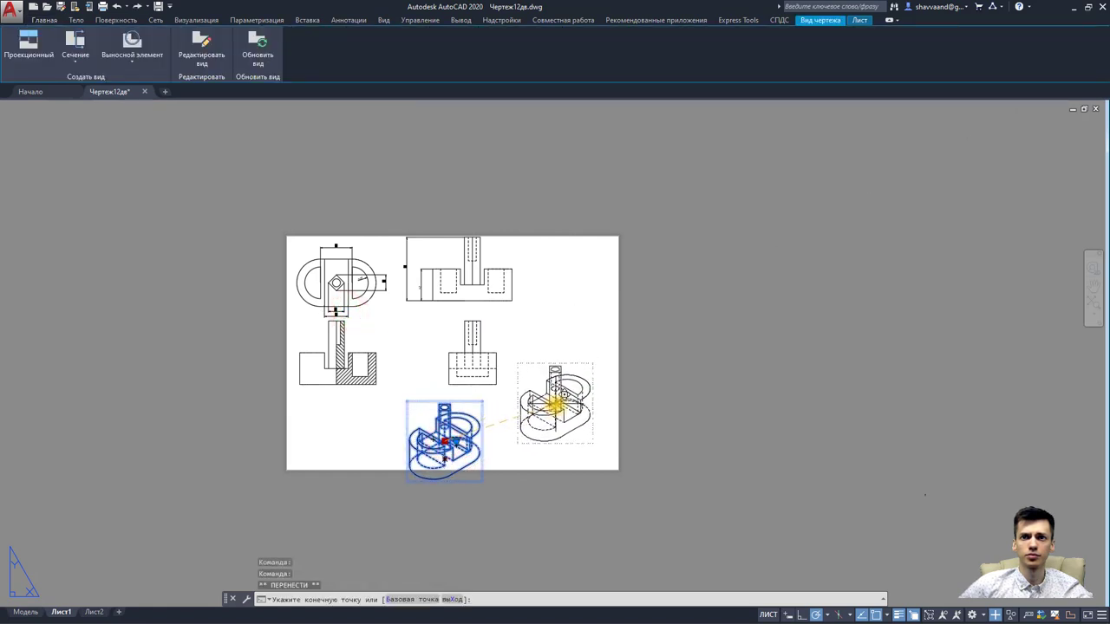
click(558, 400)
scroll(557, 400, up, 3)
scroll(575, 385, up, 2)
Step: Draw a first vertical line on the isometric view from the lower curve's right end to the top curve
middle_drag(590, 372, 595, 278)
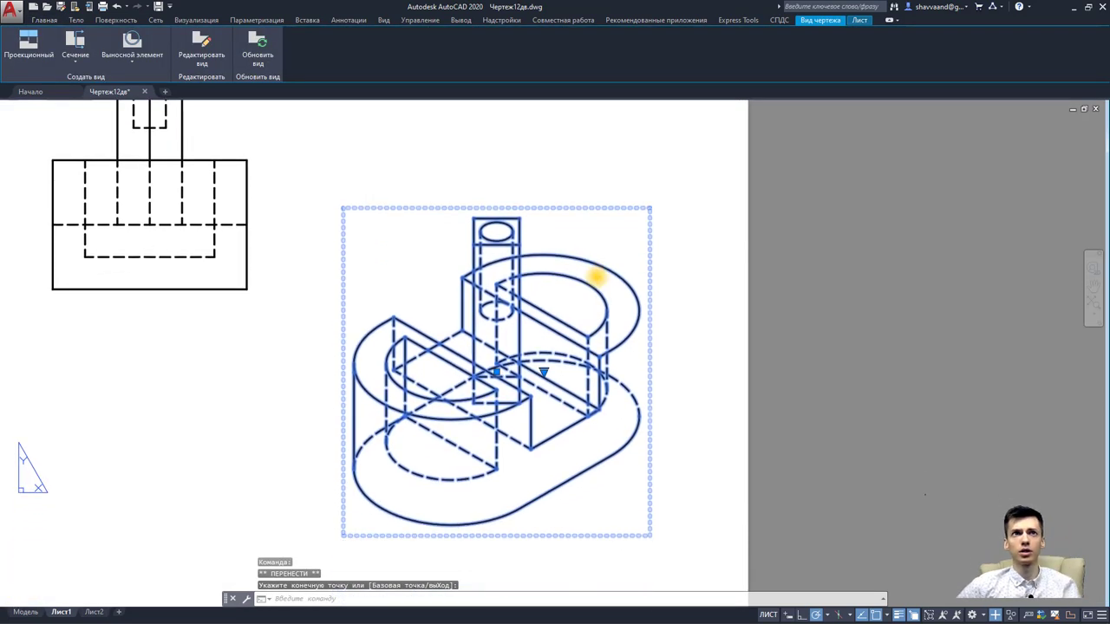
scroll(595, 278, down, 1)
key(Escape)
scroll(626, 351, up, 2)
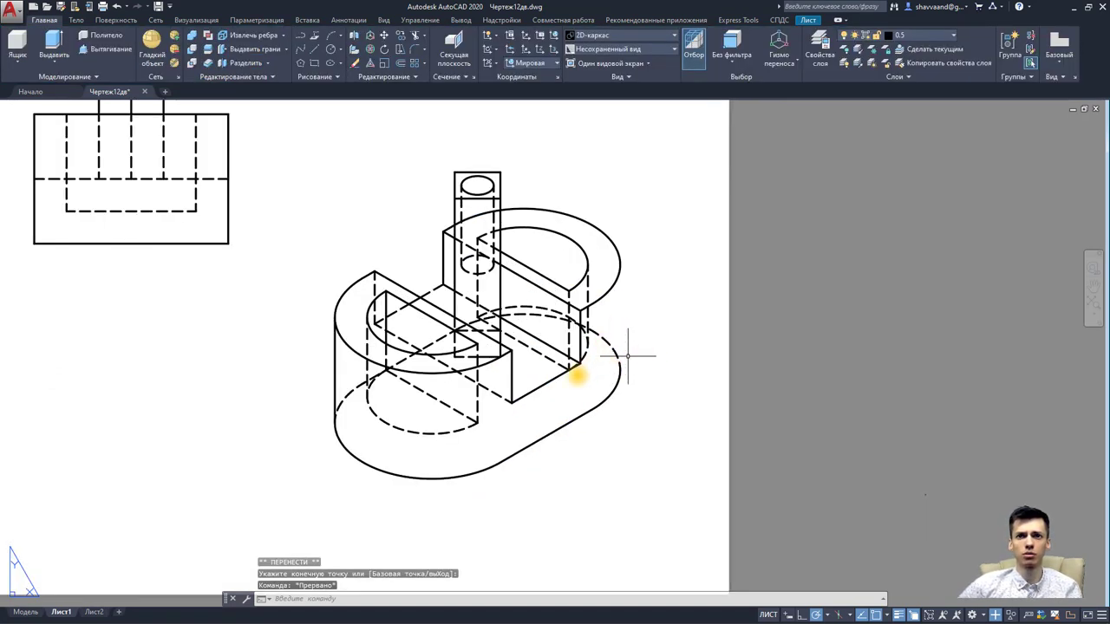
click(579, 372)
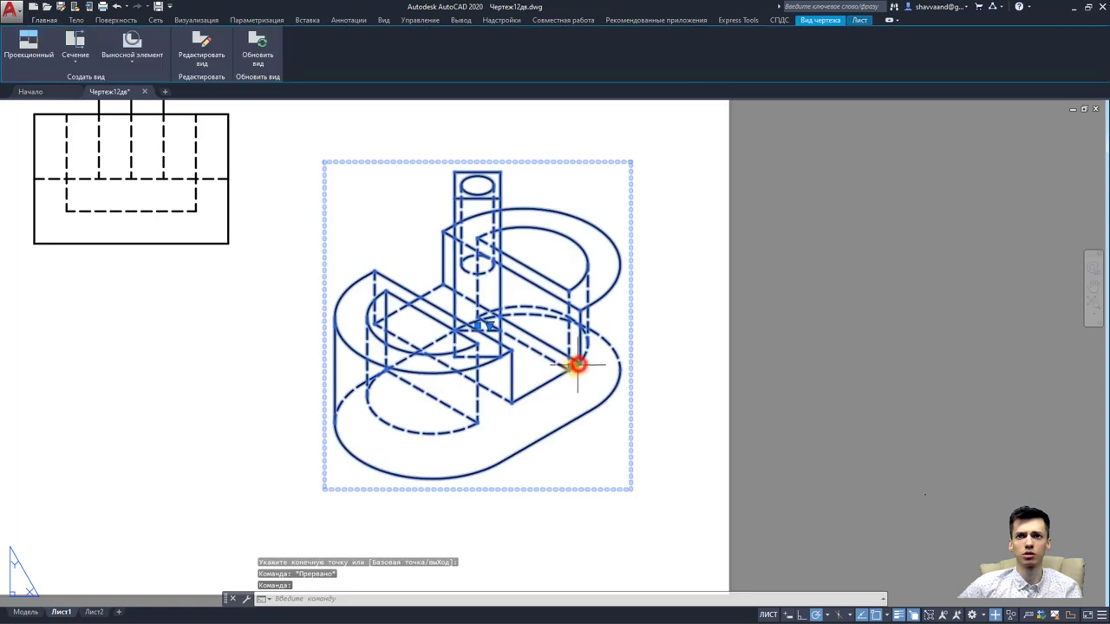
click(36, 20)
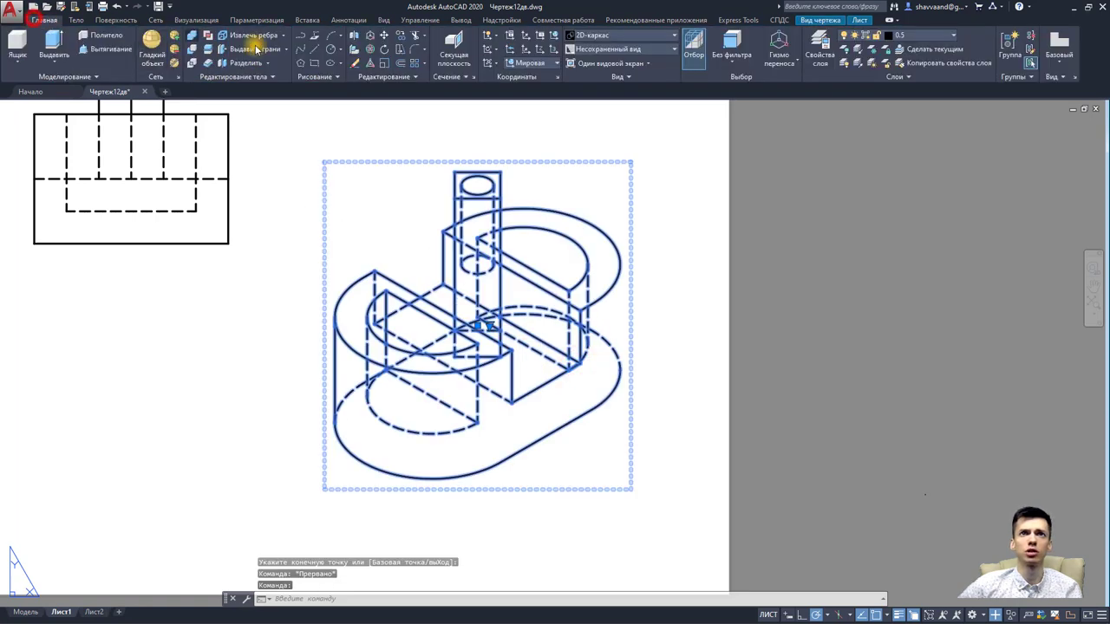
click(318, 49)
click(619, 363)
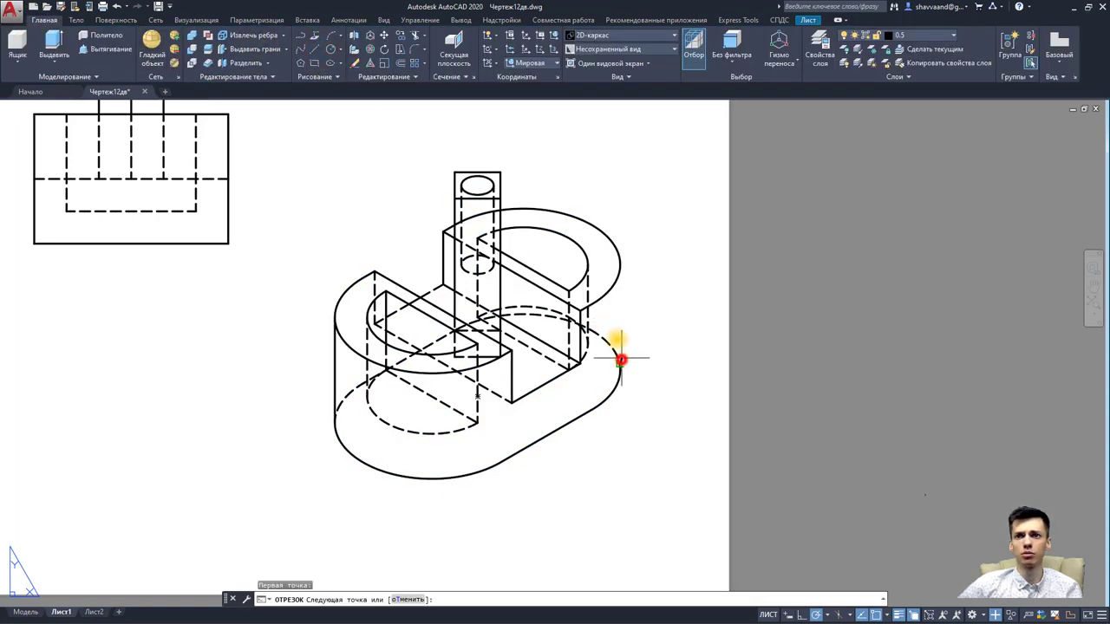
click(620, 260)
key(Escape)
Step: Try moving and stretching that vertical line, then delete it
scroll(651, 339, down, 1)
scroll(639, 351, up, 1)
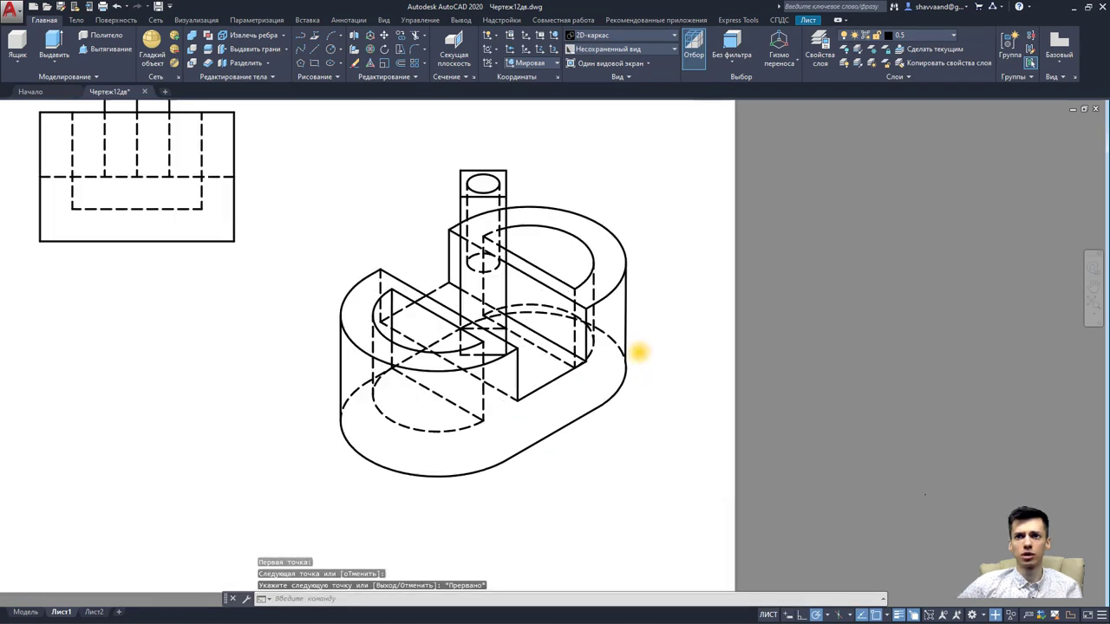
scroll(639, 351, up, 3)
click(605, 338)
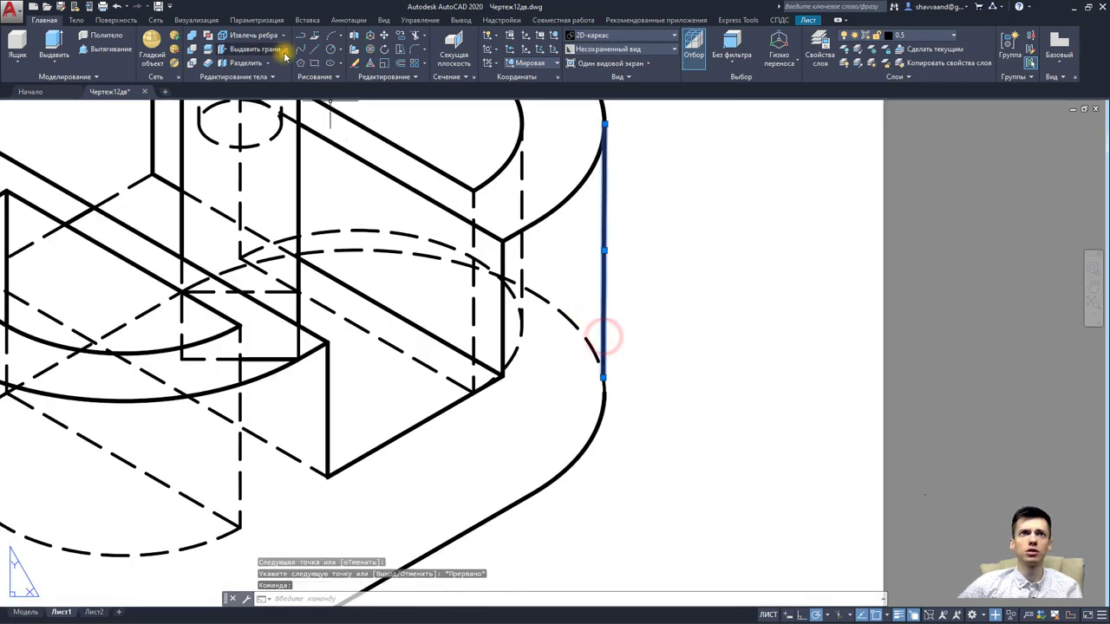
click(383, 38)
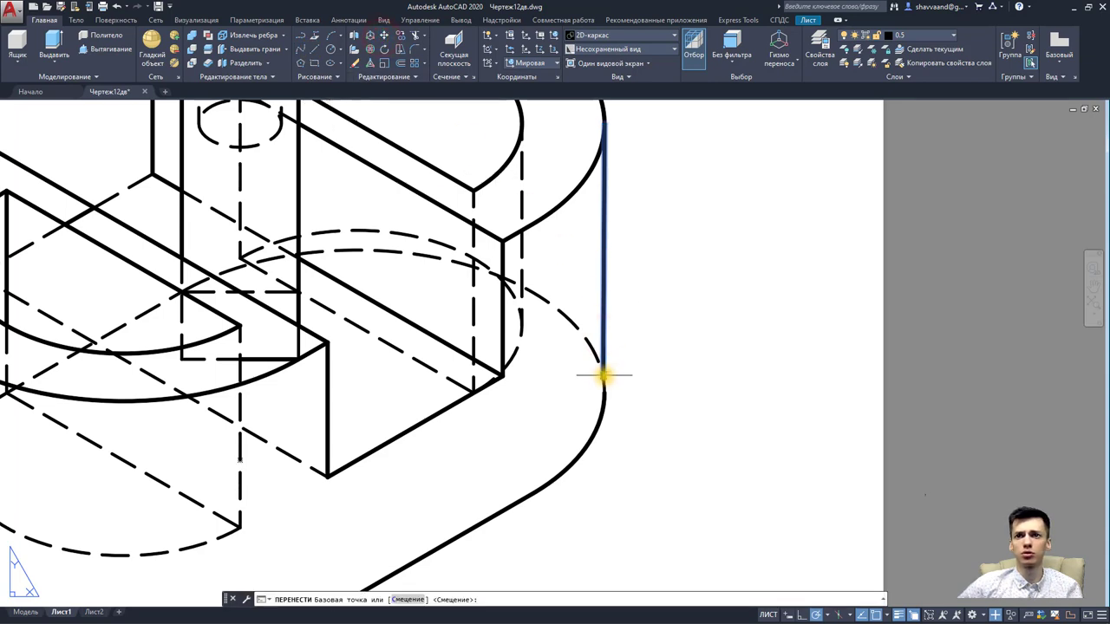
click(603, 376)
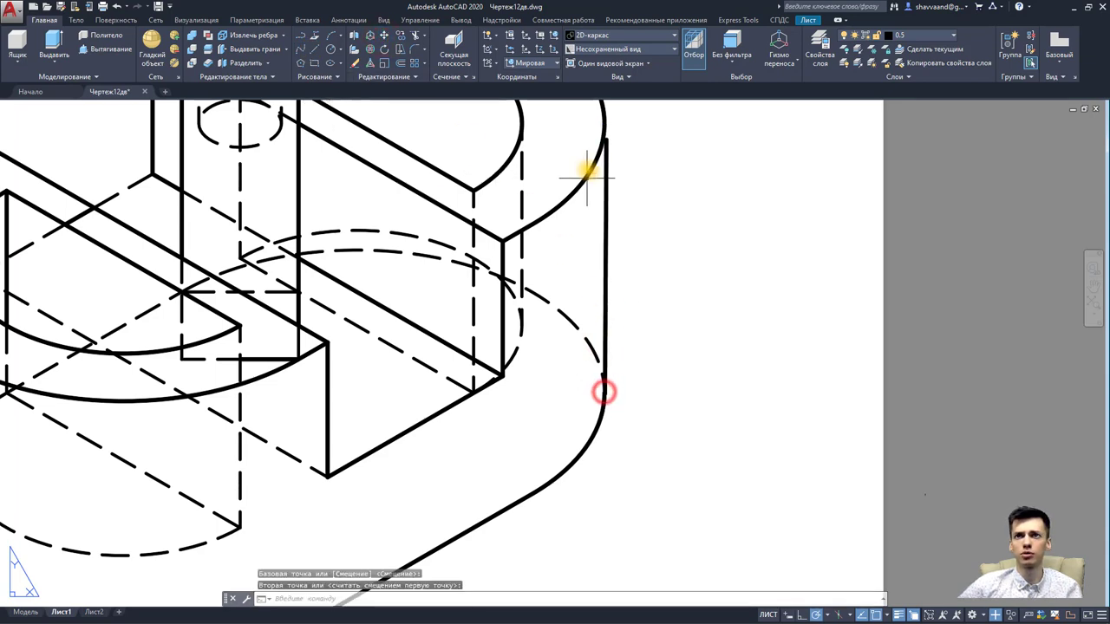
key(Escape)
click(606, 155)
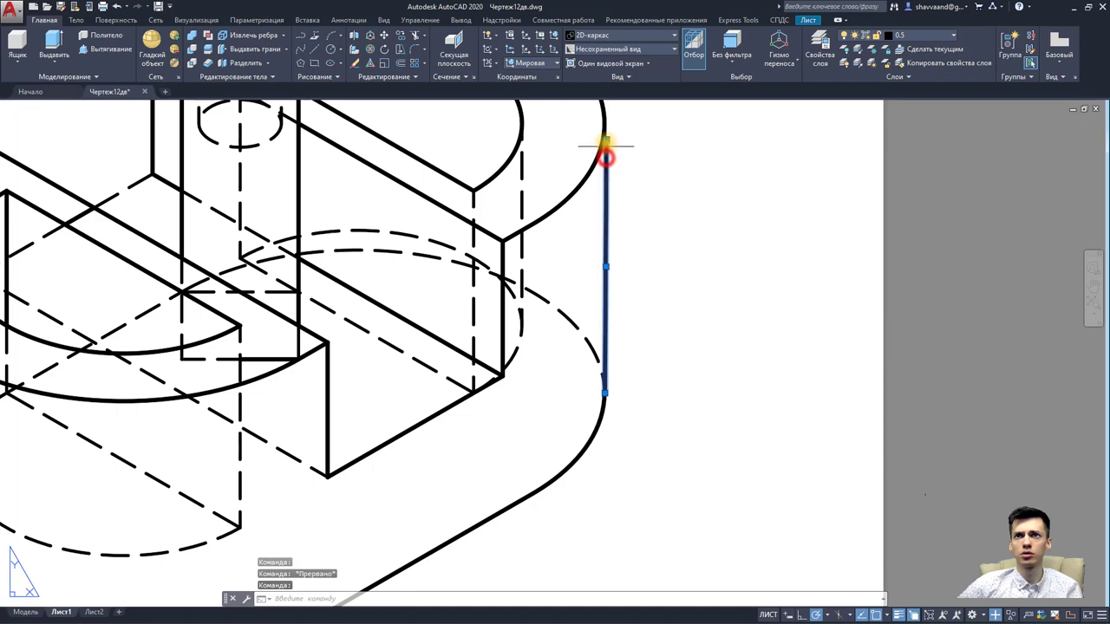
click(605, 154)
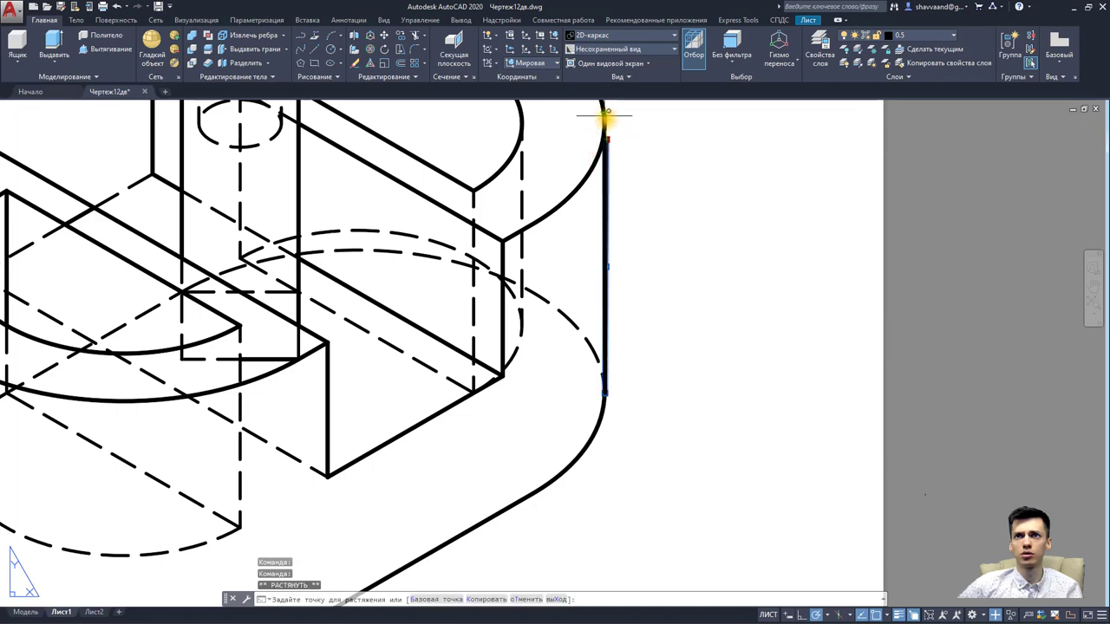
key(Escape)
key(Delete)
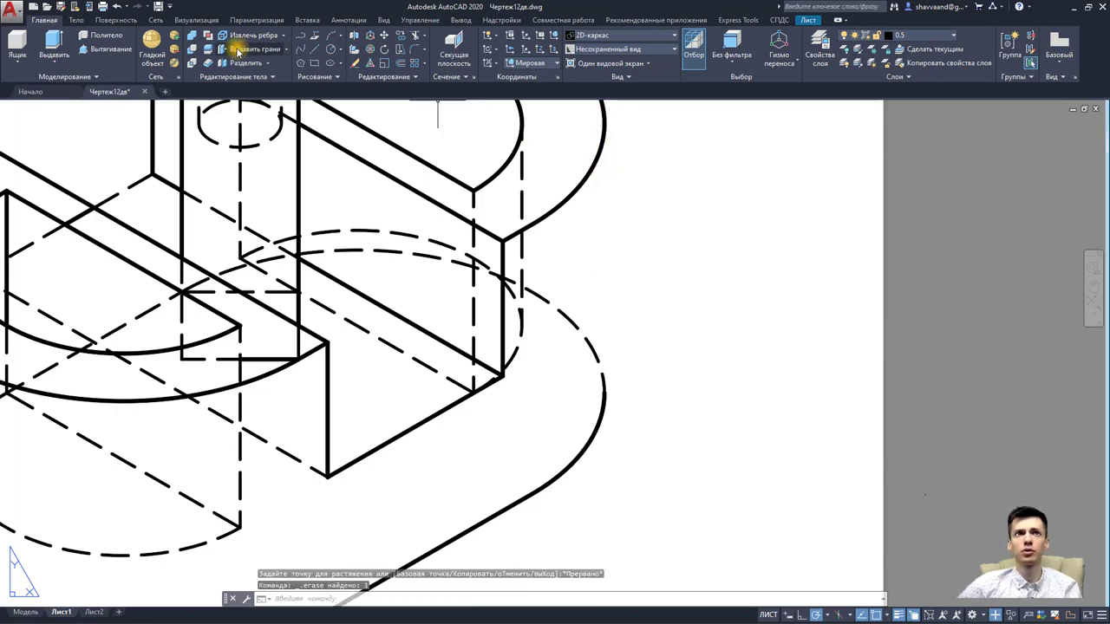
Step: Redraw the vertical edge from the lower arc's end up to the top curve's edge
click(315, 49)
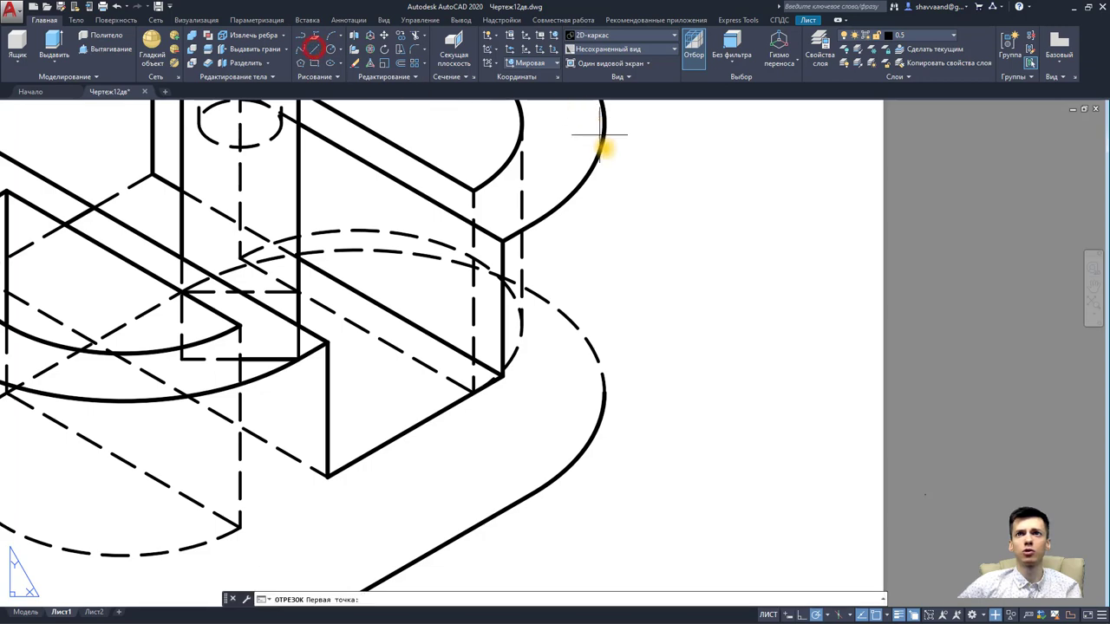
click(604, 395)
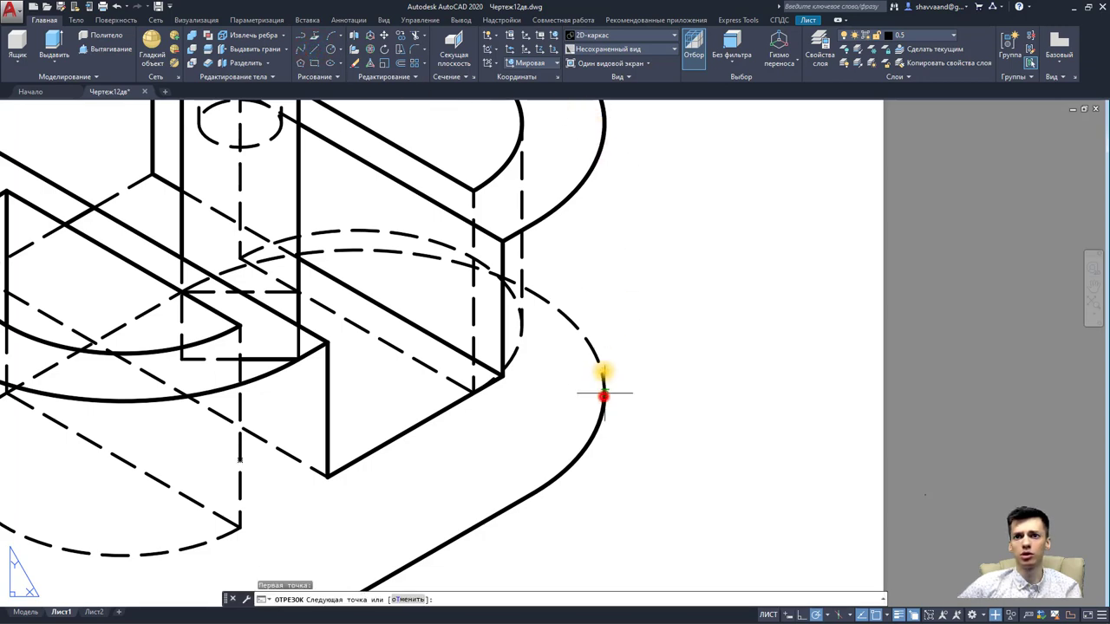
click(607, 123)
scroll(626, 213, down, 4)
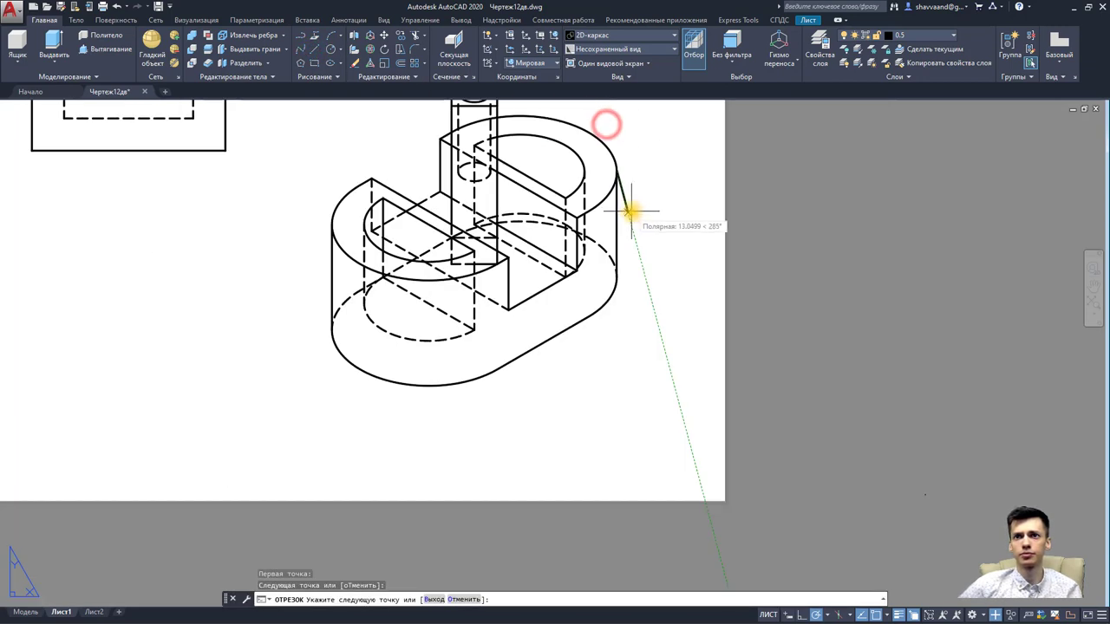
key(Escape)
scroll(631, 208, down, 2)
scroll(686, 256, down, 2)
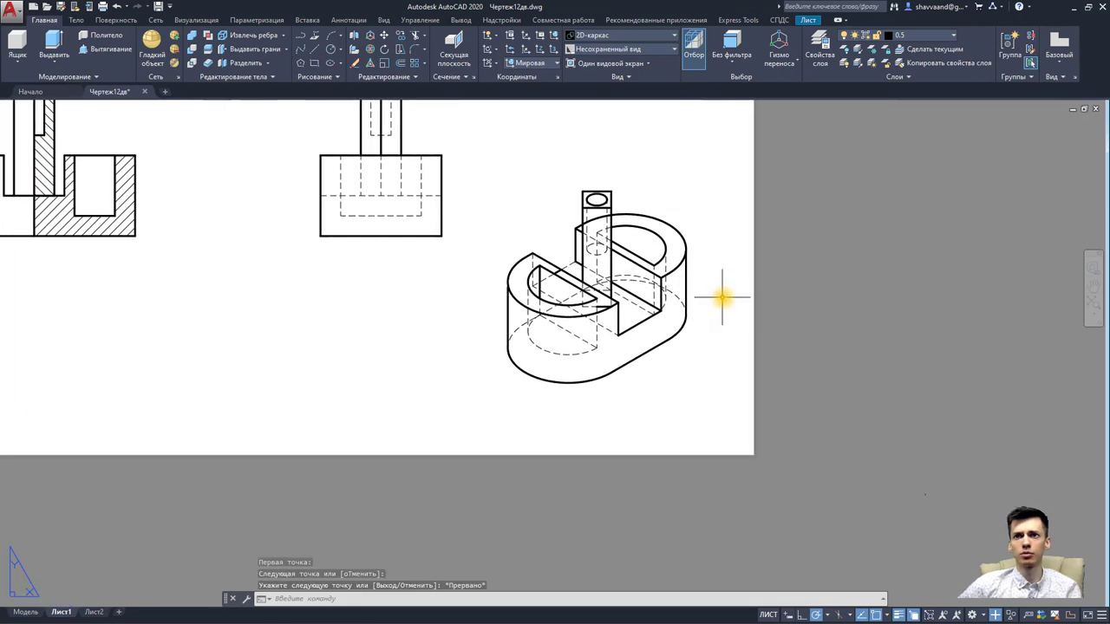
scroll(745, 308, down, 2)
scroll(763, 321, down, 3)
scroll(694, 260, up, 1)
middle_drag(673, 248, 712, 376)
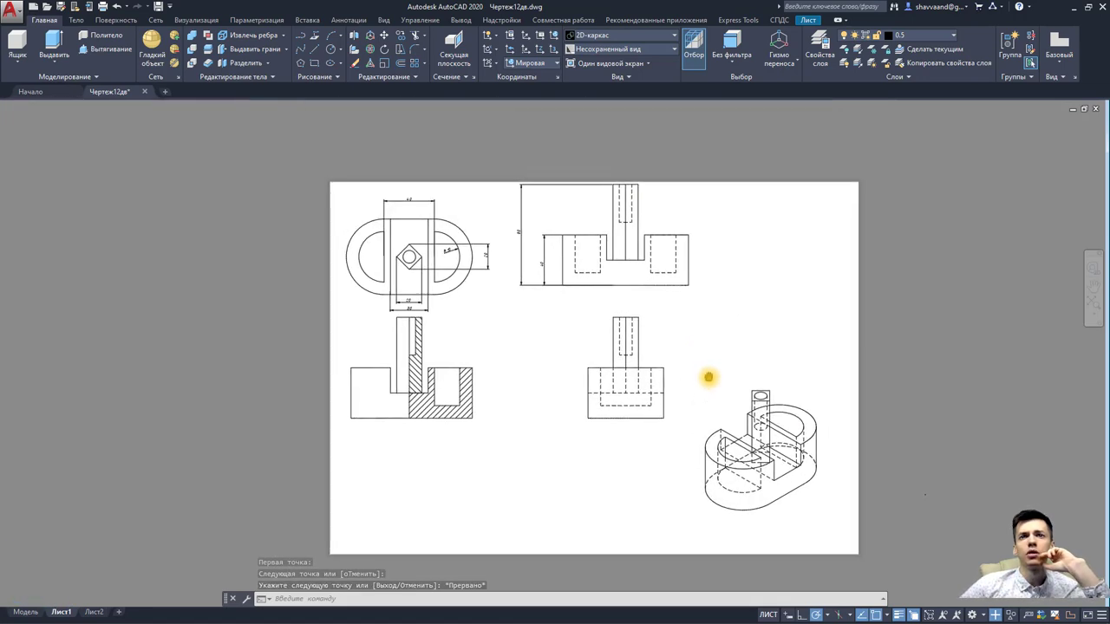
scroll(786, 522, up, 5)
scroll(607, 382, down, 4)
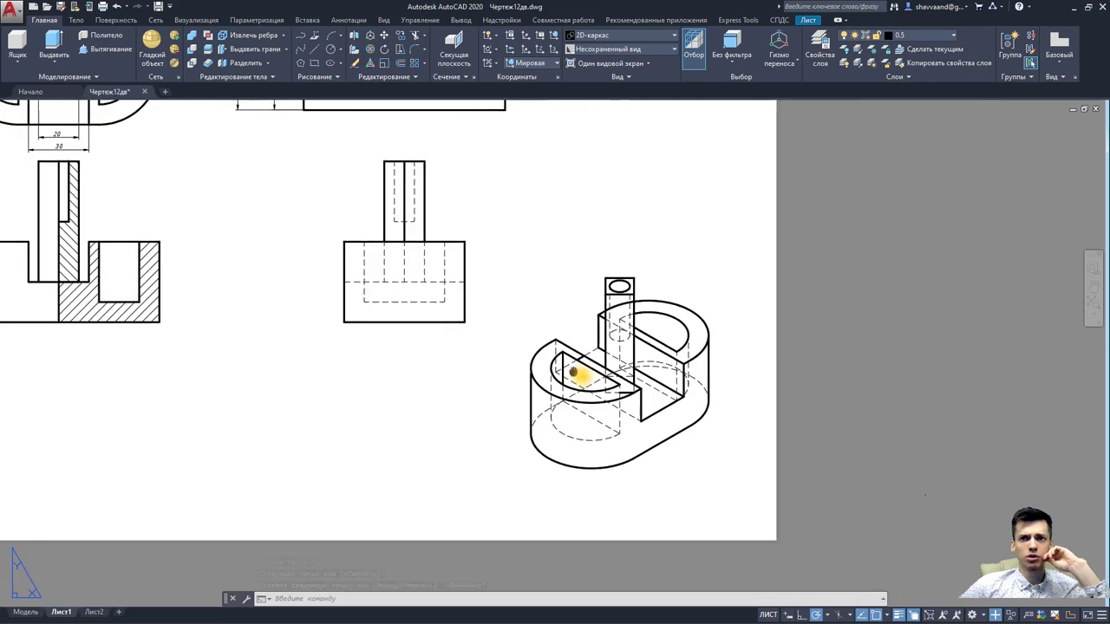
scroll(590, 378, down, 1)
scroll(607, 384, down, 1)
scroll(640, 389, down, 2)
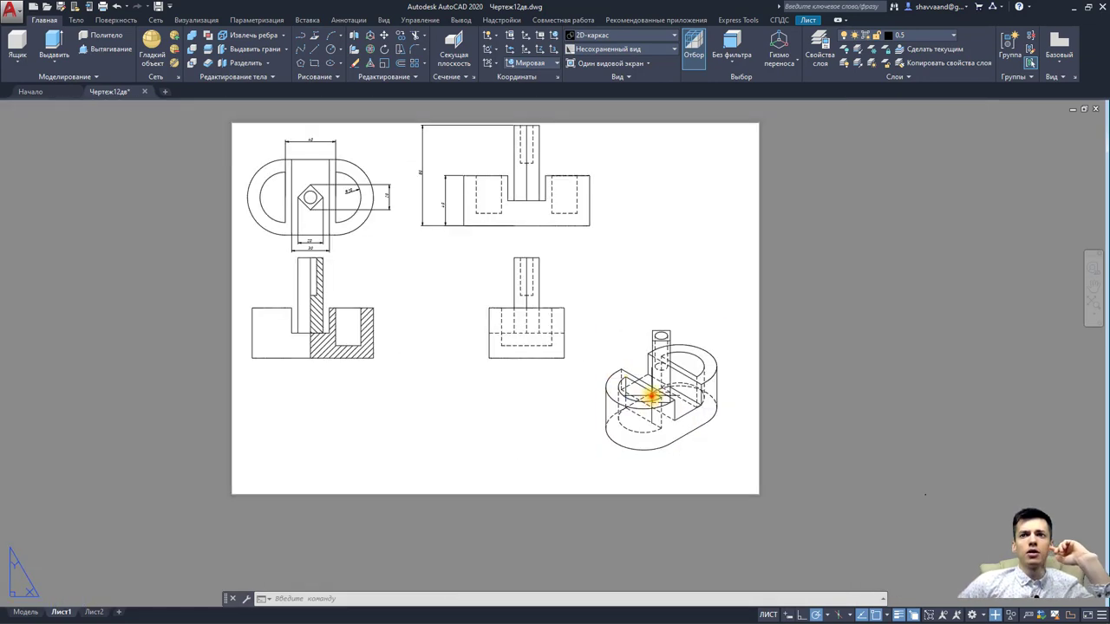
click(650, 393)
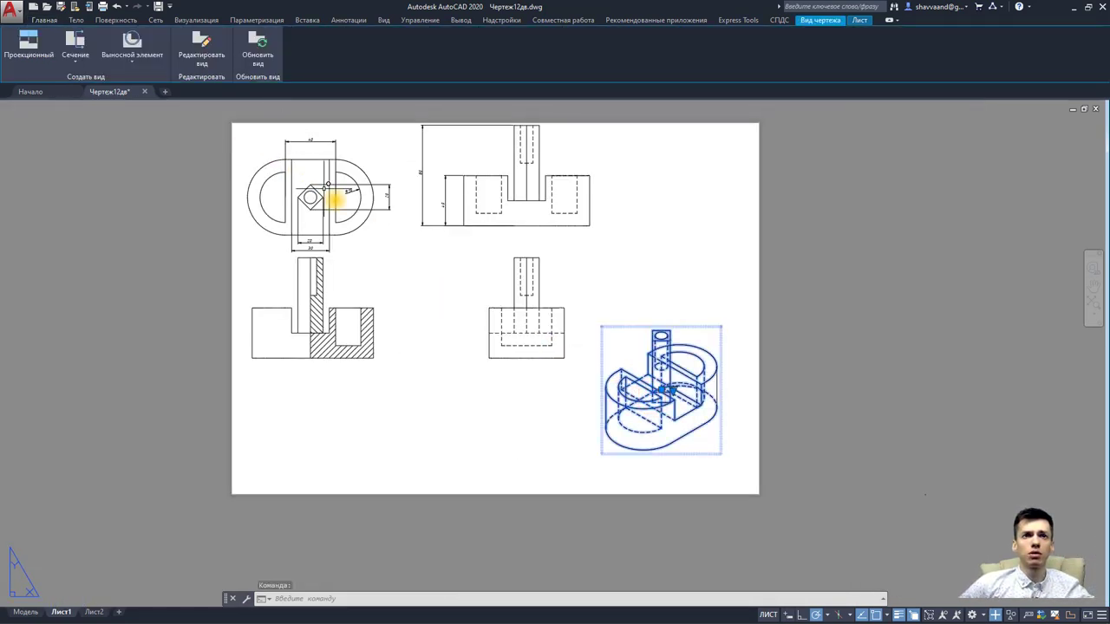
middle_drag(393, 271, 400, 289)
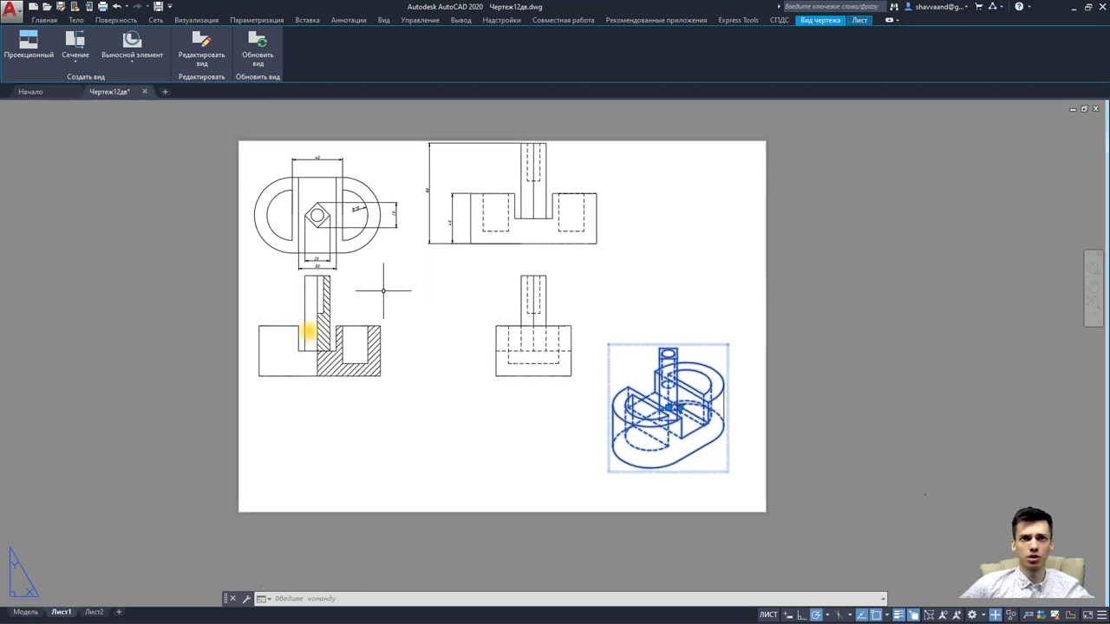
click(28, 612)
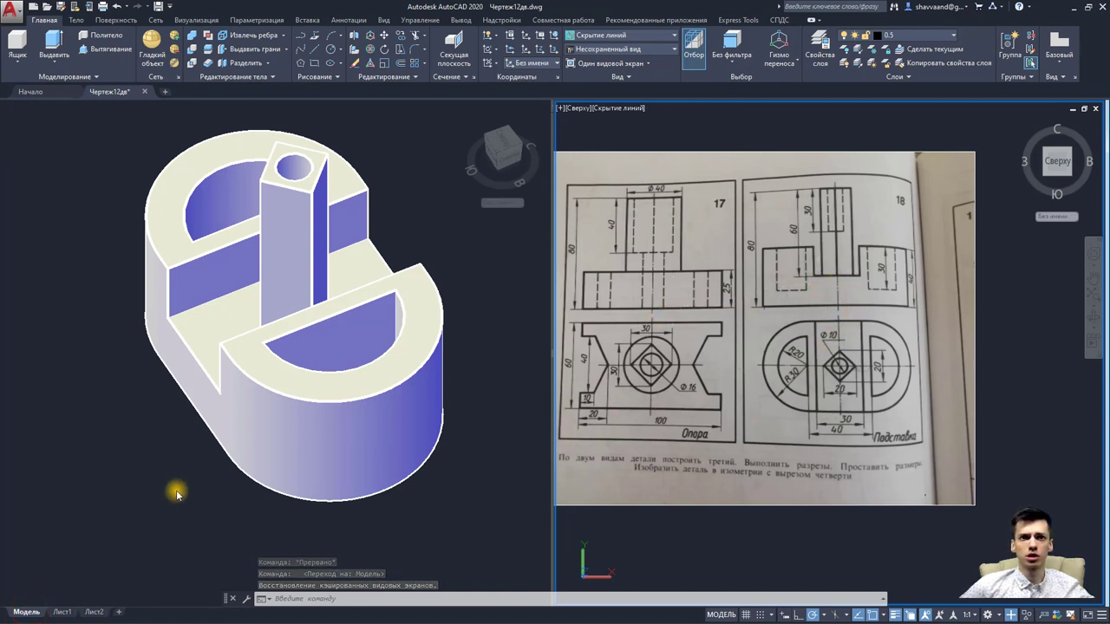
click(67, 611)
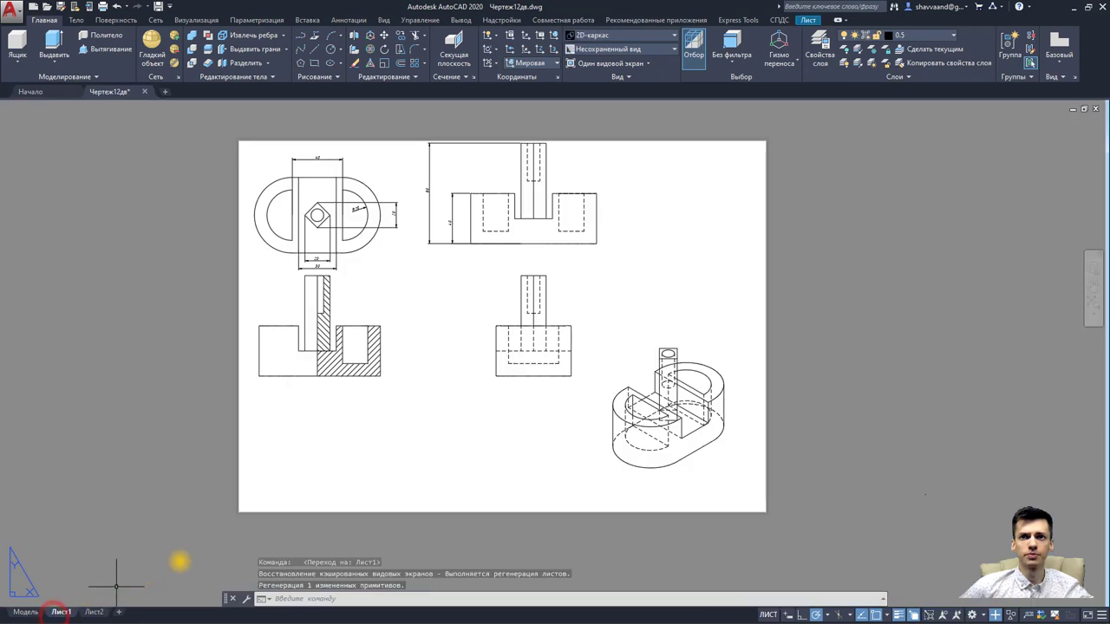
middle_drag(482, 391, 492, 403)
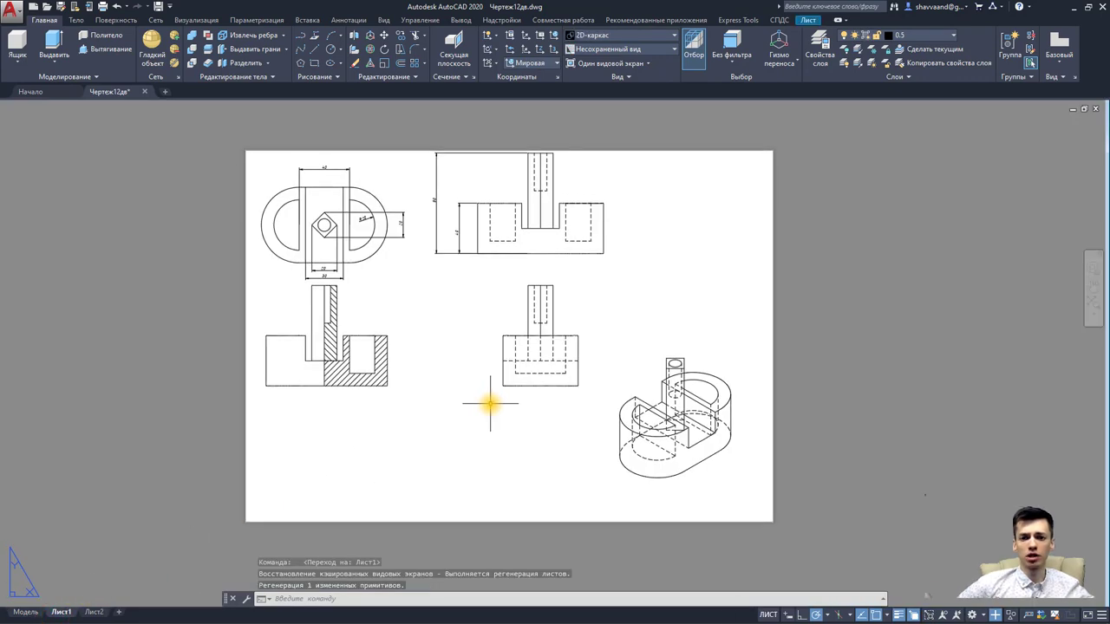